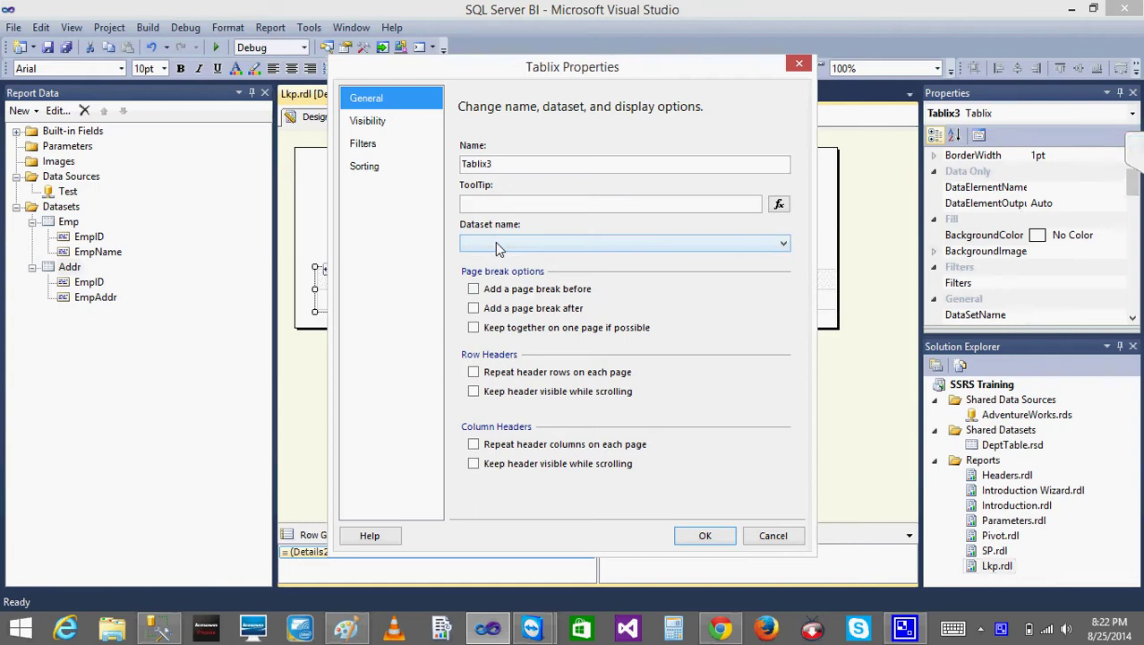
# Step: Check the dataset assigned to the upper Emp ID and Emp Name table in its Tablix properties, without changing anything
pyautogui.click(780, 536)
pyautogui.click(381, 217)
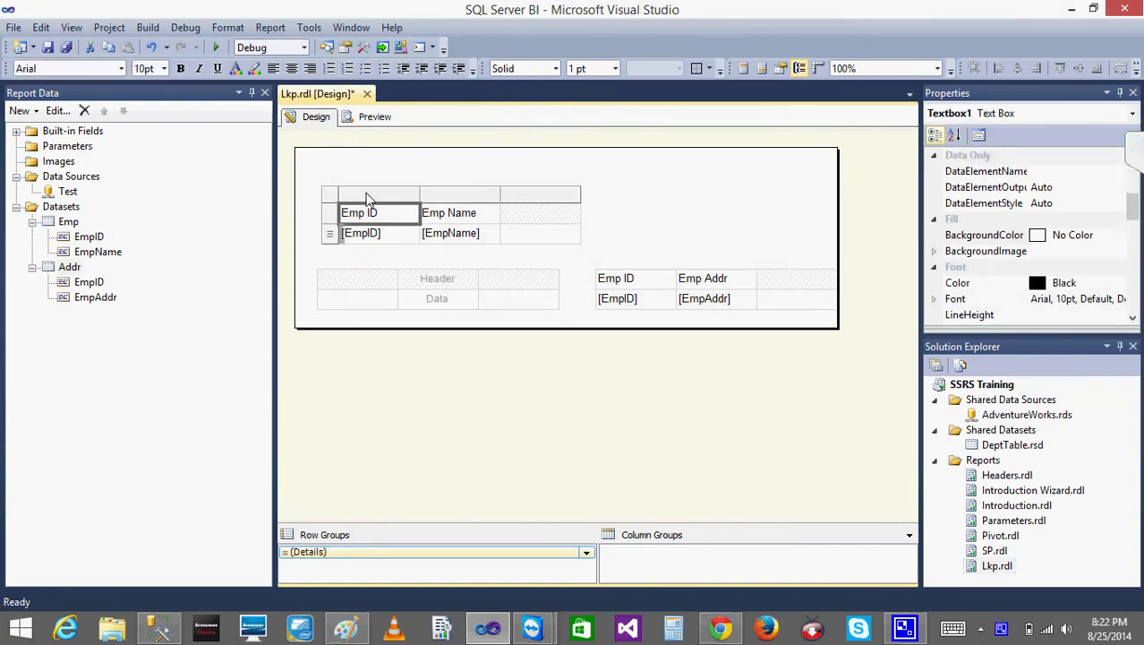
pyautogui.rightClick(330, 197)
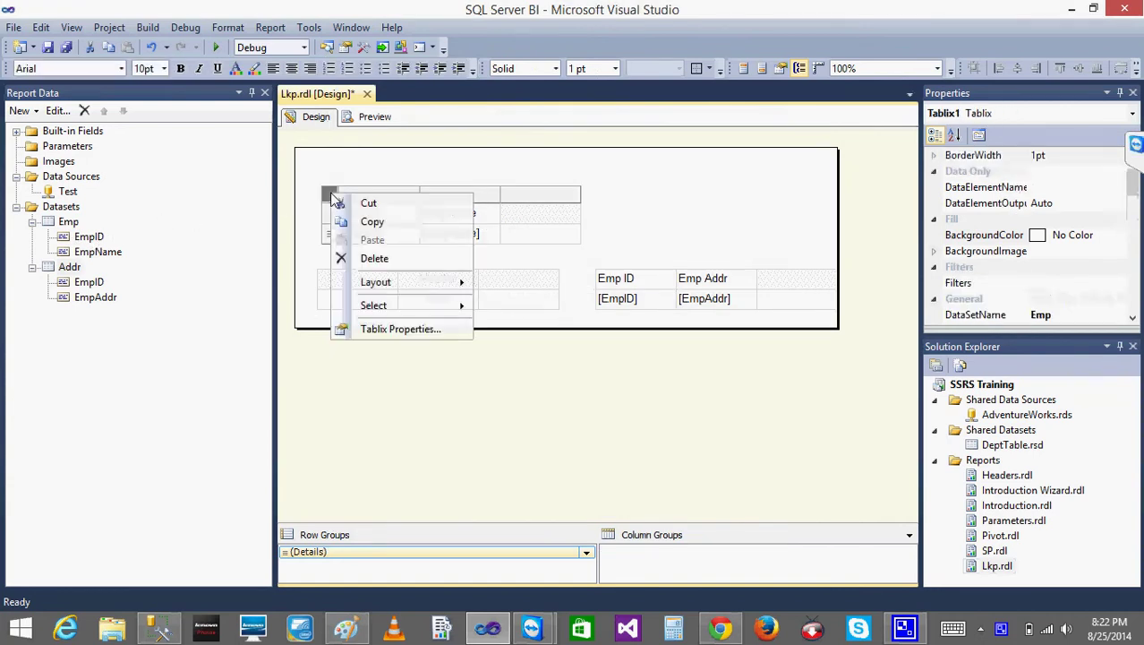
pyautogui.click(390, 330)
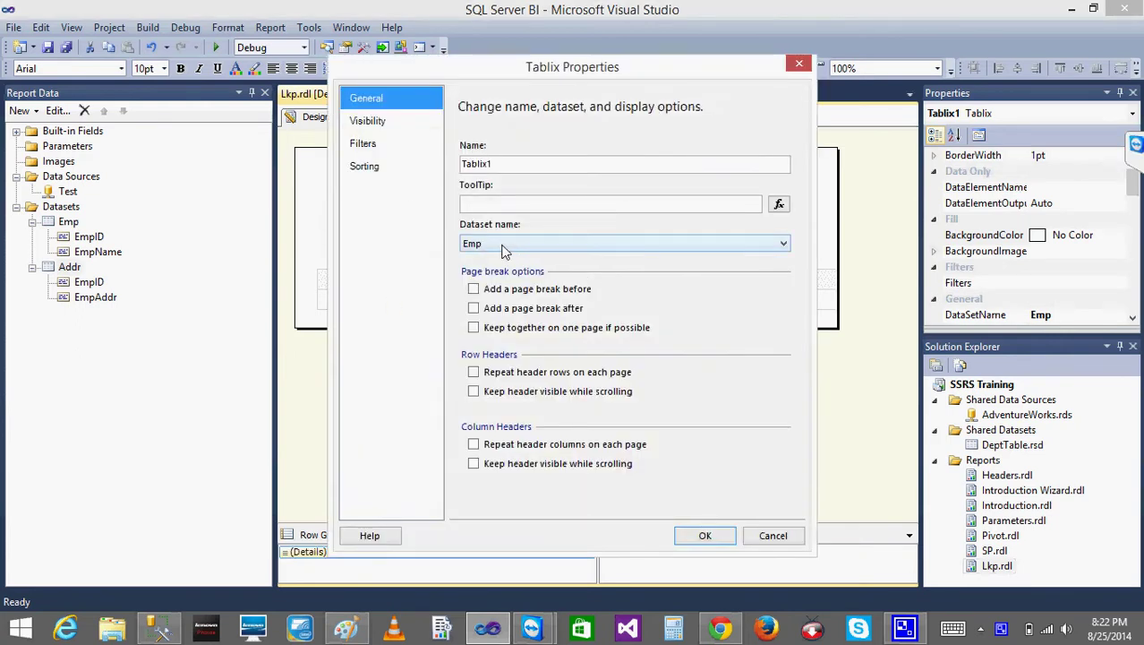
pyautogui.click(761, 540)
# Step: Check the dataset assigned to the Emp ID and Emp Addr table in its Tablix properties
pyautogui.click(656, 300)
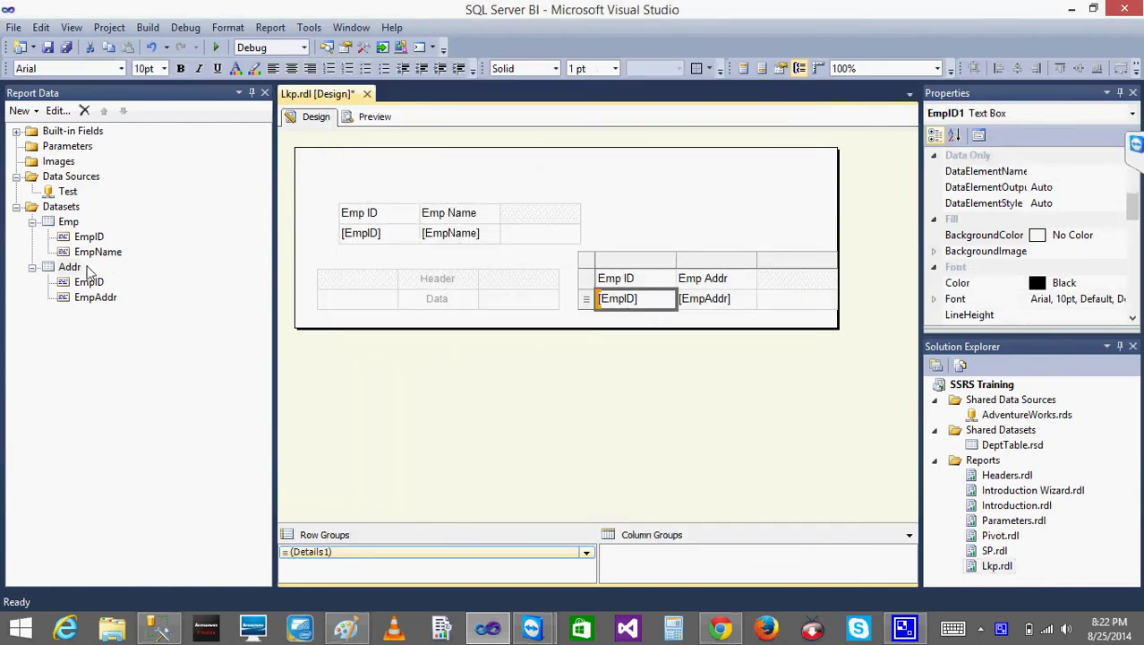
pyautogui.click(72, 268)
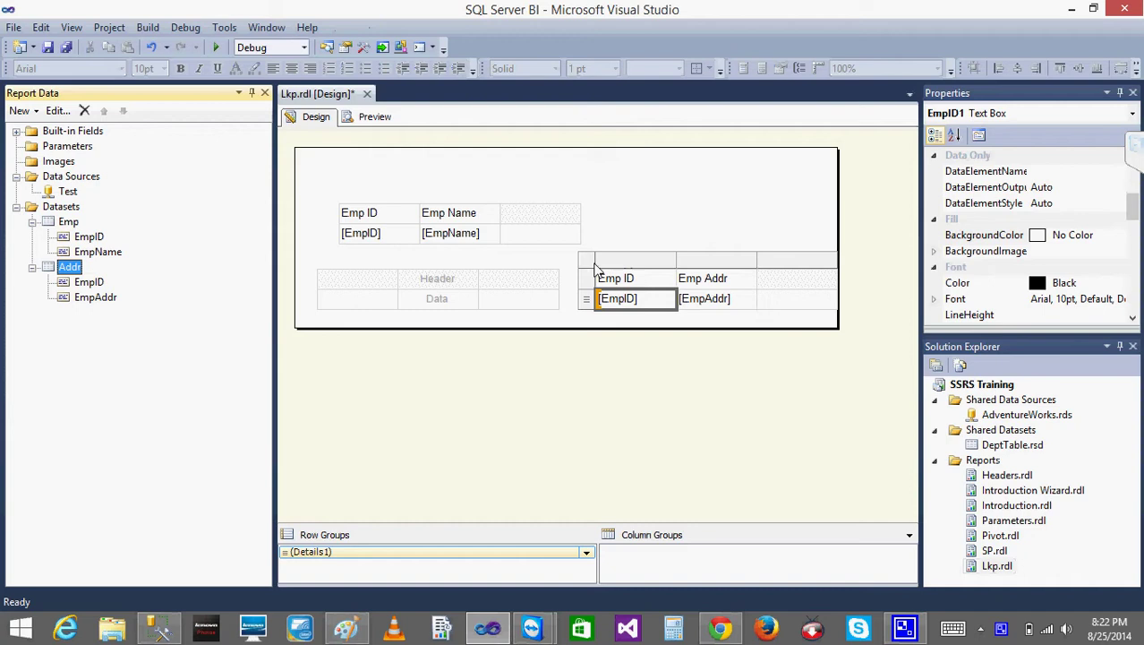
pyautogui.rightClick(595, 260)
pyautogui.click(679, 404)
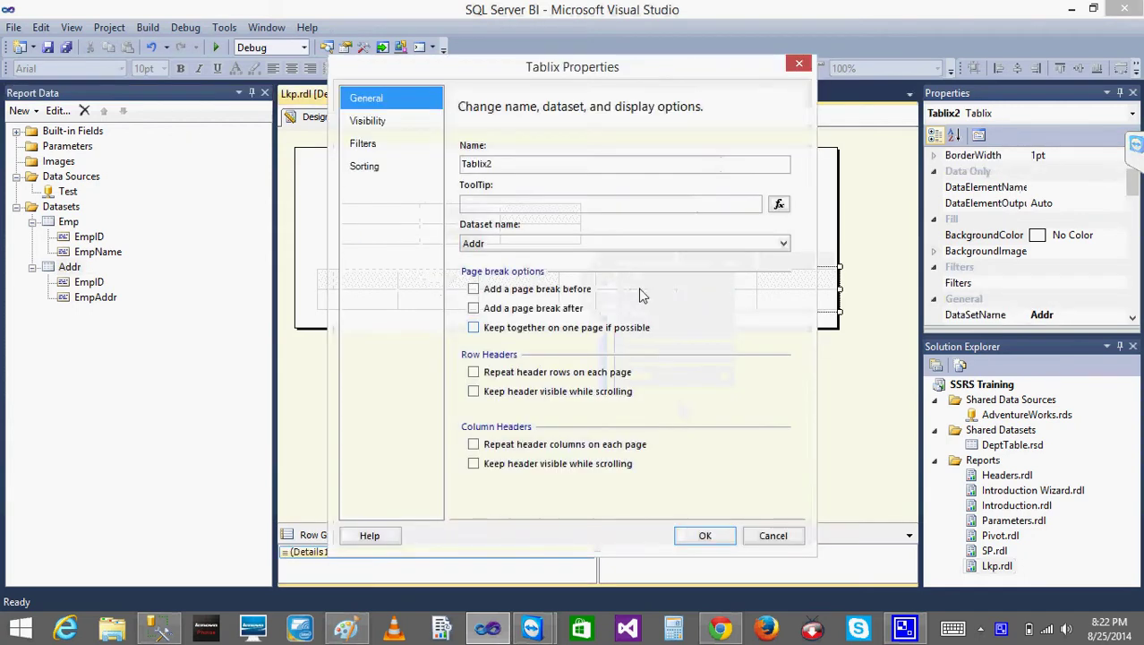
pyautogui.click(716, 535)
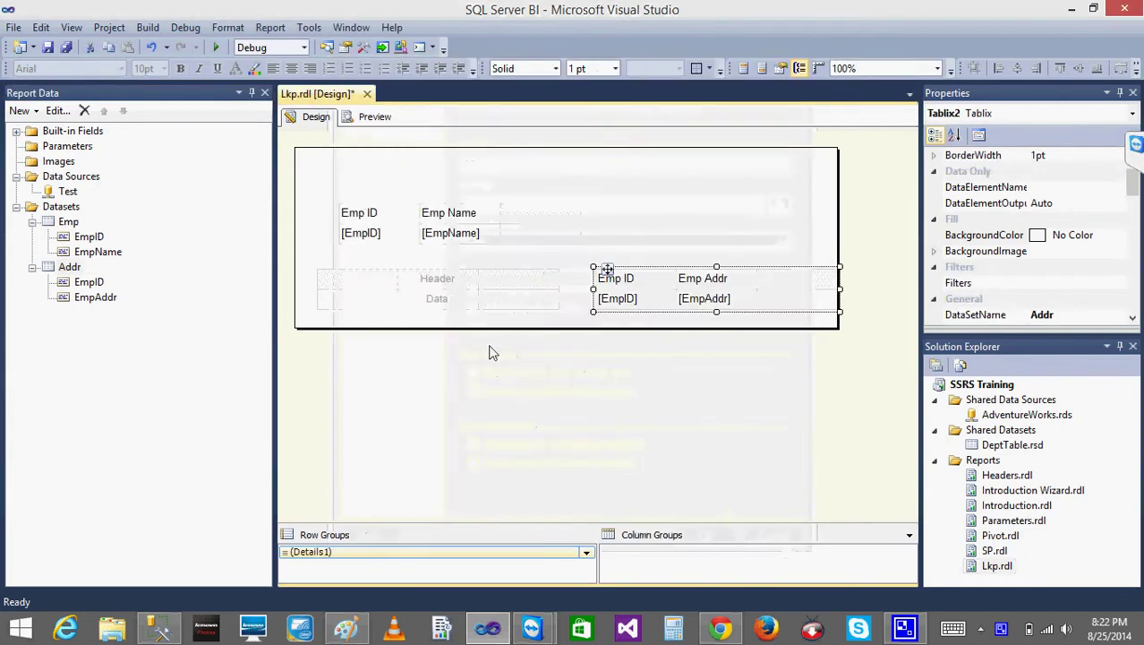
# Step: Review the dataset choices for the empty table in its Tablix properties, leaving the dataset unassigned
pyautogui.click(387, 296)
pyautogui.rightClick(307, 259)
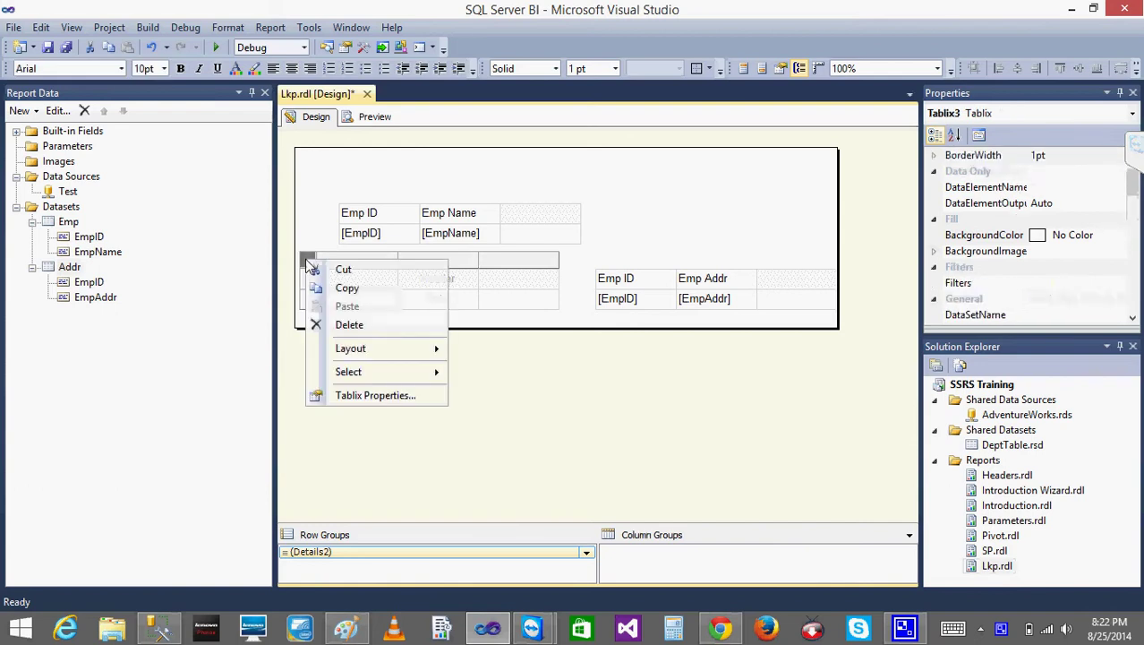
pyautogui.click(376, 394)
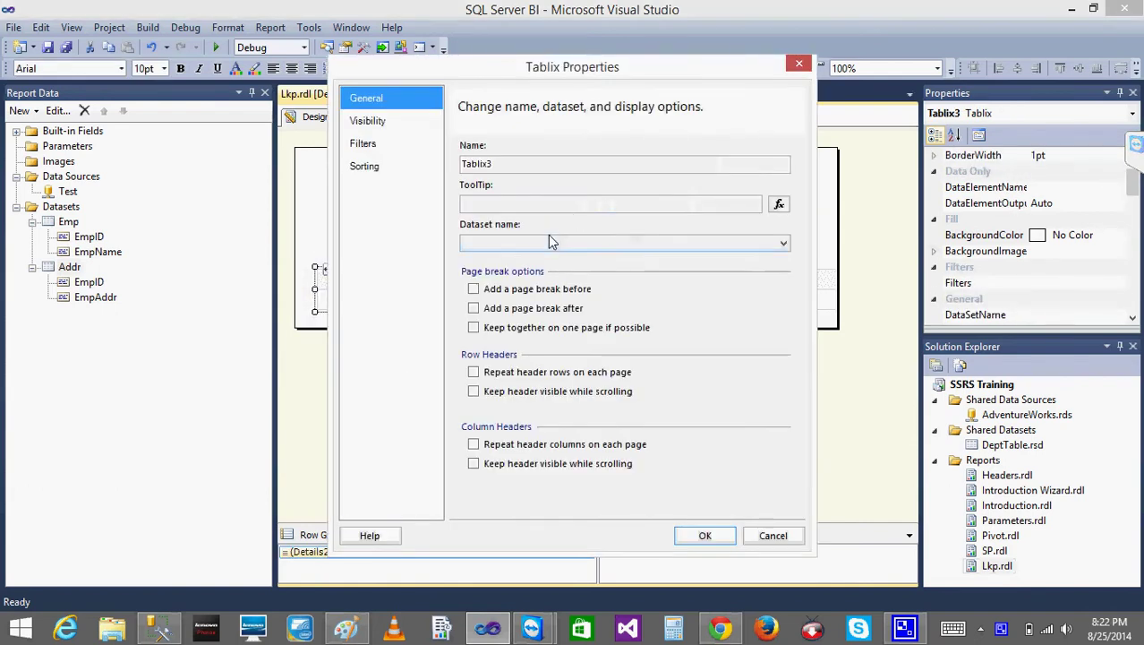
pyautogui.click(716, 243)
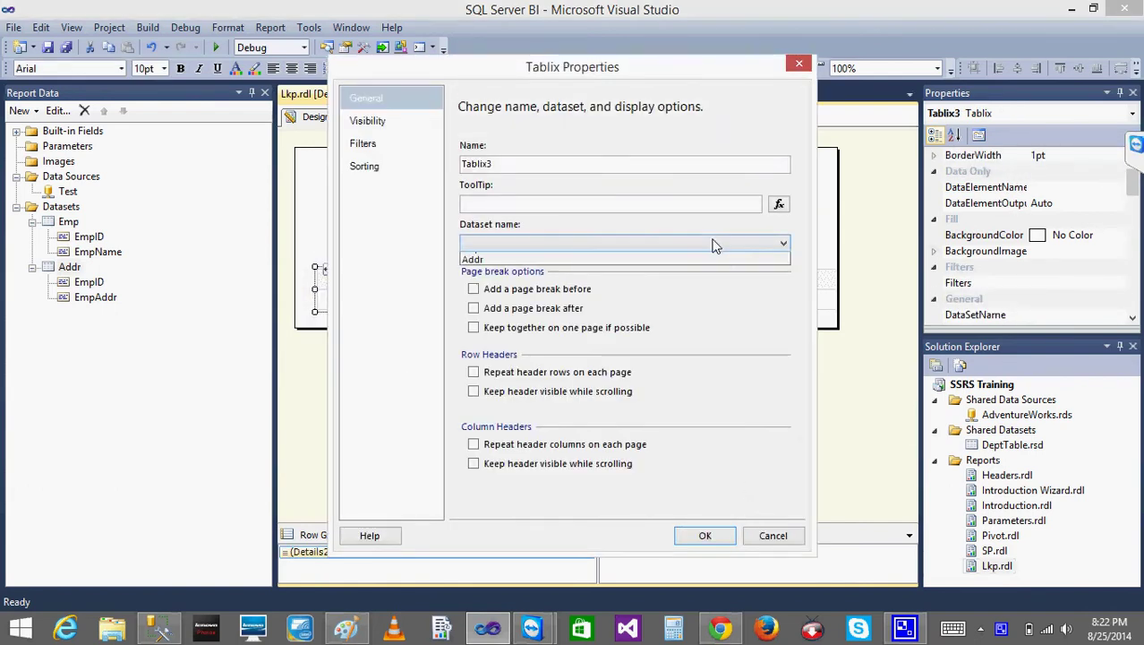
pyautogui.click(567, 258)
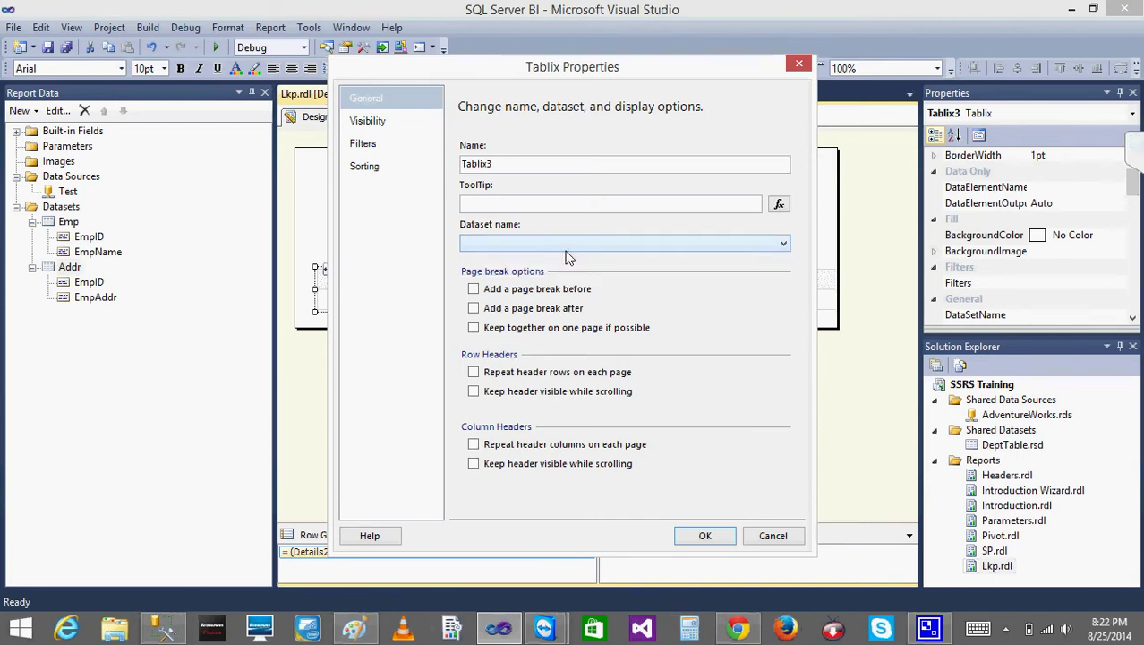
pyautogui.click(771, 534)
# Step: Add the EmpName field to the empty table's first column and check the table's dataset in its Tablix properties
pyautogui.moveTo(98, 252); pyautogui.dragTo(359, 302)
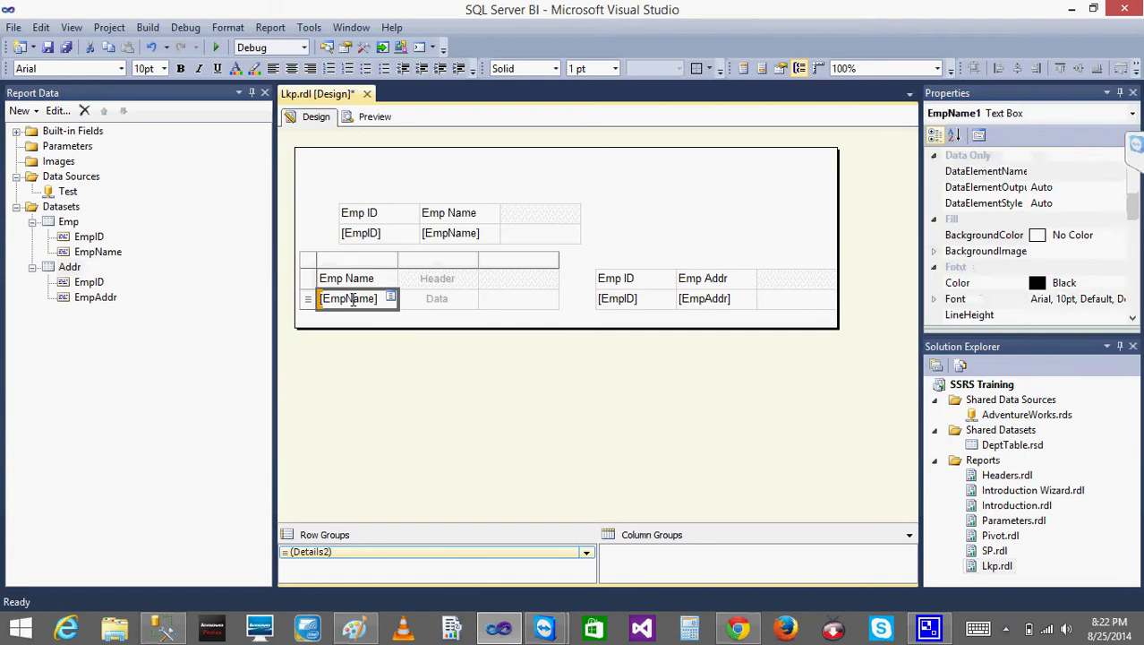
pyautogui.rightClick(309, 261)
pyautogui.click(409, 398)
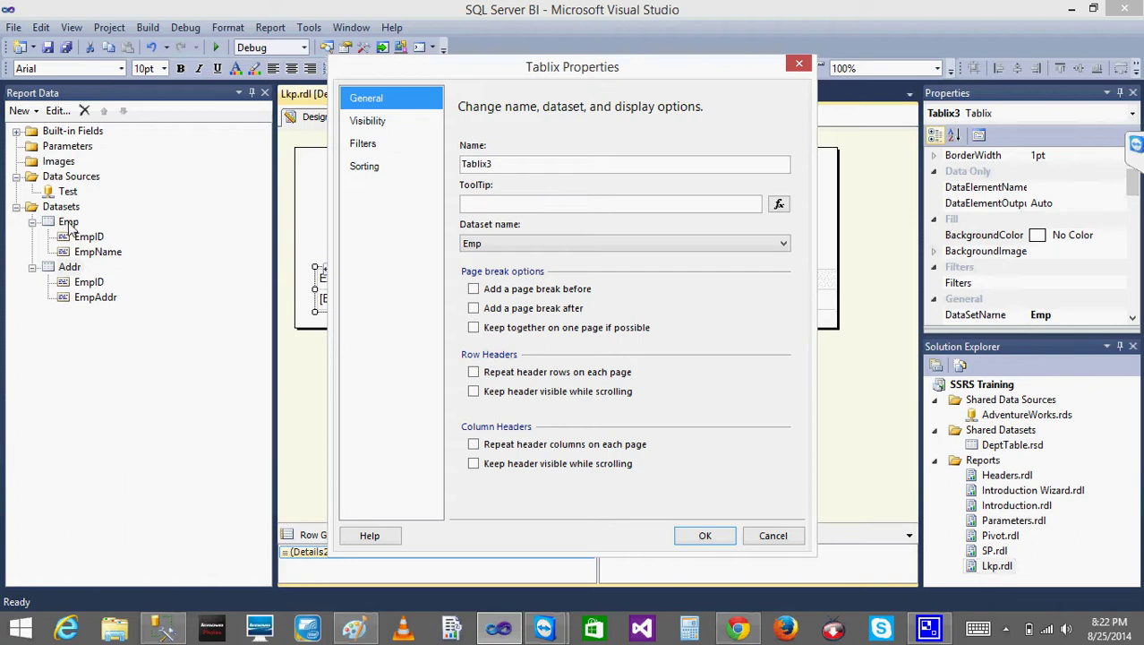
pyautogui.click(774, 535)
# Step: Delete the extra table beside the Emp Addr table from the report body
pyautogui.click(347, 278)
pyautogui.click(308, 259)
pyautogui.click(307, 260)
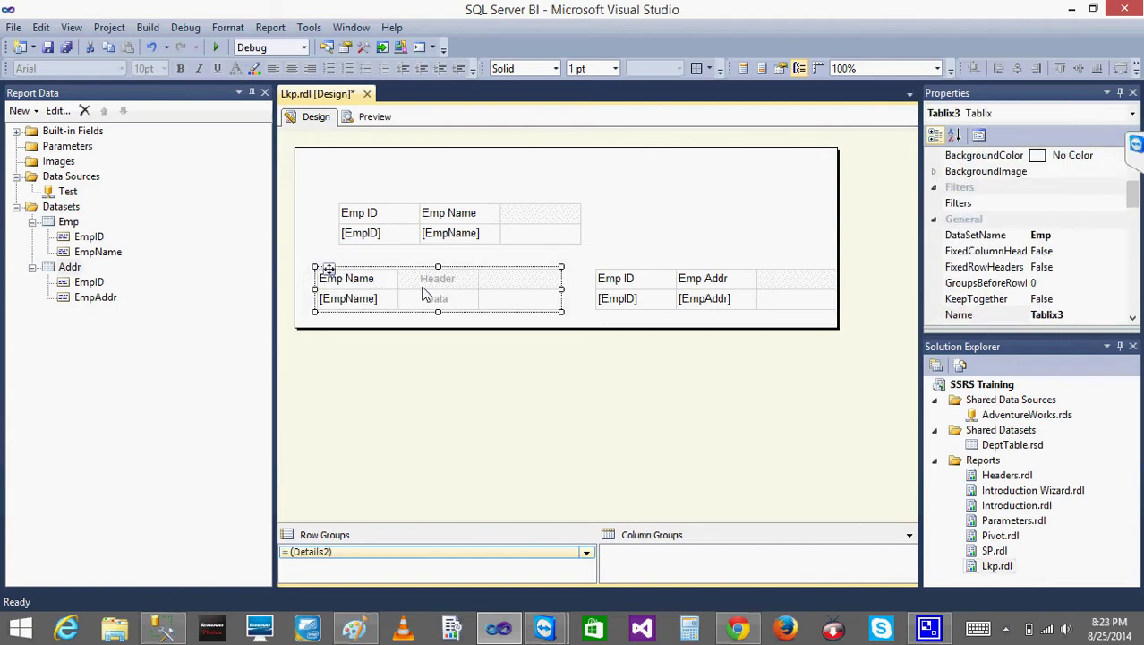
pyautogui.click(425, 296)
pyautogui.rightClick(308, 260)
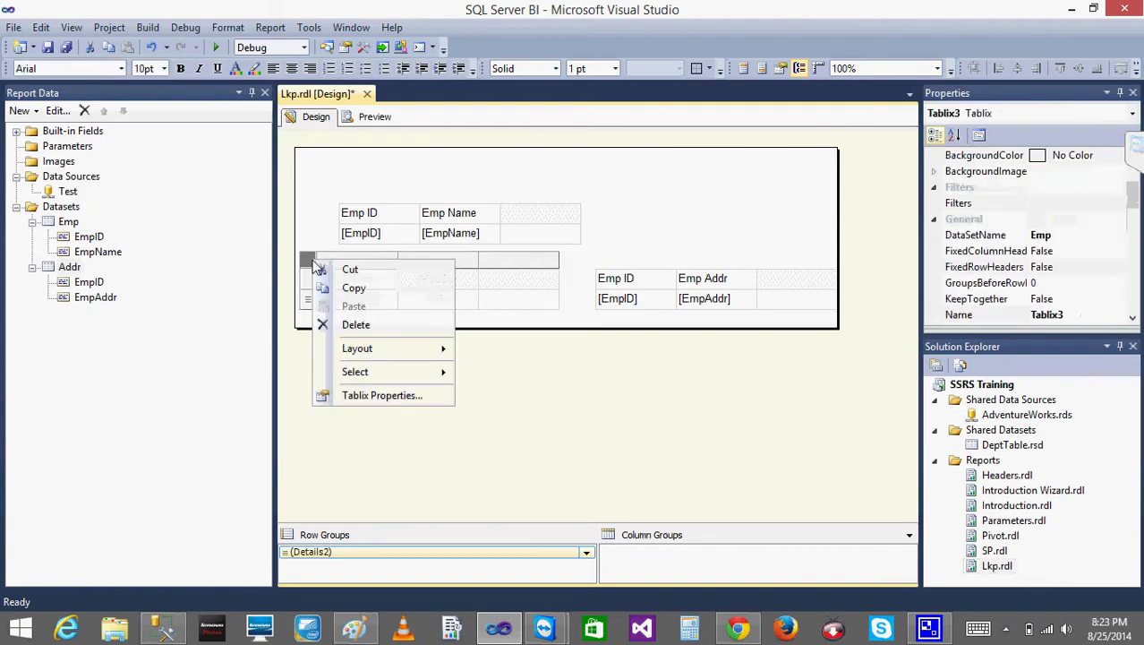
pyautogui.click(364, 330)
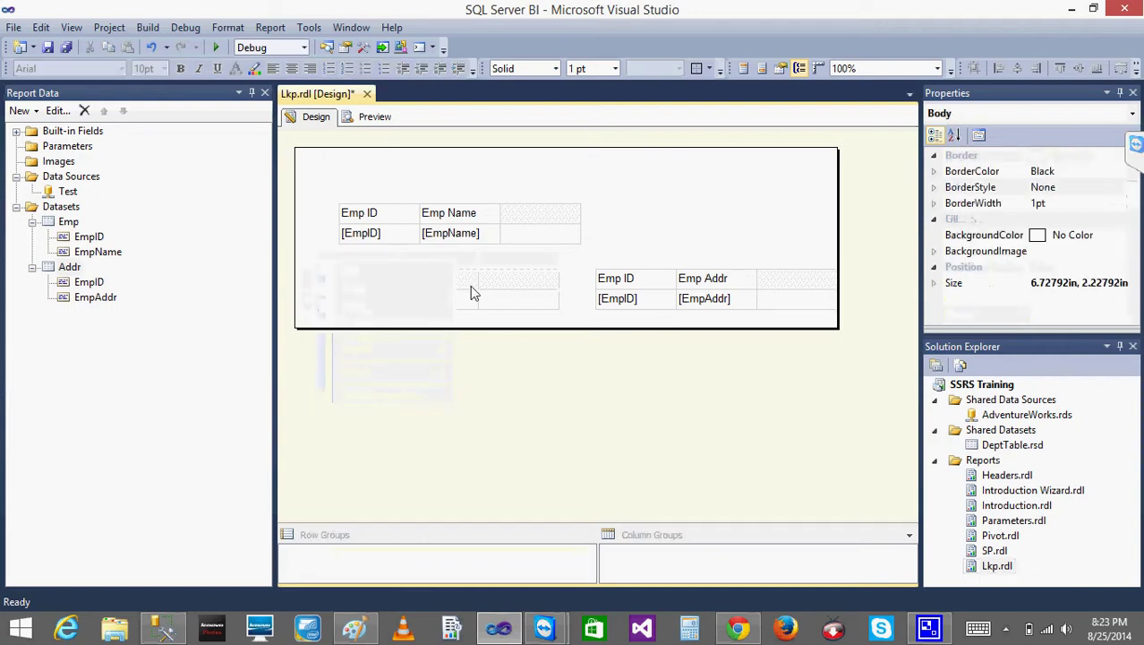
pyautogui.click(510, 237)
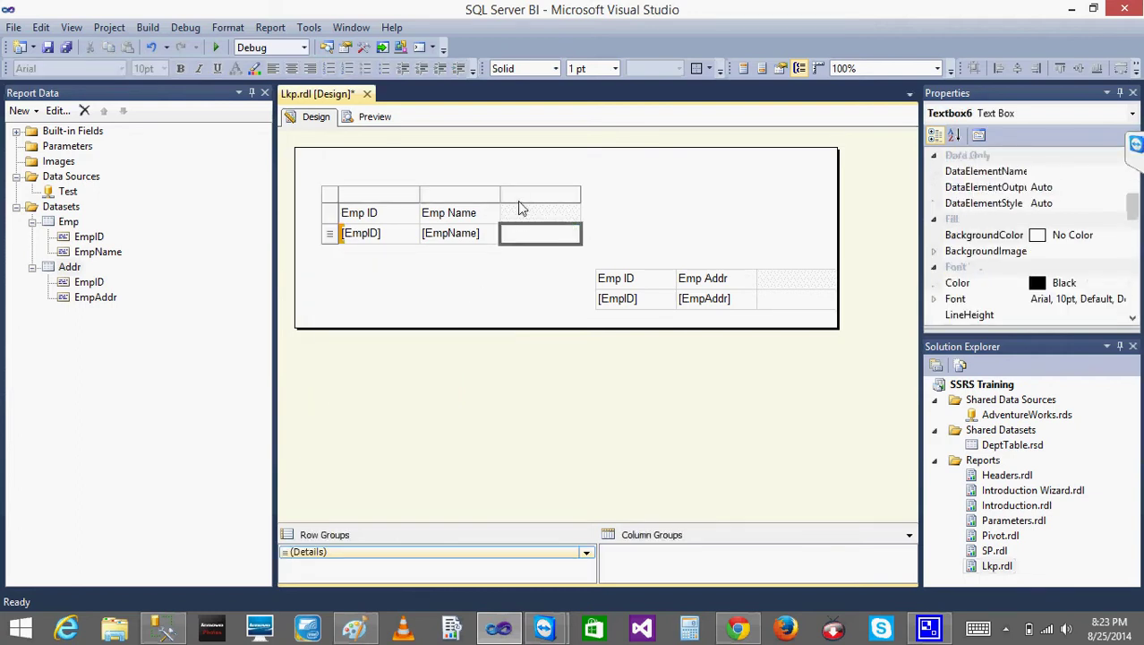
pyautogui.click(524, 195)
pyautogui.click(501, 273)
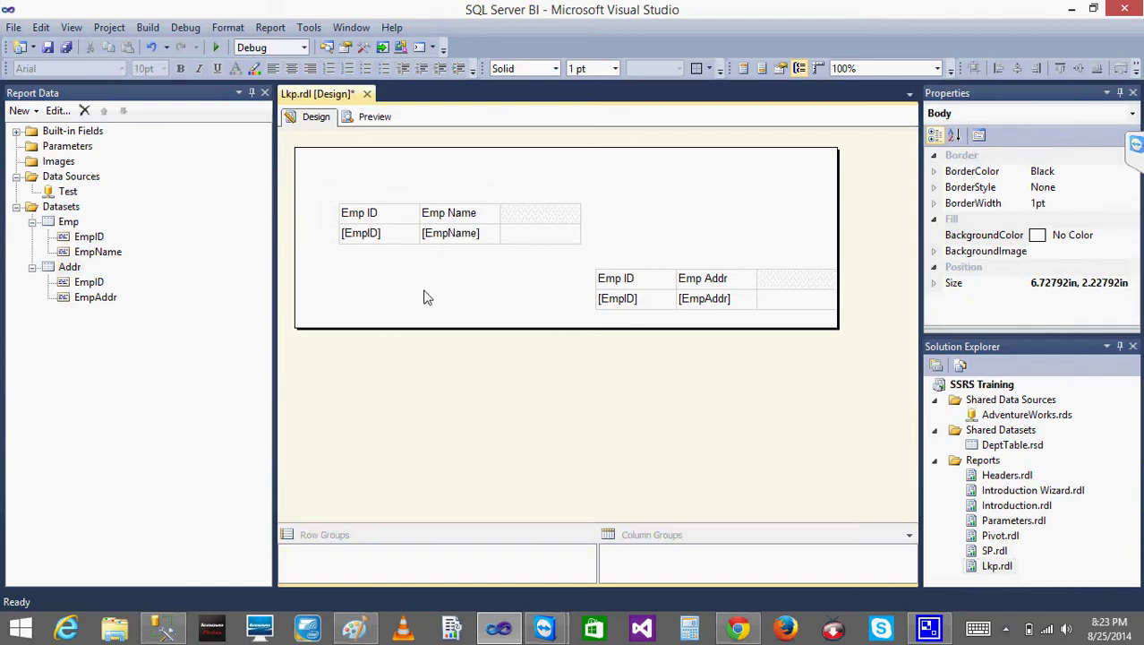
pyautogui.doubleClick(372, 234)
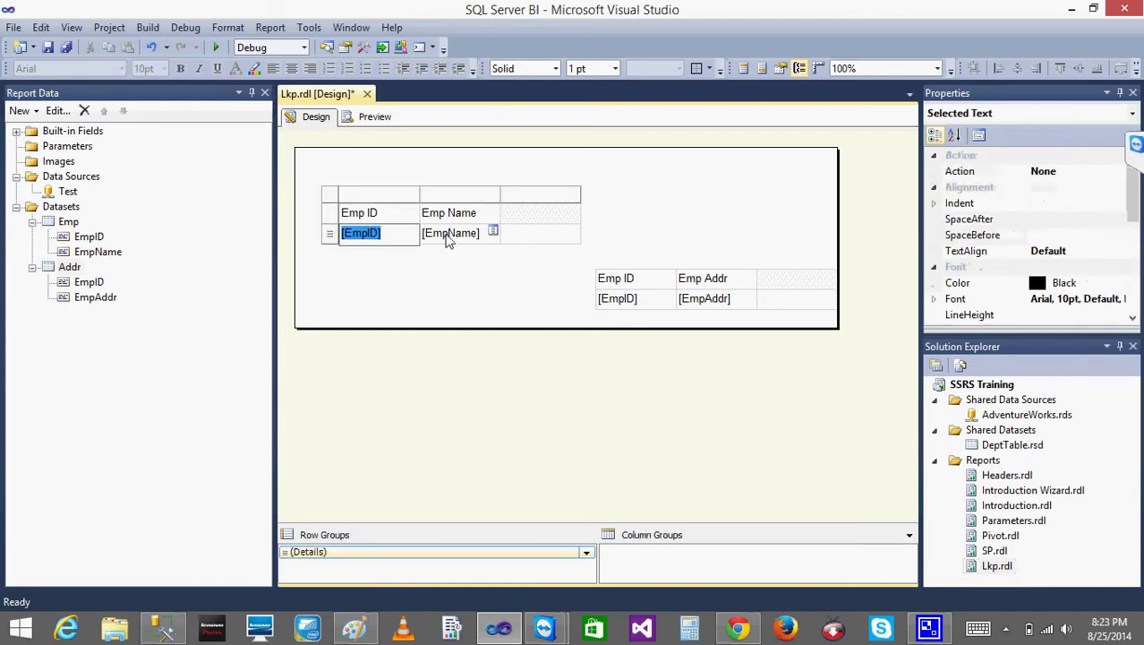
pyautogui.doubleClick(474, 234)
pyautogui.click(434, 288)
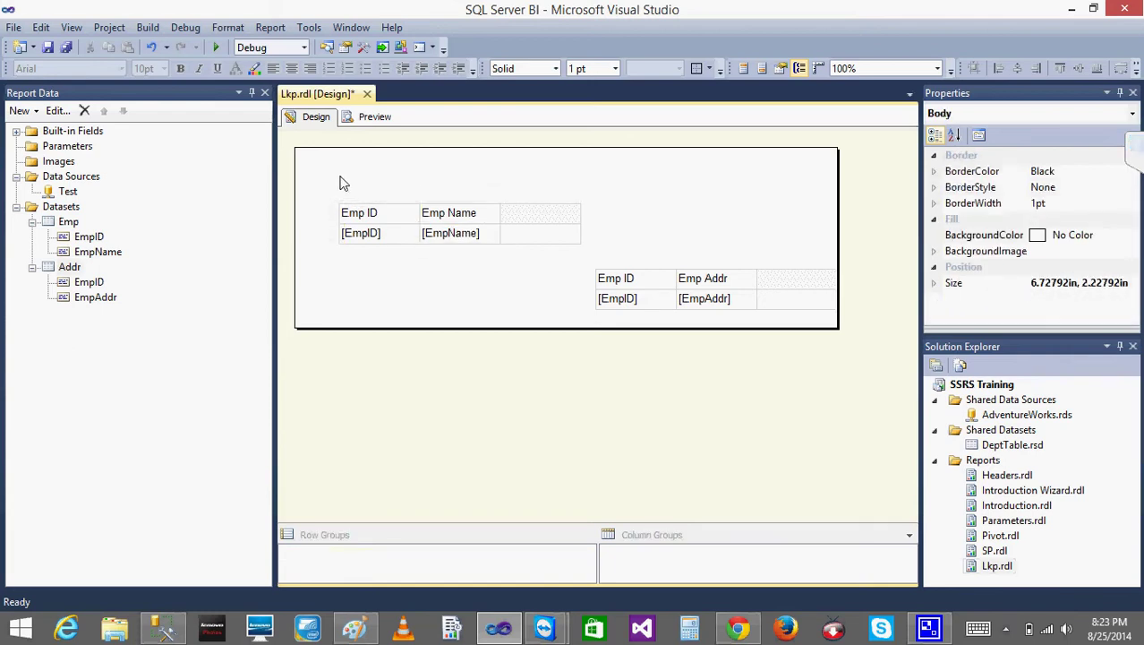
pyautogui.doubleClick(362, 233)
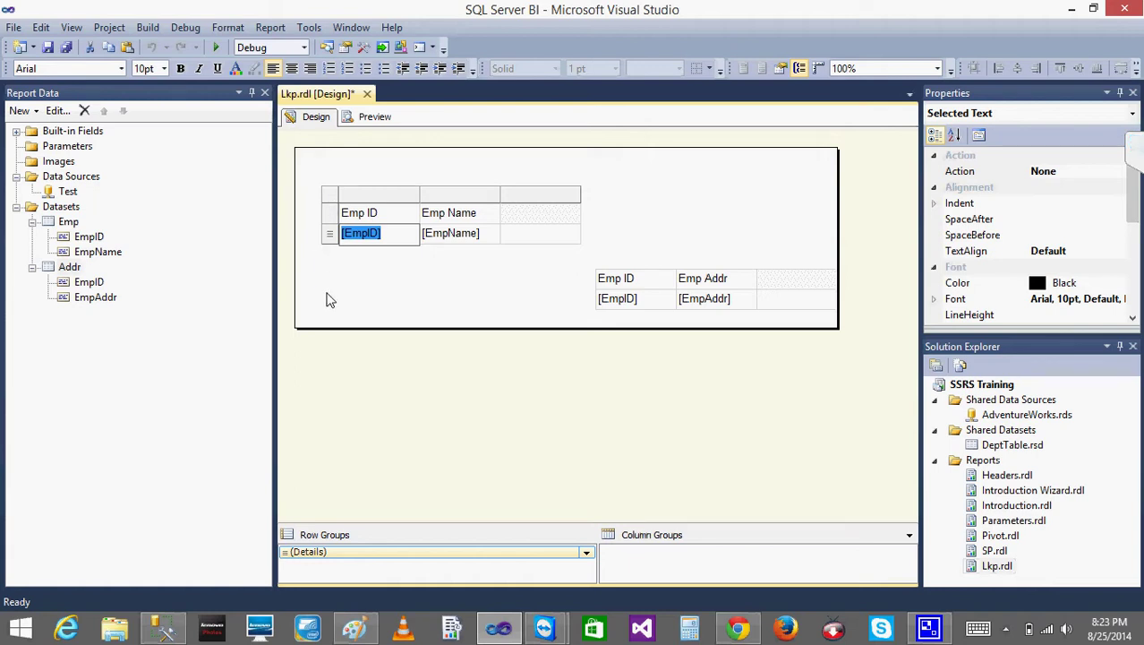
pyautogui.click(327, 300)
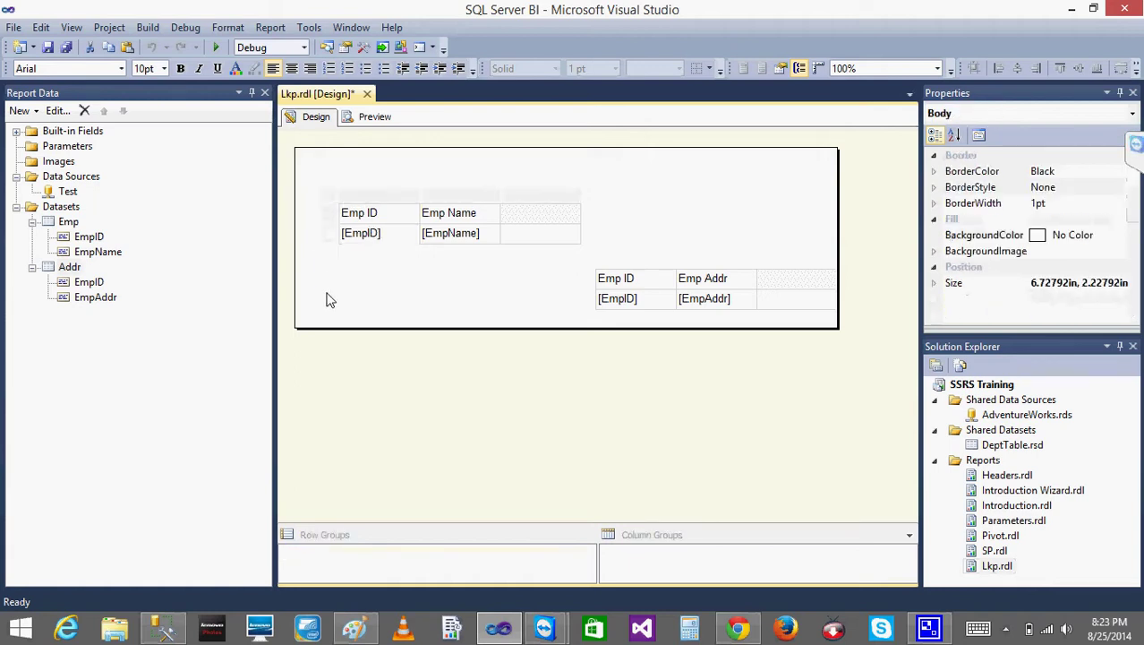
# Step: Recheck the Tablix properties of the Emp ID and Emp Name table for its assigned dataset
pyautogui.click(363, 224)
pyautogui.rightClick(329, 193)
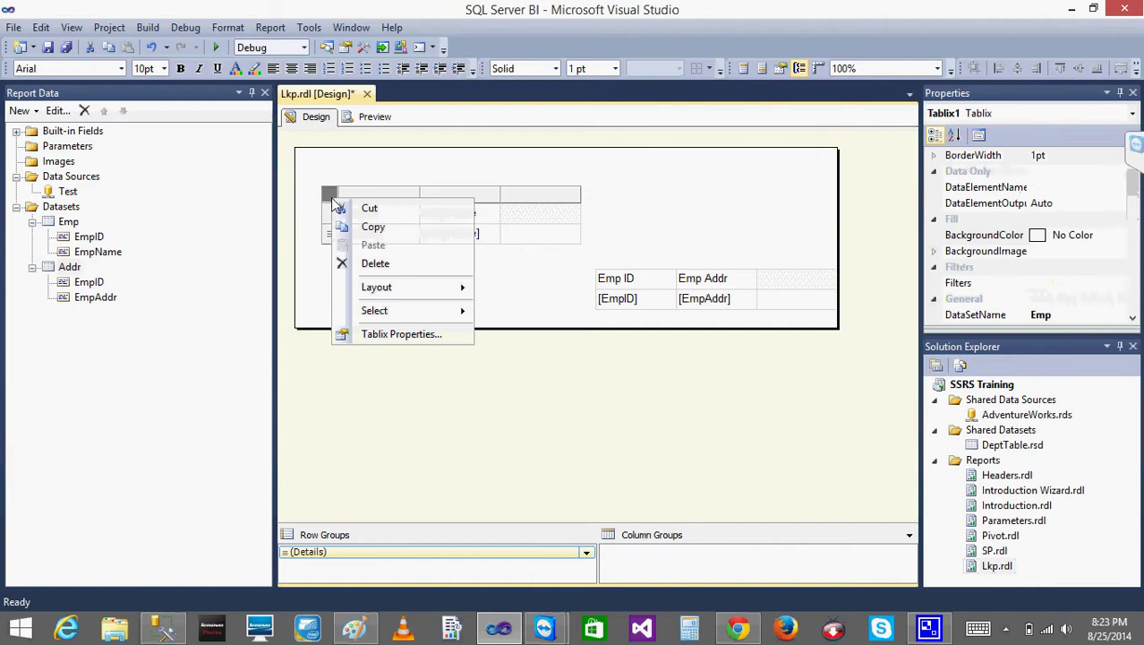
pyautogui.click(394, 334)
pyautogui.click(777, 535)
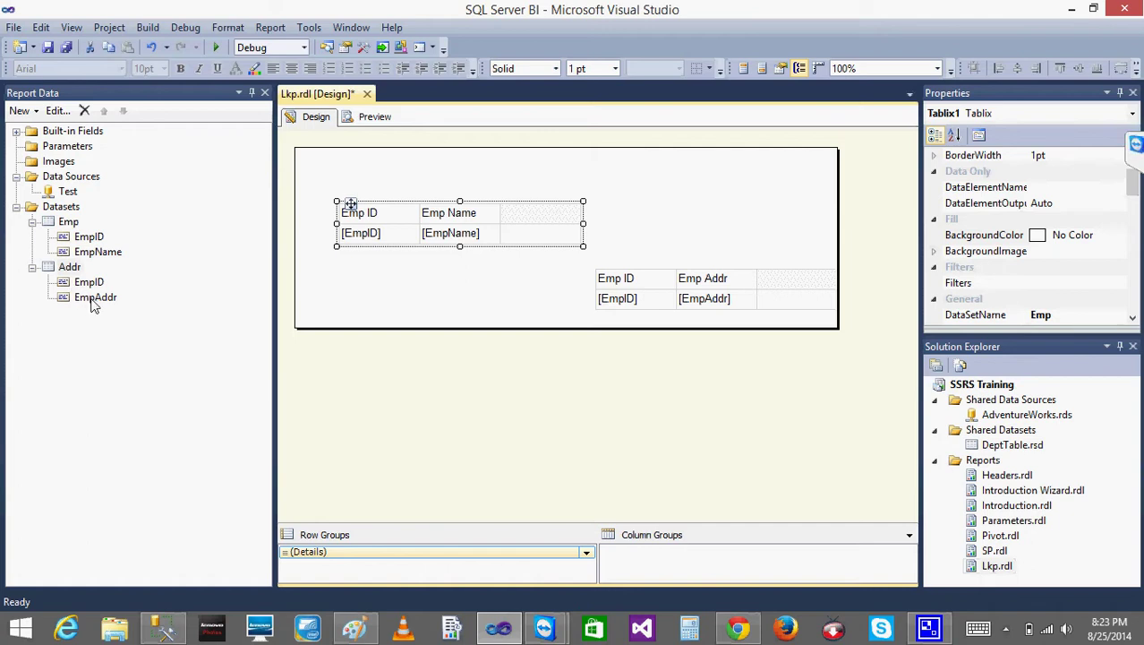
# Step: Try to add the EmpAddr field from the Addr dataset to the third column of the Emp Name table
pyautogui.click(94, 300)
pyautogui.moveTo(96, 309); pyautogui.dragTo(524, 243)
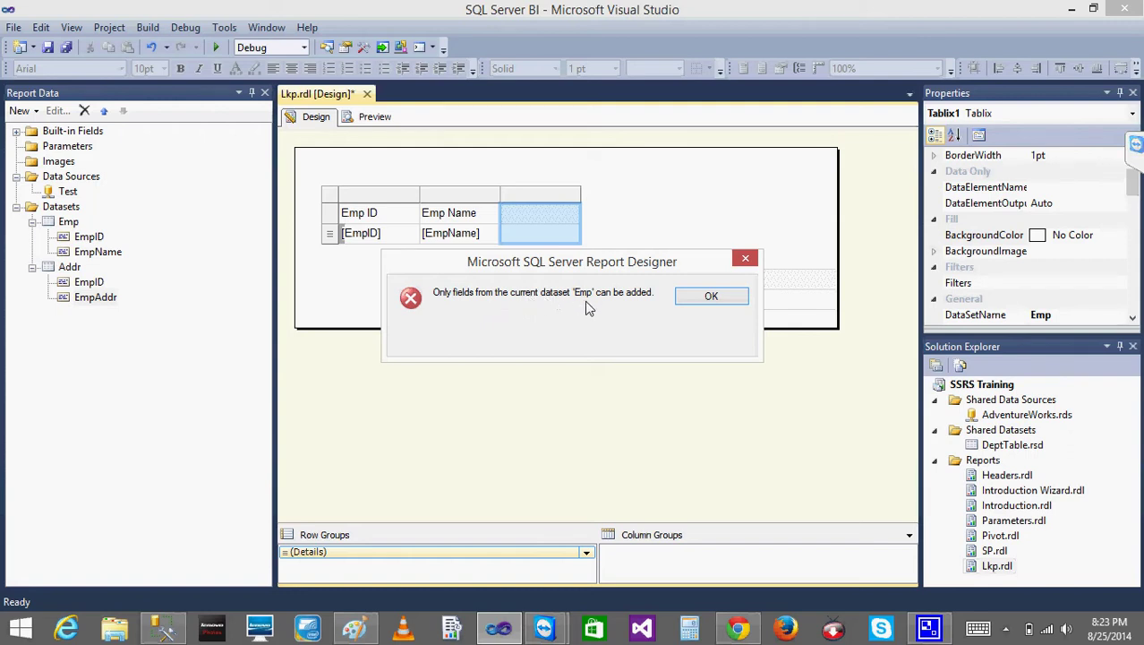
pyautogui.click(744, 262)
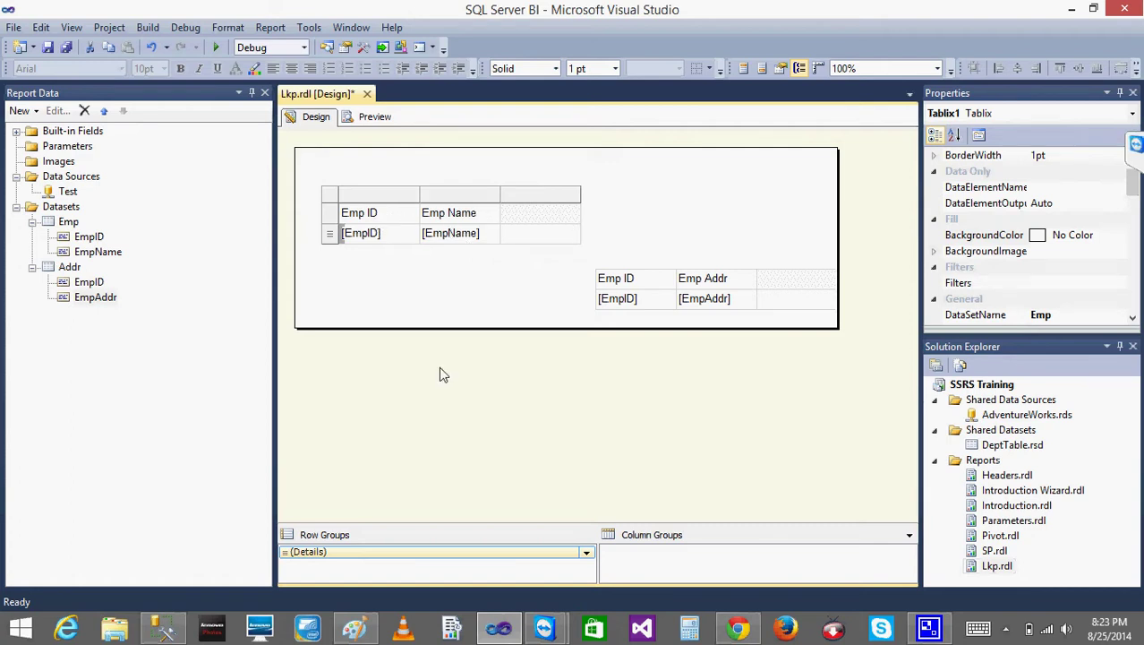
# Step: Switch to SQL Server Management Studio and add the line INNER JOIN R_Eaddr below the R_Emp query
pyautogui.click(161, 627)
pyautogui.click(465, 194)
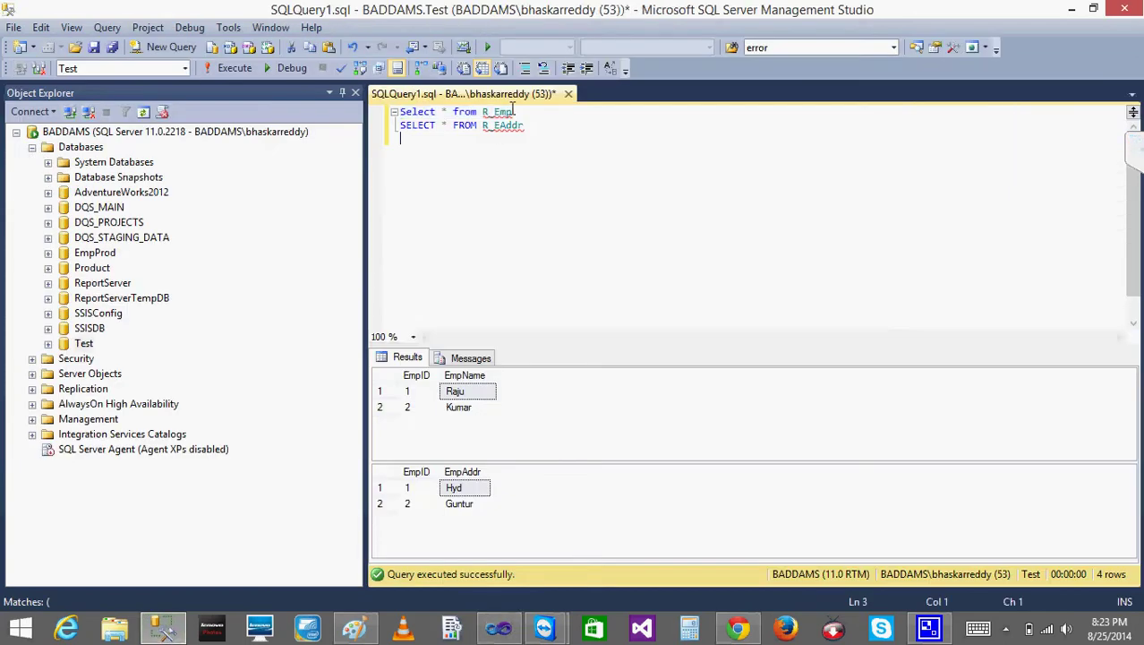
pyautogui.press('Return')
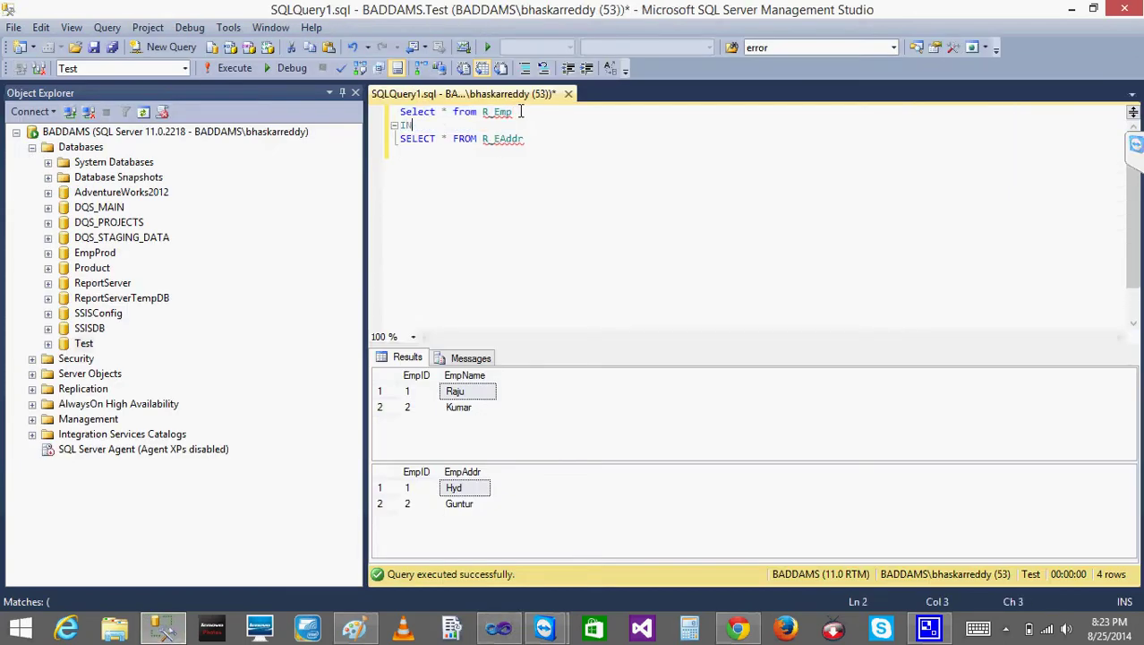
pyautogui.write('INNER JOIN R_E')
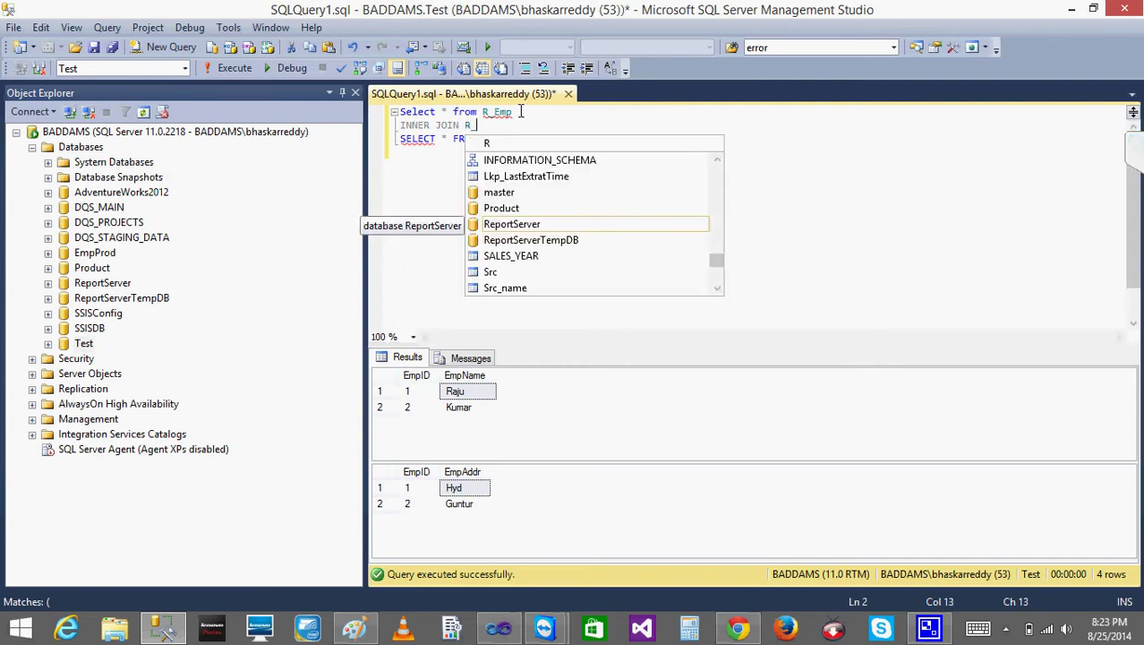
pyautogui.write('add')
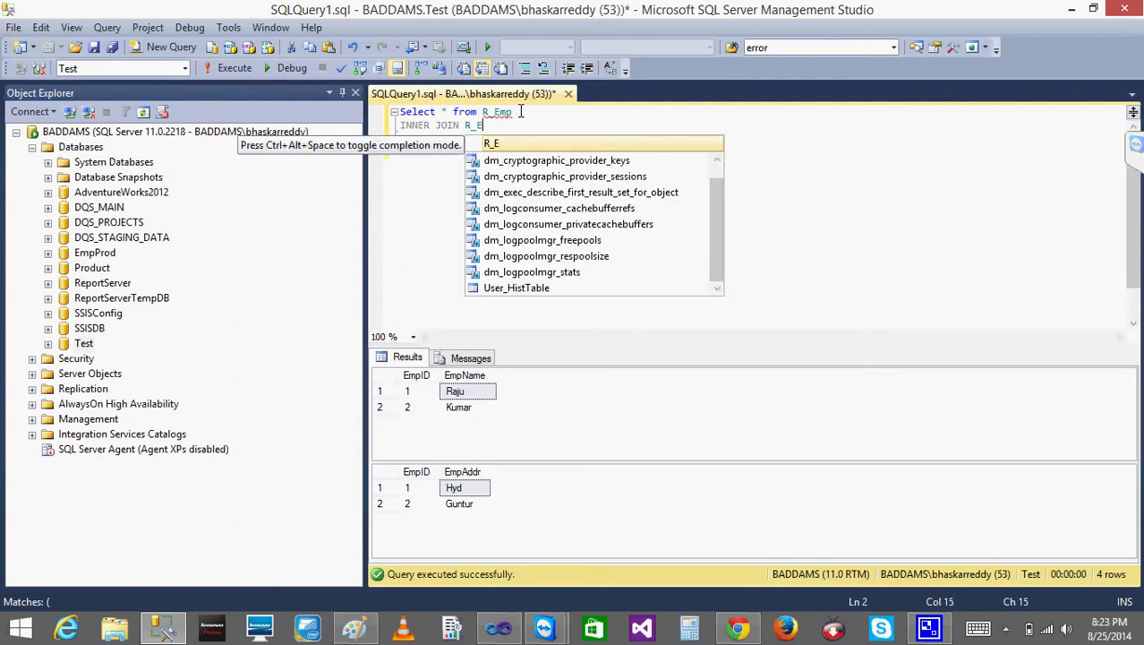
pyautogui.write('r')
pyautogui.press('Return')
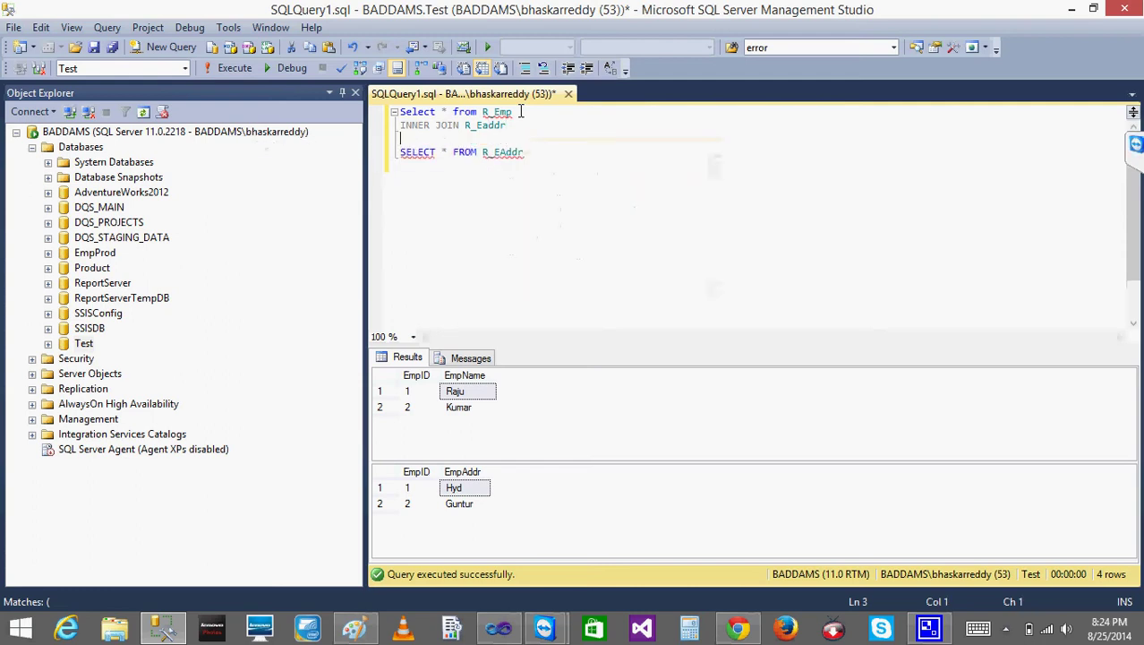
# Step: Remove the separate SELECT * FROM R_EAddr statement below the join
pyautogui.press('Delete')
pyautogui.press('Delete')
pyautogui.press('Delete')
pyautogui.press('Delete')
pyautogui.press('Delete')
pyautogui.press('Delete')
pyautogui.press('Delete')
pyautogui.press('Delete')
pyautogui.press('Delete')
pyautogui.press('Delete')
pyautogui.press('Delete')
pyautogui.press('Delete')
pyautogui.press('Delete')
pyautogui.press('Delete')
pyautogui.press('Delete')
pyautogui.press('Delete')
pyautogui.press('Delete')
pyautogui.press('Delete')
pyautogui.press('Delete')
pyautogui.press('Delete')
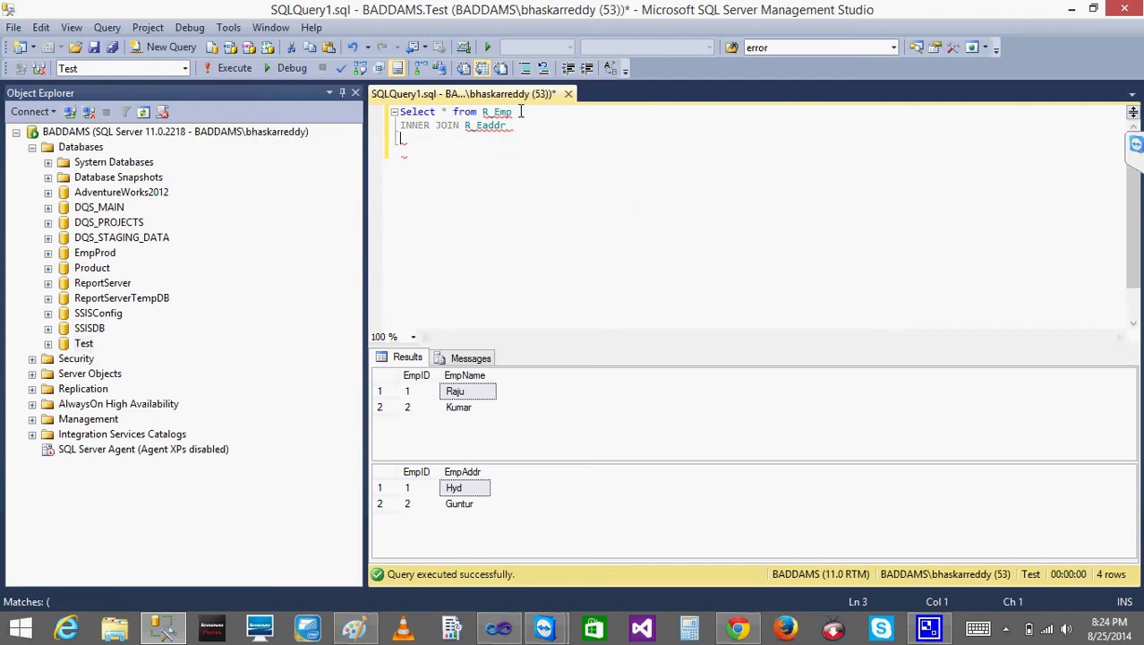
# Step: Undo the recent edits to the query text, including the added join line
pyautogui.hotkey('ctrl', 'a')
pyautogui.press('Up')
pyautogui.hotkey('ctrl', 'z')
pyautogui.hotkey('ctrl', 'z')
pyautogui.hotkey('ctrl', 'z')
pyautogui.hotkey('ctrl', 'z')
pyautogui.hotkey('ctrl', 'z')
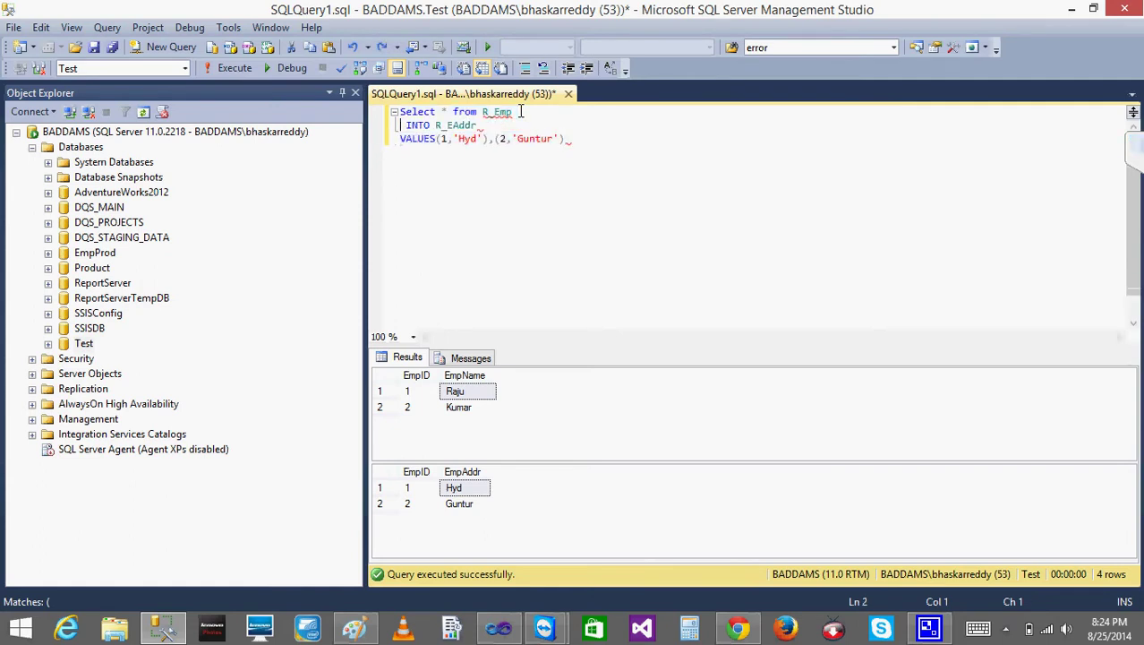
pyautogui.hotkey('ctrl', 'z')
pyautogui.hotkey('ctrl', 'z')
# Step: Redo the undone query edits to bring back the INNER JOIN R_Eaddr line
pyautogui.hotkey('ctrl', 'y')
pyautogui.hotkey('ctrl', 'y')
pyautogui.hotkey('ctrl', 'y')
pyautogui.hotkey('ctrl', 'y')
pyautogui.hotkey('ctrl', 'y')
pyautogui.hotkey('ctrl', 'y')
pyautogui.hotkey('ctrl', 'y')
pyautogui.hotkey('ctrl', 'y')
pyautogui.hotkey('ctrl', 'y')
pyautogui.hotkey('ctrl', 'y')
pyautogui.hotkey('ctrl', 'y')
pyautogui.hotkey('ctrl', 'y')
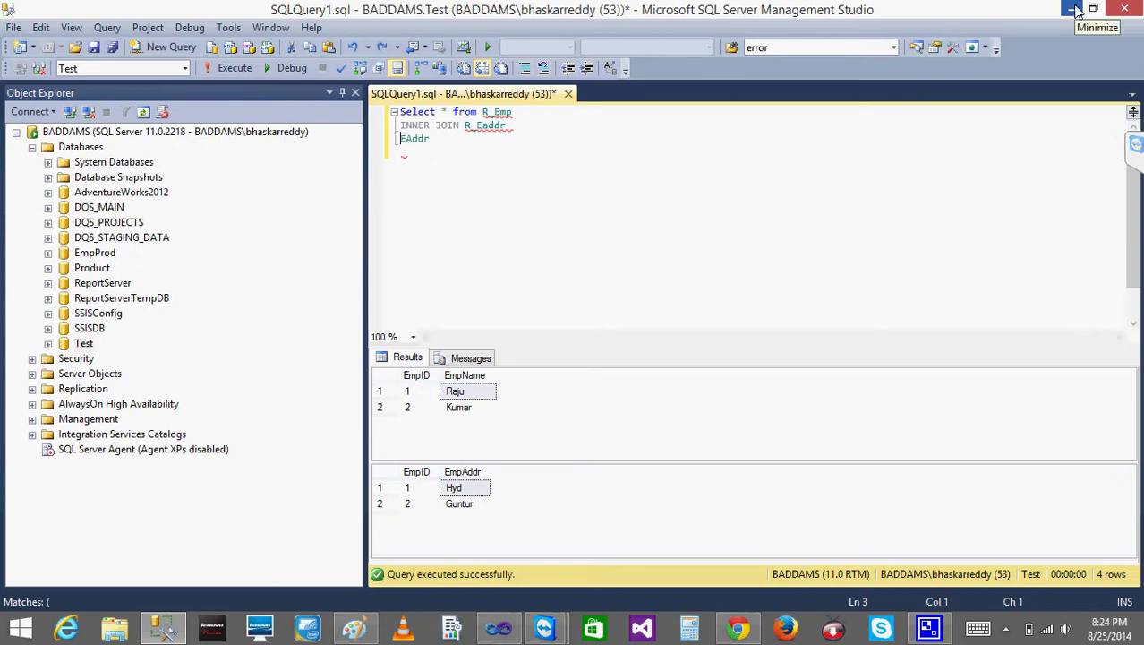
# Step: Undo the query edits until the separate SELECT statements for R_Emp and R_EAddr are restored without the INNER JOIN line
pyautogui.hotkey('ctrl', 'z')
pyautogui.hotkey('ctrl', 'z')
pyautogui.hotkey('ctrl', 'z')
pyautogui.hotkey('ctrl', 'z')
pyautogui.hotkey('ctrl', 'z')
pyautogui.hotkey('ctrl', 'z')
pyautogui.hotkey('ctrl', 'z')
pyautogui.hotkey('ctrl', 'z')
pyautogui.hotkey('ctrl', 'z')
pyautogui.hotkey('ctrl', 'z')
pyautogui.hotkey('ctrl', 'z')
pyautogui.hotkey('ctrl', 'z')
pyautogui.hotkey('ctrl', 'z')
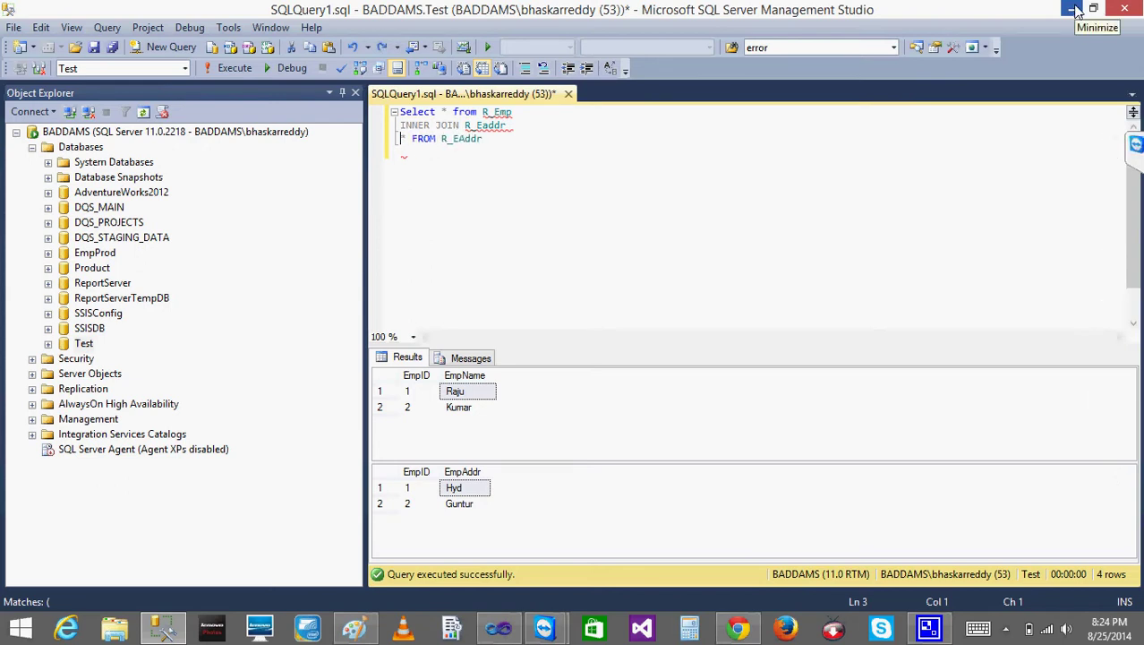
pyautogui.hotkey('ctrl', 'z')
pyautogui.hotkey('ctrl', 'z')
pyautogui.hotkey('ctrl', 'z')
pyautogui.hotkey('ctrl', 'z')
pyautogui.hotkey('ctrl', 'z')
pyautogui.hotkey('ctrl', 'z')
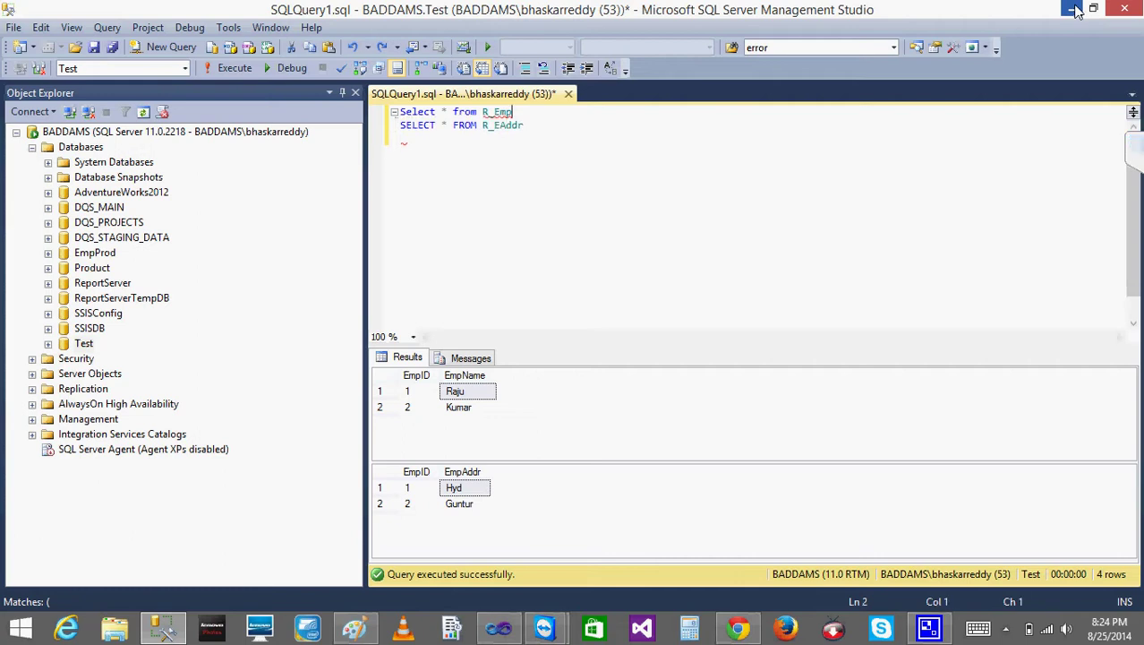
# Step: Return to the Lkp.rdl report design in Visual Studio and point out the empty third column of the employee table
pyautogui.click(1077, 11)
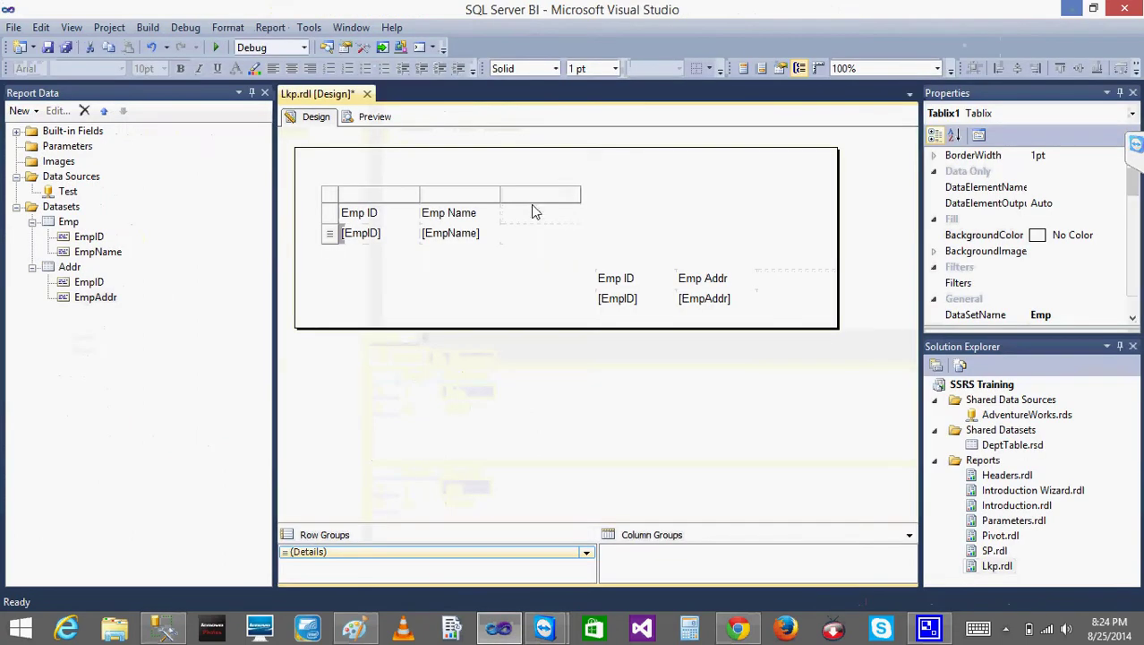
pyautogui.click(454, 307)
pyautogui.click(528, 240)
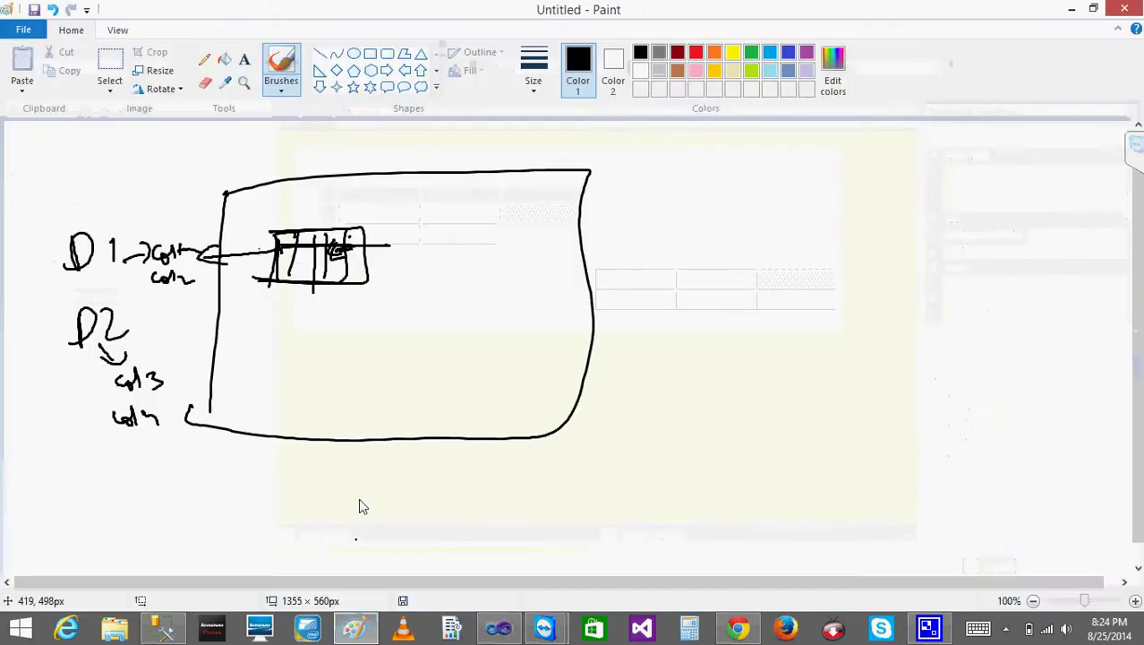
# Step: Switch to Paint and handwrite "LKP (" in the blank area beside the report sketch
pyautogui.click(354, 629)
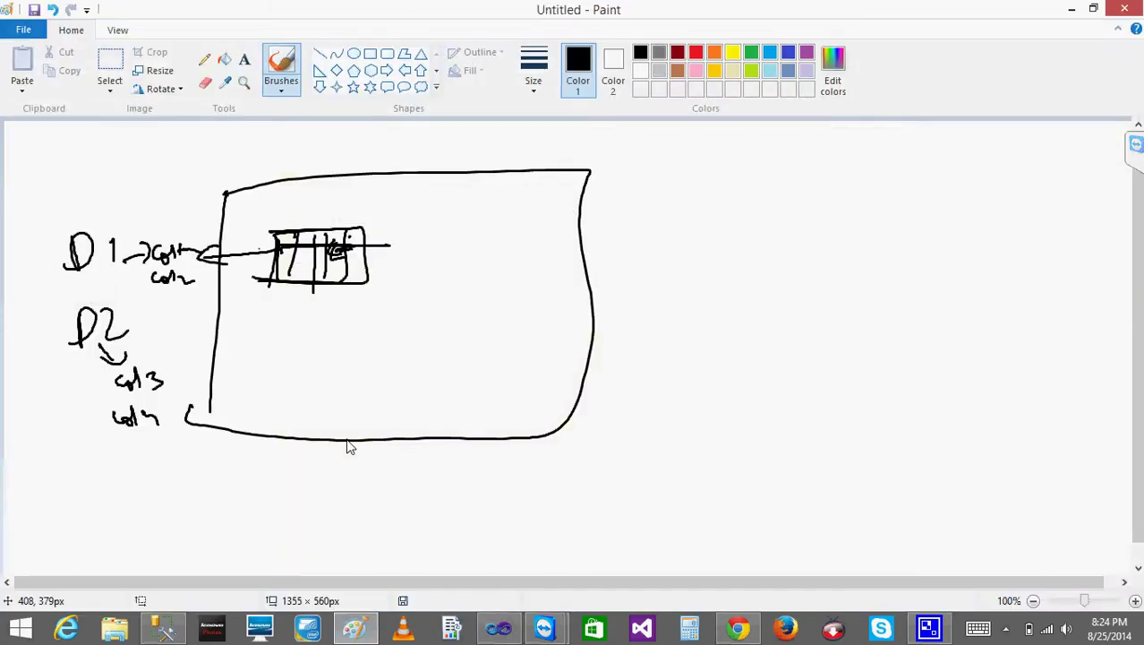
pyautogui.click(604, 185)
pyautogui.moveTo(657, 194)
pyautogui.mouseDown()
pyautogui.moveTo(657, 231)
pyautogui.moveTo(679, 226)
pyautogui.mouseUp()
pyautogui.moveTo(684, 207)
pyautogui.mouseDown()
pyautogui.moveTo(685, 233)
pyautogui.moveTo(714, 235)
pyautogui.moveTo(716, 220)
pyautogui.mouseUp()
pyautogui.moveTo(753, 176); pyautogui.dragTo(775, 258)
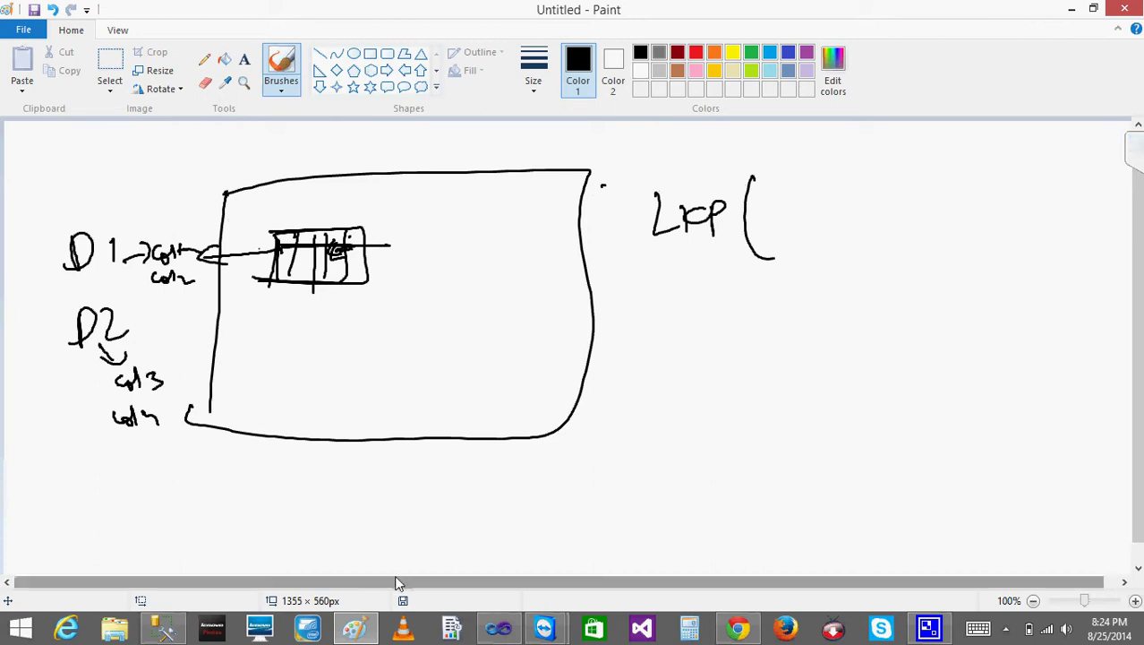
# Step: Switch to SQL Server Management Studio and duplicate both SELECT statements below the originals, separated by blank lines
pyautogui.click(163, 629)
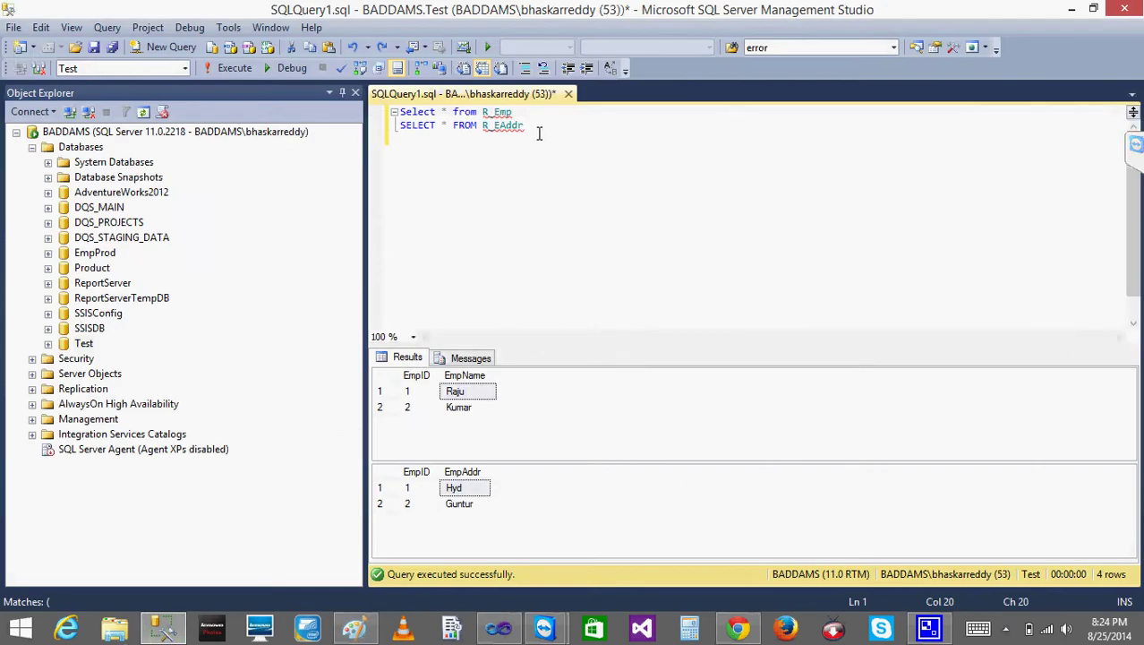
pyautogui.moveTo(534, 126); pyautogui.dragTo(375, 113)
pyautogui.hotkey('ctrl', 'c')
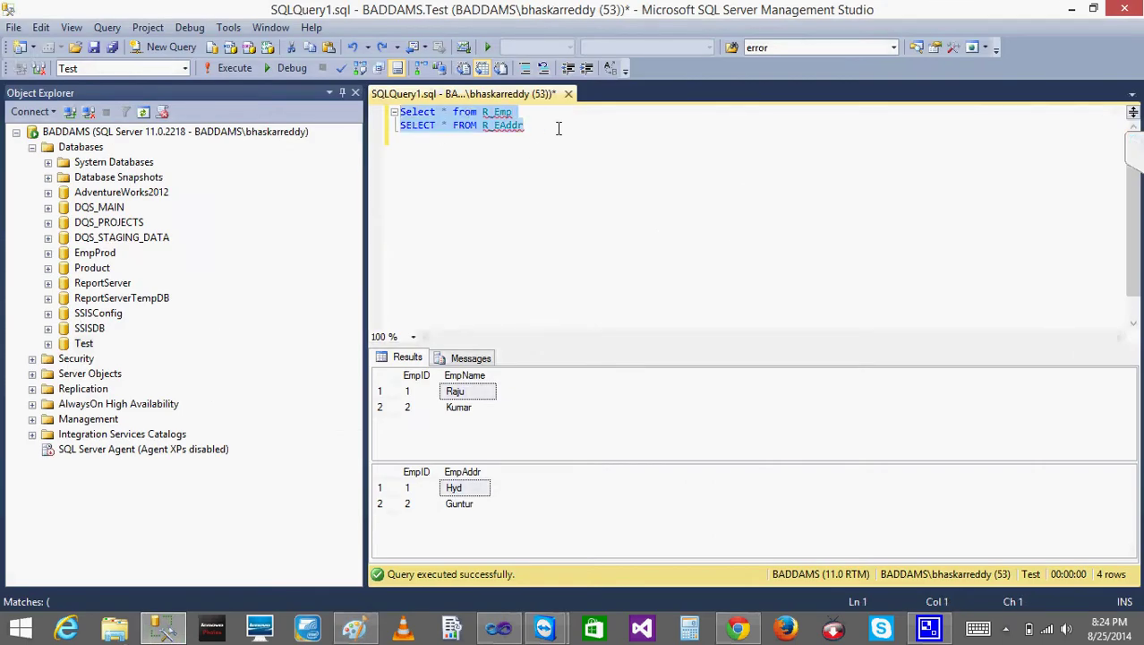
pyautogui.click(556, 127)
pyautogui.press('Return')
pyautogui.press('Return')
pyautogui.press('Return')
pyautogui.hotkey('ctrl', 'v')
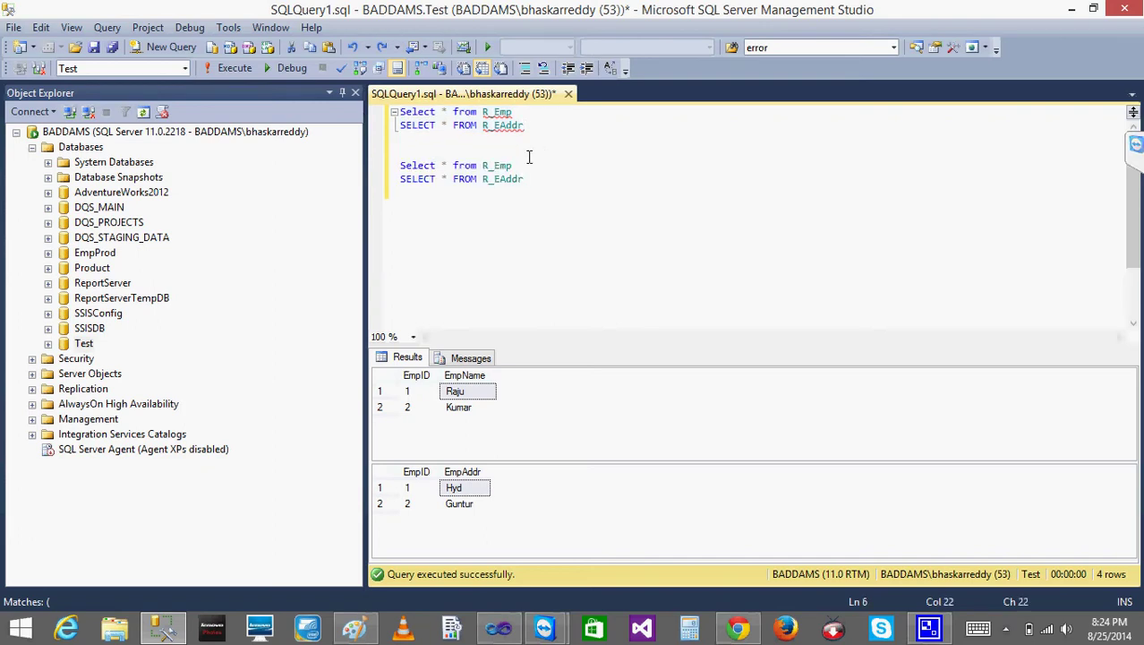
# Step: Turn the duplicated statements into an INNER JOIN of R_Emp with R_EAddr, using the aliases E and A
pyautogui.moveTo(482, 179); pyautogui.dragTo(383, 185)
pyautogui.write('INNER JOPIN')
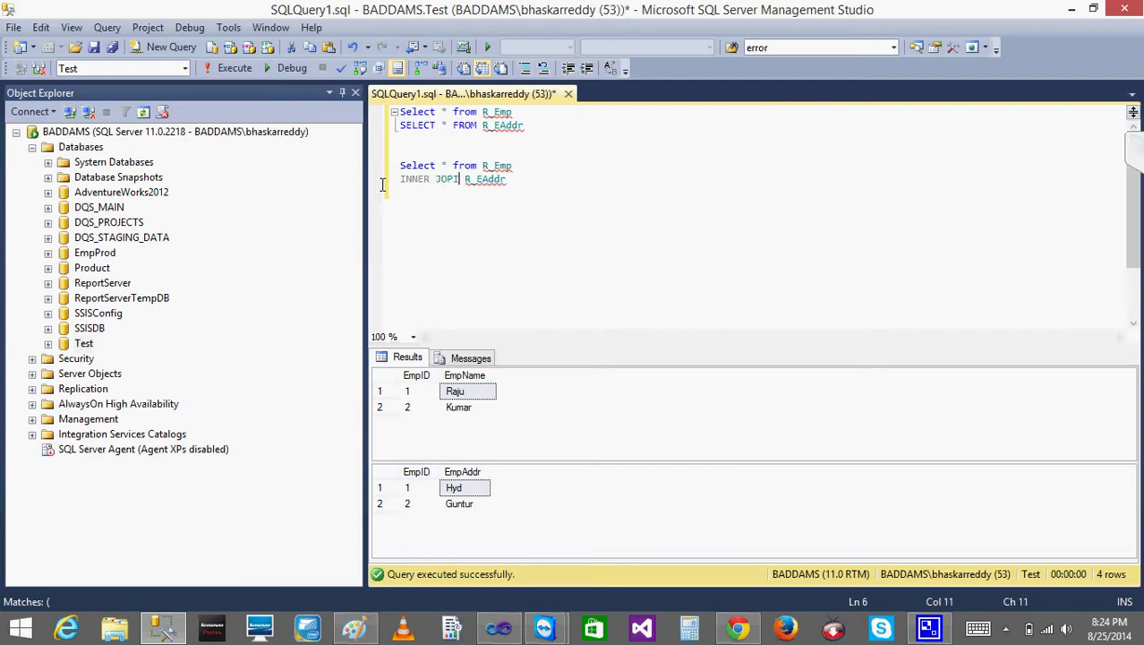
pyautogui.press('BackSpace')
pyautogui.press('BackSpace')
pyautogui.press('BackSpace')
pyautogui.press('BackSpace')
pyautogui.press('BackSpace')
pyautogui.write('OIN')
pyautogui.click(540, 166)
pyautogui.write('A')
# Step: Add the join condition ON E.EmpID=A.EmpID on a new line below the INNER JOIN
pyautogui.press('Return')
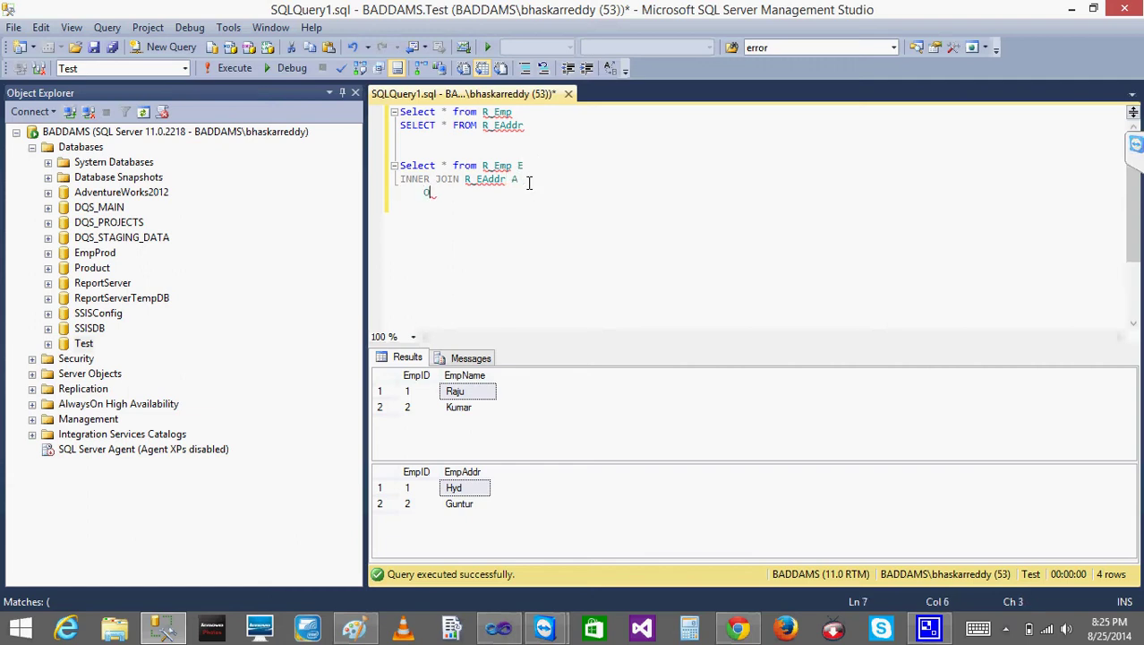
pyautogui.write('ON E.EmpID')
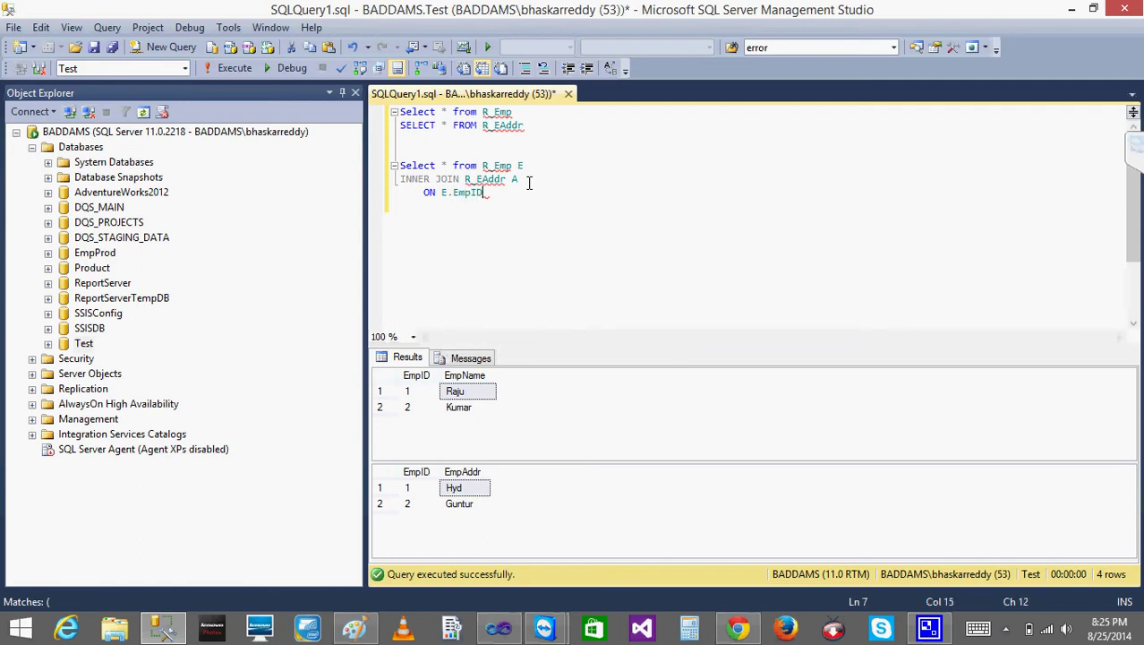
pyautogui.write('=A.EMp')
pyautogui.press('BackSpace')
pyautogui.write('mpID')
pyautogui.press('Return')
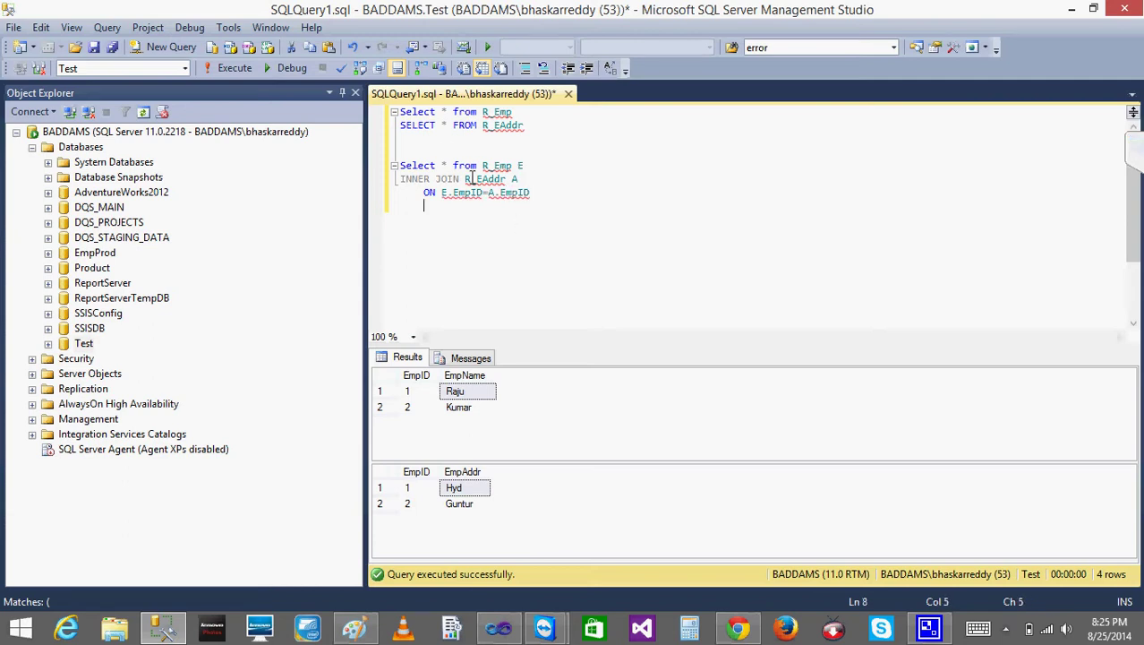
# Step: Replace the joined query's asterisk with E.EMpid,E.EmpName,A.EMpAddr and execute only that query
pyautogui.press('BackSpace')
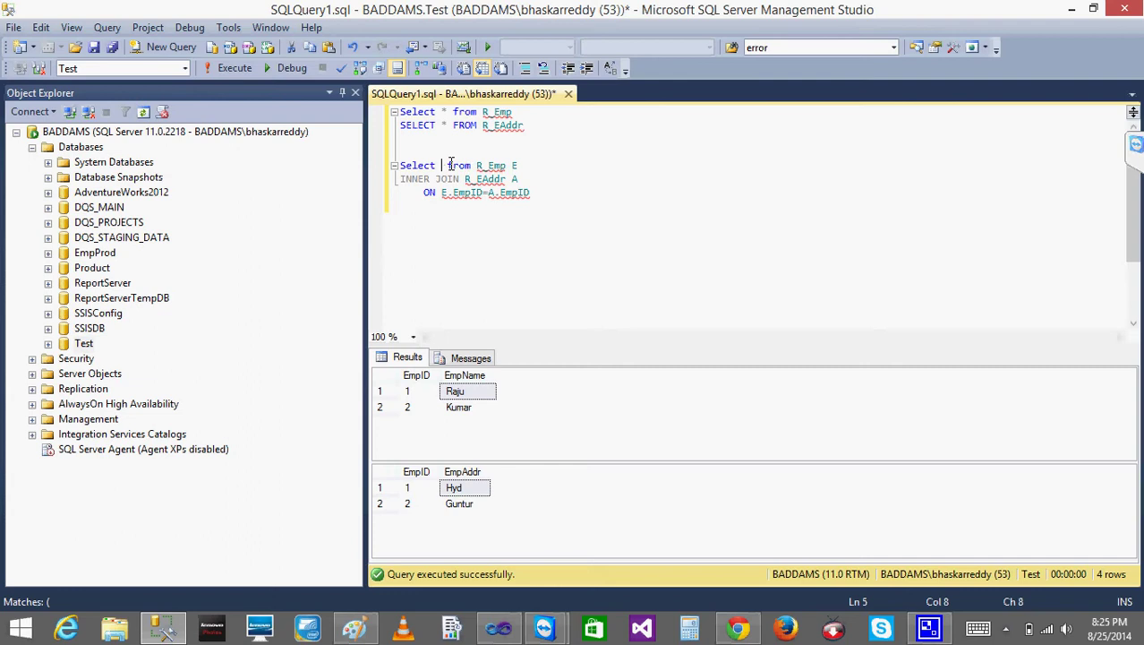
pyautogui.write('E.')
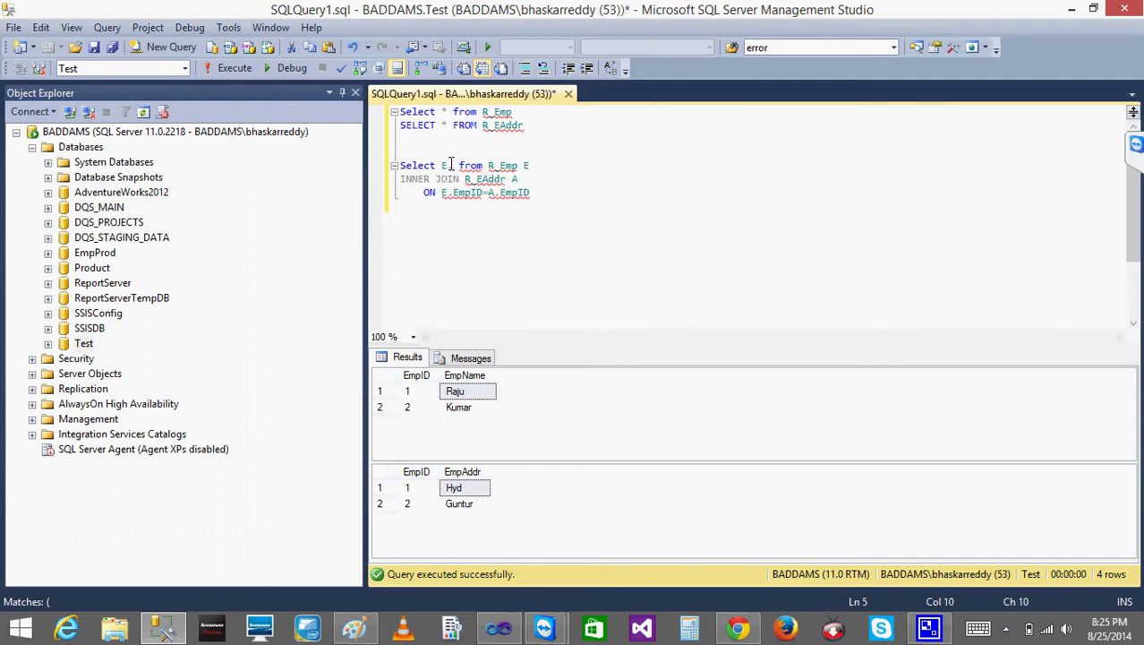
pyautogui.write('EMpid')
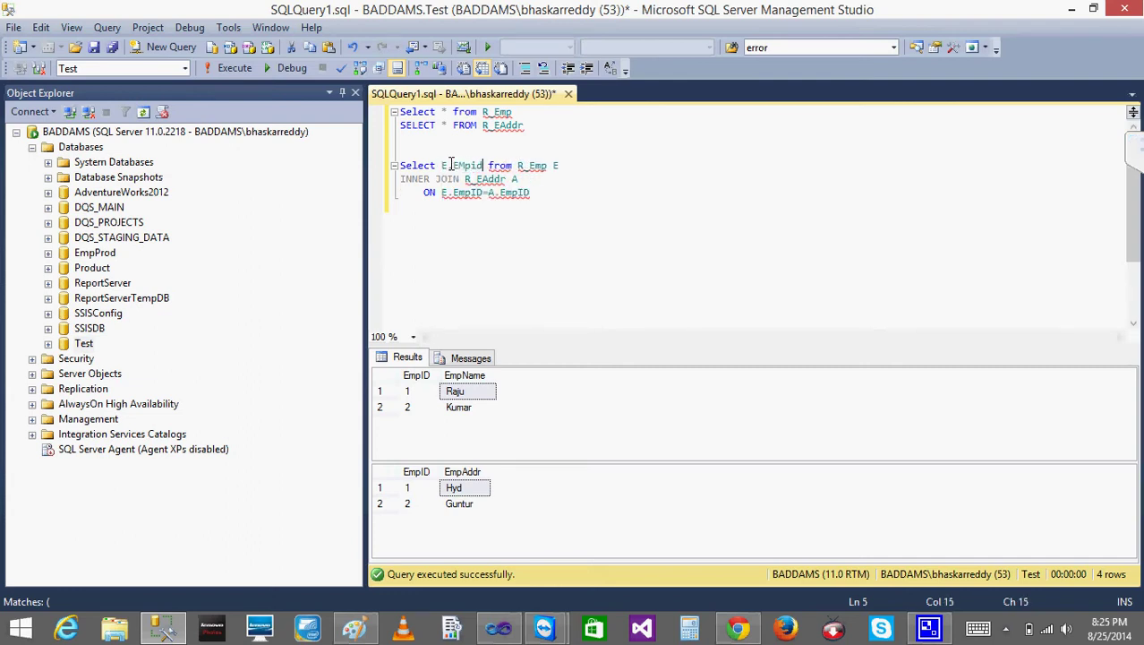
pyautogui.write(',E.EmpName,A.EMpAddr')
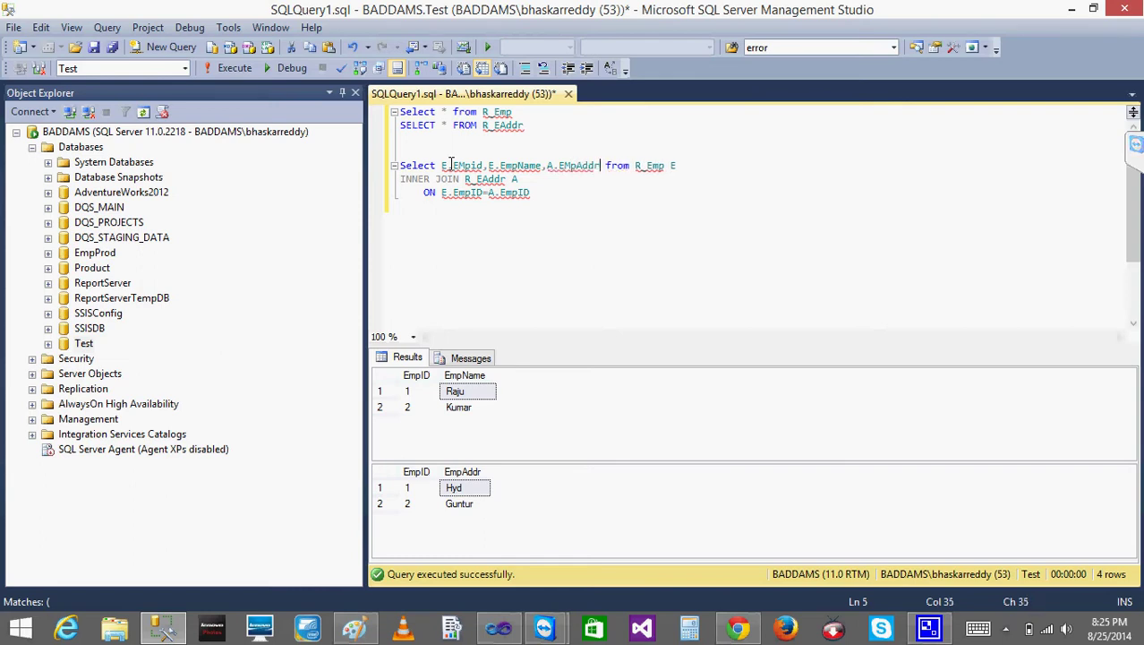
pyautogui.moveTo(578, 192); pyautogui.dragTo(395, 166)
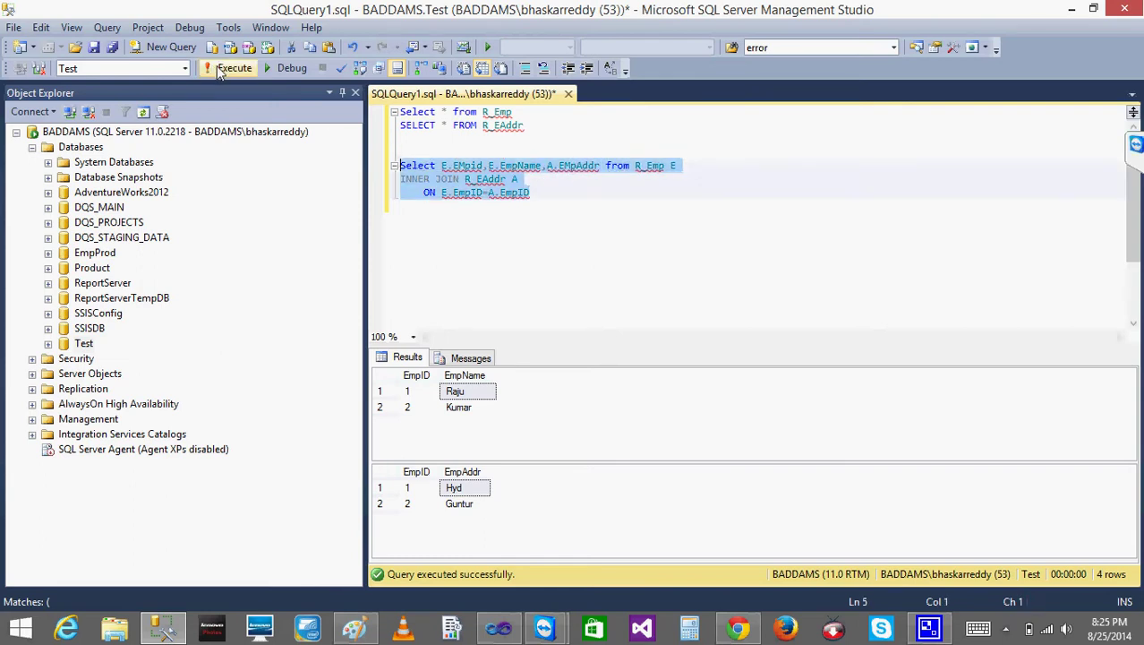
pyautogui.click(651, 271)
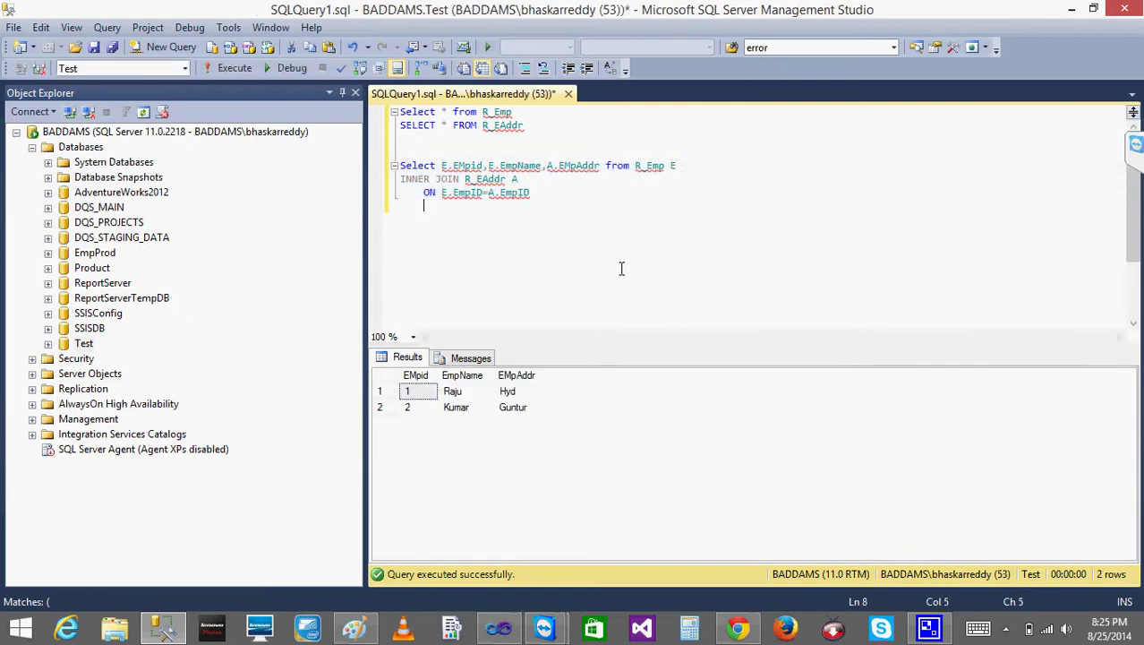
# Step: Highlight the R_EAddr table, the join condition, R_Emp E and the A.EMpAddr column in the joined query
pyautogui.moveTo(507, 179); pyautogui.dragTo(464, 179)
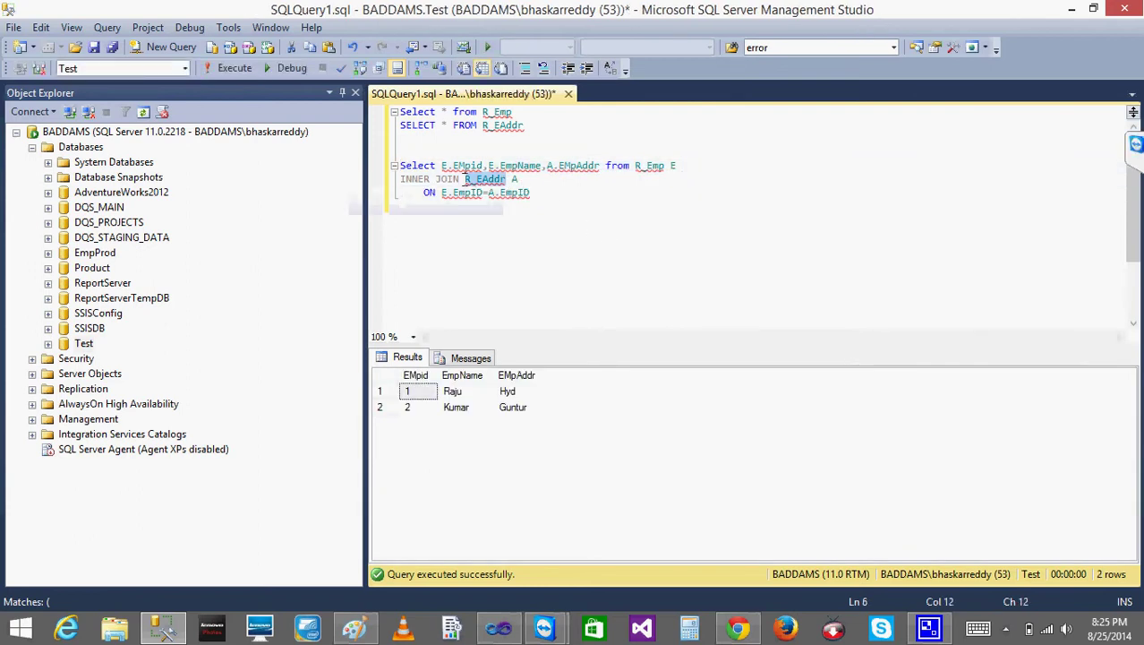
pyautogui.moveTo(547, 192); pyautogui.dragTo(506, 180)
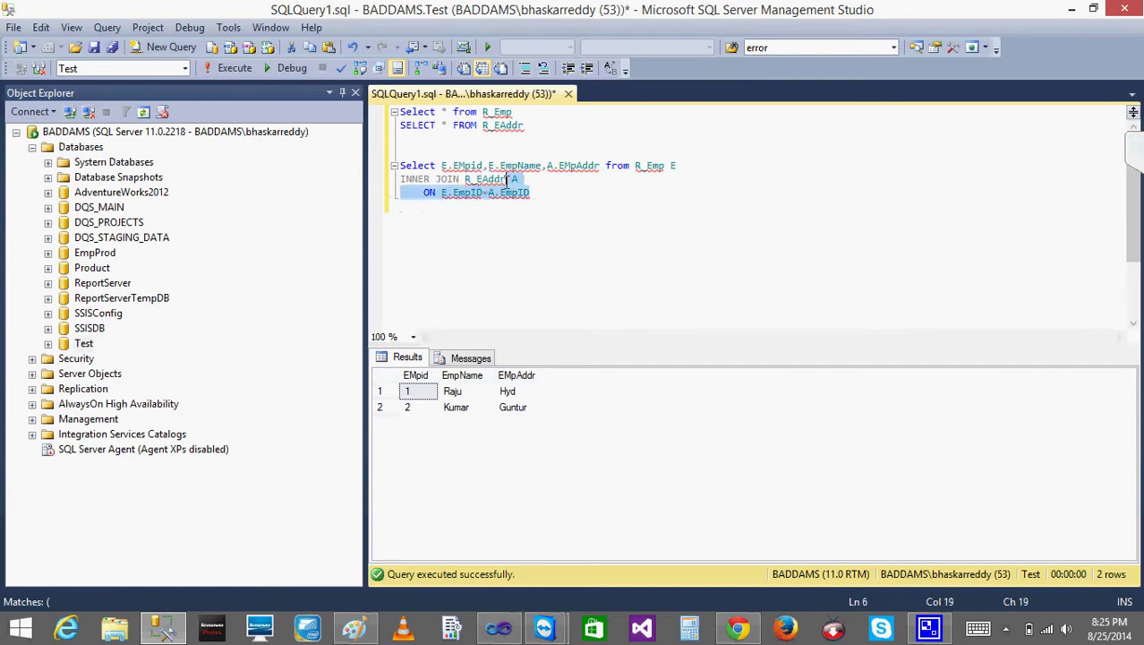
pyautogui.click(517, 183)
pyautogui.moveTo(635, 167); pyautogui.dragTo(692, 165)
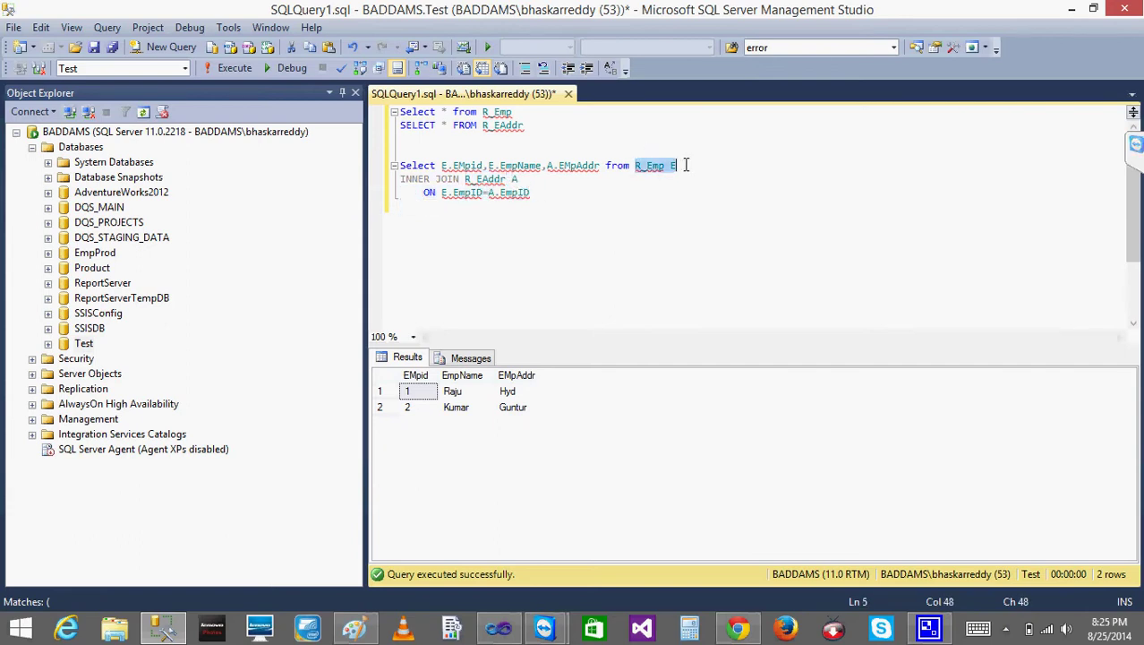
pyautogui.moveTo(531, 192); pyautogui.dragTo(601, 166)
pyautogui.click(533, 194)
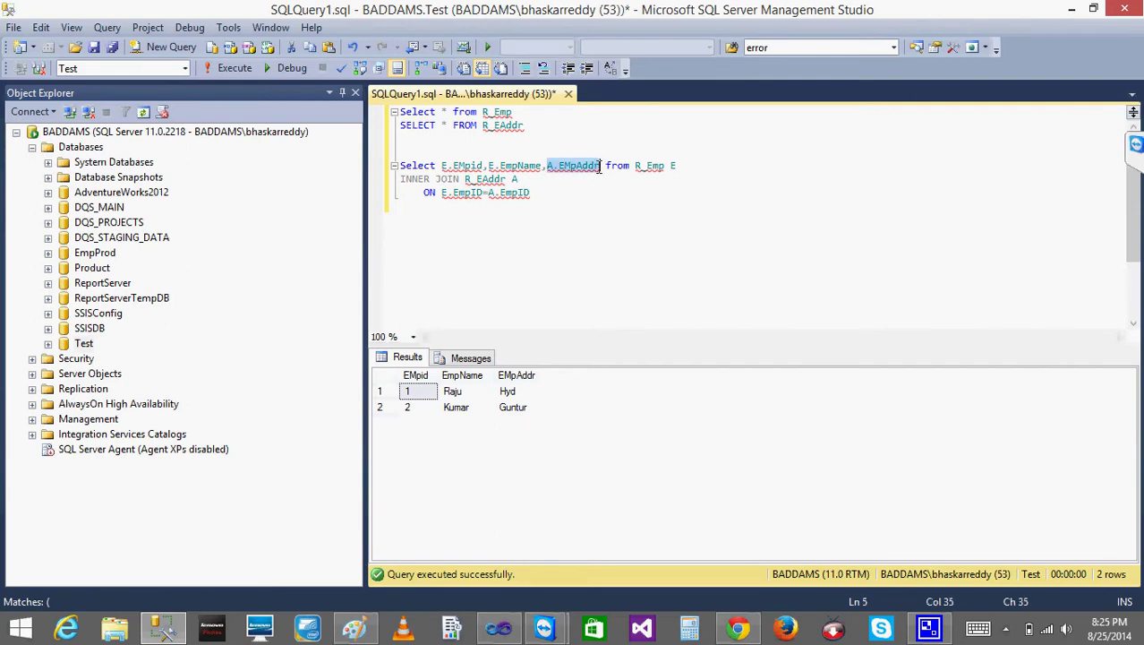
pyautogui.click(567, 185)
pyautogui.press('Return')
pyautogui.press('Return')
pyautogui.press('Return')
pyautogui.write('seurce table')
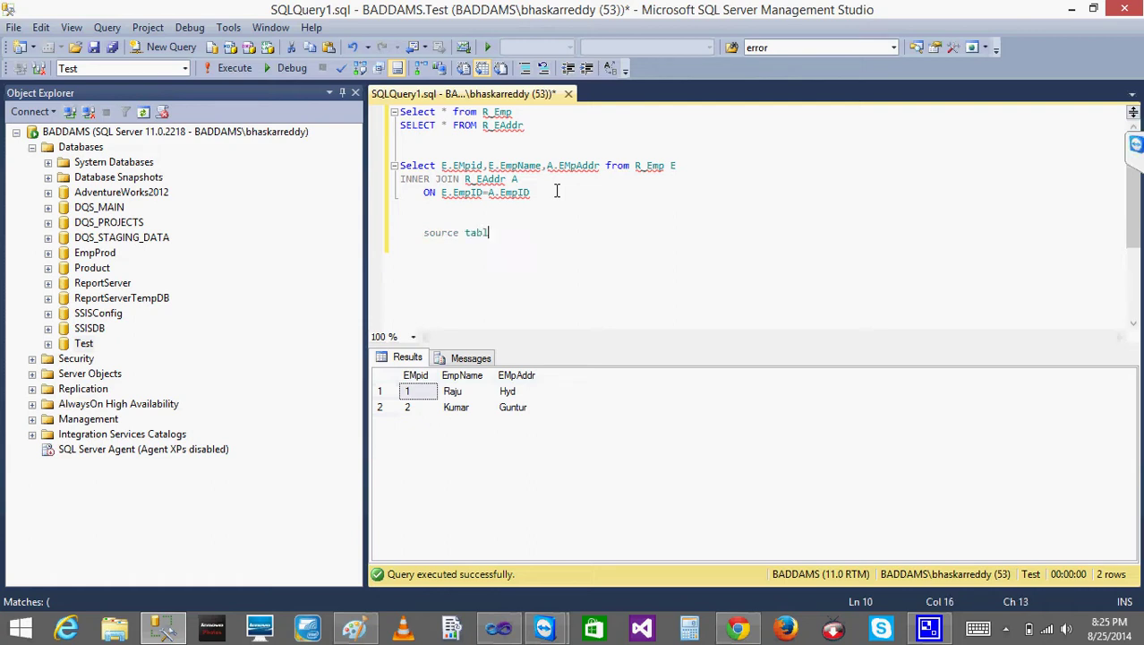
pyautogui.press('BackSpace')
pyautogui.press('BackSpace')
pyautogui.press('BackSpace')
pyautogui.press('BackSpace')
pyautogui.press('BackSpace')
pyautogui.press('BackSpace')
pyautogui.press('BackSpace')
pyautogui.press('BackSpace')
pyautogui.press('BackSpace')
pyautogui.press('BackSpace')
pyautogui.press('BackSpace')
pyautogui.press('BackSpace')
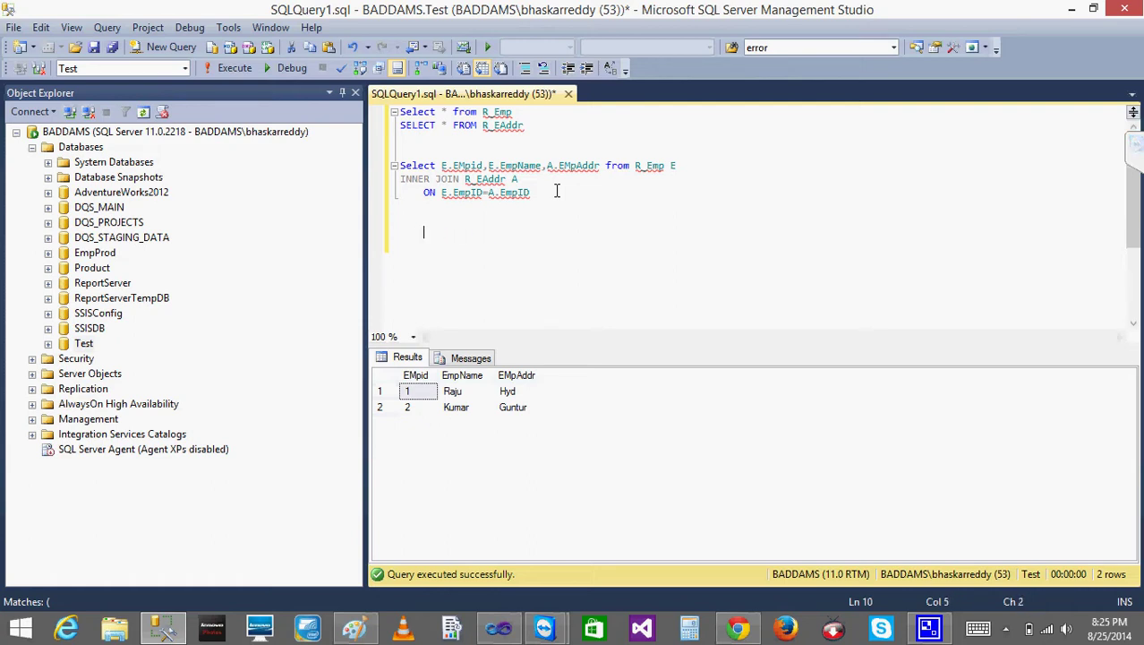
pyautogui.press('BackSpace')
# Step: Switch to Paint, restore its window to a smaller size and move it beside the SQL query
pyautogui.click(355, 628)
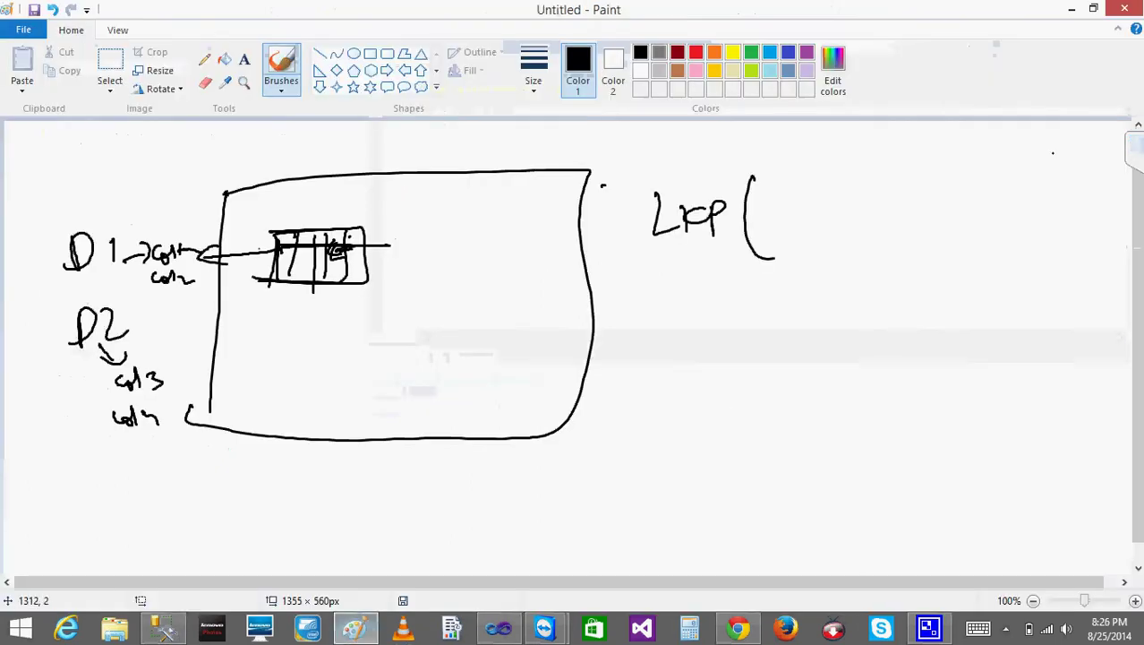
pyautogui.click(1095, 9)
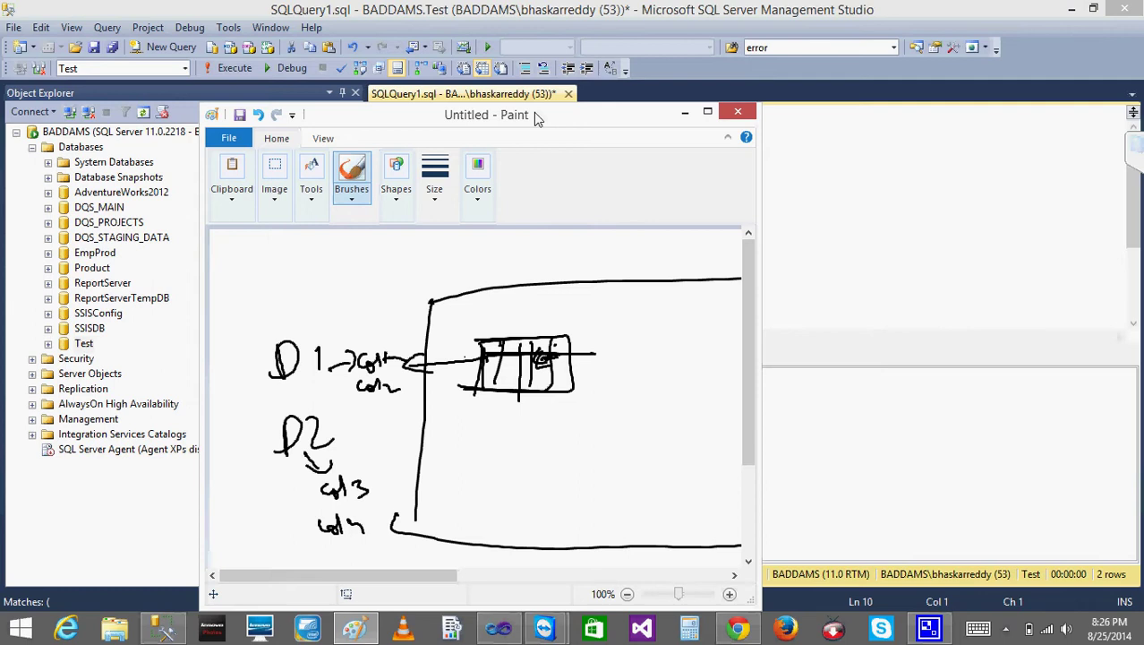
pyautogui.moveTo(454, 121); pyautogui.dragTo(902, 113)
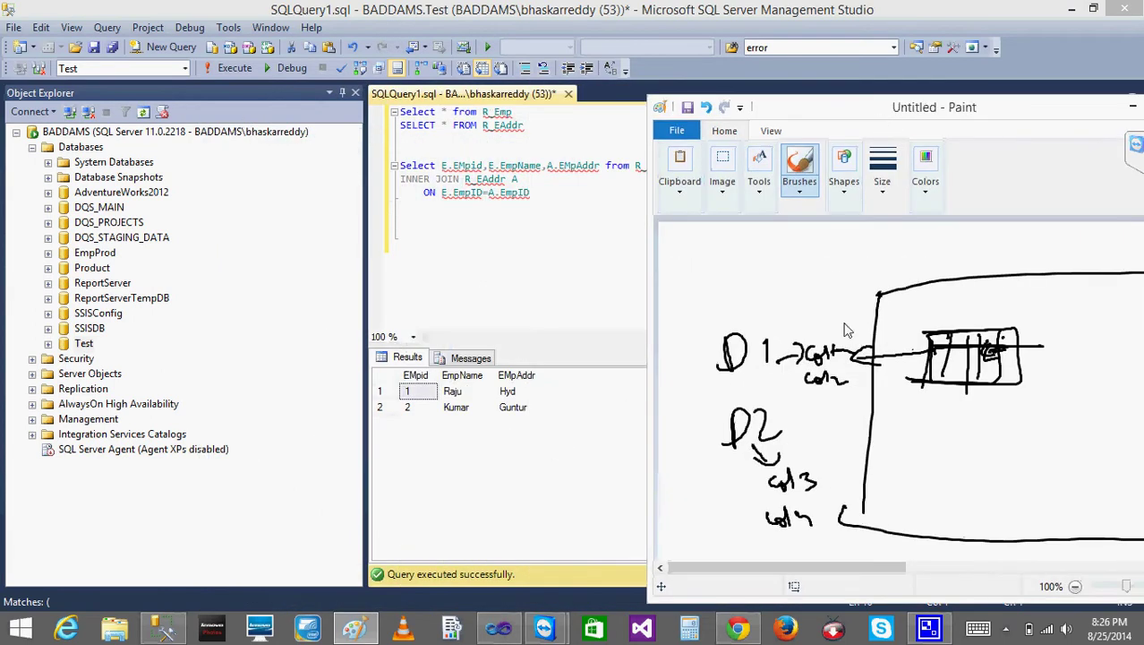
# Step: Open a second blank Paint window, place it at reduced size below the join query, and minimize the first Paint window
pyautogui.rightClick(365, 630)
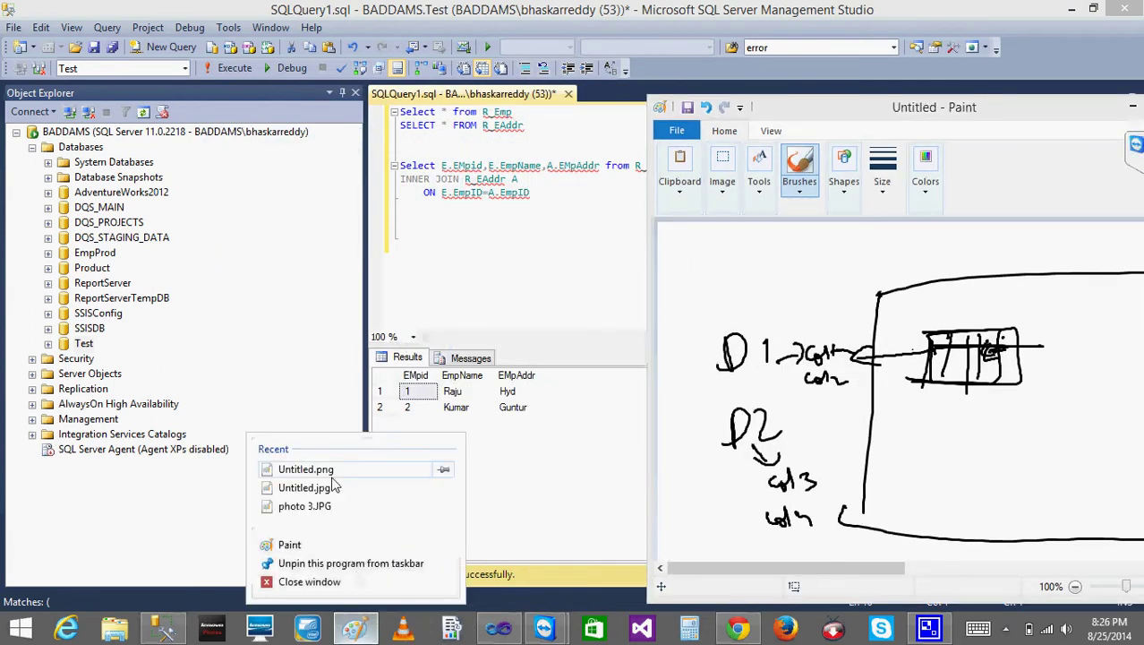
pyautogui.click(289, 545)
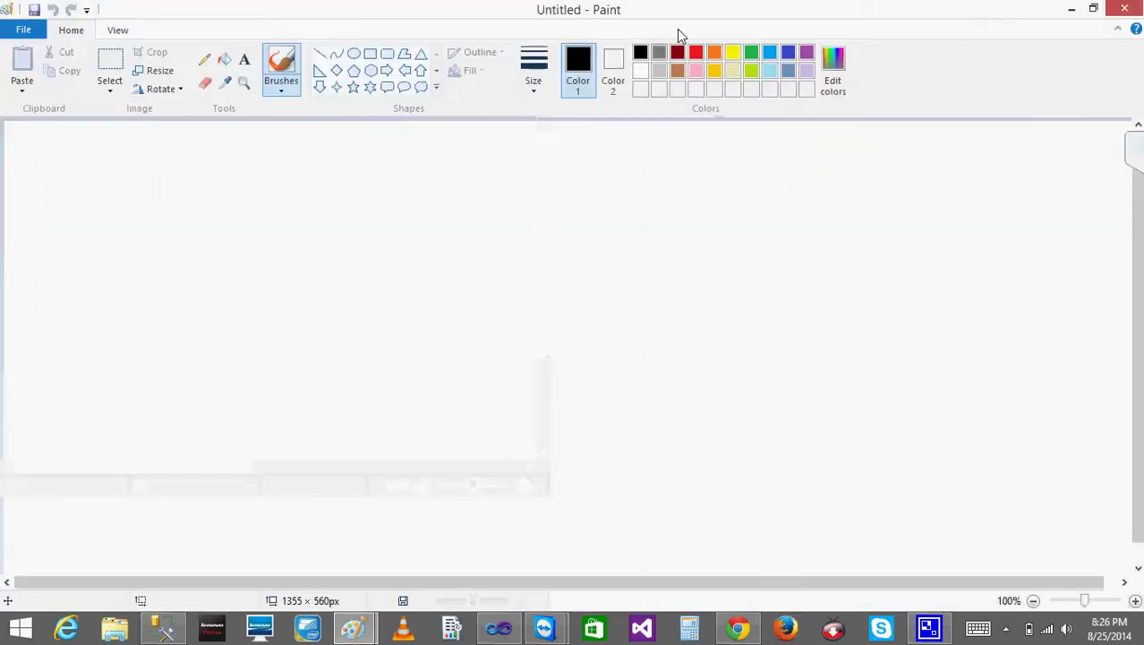
pyautogui.click(1094, 9)
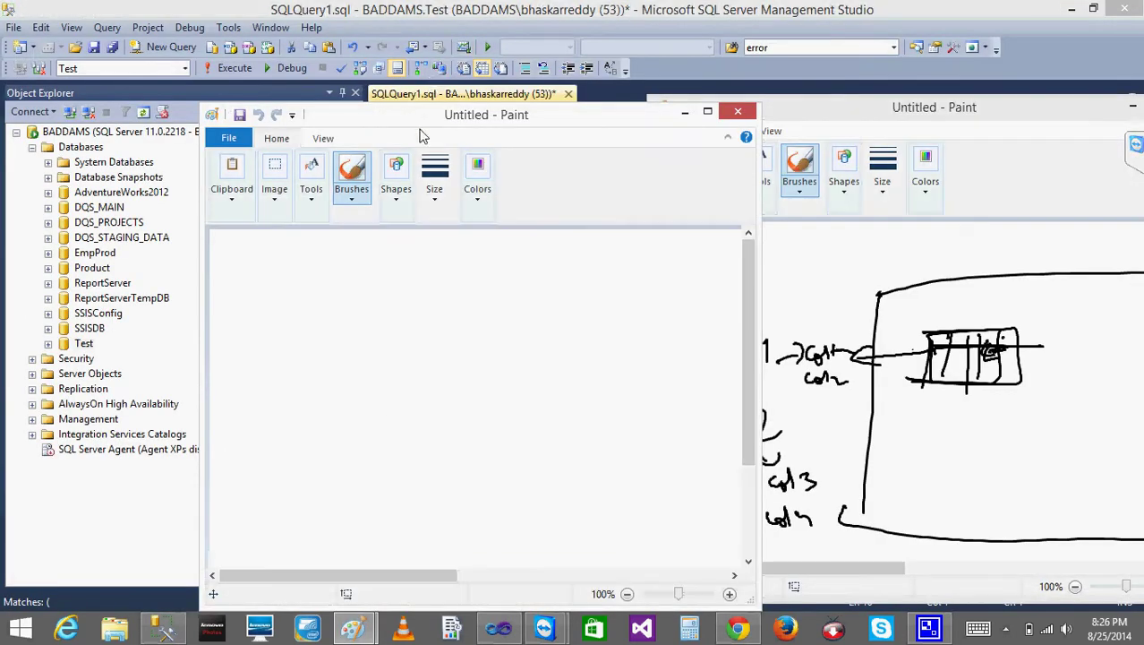
pyautogui.moveTo(421, 115); pyautogui.dragTo(867, 115)
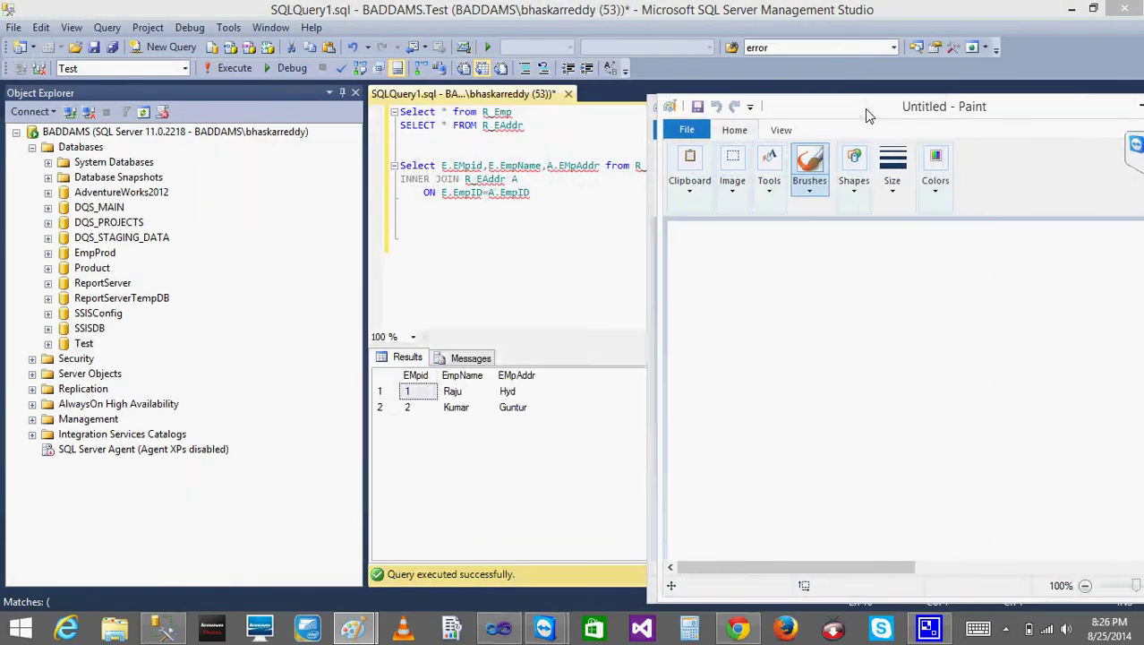
pyautogui.moveTo(865, 109)
pyautogui.mouseDown()
pyautogui.moveTo(700, 247)
pyautogui.moveTo(624, 248)
pyautogui.mouseUp()
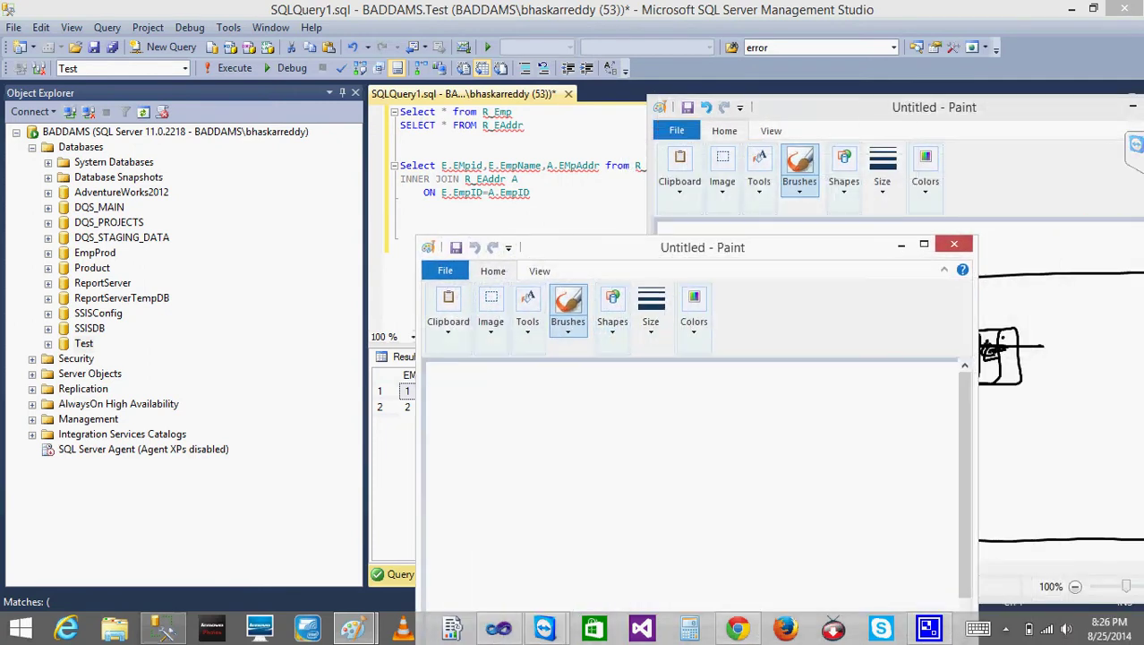
pyautogui.click(1132, 107)
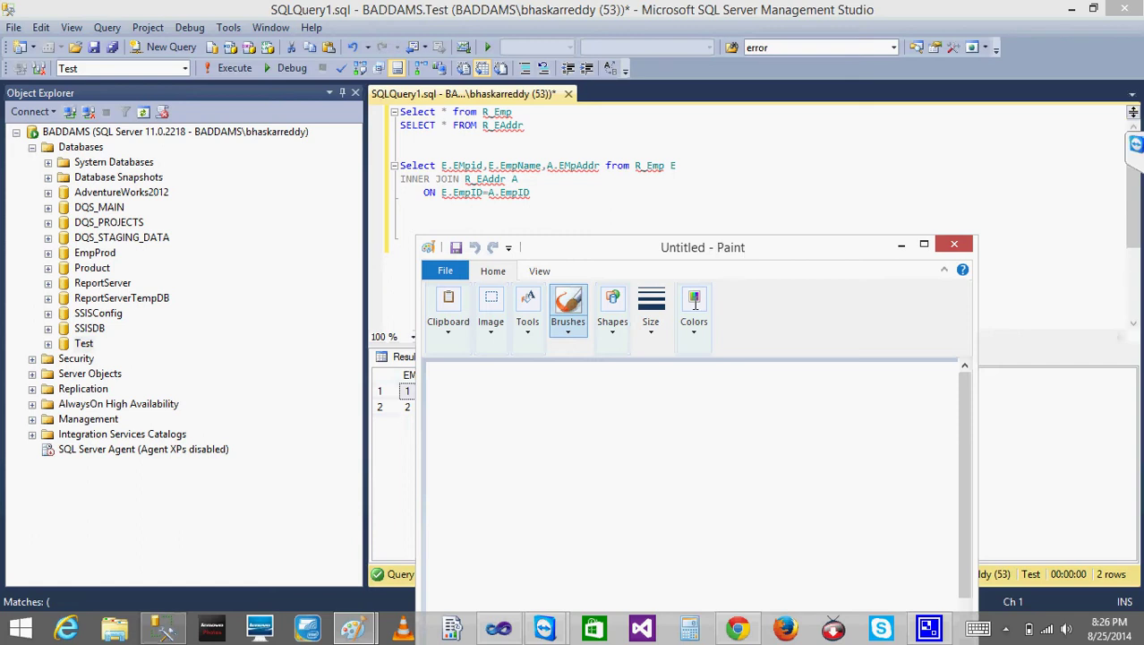
# Step: Handwrite "ST = R_Emp" on the blank Paint canvas to note the source table
pyautogui.moveTo(462, 396)
pyautogui.mouseDown()
pyautogui.moveTo(445, 418)
pyautogui.moveTo(472, 417)
pyautogui.moveTo(479, 395)
pyautogui.mouseUp()
pyautogui.moveTo(497, 408); pyautogui.dragTo(514, 411)
pyautogui.moveTo(525, 395)
pyautogui.mouseDown()
pyautogui.moveTo(531, 419)
pyautogui.moveTo(540, 412)
pyautogui.mouseUp()
pyautogui.moveTo(546, 408); pyautogui.dragTo(607, 399)
# Step: Handwrite "DT = R_EAddr" below the source table note to record the destination table
pyautogui.moveTo(469, 446)
pyautogui.mouseDown()
pyautogui.moveTo(470, 476)
pyautogui.moveTo(506, 447)
pyautogui.mouseUp()
pyautogui.moveTo(497, 448); pyautogui.dragTo(498, 474)
pyautogui.moveTo(528, 455); pyautogui.dragTo(587, 457)
pyautogui.moveTo(593, 440)
pyautogui.mouseDown()
pyautogui.moveTo(594, 466)
pyautogui.moveTo(607, 437)
pyautogui.moveTo(605, 450)
pyautogui.mouseUp()
pyautogui.moveTo(614, 465); pyautogui.dragTo(631, 442)
pyautogui.moveTo(637, 449)
pyautogui.mouseDown()
pyautogui.moveTo(637, 424)
pyautogui.moveTo(679, 442)
pyautogui.mouseUp()
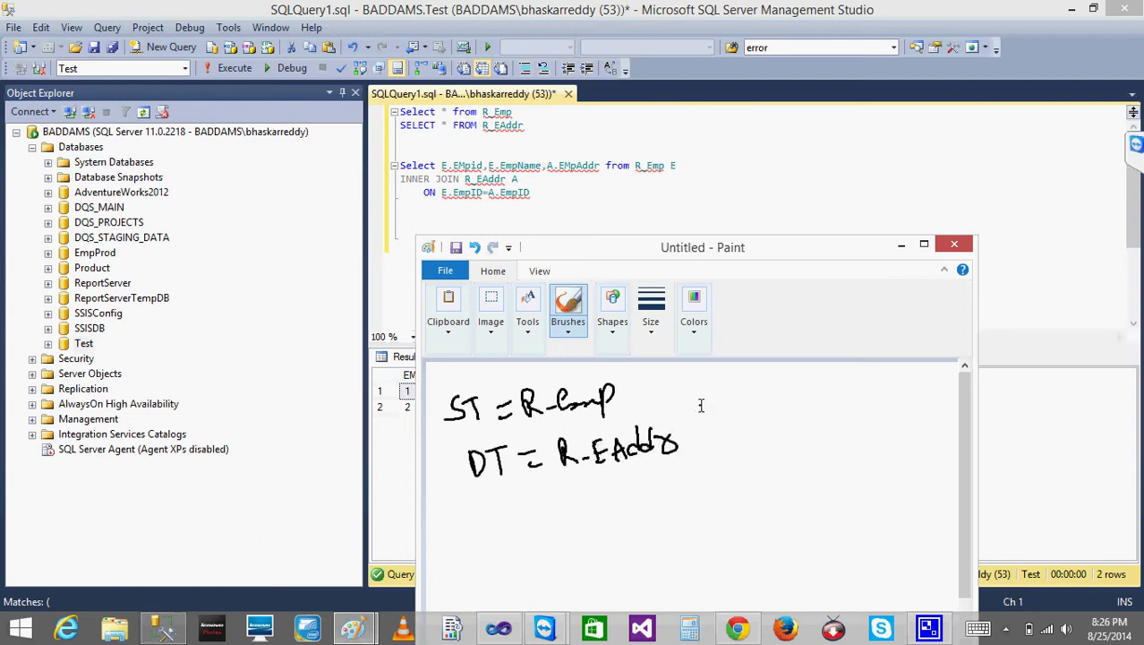
# Step: Draw a vertical divider beside the table notes on the Paint canvas and handwrite "LKP = EmpId" after it
pyautogui.moveTo(699, 380); pyautogui.dragTo(722, 517)
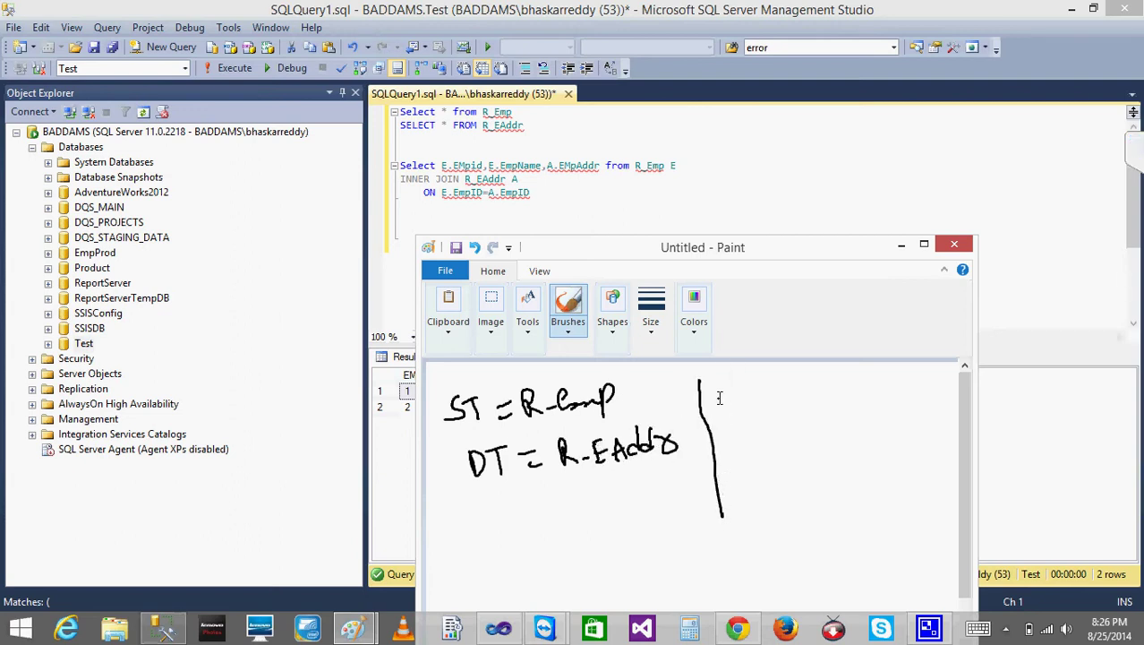
pyautogui.moveTo(723, 383)
pyautogui.mouseDown()
pyautogui.moveTo(737, 412)
pyautogui.moveTo(781, 399)
pyautogui.mouseUp()
pyautogui.moveTo(774, 409); pyautogui.dragTo(789, 405)
pyautogui.moveTo(797, 385)
pyautogui.mouseDown()
pyautogui.moveTo(841, 421)
pyautogui.moveTo(854, 393)
pyautogui.moveTo(858, 414)
pyautogui.mouseUp()
pyautogui.moveTo(847, 389); pyautogui.dragTo(869, 383)
pyautogui.moveTo(881, 394)
pyautogui.mouseDown()
pyautogui.moveTo(875, 405)
pyautogui.moveTo(888, 404)
pyautogui.mouseUp()
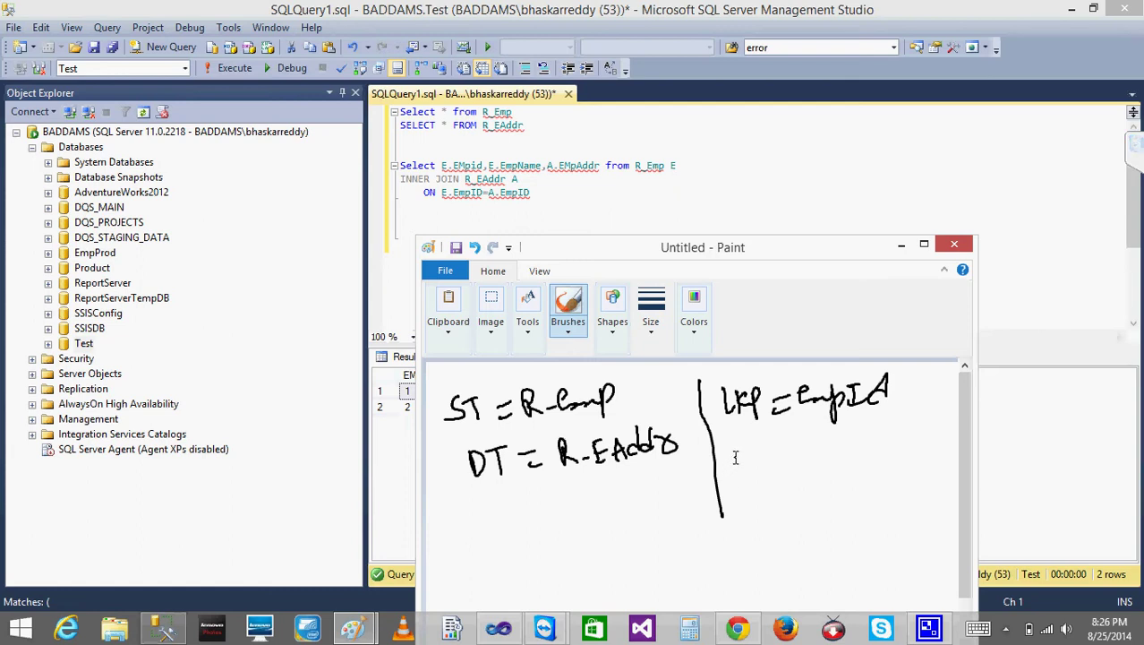
# Step: Handwrite "DT.Colm = EmpAddr" below the lookup key note to record the destination table's column
pyautogui.moveTo(730, 455)
pyautogui.mouseDown()
pyautogui.moveTo(729, 482)
pyautogui.moveTo(741, 478)
pyautogui.mouseUp()
pyautogui.moveTo(752, 457)
pyautogui.mouseDown()
pyautogui.moveTo(752, 480)
pyautogui.moveTo(759, 453)
pyautogui.moveTo(780, 478)
pyautogui.moveTo(804, 442)
pyautogui.moveTo(823, 476)
pyautogui.moveTo(851, 460)
pyautogui.mouseUp()
pyautogui.click(771, 472)
pyautogui.moveTo(838, 475)
pyautogui.mouseDown()
pyautogui.moveTo(855, 475)
pyautogui.moveTo(872, 448)
pyautogui.moveTo(876, 469)
pyautogui.moveTo(902, 457)
pyautogui.moveTo(908, 474)
pyautogui.moveTo(923, 452)
pyautogui.moveTo(955, 460)
pyautogui.mouseUp()
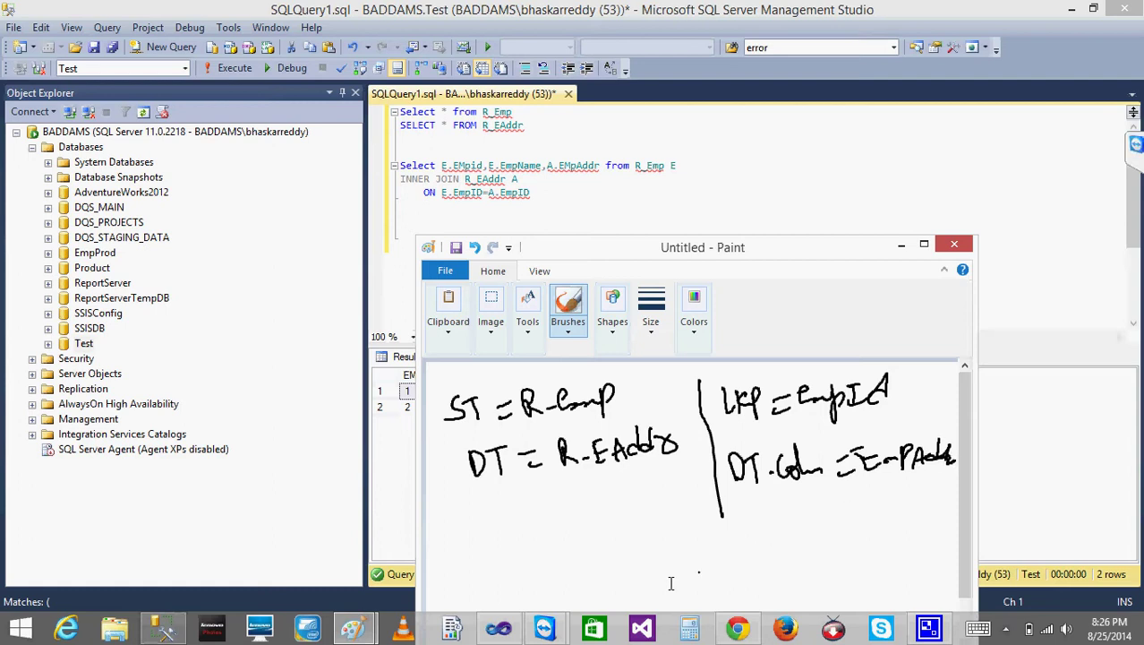
# Step: Begin handwriting the lookup syntax below the notes as "LKP(SCid, DCid", with the source and destination key columns
pyautogui.moveTo(438, 535)
pyautogui.mouseDown()
pyautogui.moveTo(466, 568)
pyautogui.moveTo(514, 544)
pyautogui.moveTo(548, 575)
pyautogui.moveTo(535, 552)
pyautogui.moveTo(533, 566)
pyautogui.moveTo(589, 573)
pyautogui.moveTo(585, 583)
pyautogui.mouseUp()
pyautogui.moveTo(608, 541)
pyautogui.mouseDown()
pyautogui.moveTo(612, 562)
pyautogui.moveTo(638, 558)
pyautogui.mouseUp()
pyautogui.moveTo(666, 541); pyautogui.dragTo(659, 580)
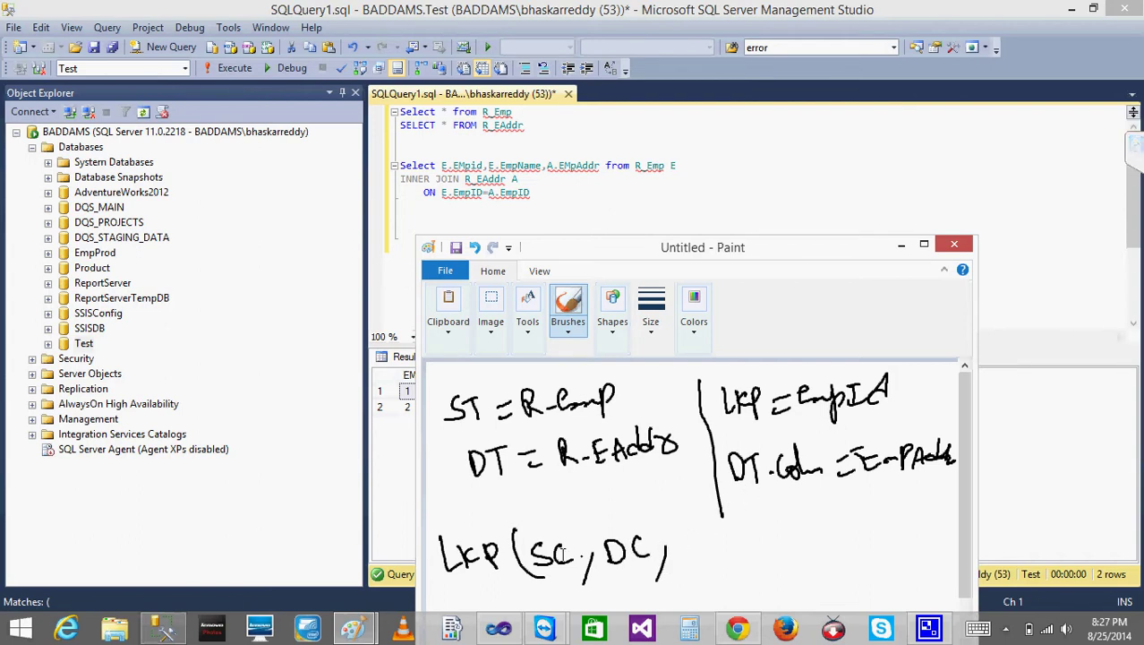
pyautogui.moveTo(564, 543); pyautogui.dragTo(572, 562)
pyautogui.moveTo(582, 537); pyautogui.dragTo(589, 557)
pyautogui.moveTo(641, 535)
pyautogui.mouseDown()
pyautogui.moveTo(653, 557)
pyautogui.moveTo(663, 550)
pyautogui.moveTo(680, 564)
pyautogui.mouseUp()
# Step: Complete the handwritten lookup syntax with the remaining arguments "DTColm, 'emp')"
pyautogui.moveTo(680, 539)
pyautogui.mouseDown()
pyautogui.moveTo(684, 562)
pyautogui.moveTo(702, 564)
pyautogui.moveTo(711, 539)
pyautogui.moveTo(729, 564)
pyautogui.moveTo(763, 564)
pyautogui.moveTo(781, 546)
pyautogui.moveTo(816, 553)
pyautogui.mouseUp()
pyautogui.click(717, 556)
pyautogui.moveTo(819, 541)
pyautogui.mouseDown()
pyautogui.moveTo(818, 565)
pyautogui.moveTo(825, 550)
pyautogui.mouseUp()
pyautogui.moveTo(834, 532); pyautogui.dragTo(845, 575)
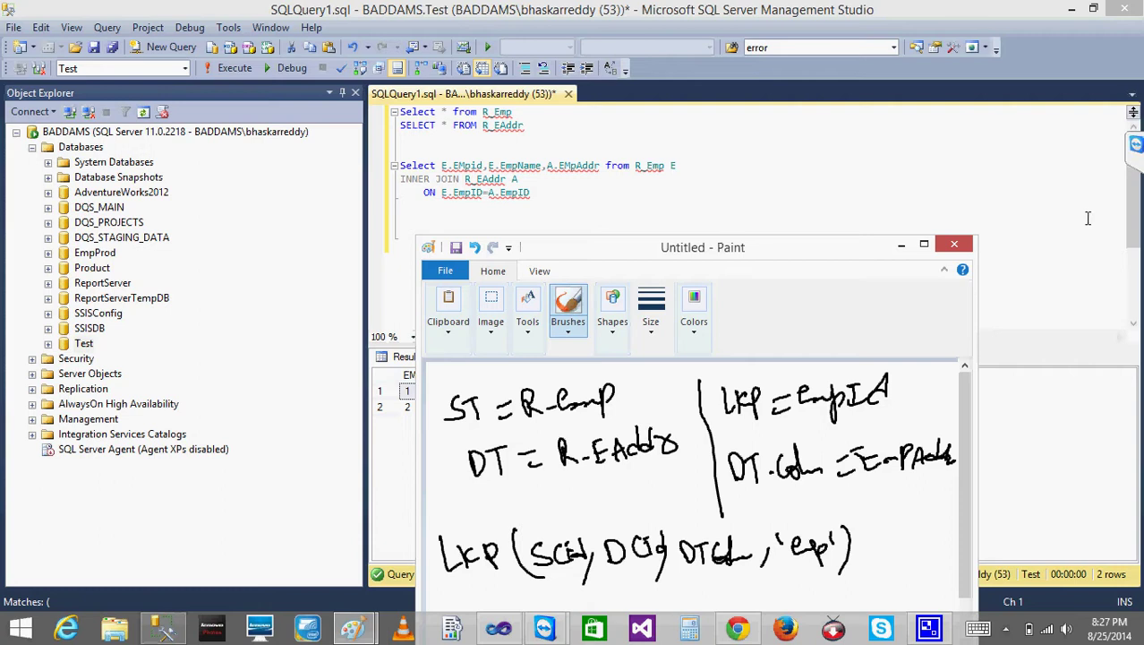
# Step: Minimize Paint and highlight A.EMpAddr in the inner join query's select list to point out the looked-up column
pyautogui.click(898, 242)
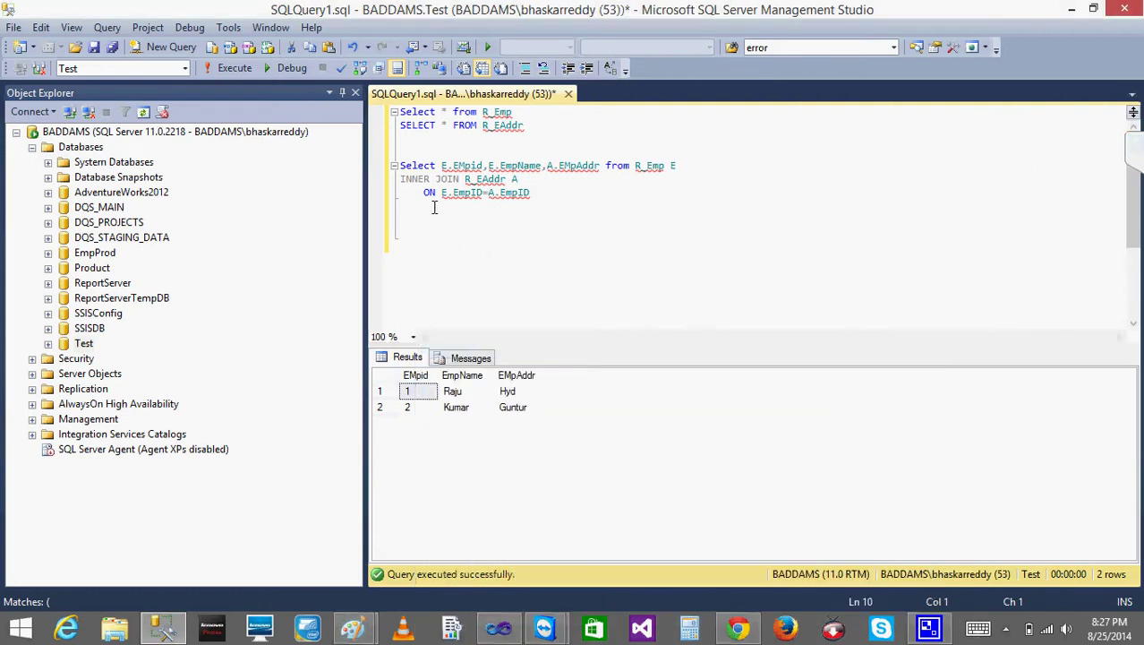
pyautogui.click(499, 630)
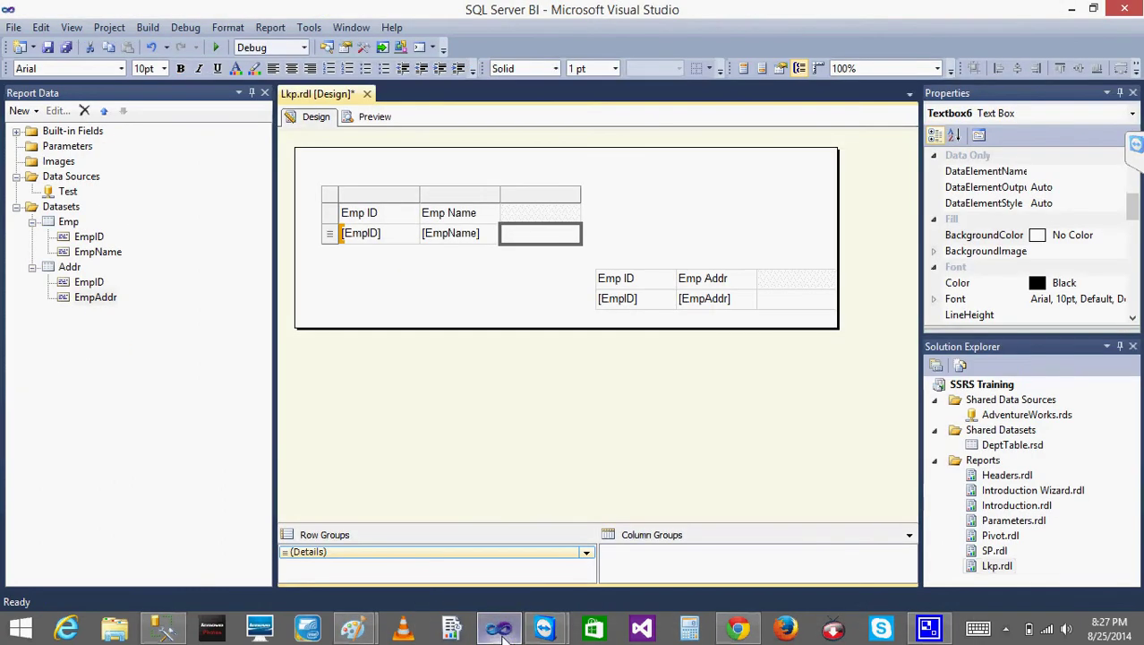
pyautogui.click(500, 630)
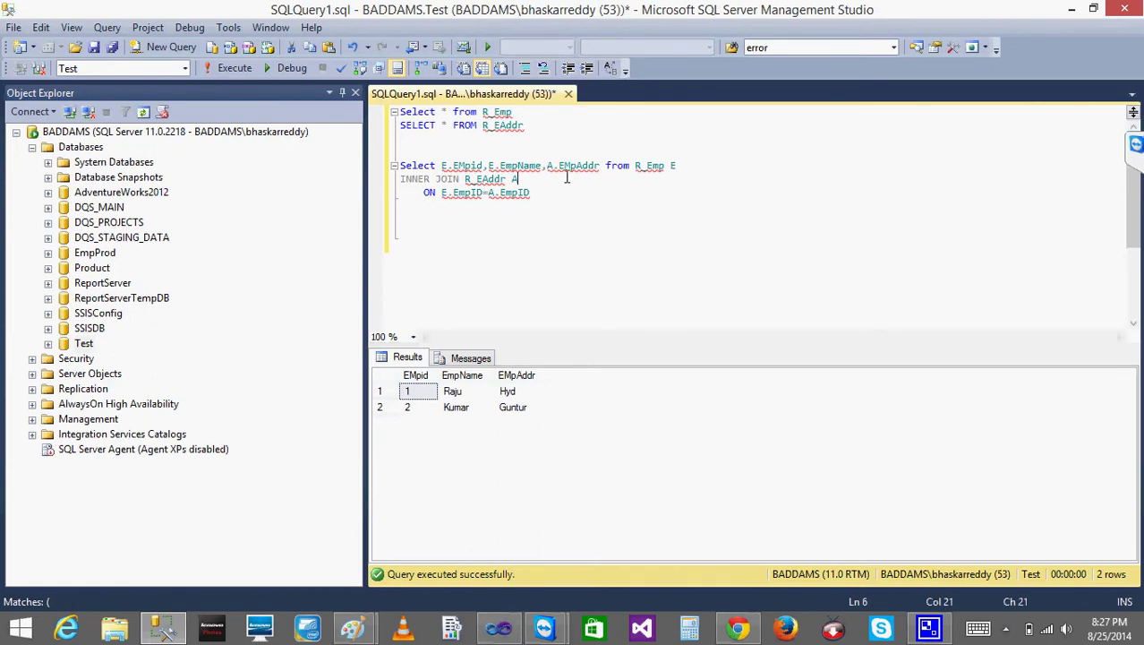
pyautogui.moveTo(547, 168); pyautogui.dragTo(600, 167)
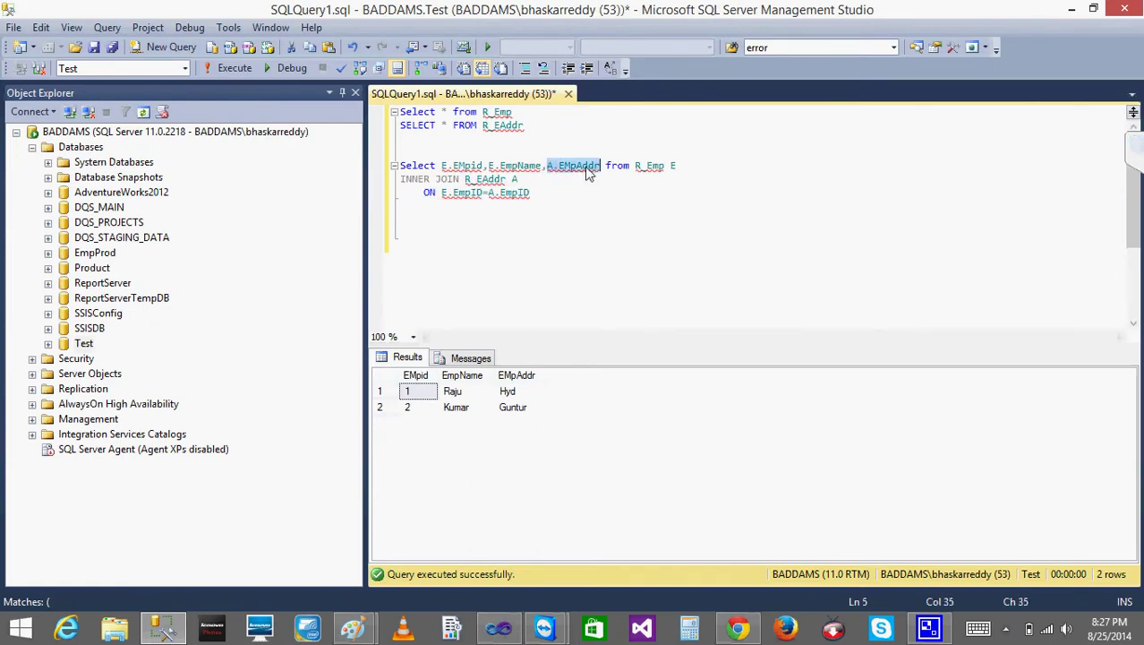
pyautogui.click(566, 210)
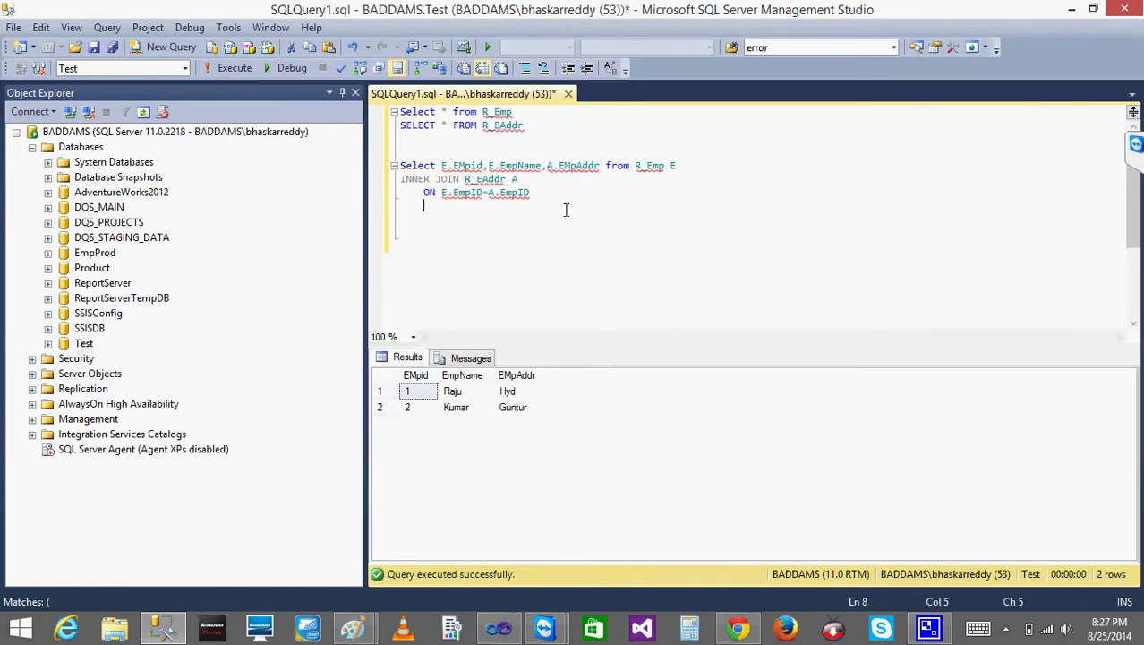
# Step: Switch to Visual Studio and open the expression editor for the empty detail cell beside [EmpName] in the Lkp.rdl report
pyautogui.click(499, 629)
pyautogui.moveTo(527, 231)
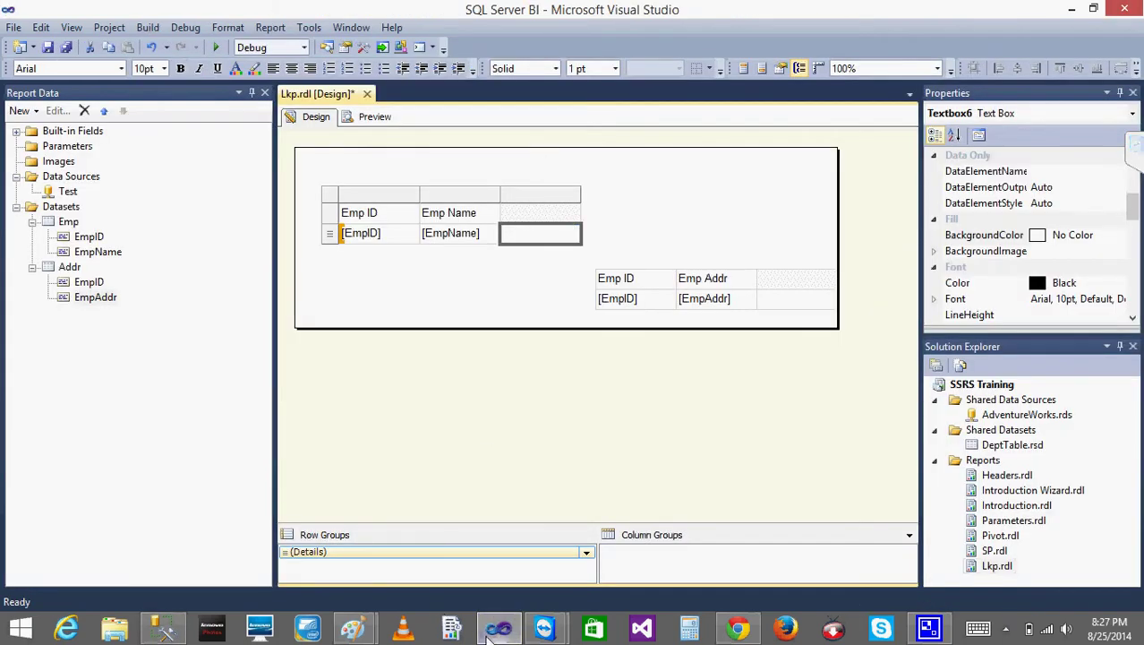
pyautogui.moveTo(489, 634)
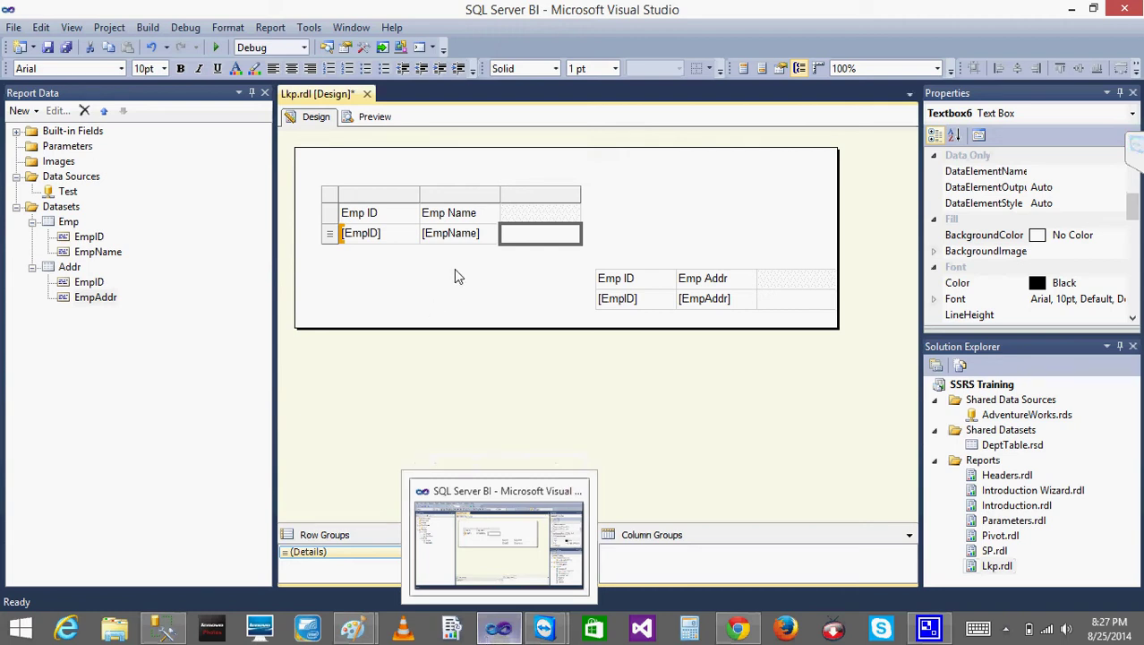
pyautogui.click(523, 240)
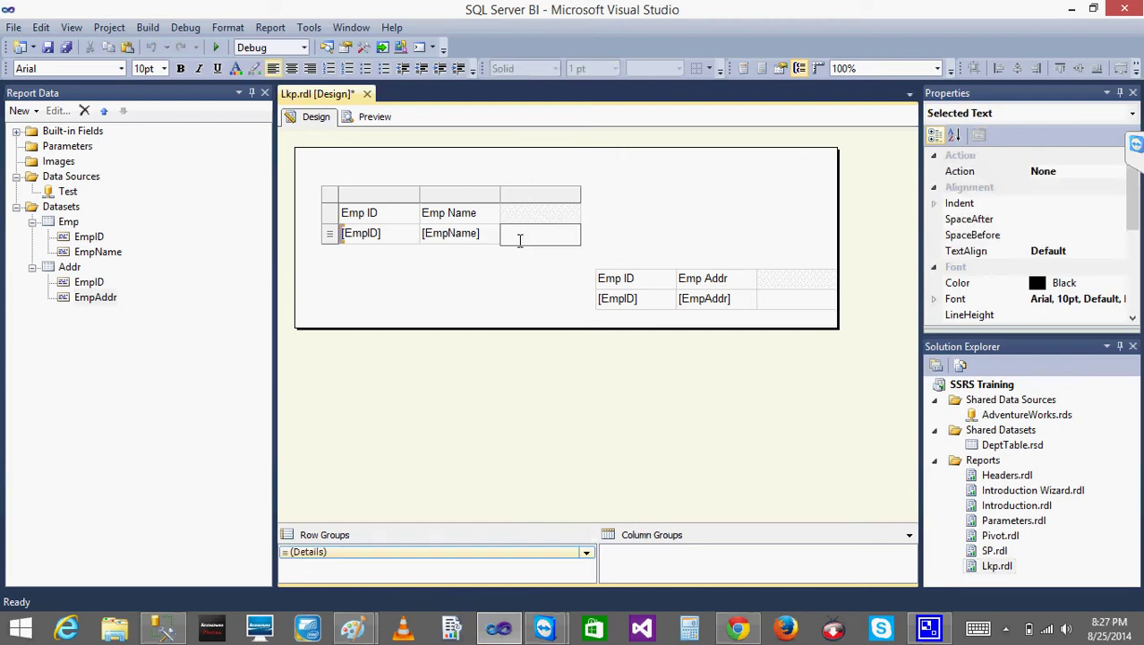
pyautogui.click(504, 287)
pyautogui.click(537, 236)
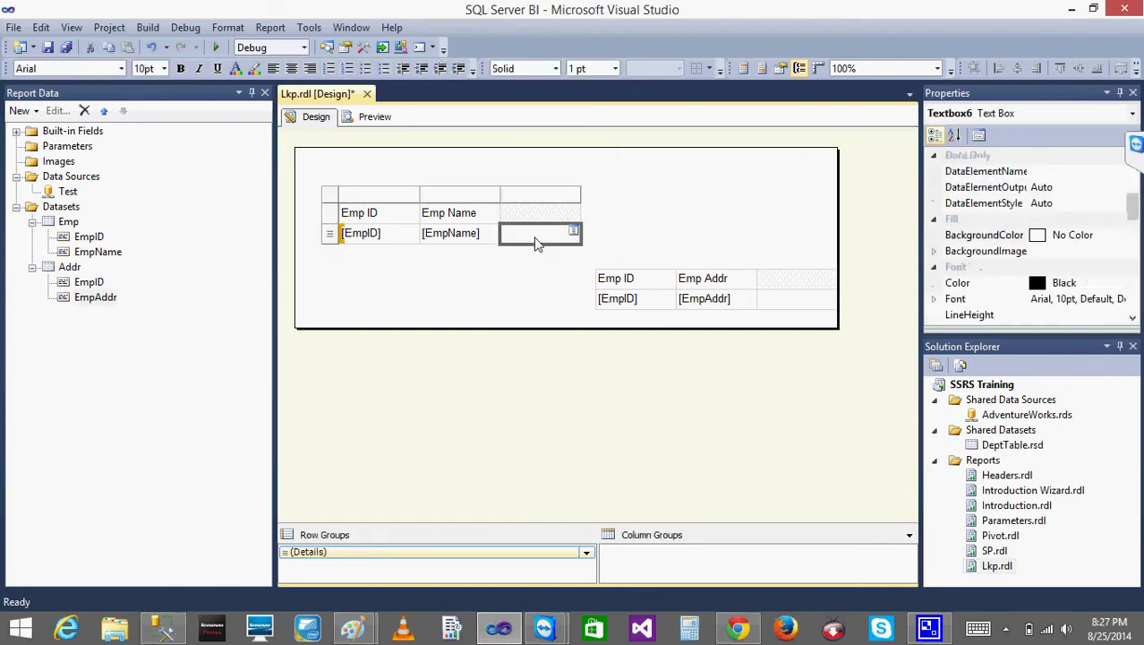
pyautogui.rightClick(535, 237)
pyautogui.click(616, 370)
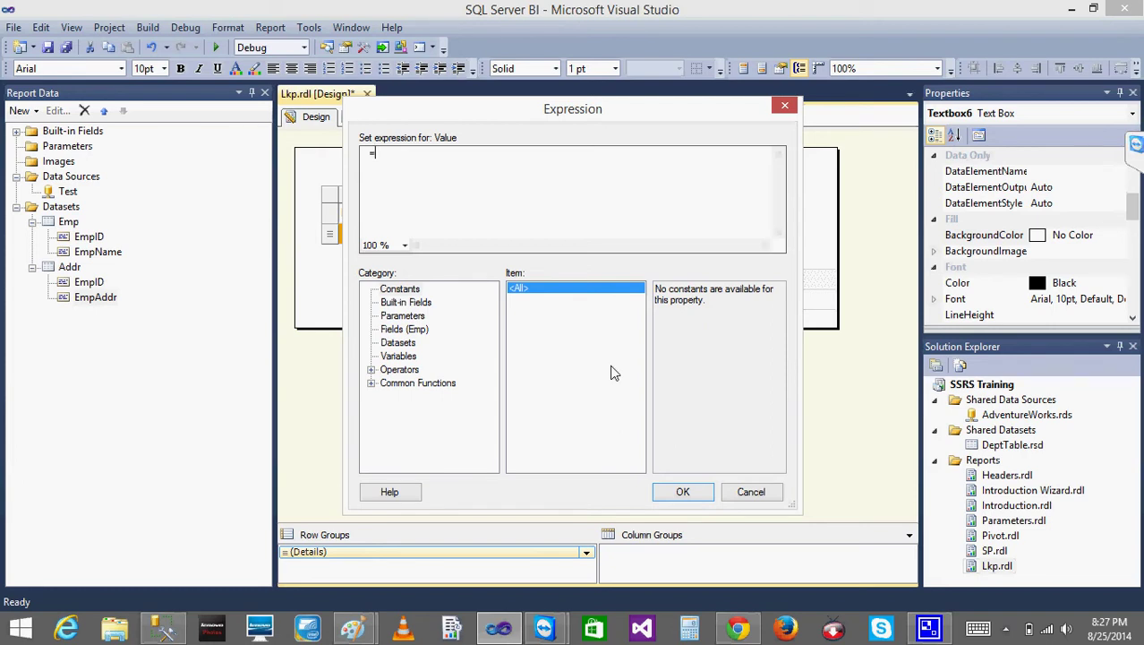
# Step: Examine the built-in fields, parameters, Emp fields, variables and operators offered in the expression editor
pyautogui.click(407, 304)
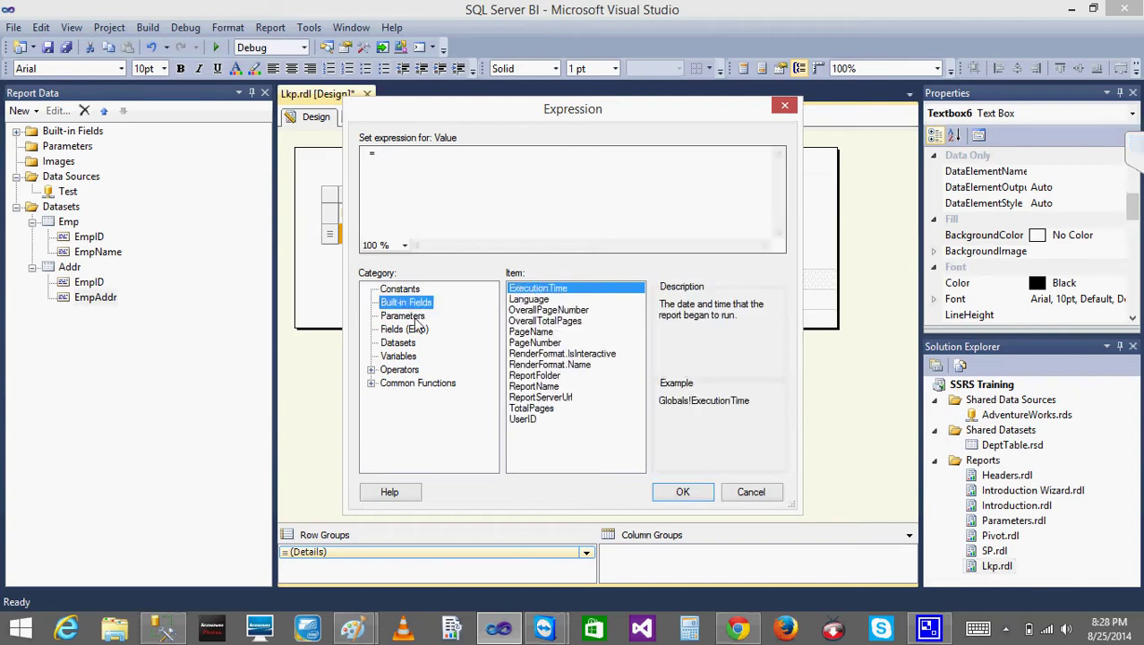
pyautogui.click(412, 319)
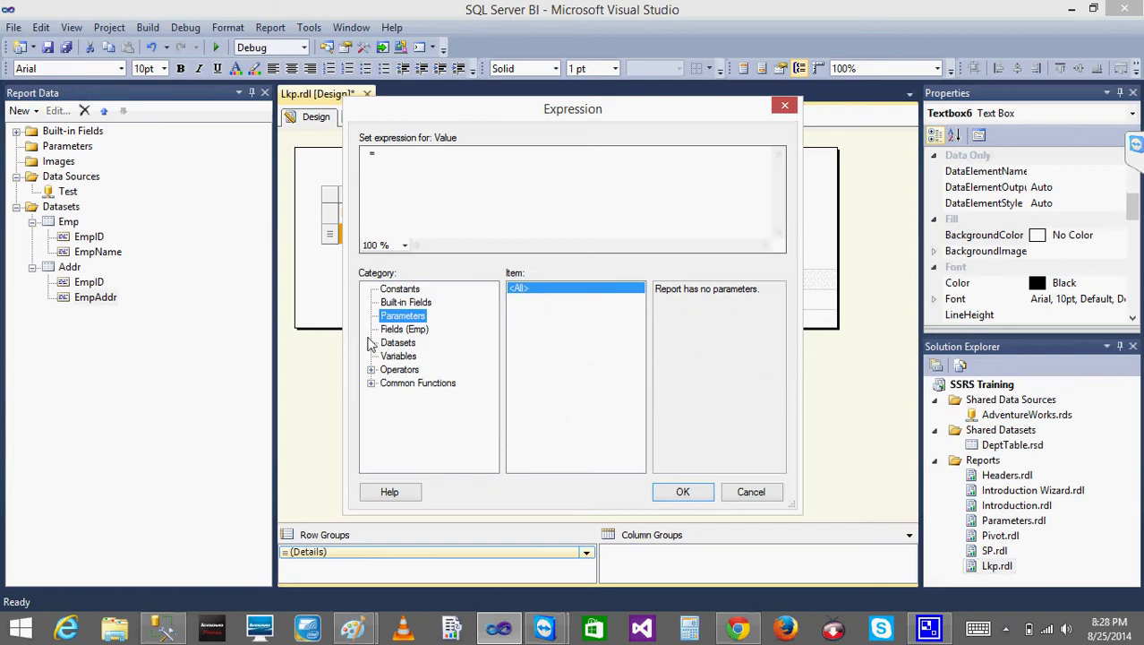
pyautogui.click(404, 330)
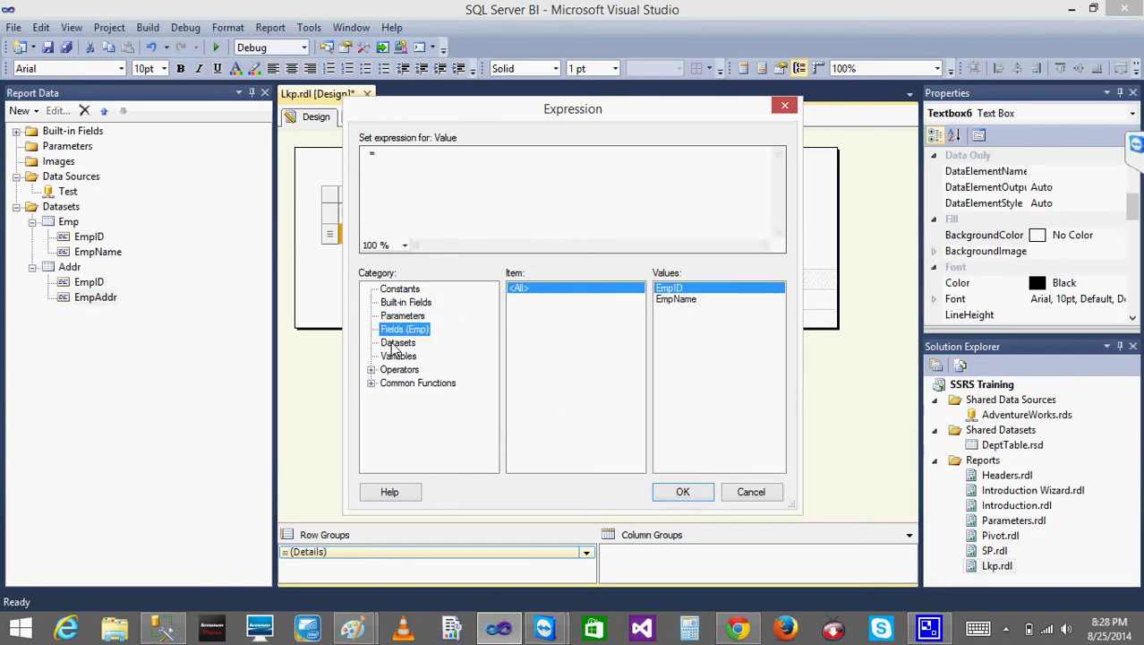
pyautogui.click(399, 356)
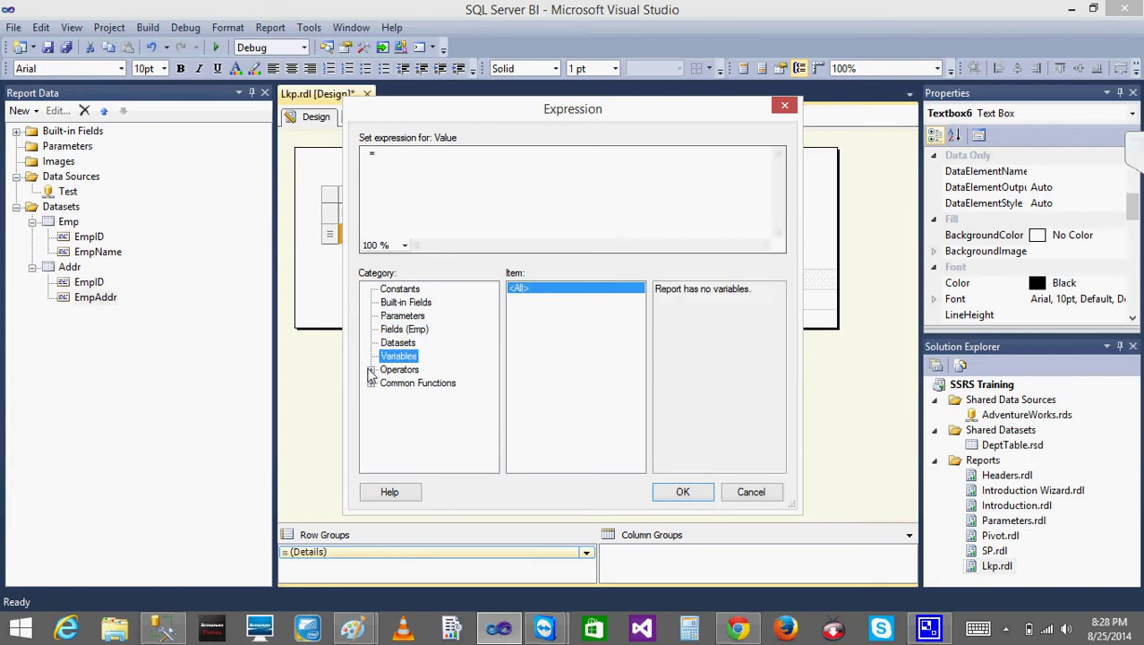
pyautogui.click(371, 369)
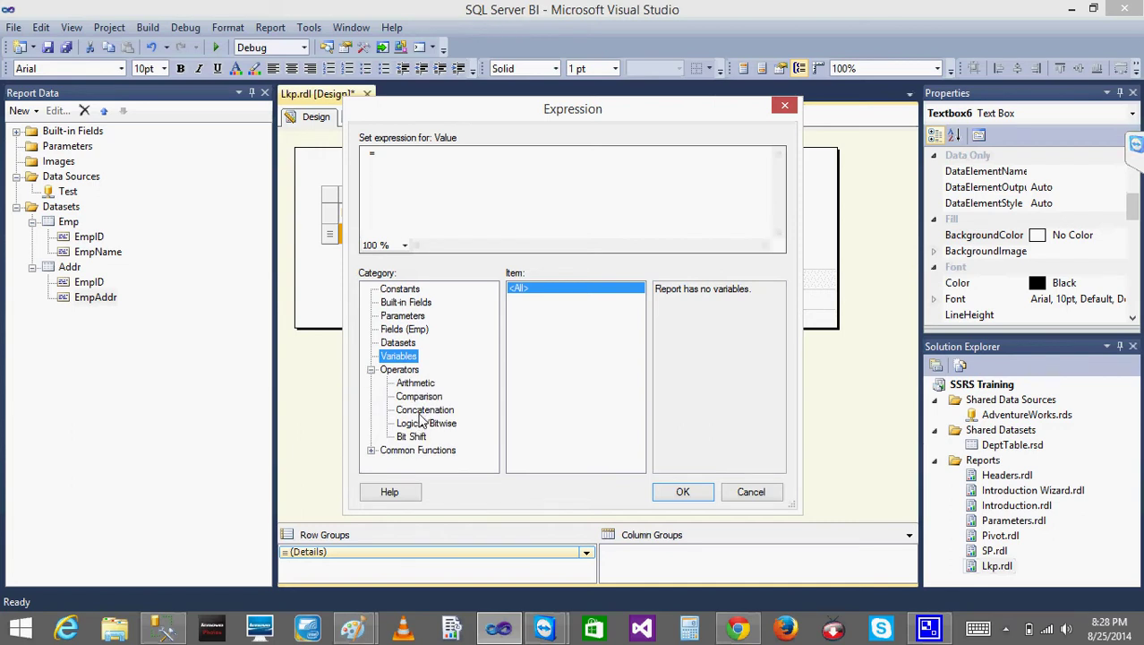
pyautogui.click(414, 384)
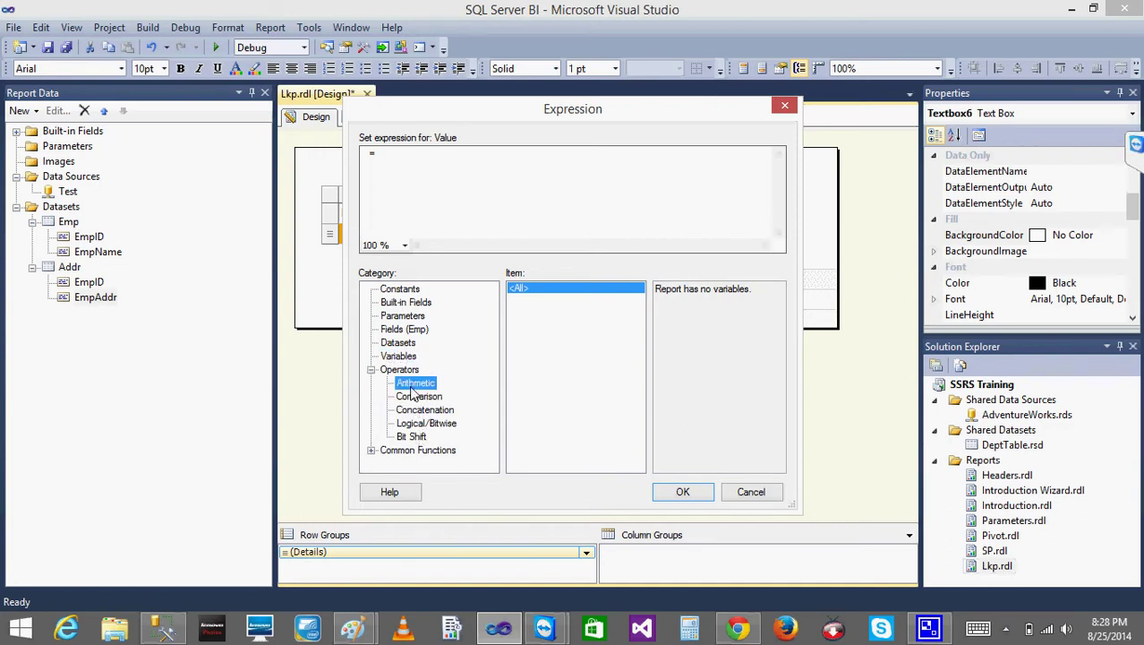
pyautogui.click(418, 397)
pyautogui.click(425, 410)
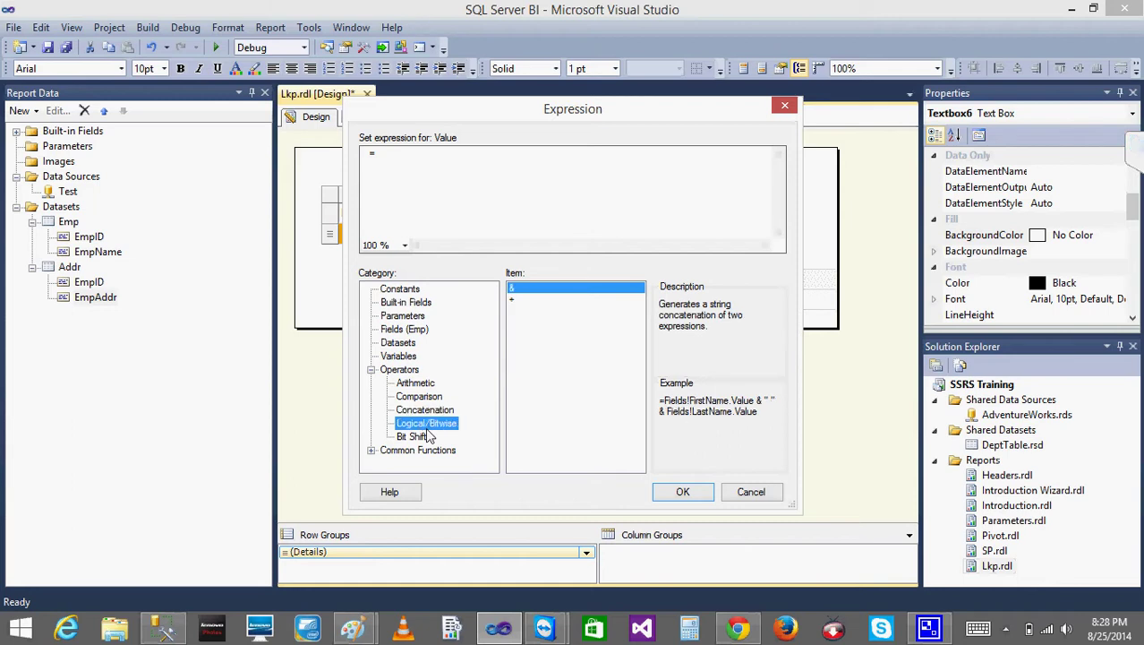
pyautogui.click(426, 423)
pyautogui.click(370, 370)
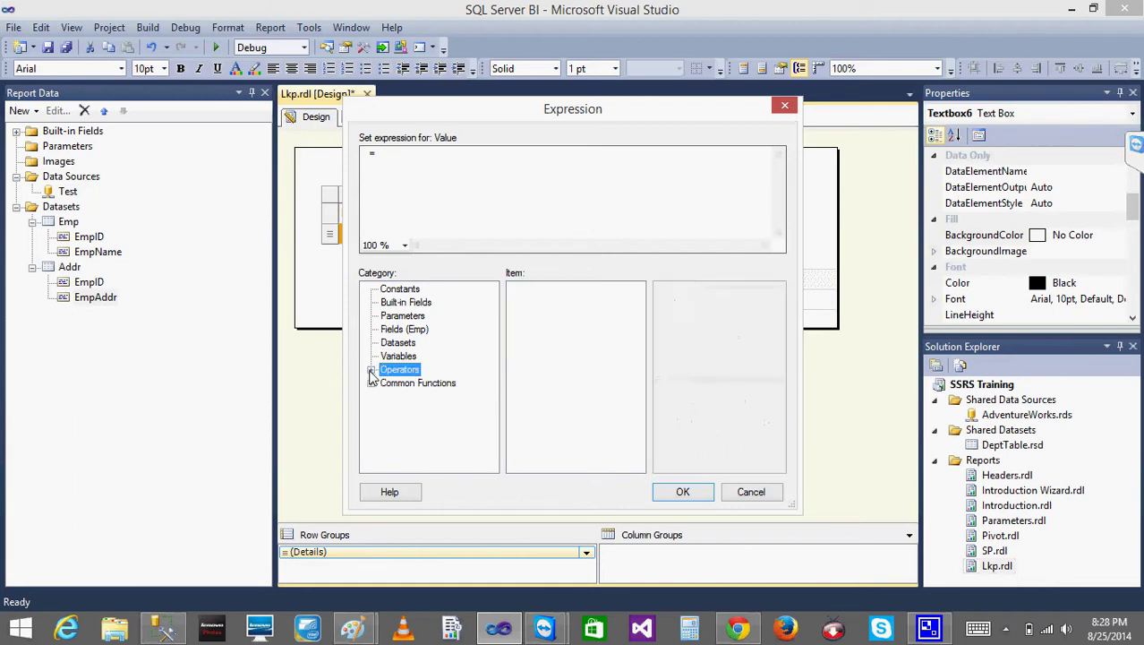
# Step: Examine the common function groups in the expression editor, from Text and Date & Time to Financial and Miscellaneous
pyautogui.click(371, 384)
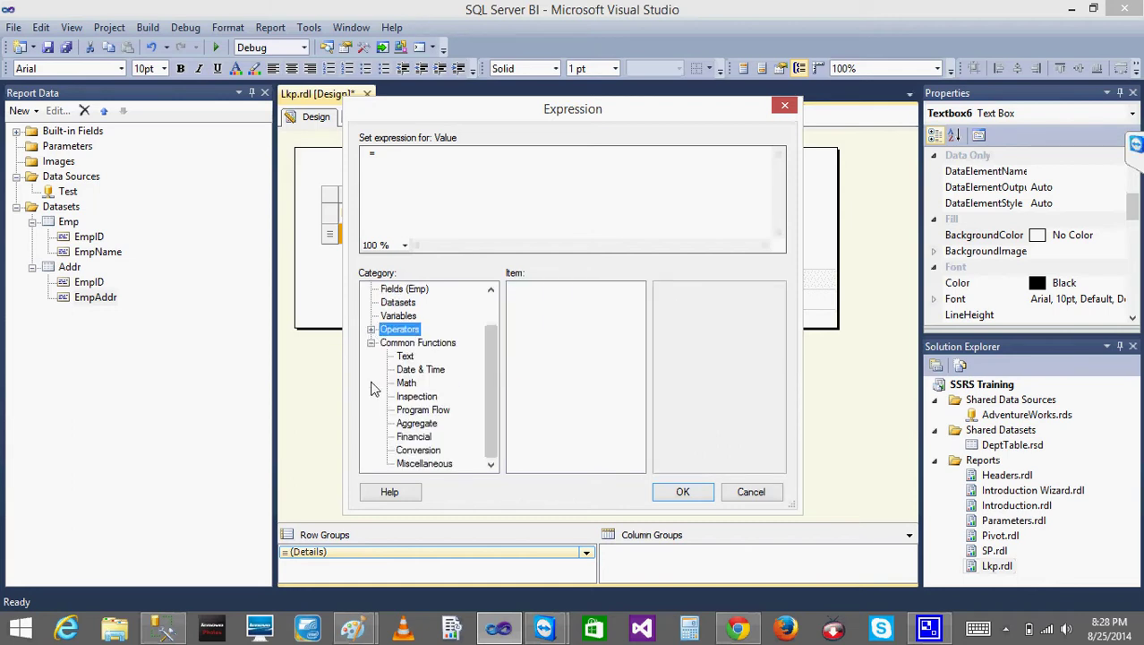
pyautogui.click(406, 356)
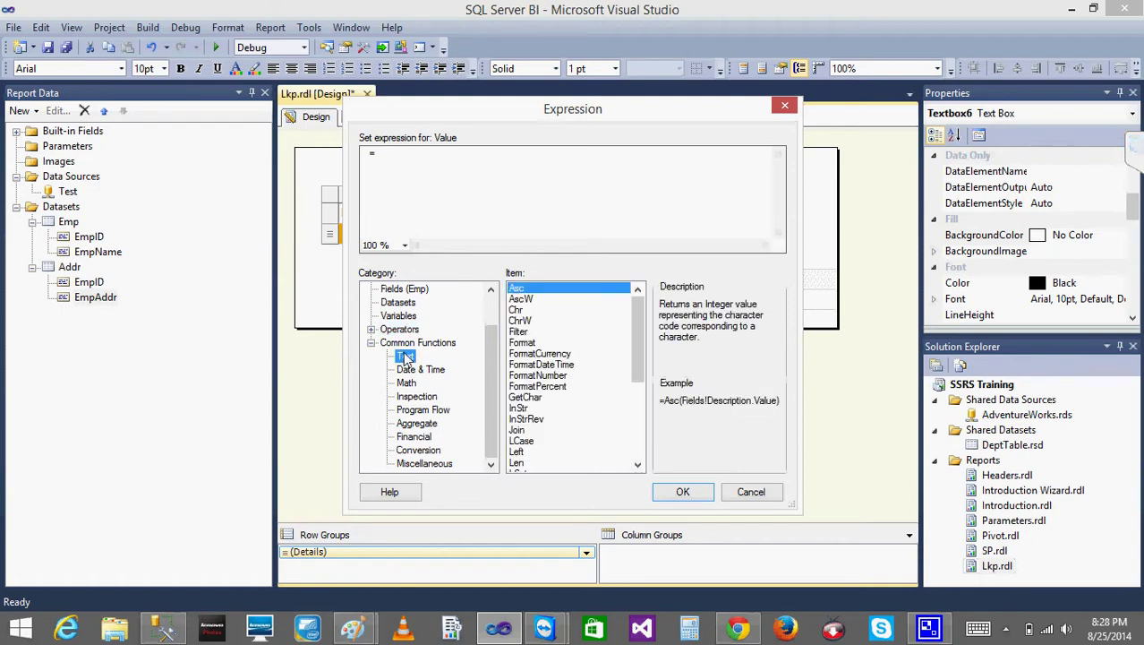
pyautogui.moveTo(641, 338); pyautogui.dragTo(641, 430)
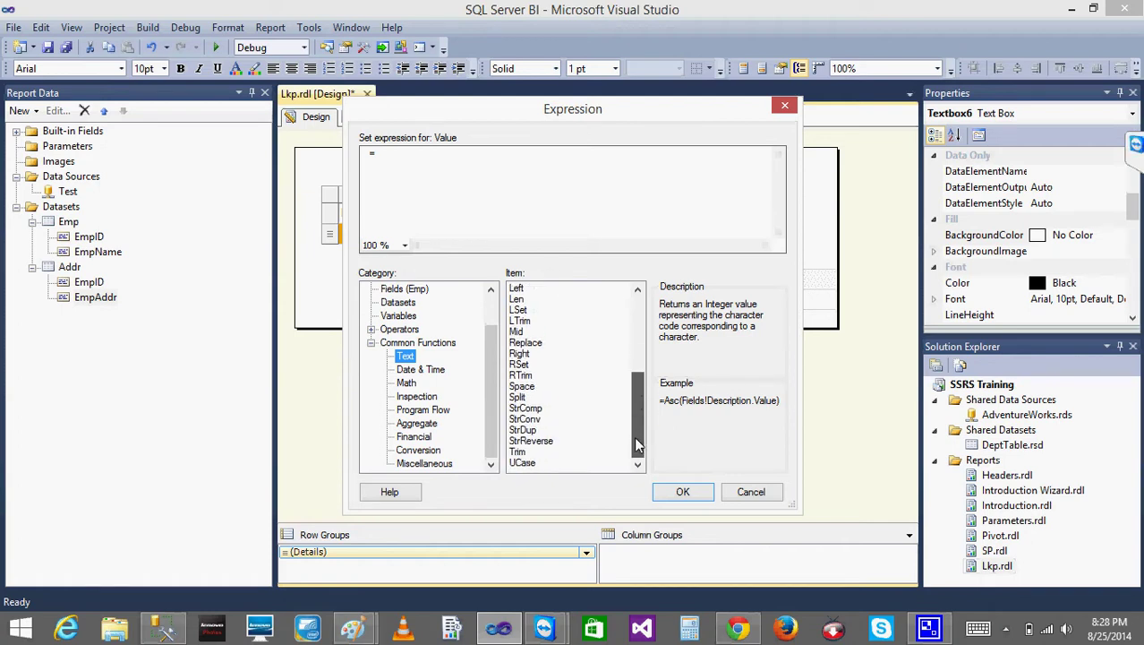
pyautogui.click(428, 465)
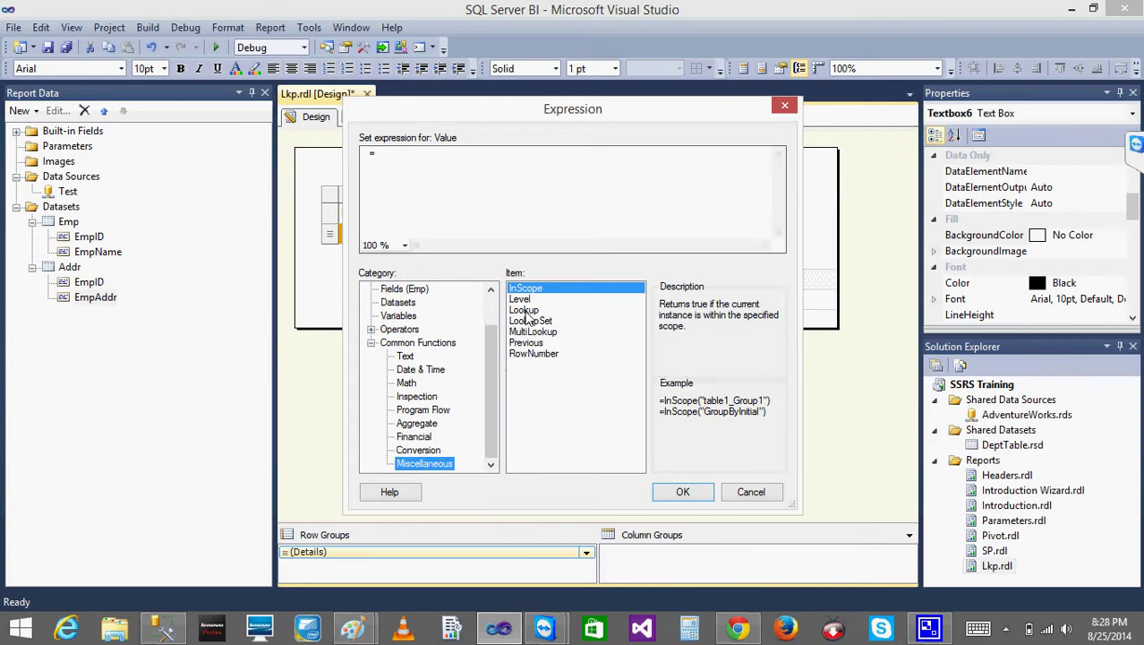
pyautogui.click(425, 369)
pyautogui.click(407, 383)
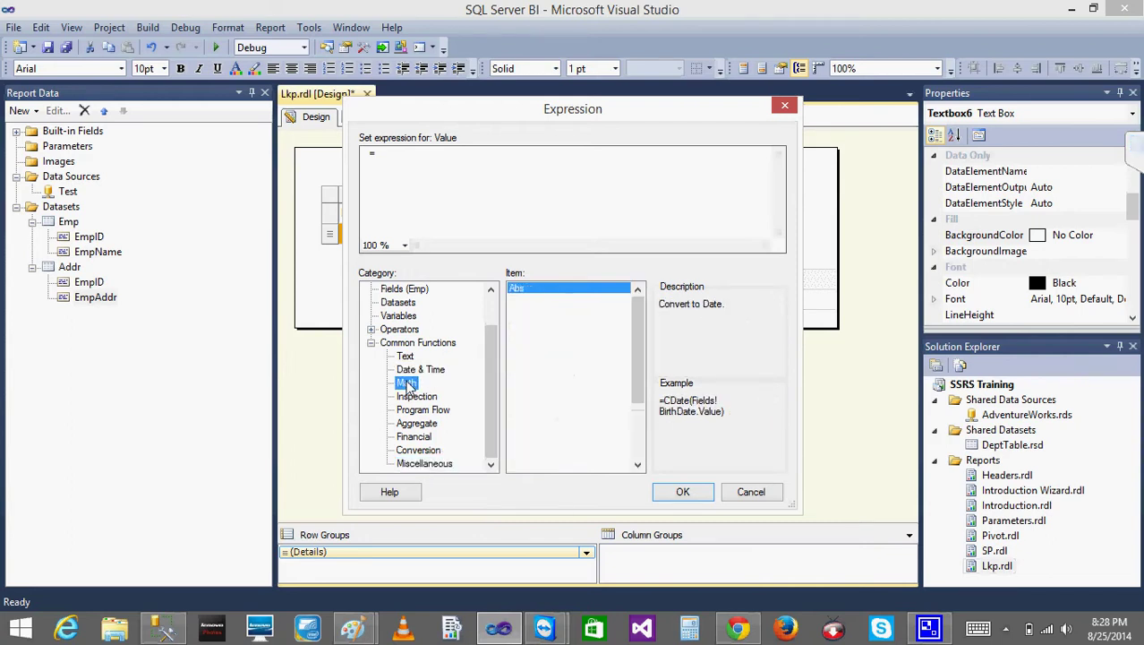
pyautogui.click(415, 397)
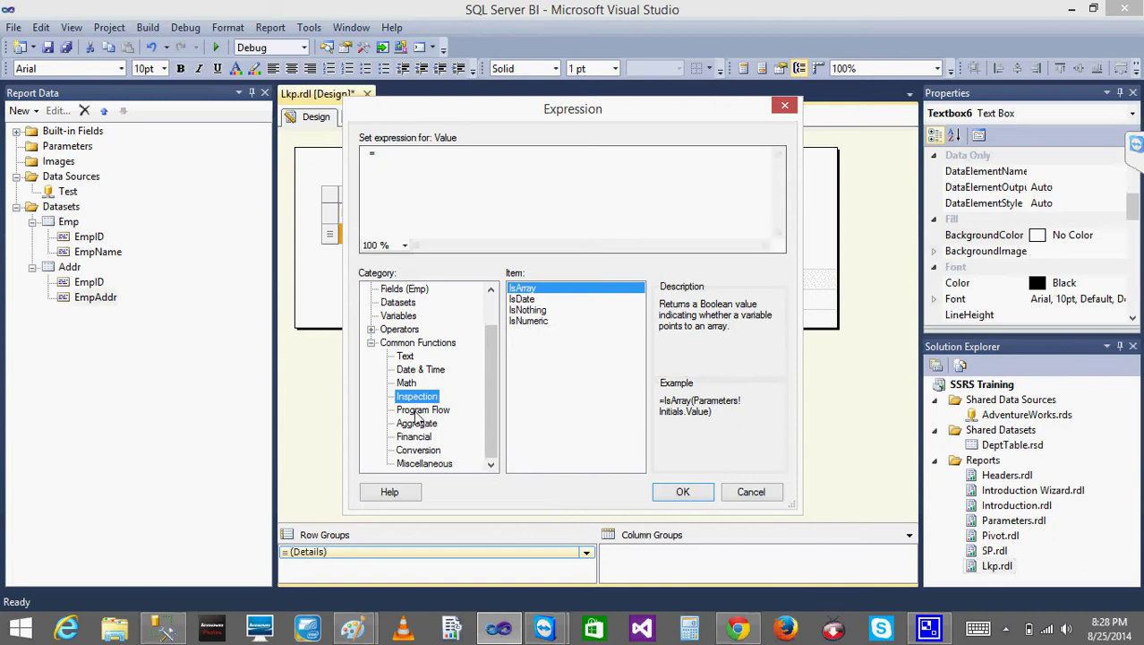
pyautogui.click(414, 410)
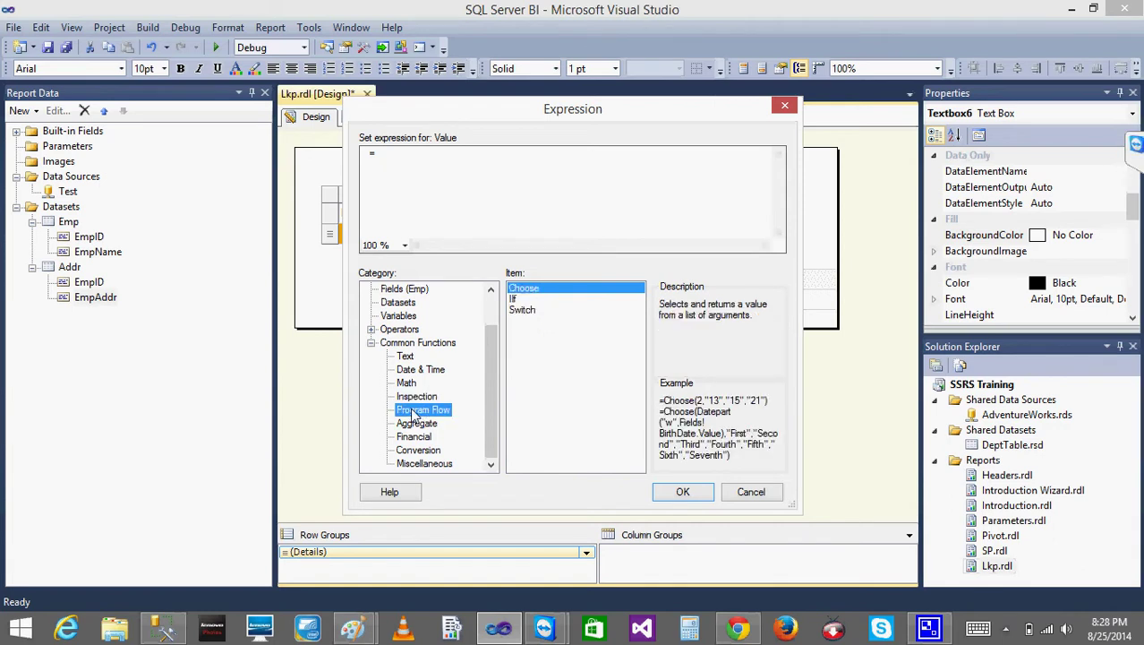
pyautogui.click(415, 423)
pyautogui.click(414, 437)
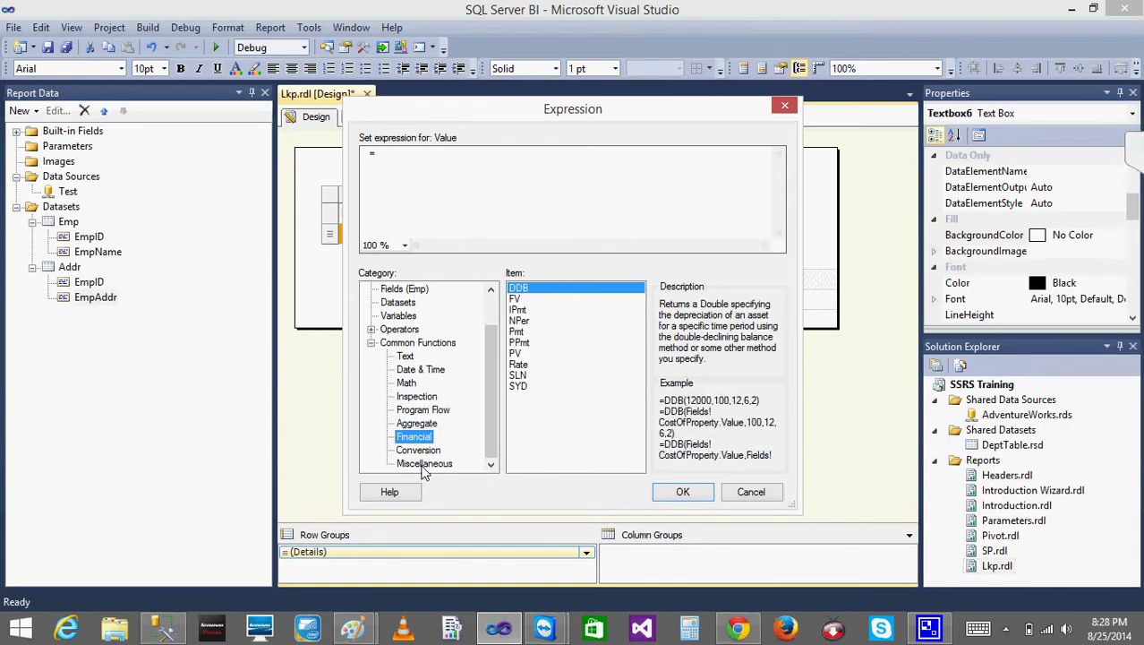
# Step: Insert the Lookup function from the Miscellaneous group and open its argument list, giving "=Lookup("
pyautogui.click(425, 465)
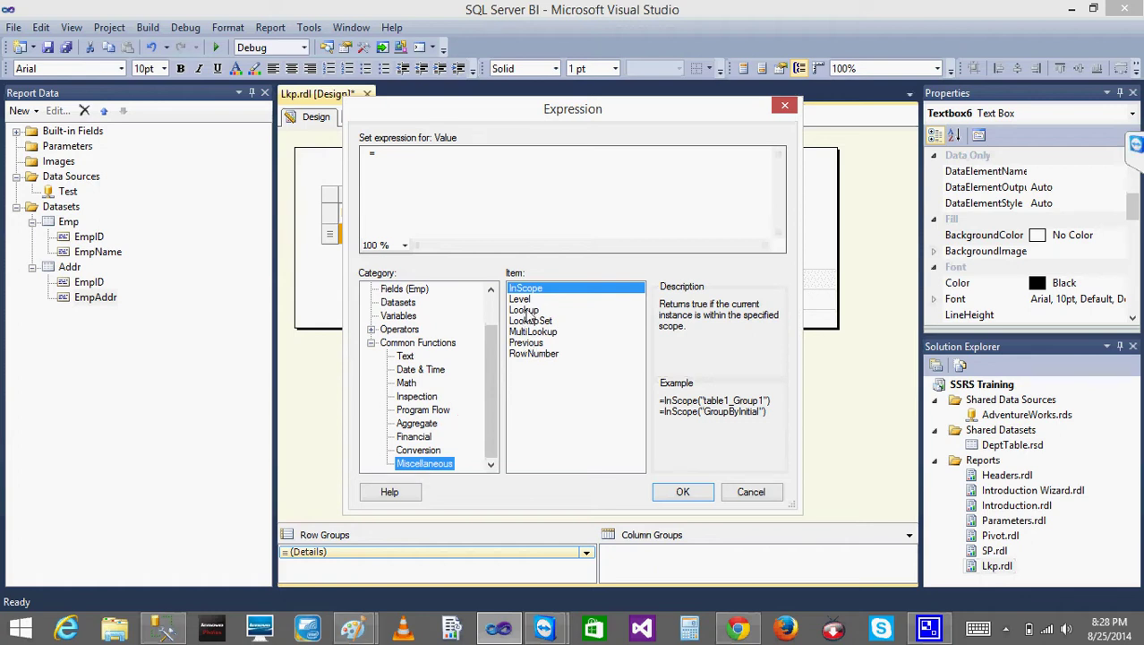
pyautogui.doubleClick(524, 310)
pyautogui.write('(')
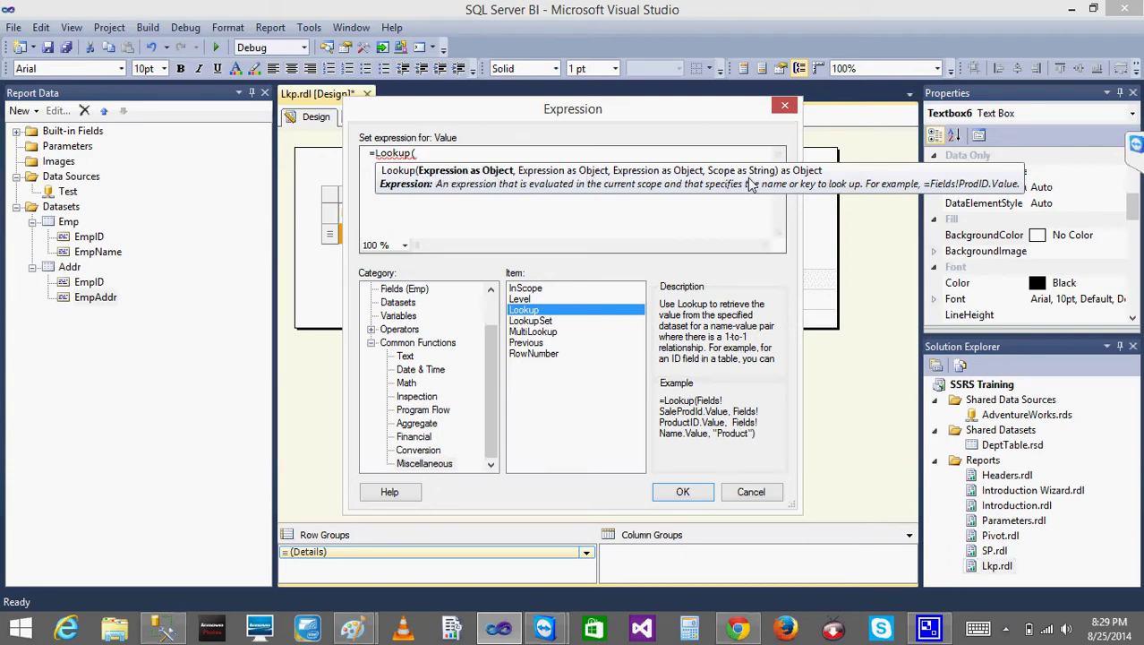
# Step: Circle the first three arguments of the LKP syntax in the Paint sketch and return to the Visual Studio expression editor
pyautogui.click(469, 156)
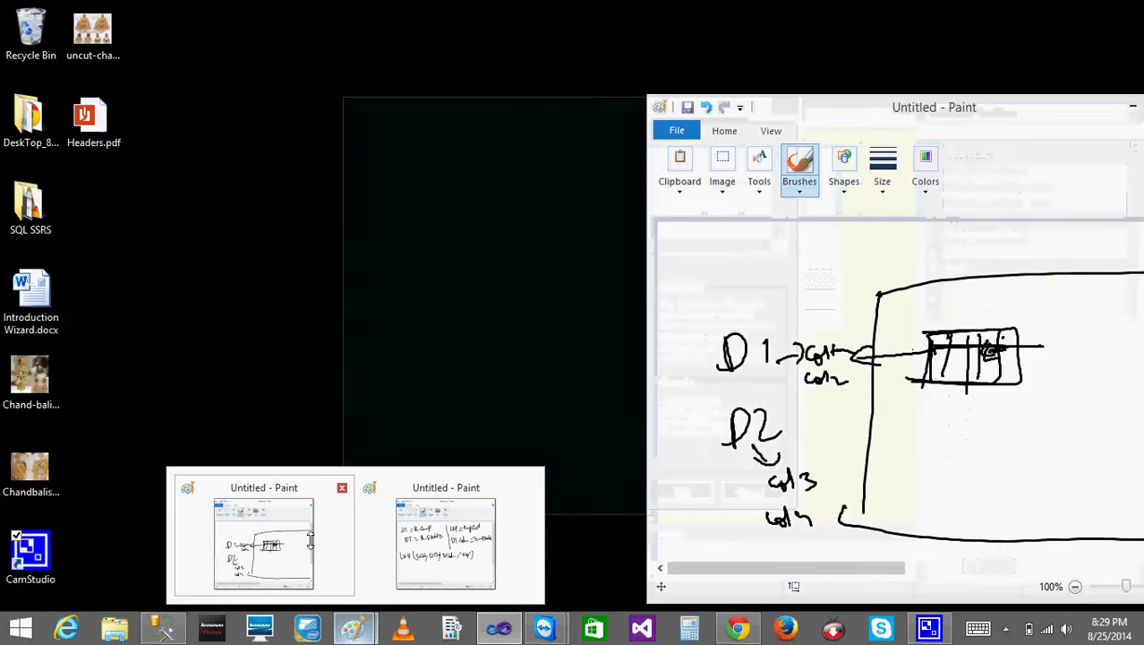
pyautogui.click(352, 592)
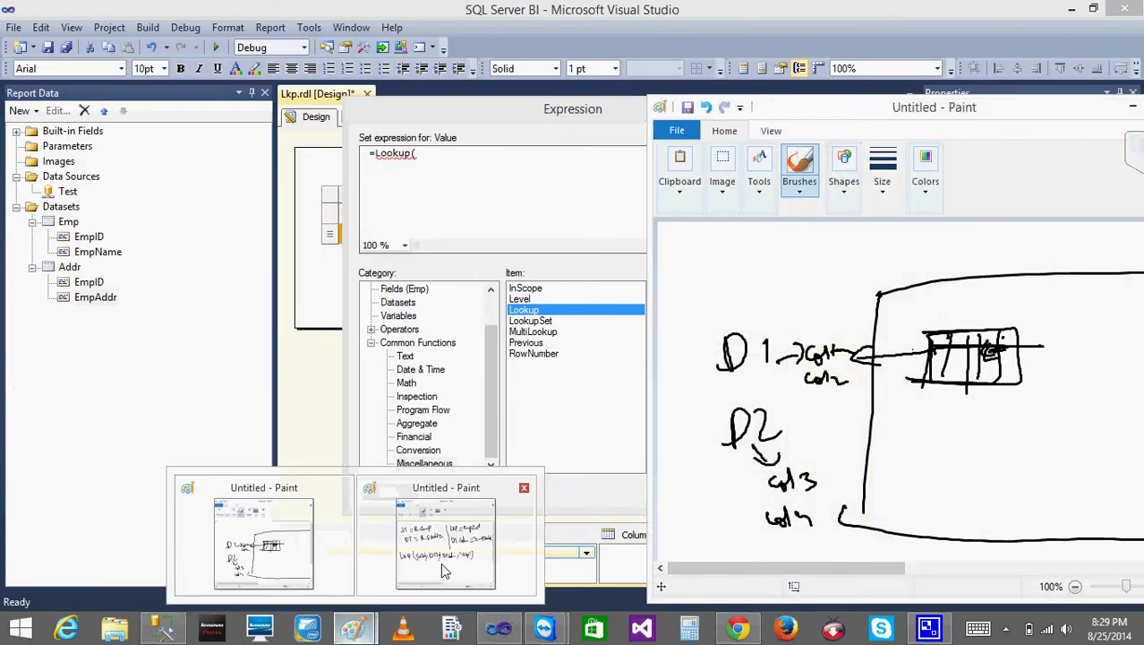
pyautogui.click(440, 573)
pyautogui.moveTo(561, 509)
pyautogui.mouseDown()
pyautogui.moveTo(535, 512)
pyautogui.moveTo(519, 564)
pyautogui.moveTo(586, 548)
pyautogui.moveTo(547, 522)
pyautogui.mouseUp()
pyautogui.moveTo(629, 525)
pyautogui.mouseDown()
pyautogui.moveTo(618, 580)
pyautogui.moveTo(648, 522)
pyautogui.moveTo(623, 515)
pyautogui.mouseUp()
pyautogui.moveTo(724, 535)
pyautogui.mouseDown()
pyautogui.moveTo(691, 535)
pyautogui.moveTo(723, 584)
pyautogui.moveTo(716, 526)
pyautogui.moveTo(696, 541)
pyautogui.mouseUp()
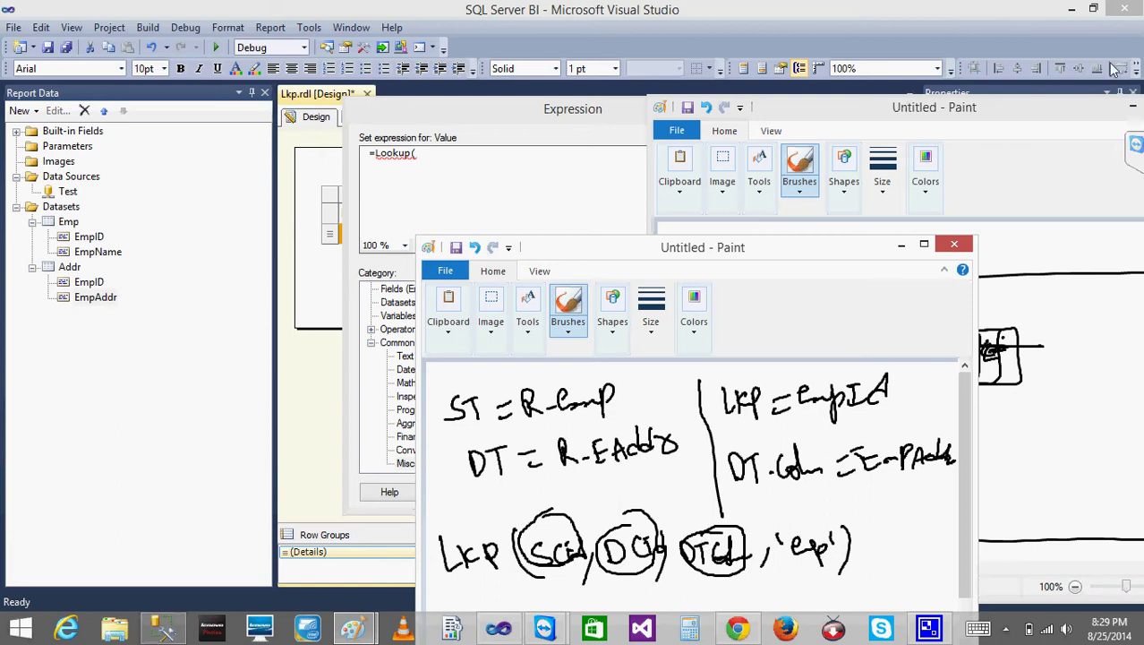
pyautogui.click(444, 174)
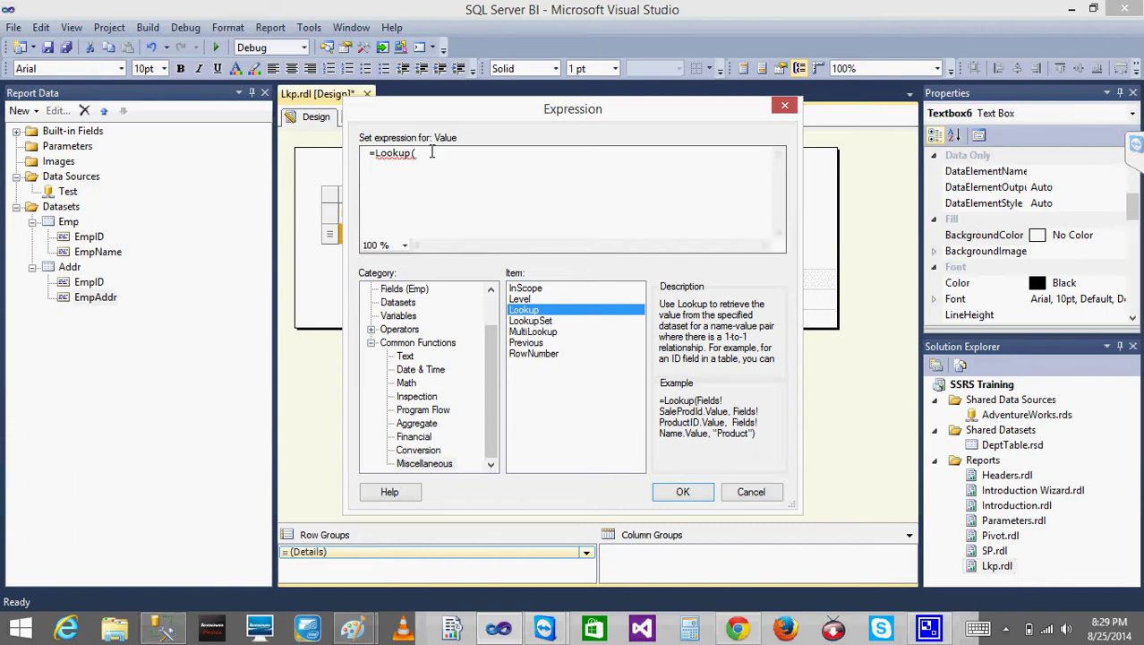
pyautogui.write('EMpID')
pyautogui.press('BackSpace')
pyautogui.press('BackSpace')
pyautogui.press('BackSpace')
pyautogui.press('BackSpace')
pyautogui.press('BackSpace')
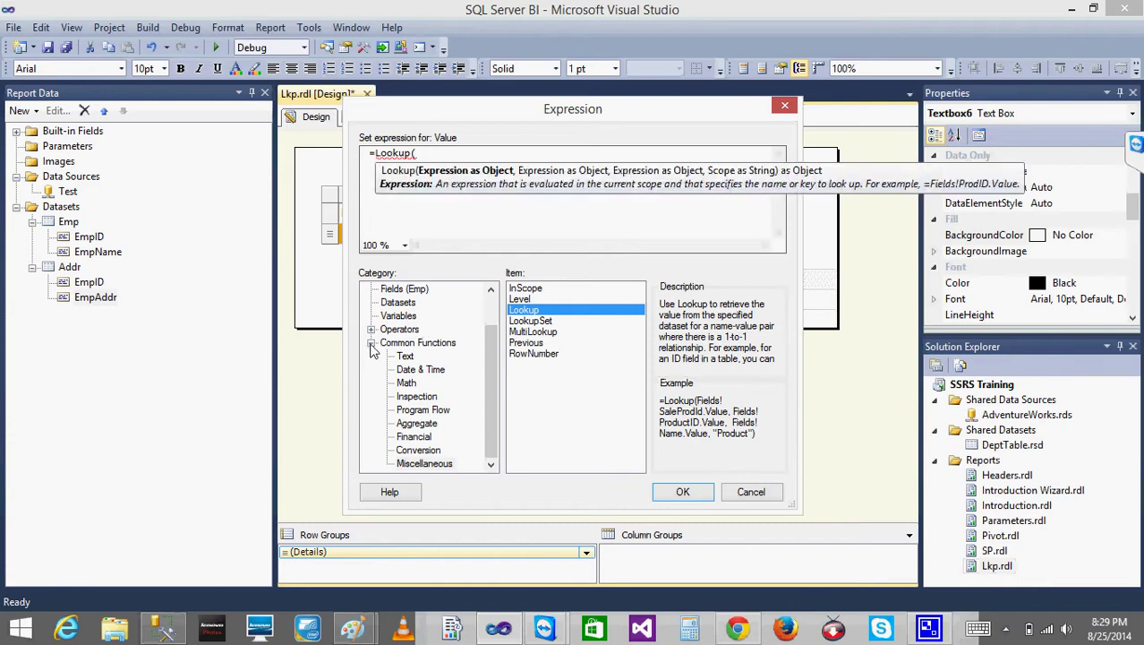
# Step: Insert the Emp dataset's Sum(EmpID) value as the first Lookup argument, with the expression editor moved clear of the report table
pyautogui.click(372, 343)
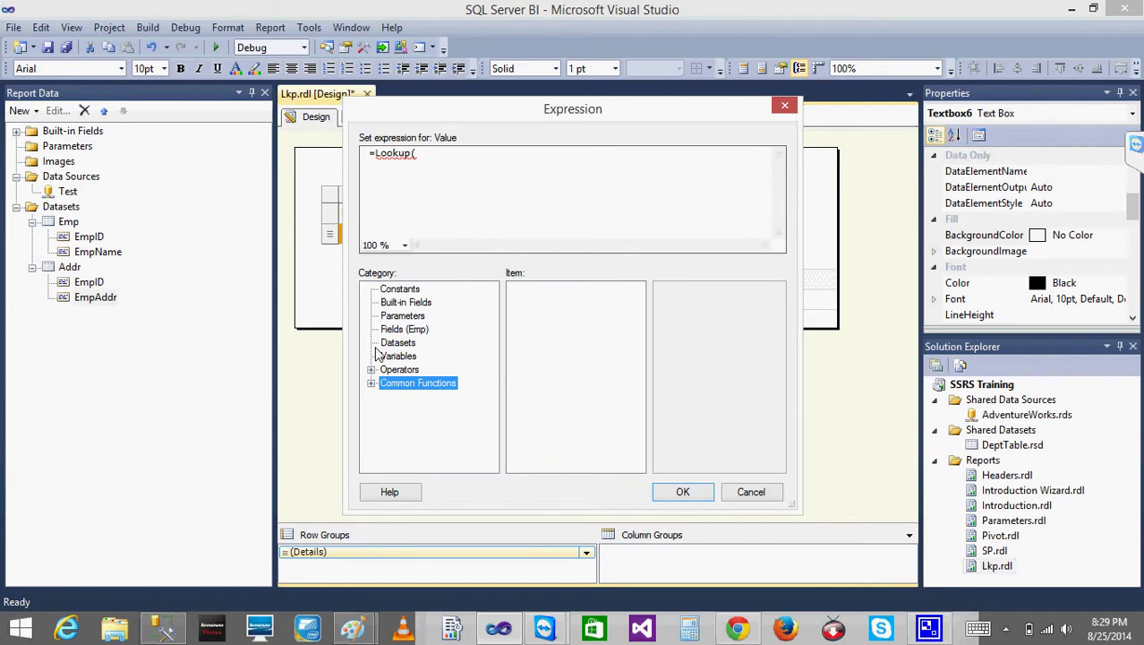
pyautogui.click(409, 346)
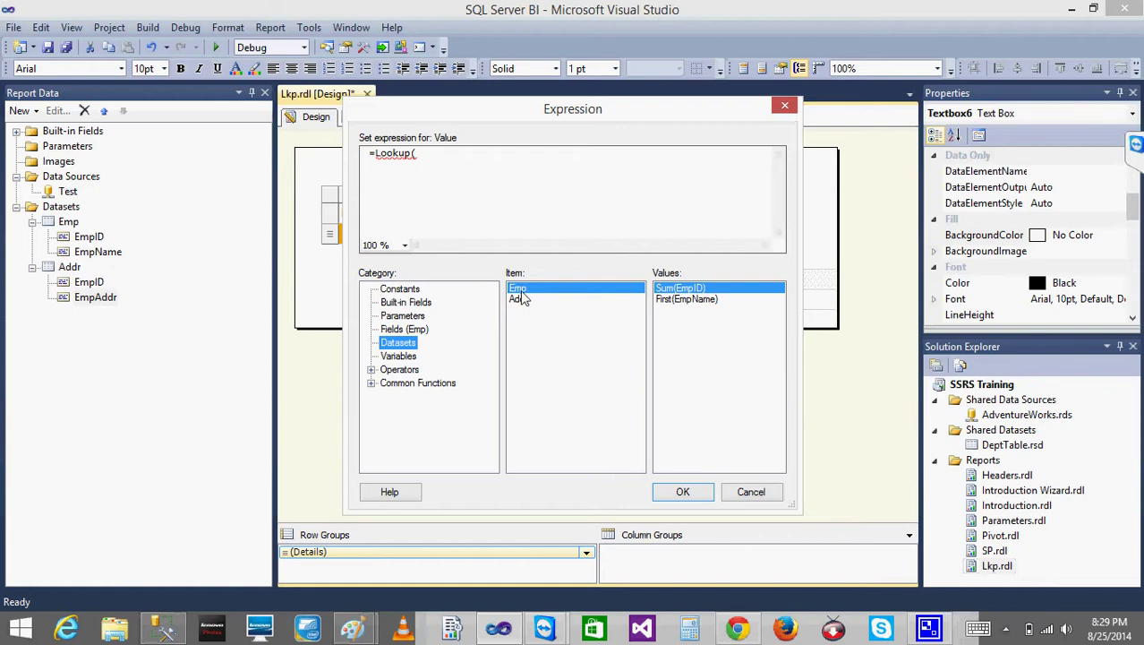
pyautogui.click(517, 299)
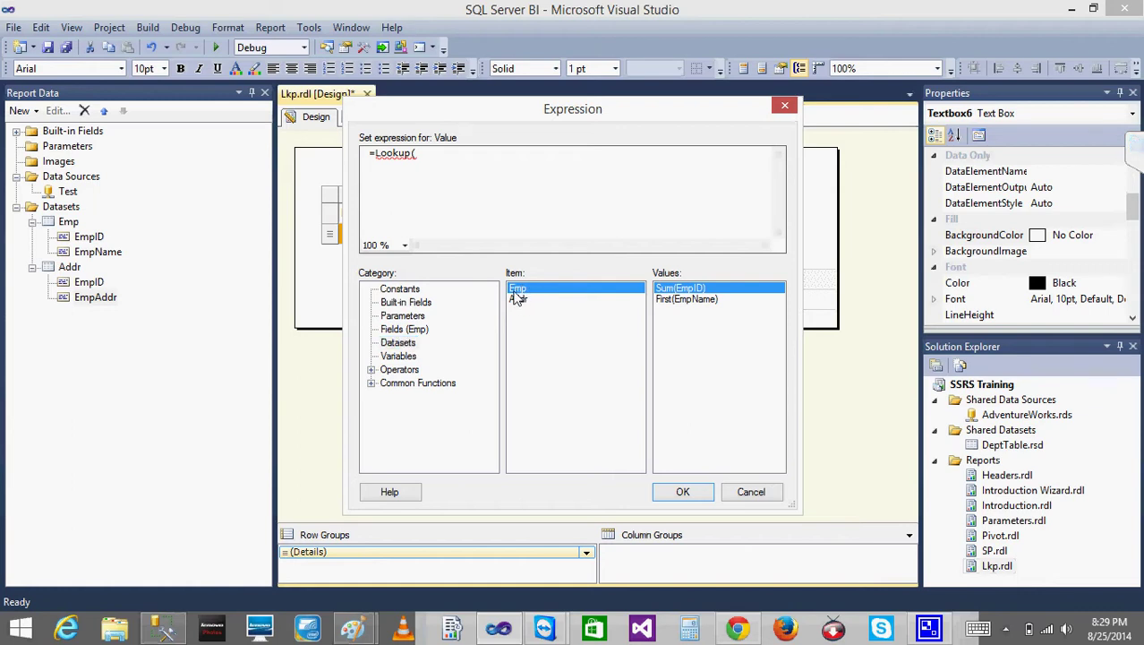
pyautogui.moveTo(445, 108); pyautogui.dragTo(730, 140)
pyautogui.click(331, 205)
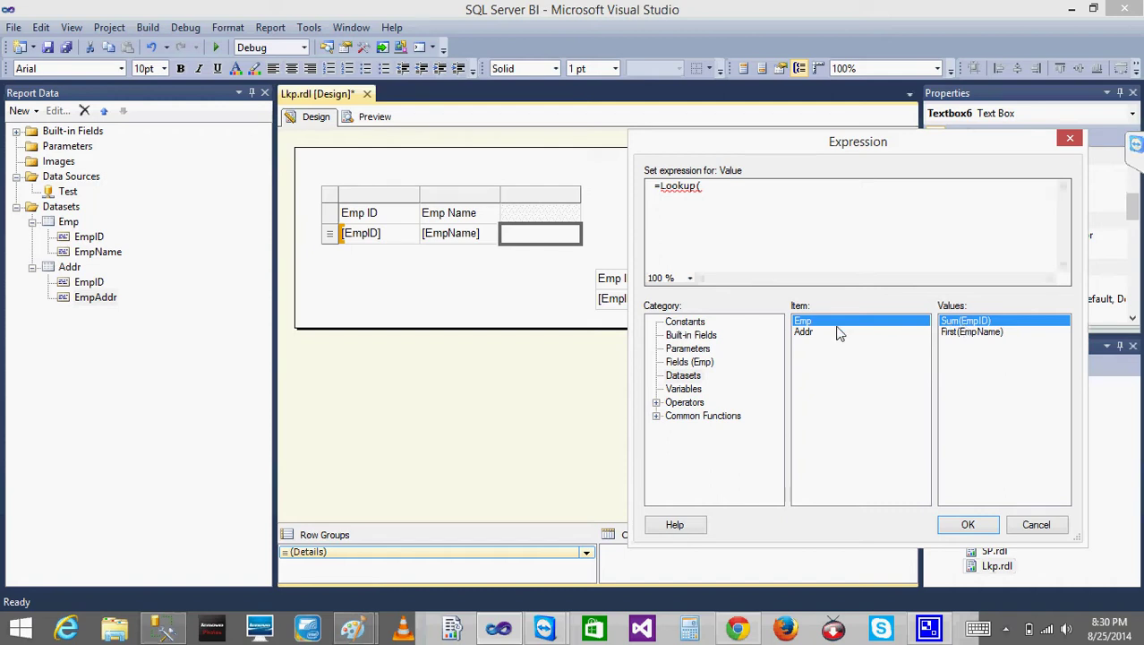
pyautogui.doubleClick(955, 322)
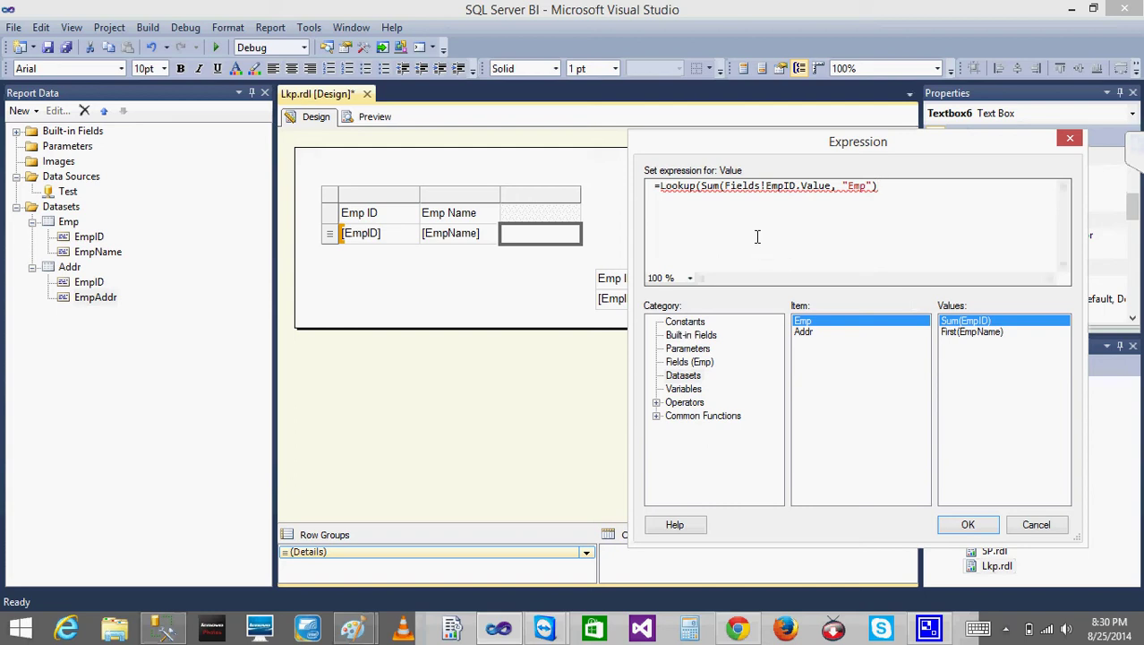
# Step: Strip the Sum wrapper and the "Emp" scope from the inserted value, leaving "=Lookup(Fields!EmpID.Value,"
pyautogui.click(723, 186)
pyautogui.press('BackSpace')
pyautogui.press('BackSpace')
pyautogui.press('BackSpace')
pyautogui.press('BackSpace')
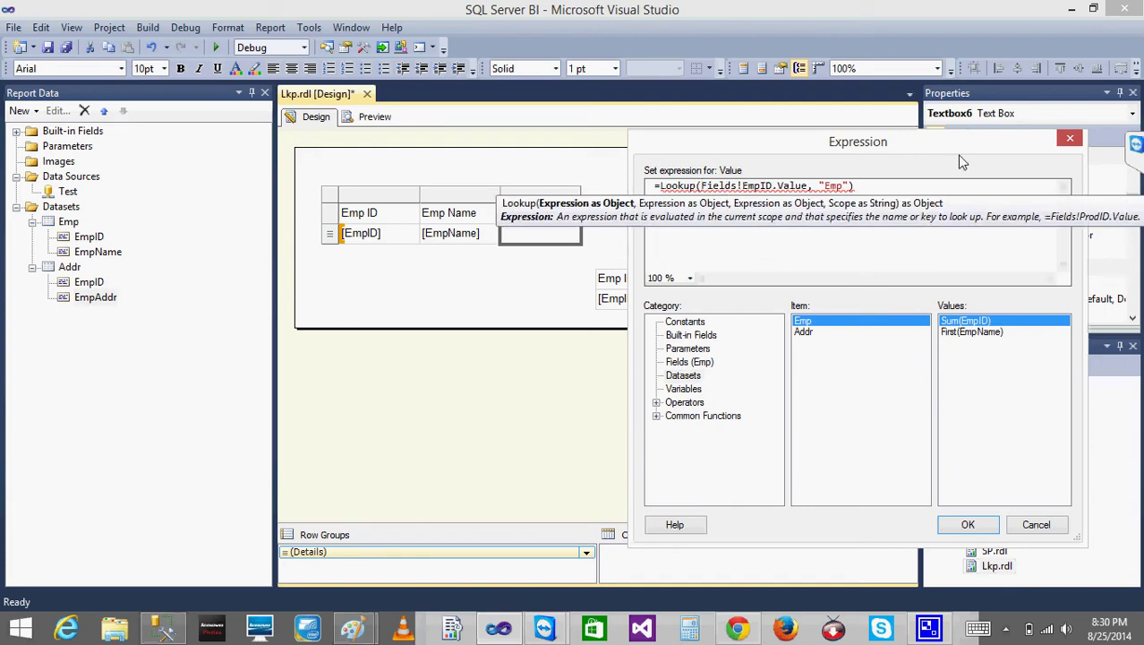
pyautogui.click(874, 187)
pyautogui.press('BackSpace')
pyautogui.press('BackSpace')
pyautogui.press('BackSpace')
pyautogui.press('BackSpace')
pyautogui.press('BackSpace')
pyautogui.press('BackSpace')
pyautogui.press('BackSpace')
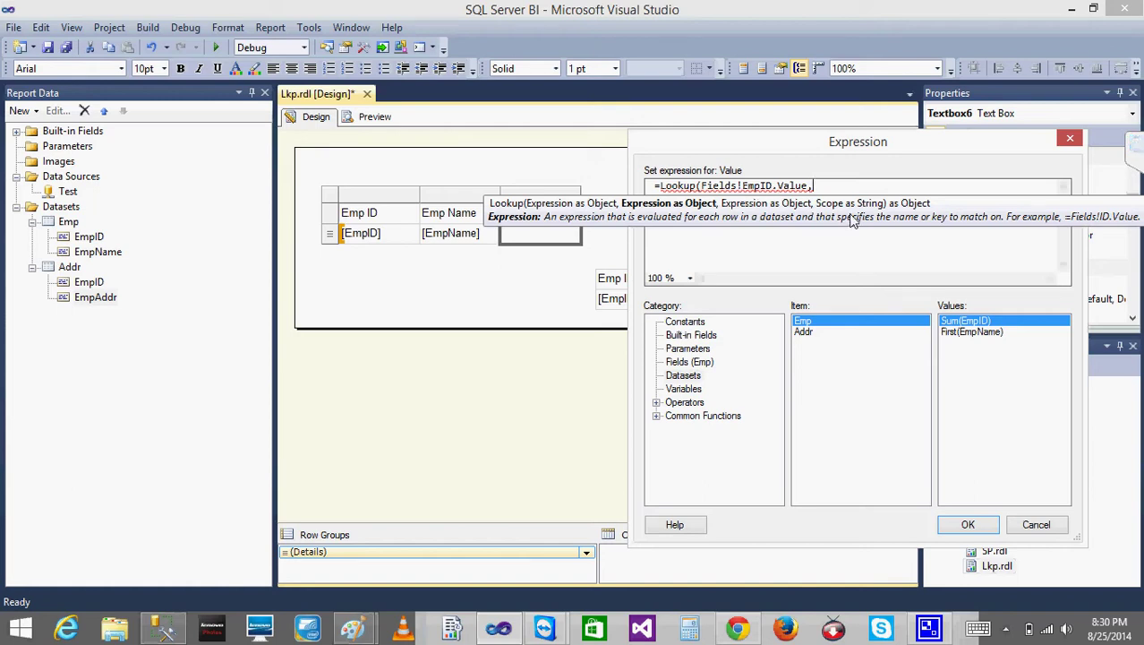
# Step: Enter "Fileds!EmpID.Value," as the second Lookup argument
pyautogui.click(830, 252)
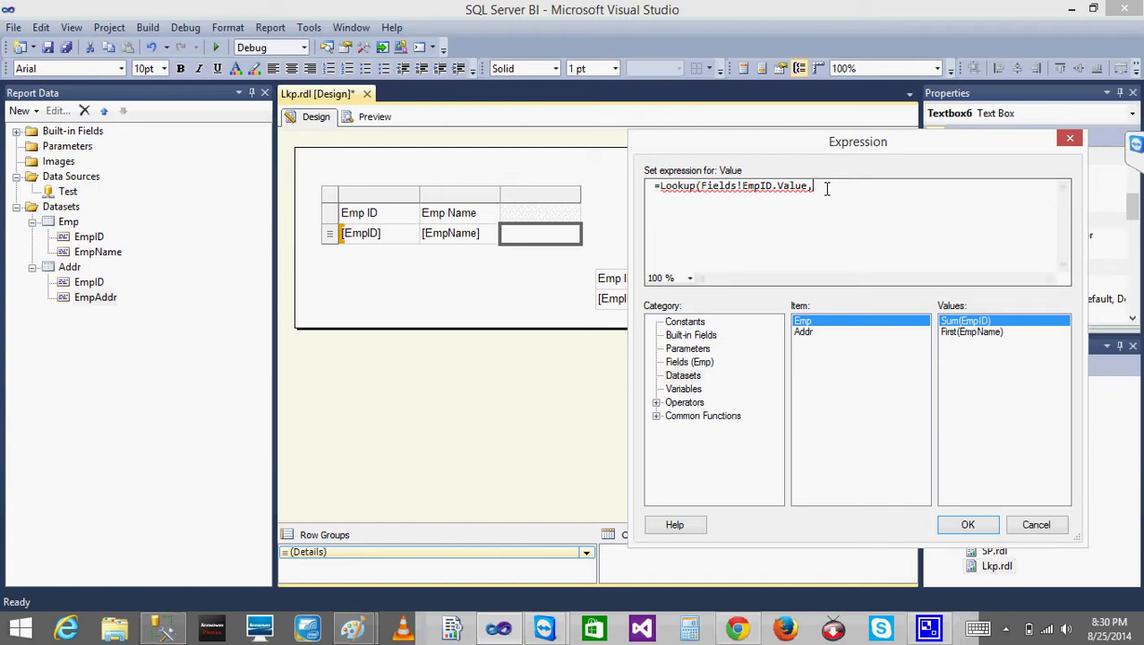
pyautogui.write('Fields!EmpID')
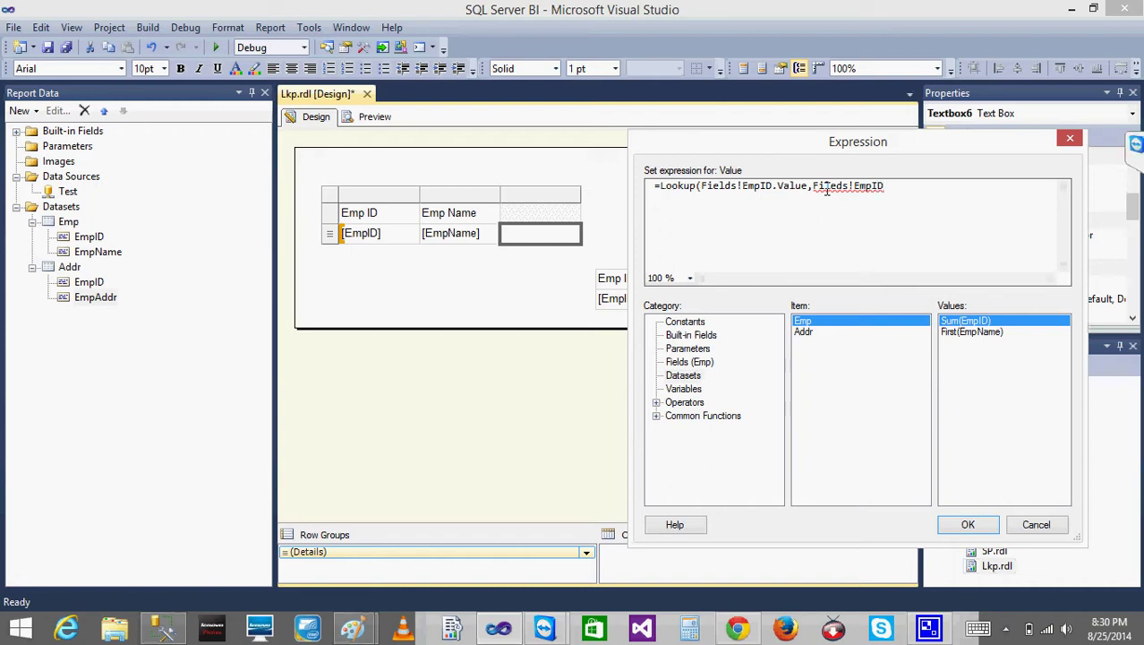
pyautogui.write('.Value')
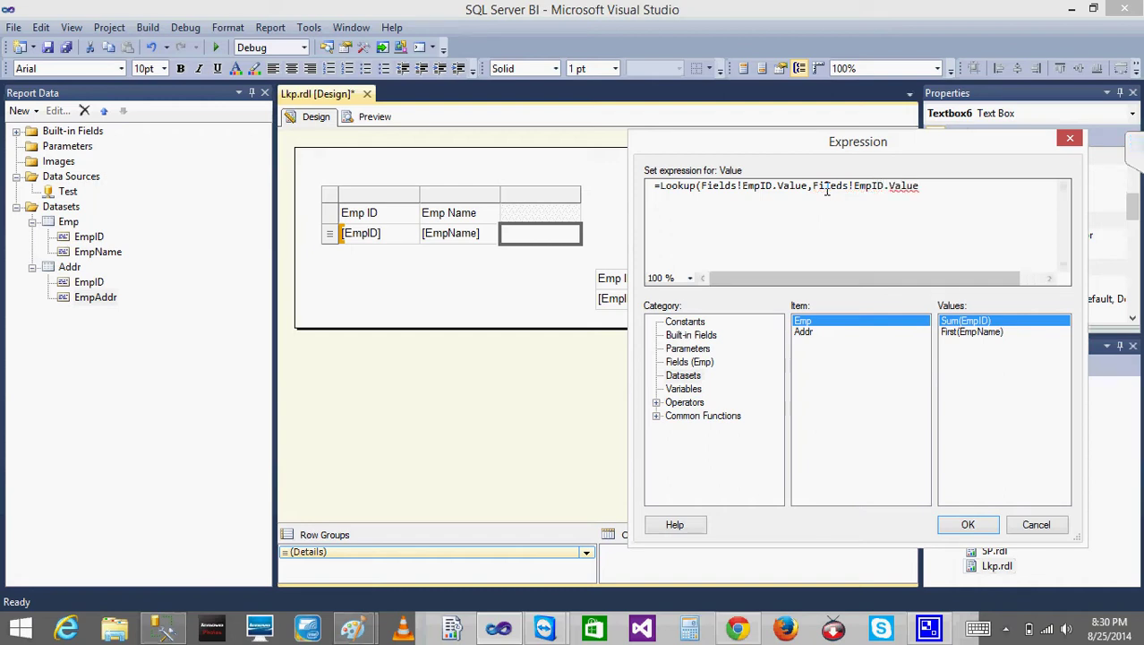
pyautogui.write(',')
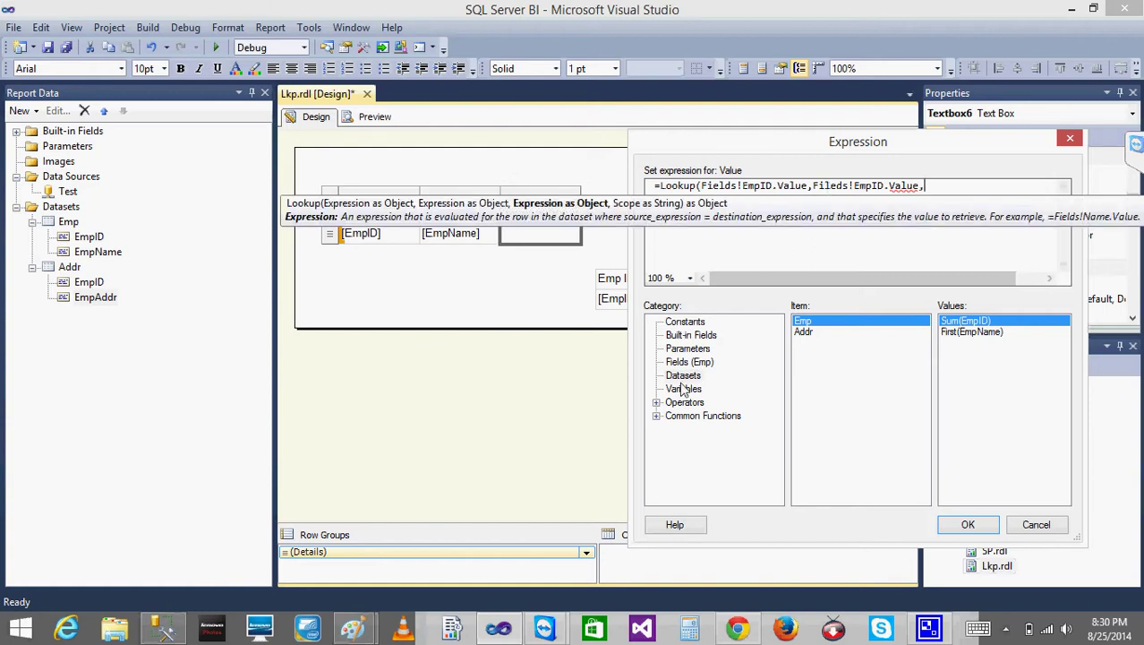
# Step: List the Addr dataset's values in the expression editor and select First(EmpAddr)
pyautogui.click(805, 333)
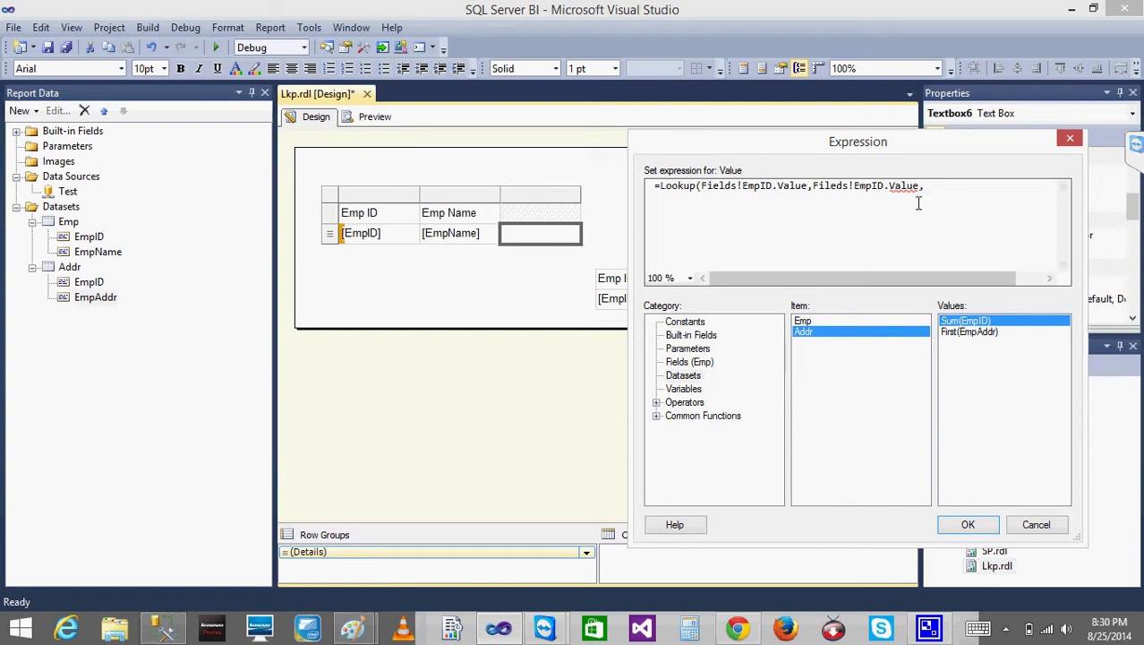
pyautogui.click(963, 333)
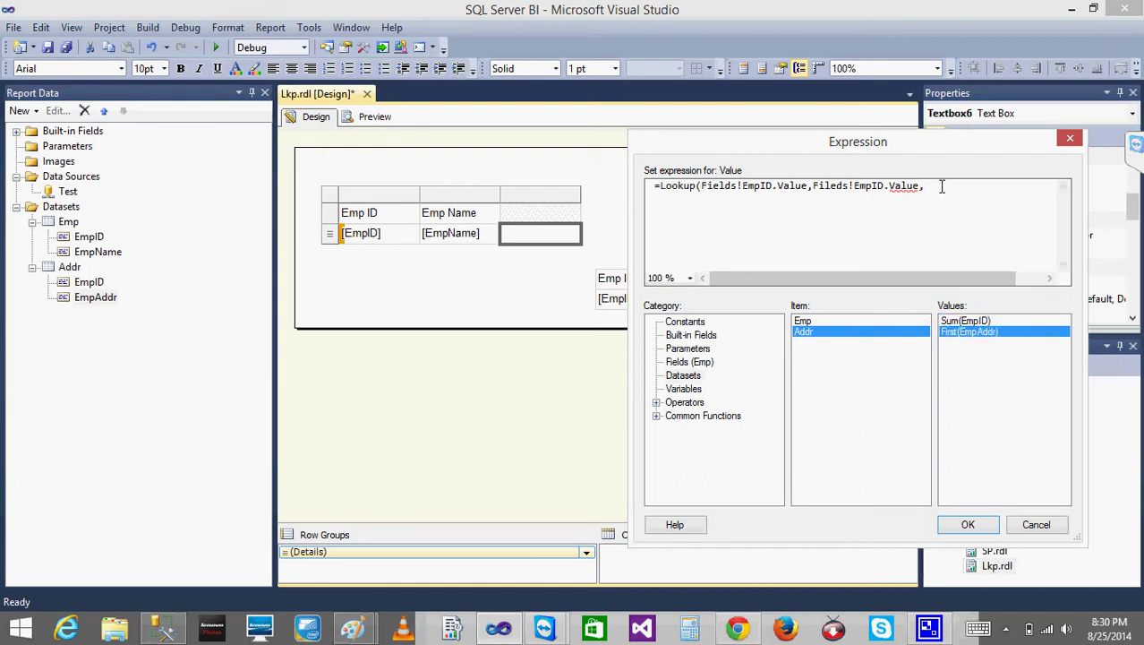
pyautogui.write('Dile')
pyautogui.press('BackSpace')
pyautogui.press('BackSpace')
pyautogui.press('BackSpace')
pyautogui.press('BackSpace')
# Step: Insert First(EmpAddr) as the third Lookup argument and remove its "First(" wrapper, keeping Fields!EmpAddr.Value and the "Addr" scope
pyautogui.doubleClick(986, 337)
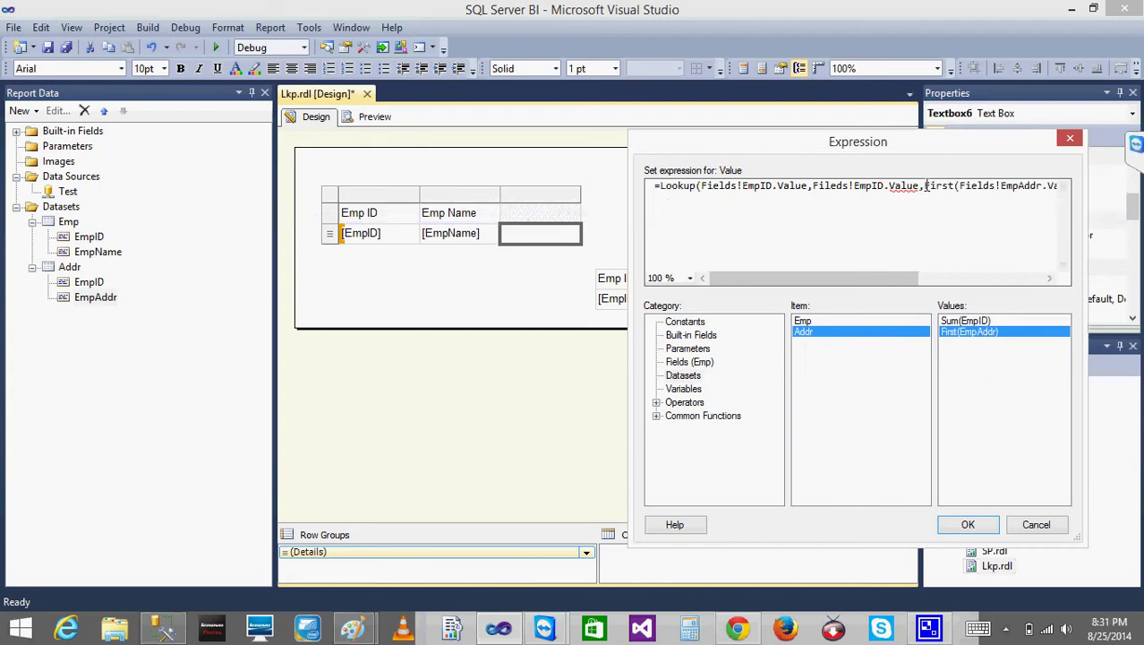
pyautogui.press('Delete')
pyautogui.press('Delete')
pyautogui.press('Delete')
pyautogui.press('Delete')
pyautogui.press('Delete')
pyautogui.press('Delete')
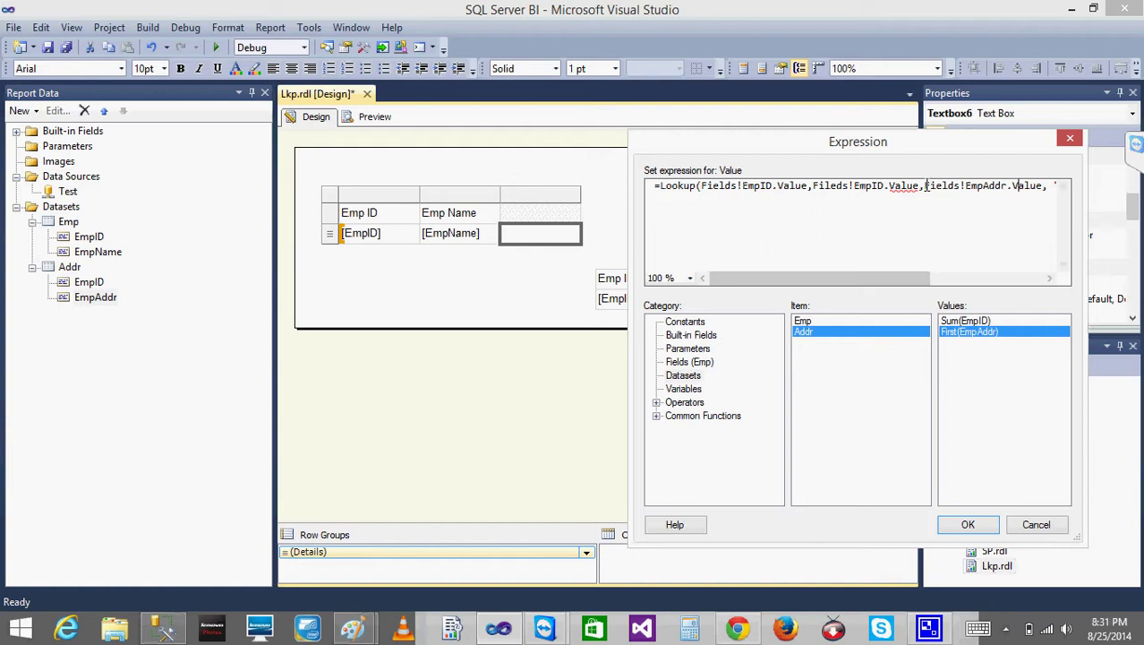
# Step: Check the whole Lookup expression and retype the "Value," ending of its second argument
pyautogui.moveTo(831, 278)
pyautogui.mouseDown()
pyautogui.moveTo(867, 284)
pyautogui.moveTo(836, 276)
pyautogui.mouseUp()
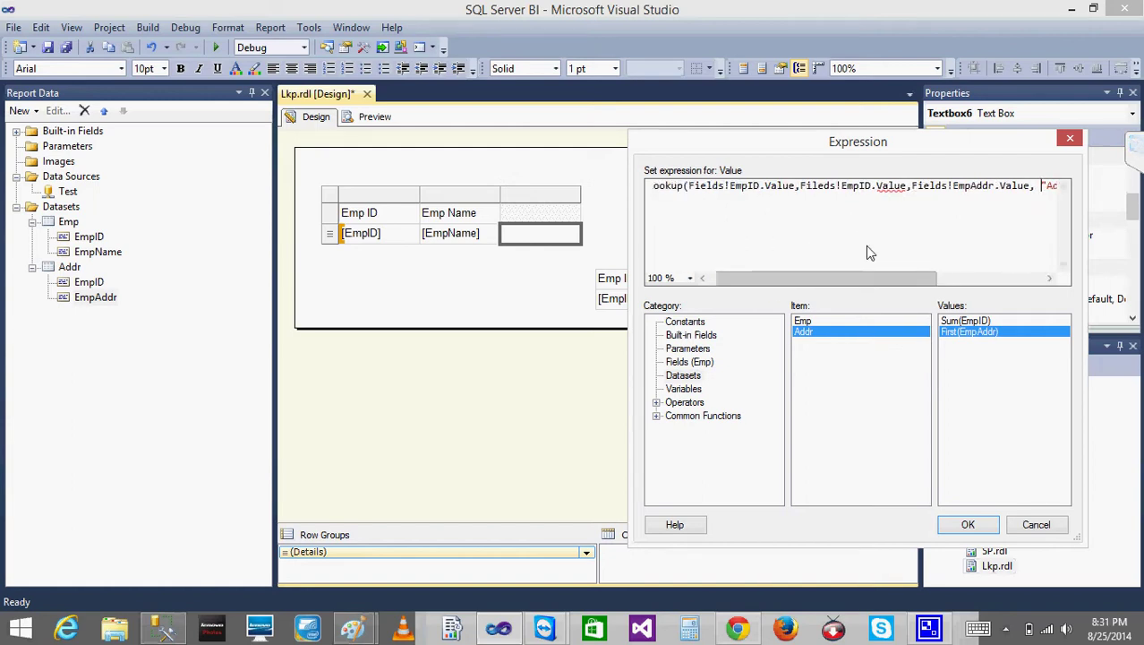
pyautogui.click(896, 187)
pyautogui.moveTo(839, 276); pyautogui.dragTo(785, 288)
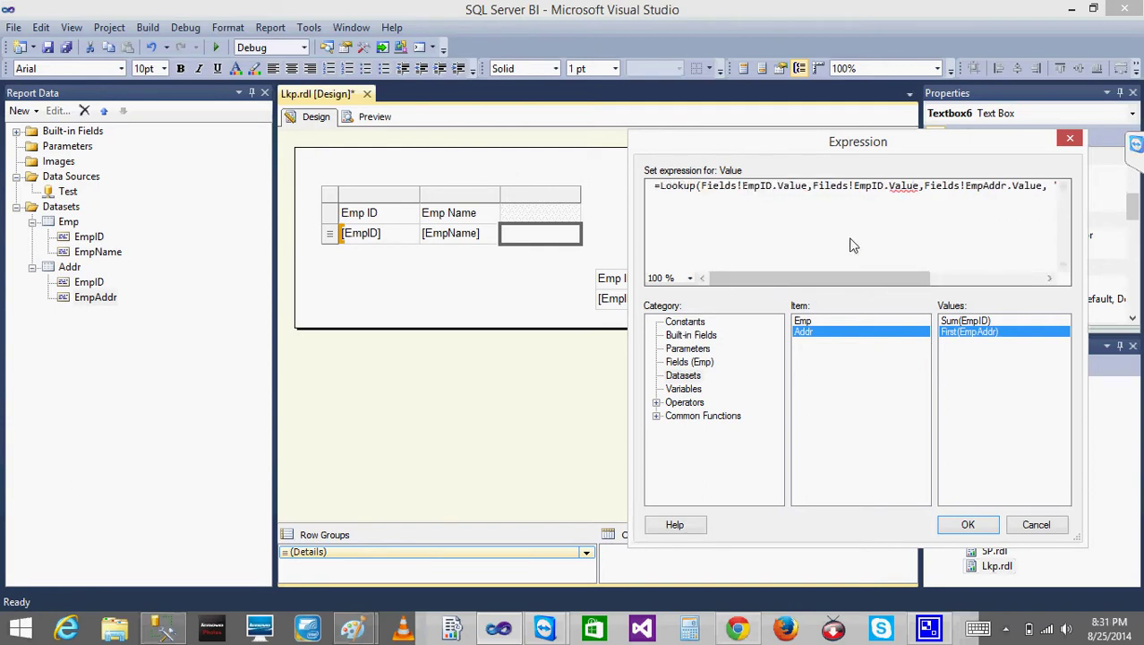
pyautogui.click(982, 321)
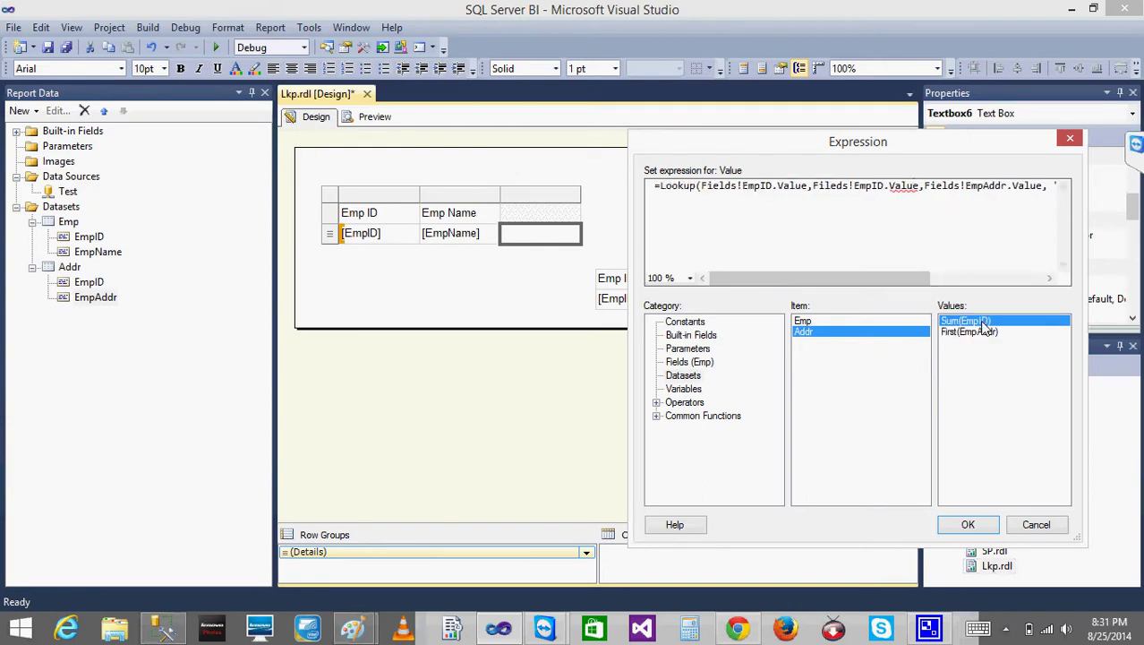
pyautogui.click(920, 190)
pyautogui.press('BackSpace')
pyautogui.press('BackSpace')
pyautogui.press('BackSpace')
pyautogui.press('BackSpace')
pyautogui.press('BackSpace')
pyautogui.write('alue')
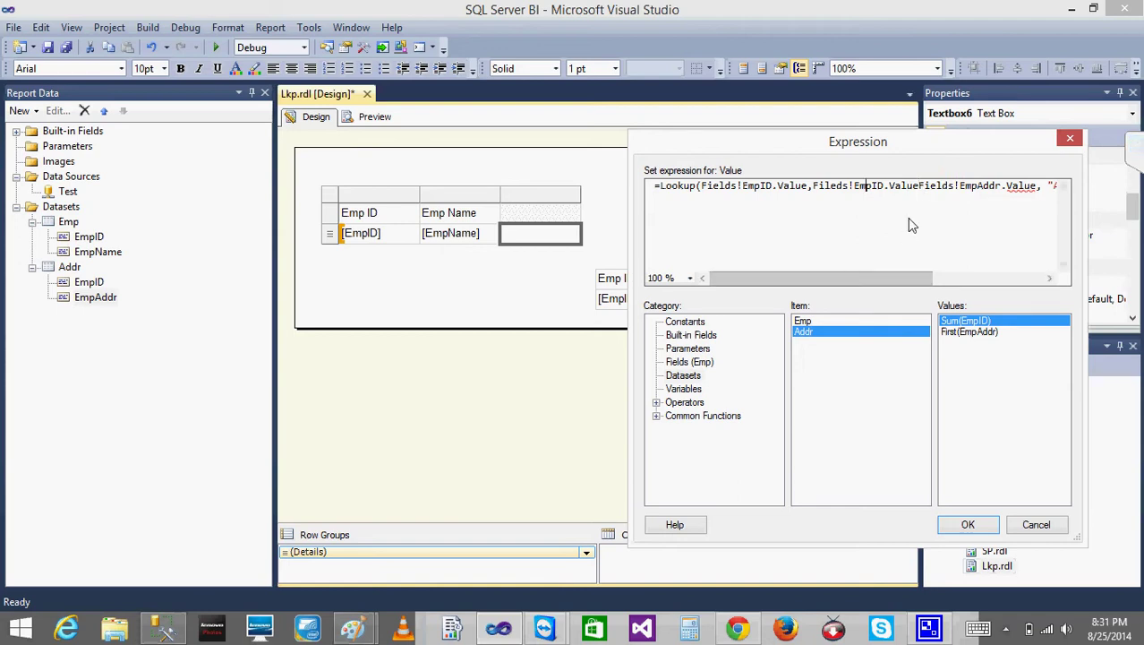
pyautogui.click(918, 190)
pyautogui.write(',')
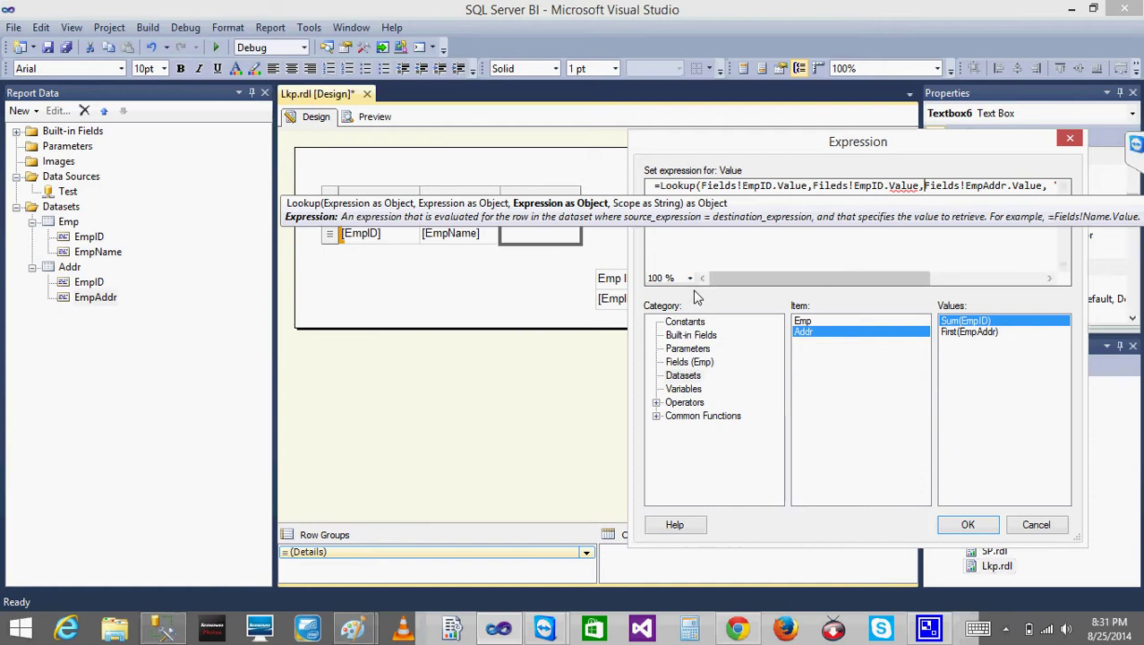
# Step: Review each argument of the Lookup expression through the "Addr" dataset scope and apply the expression to the detail cell
pyautogui.click(770, 239)
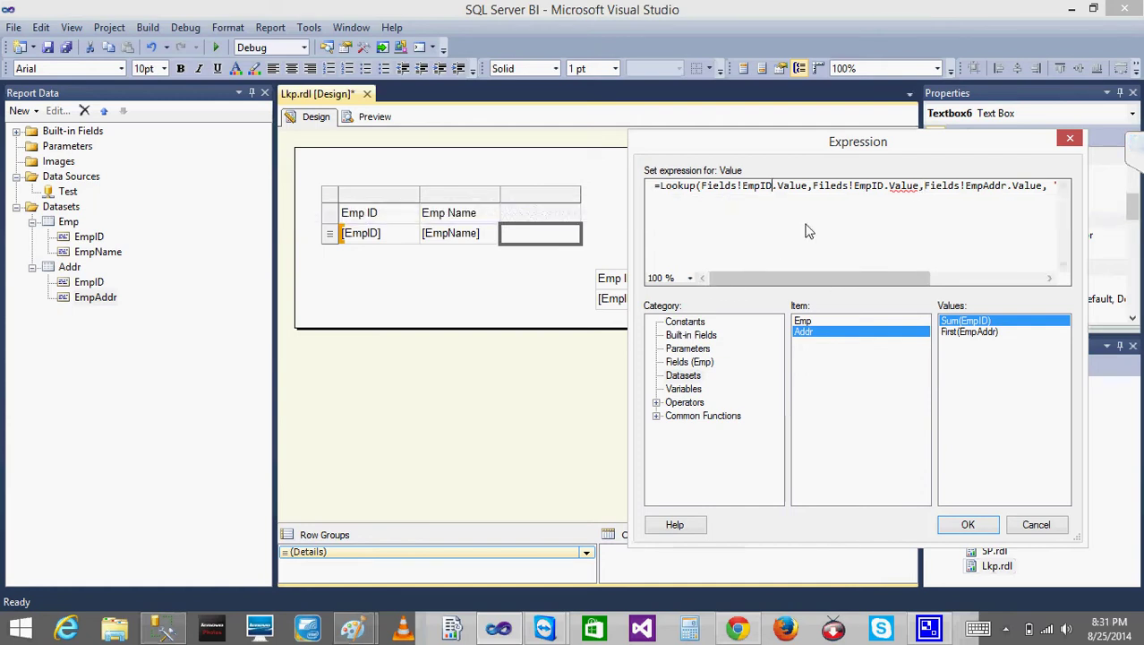
pyautogui.moveTo(820, 279); pyautogui.dragTo(793, 286)
pyautogui.click(830, 187)
pyautogui.moveTo(760, 188); pyautogui.dragTo(652, 190)
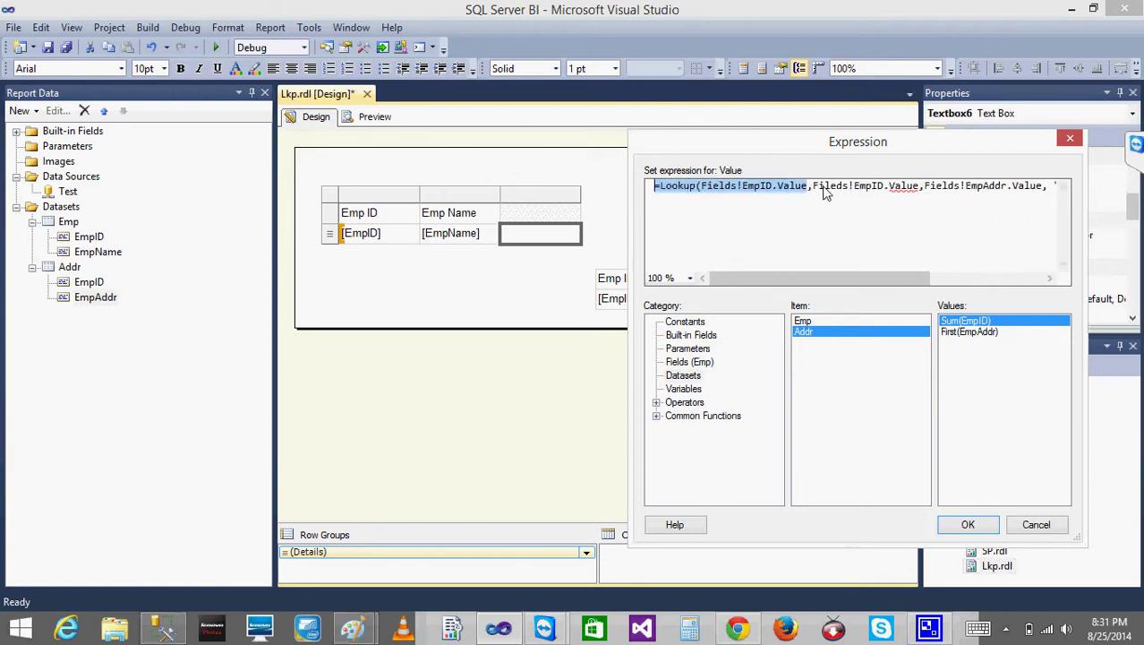
pyautogui.moveTo(814, 191); pyautogui.dragTo(1043, 192)
pyautogui.moveTo(810, 281); pyautogui.dragTo(876, 280)
pyautogui.moveTo(929, 185); pyautogui.dragTo(967, 189)
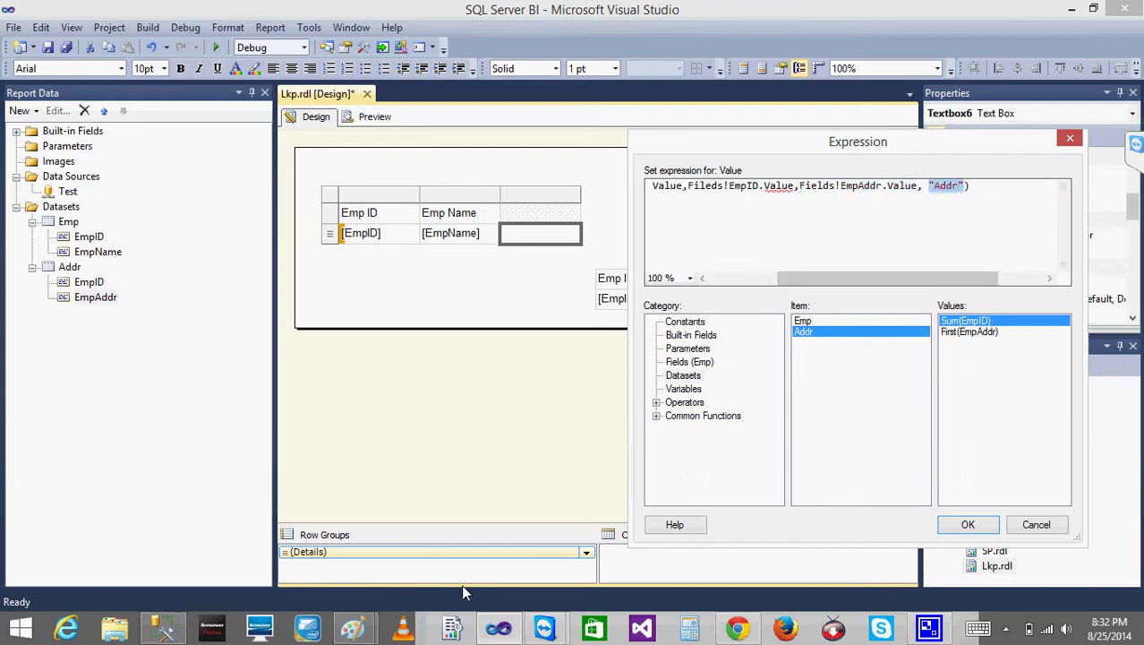
pyautogui.click(902, 221)
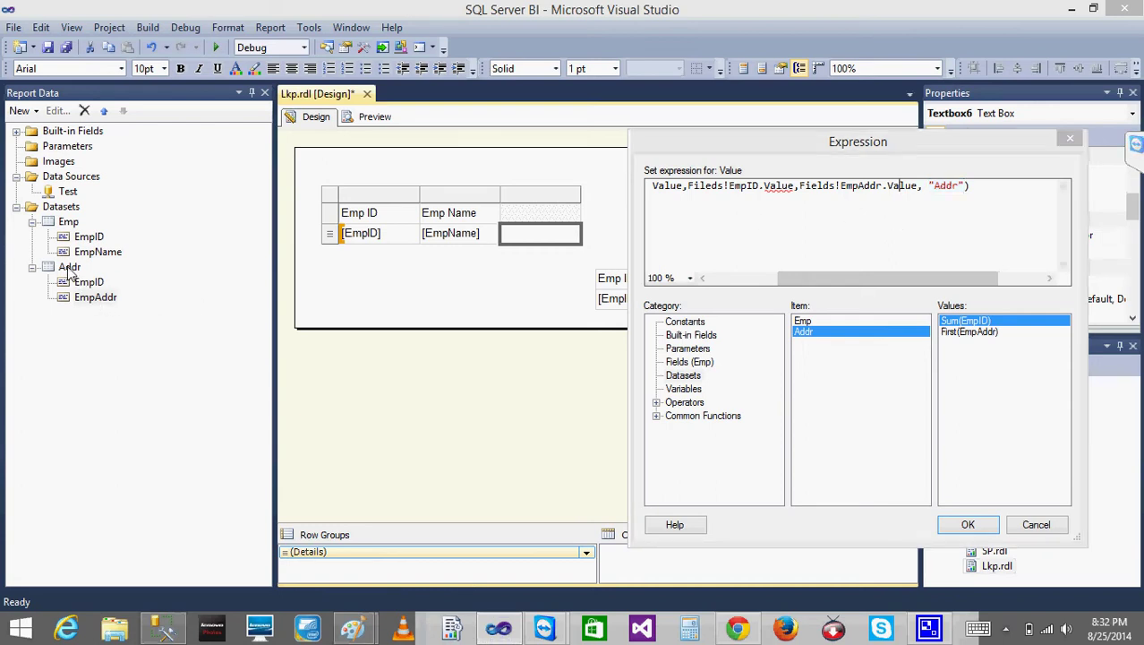
pyautogui.click(963, 231)
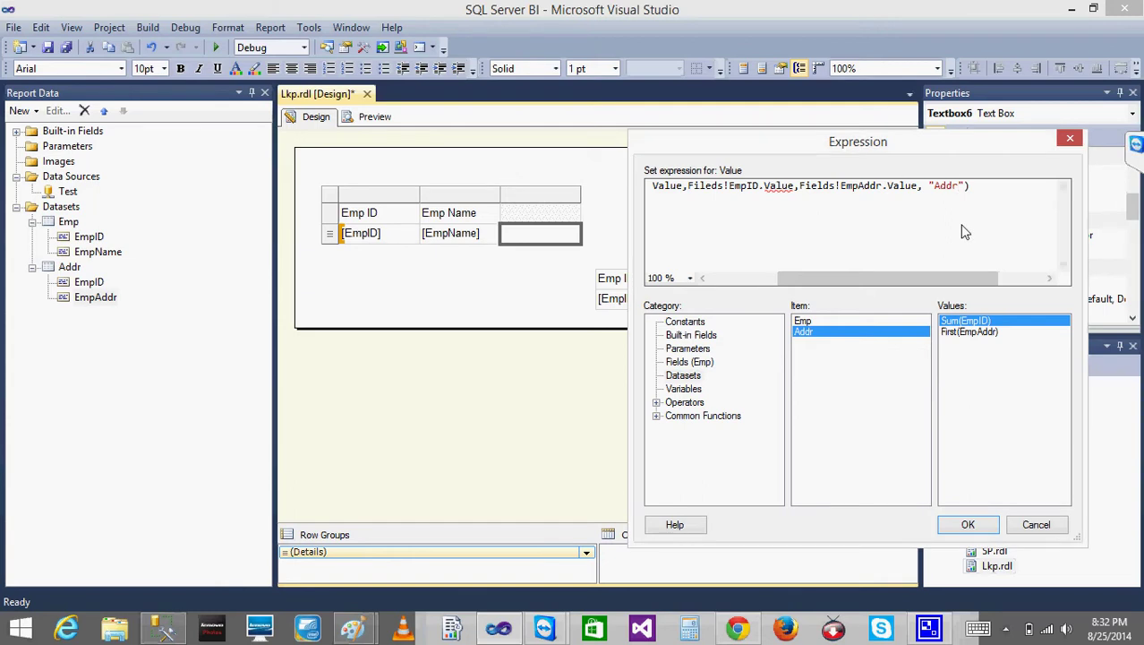
pyautogui.moveTo(927, 186); pyautogui.dragTo(972, 188)
pyautogui.click(944, 206)
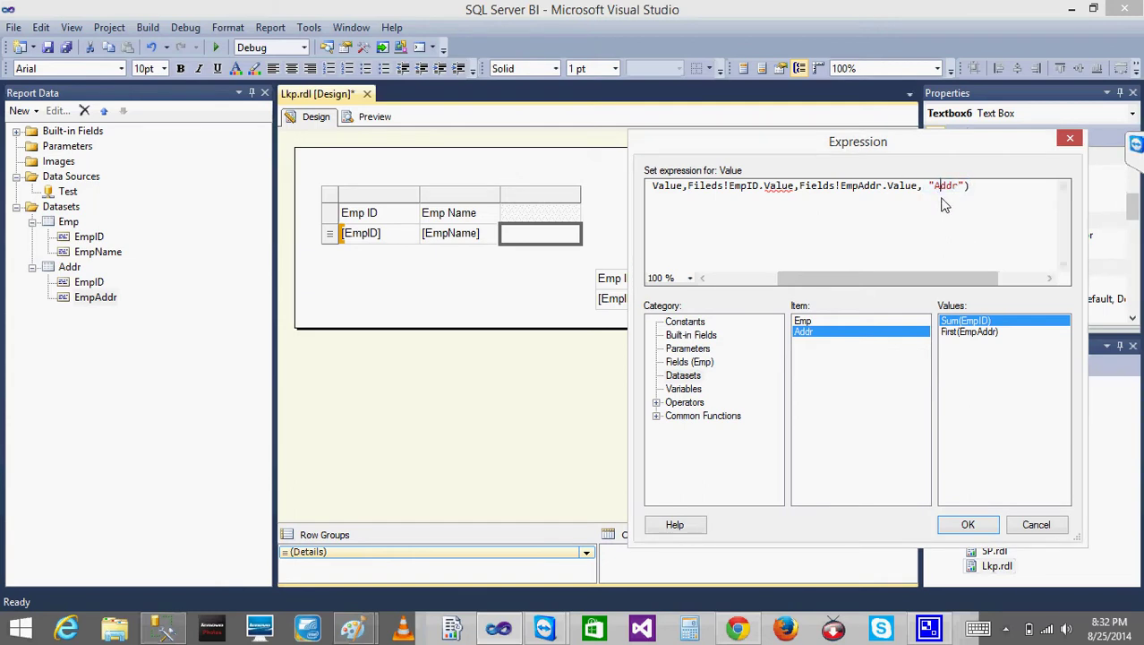
pyautogui.click(964, 525)
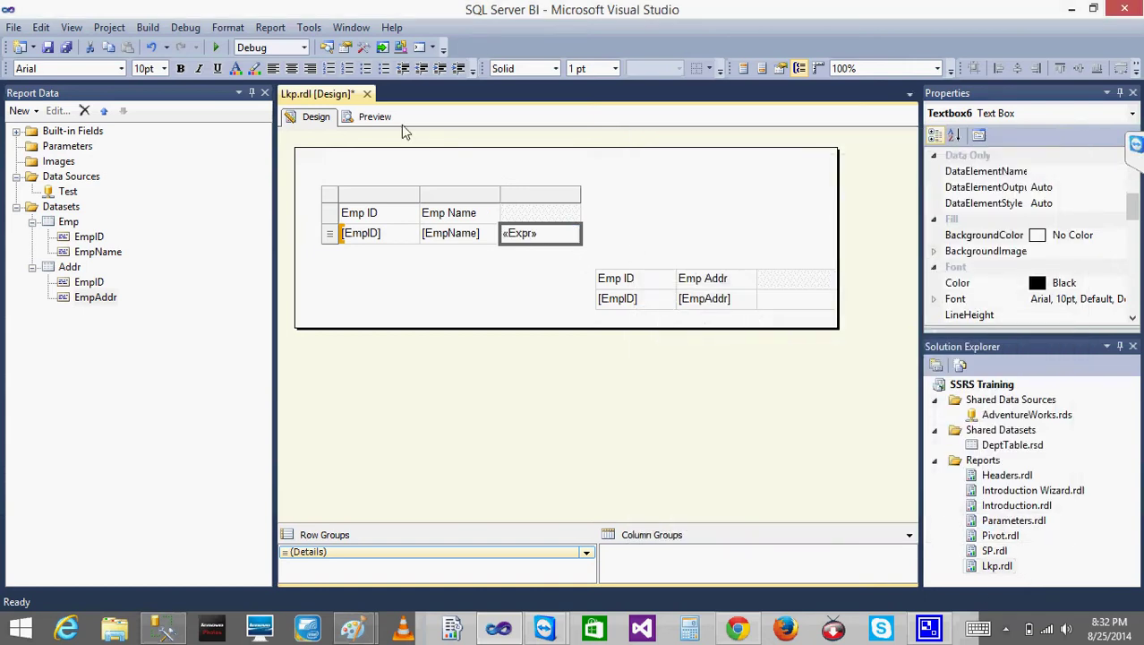
# Step: Delete the separate Emp ID and Emp Addr table from the report design and preview Lkp.rdl
pyautogui.doubleClick(617, 298)
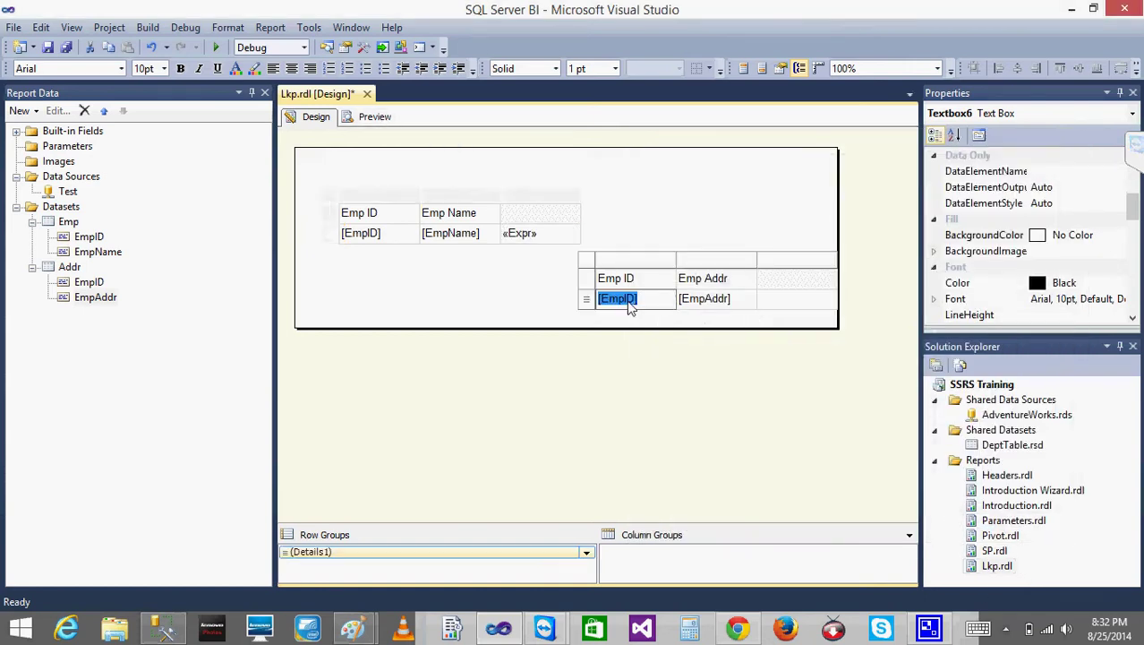
pyautogui.rightClick(583, 260)
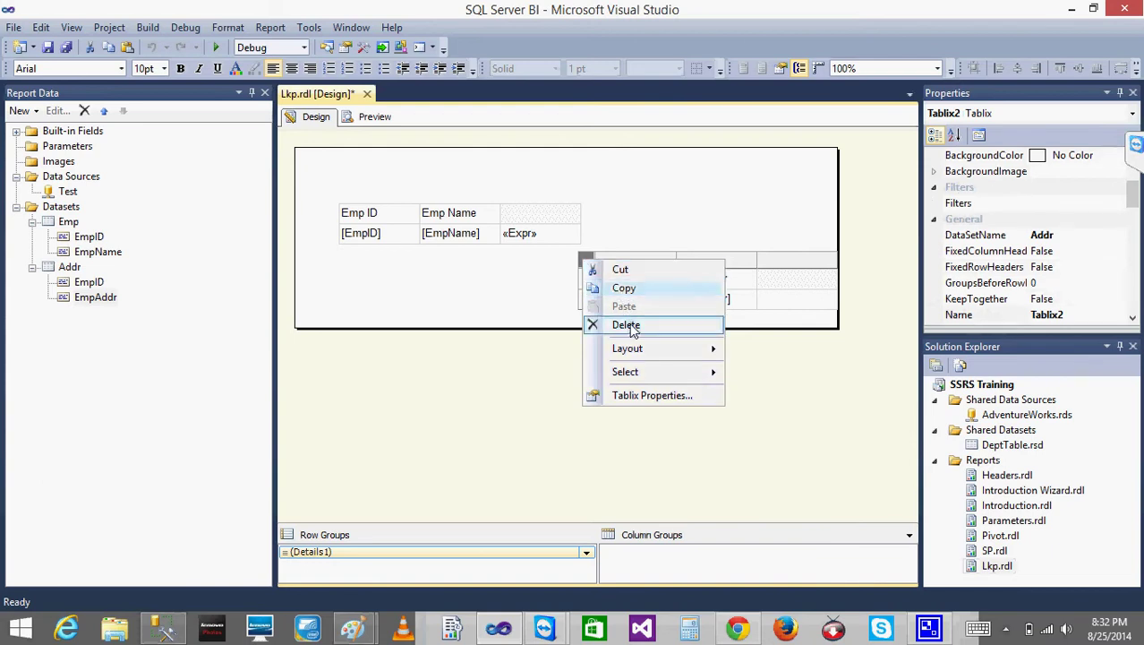
pyautogui.click(486, 286)
pyautogui.click(380, 118)
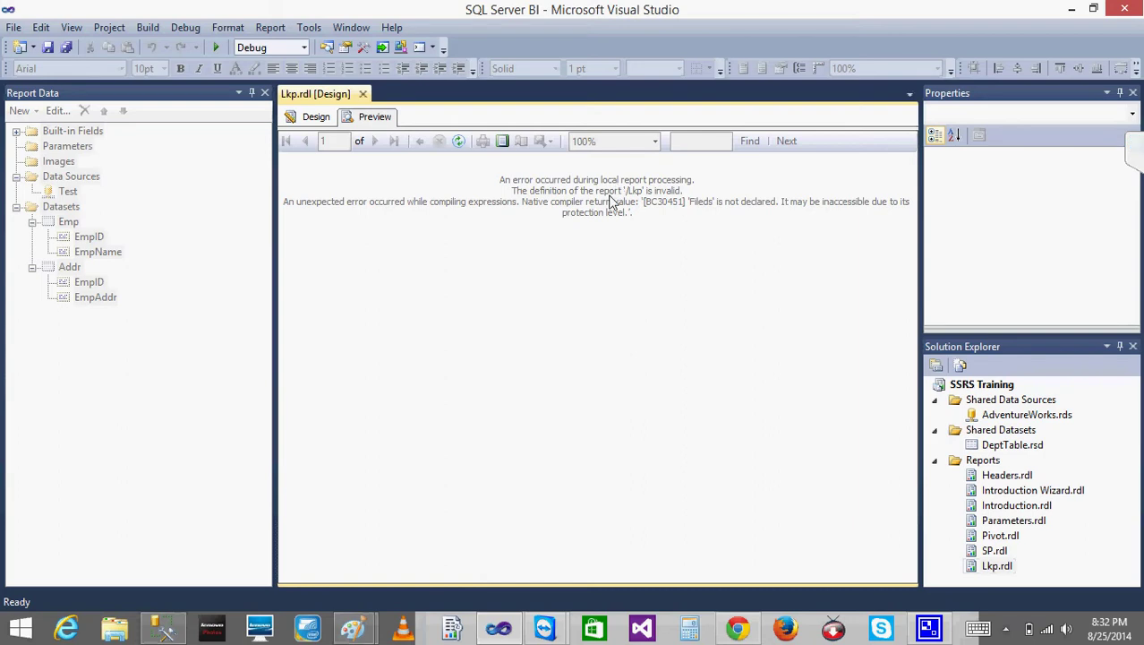
pyautogui.click(325, 123)
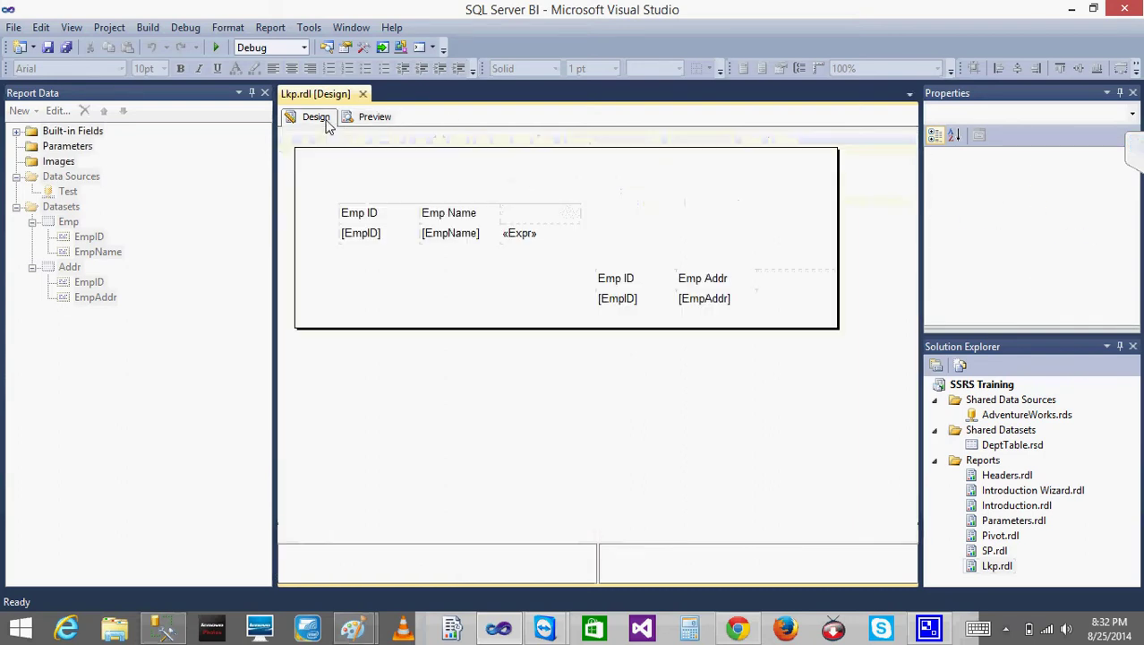
pyautogui.rightClick(546, 240)
pyautogui.click(611, 373)
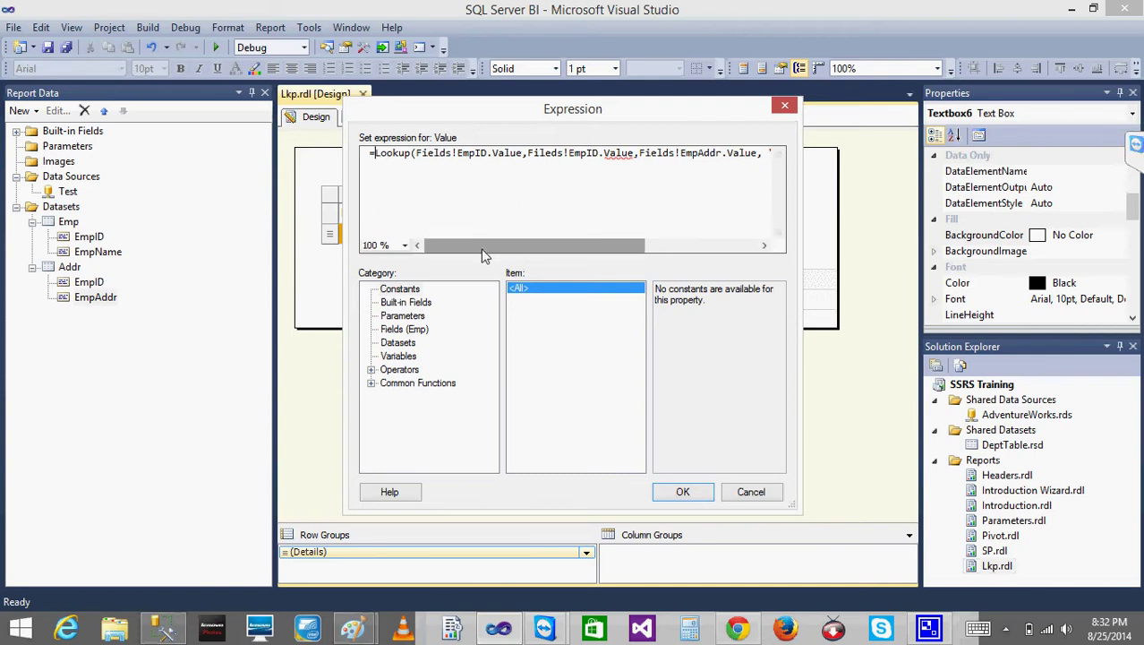
pyautogui.moveTo(481, 246); pyautogui.dragTo(454, 230)
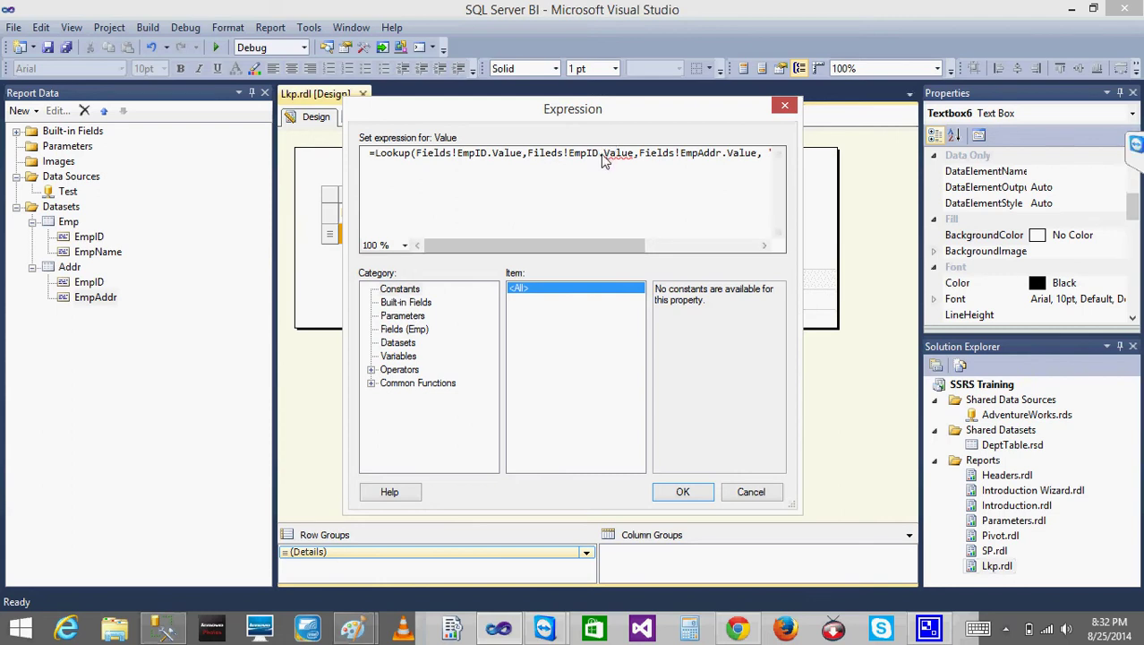
pyautogui.click(552, 156)
pyautogui.press('BackSpace')
pyautogui.press('BackSpace')
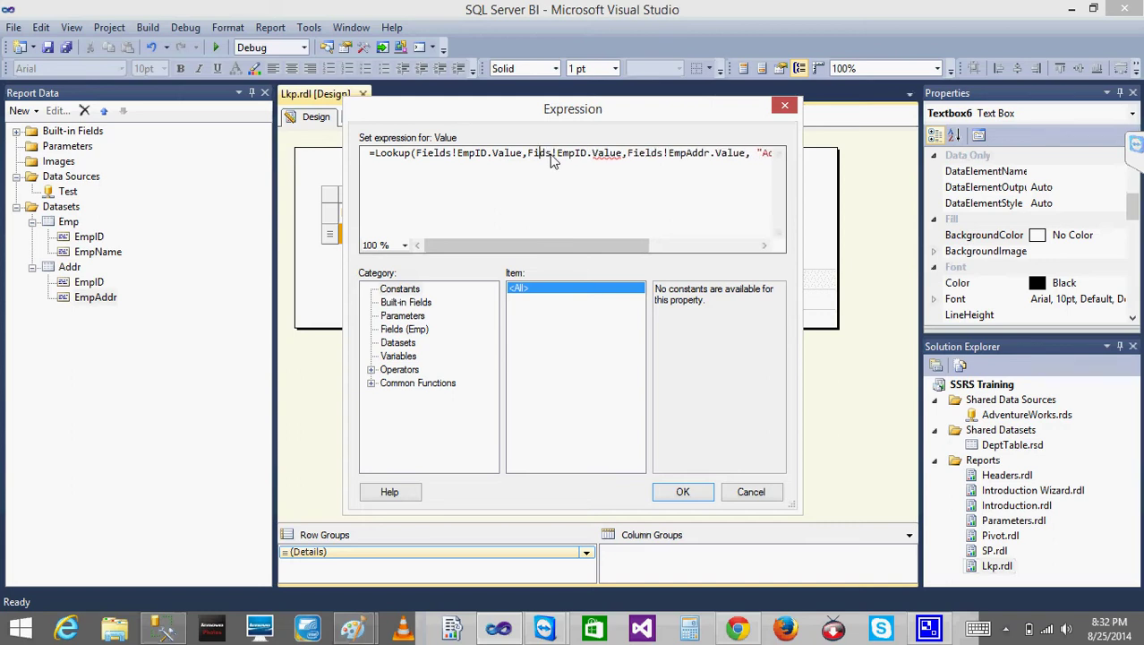
pyautogui.write('el')
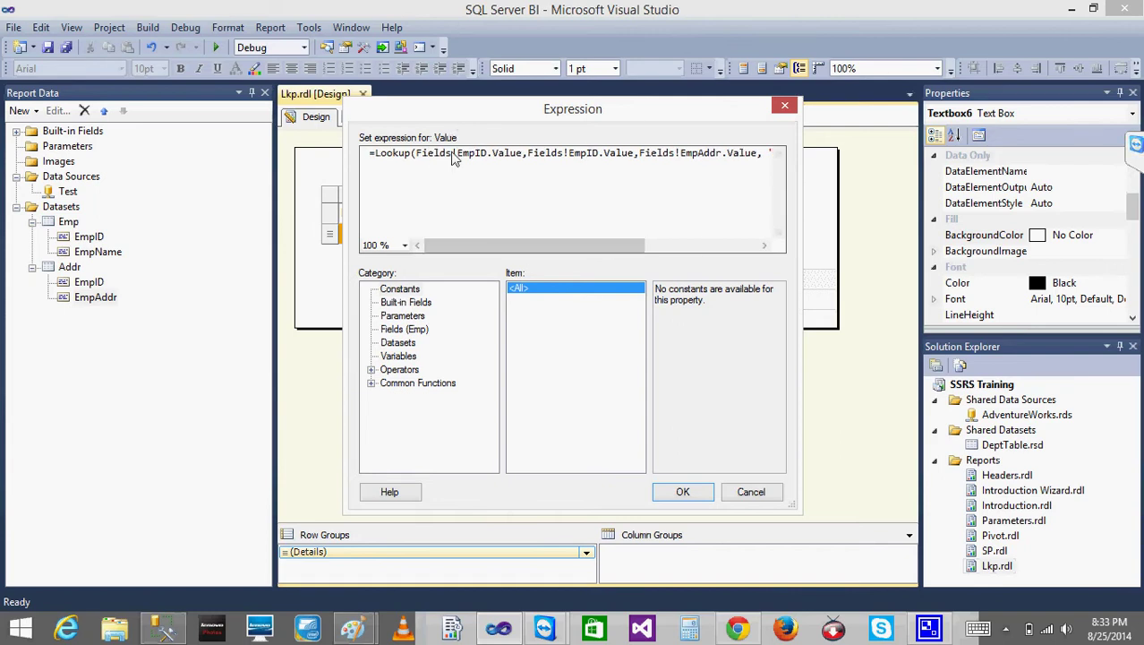
pyautogui.click(750, 495)
pyautogui.click(385, 120)
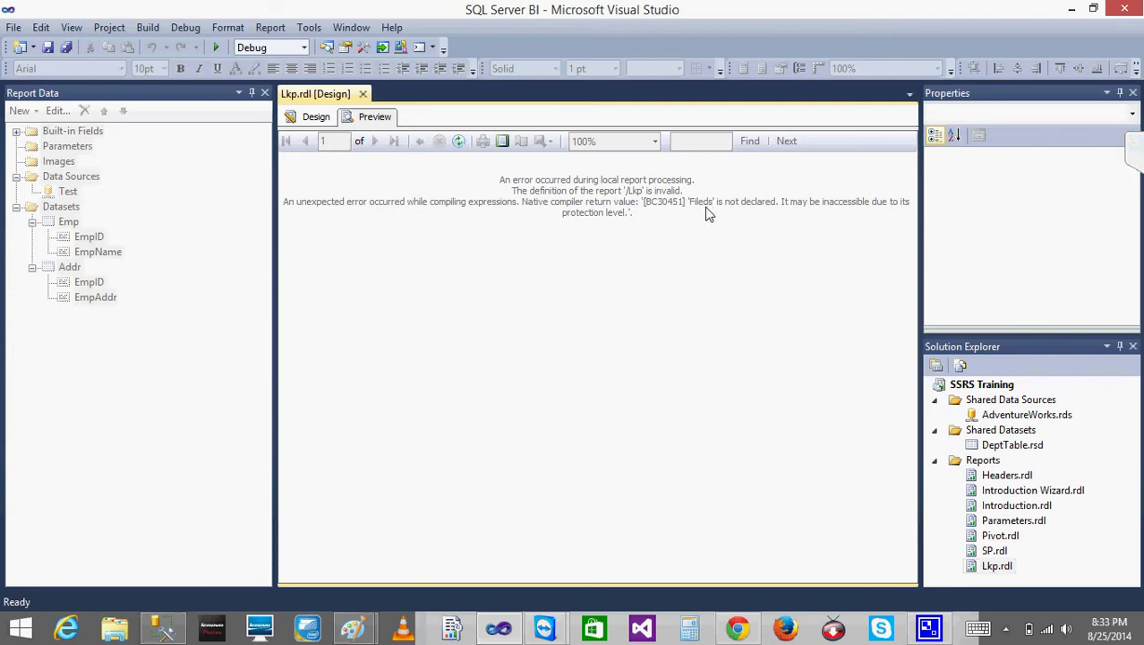
# Step: Correct "Fileds" to "Fields" in the second argument of the detail cell's Lookup expression, apply it and preview the report
pyautogui.click(309, 117)
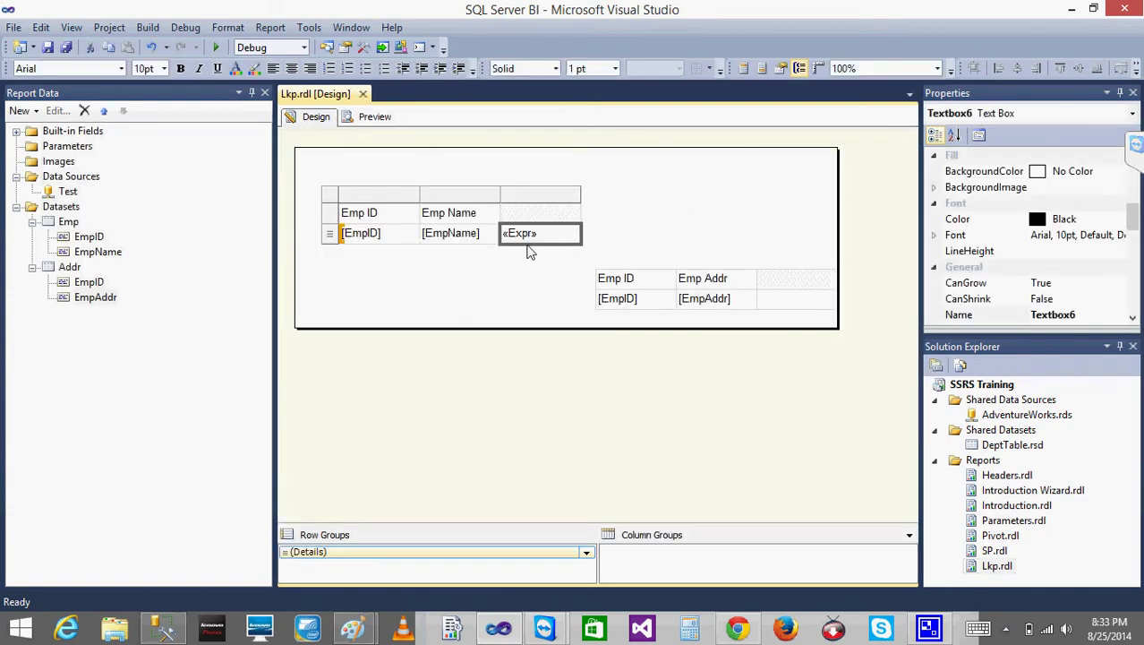
pyautogui.rightClick(520, 240)
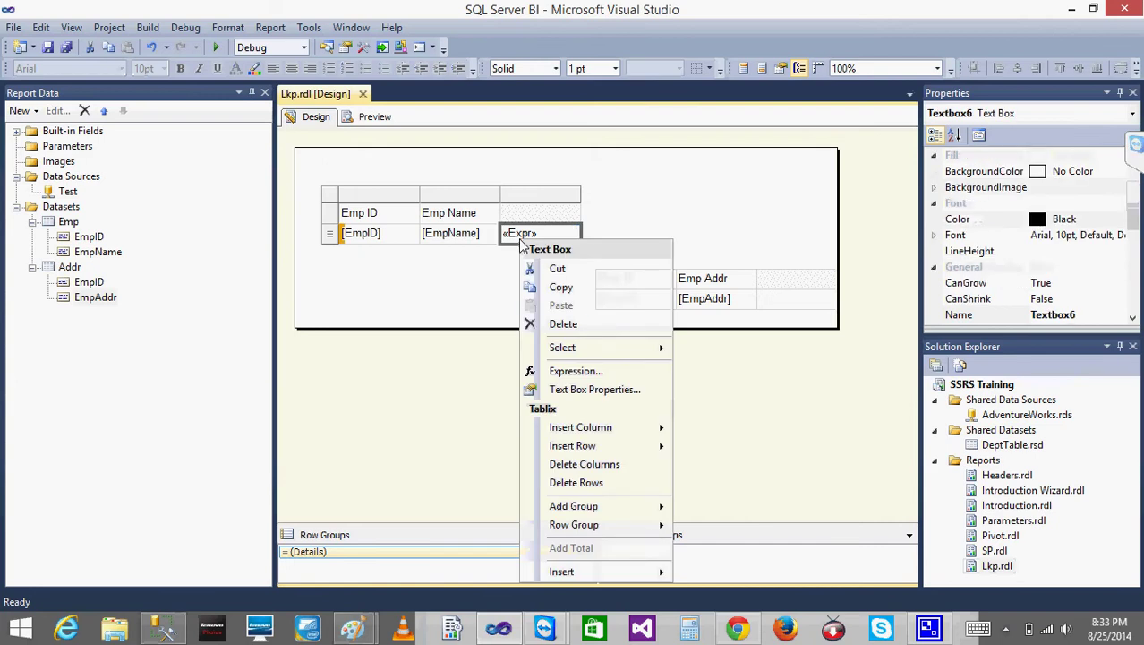
pyautogui.click(601, 376)
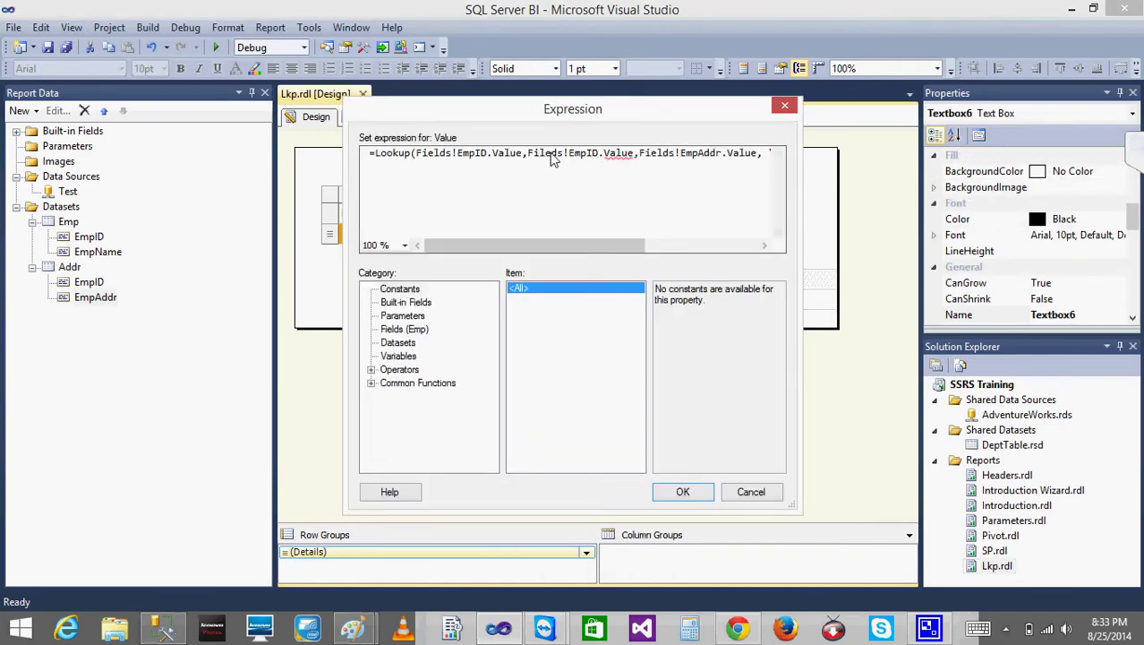
pyautogui.click(545, 157)
pyautogui.press('BackSpace')
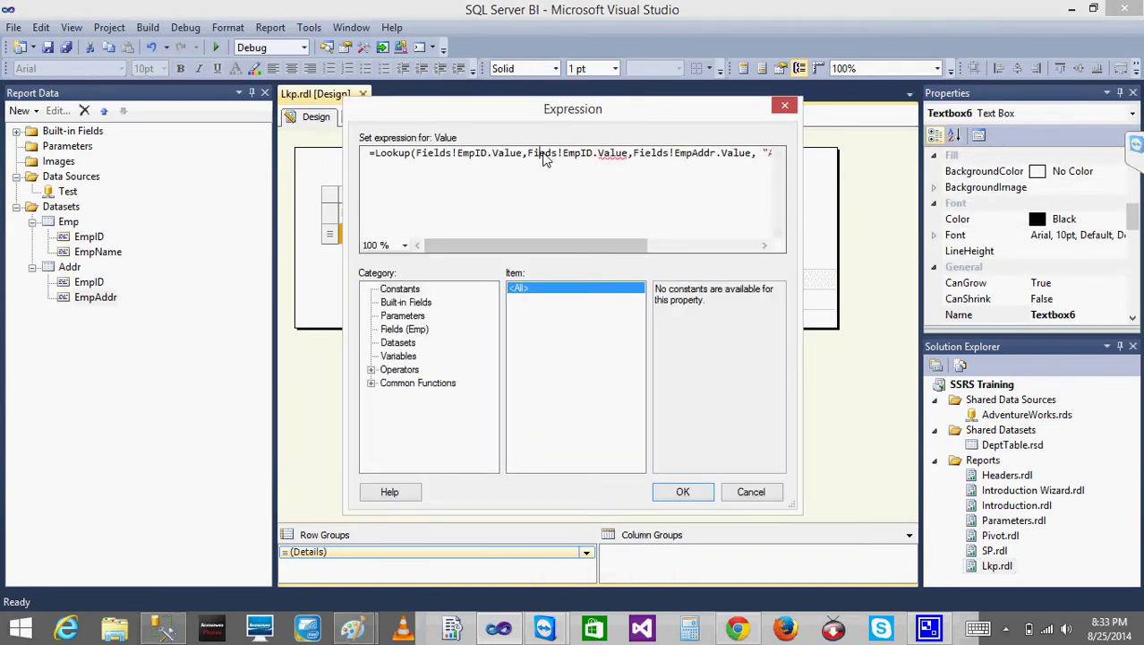
pyautogui.write('l')
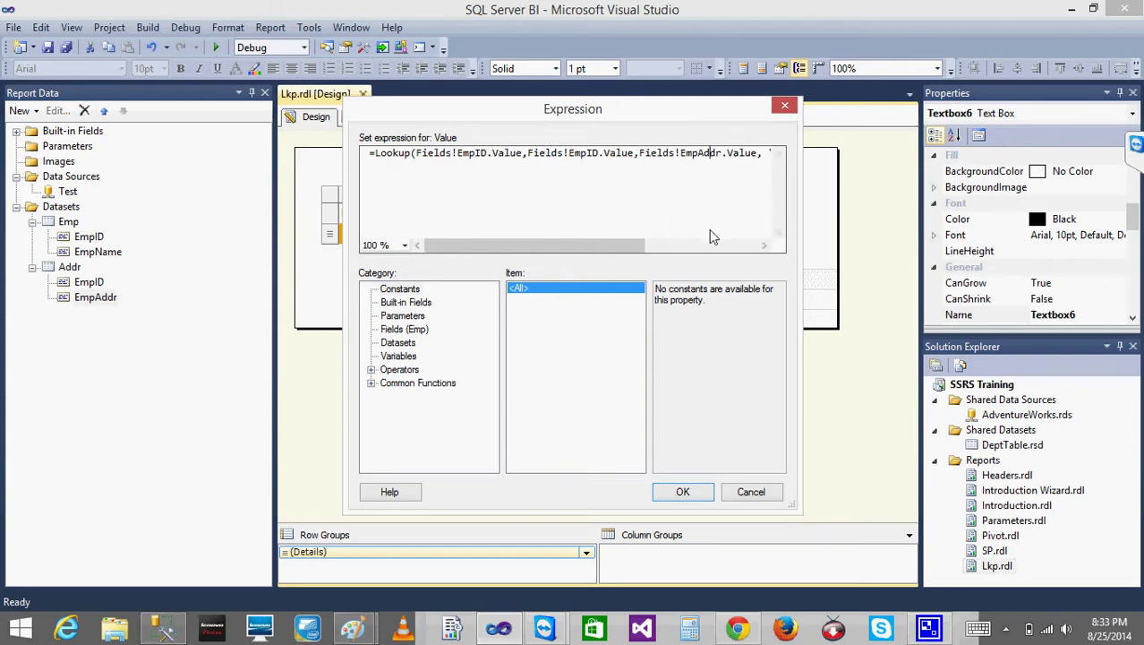
pyautogui.click(683, 492)
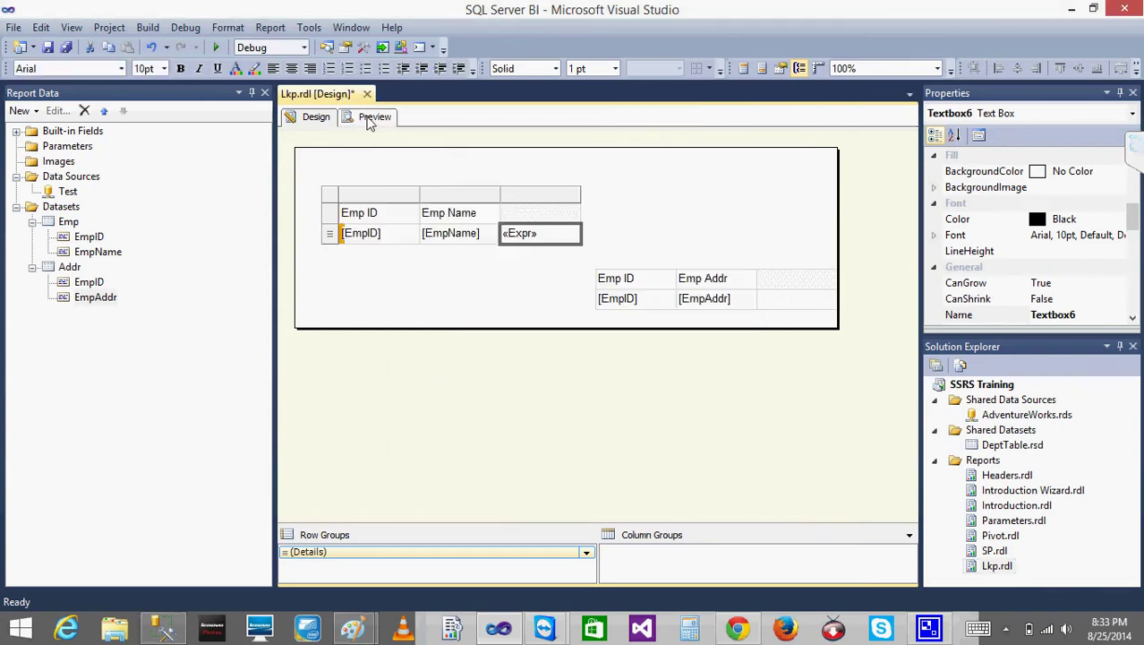
pyautogui.click(371, 120)
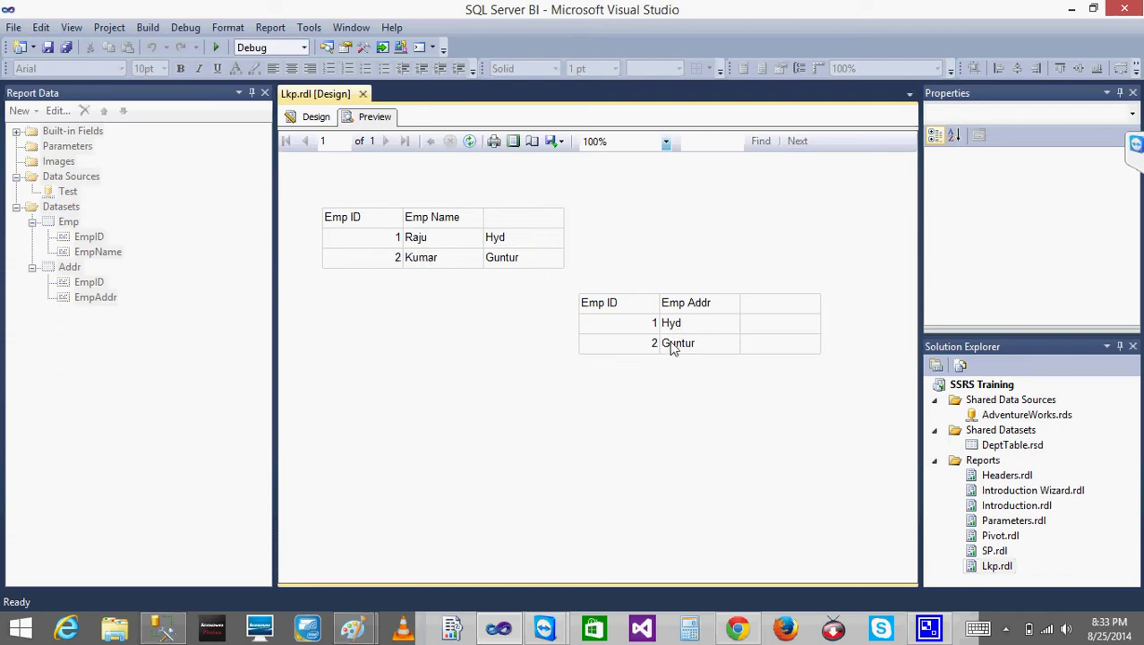
# Step: Enter "Address" as the header of the third column in the Emp table of the report design
pyautogui.click(309, 118)
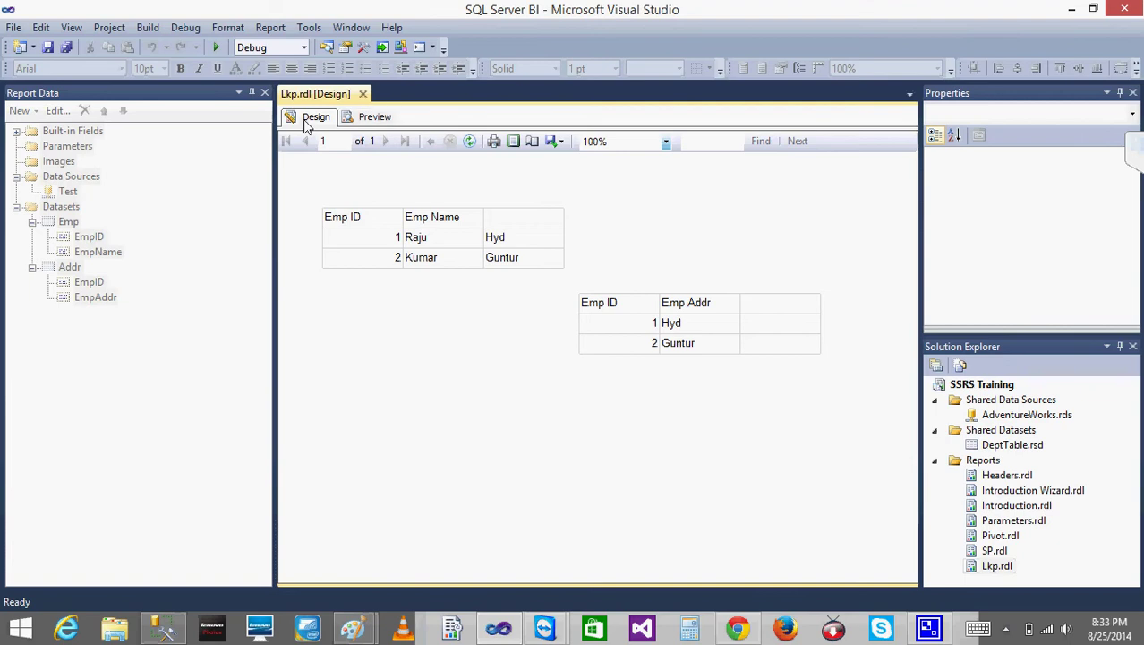
pyautogui.click(540, 215)
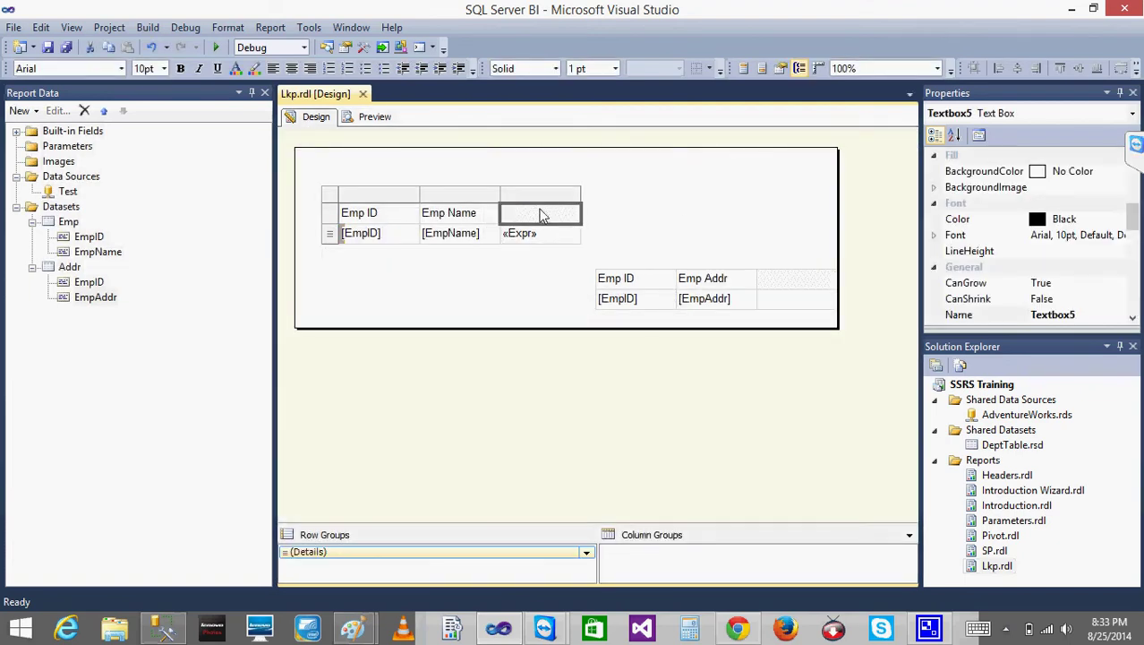
pyautogui.write('Address')
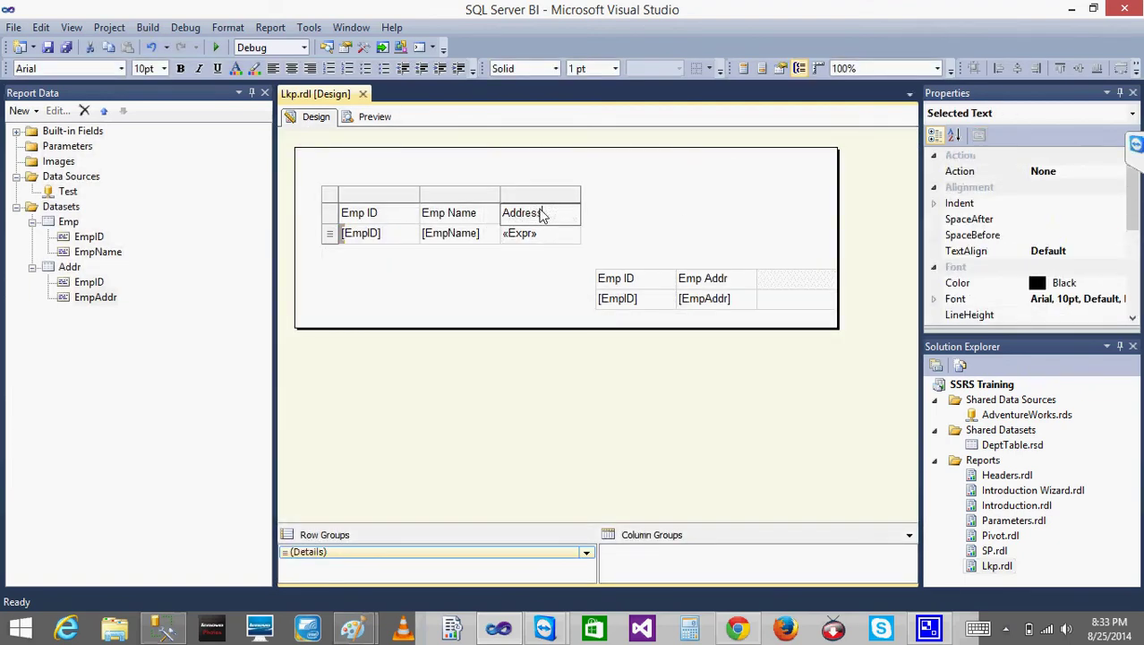
pyautogui.click(676, 230)
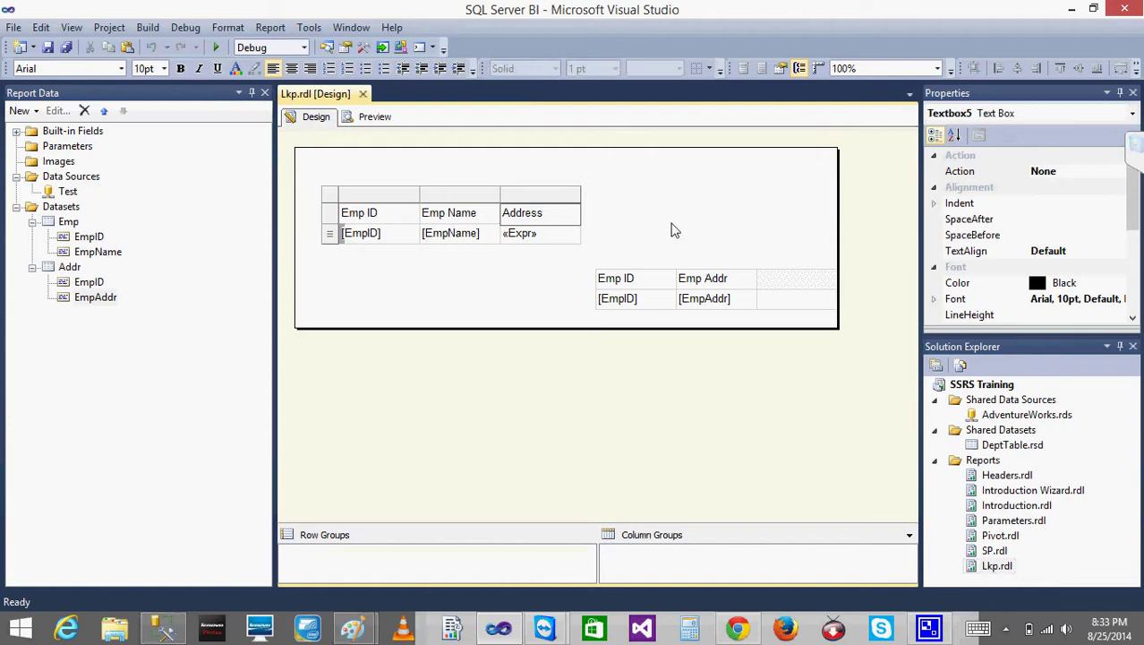
# Step: Delete the separate Emp ID and Emp Addr table, and check the remaining Emp table in the preview
pyautogui.click(640, 285)
pyautogui.rightClick(587, 260)
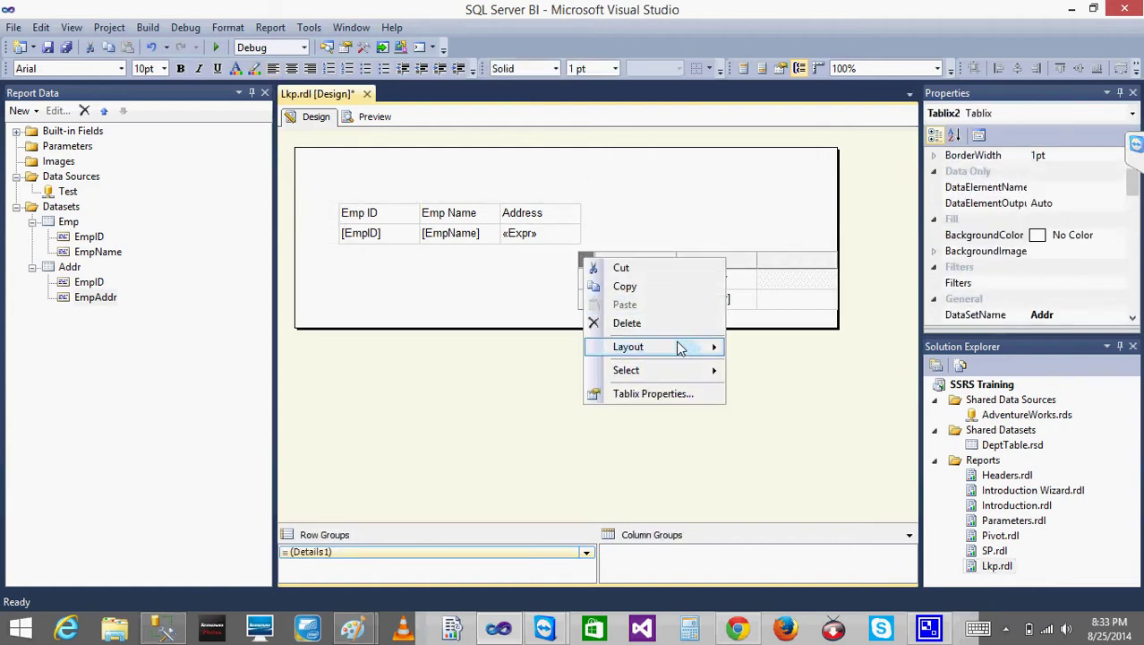
pyautogui.click(654, 324)
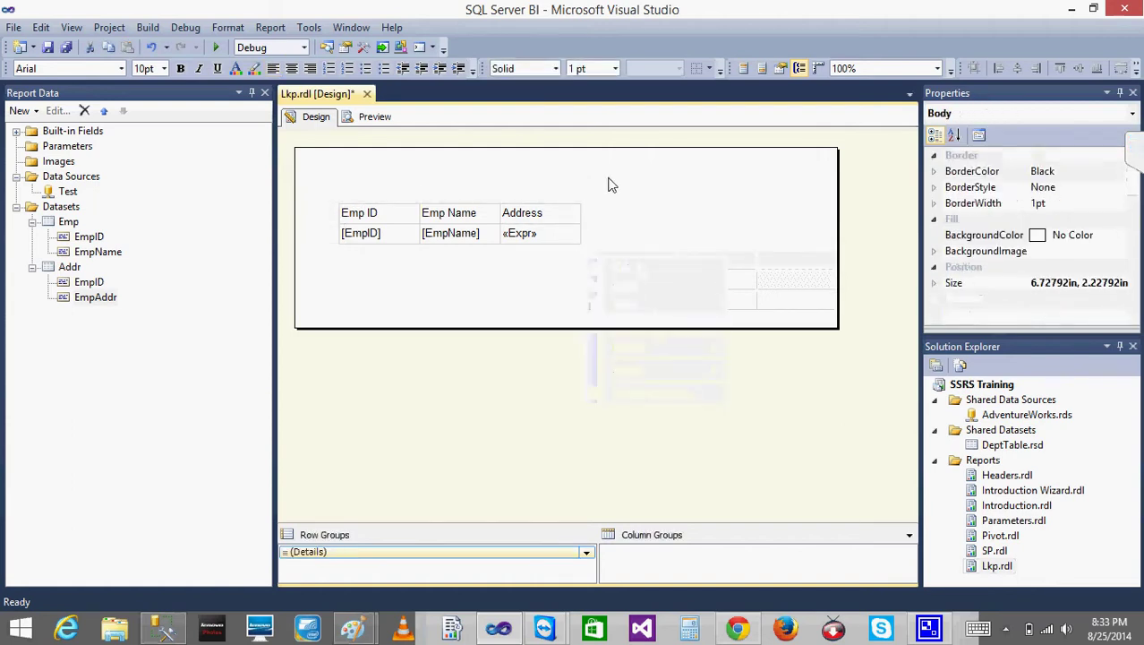
pyautogui.click(376, 119)
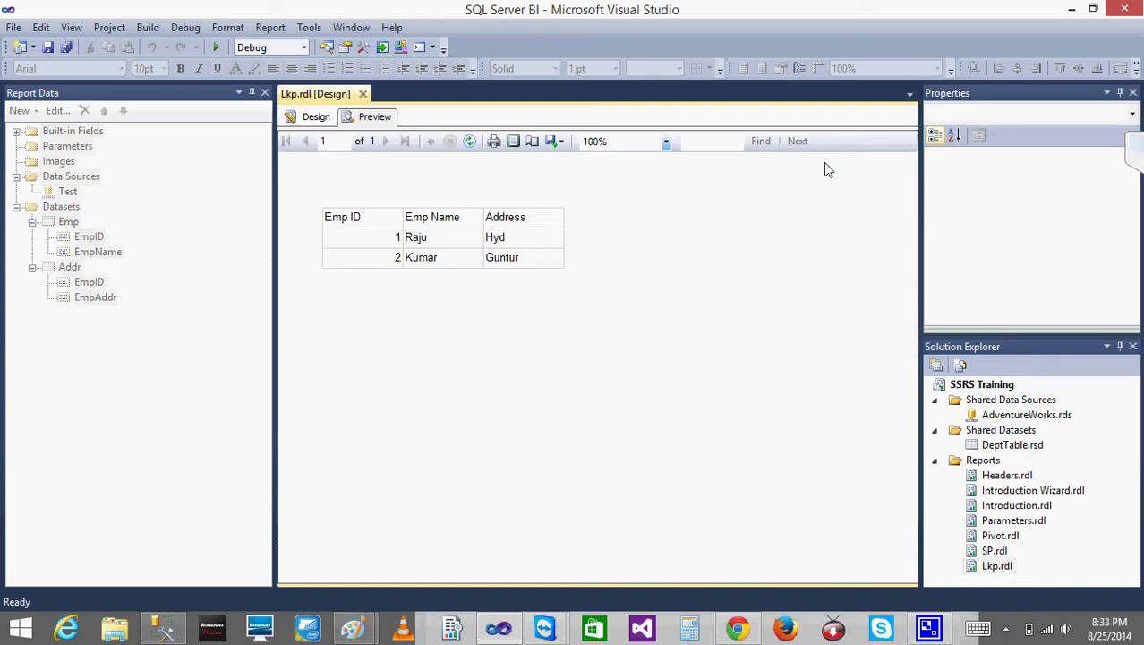
pyautogui.click(316, 118)
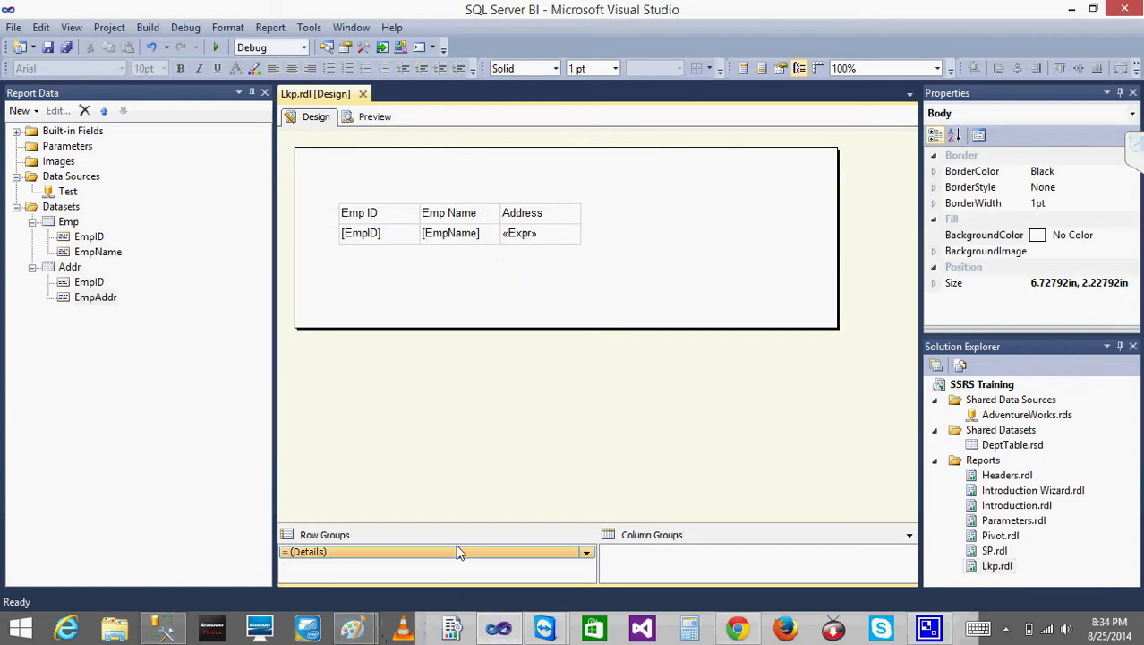
# Step: Switch to the Paint sketch, maximize it and handwrite a Lookup function with four comma-separated arguments below the existing notes
pyautogui.moveTo(354, 629)
pyautogui.click(439, 571)
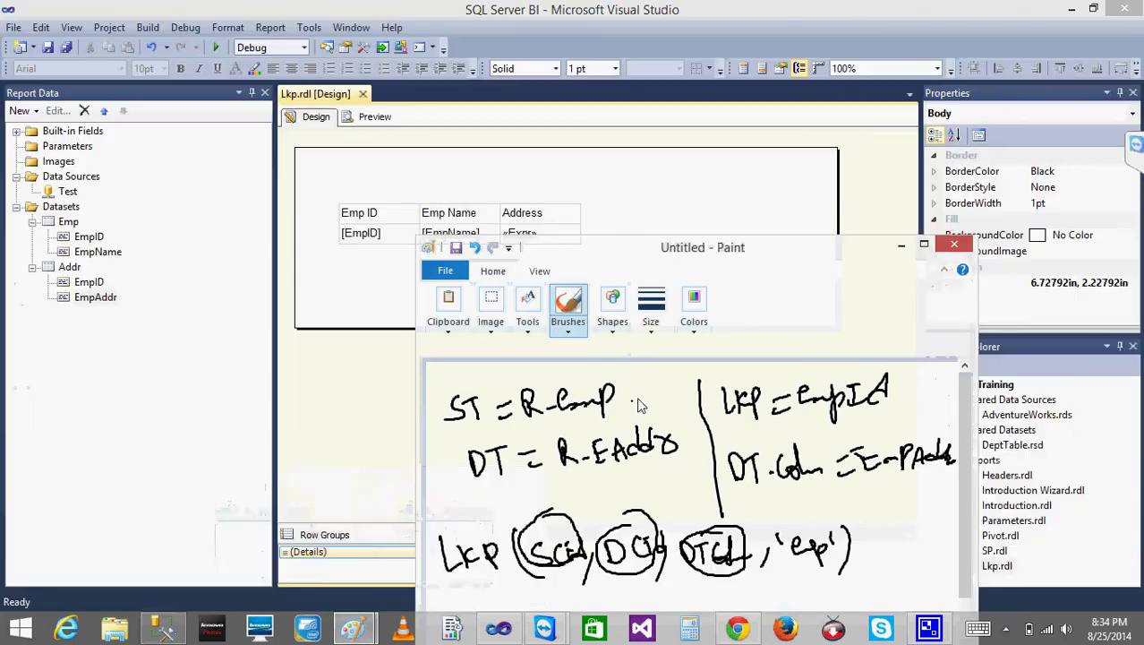
pyautogui.click(925, 245)
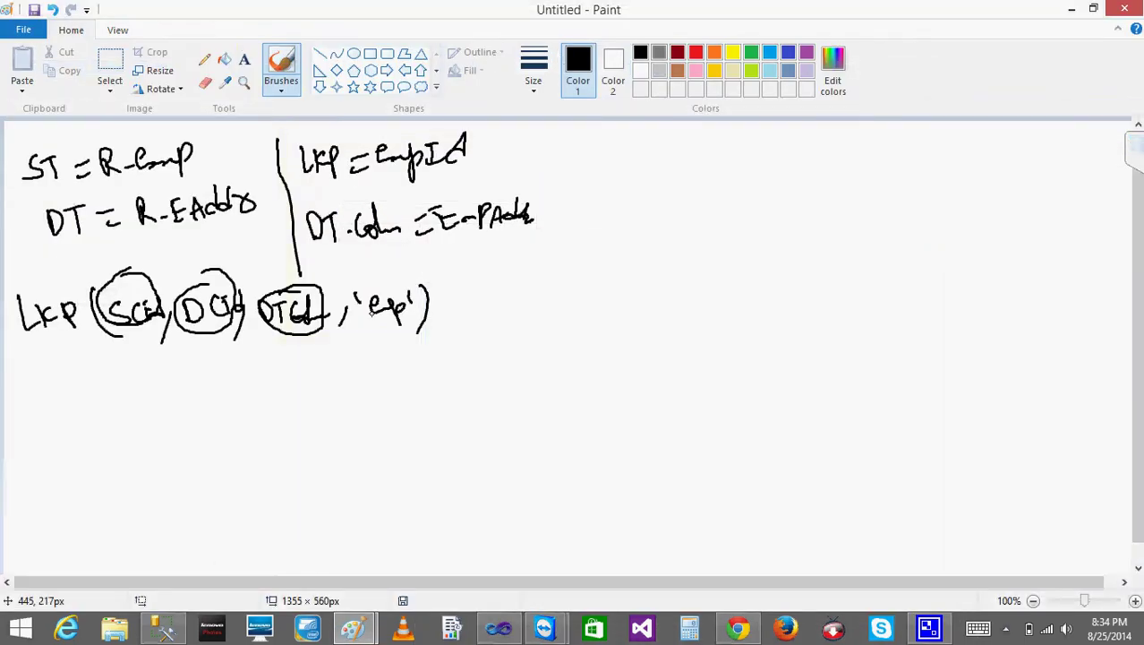
pyautogui.moveTo(313, 380)
pyautogui.mouseDown()
pyautogui.moveTo(349, 409)
pyautogui.moveTo(433, 382)
pyautogui.moveTo(462, 357)
pyautogui.moveTo(504, 419)
pyautogui.mouseUp()
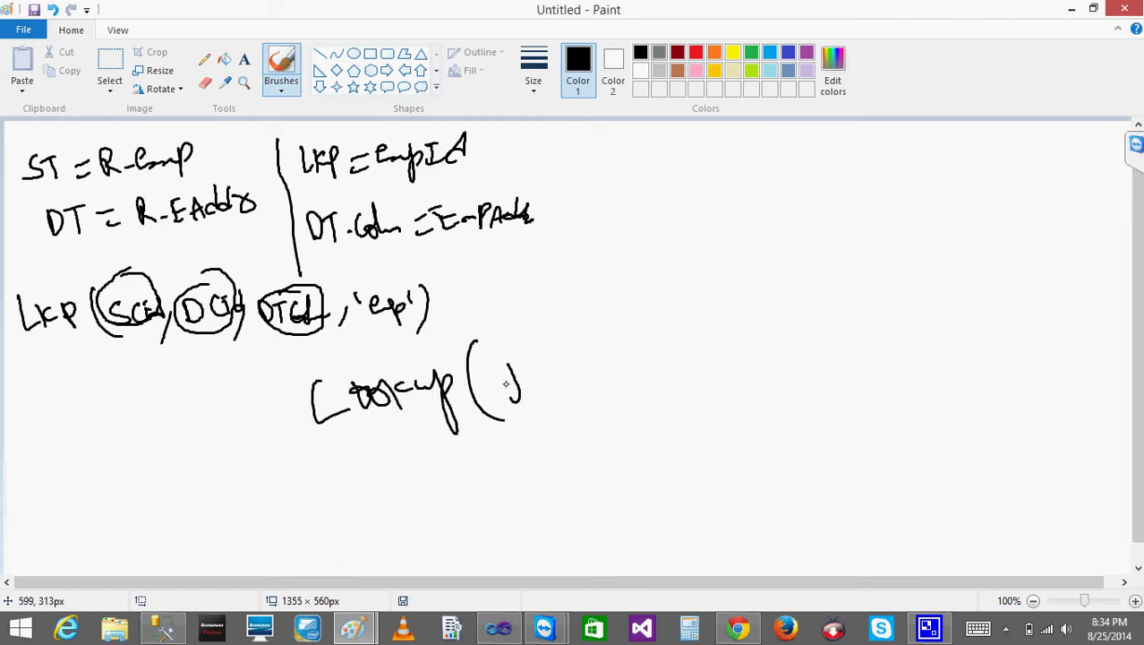
pyautogui.moveTo(617, 344); pyautogui.dragTo(638, 340)
pyautogui.moveTo(688, 372)
pyautogui.mouseDown()
pyautogui.moveTo(708, 348)
pyautogui.moveTo(797, 321)
pyautogui.moveTo(845, 335)
pyautogui.mouseUp()
pyautogui.moveTo(869, 231); pyautogui.dragTo(893, 336)
# Step: Annotate the handwritten Lookup with arrows below its name and arguments, circled S1 and D notes, and a ring linking f2 and f3 to the last argument
pyautogui.moveTo(381, 472); pyautogui.dragTo(414, 485)
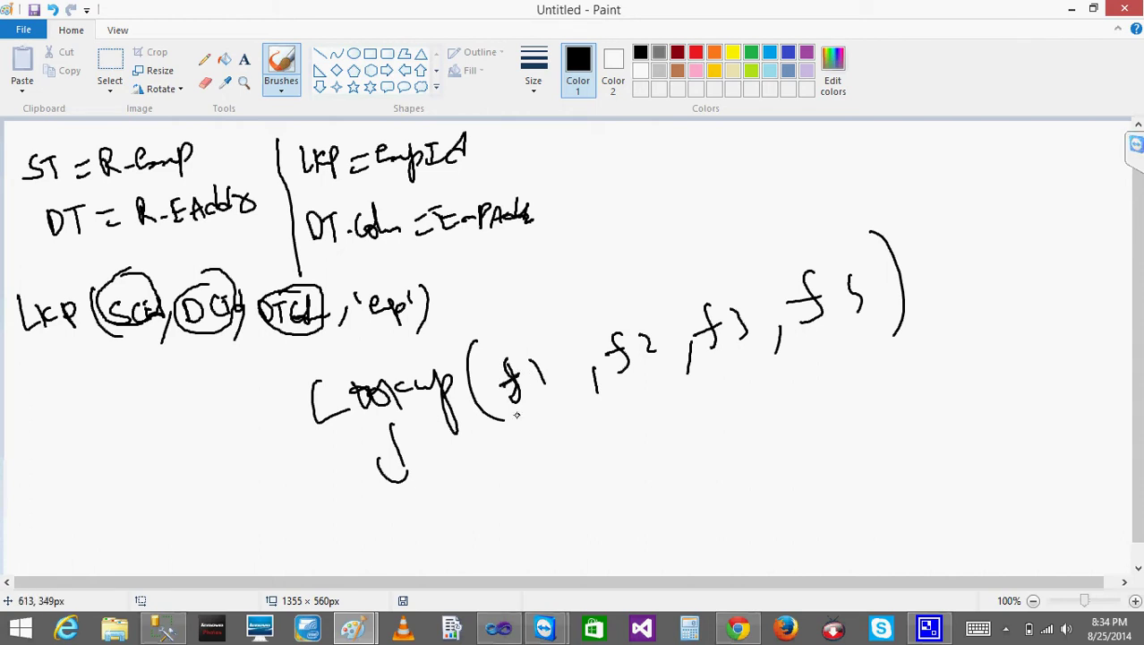
pyautogui.moveTo(511, 452)
pyautogui.mouseDown()
pyautogui.moveTo(537, 487)
pyautogui.moveTo(501, 519)
pyautogui.moveTo(554, 418)
pyautogui.mouseUp()
pyautogui.moveTo(615, 389)
pyautogui.mouseDown()
pyautogui.moveTo(641, 448)
pyautogui.moveTo(685, 465)
pyautogui.moveTo(662, 417)
pyautogui.mouseUp()
pyautogui.moveTo(733, 362)
pyautogui.mouseDown()
pyautogui.moveTo(754, 400)
pyautogui.moveTo(750, 460)
pyautogui.moveTo(758, 415)
pyautogui.mouseUp()
pyautogui.moveTo(849, 335); pyautogui.dragTo(878, 366)
pyautogui.moveTo(718, 362)
pyautogui.mouseDown()
pyautogui.moveTo(591, 391)
pyautogui.moveTo(743, 265)
pyautogui.moveTo(694, 364)
pyautogui.mouseUp()
pyautogui.moveTo(740, 277); pyautogui.dragTo(822, 240)
pyautogui.moveTo(807, 258)
pyautogui.mouseDown()
pyautogui.moveTo(822, 240)
pyautogui.moveTo(848, 251)
pyautogui.mouseUp()
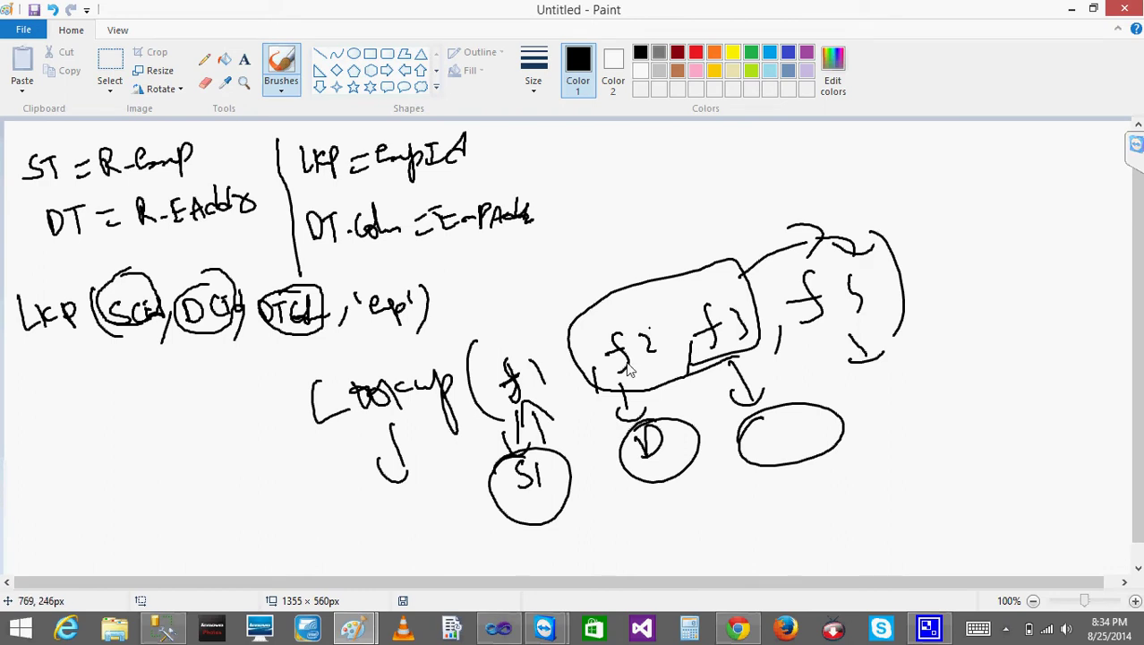
# Step: Switch back to Visual Studio and review the source, destination and scope arguments of the Address cell's Lookup expression, leaving it unedited
pyautogui.click(499, 630)
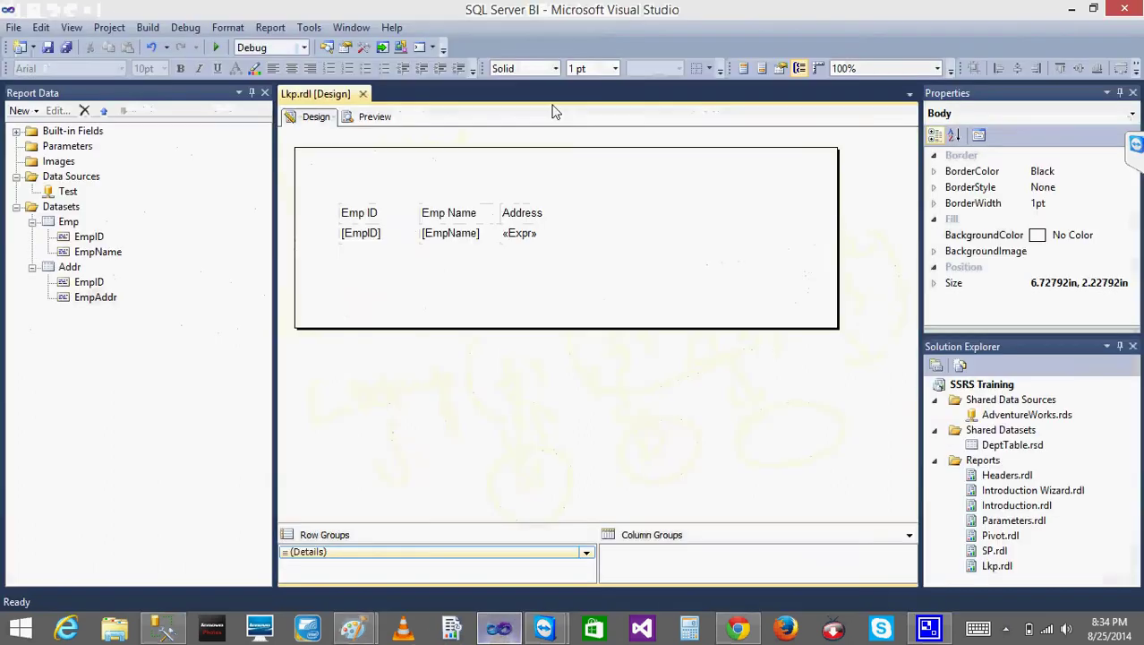
pyautogui.click(562, 234)
pyautogui.rightClick(554, 235)
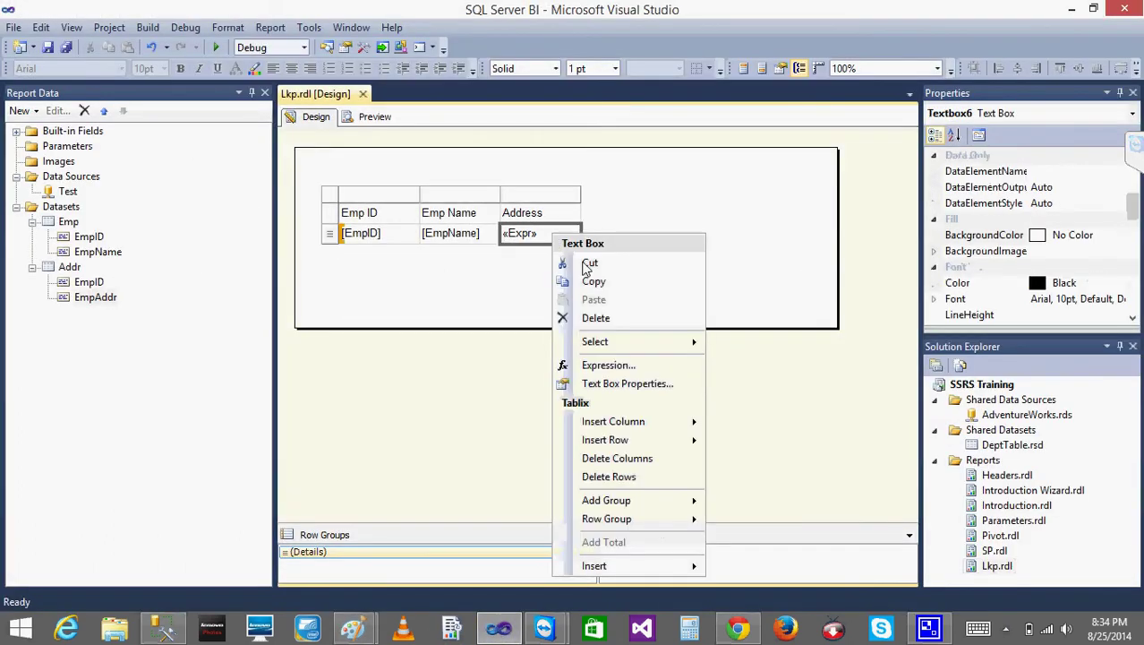
pyautogui.click(604, 367)
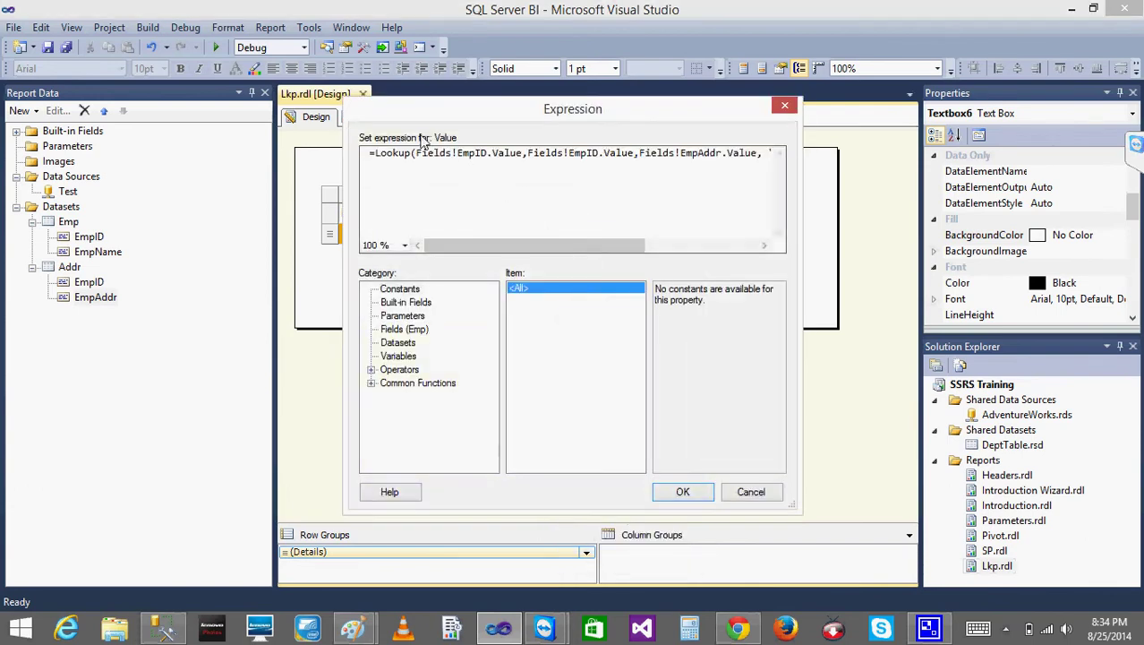
pyautogui.moveTo(416, 154); pyautogui.dragTo(523, 156)
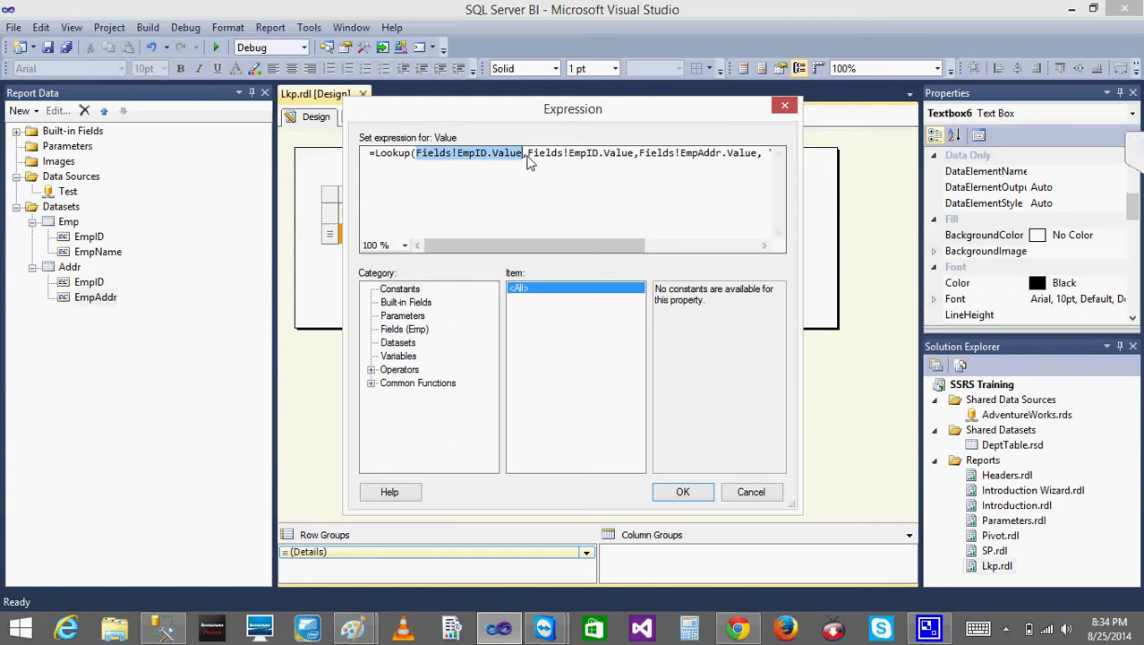
pyautogui.click(528, 157)
pyautogui.moveTo(529, 158); pyautogui.dragTo(760, 166)
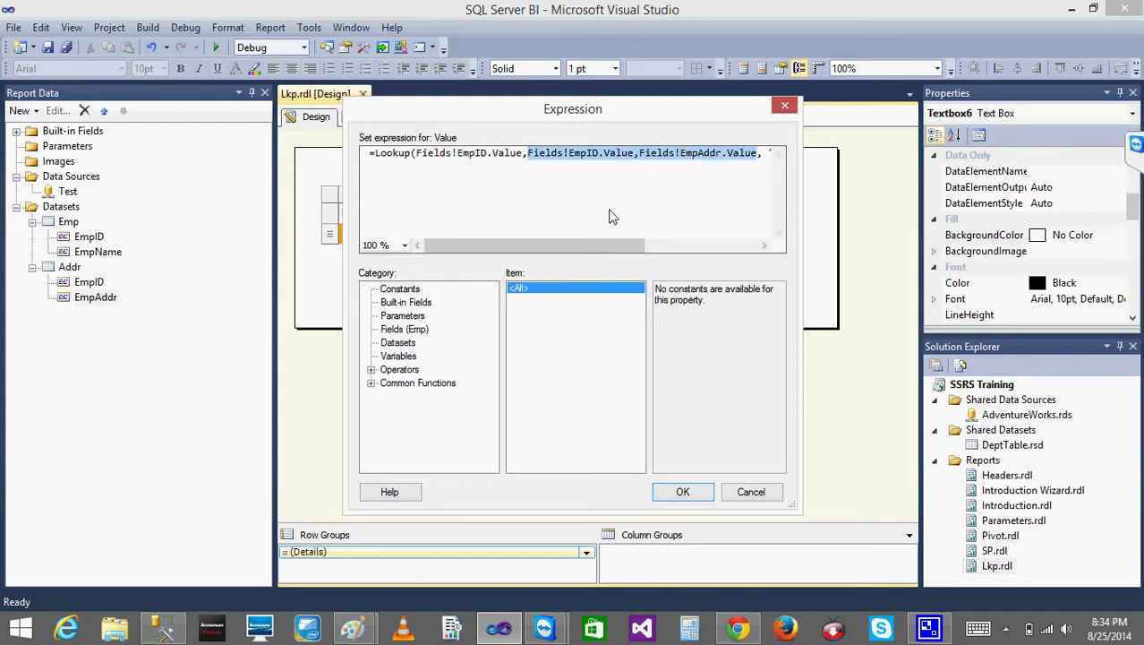
pyautogui.moveTo(573, 246); pyautogui.dragTo(639, 257)
pyautogui.moveTo(643, 152); pyautogui.dragTo(682, 153)
pyautogui.click(750, 491)
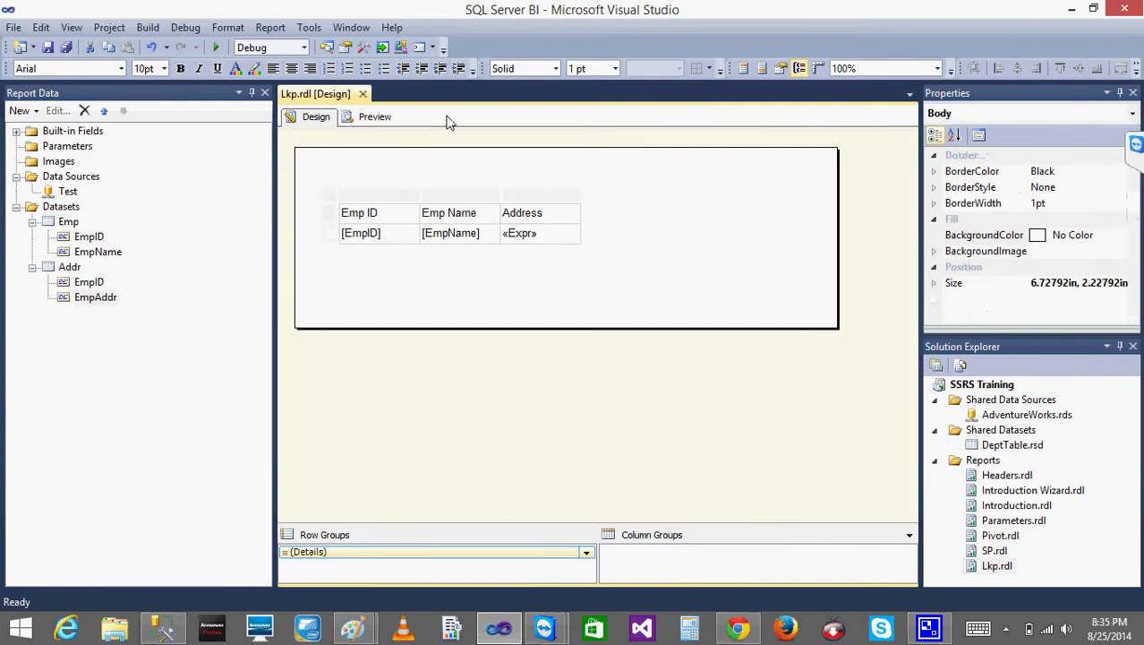
# Step: Preview Lkp.rdl once more with its Address column and return to the report design
pyautogui.click(371, 117)
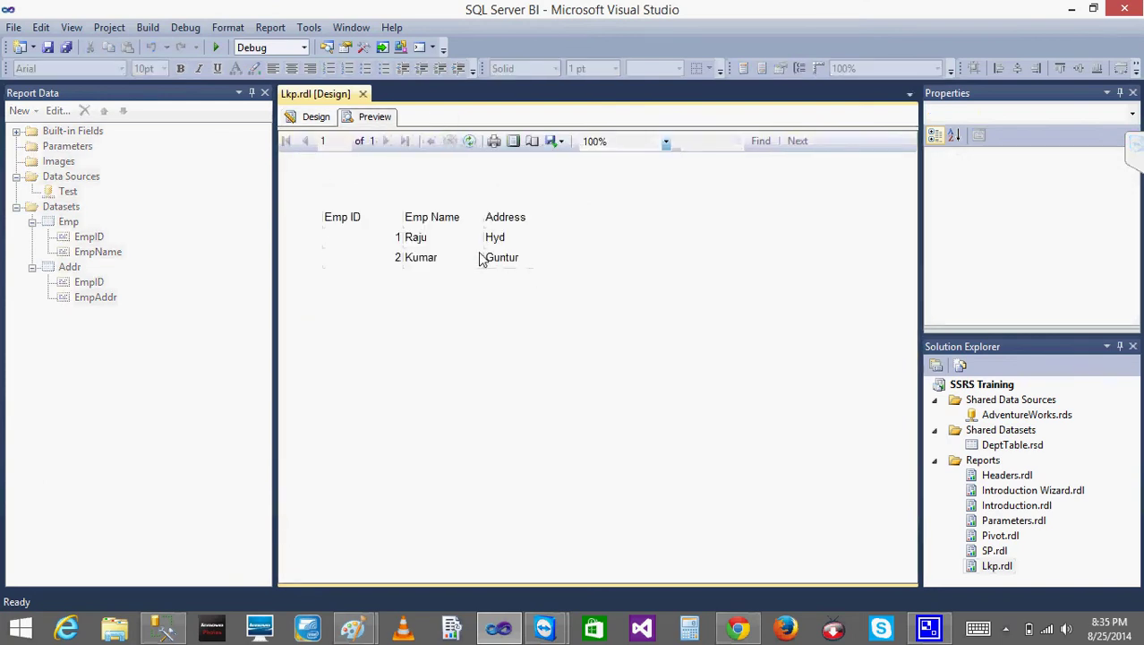
pyautogui.click(313, 117)
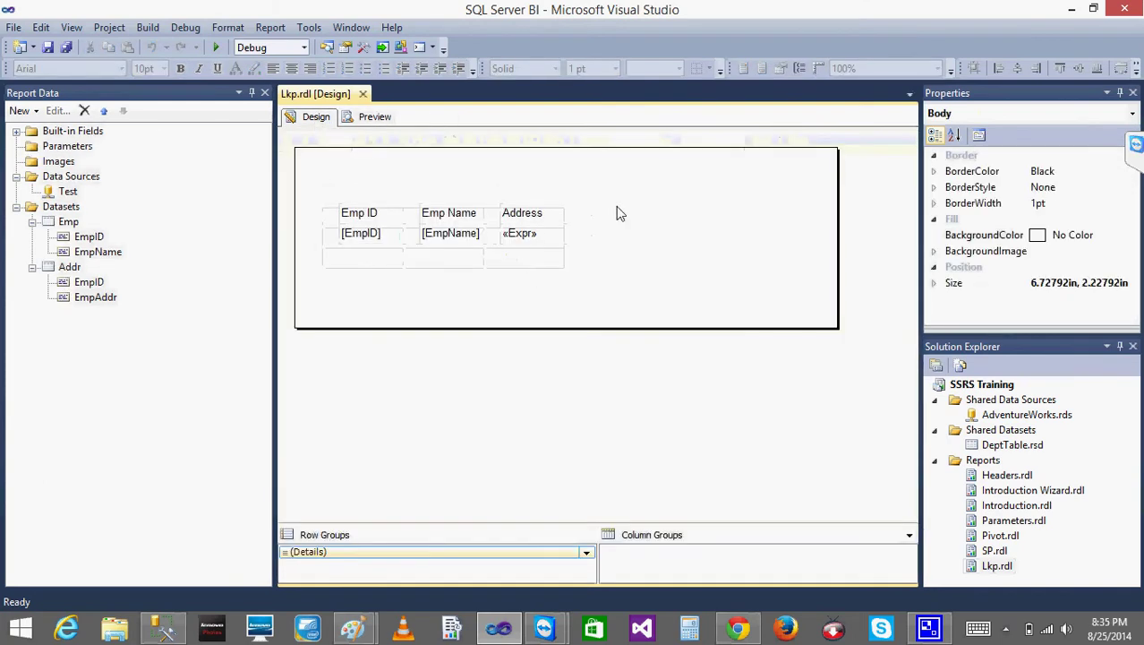
pyautogui.click(541, 215)
pyautogui.click(555, 269)
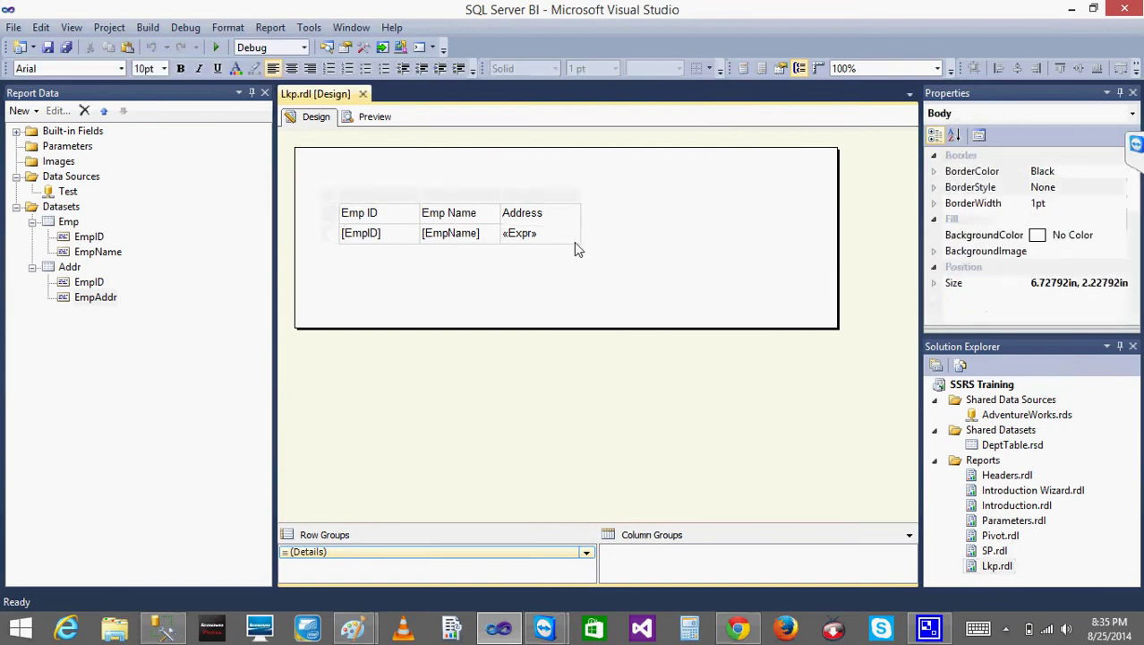
pyautogui.click(555, 208)
pyautogui.click(549, 193)
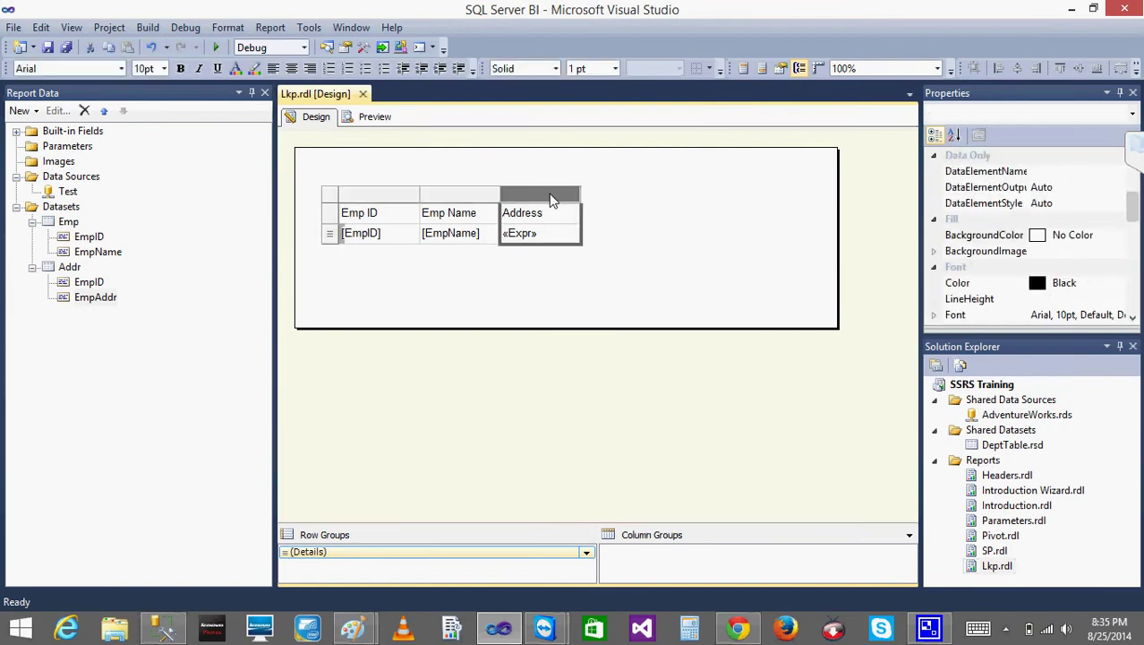
pyautogui.rightClick(552, 198)
pyautogui.moveTo(618, 204)
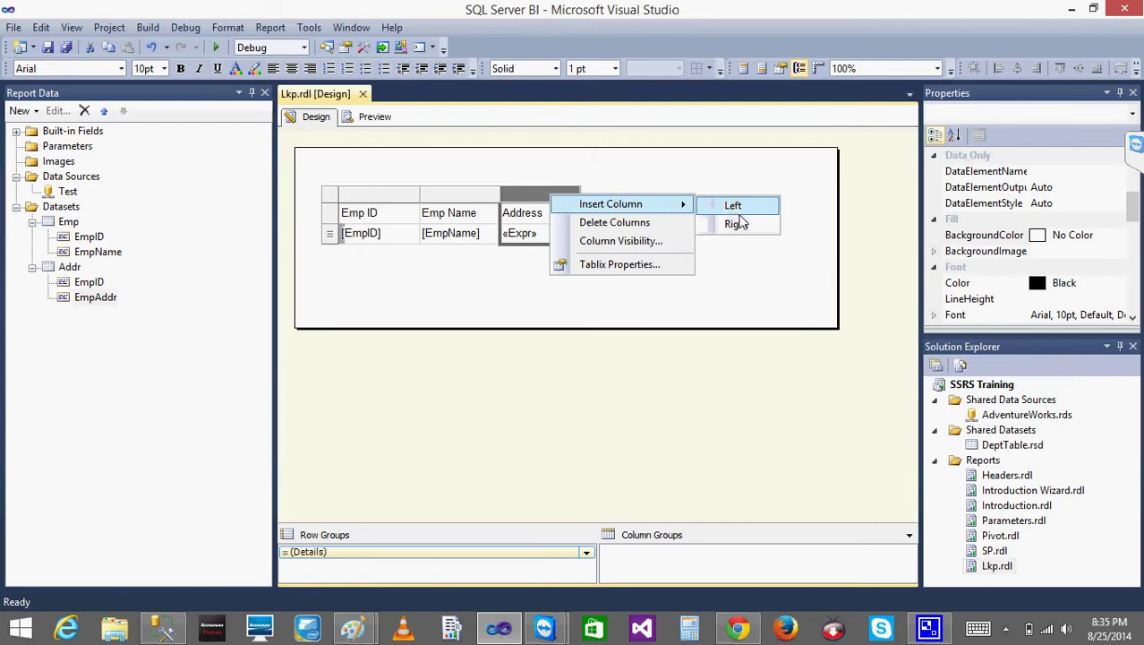
pyautogui.click(706, 149)
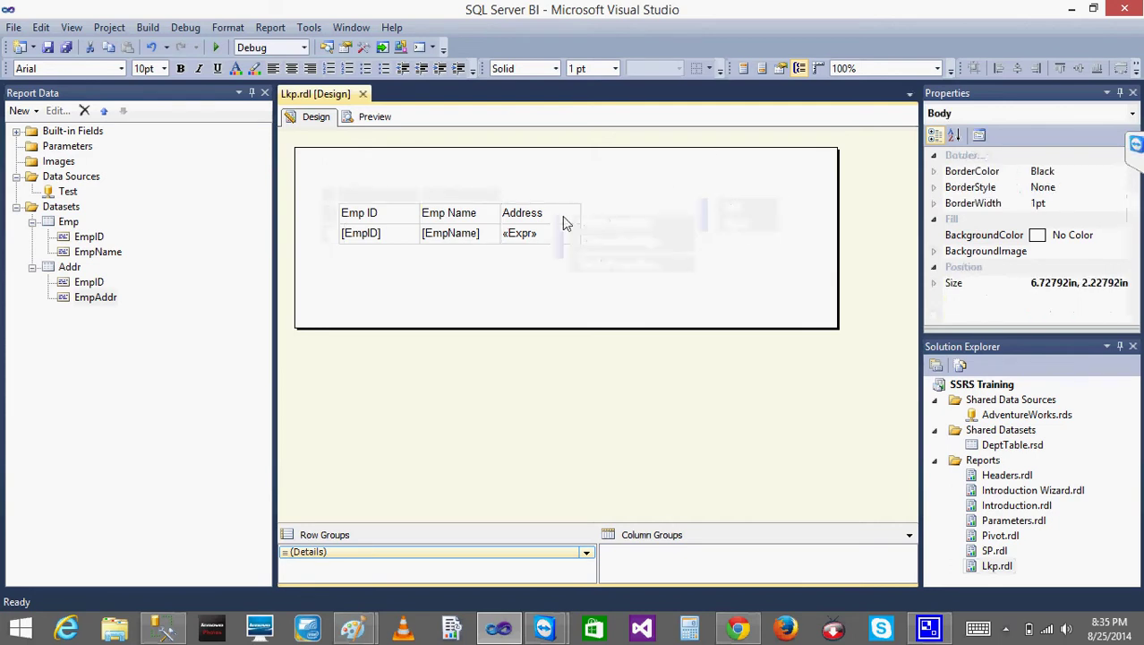
# Step: Review the Address cell's Lookup expression without editing it, preview the report, and return to the design
pyautogui.rightClick(532, 236)
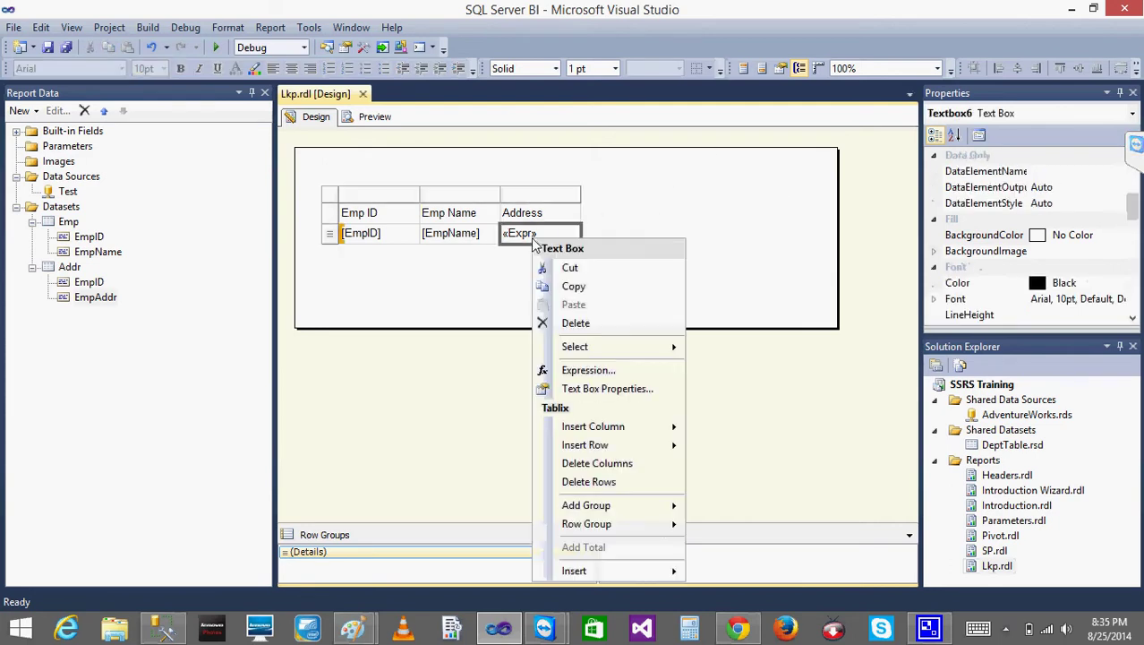
pyautogui.click(596, 370)
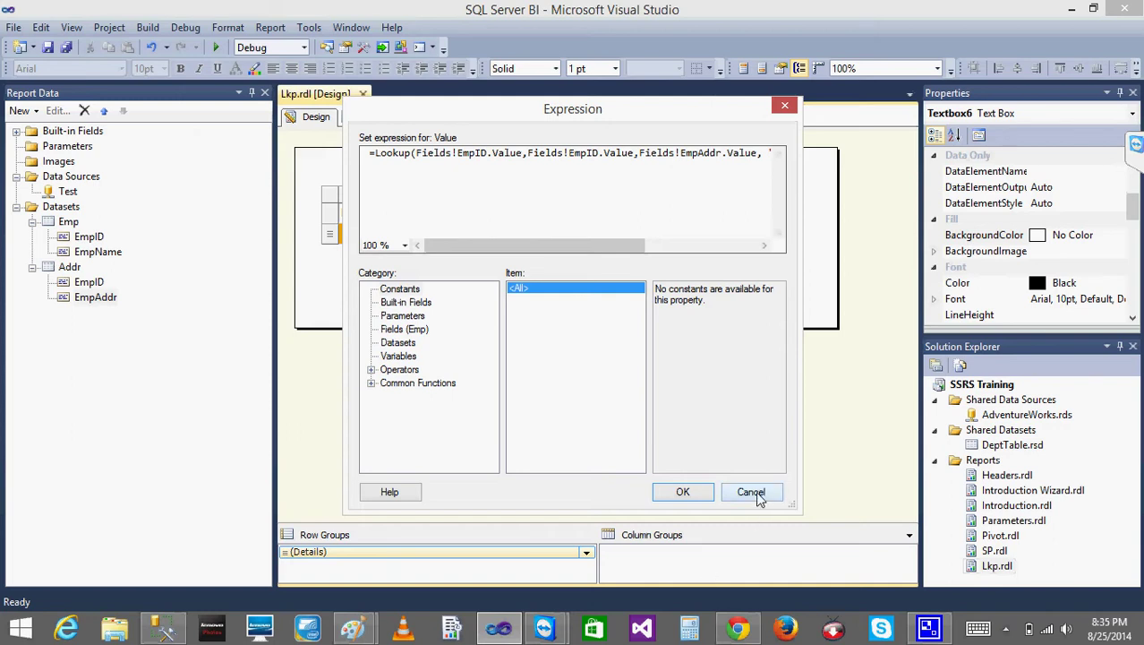
pyautogui.click(752, 492)
pyautogui.click(373, 121)
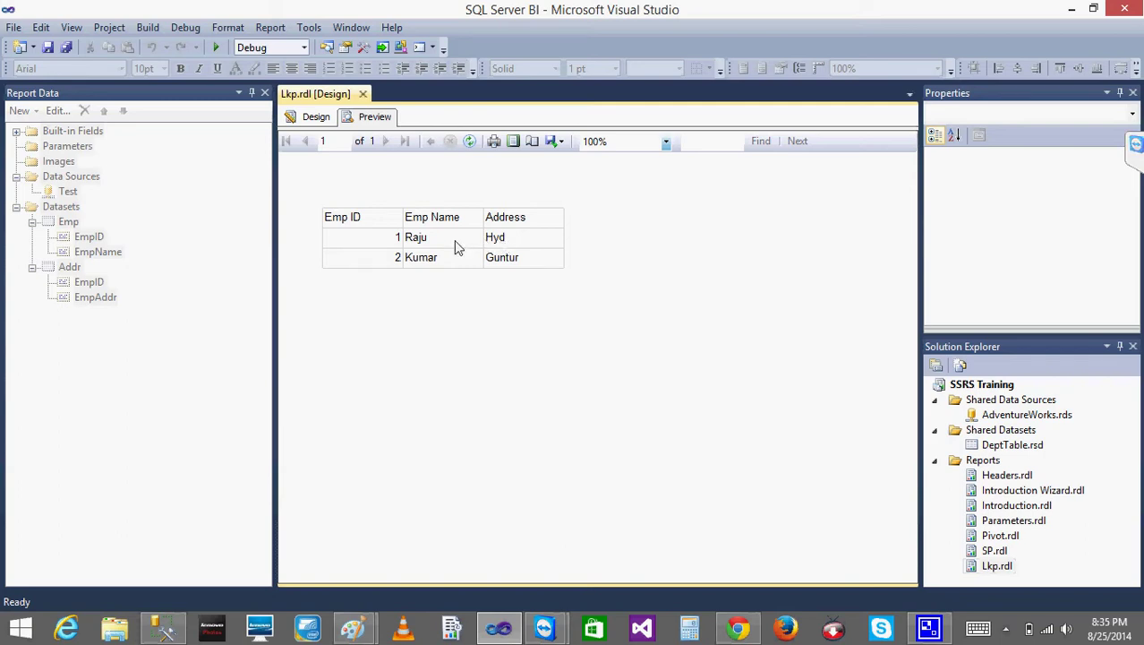
pyautogui.click(314, 117)
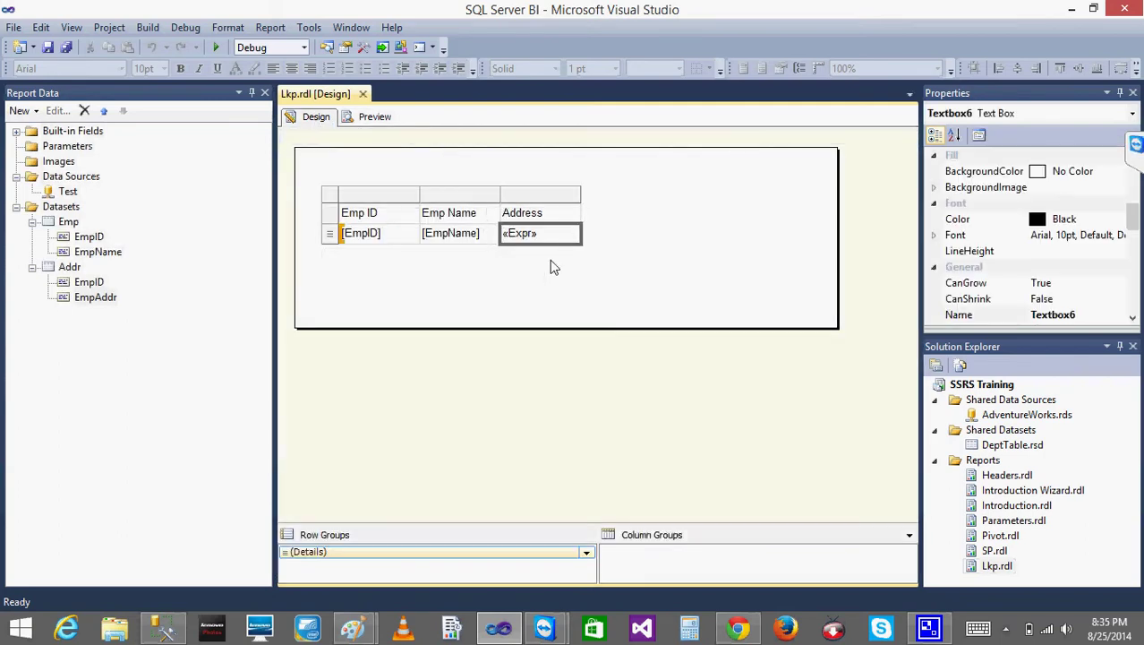
# Step: Insert a new column to the right of the Address column in the report table
pyautogui.click(552, 267)
pyautogui.click(529, 211)
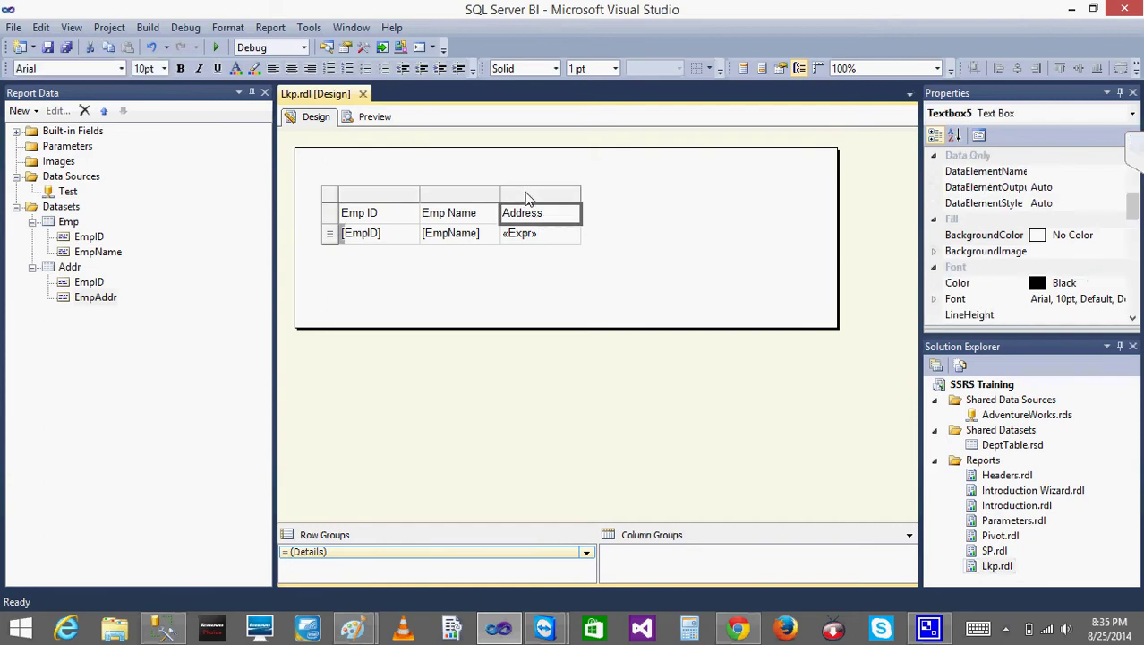
pyautogui.click(528, 195)
pyautogui.rightClick(527, 197)
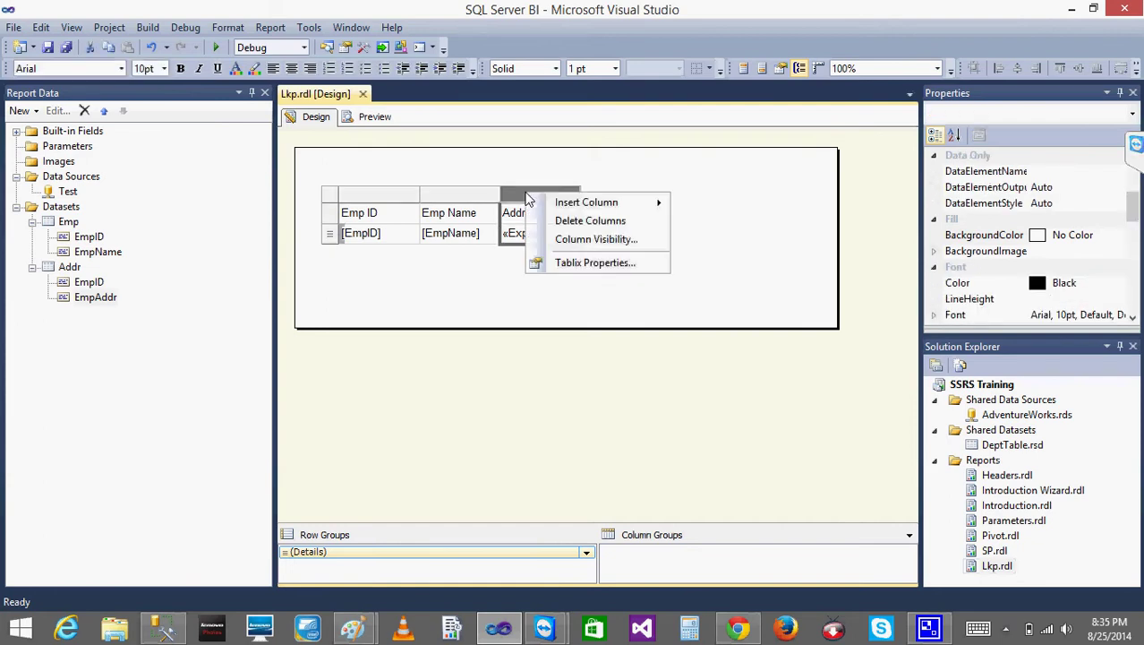
pyautogui.moveTo(578, 208)
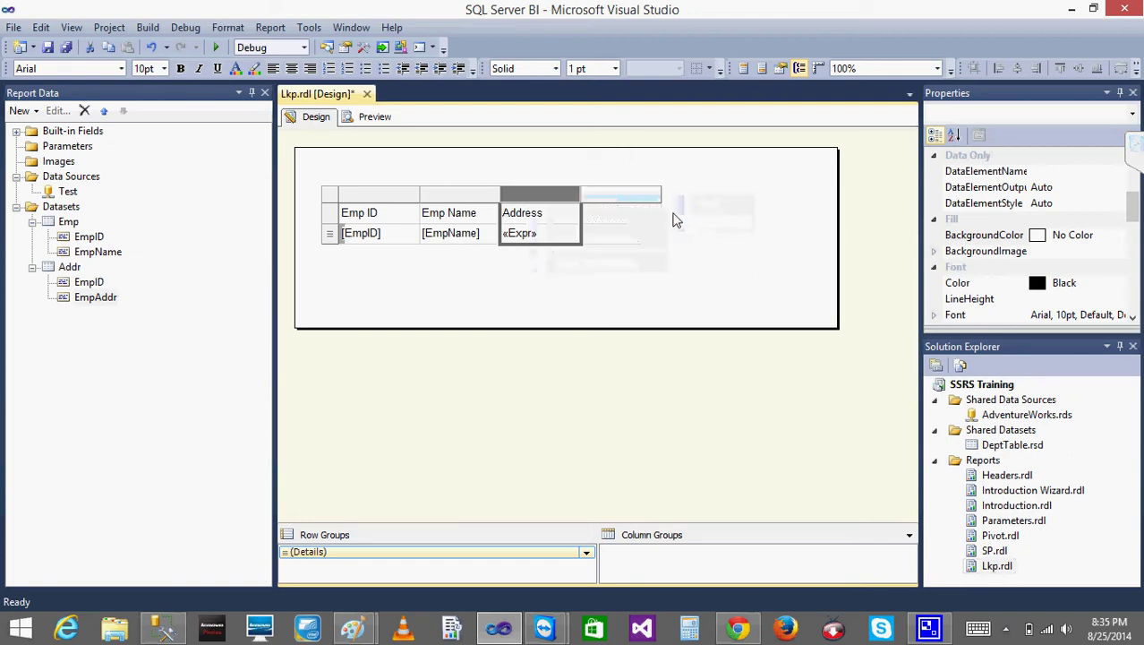
# Step: Head the new column "Name and Address" and widen it so the heading fits on one line
pyautogui.click(629, 213)
pyautogui.write('Name ')
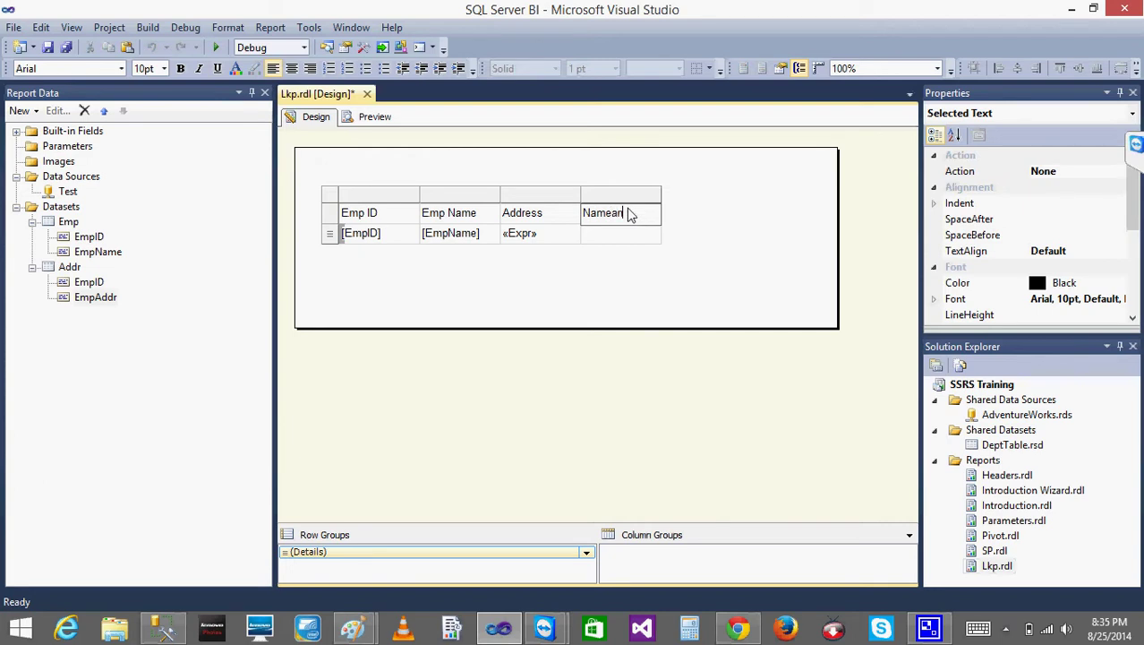
pyautogui.write('a')
pyautogui.press('BackSpace')
pyautogui.write('and Address')
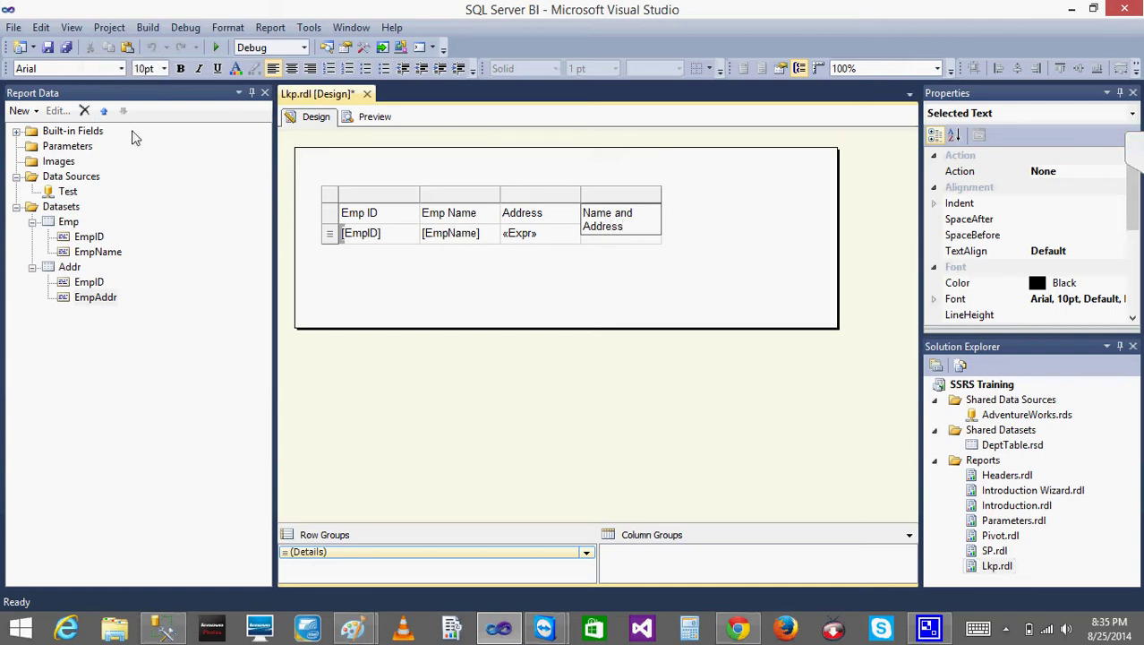
pyautogui.click(573, 320)
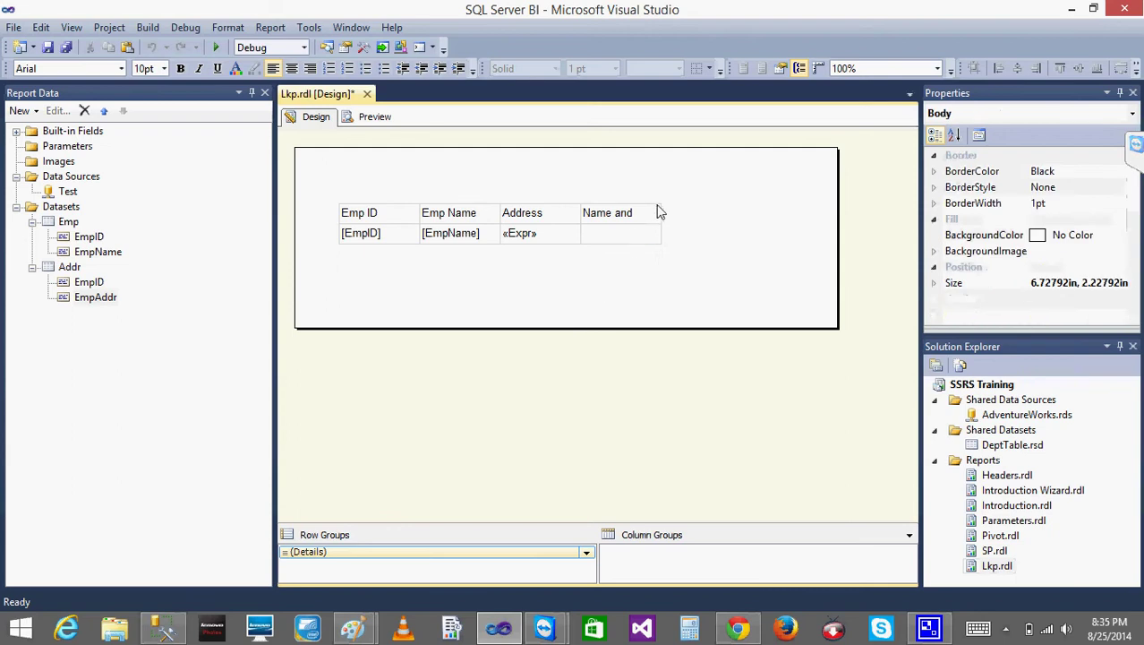
pyautogui.doubleClick(639, 221)
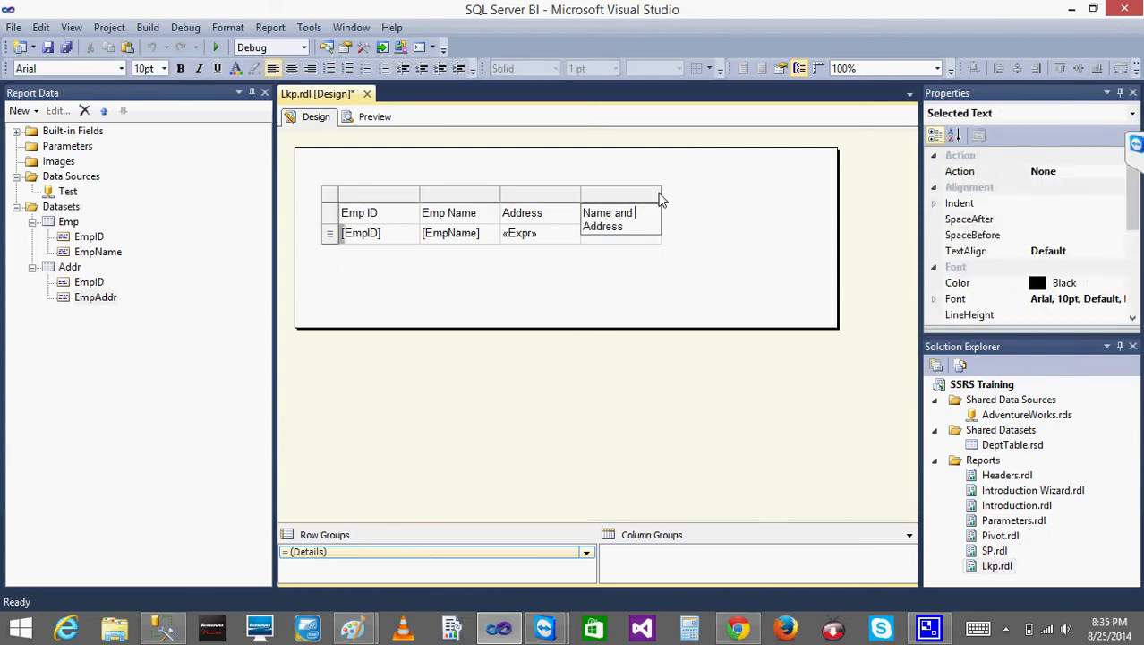
pyautogui.moveTo(661, 198); pyautogui.dragTo(731, 198)
pyautogui.click(574, 269)
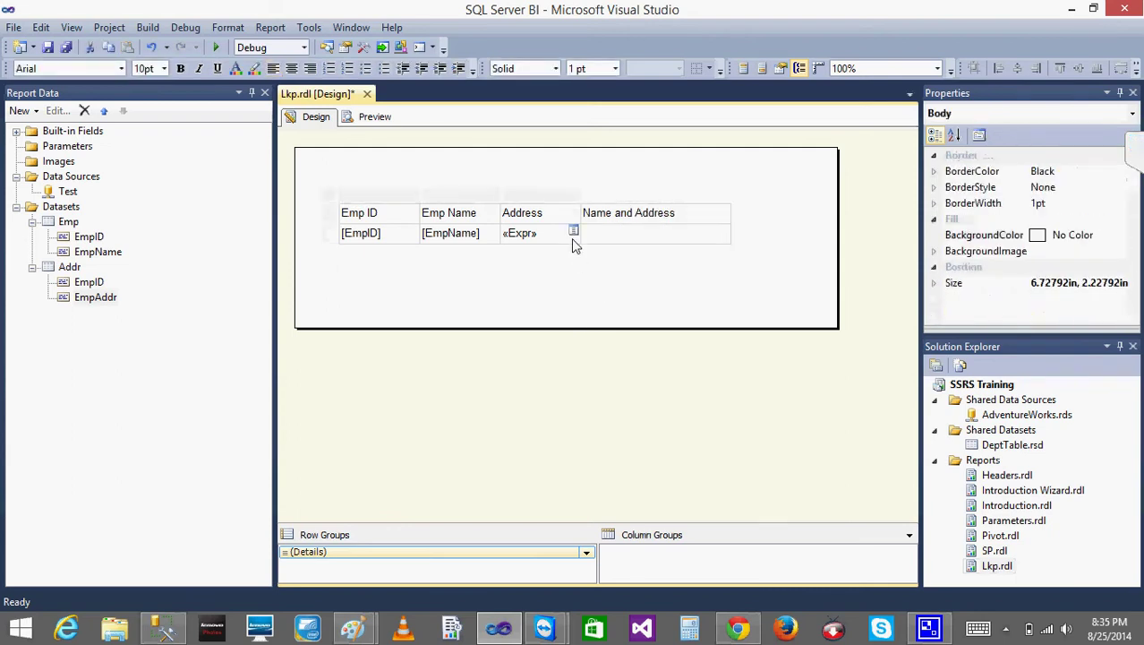
pyautogui.click(552, 239)
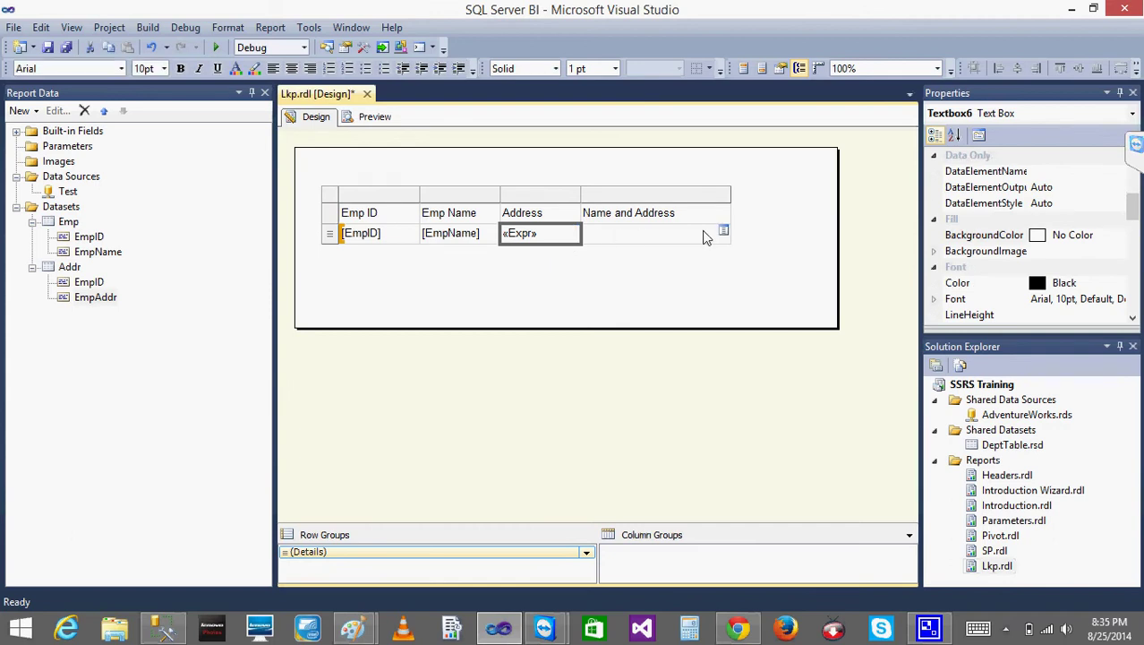
pyautogui.rightClick(653, 242)
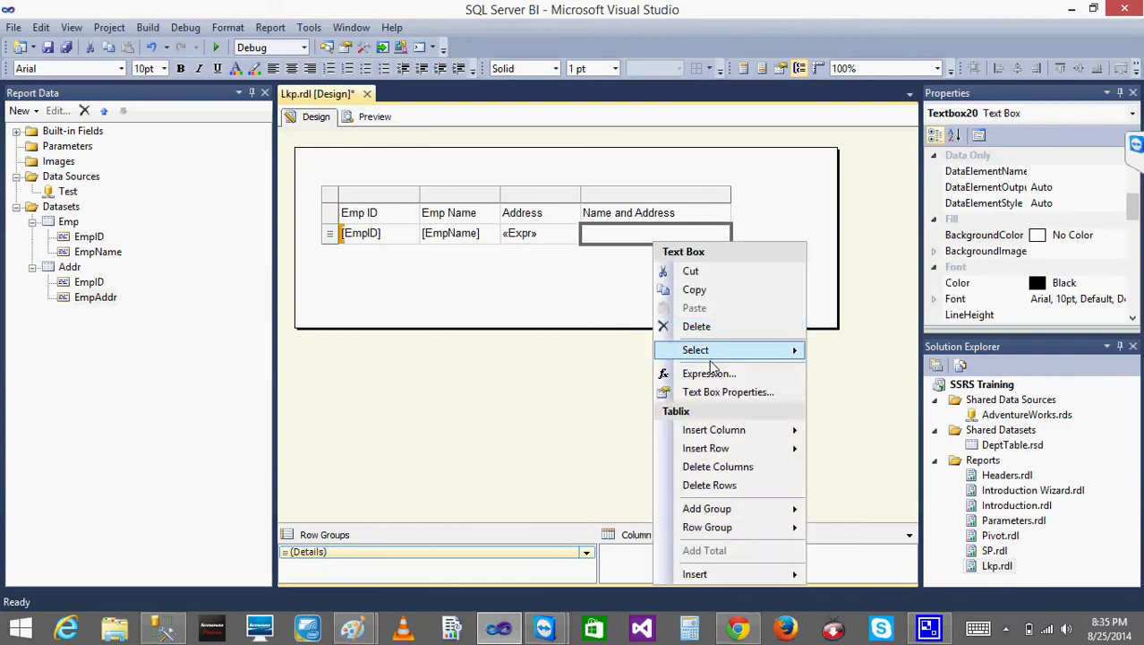
pyautogui.click(529, 292)
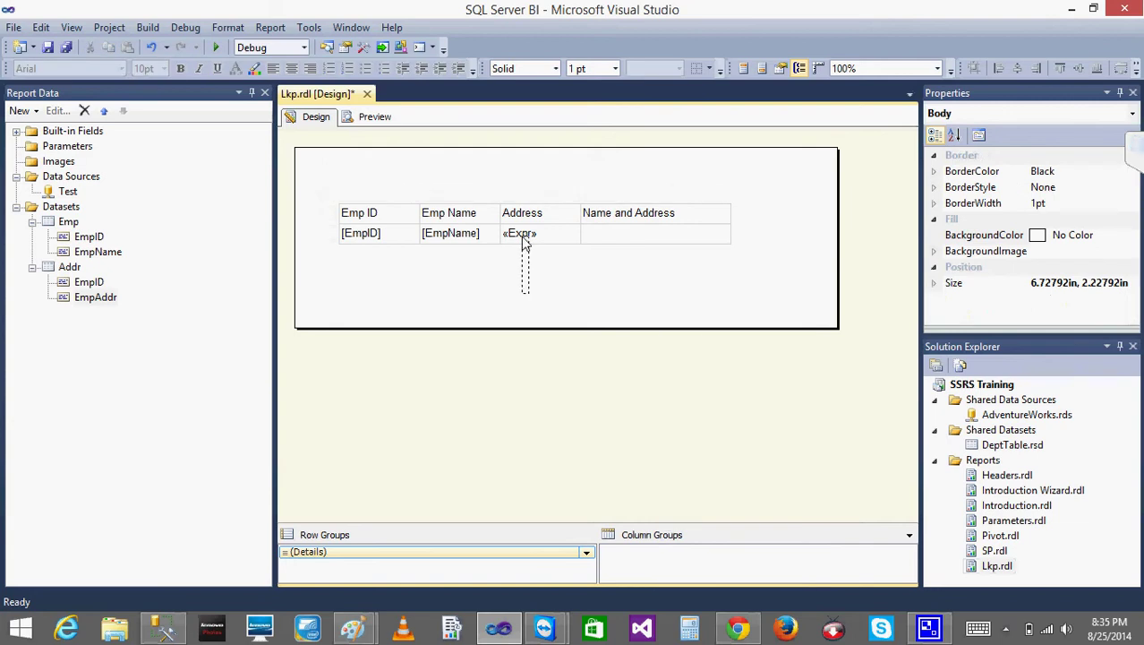
# Step: Copy the Lookup call without its equals sign from the Address cell's expression, and leave that expression unedited
pyautogui.click(526, 243)
pyautogui.rightClick(526, 246)
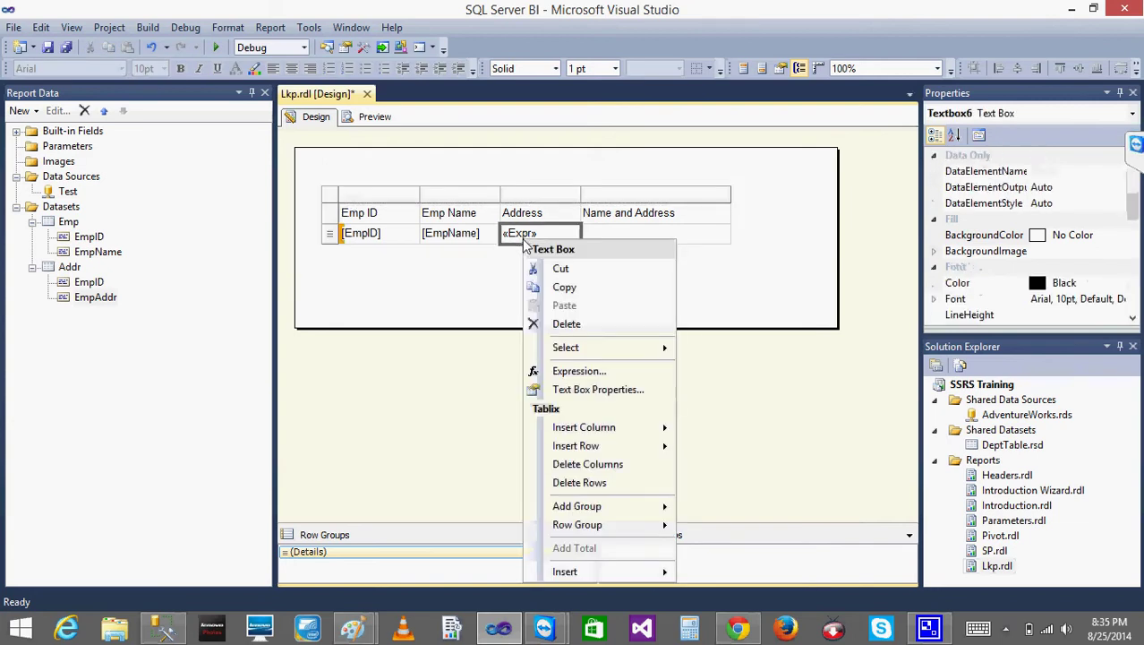
pyautogui.click(602, 375)
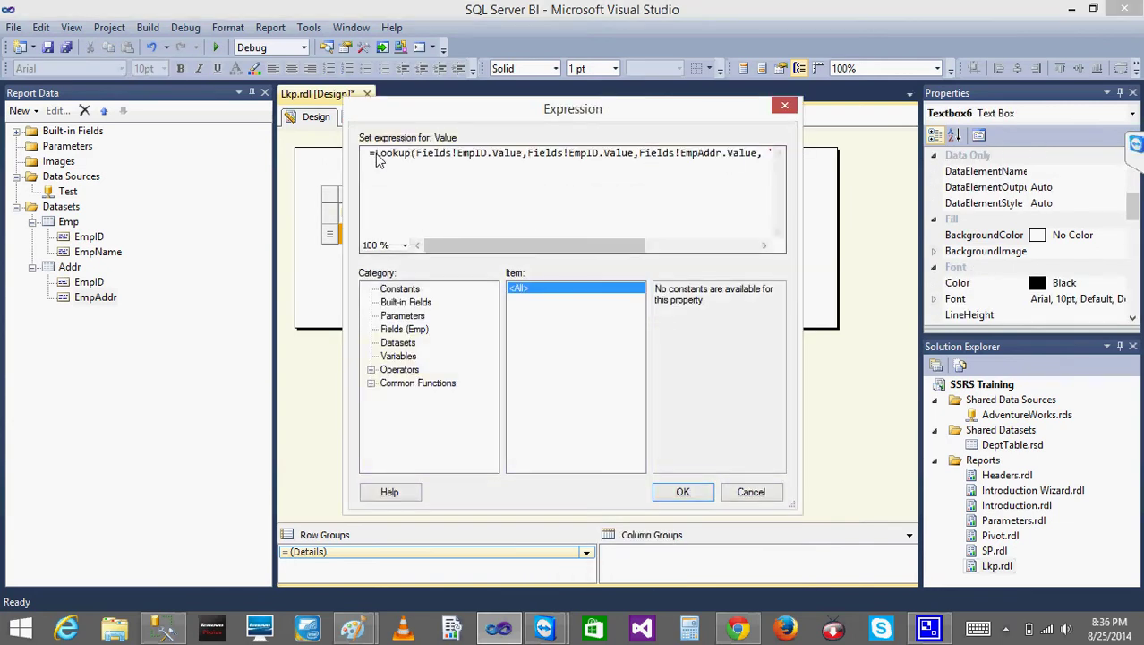
pyautogui.moveTo(377, 157); pyautogui.dragTo(833, 179)
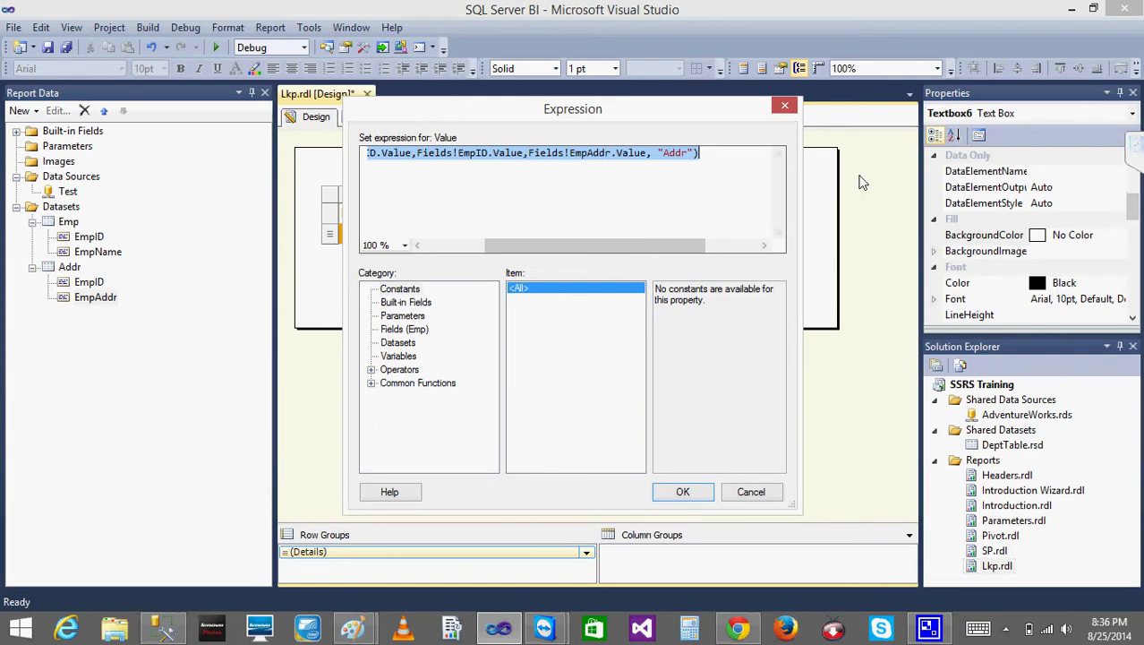
pyautogui.click(751, 492)
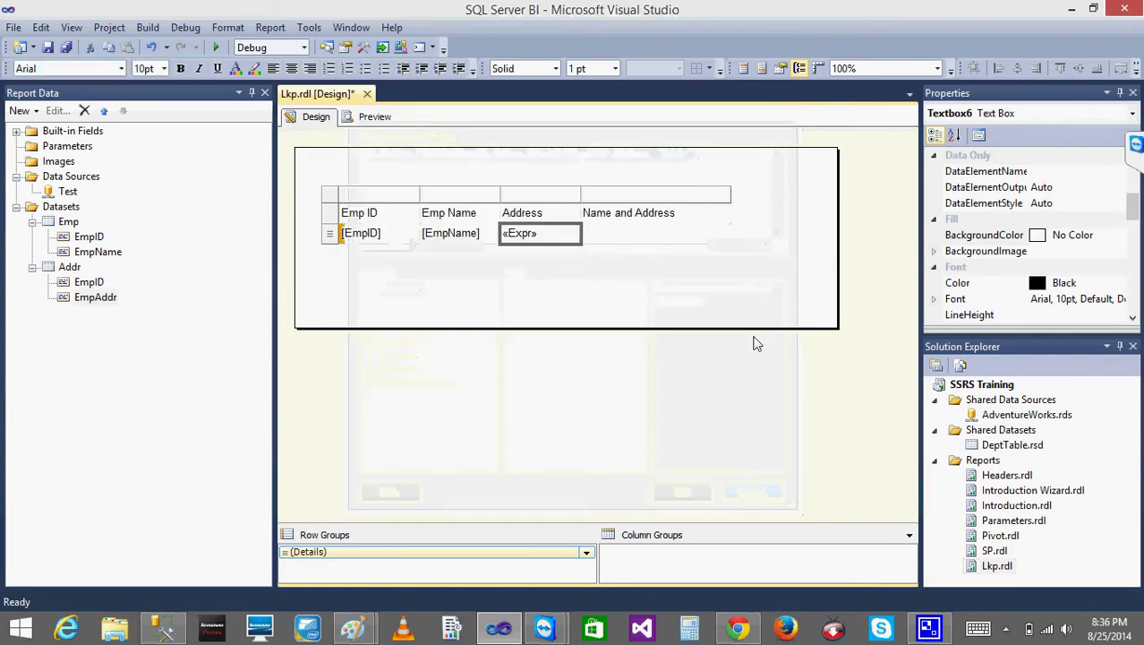
# Step: Start an expression for the Name and Address detail cell with the Emp dataset's First(EmpName) value
pyautogui.rightClick(652, 243)
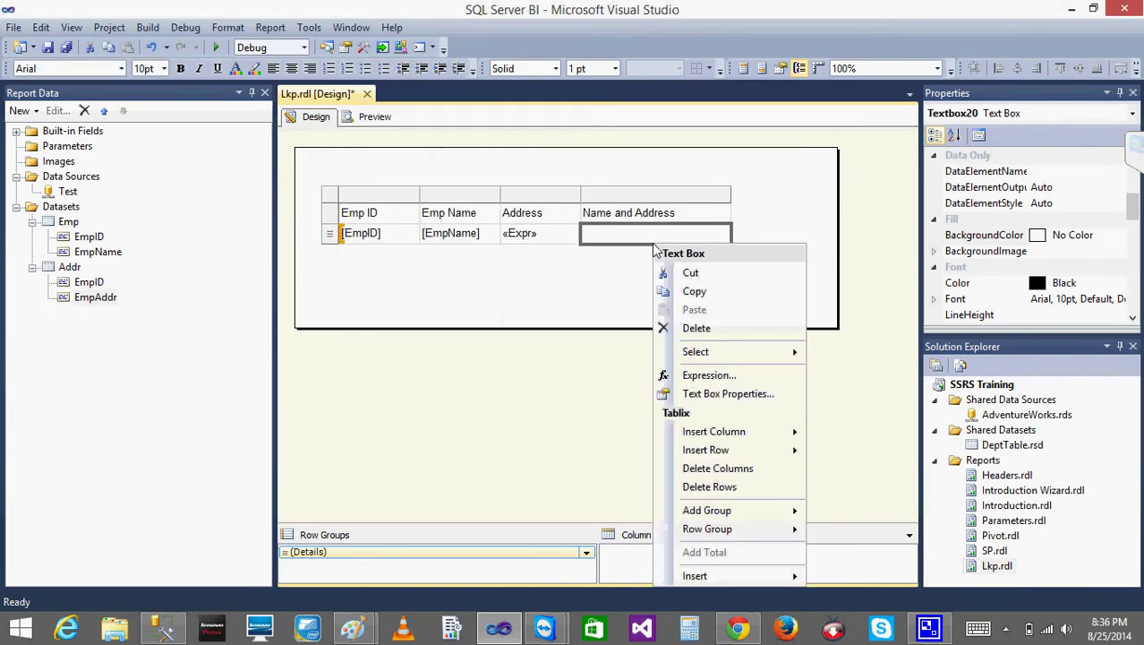
pyautogui.click(711, 376)
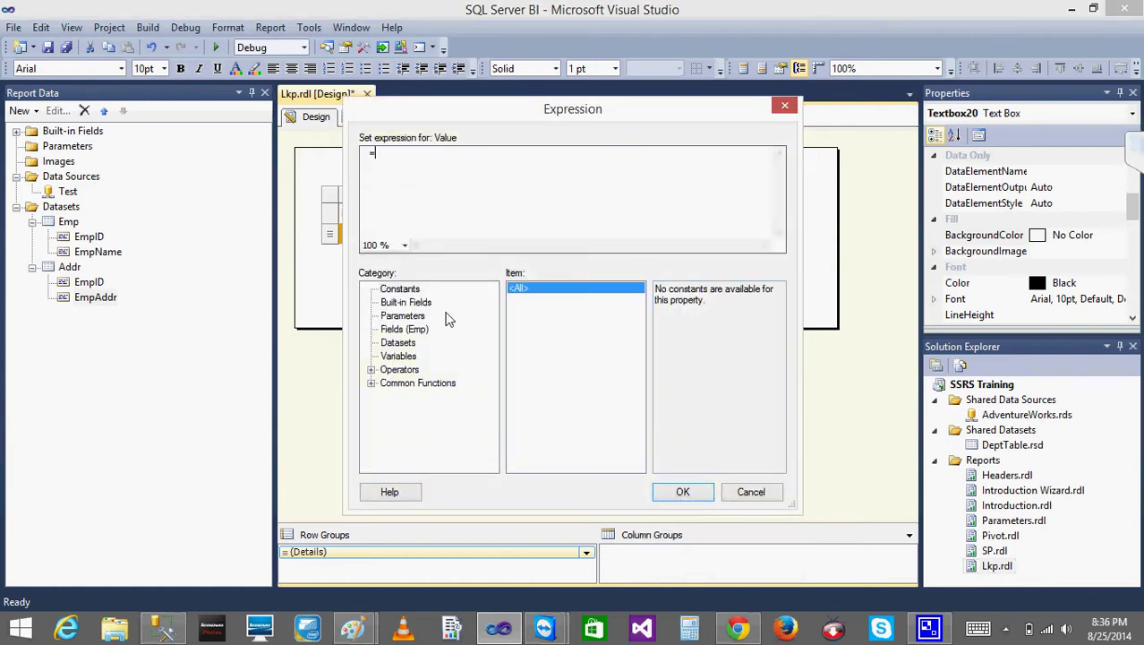
pyautogui.click(401, 344)
pyautogui.click(519, 299)
pyautogui.click(518, 288)
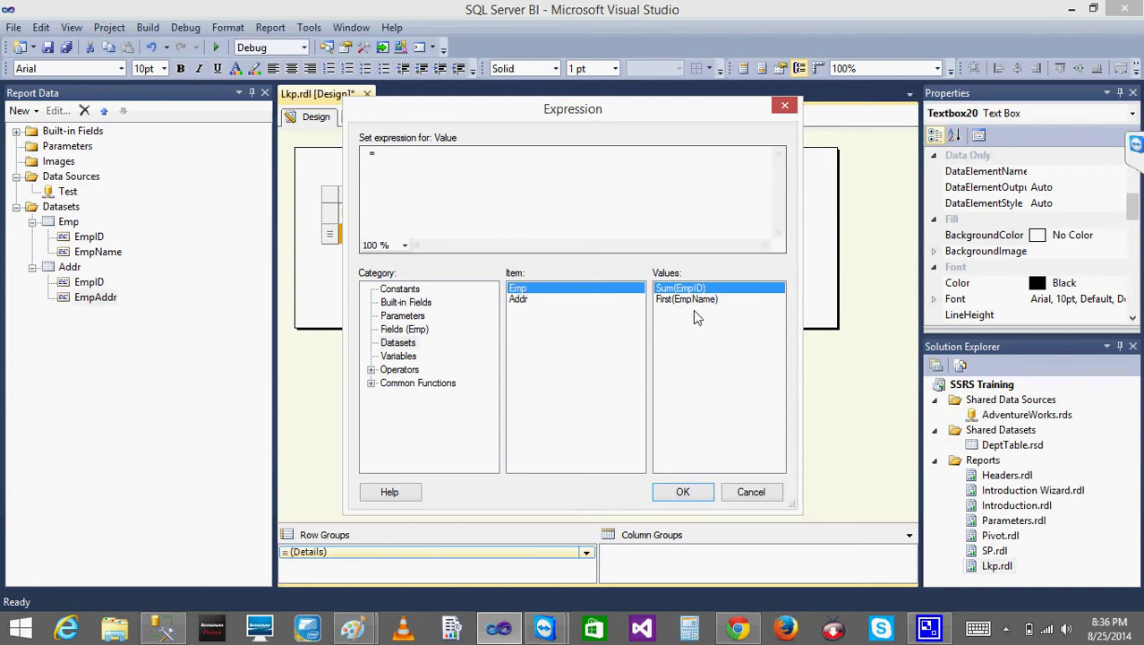
pyautogui.doubleClick(691, 303)
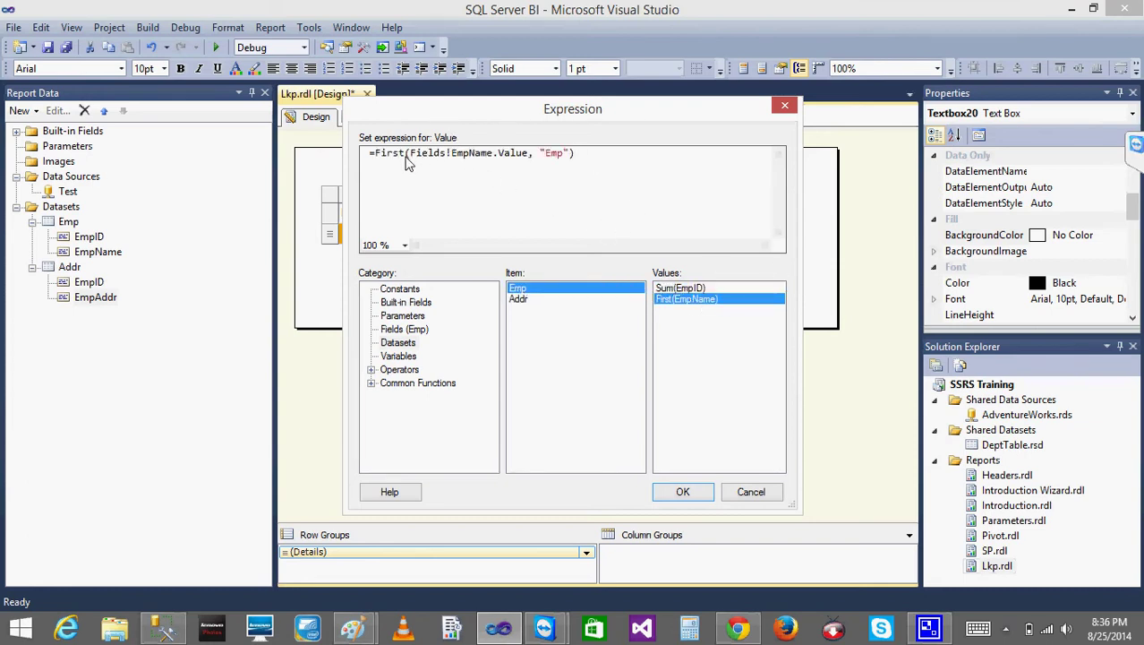
# Step: Remove the First function and the "Emp" scope from the expression, leaving =Fields!EmpName.Value
pyautogui.press('BackSpace')
pyautogui.press('BackSpace')
pyautogui.press('BackSpace')
pyautogui.press('BackSpace')
pyautogui.press('BackSpace')
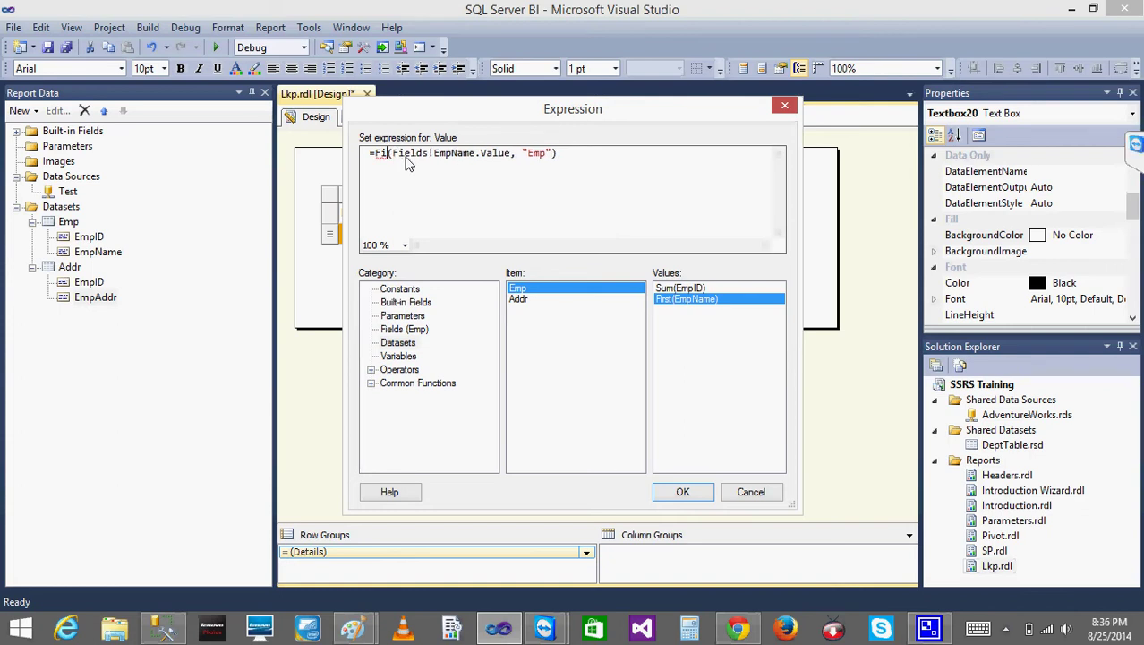
pyautogui.press('Delete')
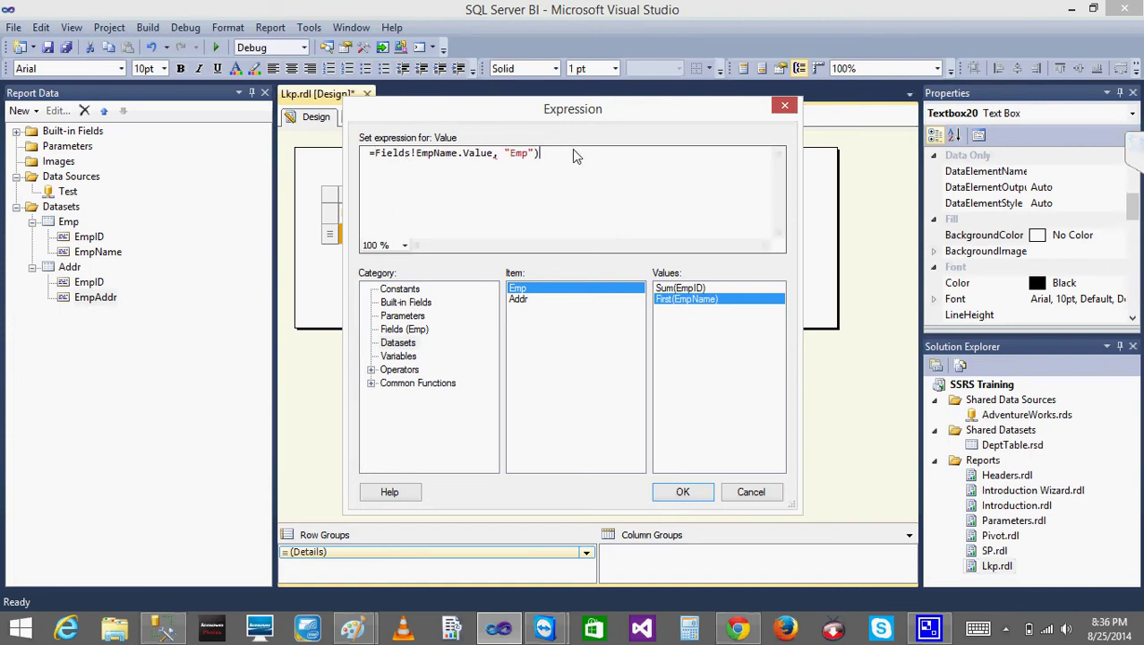
pyautogui.press('BackSpace')
pyautogui.press('BackSpace')
pyautogui.press('BackSpace')
pyautogui.press('BackSpace')
pyautogui.press('BackSpace')
pyautogui.press('BackSpace')
pyautogui.press('BackSpace')
pyautogui.press('BackSpace')
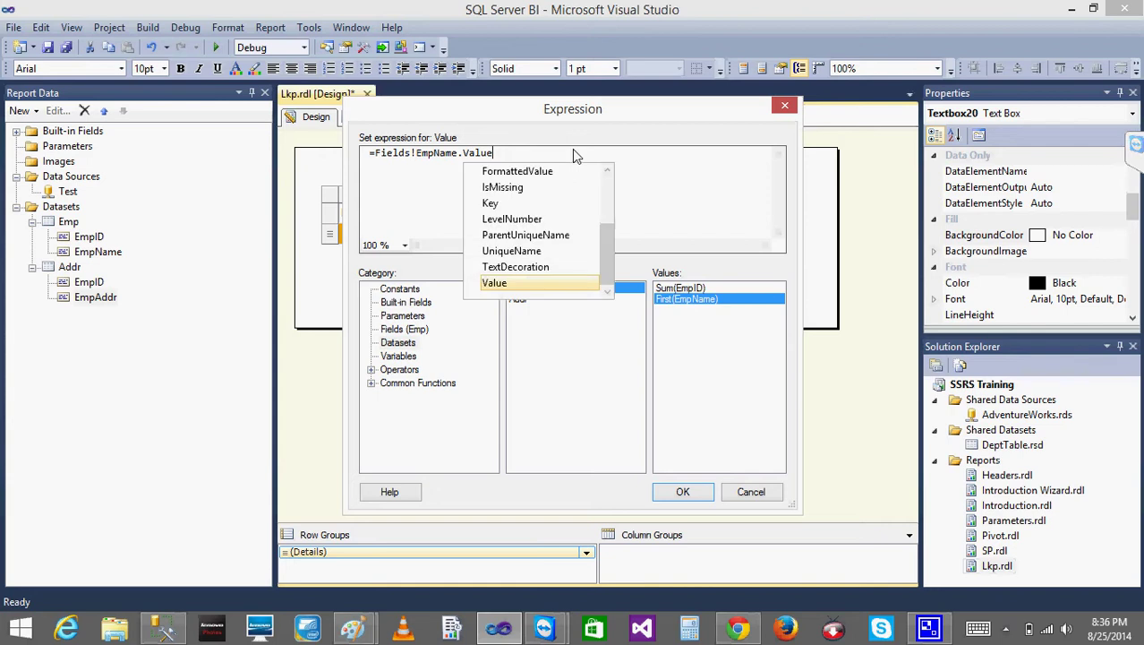
pyautogui.press('BackSpace')
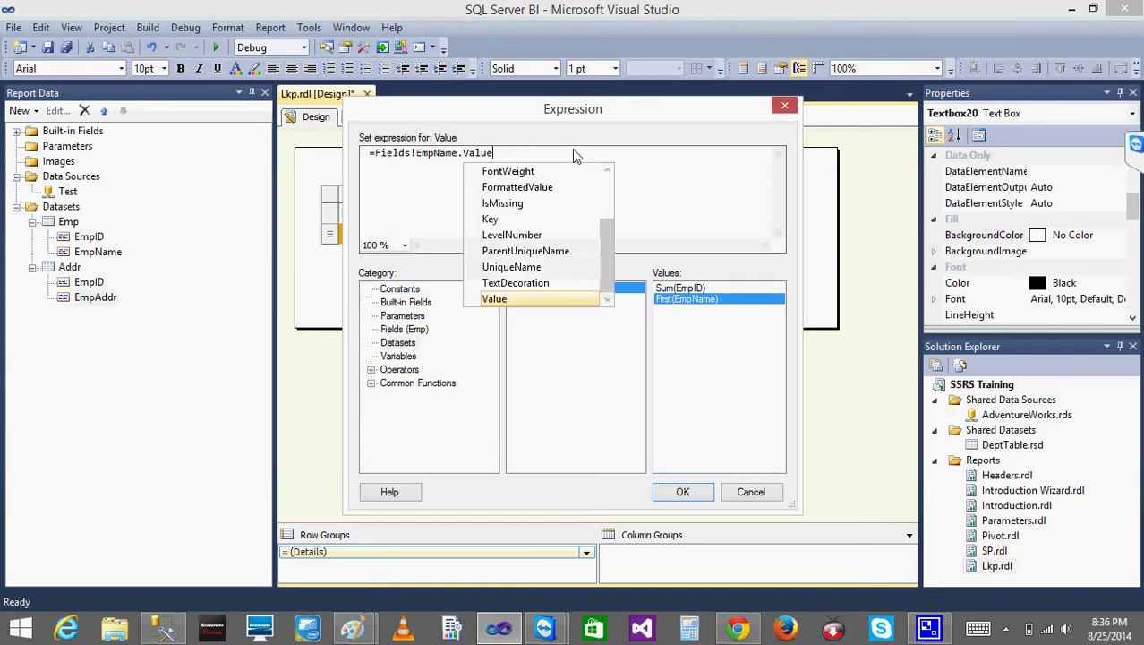
pyautogui.press('Escape')
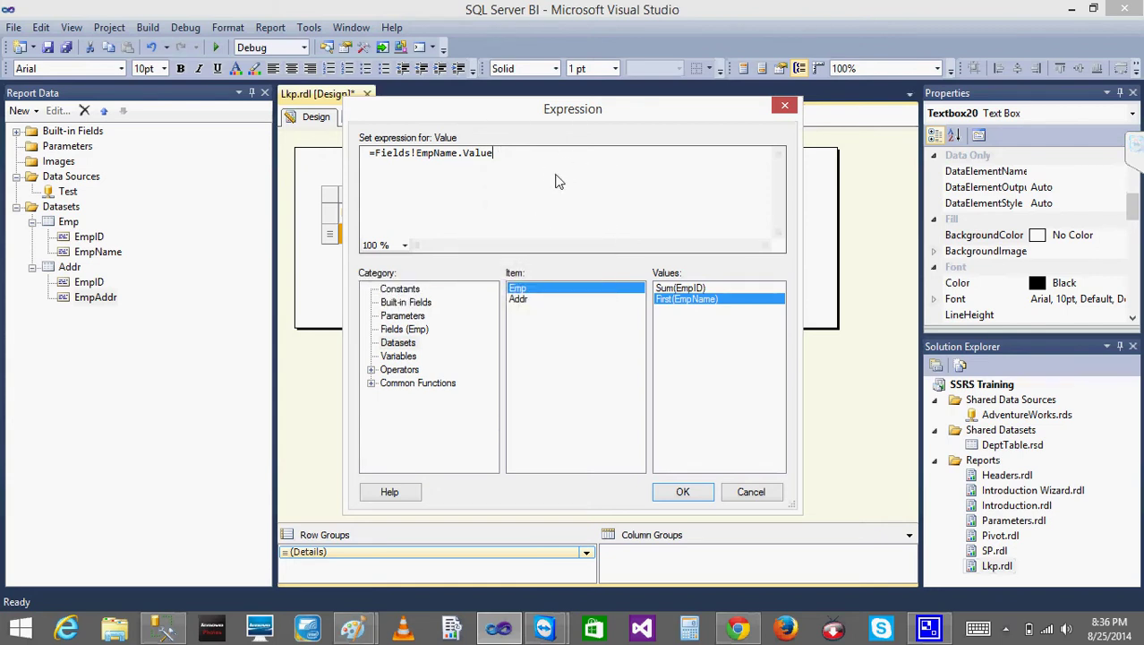
# Step: Clear the whole expression of the Name and Address cell
pyautogui.press('BackSpace')
pyautogui.press('BackSpace')
pyautogui.press('BackSpace')
pyautogui.press('BackSpace')
pyautogui.press('BackSpace')
pyautogui.press('BackSpace')
pyautogui.press('BackSpace')
pyautogui.press('BackSpace')
pyautogui.press('BackSpace')
pyautogui.press('BackSpace')
pyautogui.press('BackSpace')
pyautogui.press('BackSpace')
pyautogui.press('BackSpace')
pyautogui.press('BackSpace')
pyautogui.press('BackSpace')
pyautogui.press('BackSpace')
pyautogui.press('BackSpace')
pyautogui.press('BackSpace')
pyautogui.press('BackSpace')
pyautogui.press('BackSpace')
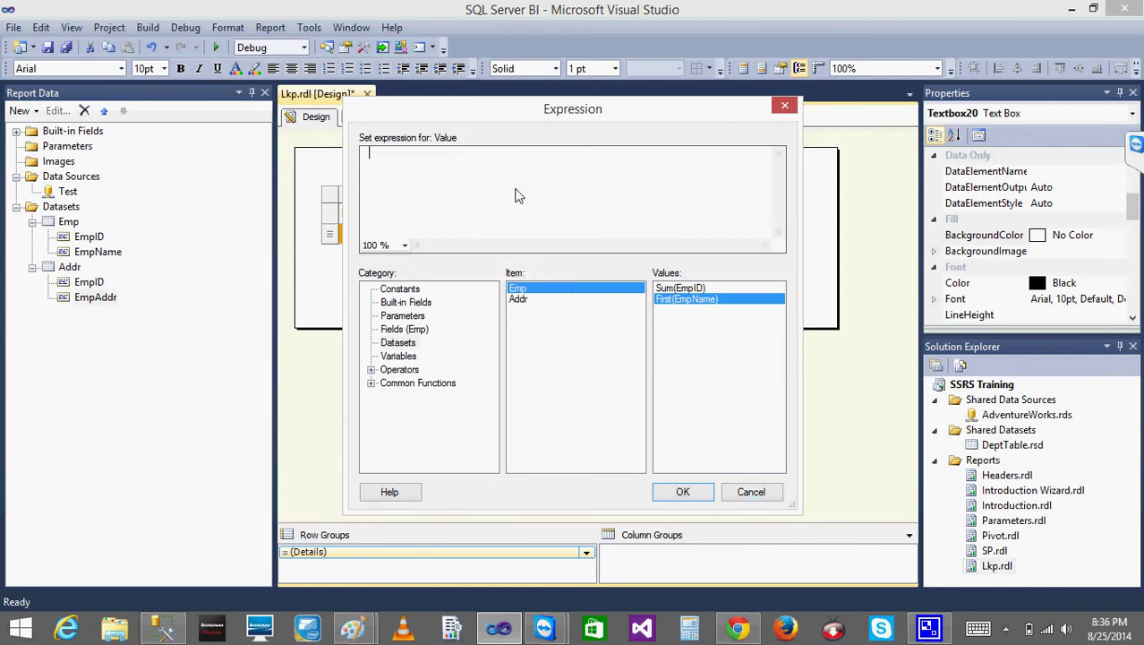
# Step: Insert the Emp dataset's First(EmpName) value again and reduce it to =Fields!EmpName.Value, without the First function and scope
pyautogui.doubleClick(686, 301)
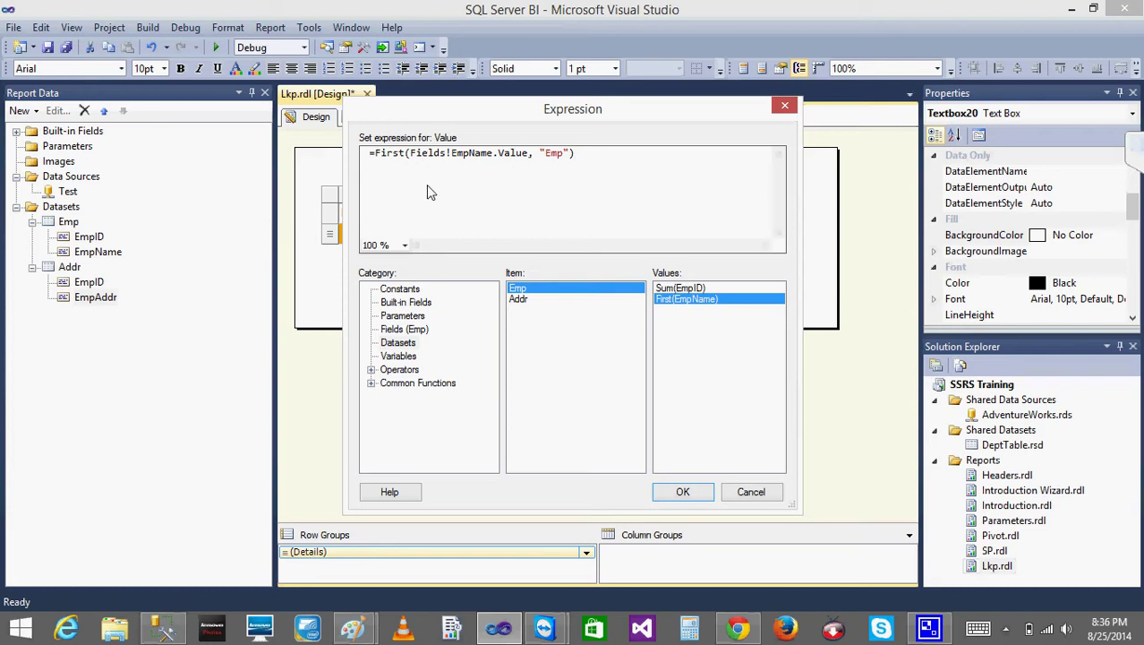
pyautogui.moveTo(410, 153); pyautogui.dragTo(566, 158)
pyautogui.moveTo(572, 156); pyautogui.dragTo(413, 159)
pyautogui.click(414, 159)
pyautogui.press('BackSpace')
pyautogui.press('BackSpace')
pyautogui.press('BackSpace')
pyautogui.press('BackSpace')
pyautogui.press('BackSpace')
pyautogui.press('BackSpace')
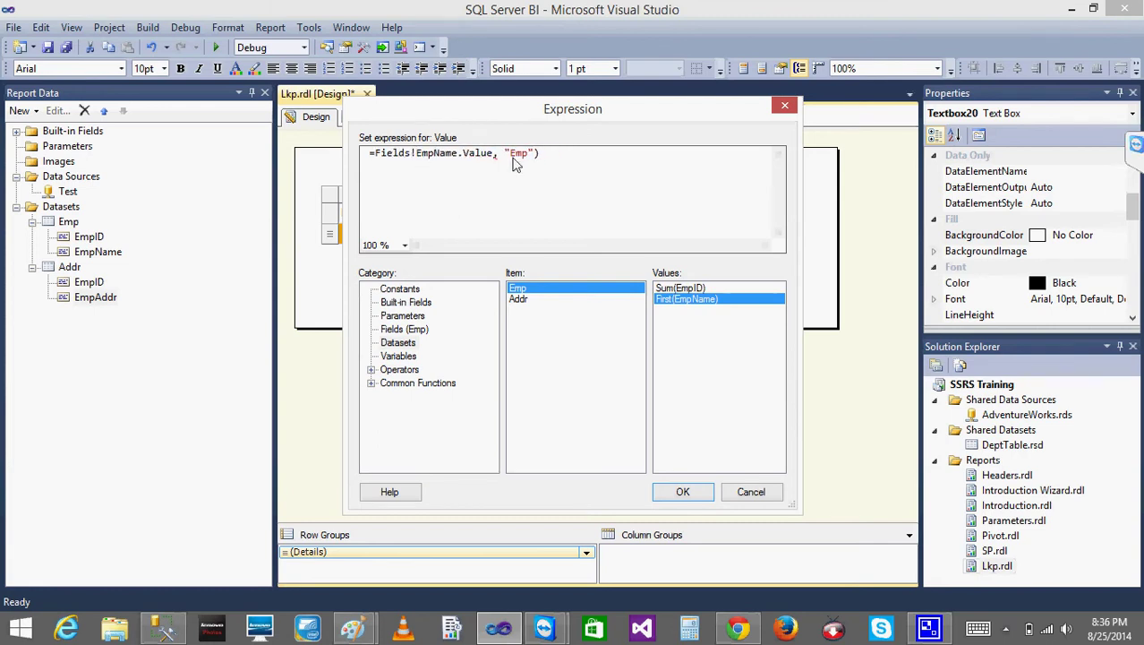
pyautogui.click(550, 167)
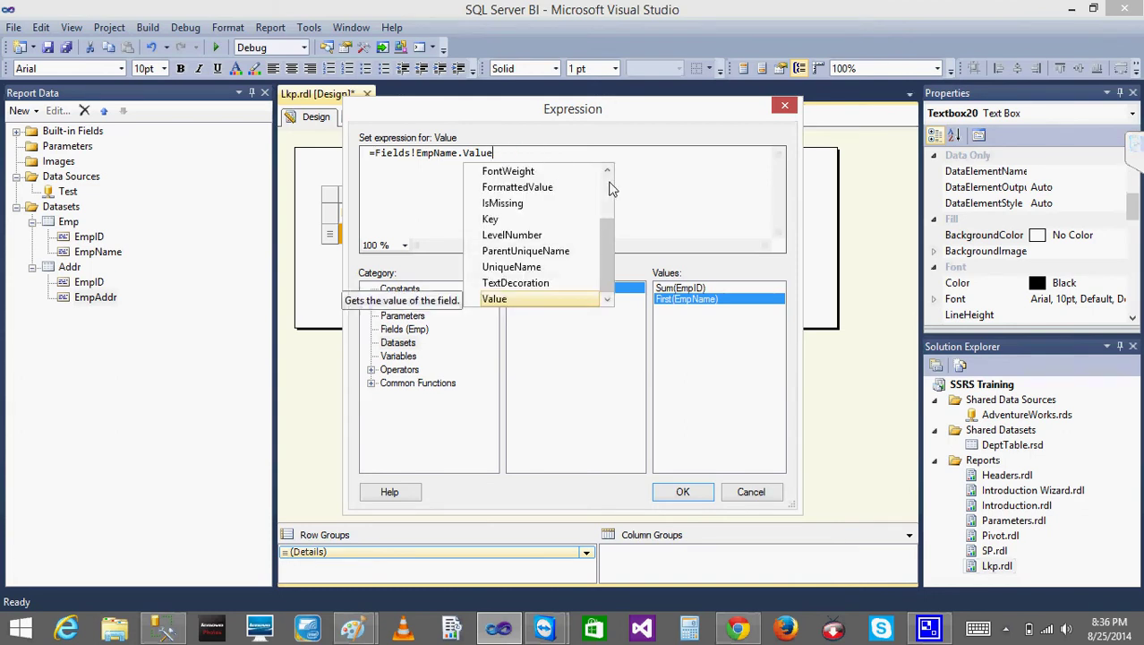
# Step: Extend the Name and Address expression with +" "+Lookup(Fields!EmpID.Value,Fields!EmpID.Value,Fields!EmpAddr.Value, "Addr") and confirm it
pyautogui.click(687, 182)
pyautogui.moveTo(632, 109); pyautogui.dragTo(1011, 100)
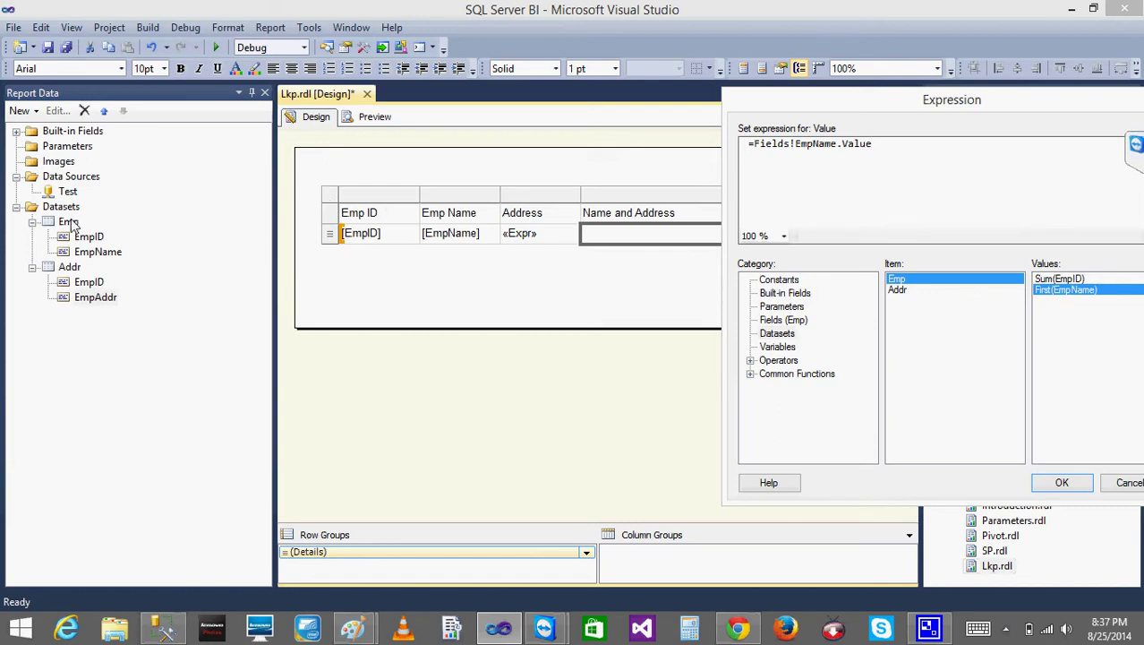
pyautogui.moveTo(866, 106); pyautogui.dragTo(553, 167)
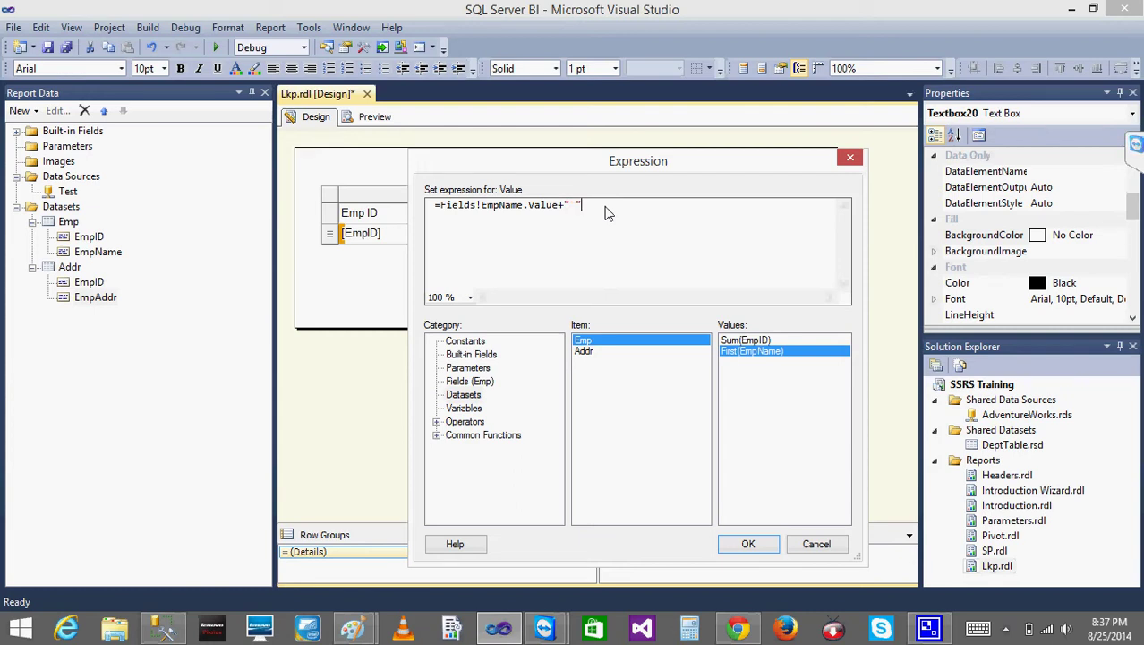
pyautogui.write('+Lookup(Fields!EmpID.Value,Fields!EmpID.Value,Fields!EmpAddr.Value, "Addr")')
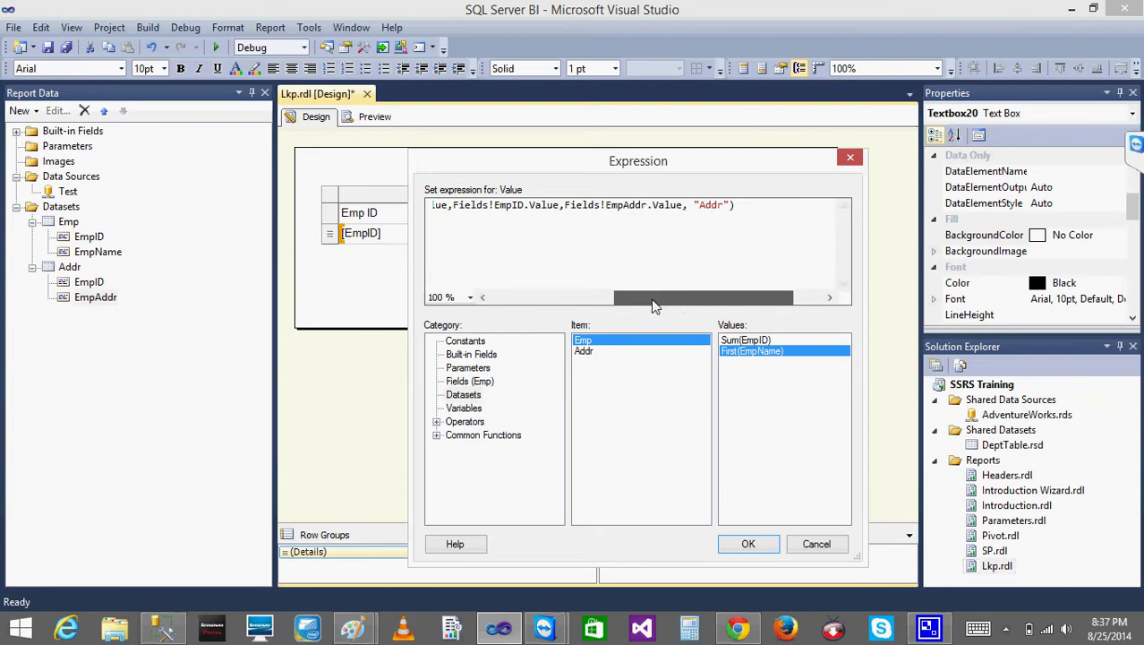
pyautogui.moveTo(653, 306); pyautogui.dragTo(487, 311)
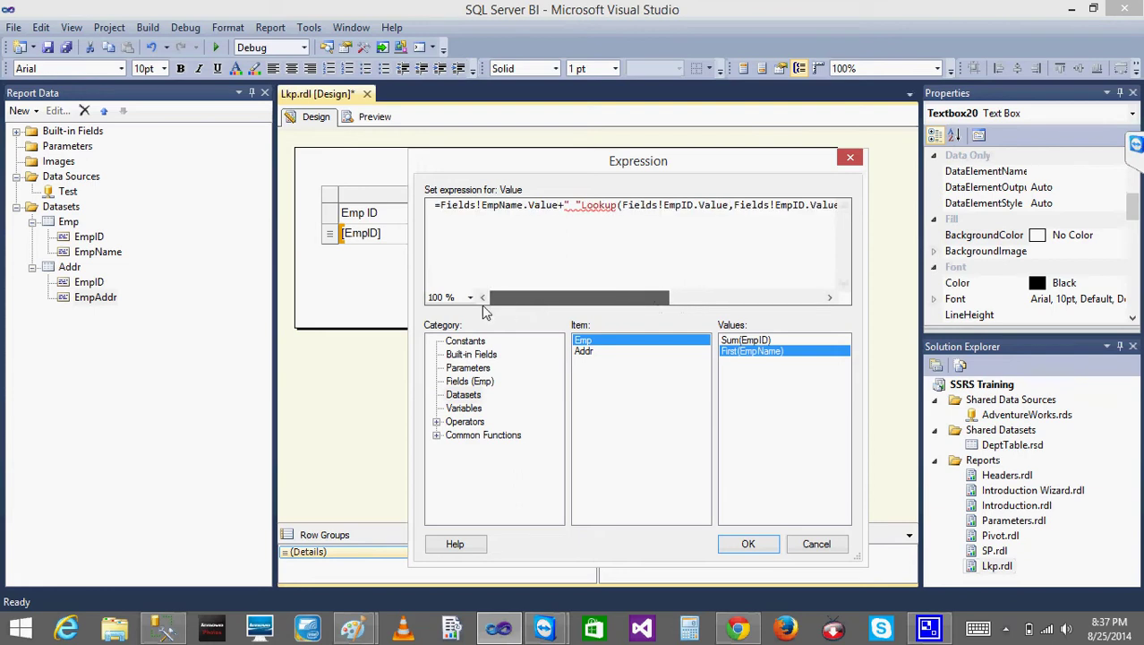
pyautogui.click(580, 207)
pyautogui.write('+')
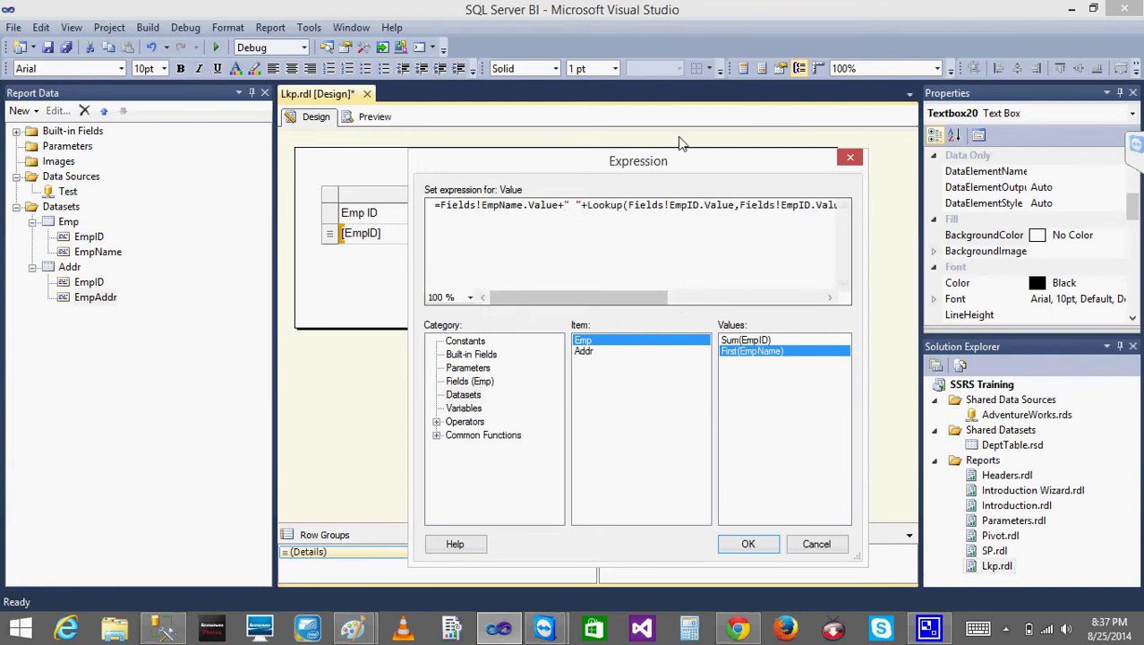
pyautogui.moveTo(656, 169); pyautogui.dragTo(809, 131)
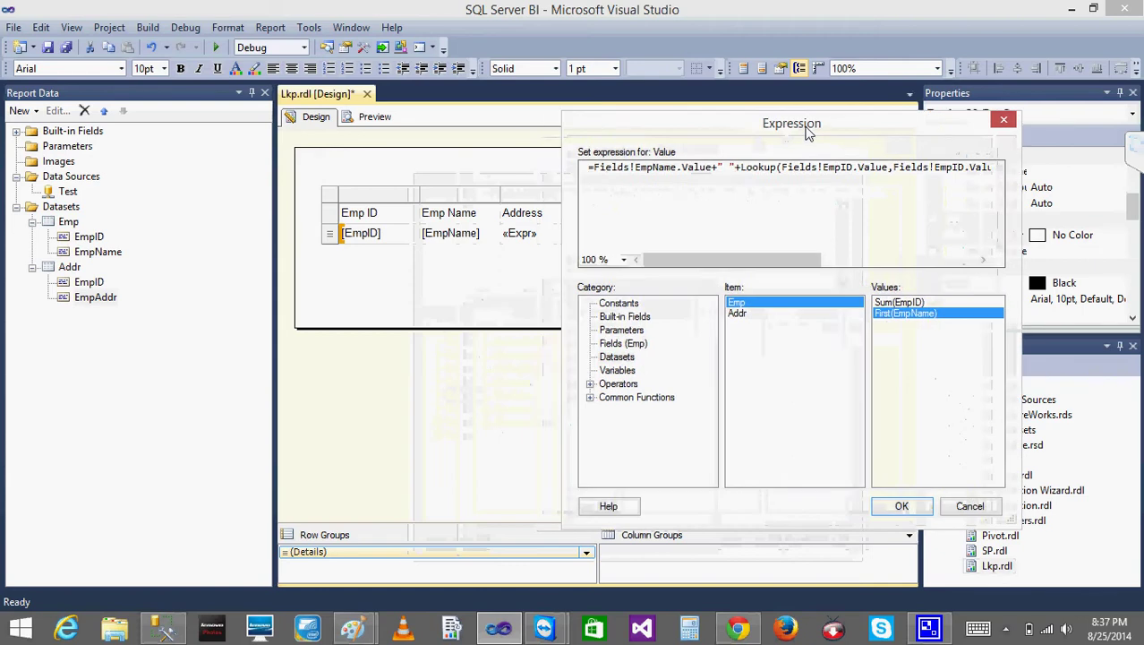
pyautogui.click(904, 507)
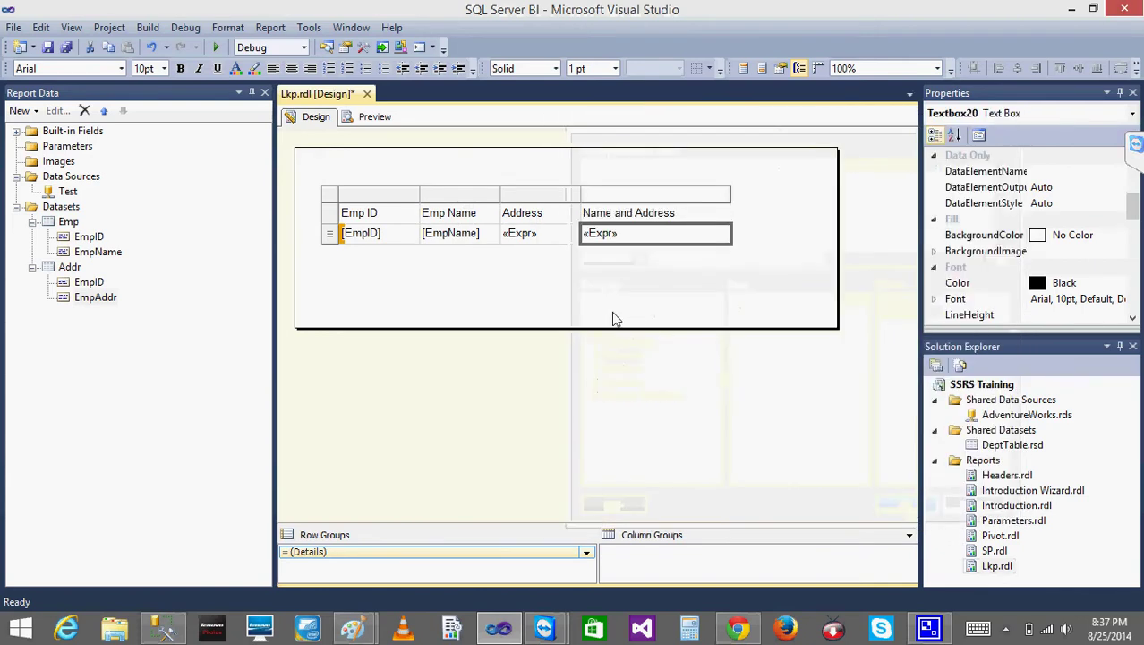
# Step: Preview the report to check the combined Name and Address column, and return to the design with the EmpID cell selected
pyautogui.click(374, 116)
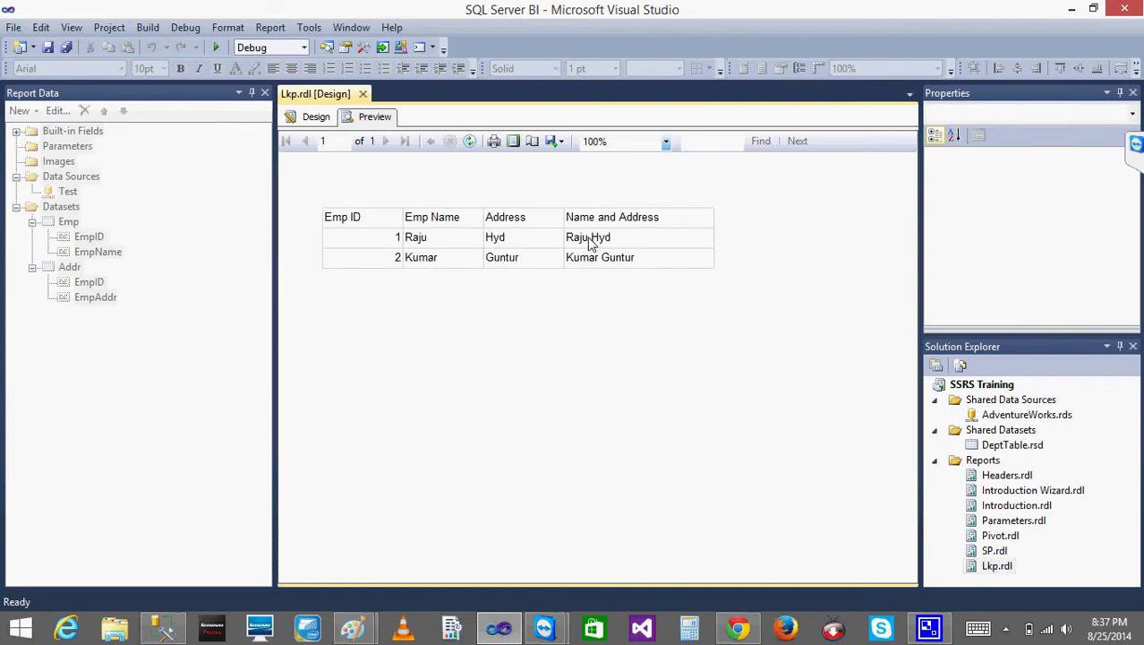
pyautogui.click(315, 118)
pyautogui.click(556, 296)
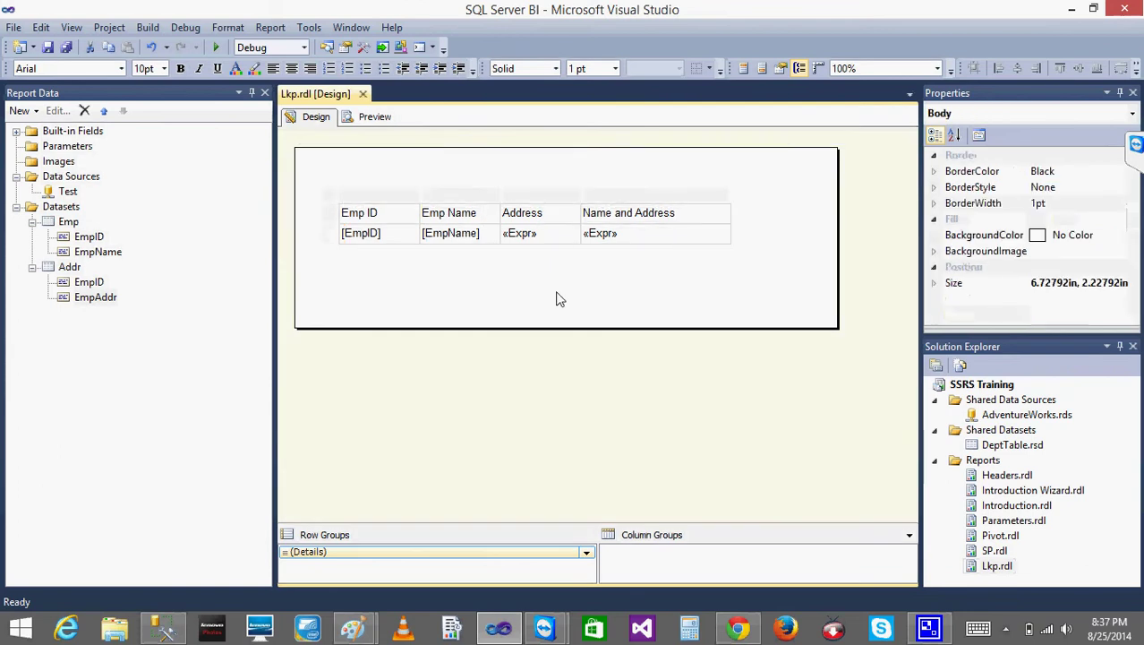
pyautogui.click(400, 233)
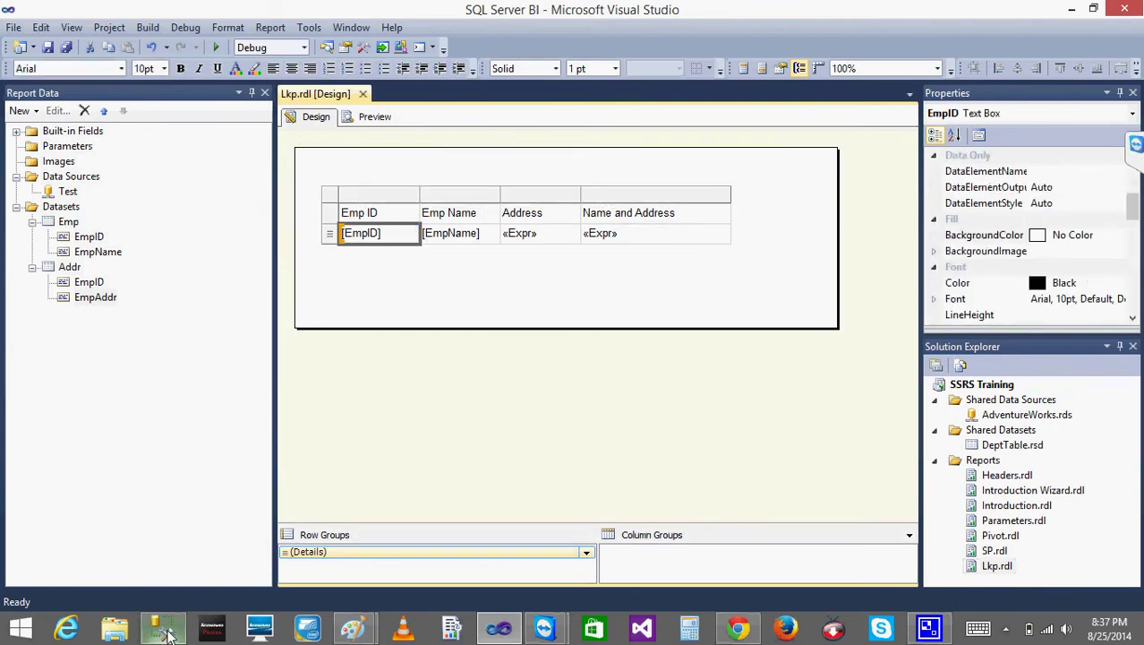
# Step: Switch to SQL Server Management Studio, highlight the INNER JOIN query on R_Emp and R_EAddr for comparison, and return to the report design
pyautogui.hotkey('alt', 'Tab')
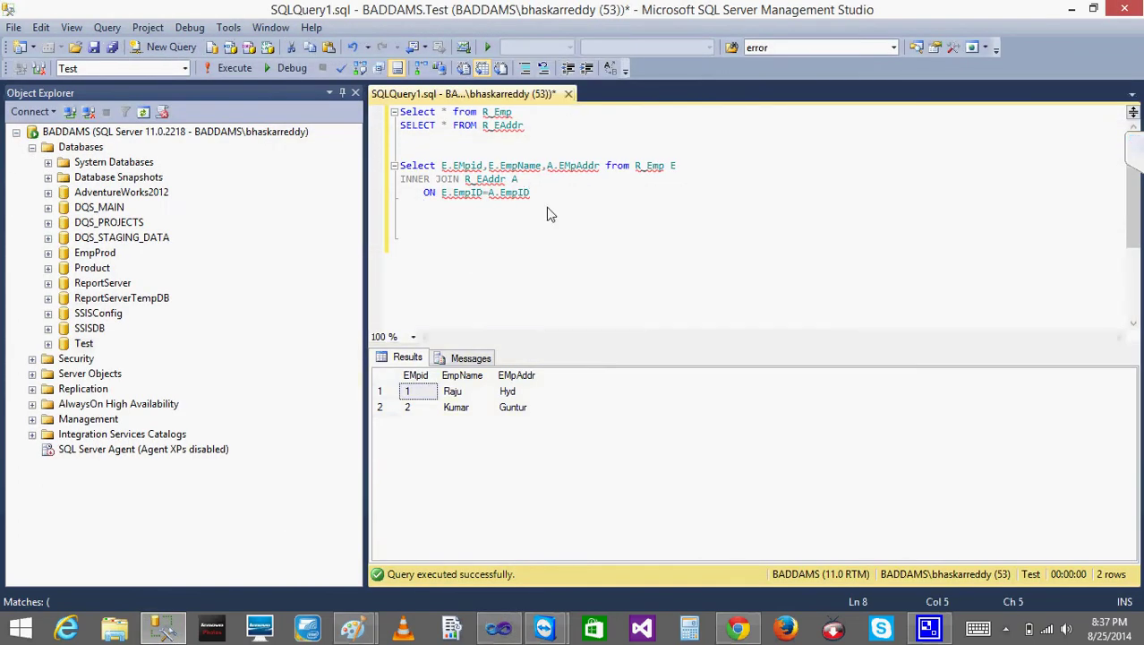
pyautogui.click(543, 198)
pyautogui.press('Down')
pyautogui.press('Return')
pyautogui.moveTo(551, 208); pyautogui.dragTo(362, 149)
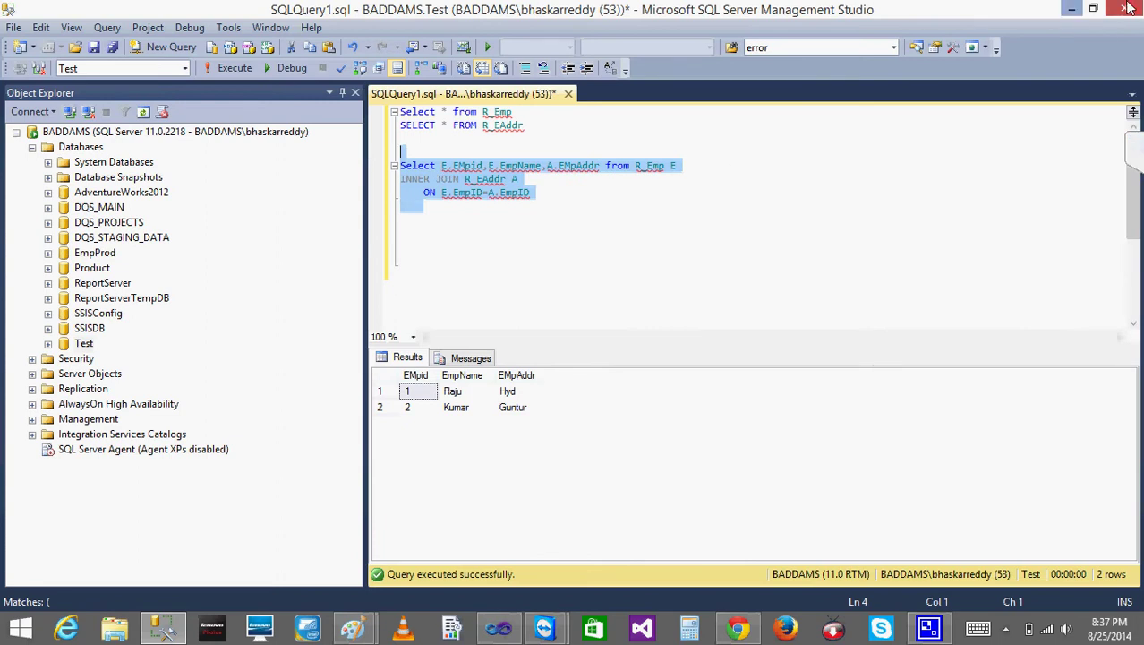
pyautogui.click(1073, 10)
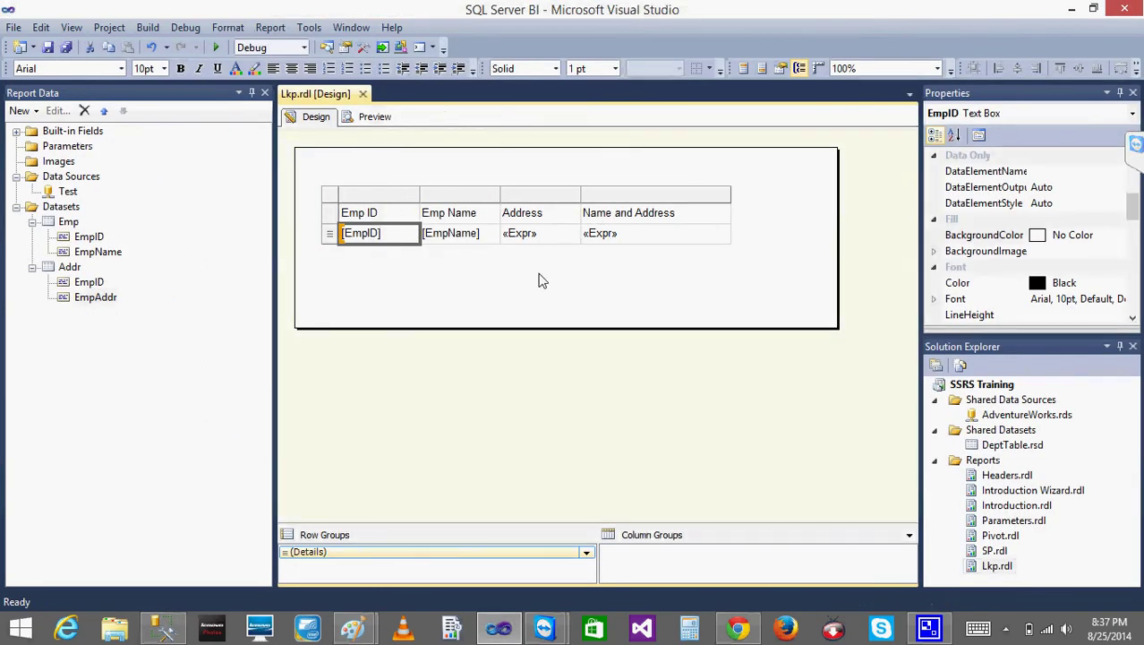
# Step: Point out the Emp ID, Emp Name and Address detail cells, and compare them with the rows in the report preview
pyautogui.click(475, 261)
pyautogui.click(484, 240)
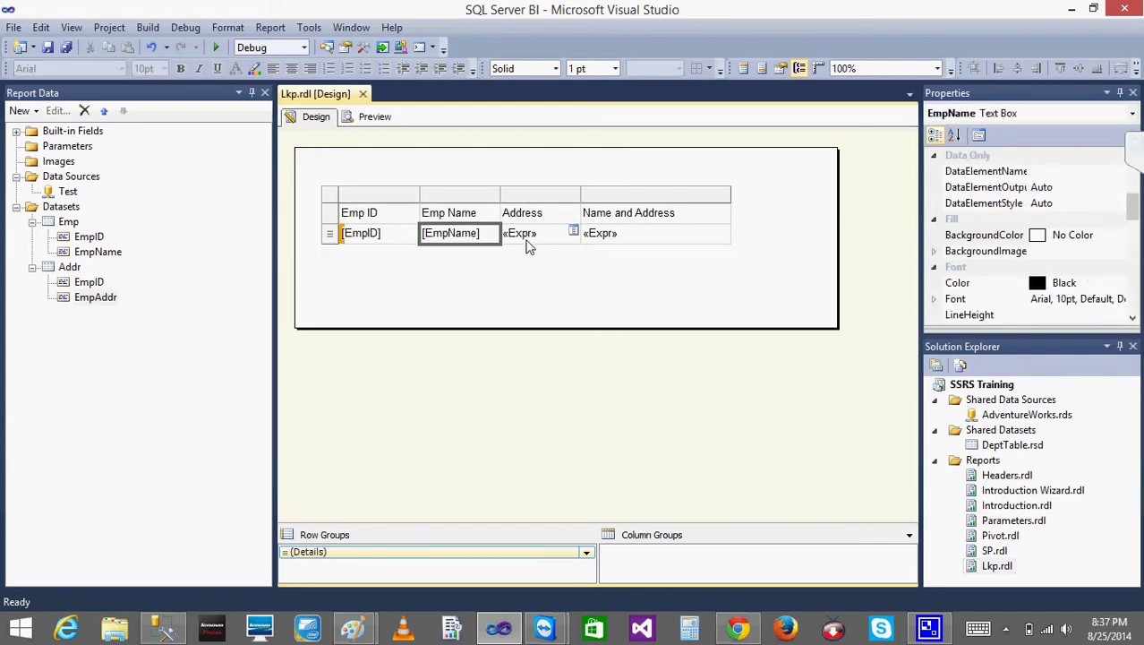
pyautogui.doubleClick(526, 235)
pyautogui.click(452, 235)
pyautogui.click(452, 235)
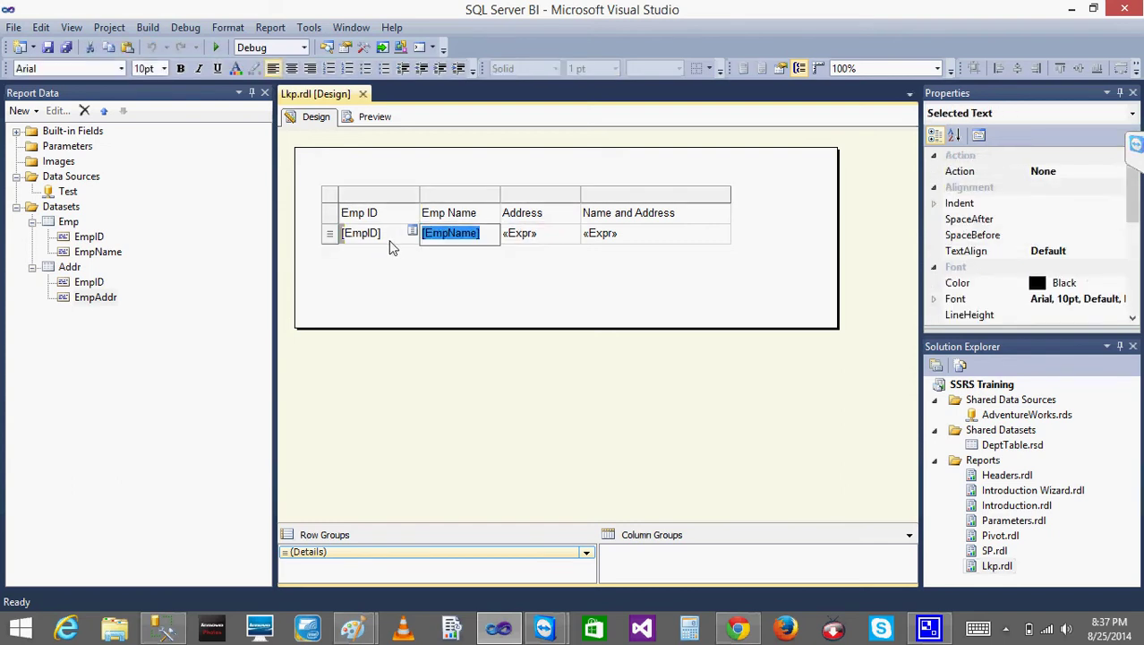
pyautogui.click(391, 247)
pyautogui.click(519, 247)
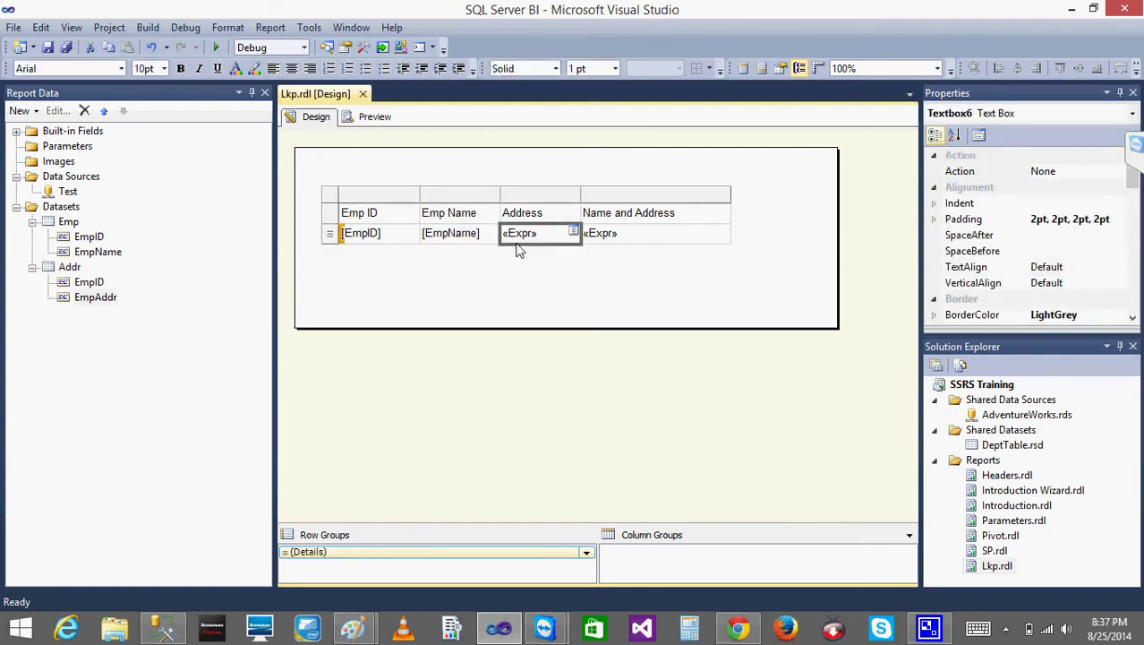
pyautogui.click(374, 118)
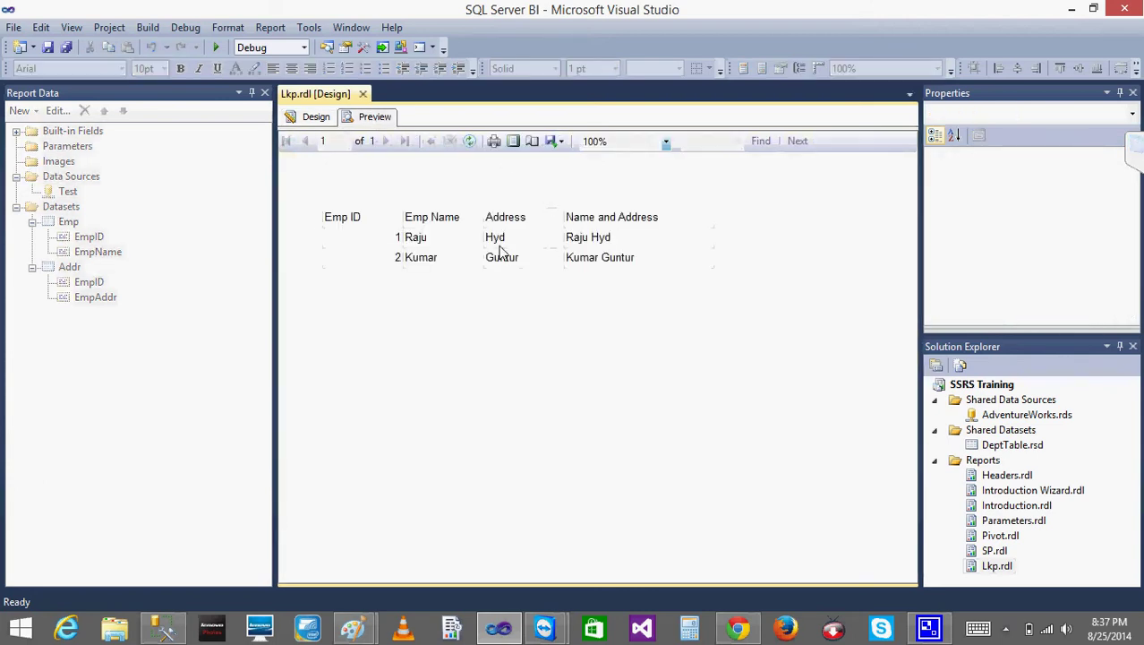
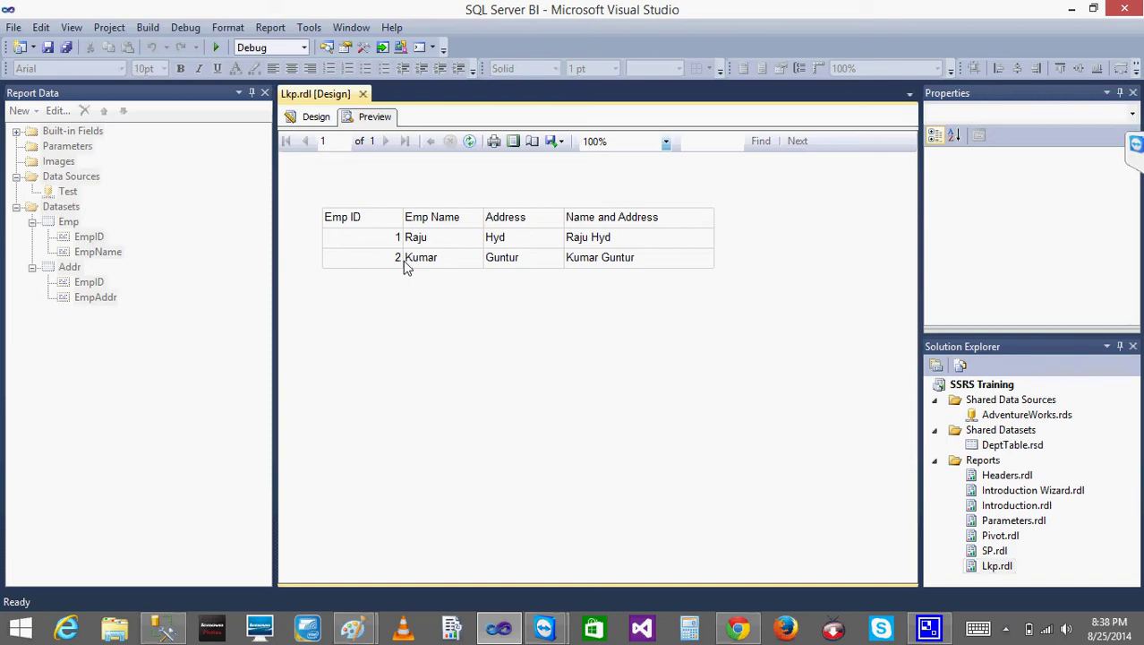
pyautogui.click(315, 116)
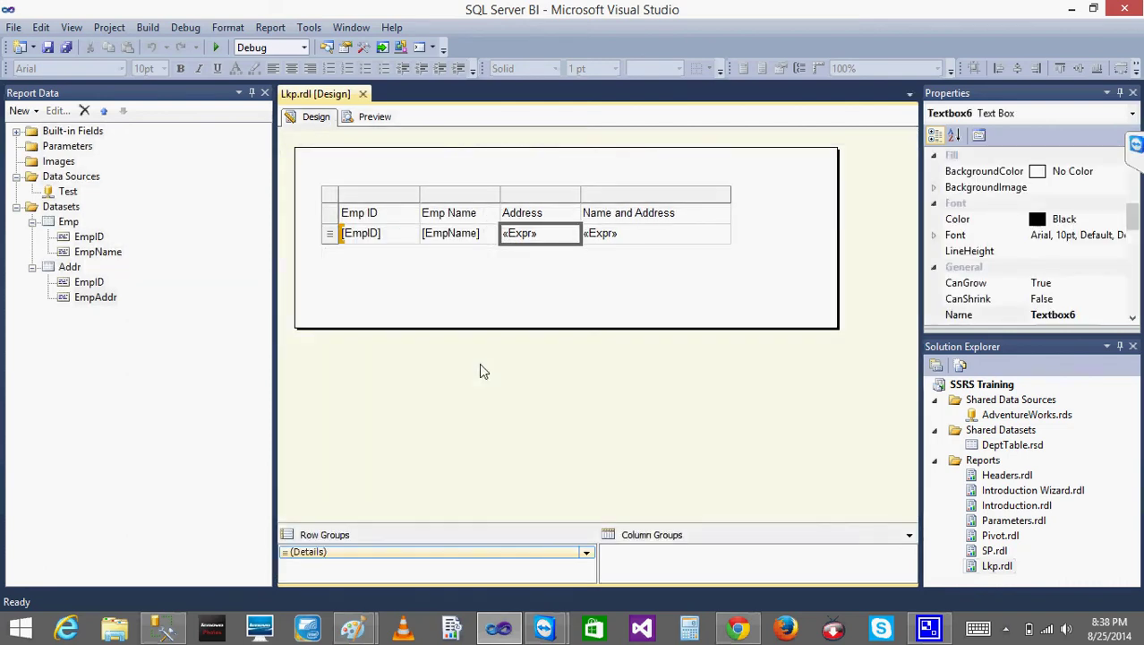
# Step: Select the Emp Name detail cell's placeholder and examine the Emp Name column in the report preview
pyautogui.click(464, 246)
pyautogui.doubleClick(460, 239)
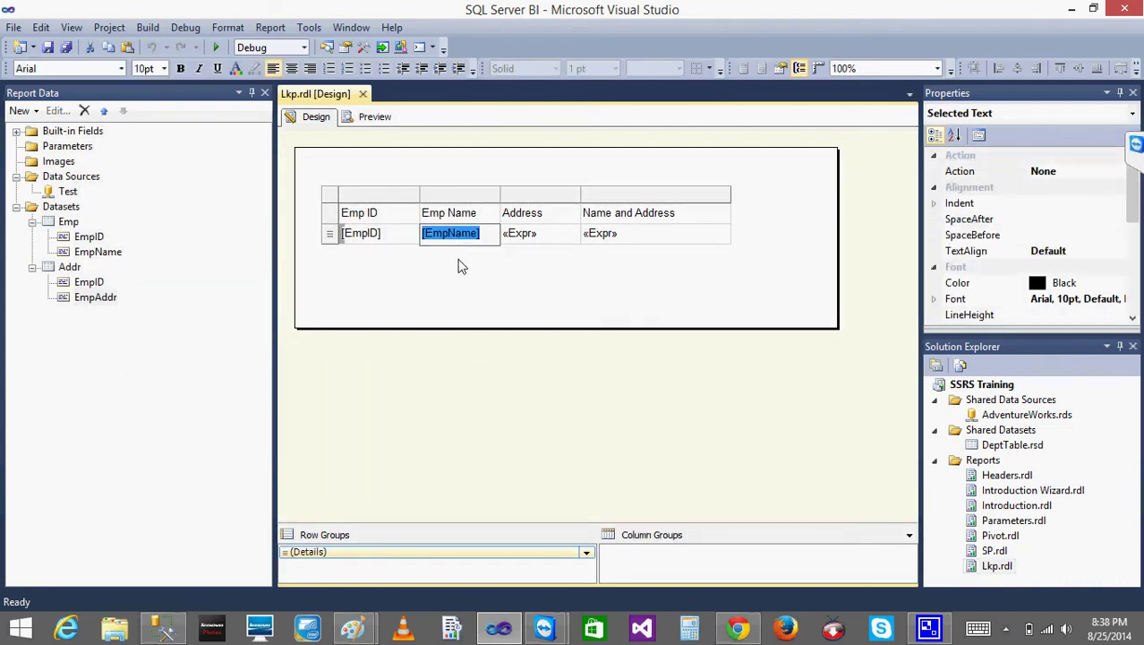
pyautogui.click(460, 262)
pyautogui.click(367, 117)
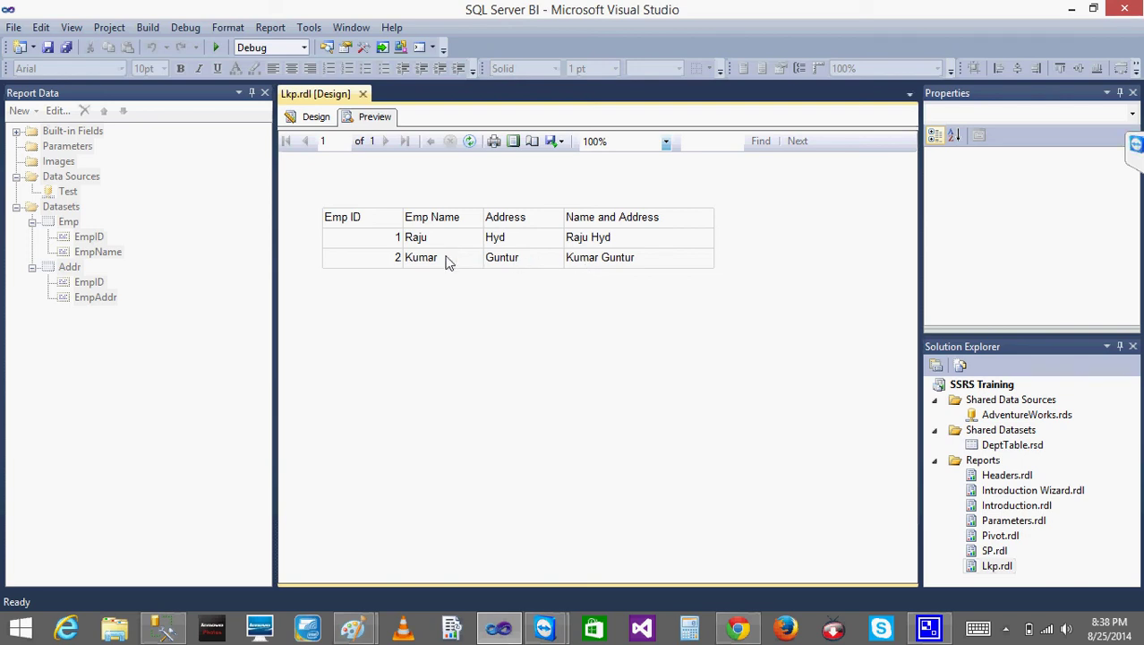
pyautogui.click(315, 124)
# Step: Set the fill color of the EmpName detail text box to Gray in its text box properties, after trying Black
pyautogui.rightClick(466, 240)
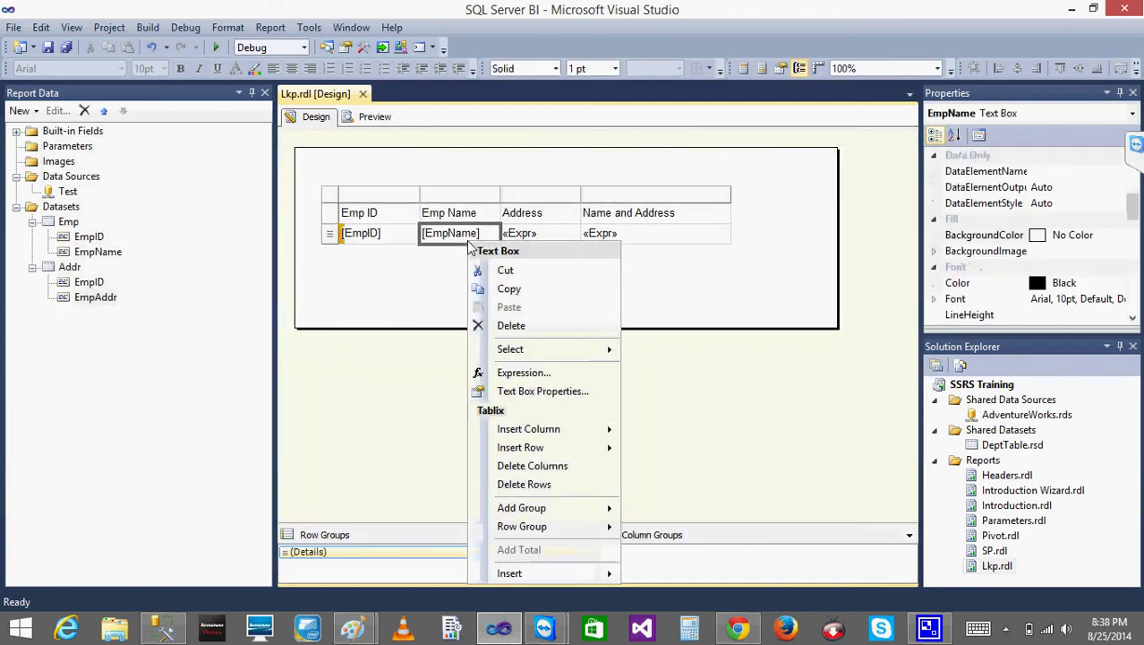
pyautogui.click(547, 397)
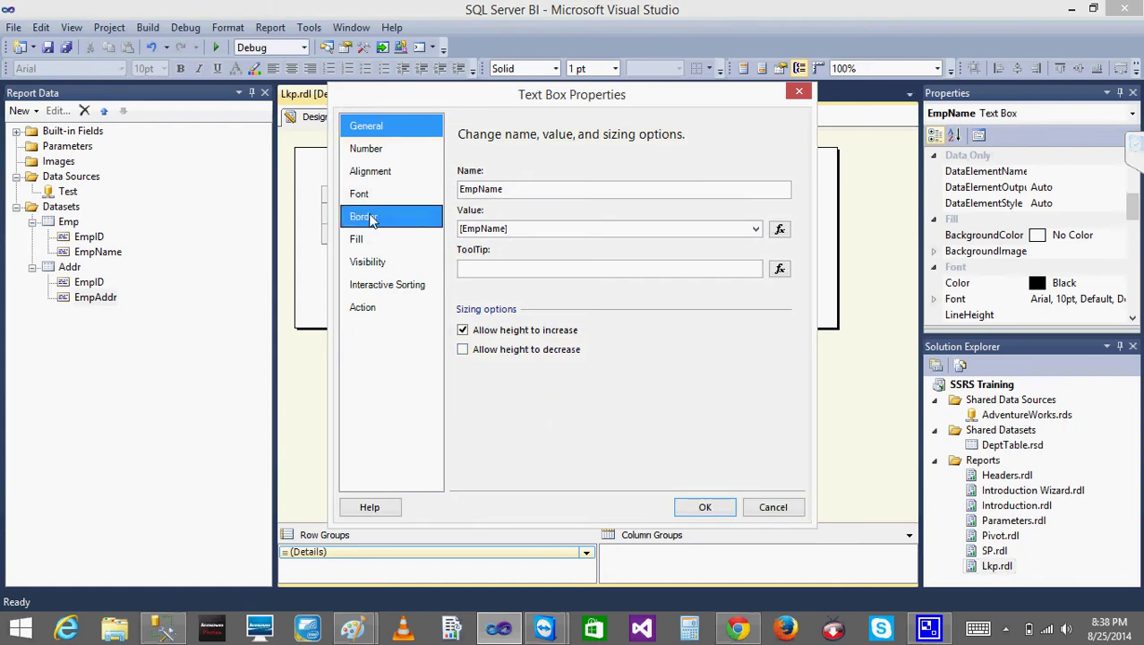
pyautogui.click(363, 239)
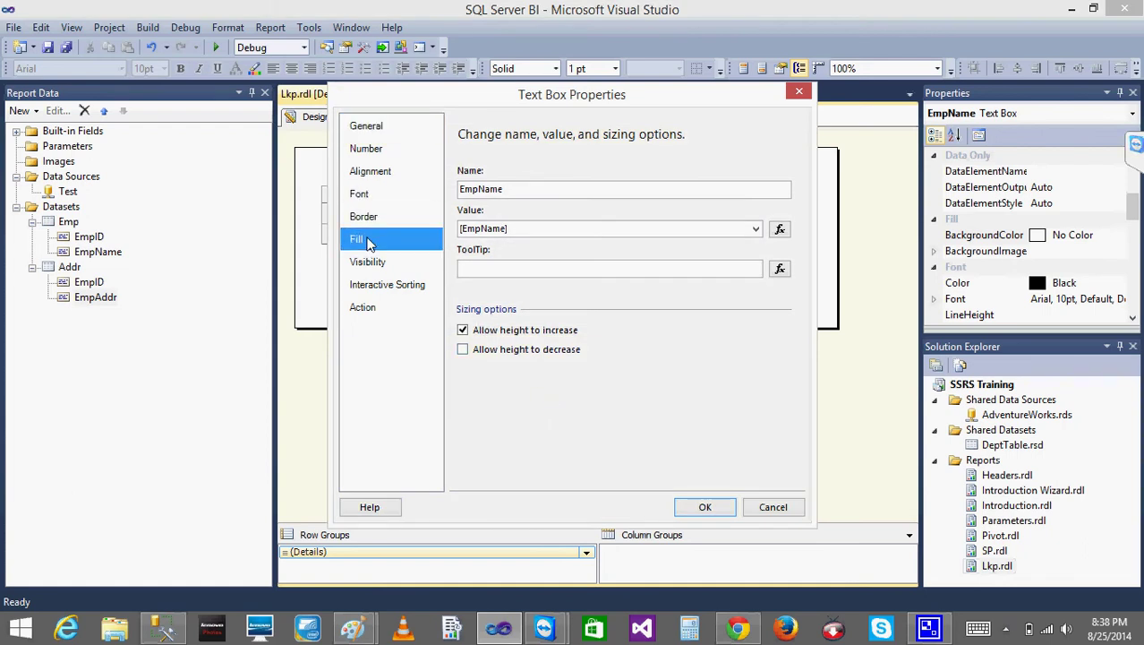
pyautogui.click(552, 190)
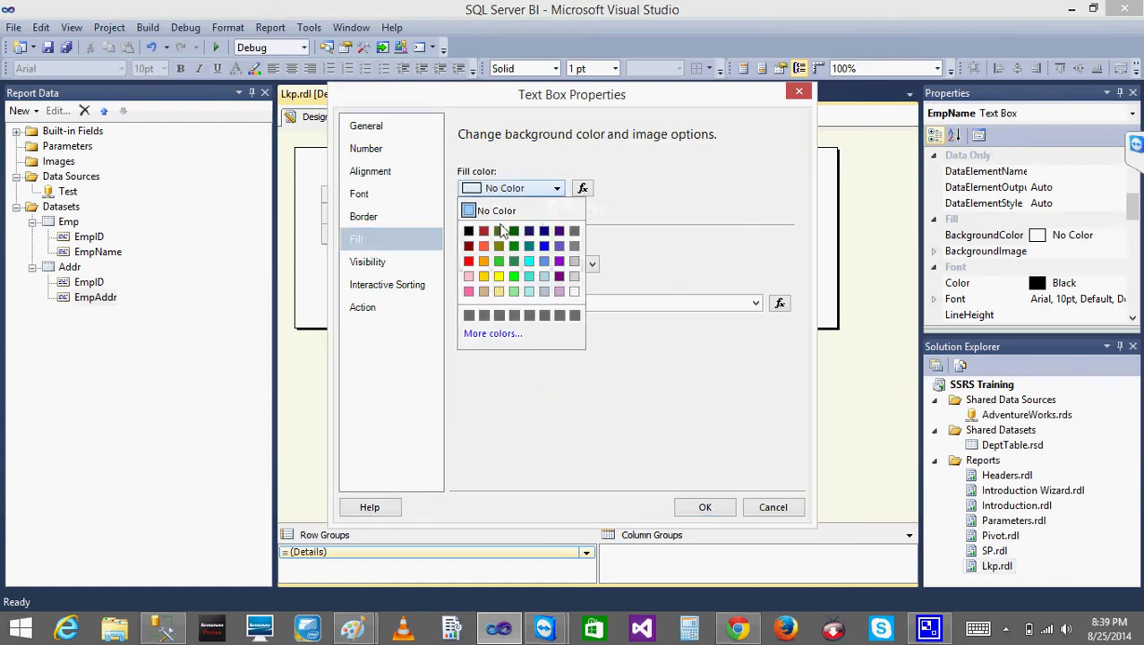
pyautogui.click(469, 233)
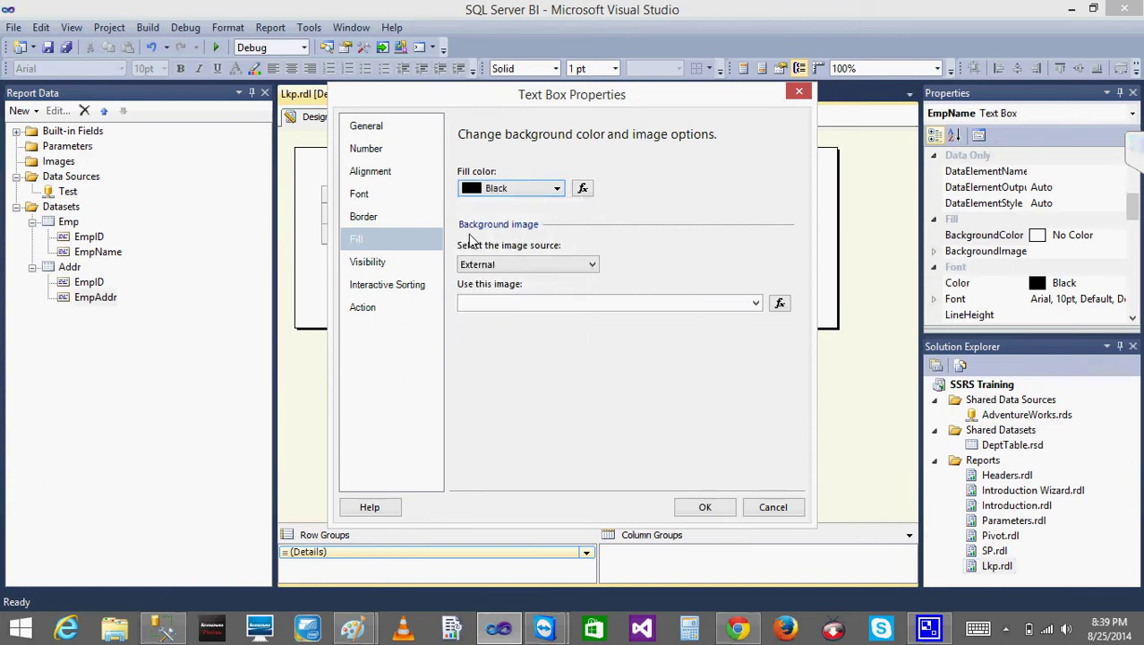
pyautogui.click(523, 189)
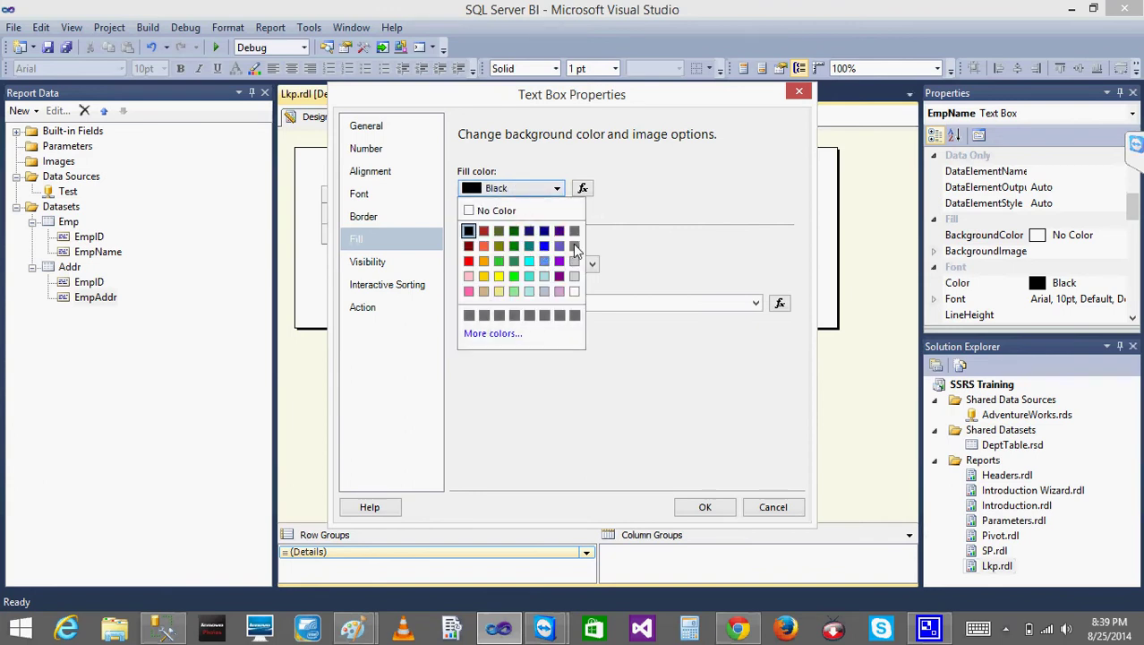
pyautogui.click(574, 247)
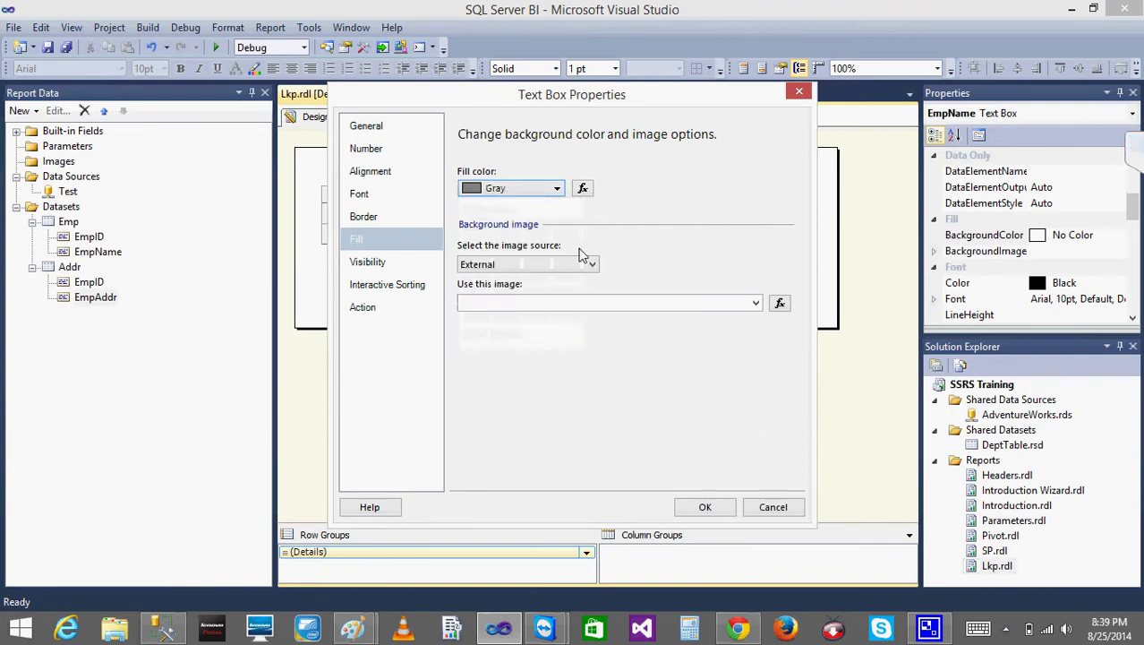
pyautogui.click(706, 506)
# Step: Check the background of the Emp Name column in the report preview and return to the design
pyautogui.click(374, 116)
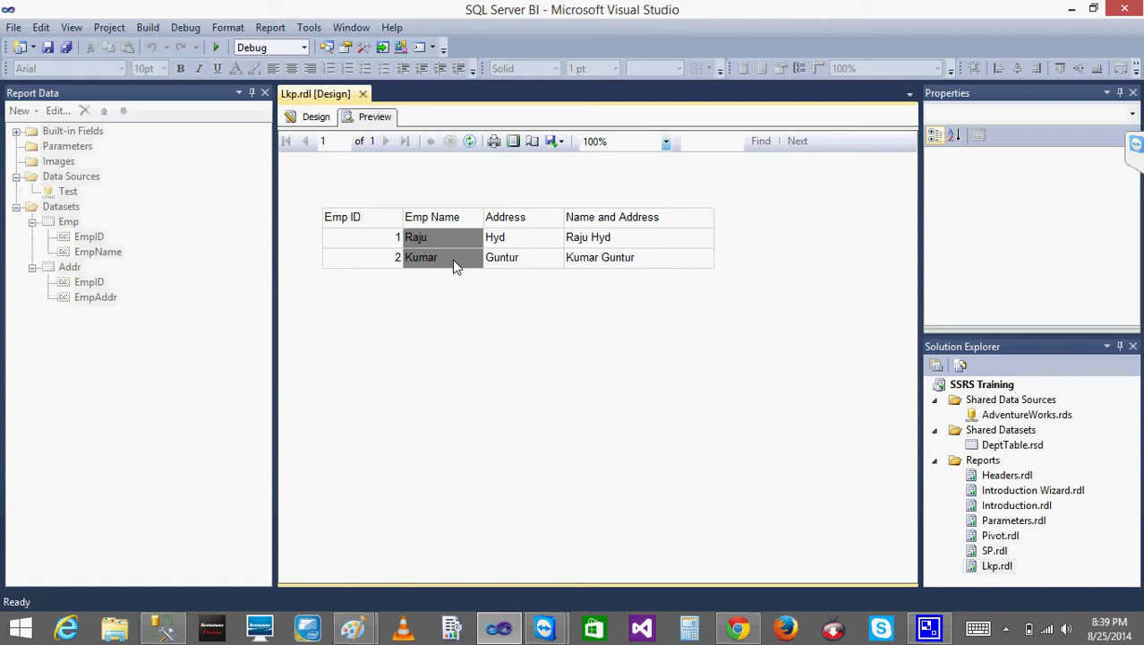
pyautogui.click(315, 116)
pyautogui.click(374, 117)
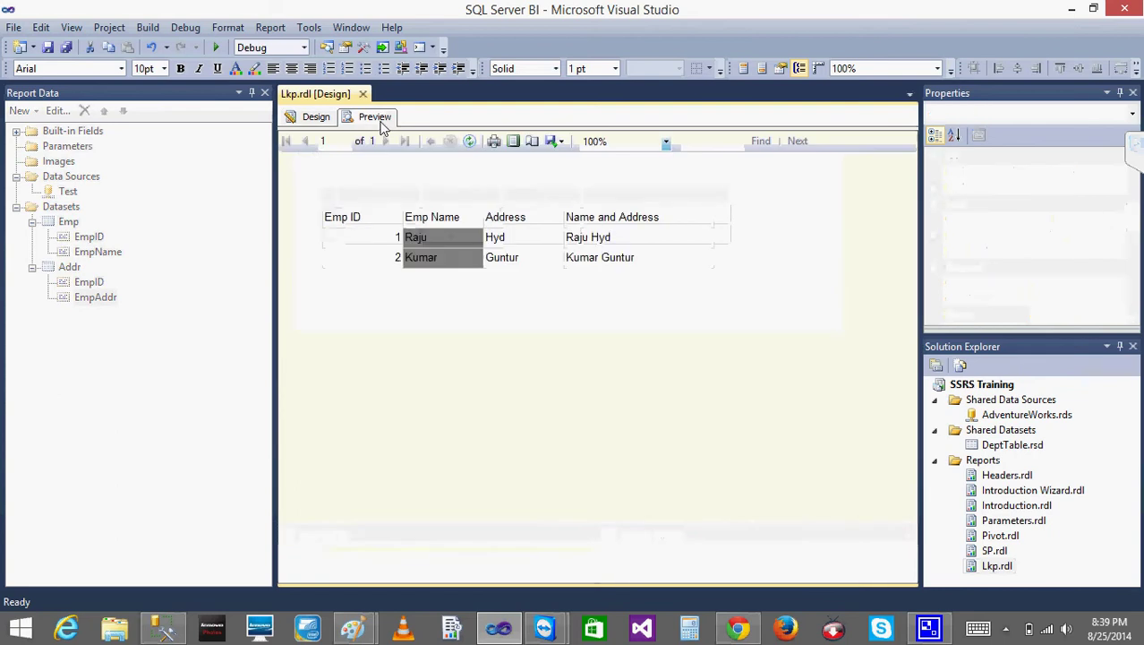
pyautogui.click(315, 117)
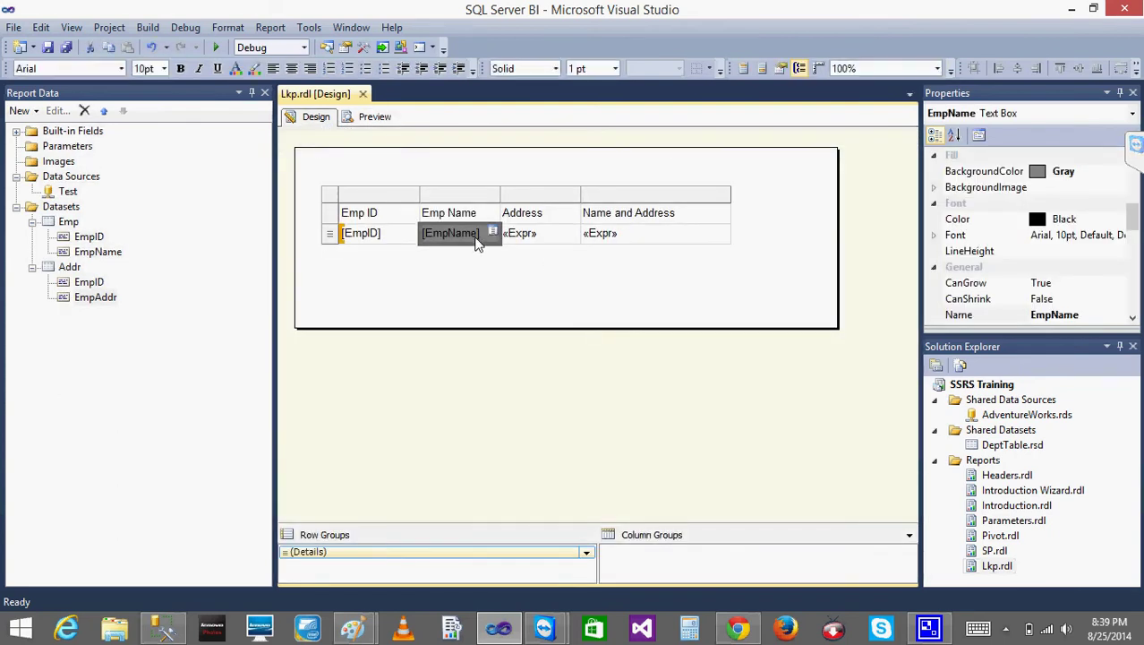
pyautogui.rightClick(471, 246)
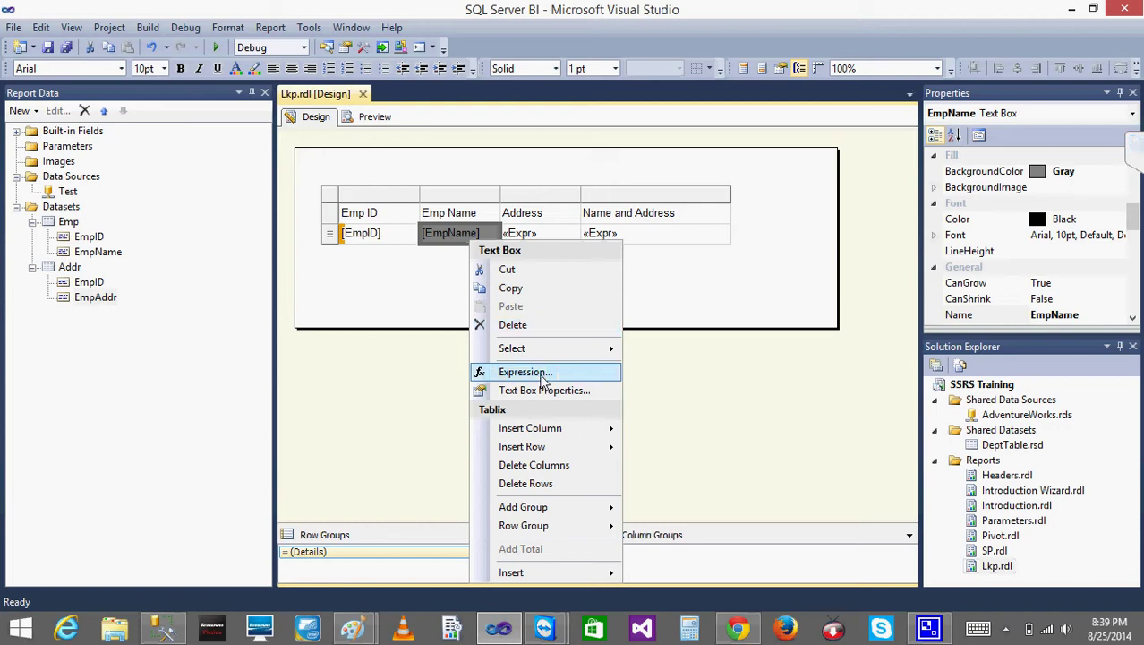
pyautogui.click(526, 371)
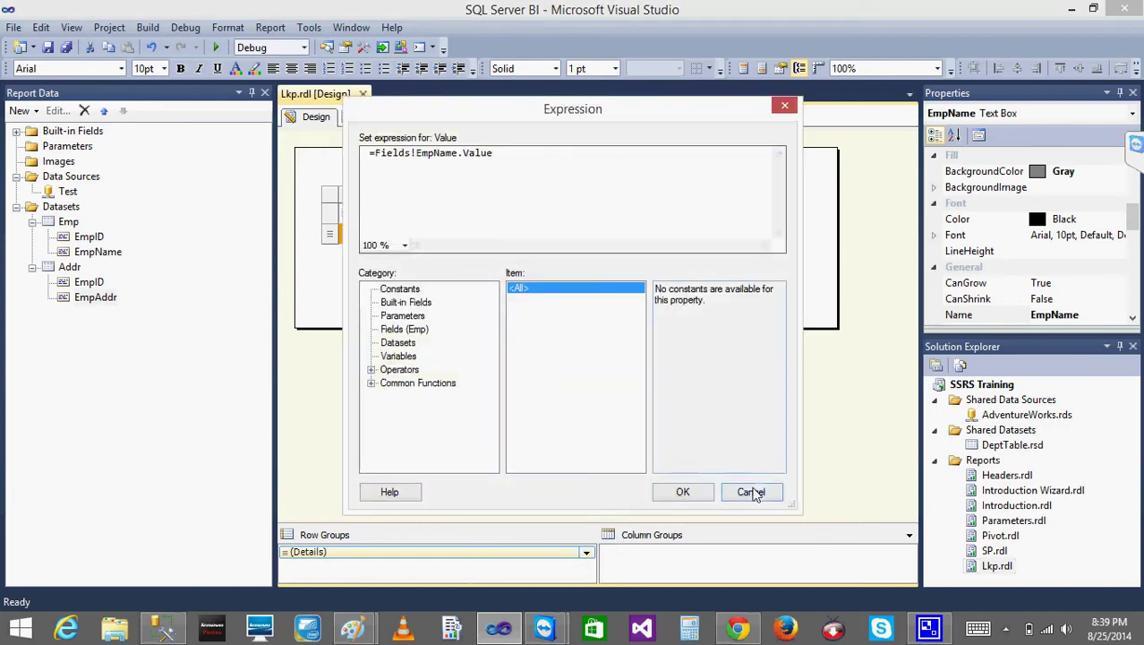
pyautogui.click(750, 492)
# Step: Open the expression editor for the fill color of the EmpName detail text box
pyautogui.rightClick(462, 238)
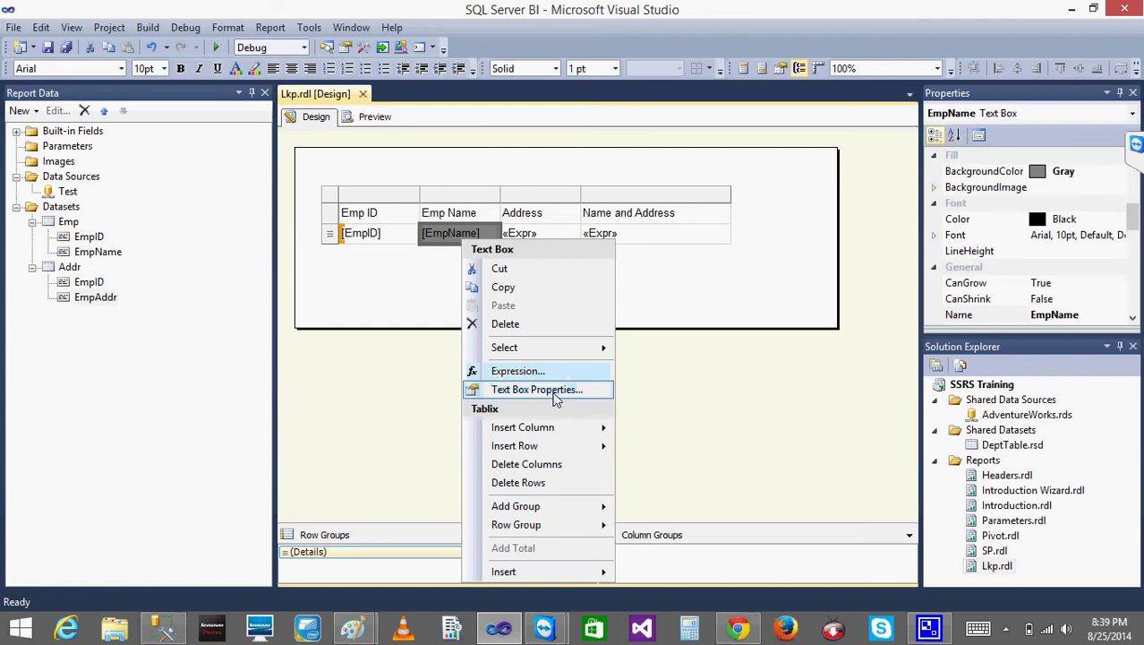
pyautogui.click(554, 394)
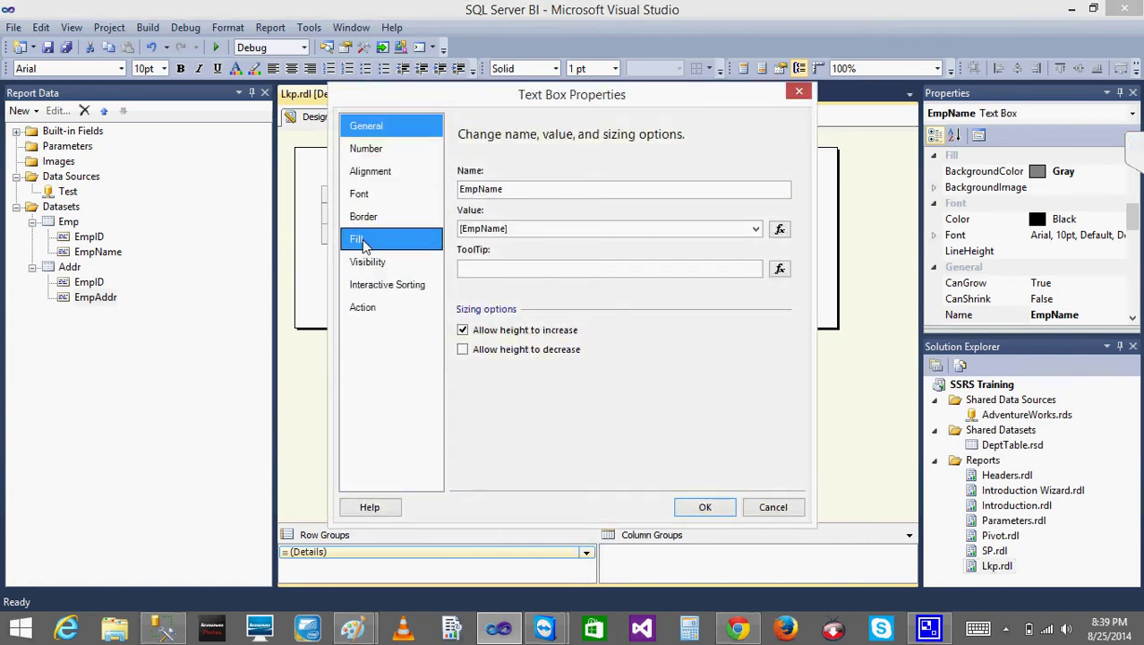
pyautogui.click(363, 240)
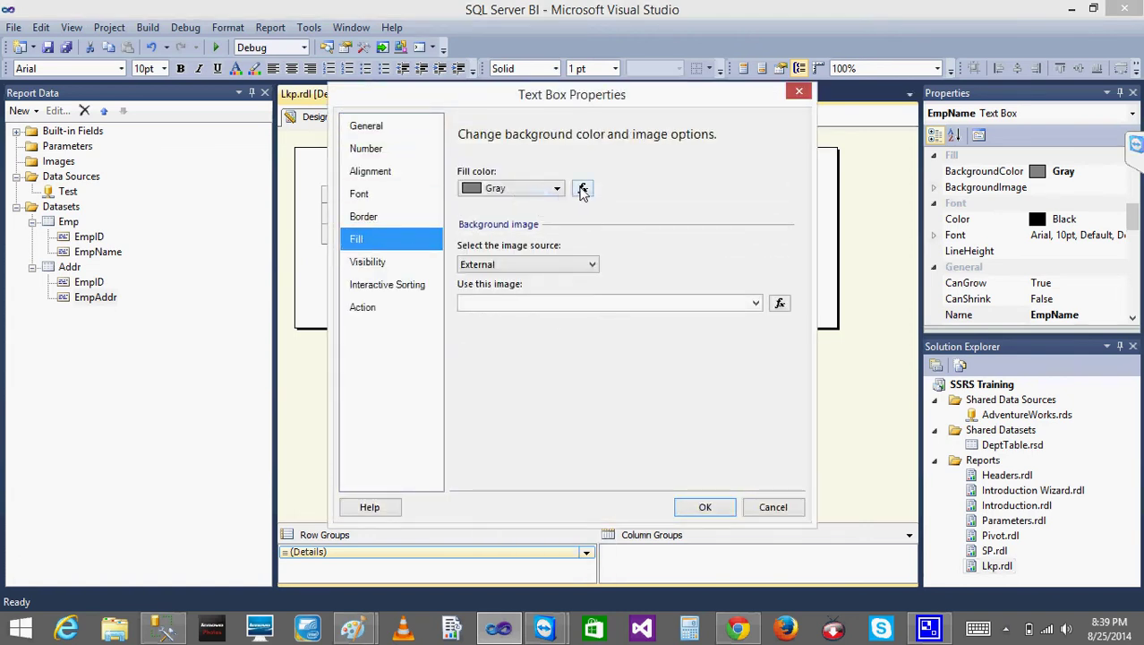
pyautogui.click(582, 189)
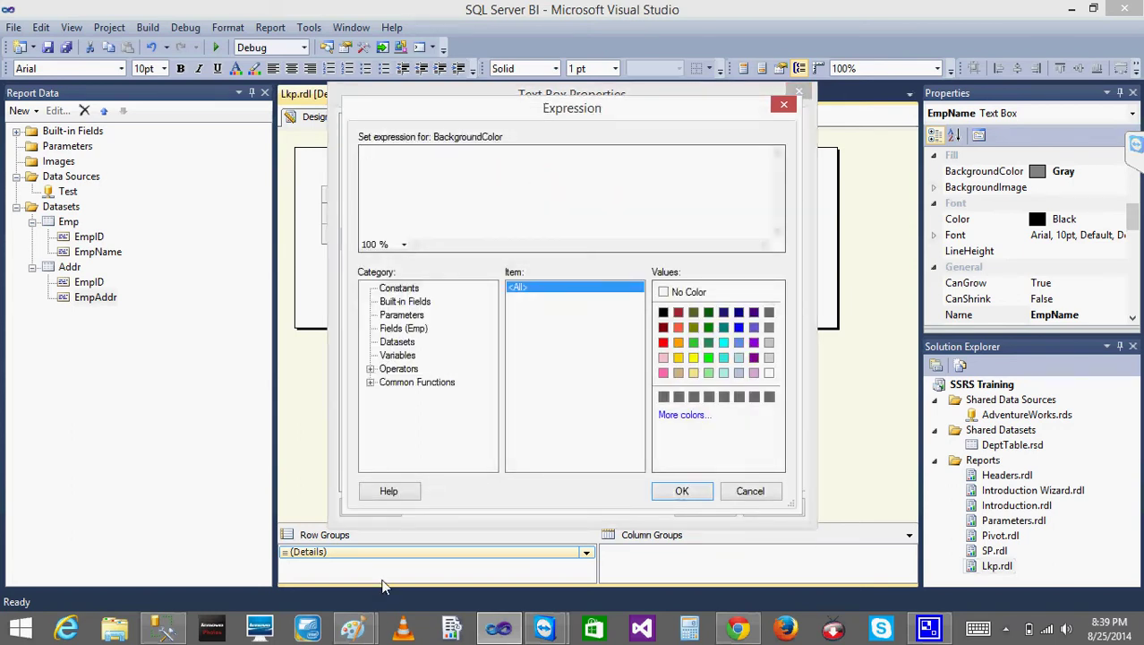
# Step: Switch to SQL Server Management Studio and bring up the open Paint drawings
pyautogui.click(164, 632)
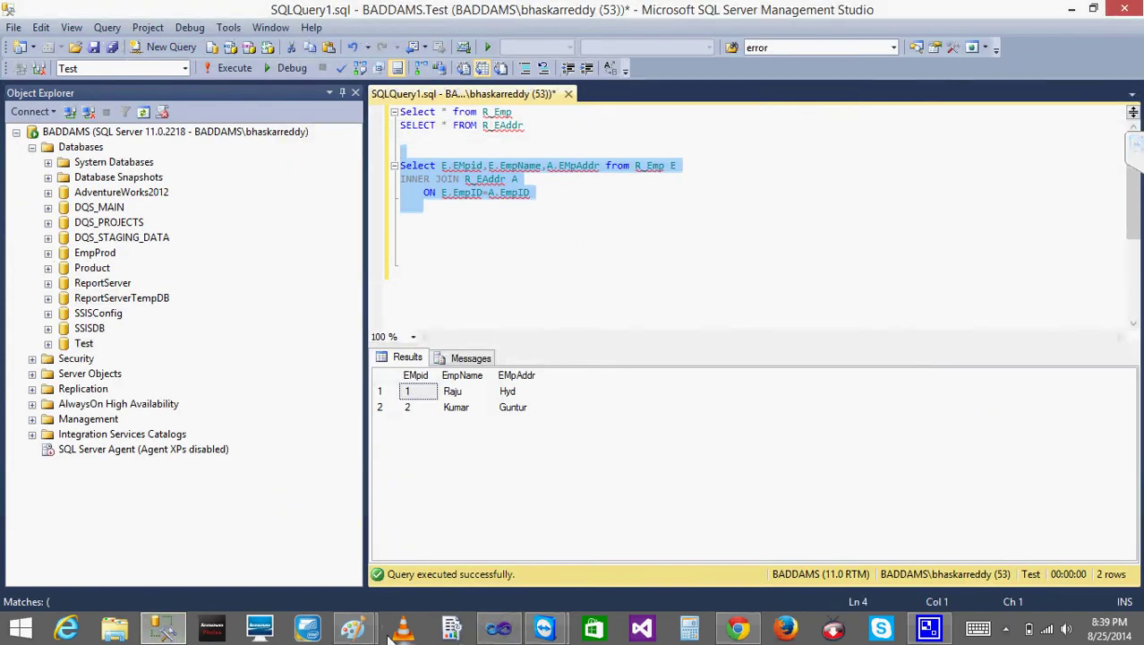
pyautogui.moveTo(354, 629)
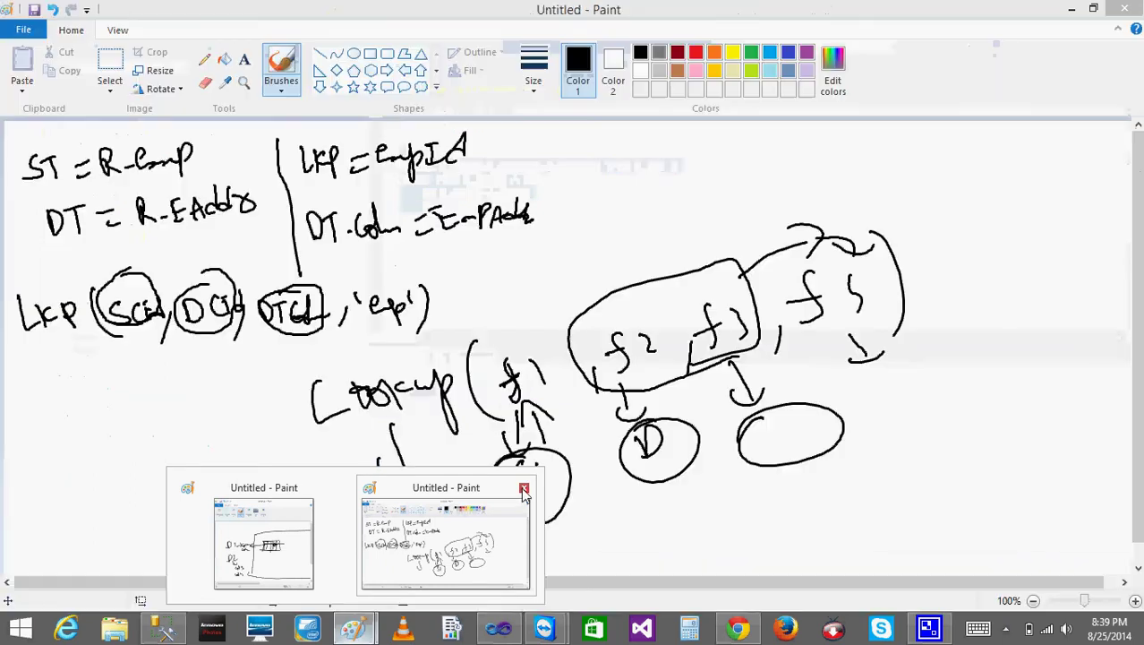
# Step: Close the lookup sketch without saving, and start a blank canvas in the other maximized Paint window, discarding its drawing
pyautogui.click(524, 489)
pyautogui.click(614, 321)
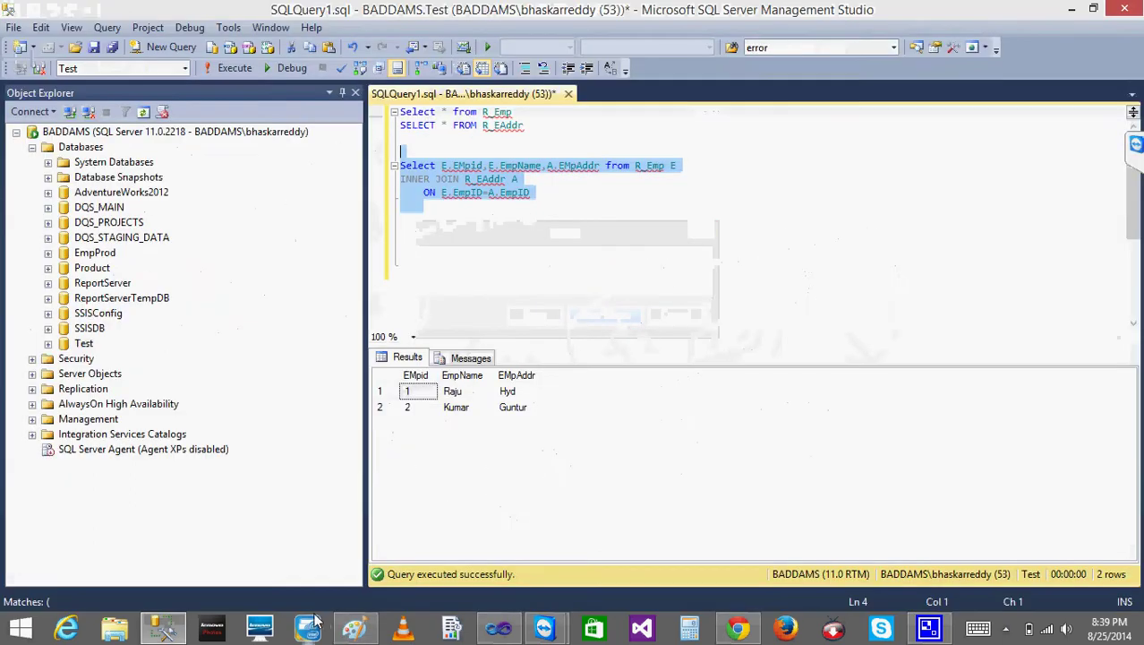
pyautogui.click(353, 630)
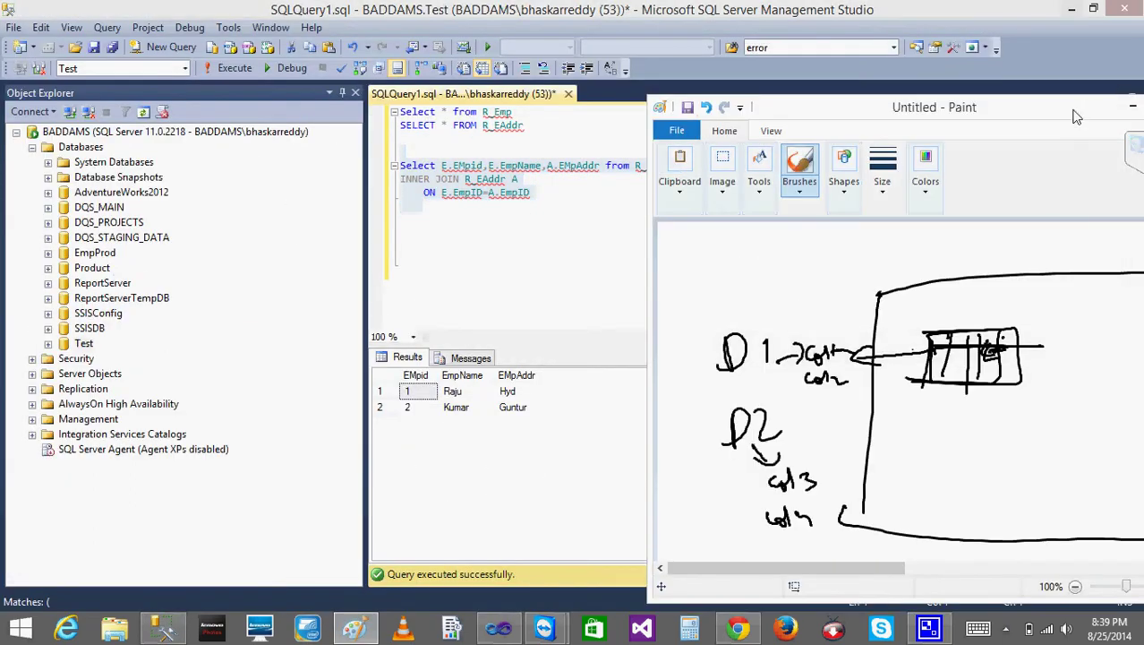
pyautogui.moveTo(1077, 116); pyautogui.dragTo(940, 114)
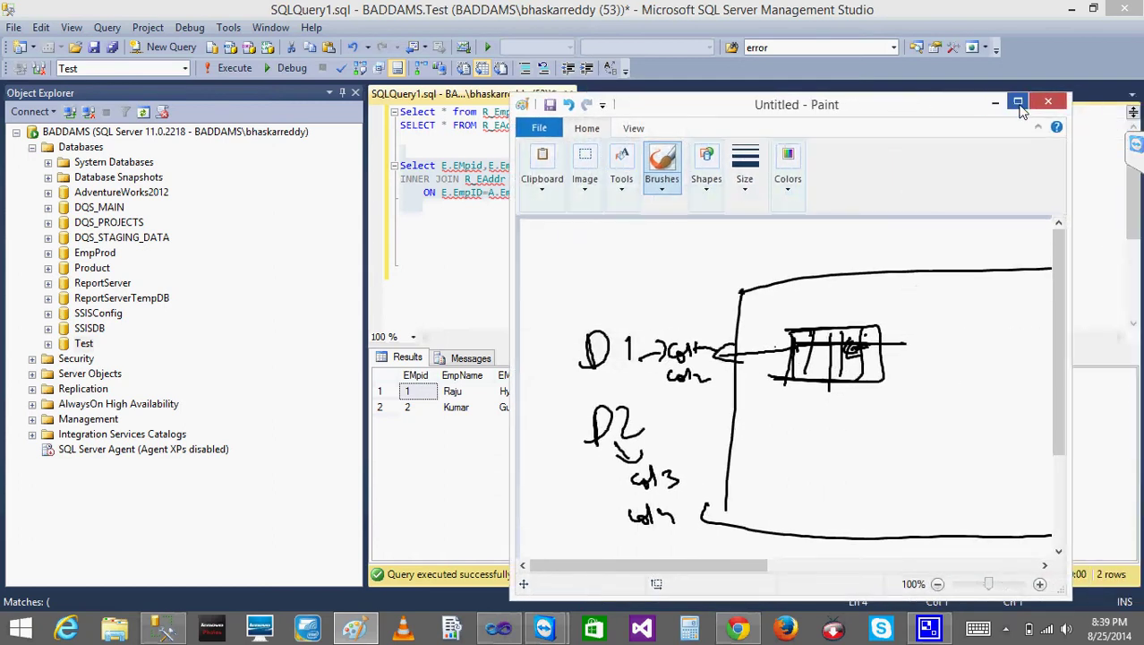
pyautogui.click(1019, 104)
pyautogui.click(34, 29)
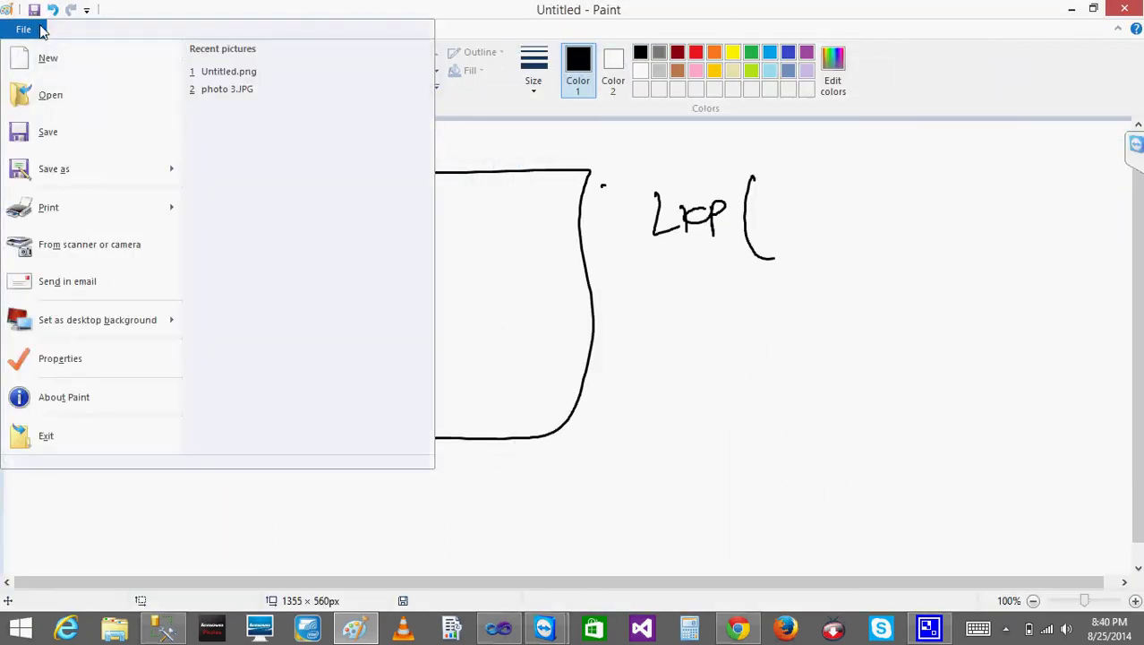
pyautogui.click(70, 65)
pyautogui.click(611, 315)
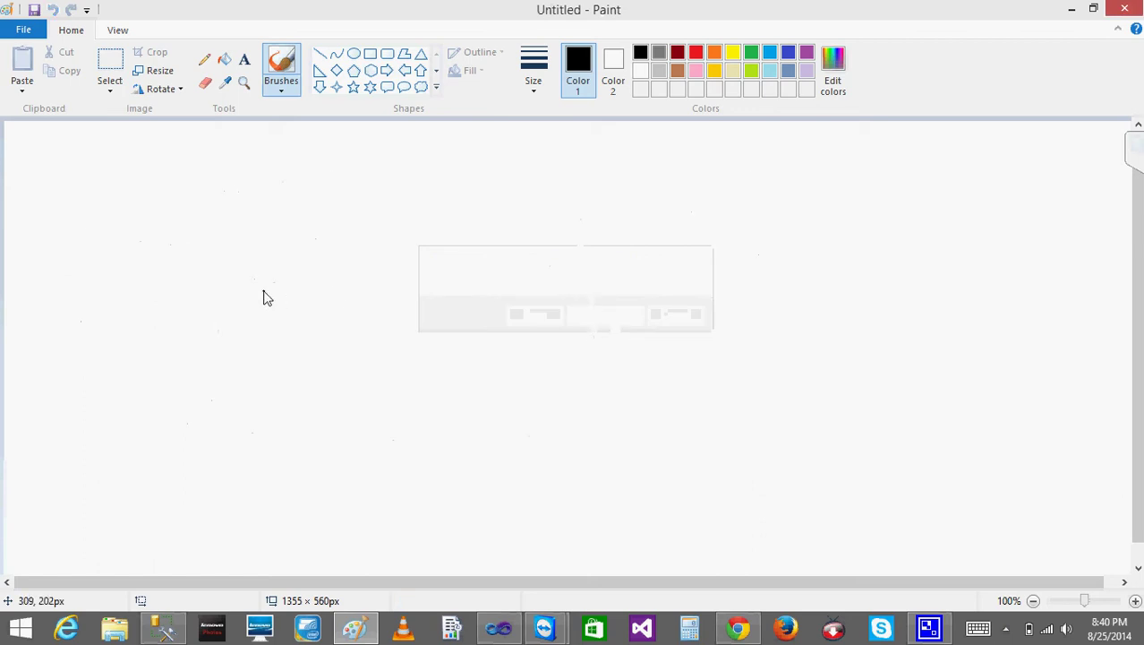
# Step: Handwrite the syntax IF(condition, True value, False value) across the upper part of the canvas with the brush
pyautogui.click(461, 207)
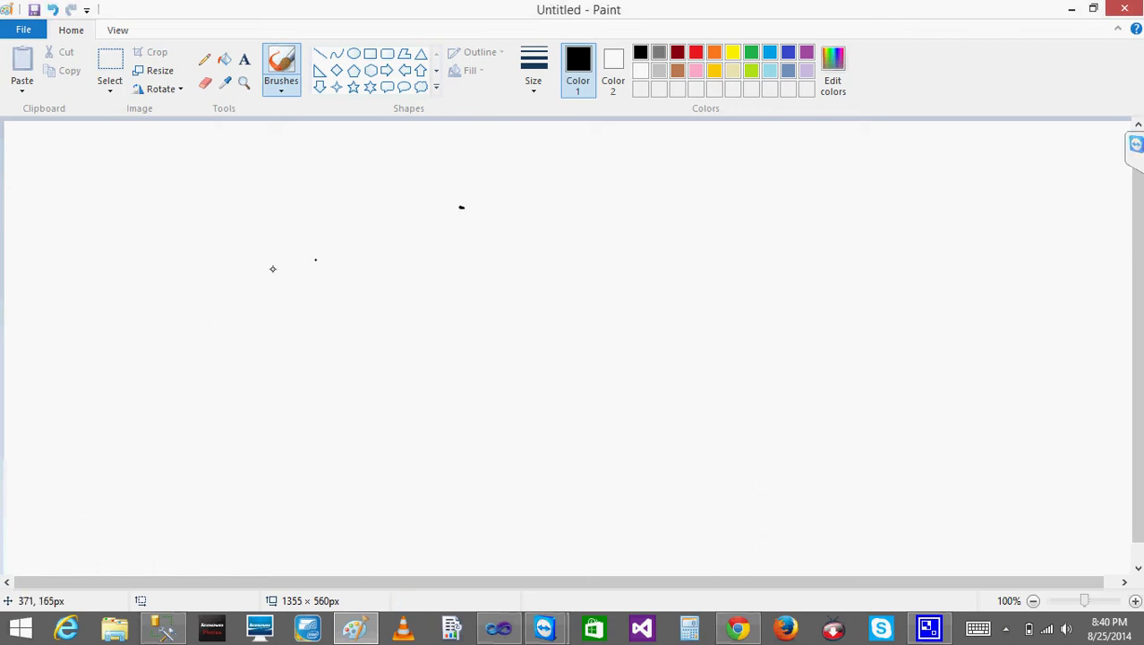
pyautogui.moveTo(228, 258)
pyautogui.mouseDown()
pyautogui.moveTo(234, 276)
pyautogui.moveTo(266, 242)
pyautogui.moveTo(292, 236)
pyautogui.mouseUp()
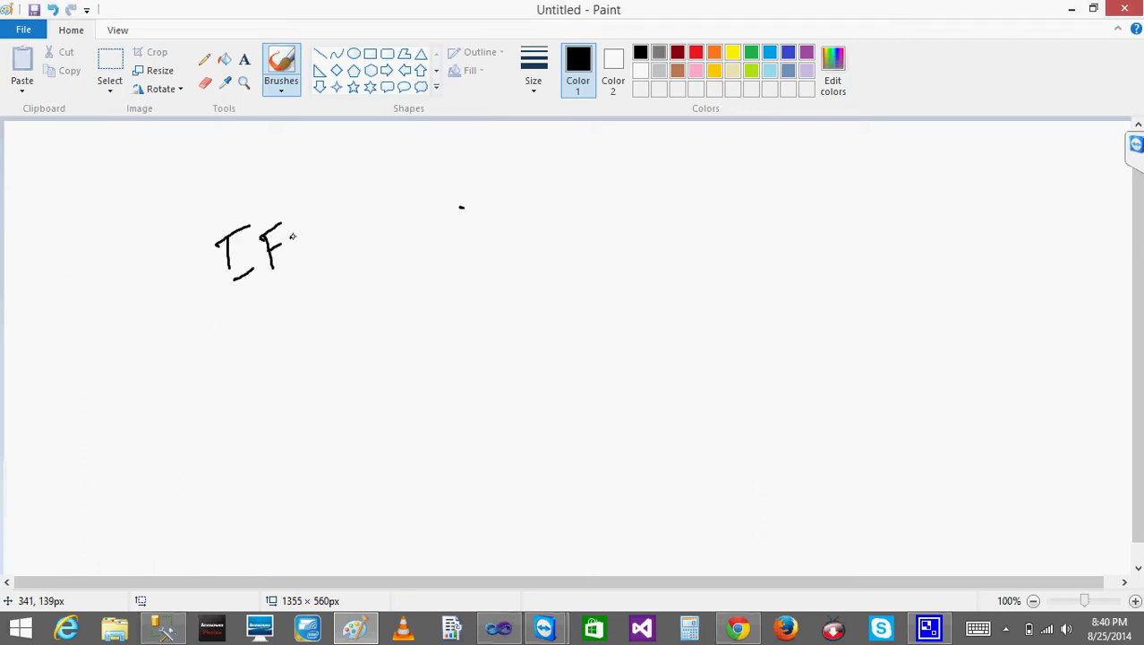
pyautogui.moveTo(210, 294); pyautogui.dragTo(255, 271)
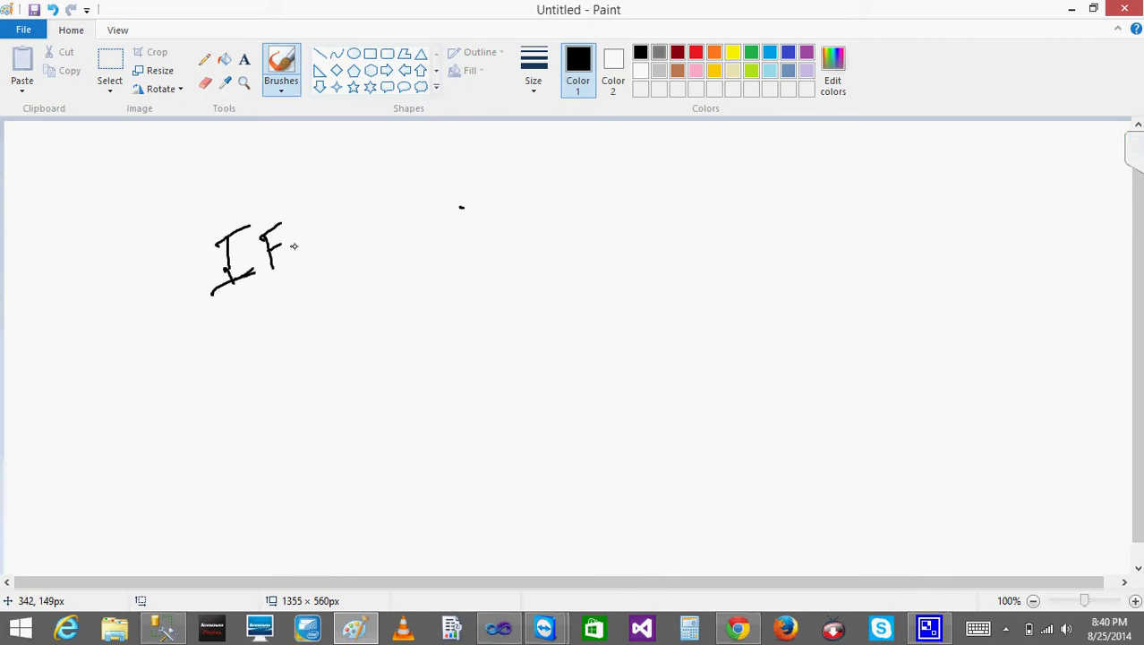
pyautogui.moveTo(329, 204); pyautogui.dragTo(345, 278)
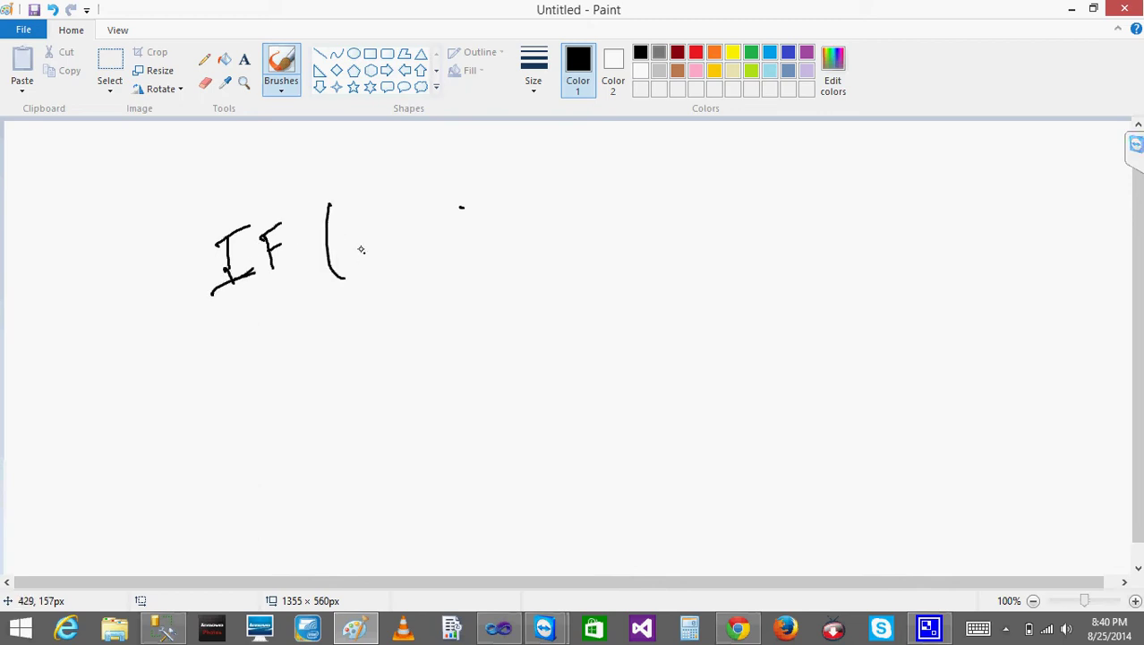
pyautogui.moveTo(357, 233)
pyautogui.mouseDown()
pyautogui.moveTo(360, 244)
pyautogui.moveTo(403, 209)
pyautogui.moveTo(436, 237)
pyautogui.moveTo(452, 225)
pyautogui.moveTo(460, 238)
pyautogui.moveTo(489, 231)
pyautogui.mouseUp()
pyautogui.moveTo(537, 229); pyautogui.dragTo(512, 266)
pyautogui.moveTo(492, 226)
pyautogui.mouseDown()
pyautogui.moveTo(517, 235)
pyautogui.moveTo(616, 202)
pyautogui.mouseUp()
pyautogui.moveTo(586, 244)
pyautogui.mouseDown()
pyautogui.moveTo(629, 224)
pyautogui.moveTo(638, 235)
pyautogui.mouseUp()
pyautogui.moveTo(691, 229); pyautogui.dragTo(668, 276)
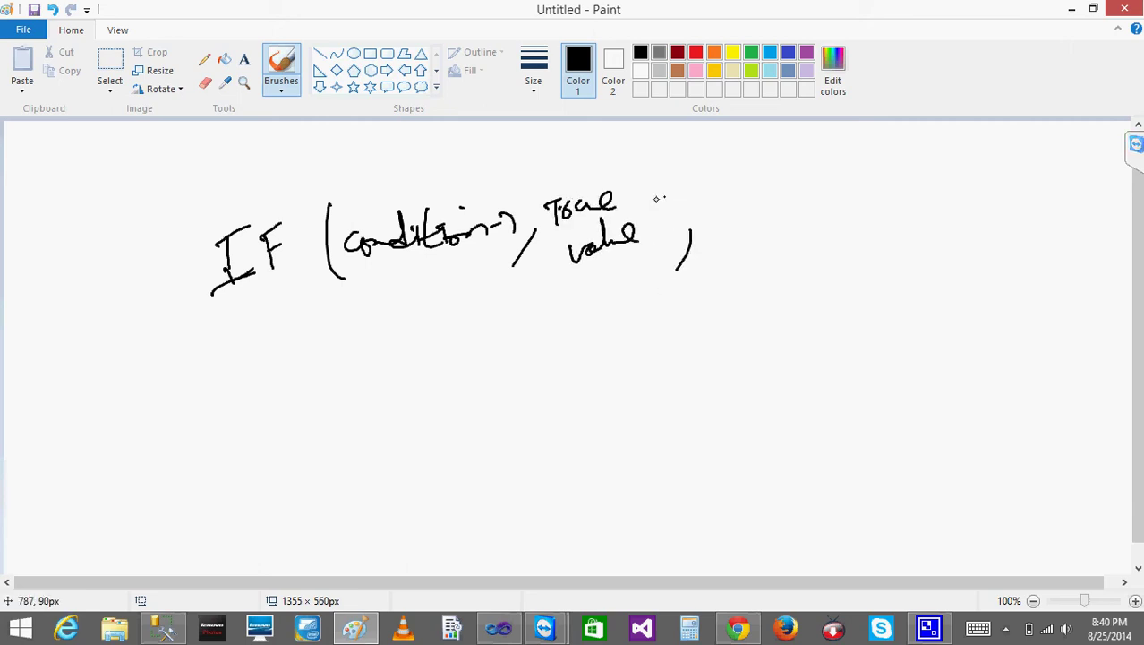
pyautogui.moveTo(721, 172)
pyautogui.mouseDown()
pyautogui.moveTo(727, 204)
pyautogui.moveTo(737, 189)
pyautogui.moveTo(763, 203)
pyautogui.moveTo(803, 181)
pyautogui.moveTo(806, 202)
pyautogui.mouseUp()
pyautogui.moveTo(734, 240); pyautogui.dragTo(806, 244)
pyautogui.moveTo(836, 166); pyautogui.dragTo(821, 274)
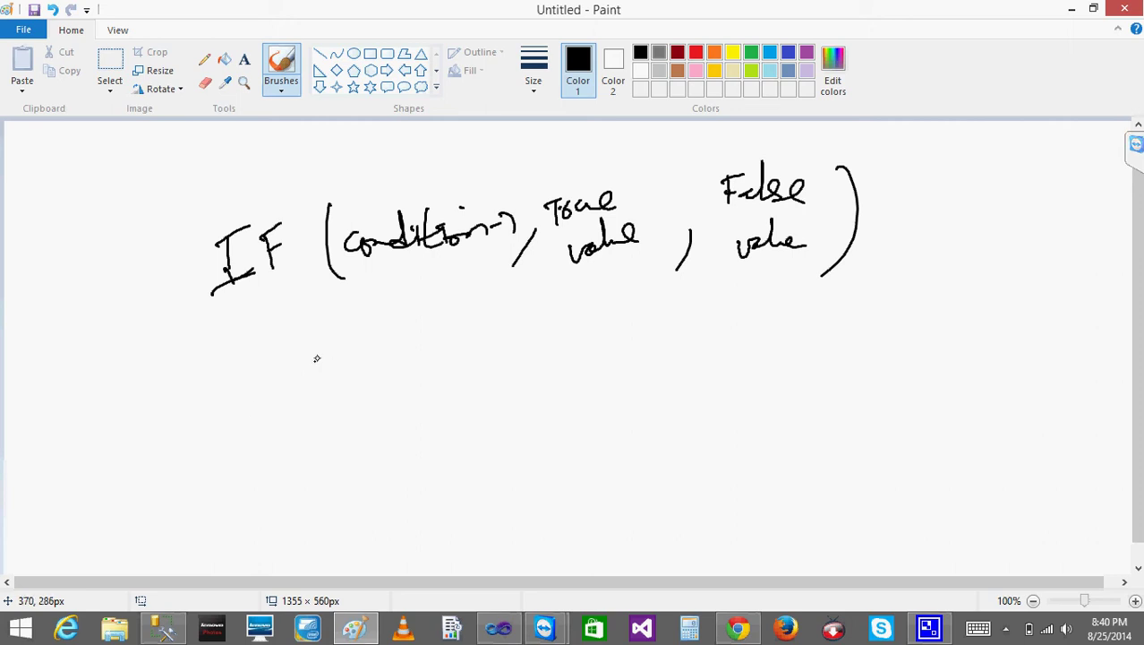
# Step: Handwrite an opening parenthesis and the example condition 10 < 1 followed by a comma below the IF syntax
pyautogui.moveTo(351, 314); pyautogui.dragTo(367, 401)
pyautogui.moveTo(401, 346)
pyautogui.mouseDown()
pyautogui.moveTo(418, 358)
pyautogui.moveTo(455, 346)
pyautogui.moveTo(456, 358)
pyautogui.mouseUp()
pyautogui.moveTo(465, 333); pyautogui.dragTo(474, 358)
pyautogui.click(515, 356)
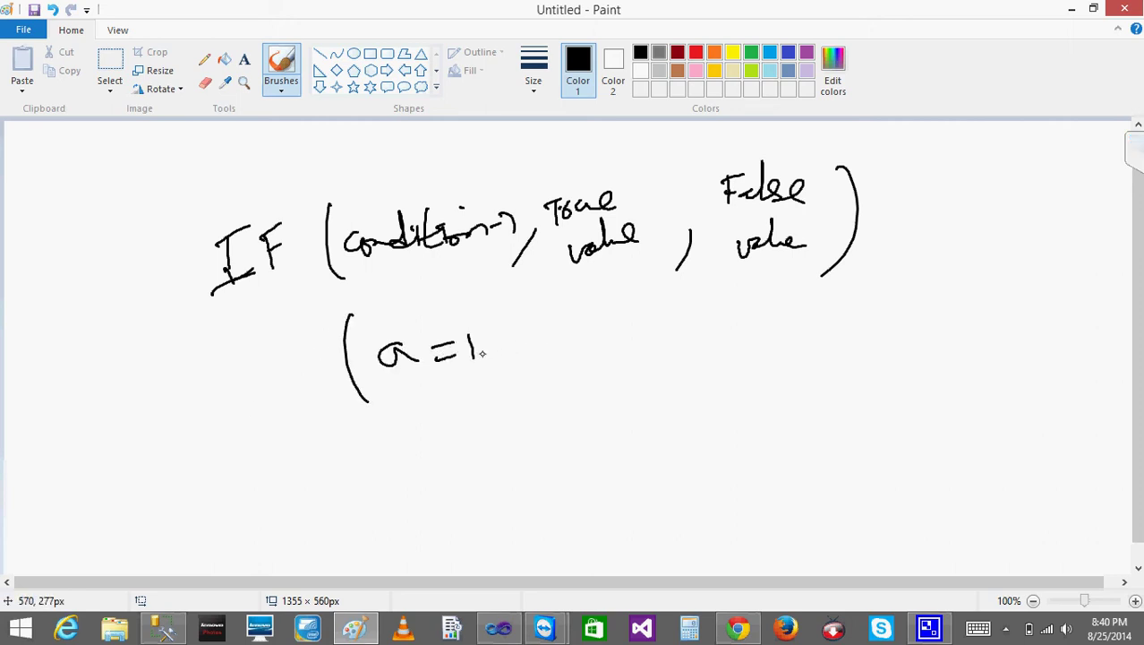
pyautogui.moveTo(362, 346); pyautogui.dragTo(366, 380)
pyautogui.moveTo(391, 344)
pyautogui.mouseDown()
pyautogui.moveTo(373, 375)
pyautogui.moveTo(472, 344)
pyautogui.moveTo(443, 344)
pyautogui.moveTo(474, 346)
pyautogui.moveTo(506, 396)
pyautogui.mouseUp()
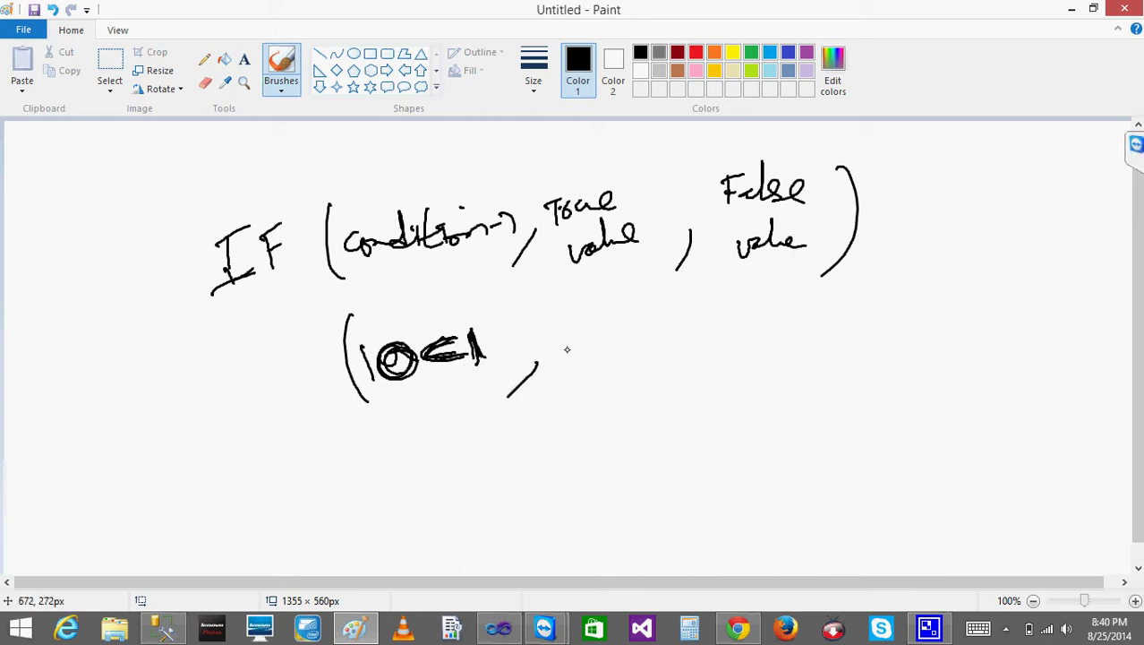
# Step: Complete the handwritten example with the values 123 and 627, a closing parenthesis, a leading IF and an underline
pyautogui.moveTo(554, 356)
pyautogui.mouseDown()
pyautogui.moveTo(557, 375)
pyautogui.moveTo(583, 370)
pyautogui.mouseUp()
pyautogui.moveTo(590, 351); pyautogui.dragTo(598, 370)
pyautogui.moveTo(639, 365); pyautogui.dragTo(617, 393)
pyautogui.moveTo(668, 340)
pyautogui.mouseDown()
pyautogui.moveTo(675, 366)
pyautogui.moveTo(712, 363)
pyautogui.mouseUp()
pyautogui.moveTo(719, 340)
pyautogui.mouseDown()
pyautogui.moveTo(737, 342)
pyautogui.moveTo(731, 369)
pyautogui.mouseUp()
pyautogui.moveTo(716, 359); pyautogui.dragTo(745, 356)
pyautogui.moveTo(770, 316)
pyautogui.mouseDown()
pyautogui.moveTo(779, 333)
pyautogui.moveTo(738, 394)
pyautogui.mouseUp()
pyautogui.moveTo(271, 381)
pyautogui.mouseDown()
pyautogui.moveTo(274, 408)
pyautogui.moveTo(292, 370)
pyautogui.mouseUp()
pyautogui.moveTo(267, 424); pyautogui.dragTo(326, 367)
pyautogui.moveTo(275, 456)
pyautogui.mouseDown()
pyautogui.moveTo(595, 388)
pyautogui.moveTo(769, 382)
pyautogui.mouseUp()
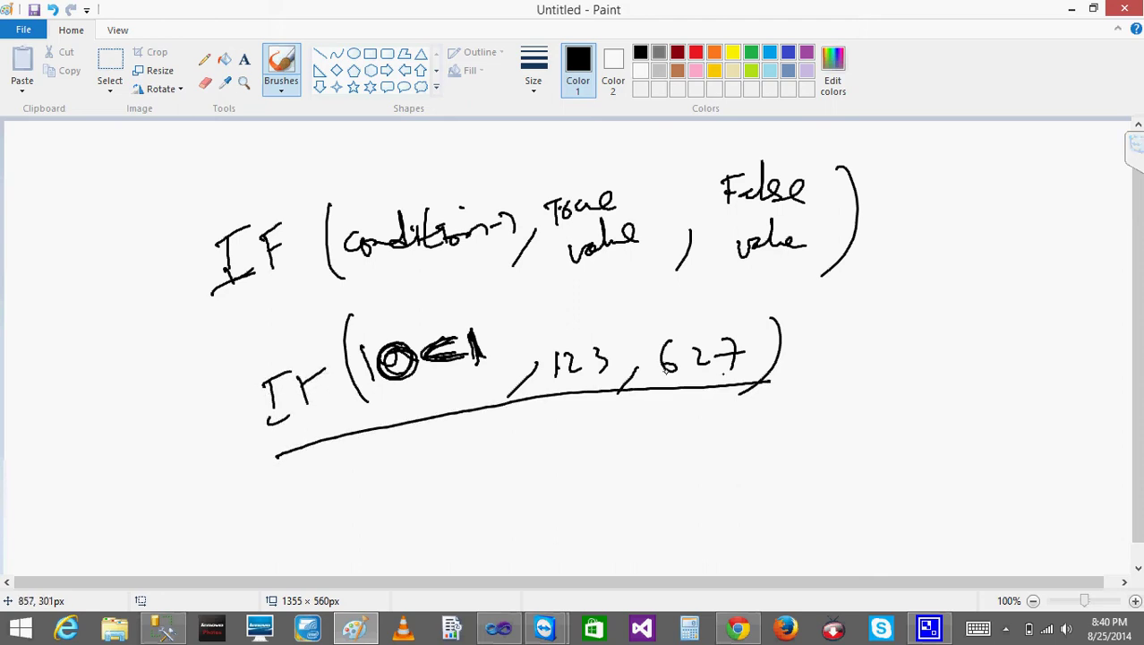
pyautogui.moveTo(301, 394); pyautogui.dragTo(341, 384)
# Step: Draw arrows from True value to 123 and from False value to 627, and write the result 627 below the example
pyautogui.moveTo(595, 263); pyautogui.dragTo(598, 313)
pyautogui.moveTo(583, 293); pyautogui.dragTo(616, 297)
pyautogui.moveTo(744, 262); pyautogui.dragTo(743, 313)
pyautogui.moveTo(728, 279)
pyautogui.mouseDown()
pyautogui.moveTo(750, 313)
pyautogui.moveTo(759, 281)
pyautogui.mouseUp()
pyautogui.moveTo(637, 416)
pyautogui.mouseDown()
pyautogui.moveTo(618, 452)
pyautogui.moveTo(635, 438)
pyautogui.mouseUp()
pyautogui.moveTo(641, 430)
pyautogui.mouseDown()
pyautogui.moveTo(696, 442)
pyautogui.moveTo(728, 419)
pyautogui.mouseUp()
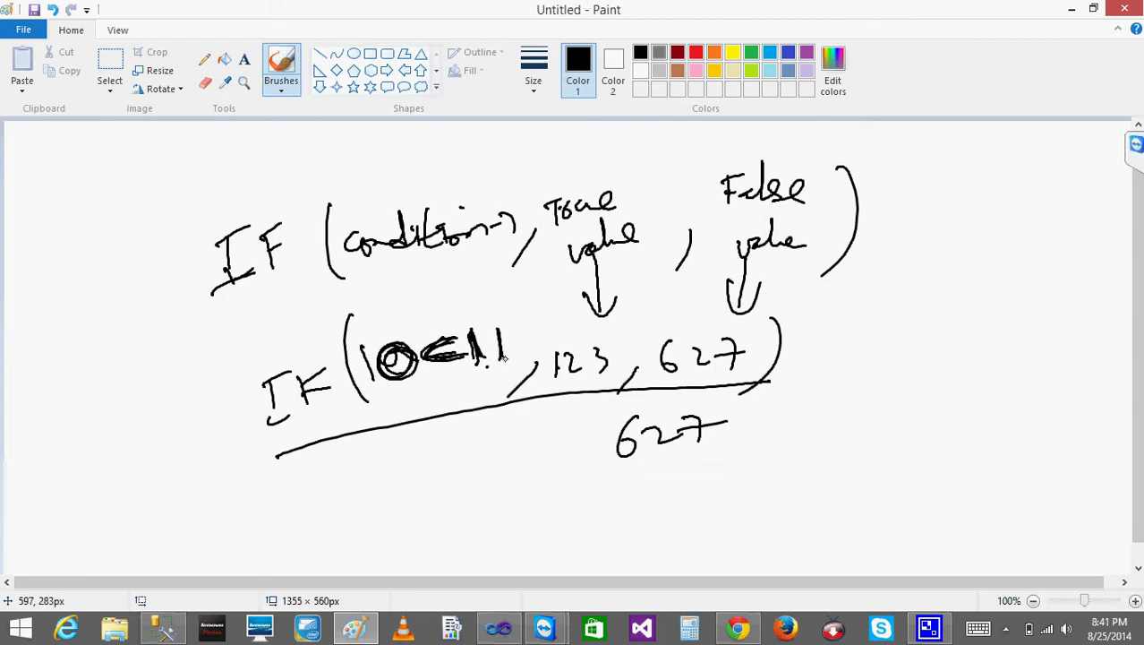
# Step: Circle the example's condition, draw an arrow from 123 down to a circled result 123, and outline the whole IF example
pyautogui.moveTo(419, 329)
pyautogui.mouseDown()
pyautogui.moveTo(459, 405)
pyautogui.moveTo(418, 345)
pyautogui.mouseUp()
pyautogui.moveTo(569, 388)
pyautogui.mouseDown()
pyautogui.moveTo(563, 456)
pyautogui.moveTo(568, 447)
pyautogui.mouseUp()
pyautogui.moveTo(528, 493)
pyautogui.mouseDown()
pyautogui.moveTo(536, 487)
pyautogui.moveTo(532, 516)
pyautogui.mouseUp()
pyautogui.moveTo(542, 494); pyautogui.dragTo(577, 514)
pyautogui.moveTo(593, 468)
pyautogui.mouseDown()
pyautogui.moveTo(632, 495)
pyautogui.moveTo(602, 467)
pyautogui.mouseUp()
pyautogui.moveTo(308, 462)
pyautogui.mouseDown()
pyautogui.moveTo(285, 457)
pyautogui.moveTo(671, 298)
pyautogui.moveTo(643, 388)
pyautogui.mouseUp()
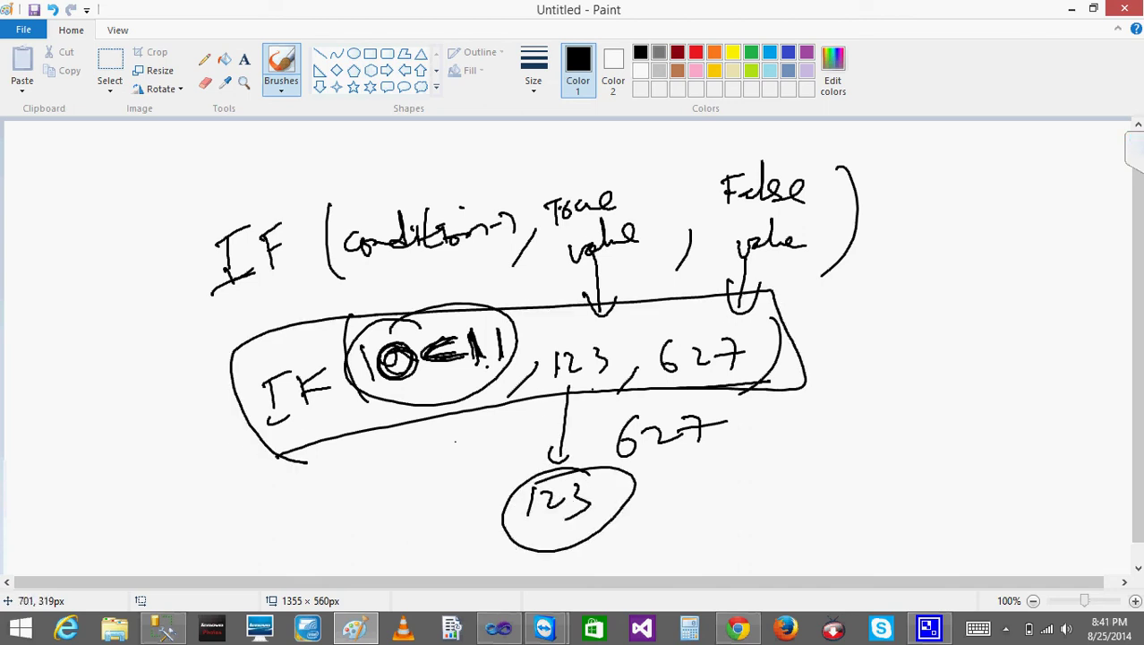
# Step: Switch to Visual Studio and begin the BackgroundColor expression with =IIf(, using the IIf function from the Program Flow category
pyautogui.click(1072, 10)
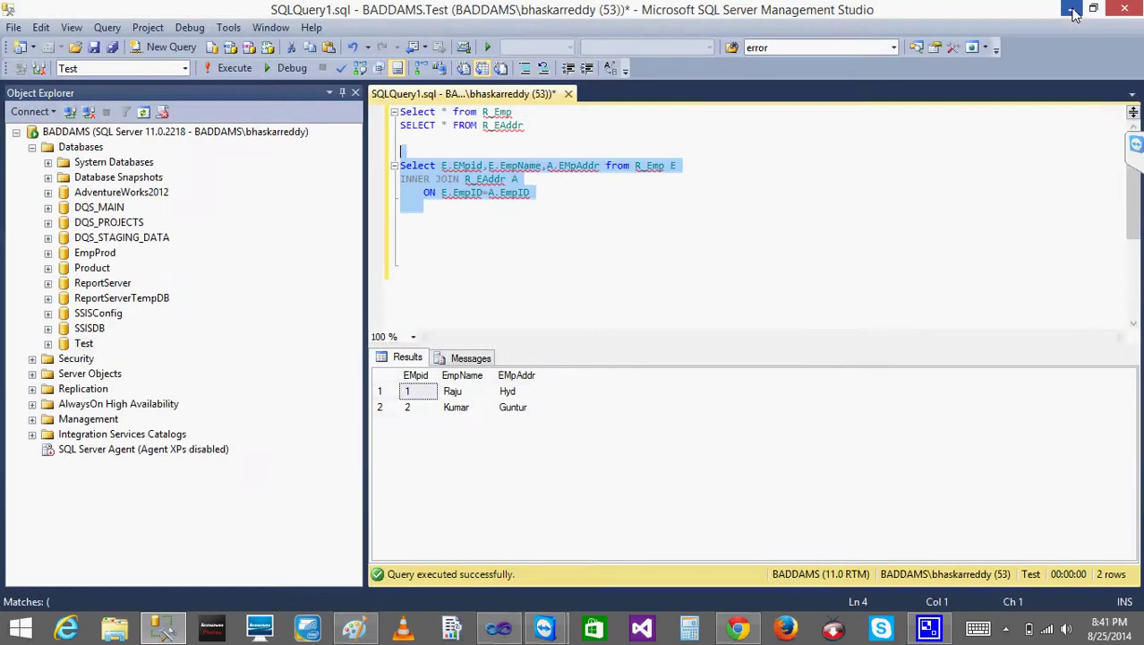
pyautogui.click(162, 632)
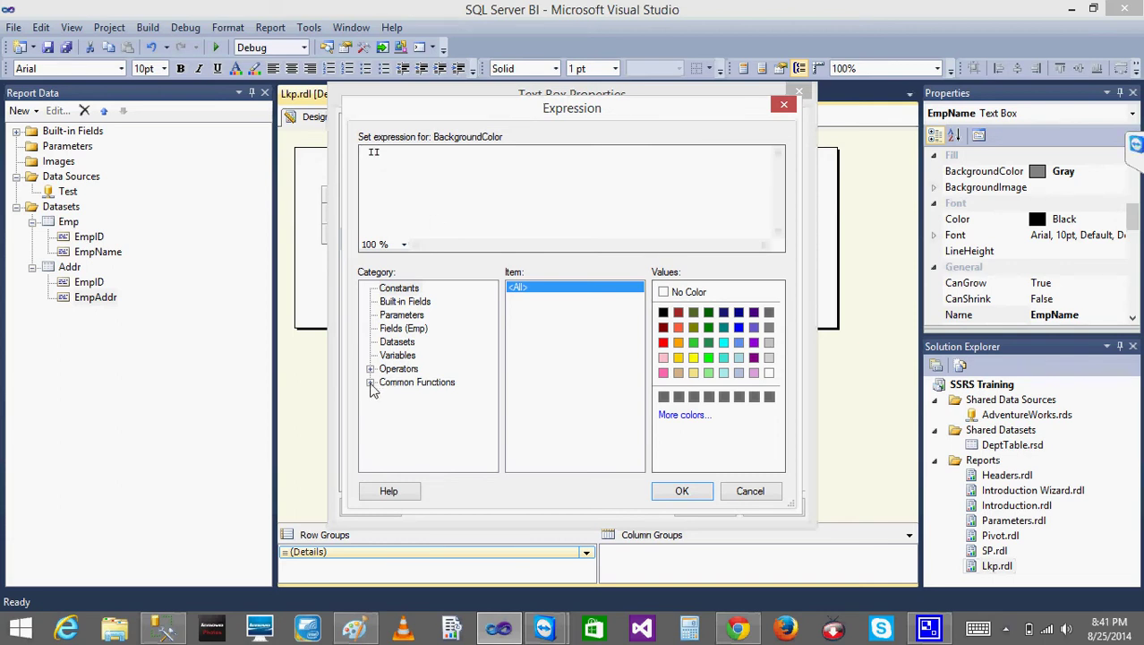
pyautogui.click(370, 383)
pyautogui.click(424, 462)
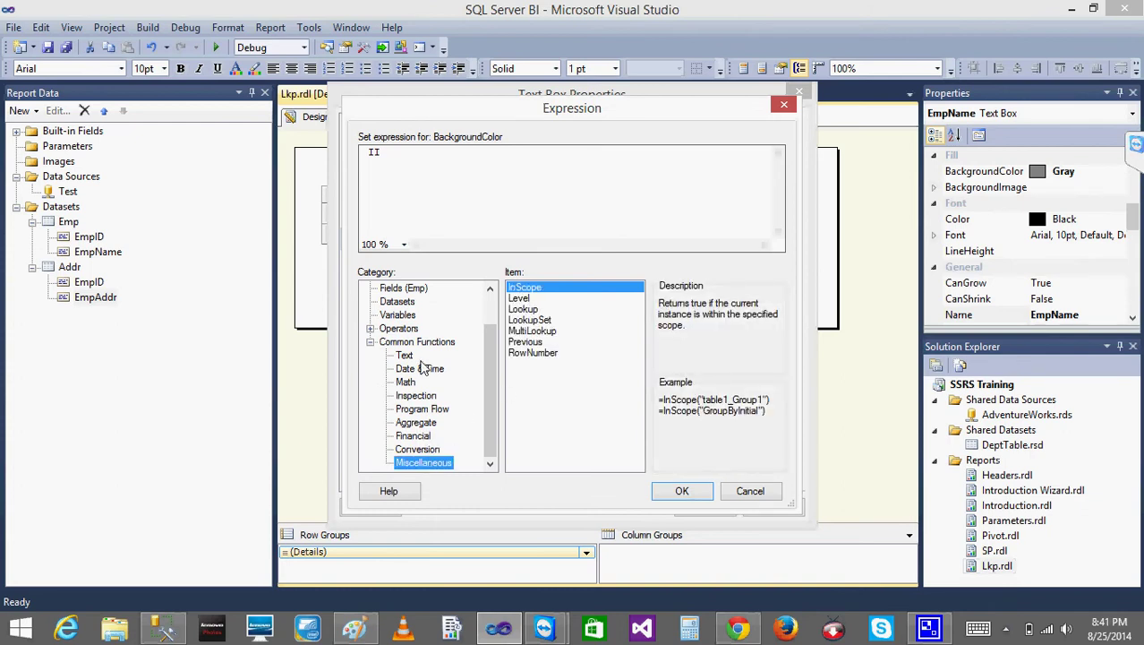
pyautogui.click(414, 448)
pyautogui.click(412, 436)
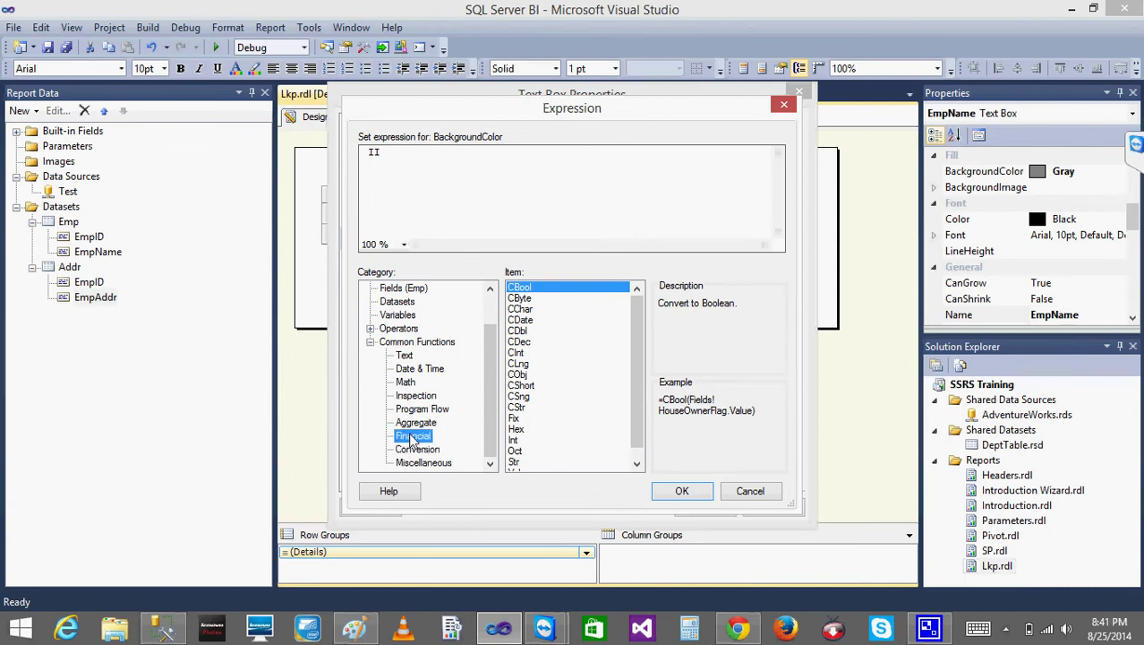
pyautogui.click(417, 422)
pyautogui.click(421, 408)
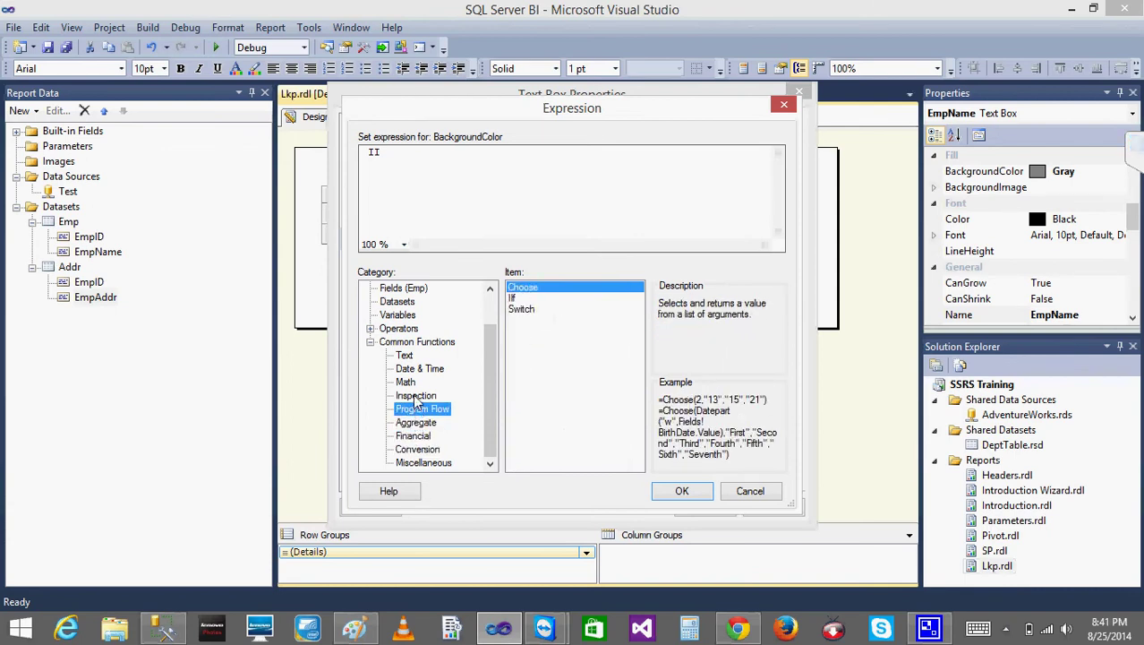
pyautogui.click(513, 297)
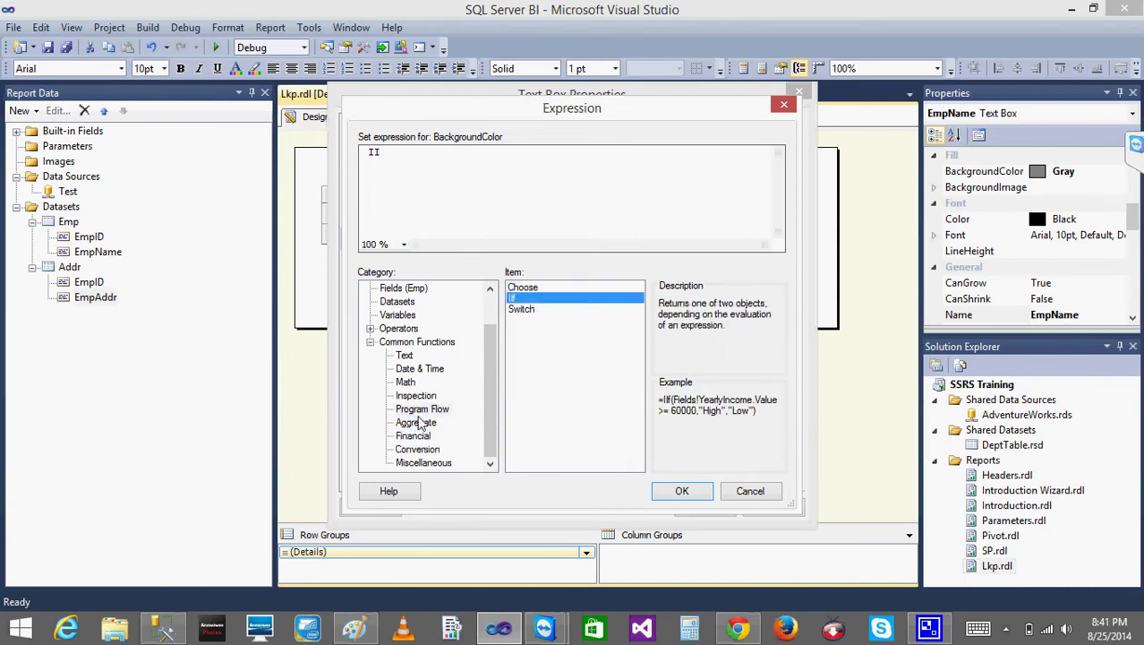
pyautogui.click(429, 163)
pyautogui.doubleClick(514, 299)
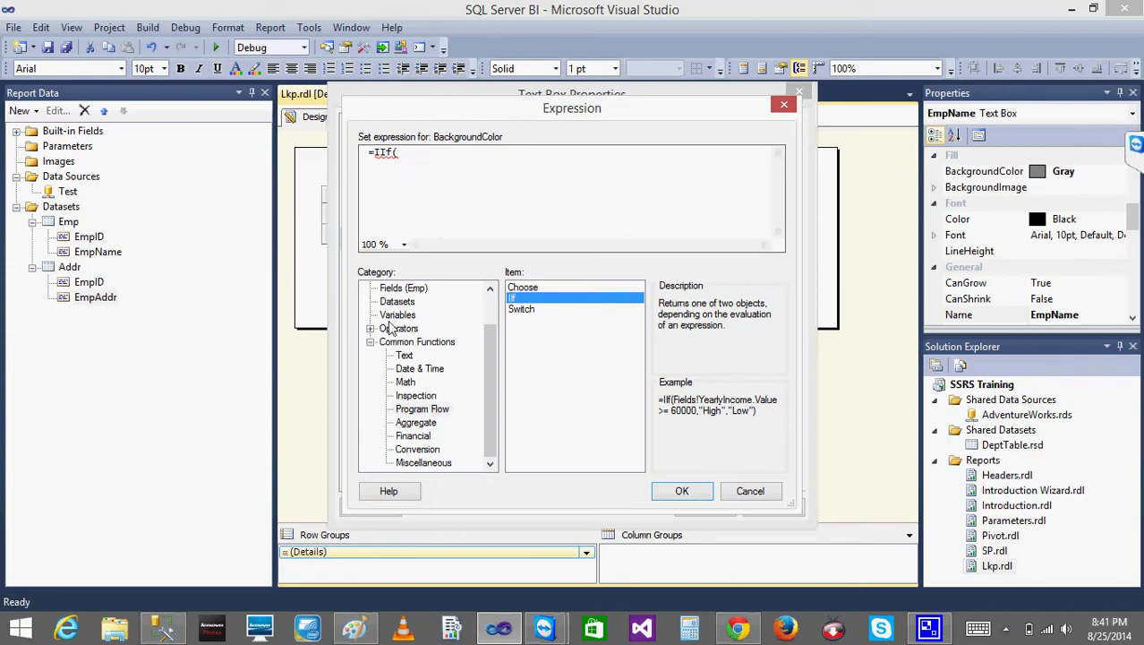
# Step: Insert First(EmpAddr) from the Addr dataset as the first argument of the IIf expression
pyautogui.click(369, 343)
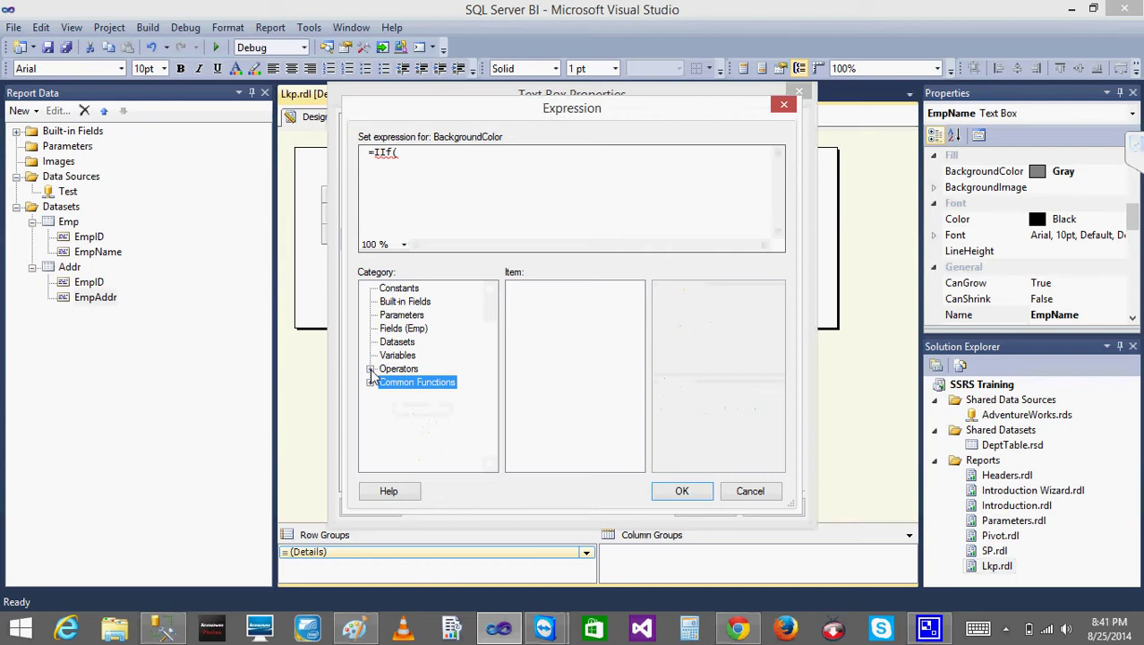
pyautogui.click(372, 378)
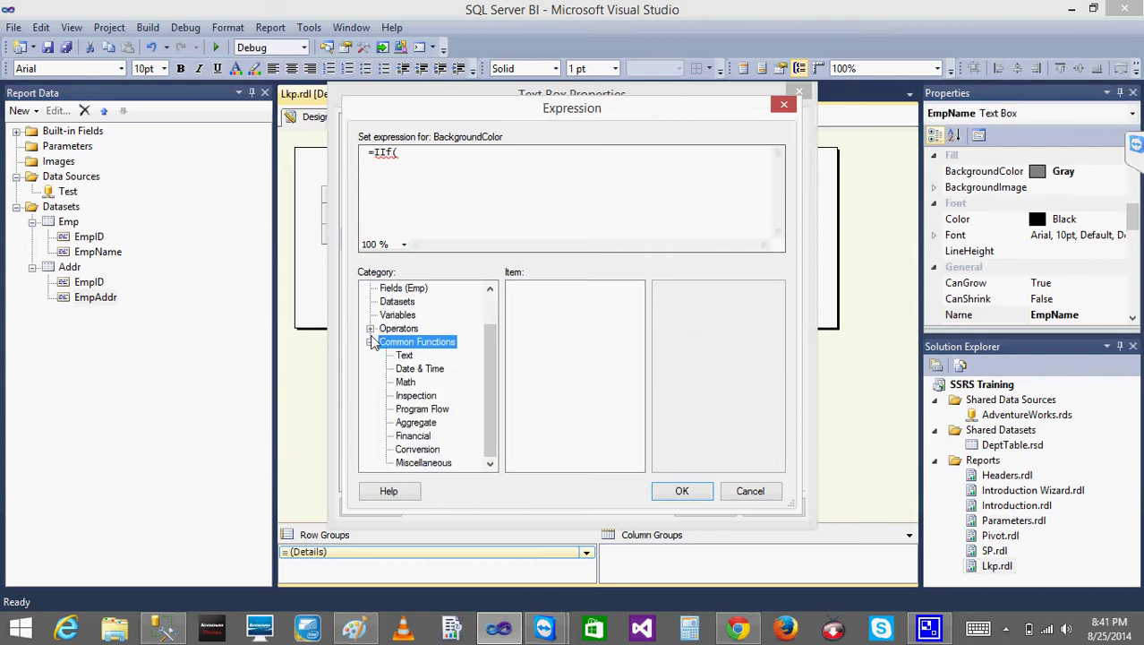
pyautogui.click(370, 342)
pyautogui.click(394, 342)
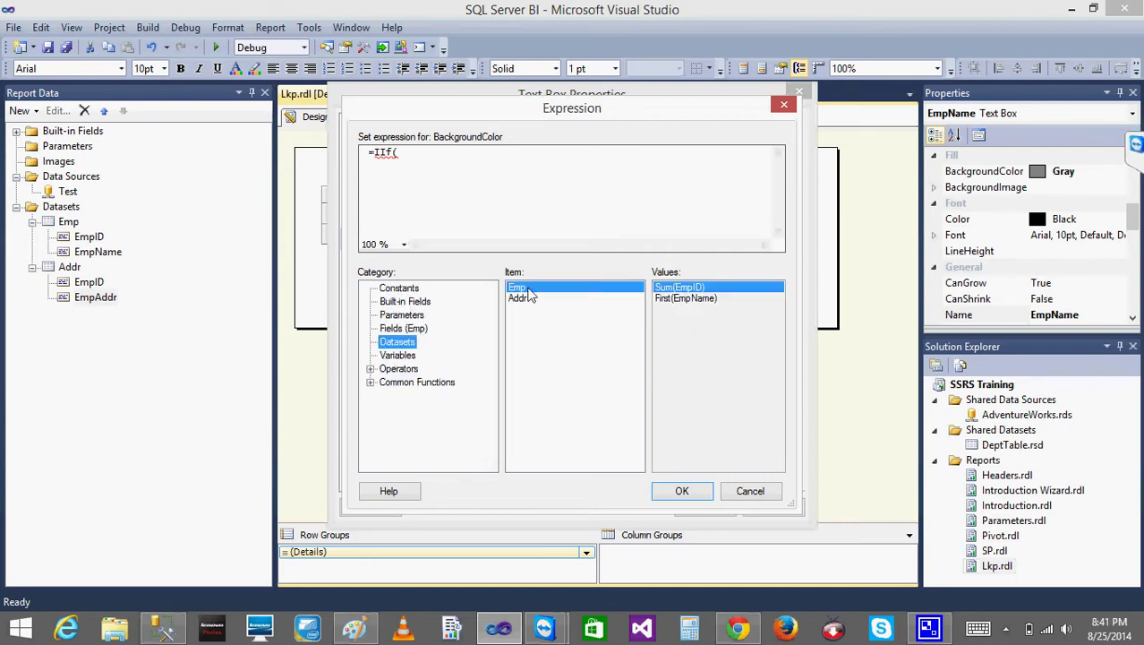
pyautogui.click(519, 299)
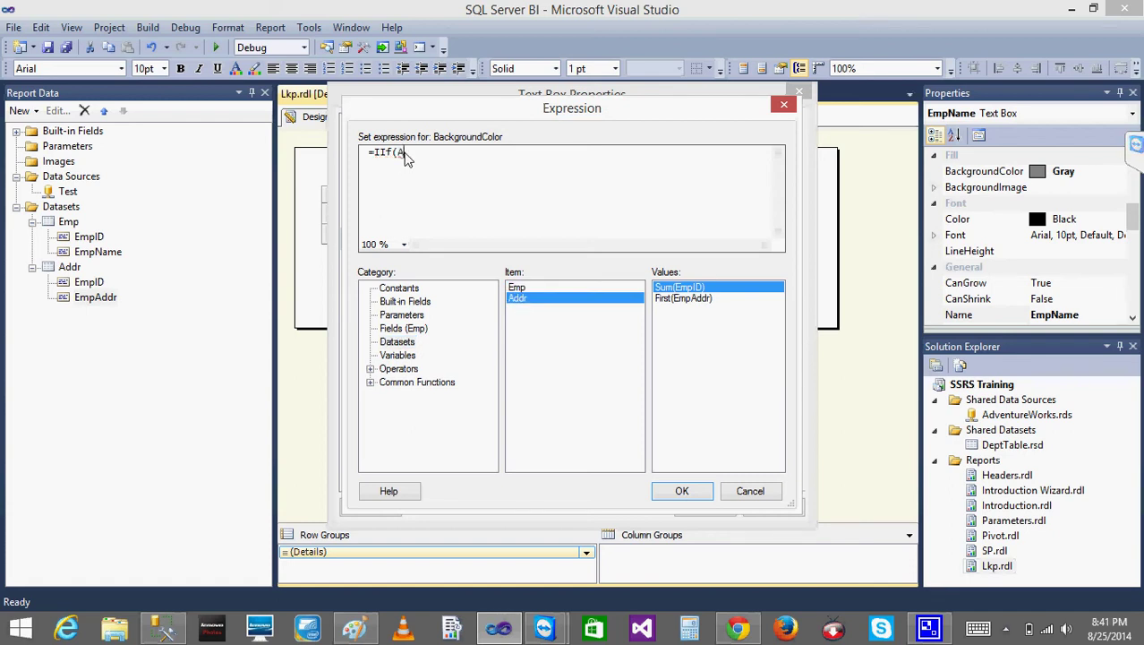
pyautogui.press('BackSpace')
pyautogui.press('BackSpace')
pyautogui.press('BackSpace')
pyautogui.press('BackSpace')
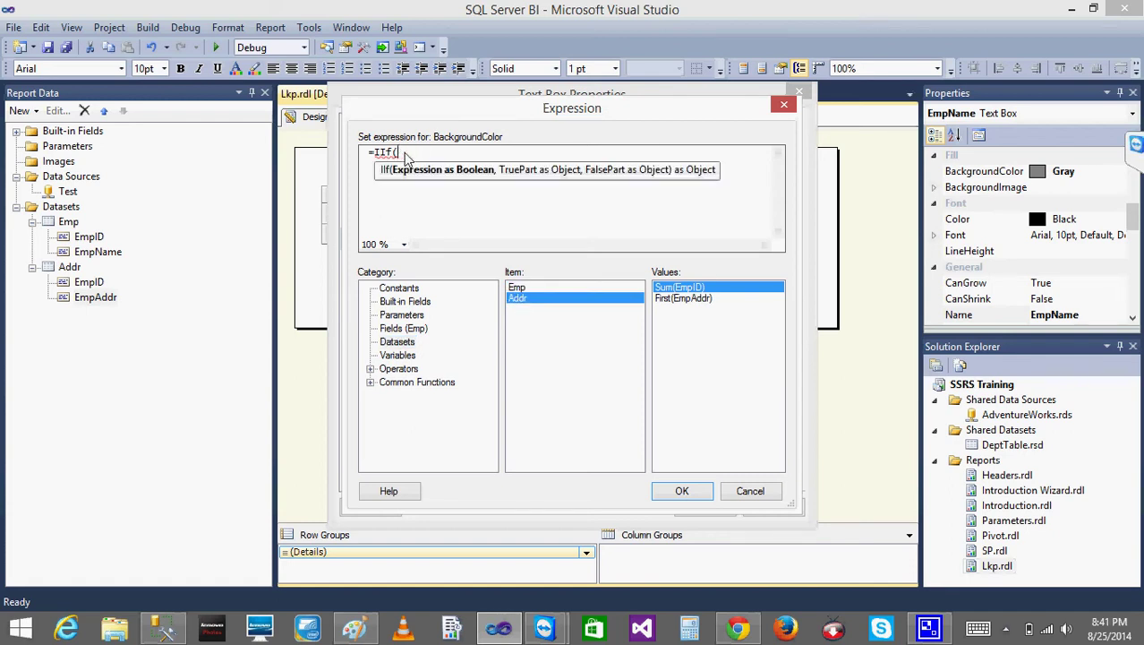
pyautogui.click(526, 309)
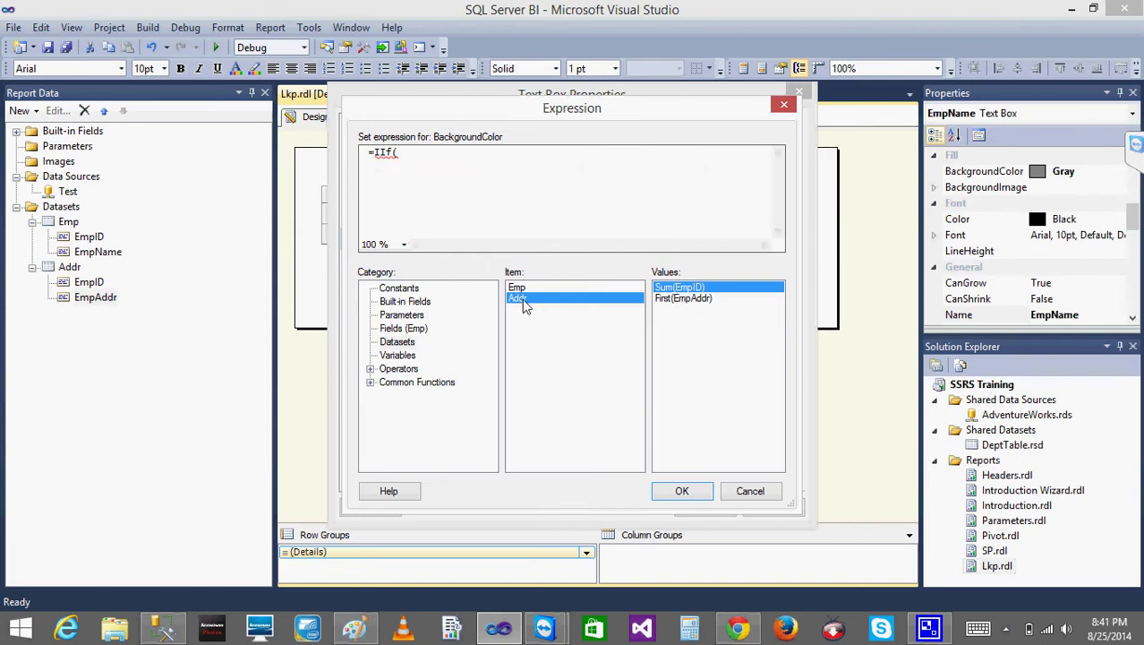
pyautogui.doubleClick(696, 300)
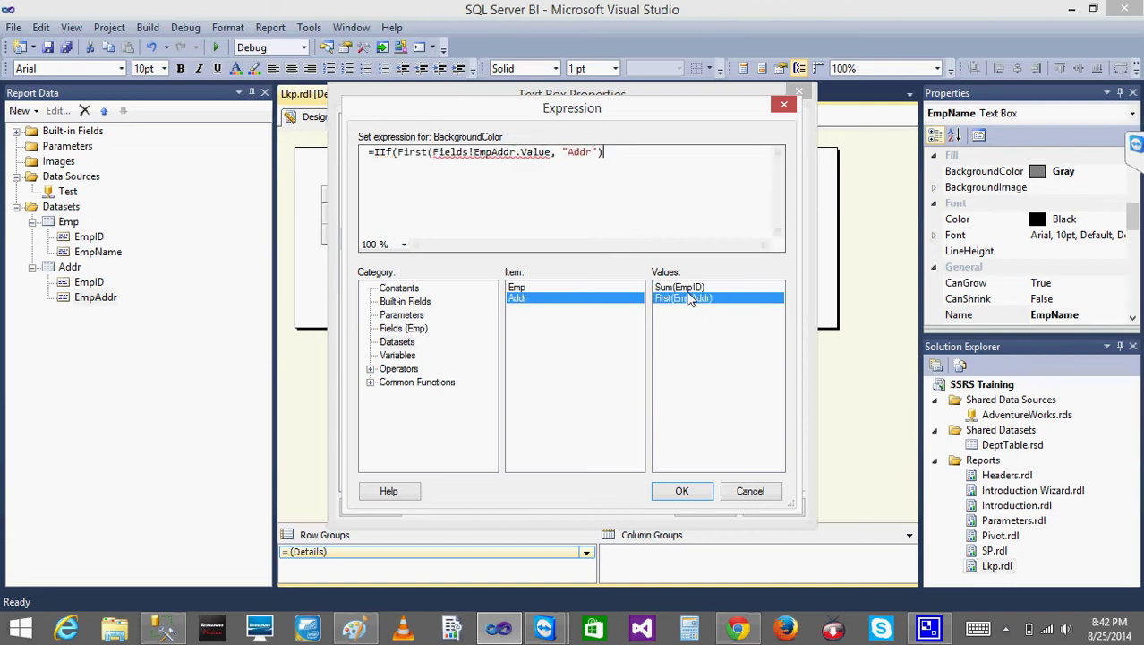
# Step: Remove the First( wrapper from the expression so the IIf argument starts directly with Fields!EmpAddr.Value
pyautogui.press('Delete')
pyautogui.press('Delete')
pyautogui.press('Delete')
pyautogui.press('Delete')
pyautogui.press('Delete')
pyautogui.press('Delete')
pyautogui.press('Delete')
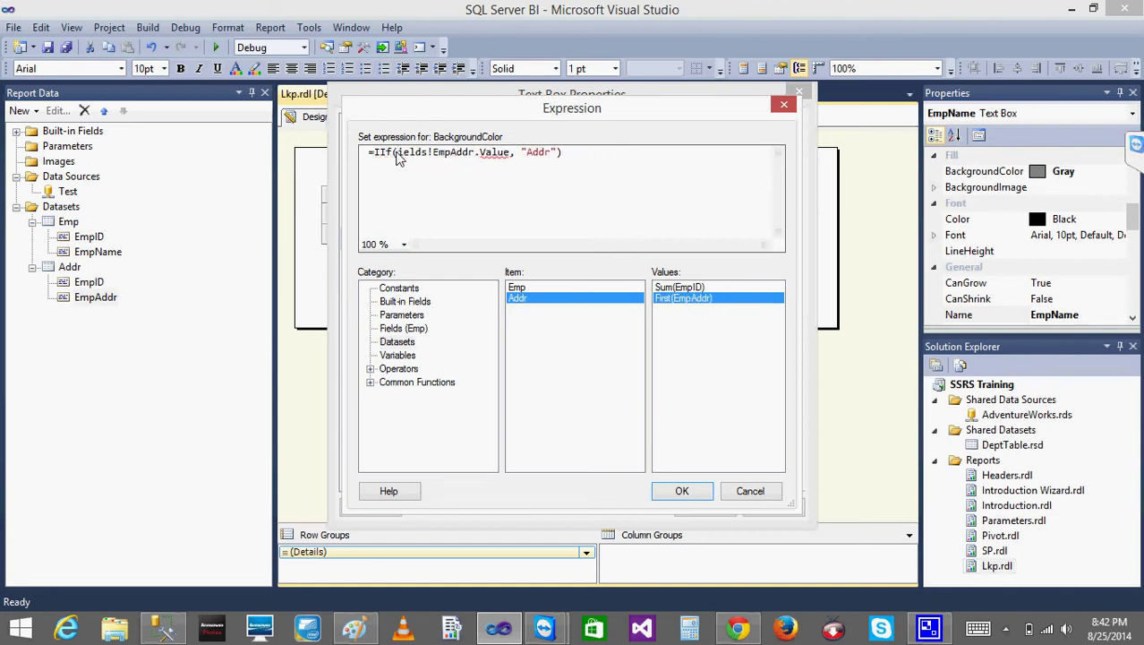
pyautogui.write('F')
# Step: Complete the BackgroundColor expression as =IIf((Fields!EmpAddr.Value, "Addr")="Hyd","Red","Green")
pyautogui.click(580, 161)
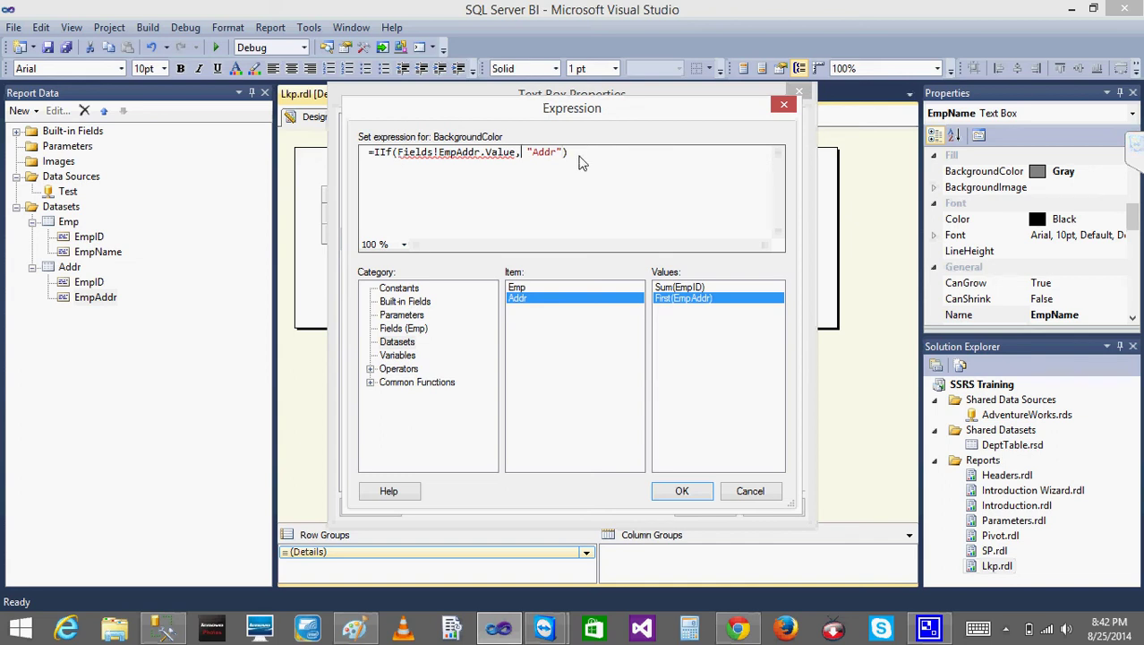
pyautogui.write('(')
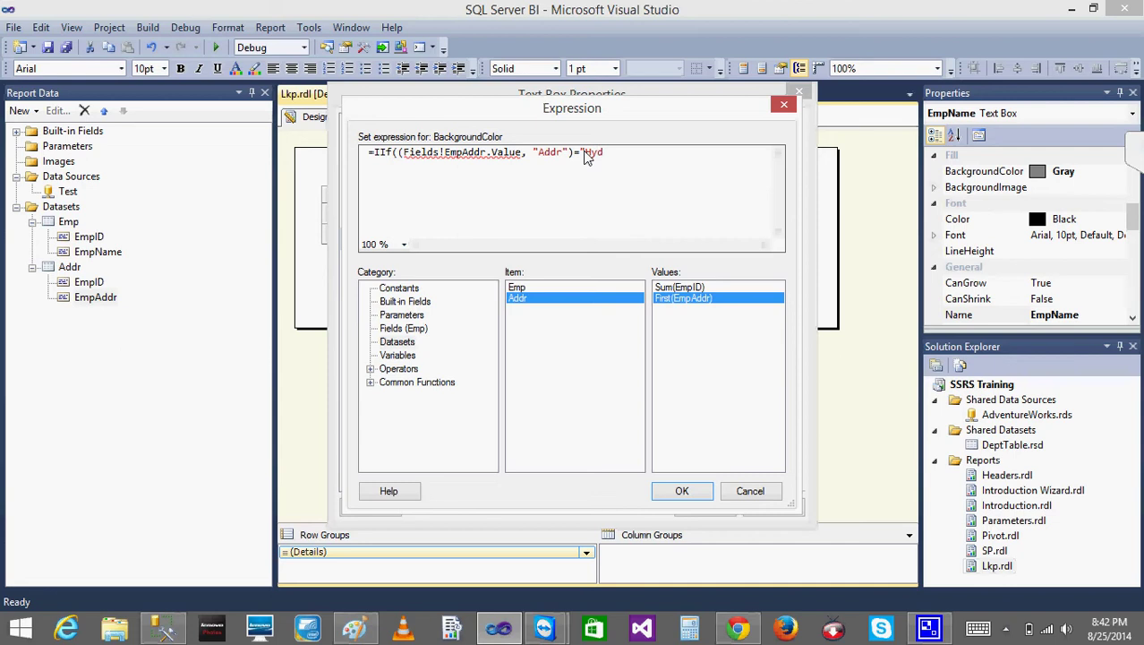
pyautogui.write('"')
pyautogui.write(',')
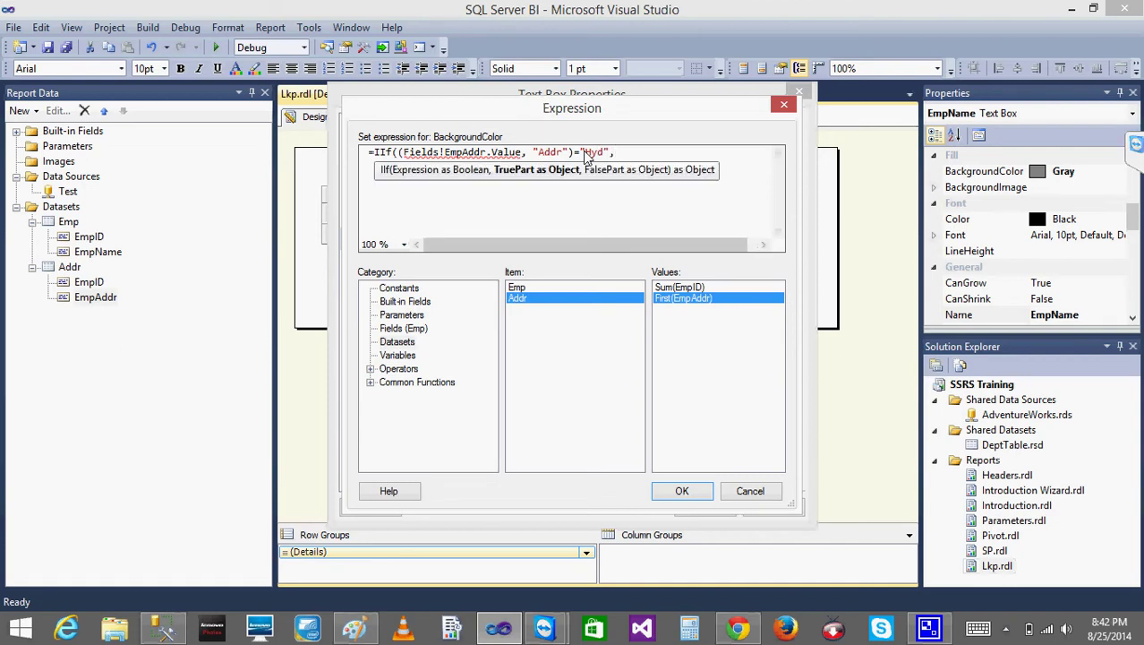
pyautogui.write('"Red",')
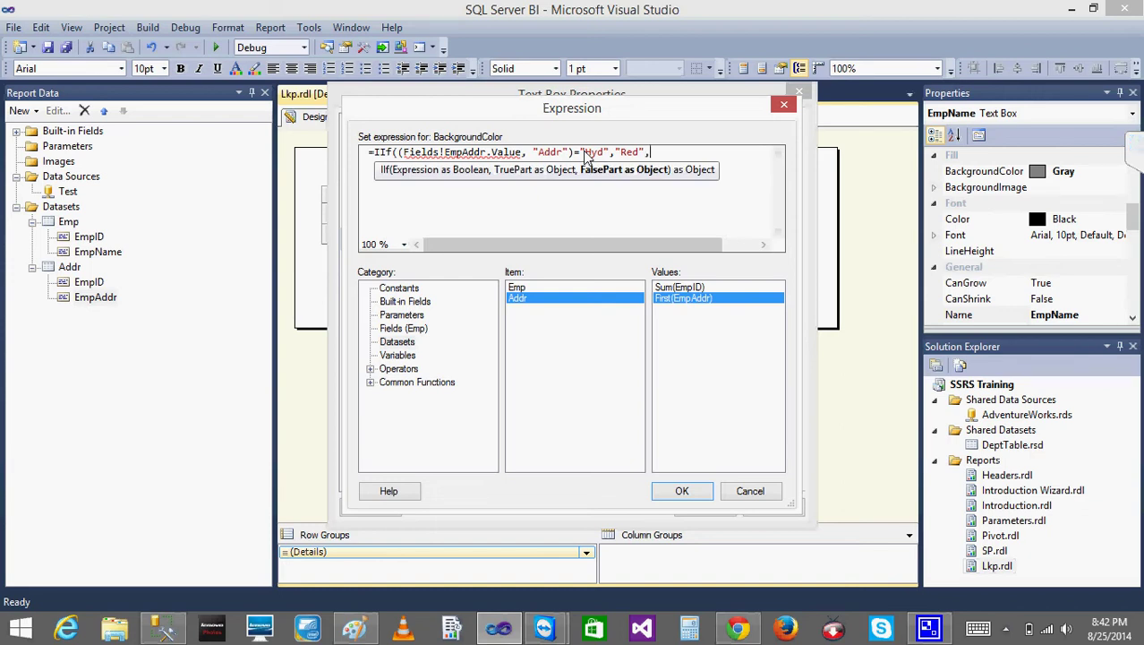
pyautogui.write('"Green"')
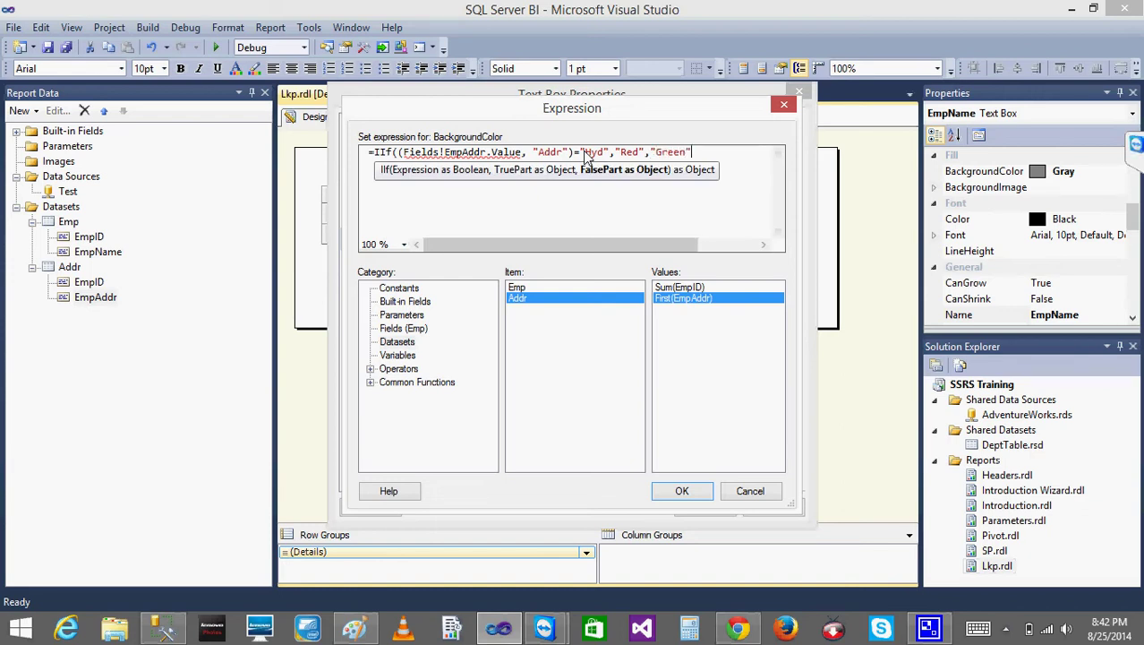
pyautogui.write(')')
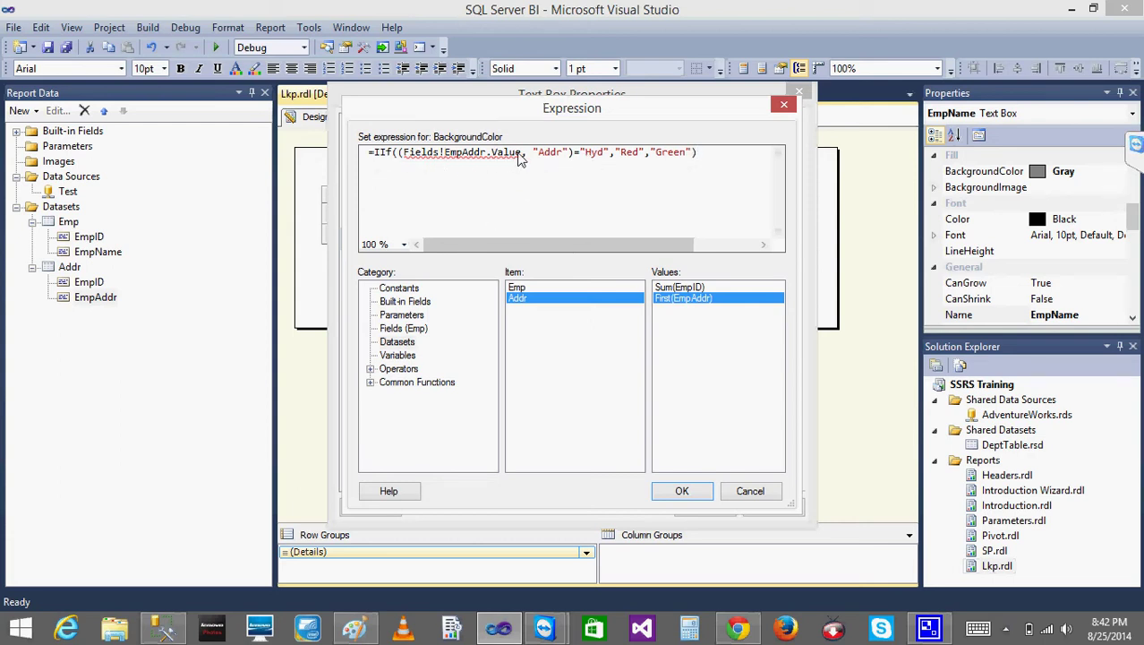
# Step: Apply the expression as the EmpName text box's fill color and preview the report before returning to the design view
pyautogui.click(680, 491)
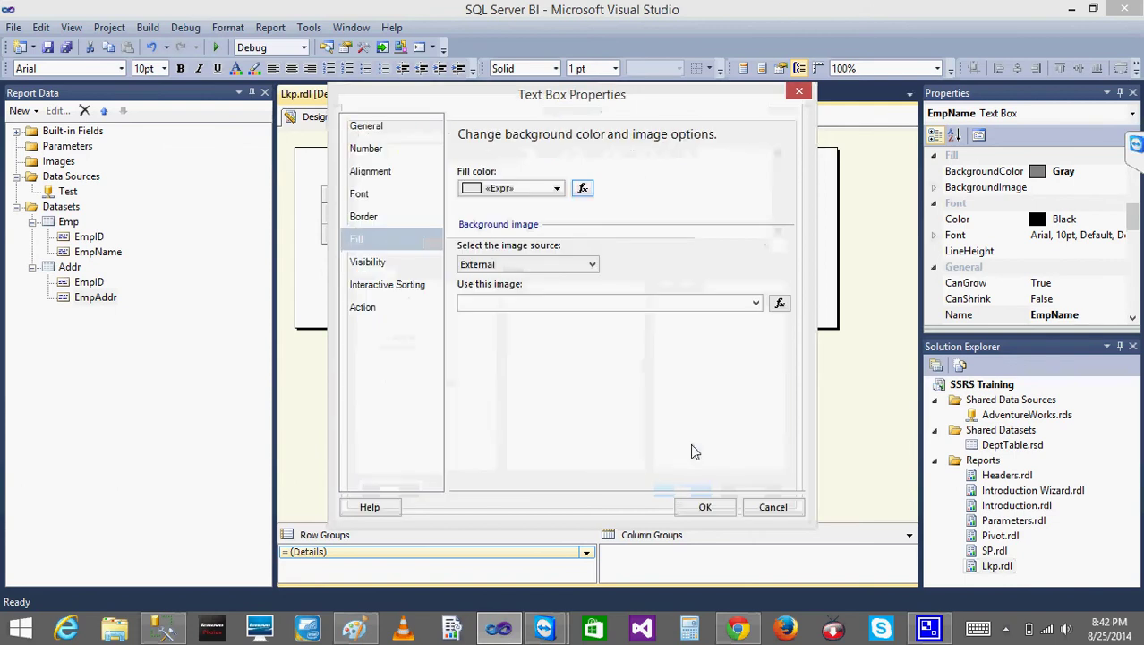
pyautogui.click(703, 507)
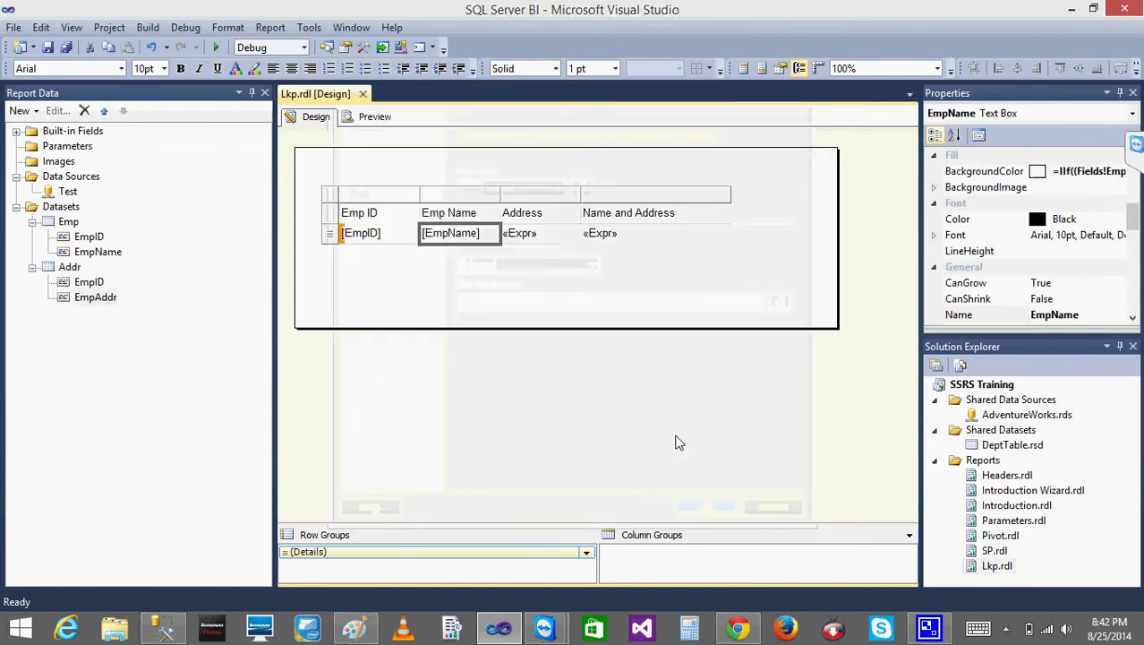
pyautogui.click(375, 118)
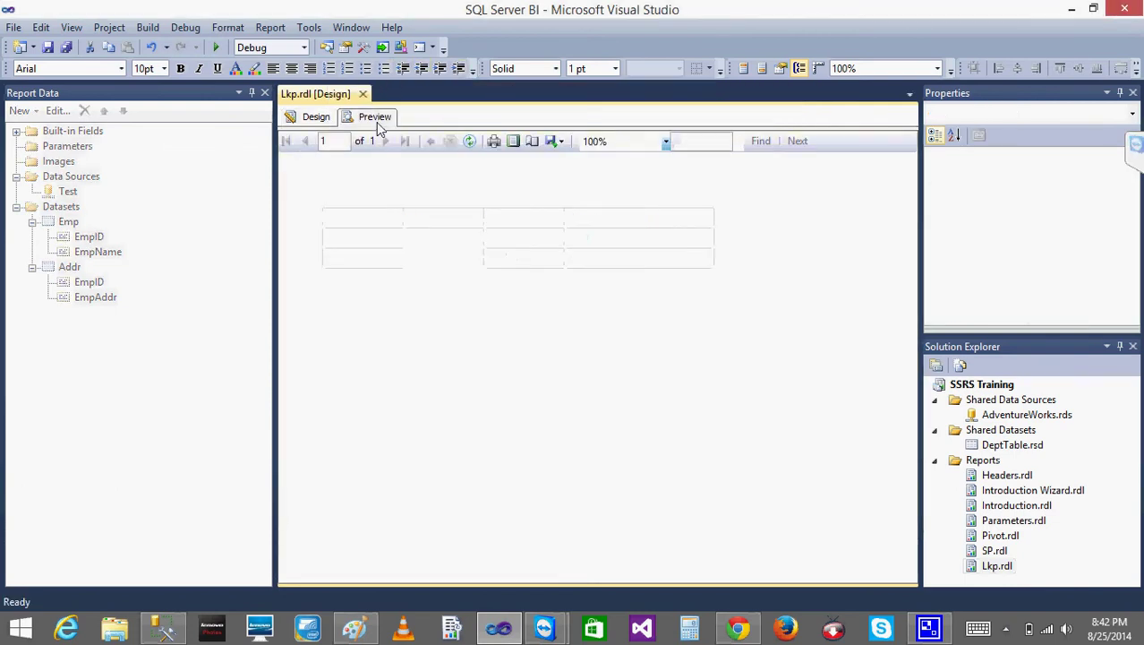
pyautogui.click(311, 119)
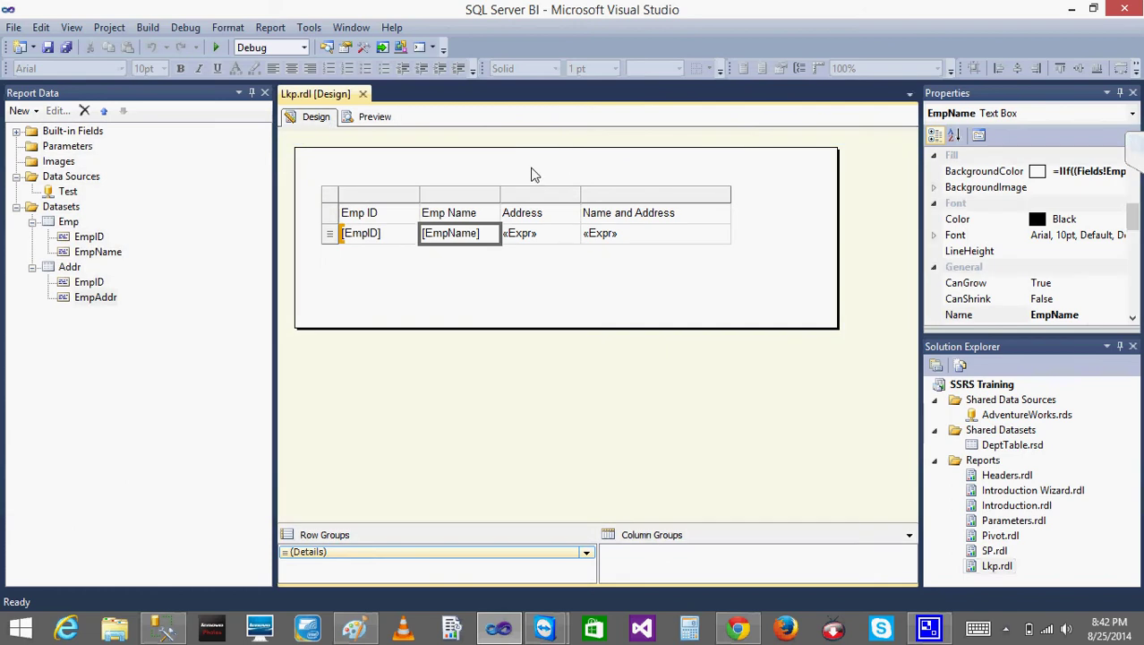
# Step: Copy the whole Lookup function, without the equals sign, from the Address cell's expression and leave that expression unedited
pyautogui.rightClick(462, 245)
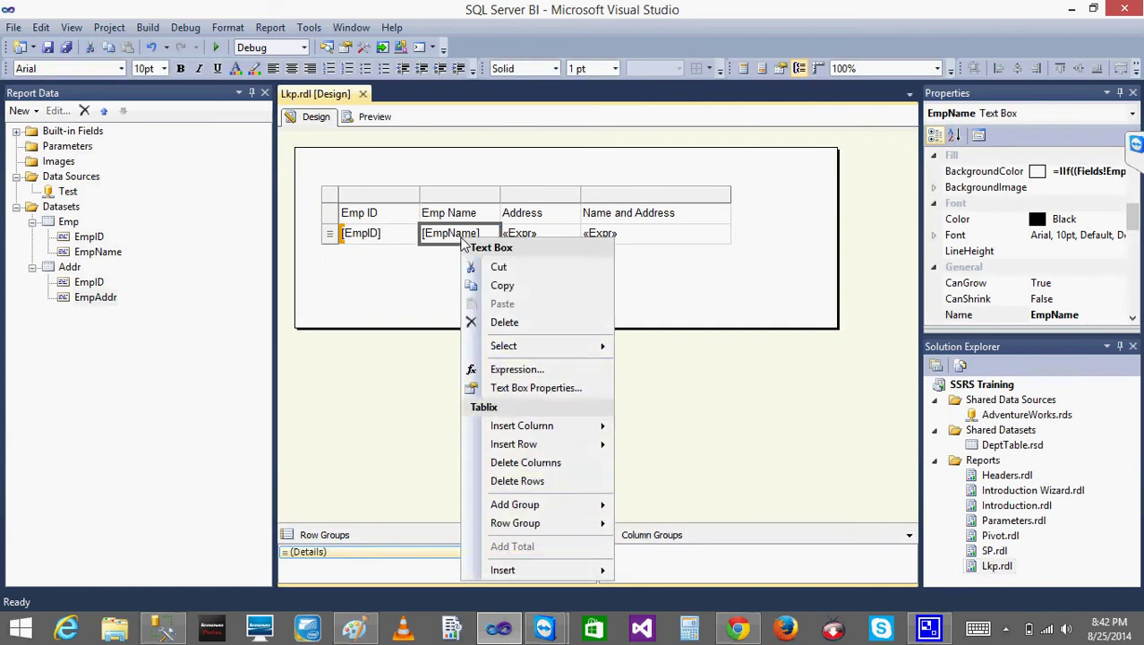
pyautogui.click(631, 235)
pyautogui.rightClick(632, 235)
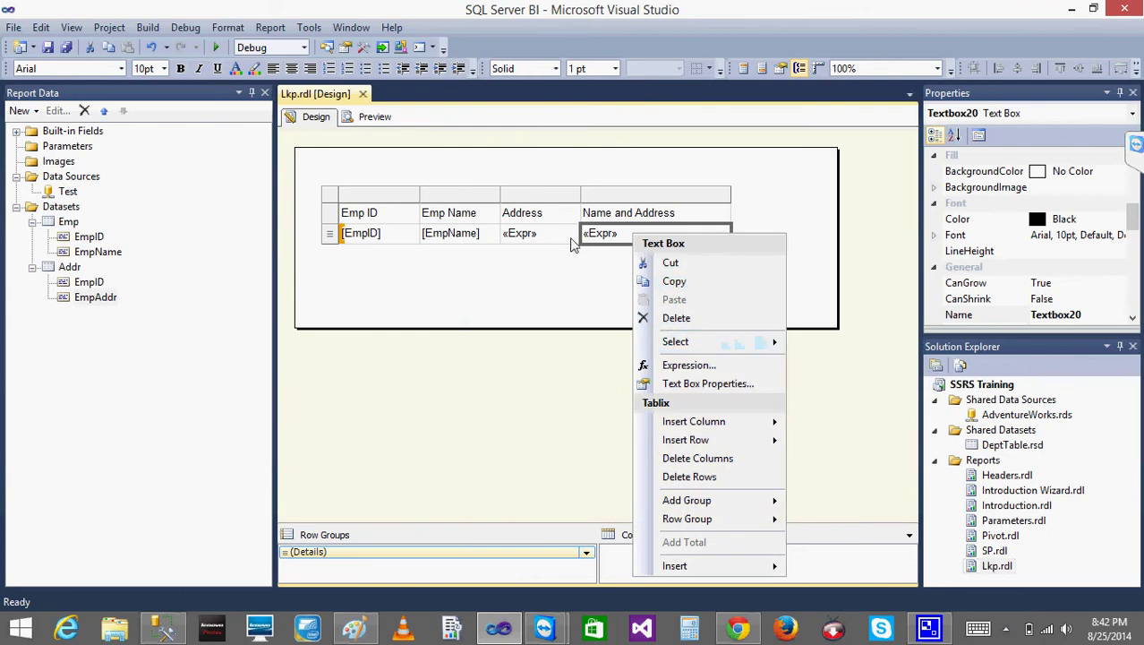
pyautogui.rightClick(539, 236)
pyautogui.click(612, 380)
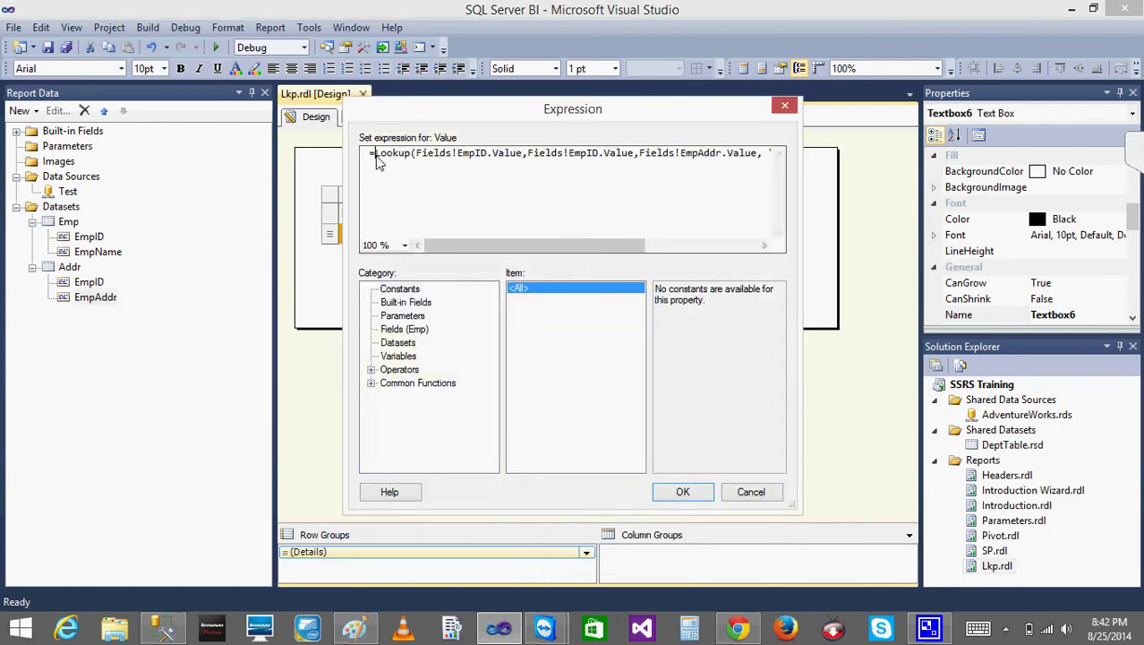
pyautogui.hotkey('shift', 'Right')
pyautogui.hotkey('shift', 'Right')
pyautogui.hotkey('shift', 'Right')
pyautogui.hotkey('shift', 'Right')
pyautogui.hotkey('shift', 'Right')
pyautogui.hotkey('shift', 'Right')
pyautogui.hotkey('shift', 'Right')
pyautogui.hotkey('shift', 'Right')
pyautogui.hotkey('shift', 'Right')
pyautogui.hotkey('shift', 'Right')
pyautogui.hotkey('shift', 'Right')
pyautogui.hotkey('shift', 'Right')
pyautogui.hotkey('shift', 'Right')
pyautogui.hotkey('shift', 'Right')
pyautogui.hotkey('shift', 'Right')
pyautogui.hotkey('shift', 'Right')
pyautogui.hotkey('shift', 'Right')
pyautogui.hotkey('shift', 'Right')
pyautogui.hotkey('shift', 'Right')
pyautogui.hotkey('shift', 'Right')
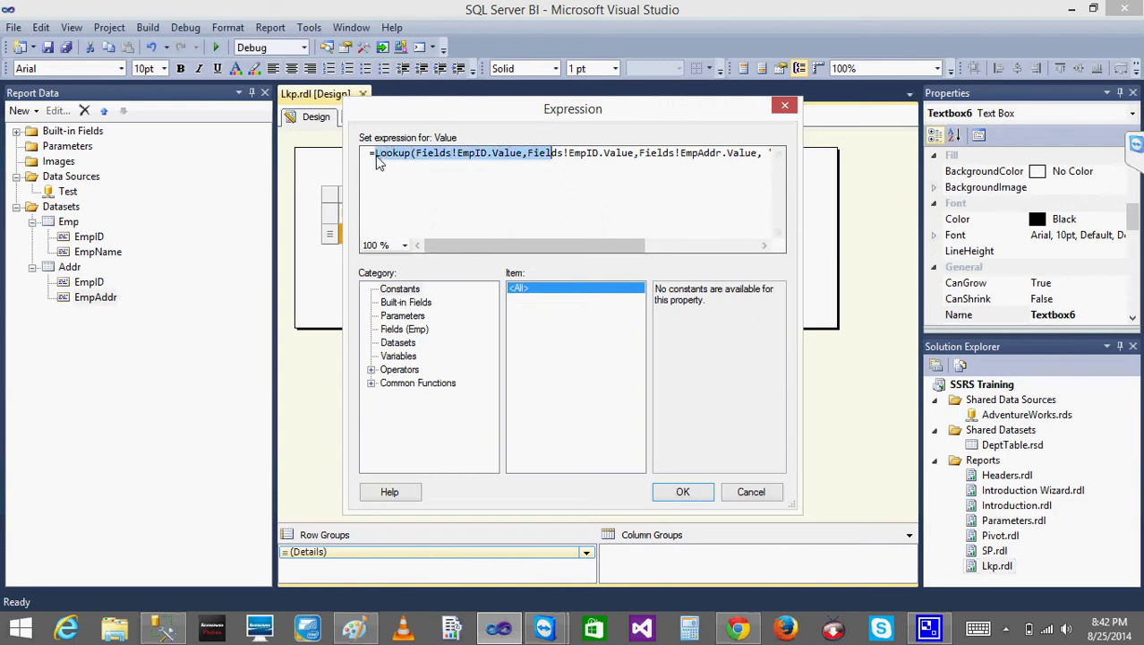
pyautogui.hotkey('shift', 'Right')
pyautogui.hotkey('shift', 'Right')
pyautogui.hotkey('shift', 'Right')
pyautogui.hotkey('shift', 'Right')
pyautogui.hotkey('shift', 'Right')
pyautogui.hotkey('shift', 'Right')
pyautogui.hotkey('shift', 'Right')
pyautogui.hotkey('shift', 'Right')
pyautogui.hotkey('shift', 'Right')
pyautogui.hotkey('shift', 'Right')
pyautogui.hotkey('shift', 'Right')
pyautogui.hotkey('shift', 'Right')
pyautogui.hotkey('shift', 'Right')
pyautogui.hotkey('ctrl', 'c')
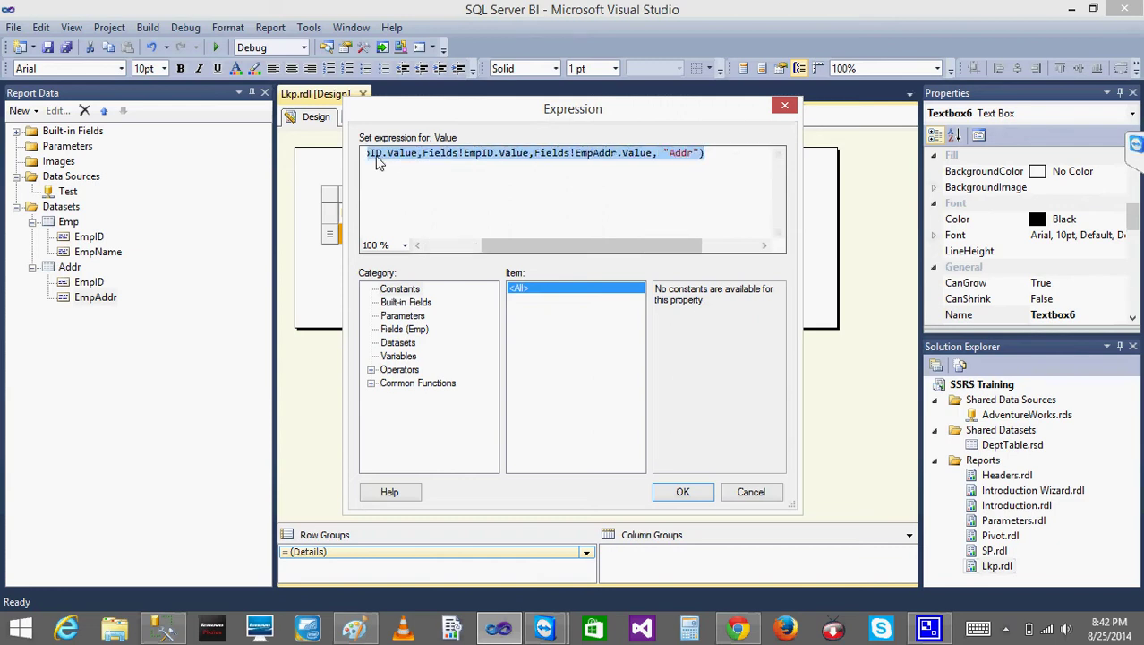
pyautogui.click(756, 493)
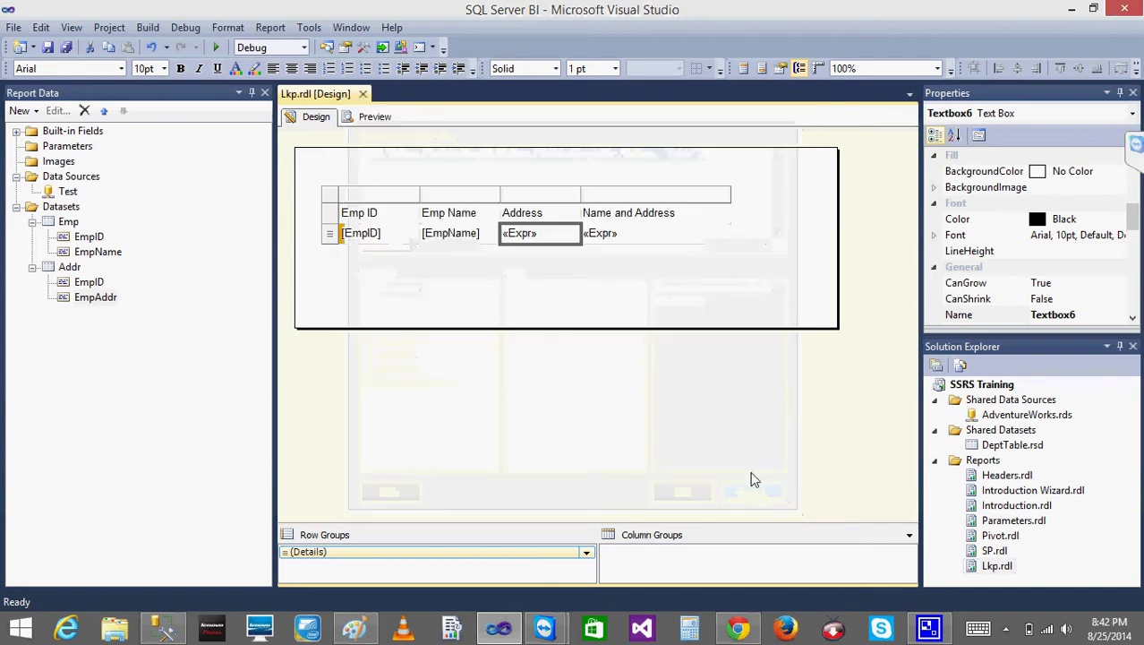
# Step: Replace Fields!EmpAddr.Value, "Addr" in the EmpName text box's fill color expression with the copied Lookup function
pyautogui.rightClick(475, 235)
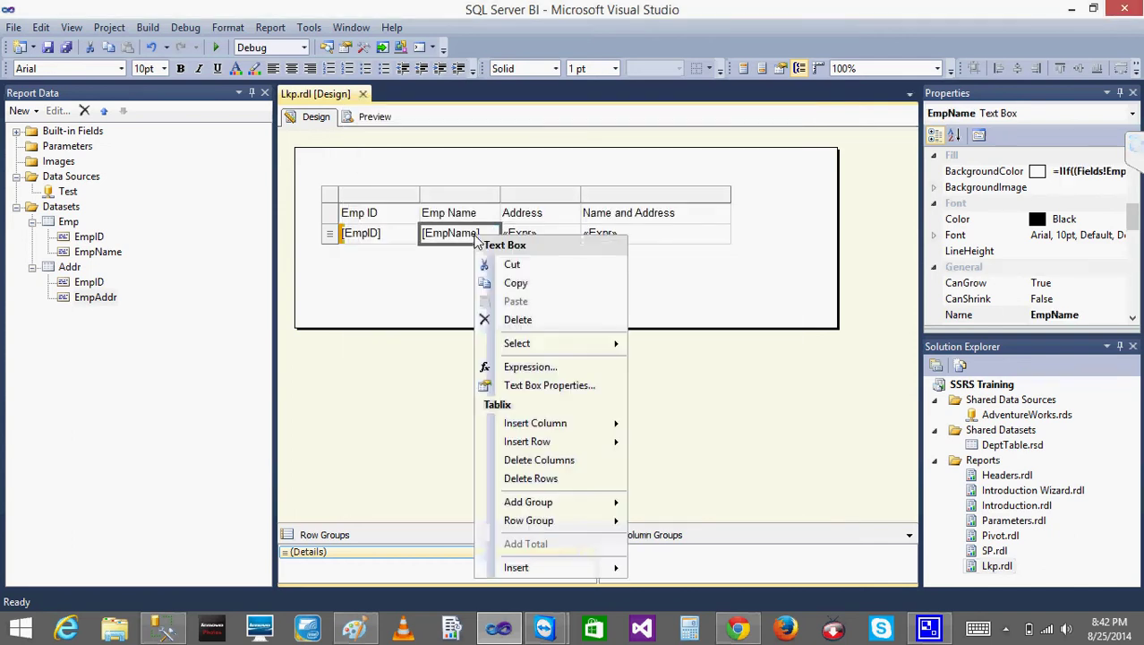
pyautogui.click(569, 386)
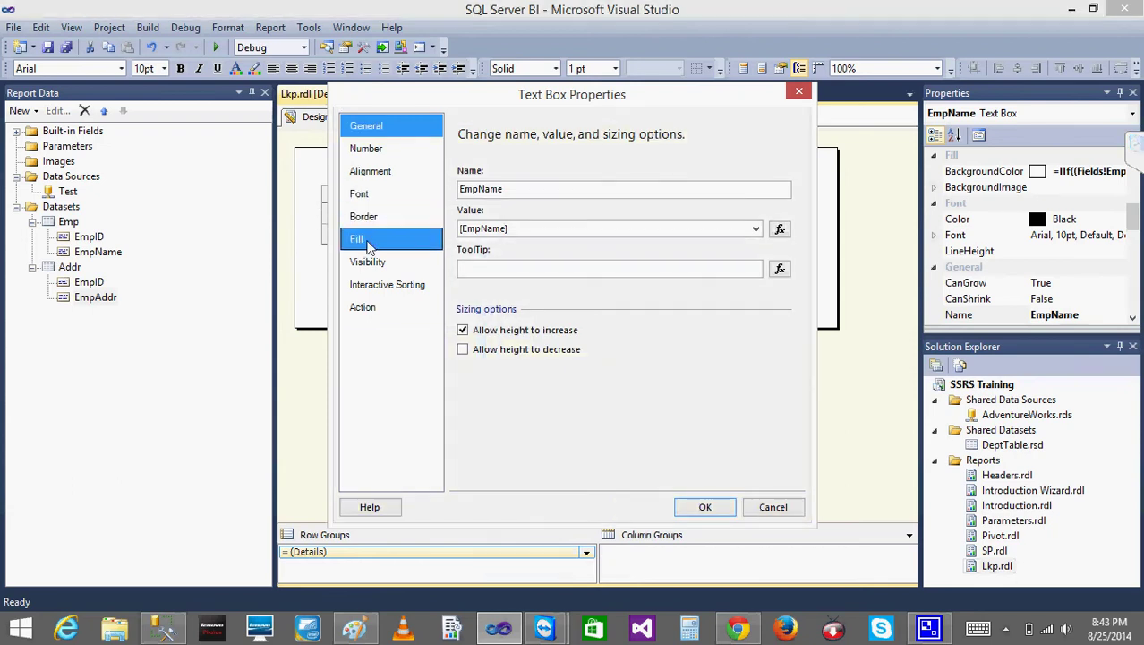
pyautogui.click(368, 243)
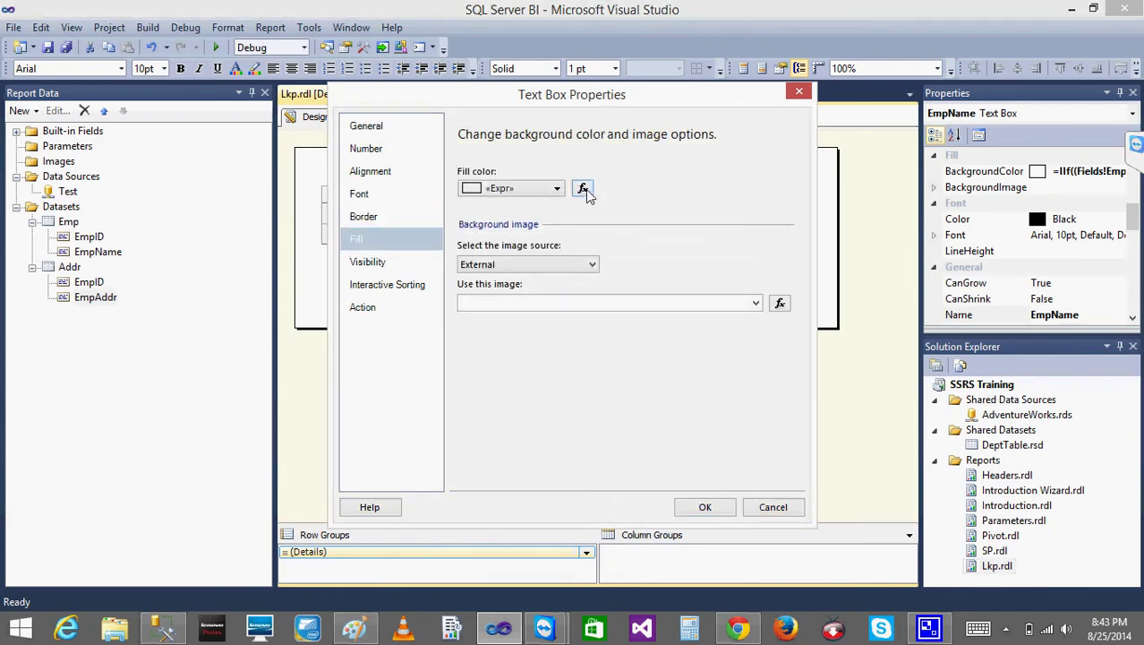
pyautogui.click(582, 188)
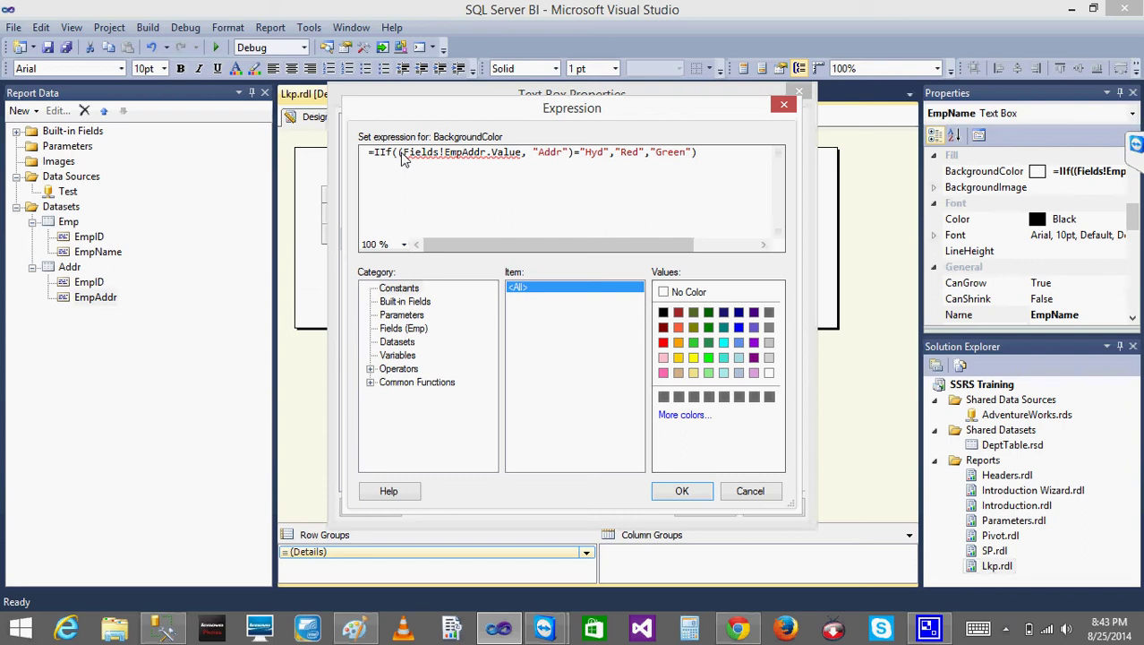
pyautogui.hotkey('shift', 'Right')
pyautogui.hotkey('shift', 'Right')
pyautogui.hotkey('shift', 'Right')
pyautogui.hotkey('shift', 'Right')
pyautogui.hotkey('shift', 'Right')
pyautogui.hotkey('shift', 'Right')
pyautogui.hotkey('shift', 'Right')
pyautogui.hotkey('shift', 'Right')
pyautogui.hotkey('shift', 'Right')
pyautogui.hotkey('shift', 'Right')
pyautogui.hotkey('shift', 'Right')
pyautogui.hotkey('shift', 'Right')
pyautogui.hotkey('shift', 'Right')
pyautogui.hotkey('shift', 'Right')
pyautogui.hotkey('shift', 'Right')
pyautogui.hotkey('shift', 'Right')
pyautogui.hotkey('shift', 'Right')
pyautogui.hotkey('shift', 'Right')
pyautogui.hotkey('shift', 'Right')
pyautogui.hotkey('shift', 'Right')
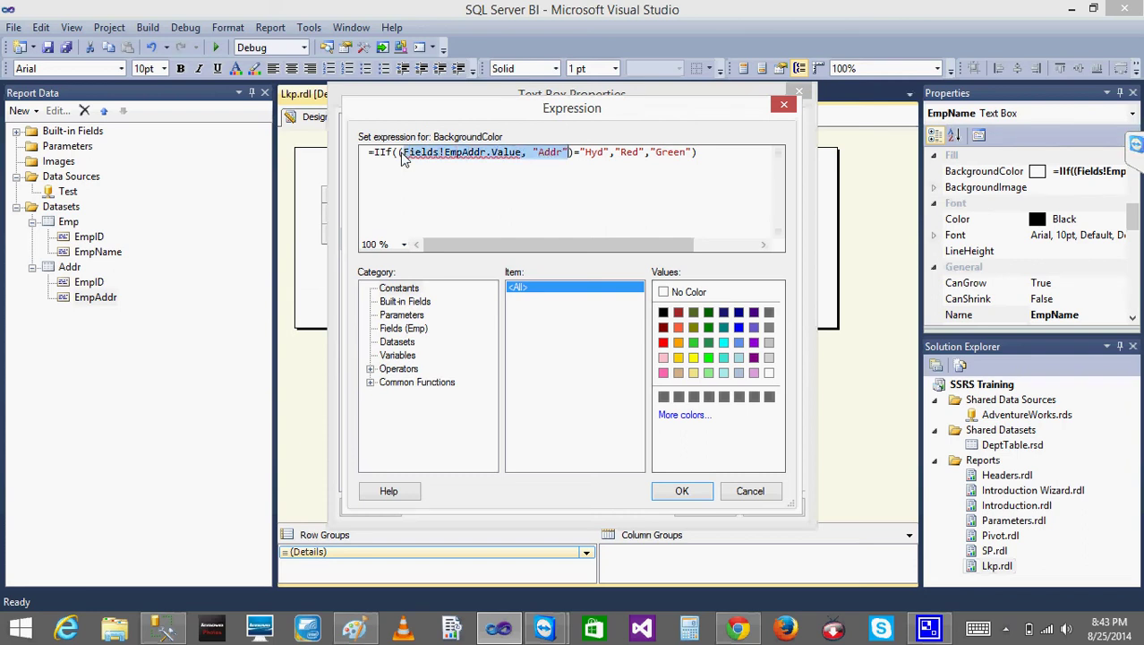
pyautogui.hotkey('ctrl', 'v')
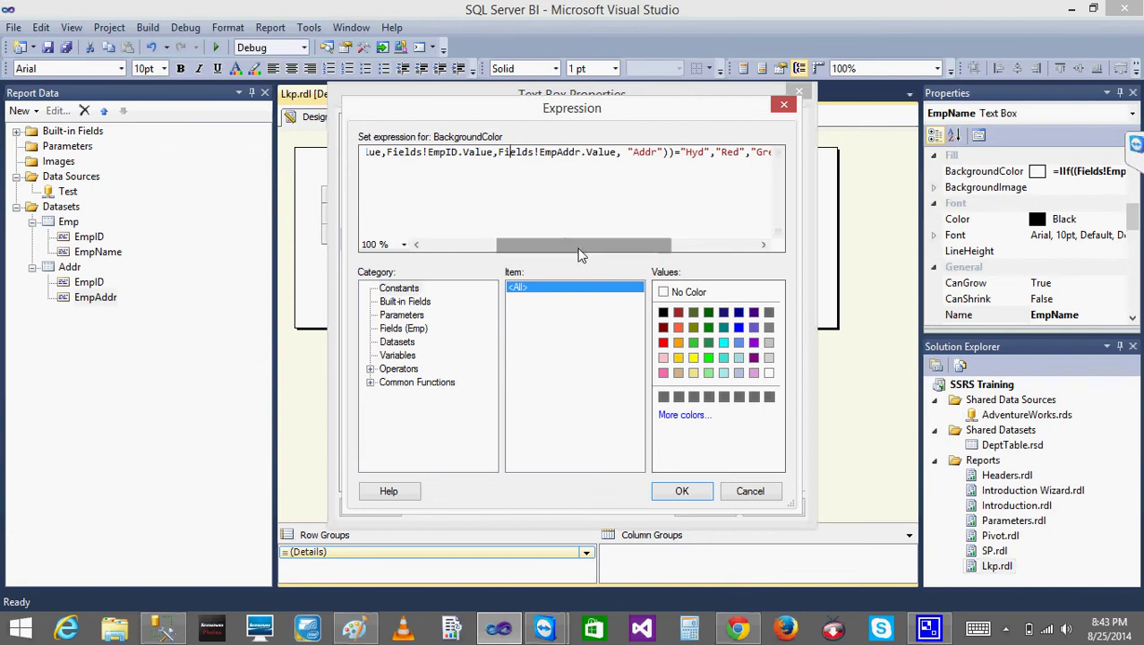
pyautogui.moveTo(582, 249); pyautogui.dragTo(619, 249)
# Step: Apply the revised fill expression to the EmpName text box and preview the report before returning to the design view
pyautogui.click(684, 491)
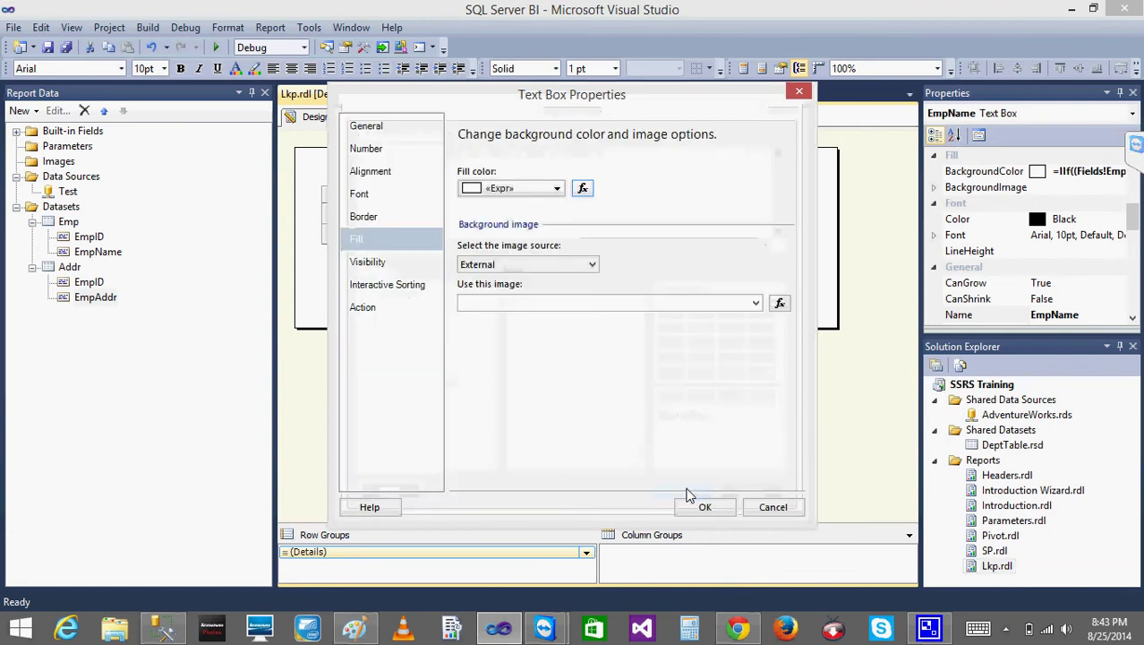
pyautogui.click(705, 507)
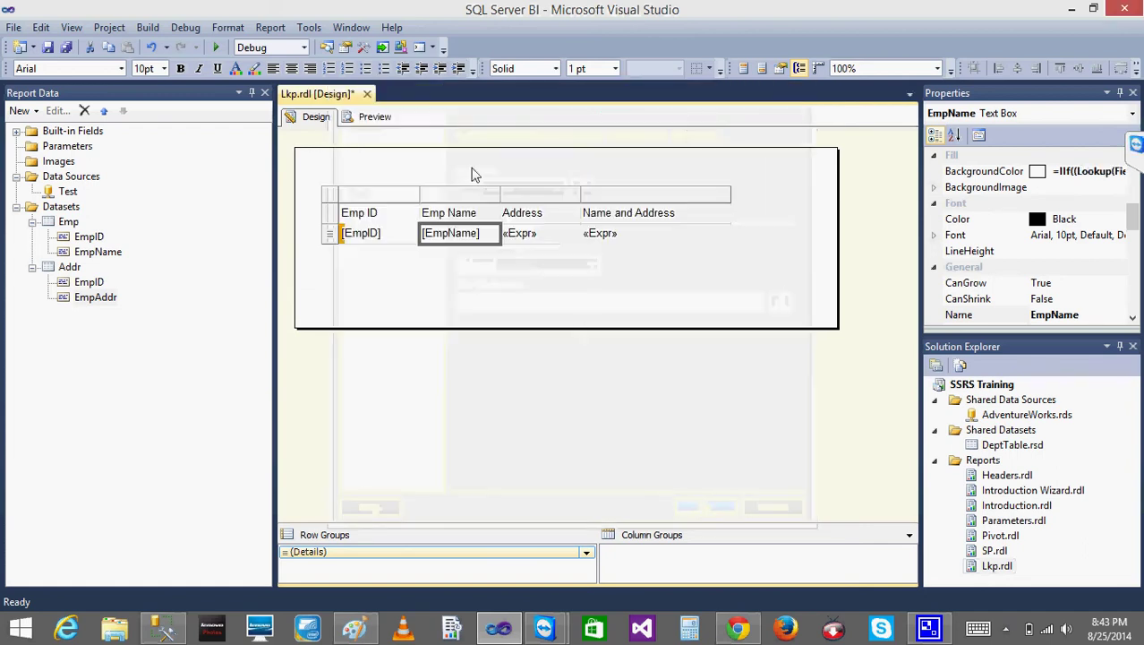
pyautogui.click(370, 120)
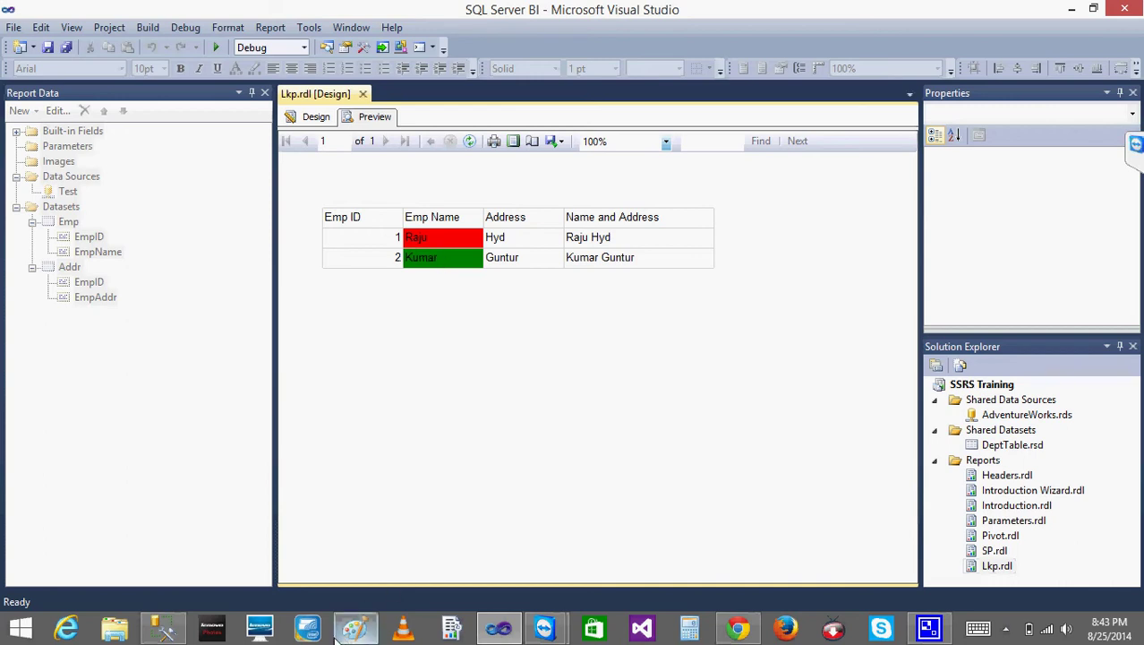
pyautogui.click(314, 120)
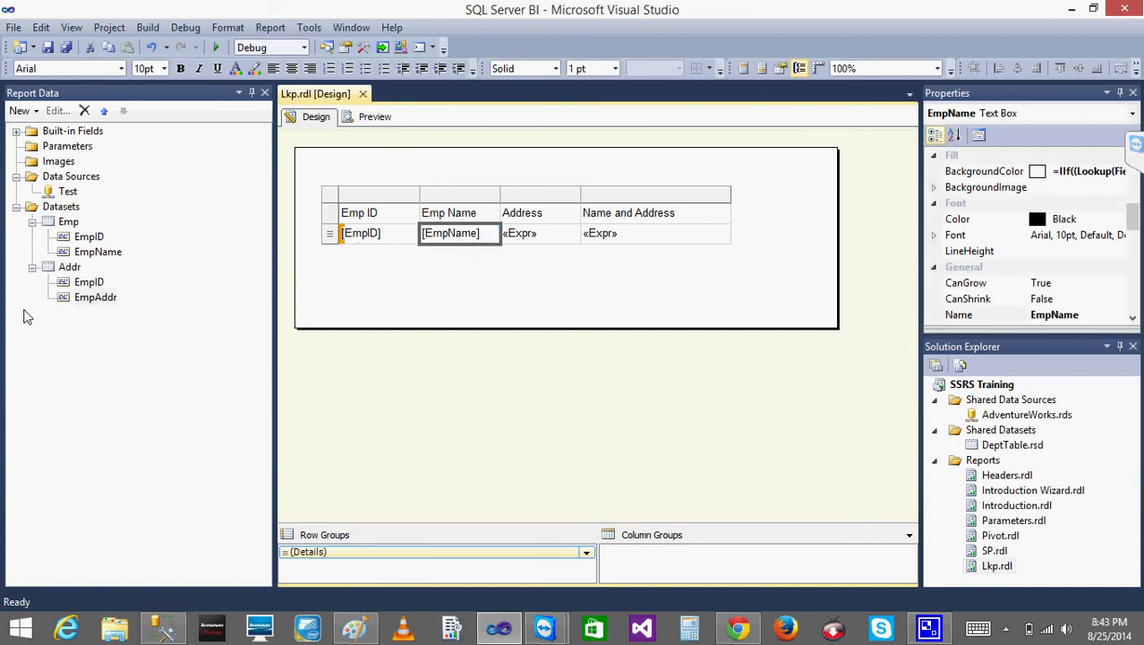
# Step: In the EmpName text box's fill color expression, move the "Red" and "Green" arguments onto separate lines
pyautogui.click(64, 267)
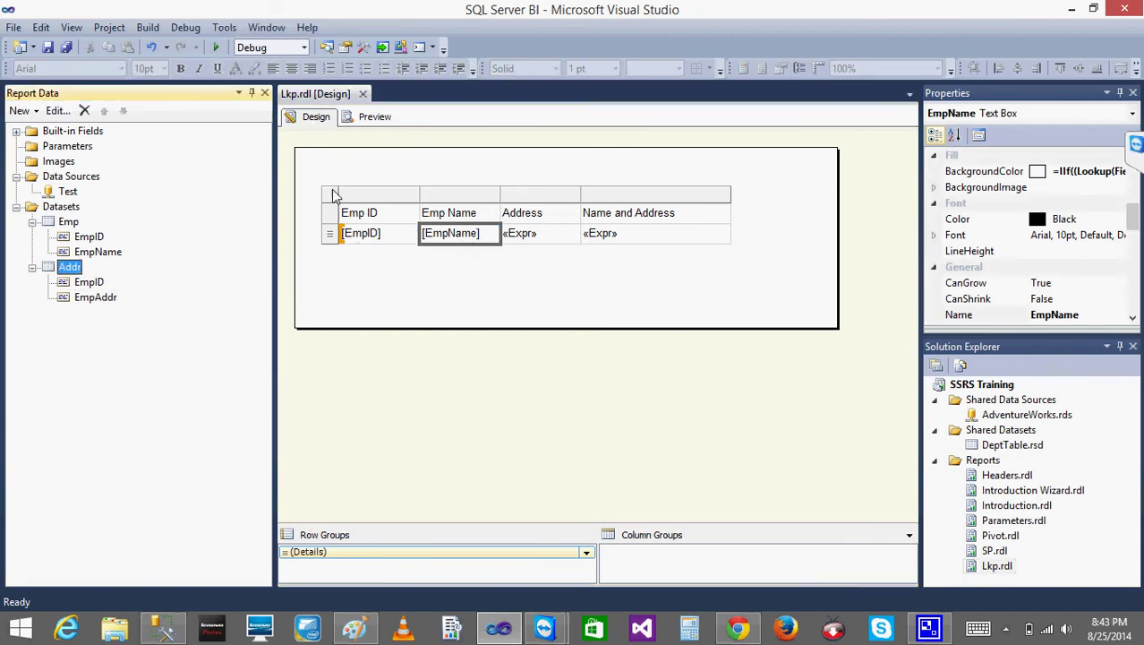
pyautogui.click(542, 242)
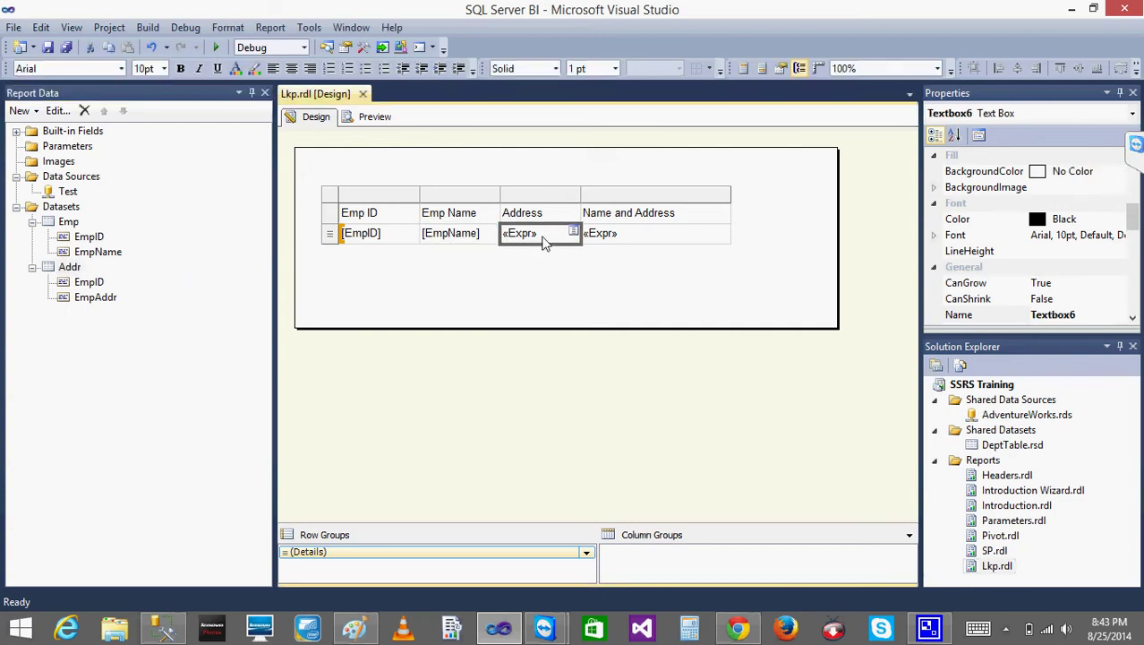
pyautogui.rightClick(481, 245)
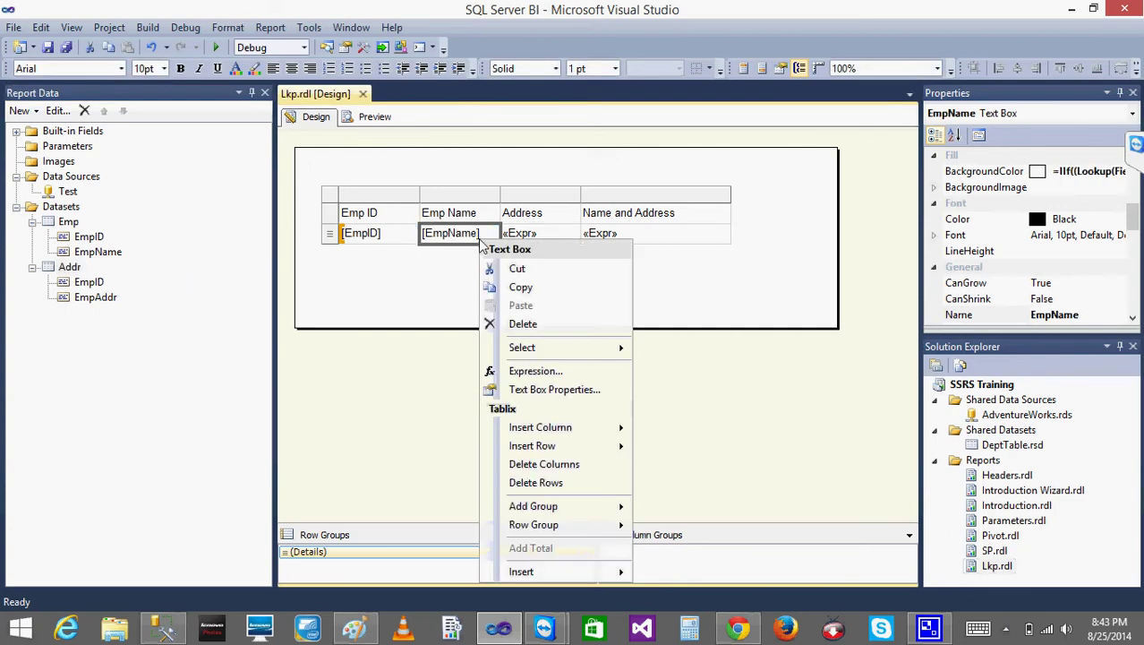
pyautogui.click(549, 404)
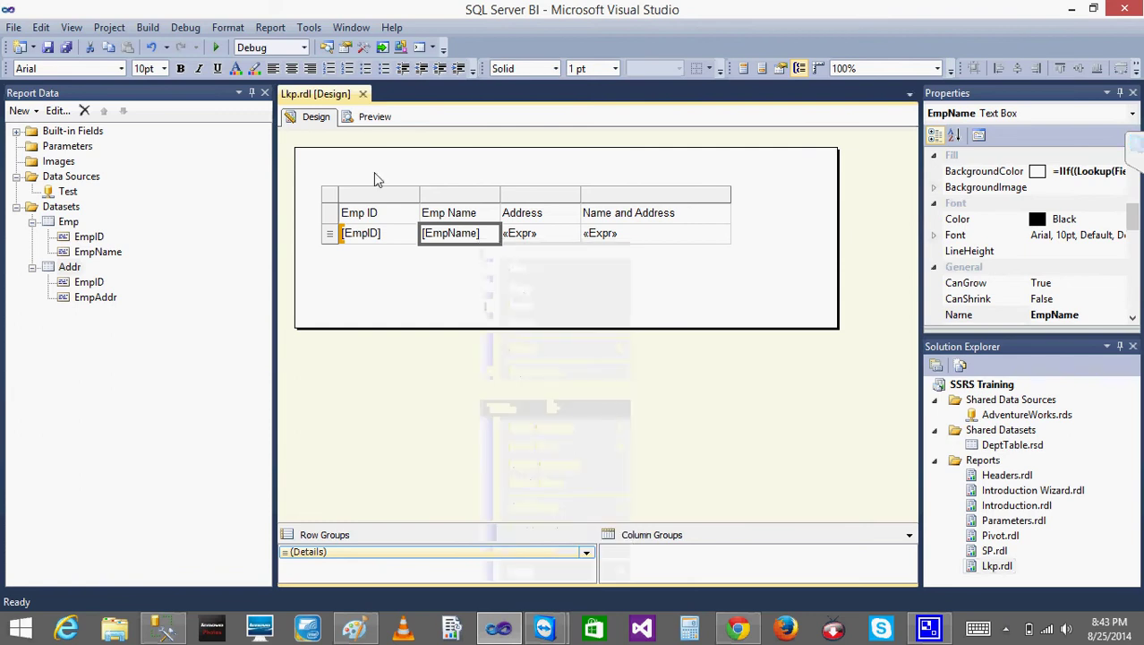
pyautogui.click(376, 233)
pyautogui.click(582, 188)
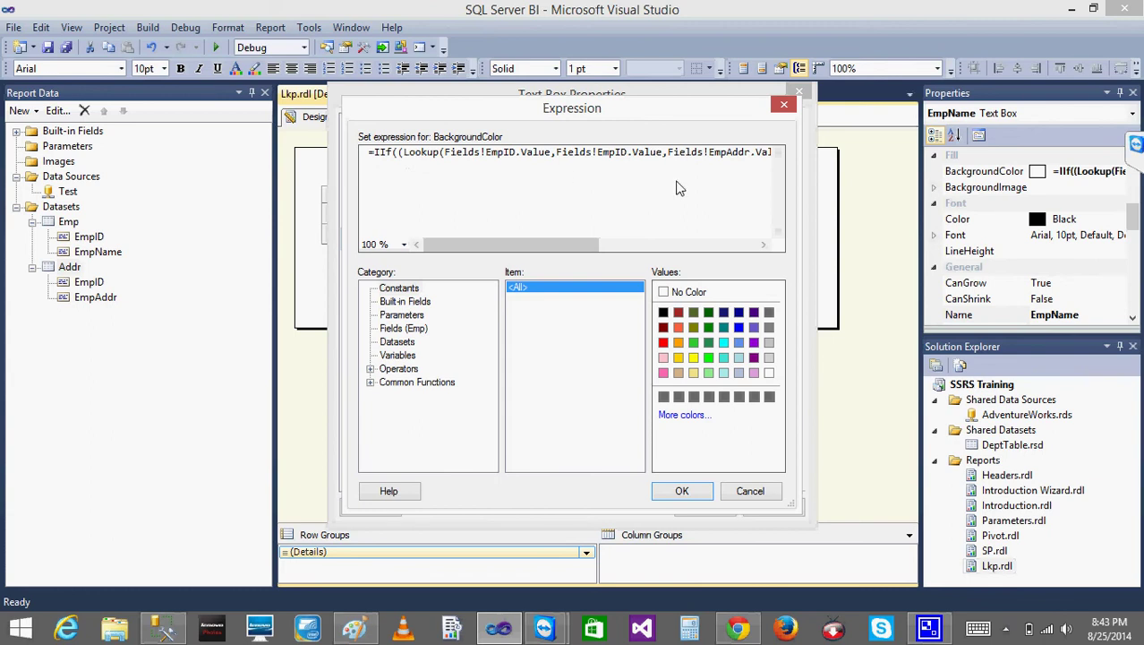
pyautogui.moveTo(504, 245); pyautogui.dragTo(593, 256)
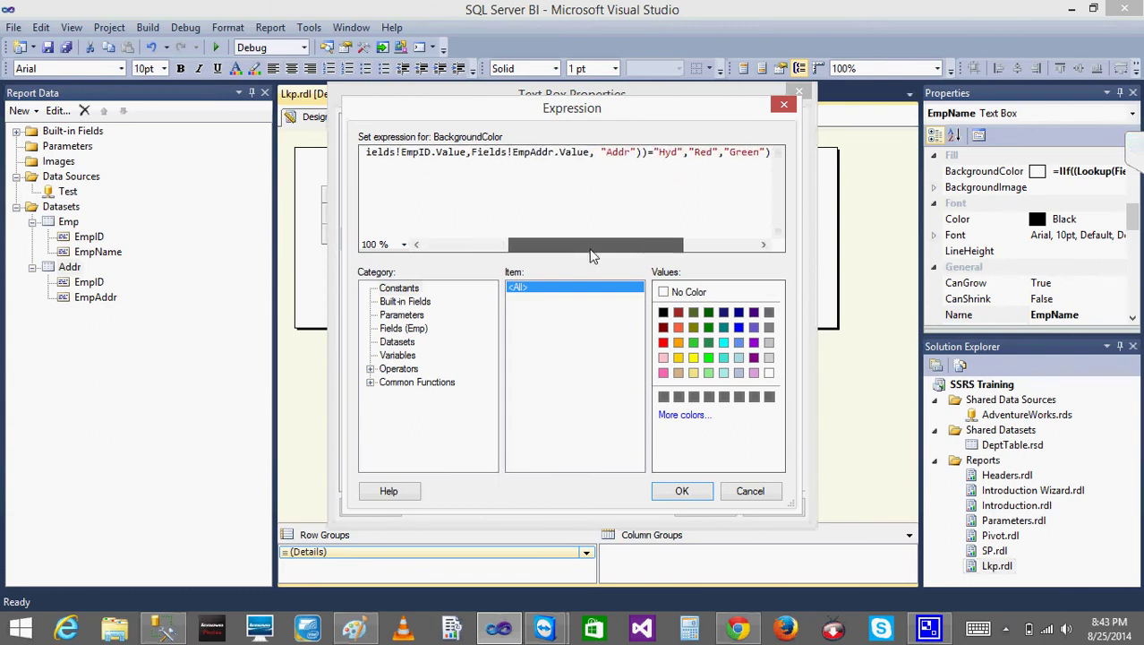
pyautogui.click(689, 153)
pyautogui.press('Return')
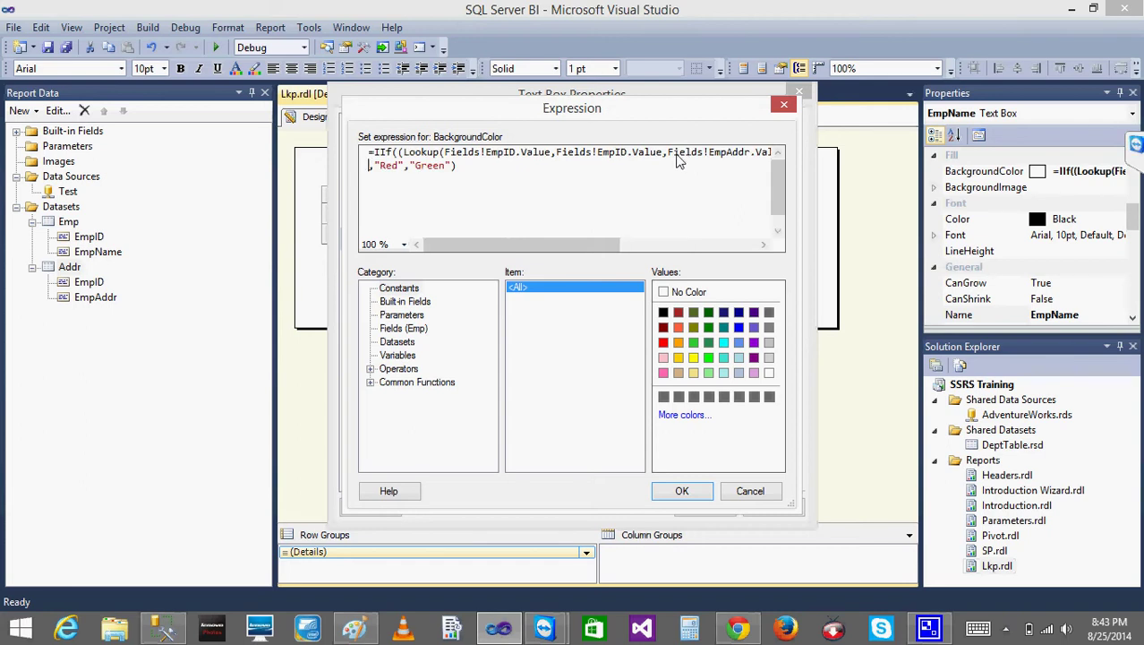
pyautogui.press('Return')
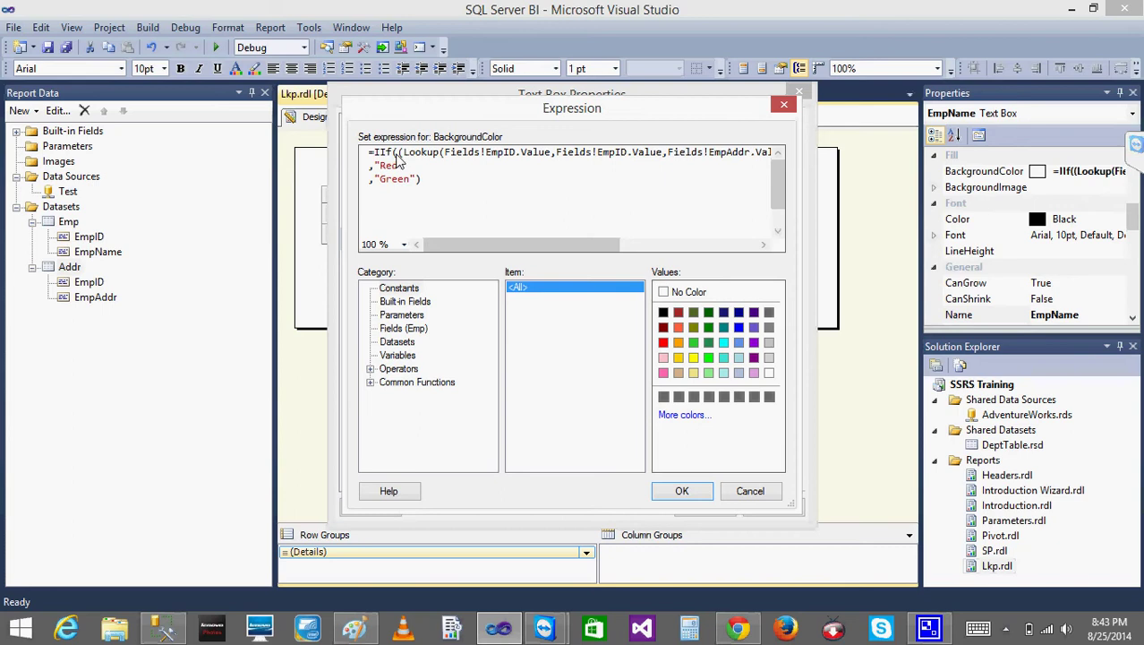
# Step: Move the Lookup condition onto its own line below IIf( and indent the condition and both color arguments
pyautogui.press('Return')
pyautogui.press('Tab')
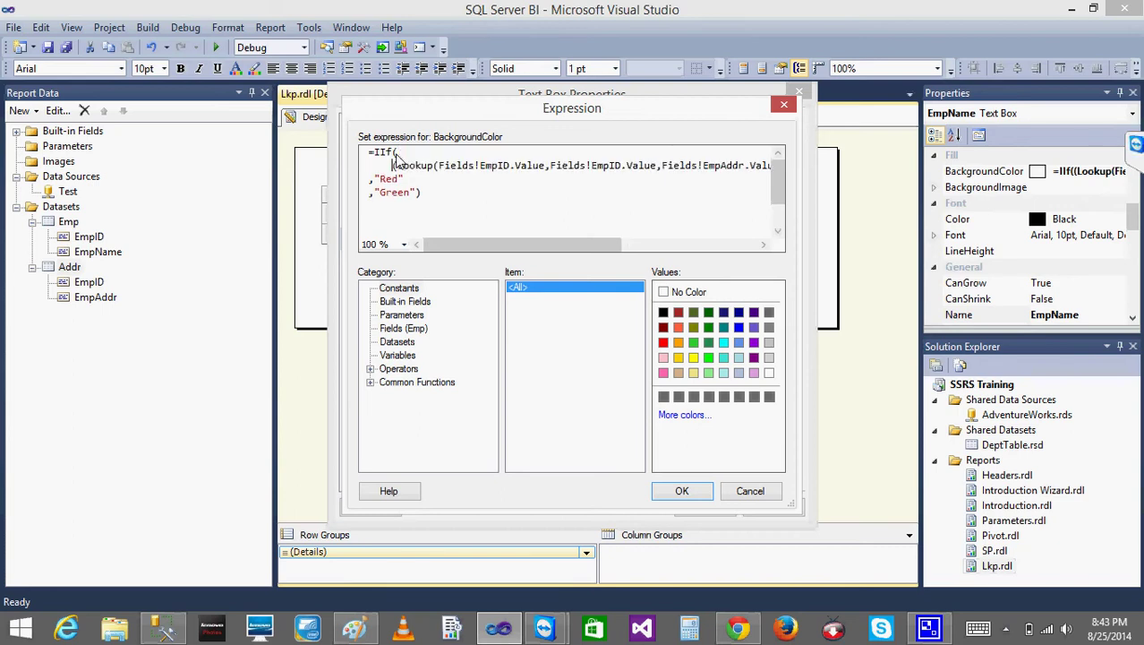
pyautogui.press('Home')
pyautogui.press('Tab')
pyautogui.press('Down')
pyautogui.press('Home')
pyautogui.press('Tab')
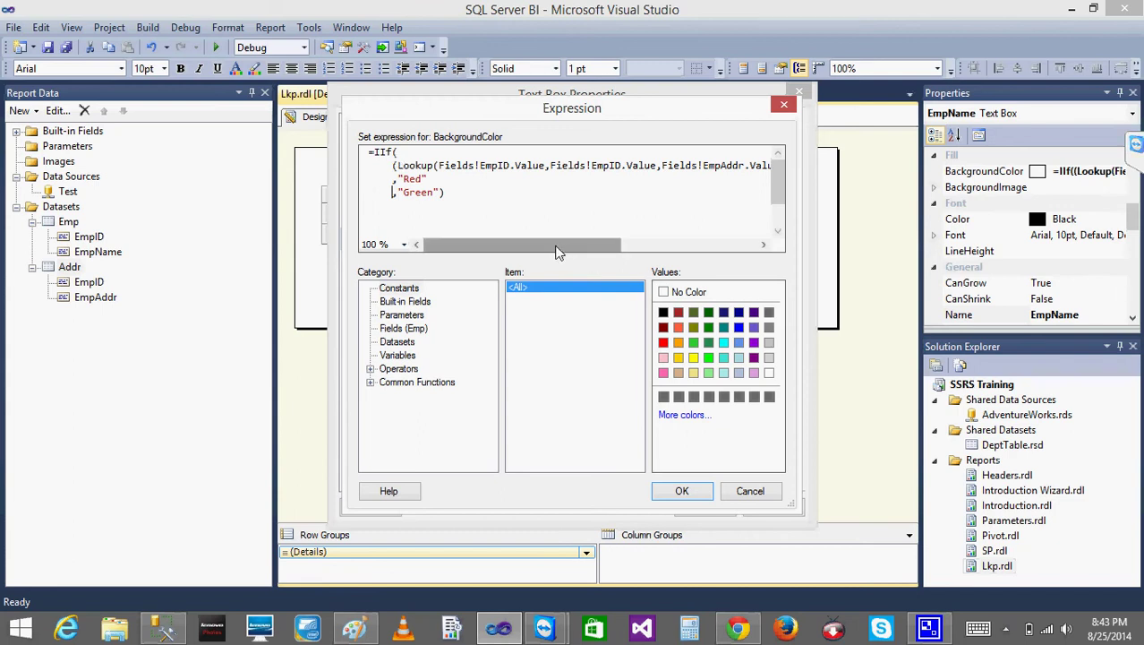
# Step: Examine the IIf expression's three parts: the Lookup condition compared with "Hyd", the "Red" true value and the "Green" false value
pyautogui.moveTo(550, 253); pyautogui.dragTo(679, 253)
pyautogui.click(566, 167)
pyautogui.moveTo(567, 170); pyautogui.dragTo(400, 170)
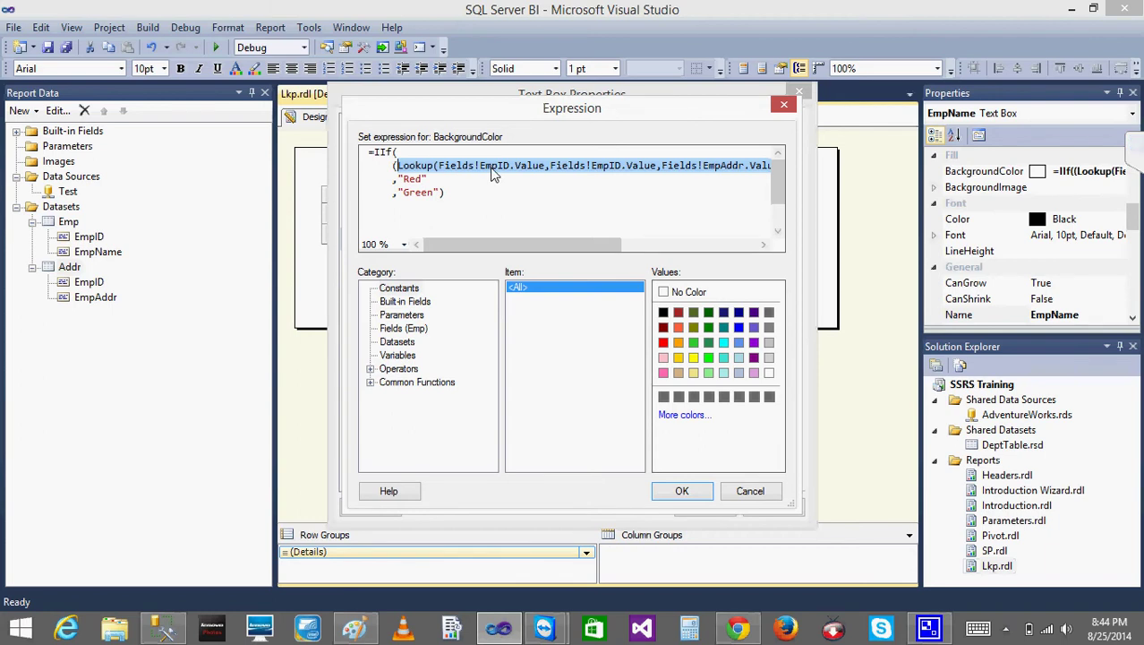
pyautogui.moveTo(512, 103); pyautogui.dragTo(373, 93)
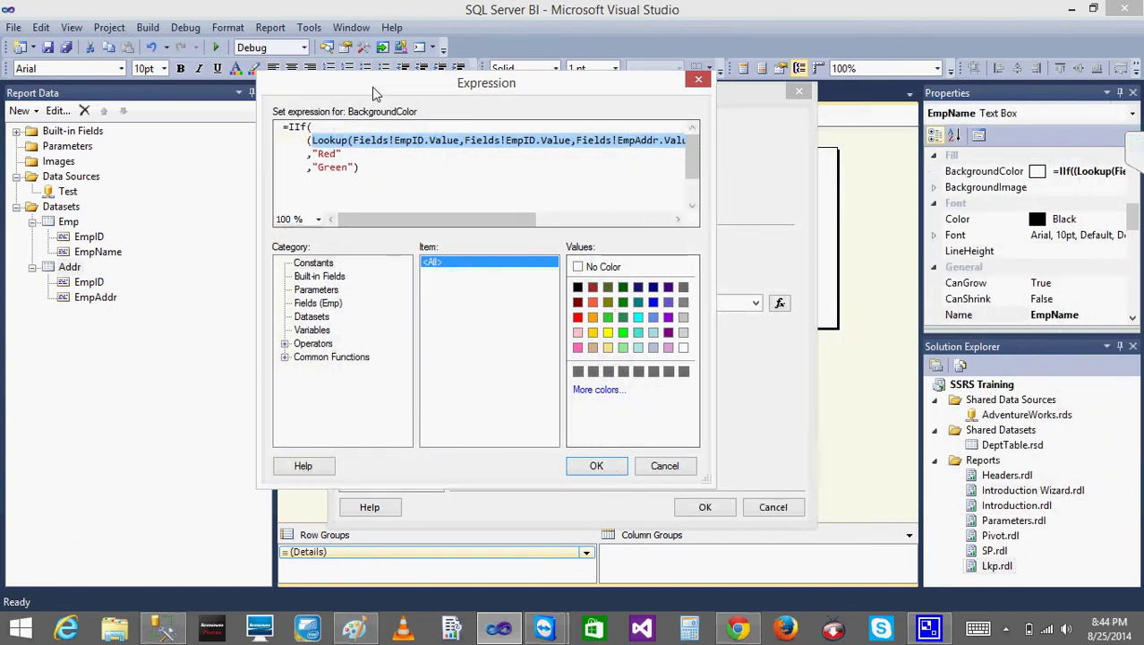
pyautogui.click(363, 156)
pyautogui.moveTo(353, 156); pyautogui.dragTo(312, 155)
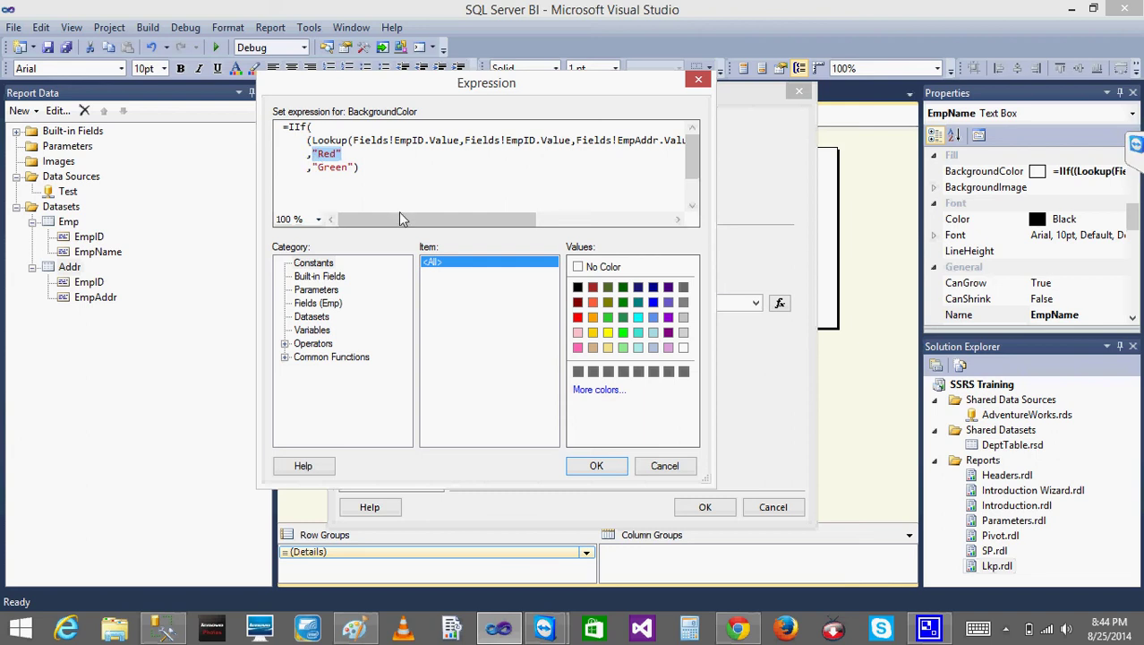
pyautogui.moveTo(399, 220); pyautogui.dragTo(550, 240)
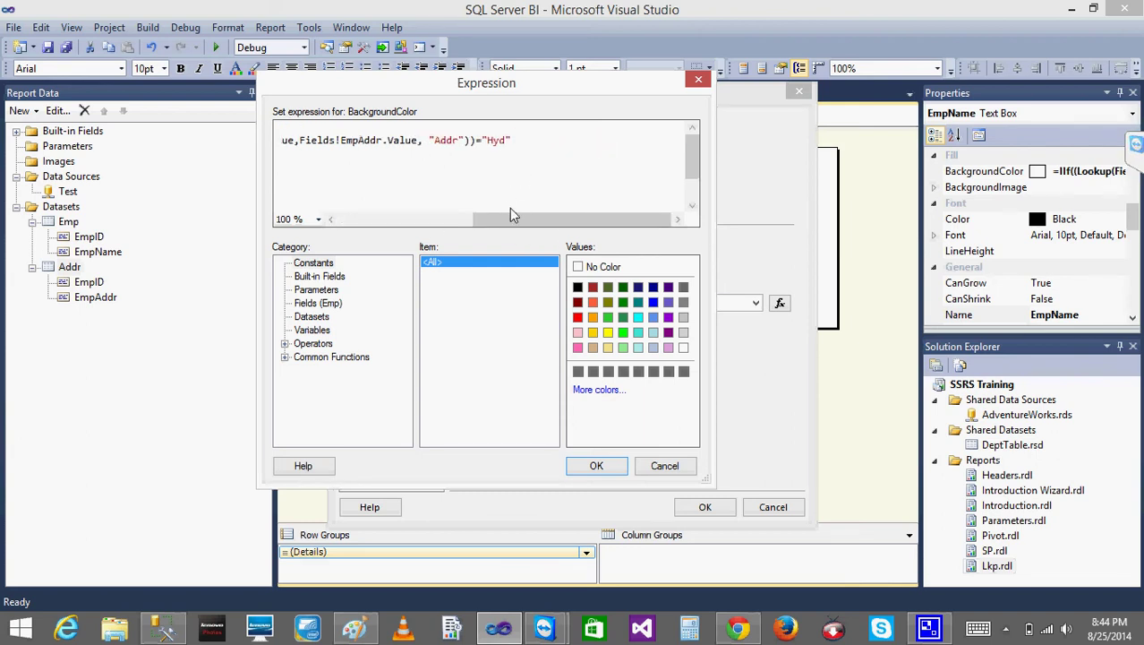
pyautogui.moveTo(507, 221); pyautogui.dragTo(351, 221)
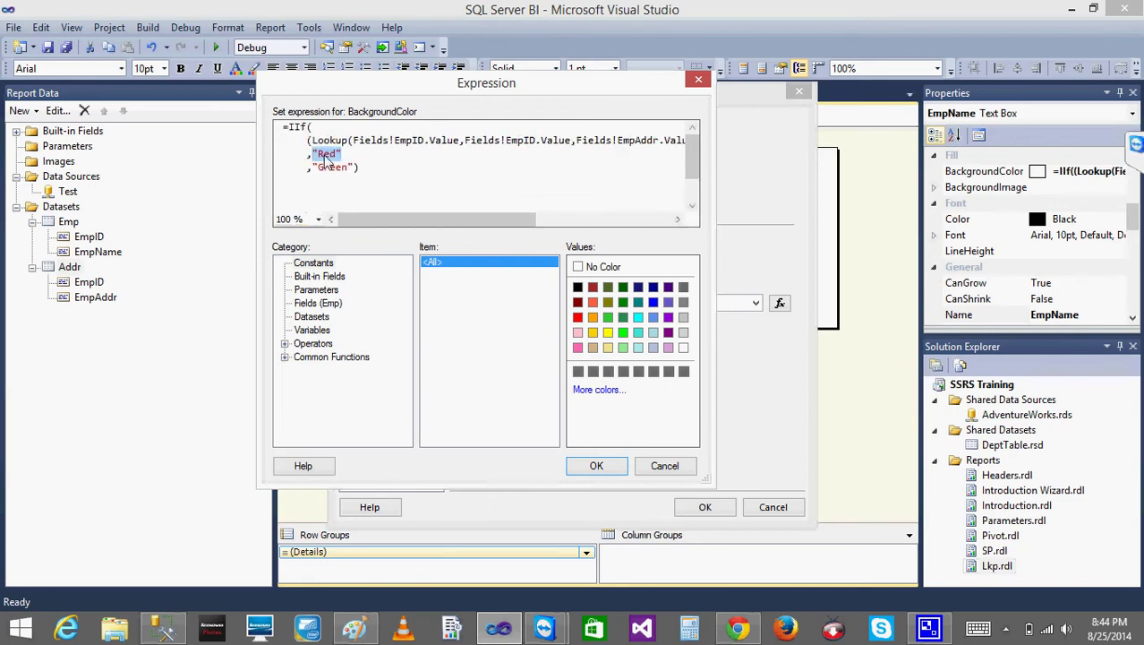
pyautogui.click(377, 171)
pyautogui.moveTo(377, 168); pyautogui.dragTo(308, 170)
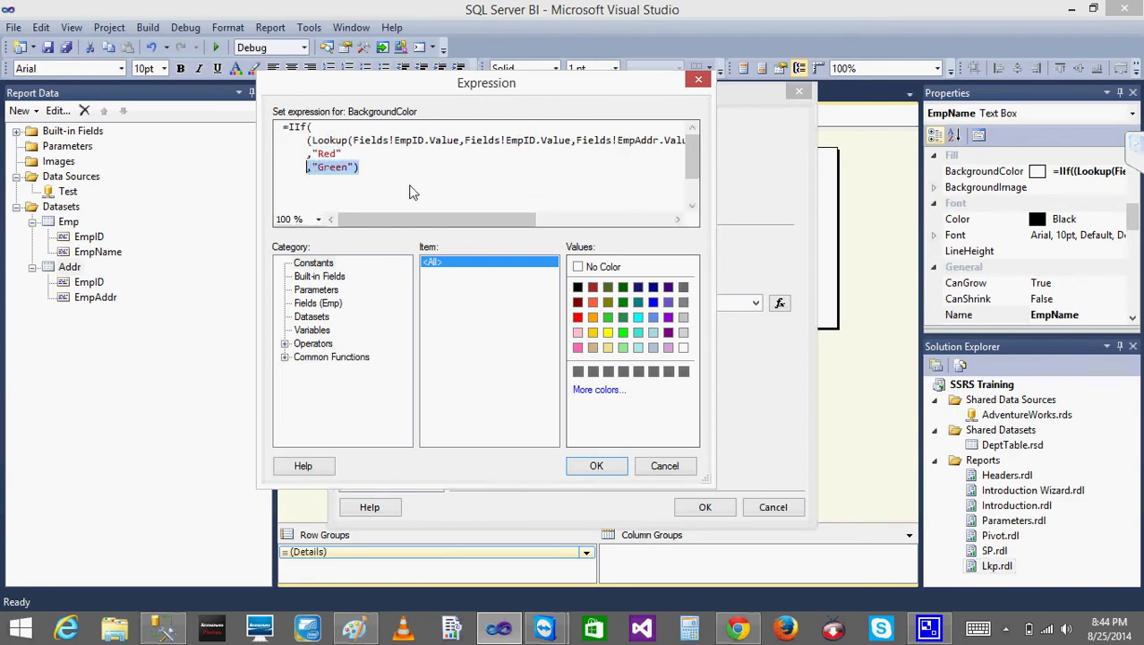
pyautogui.click(409, 187)
# Step: Apply the reformatted fill expression to the EmpName text box and preview the report
pyautogui.click(596, 466)
pyautogui.click(705, 507)
pyautogui.click(372, 117)
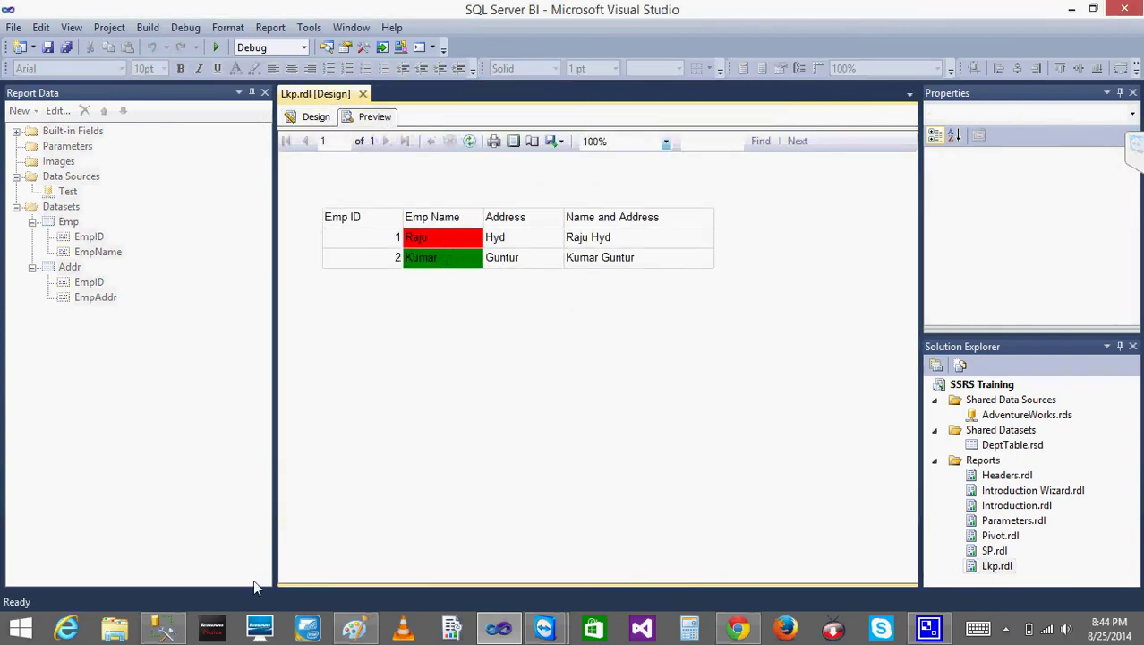
# Step: Switch to SQL Server Management Studio and undo the query edits back to the CREATE TABLE and INSERT statements for R_Emp and R_EAddr
pyautogui.click(161, 630)
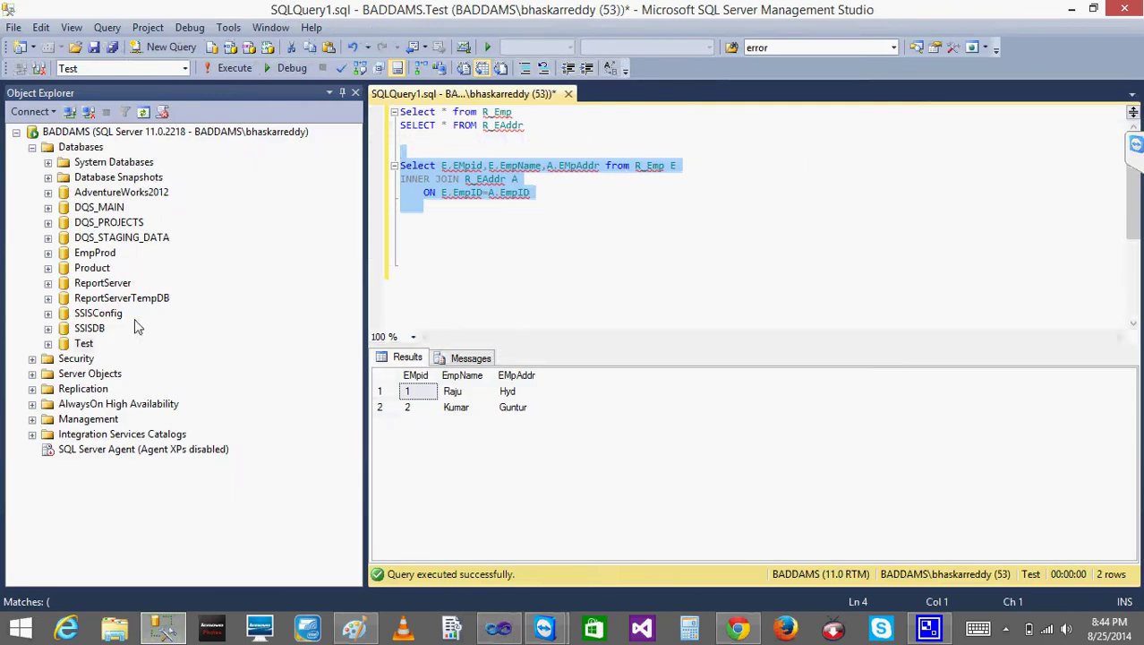
pyautogui.rightClick(78, 344)
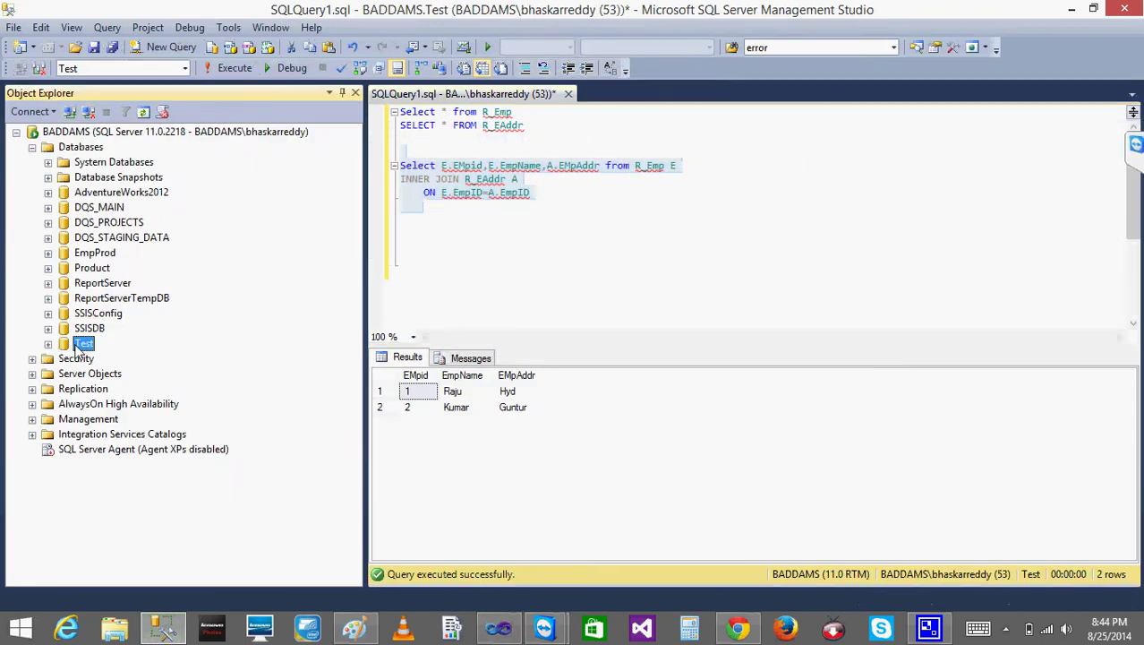
pyautogui.click(631, 265)
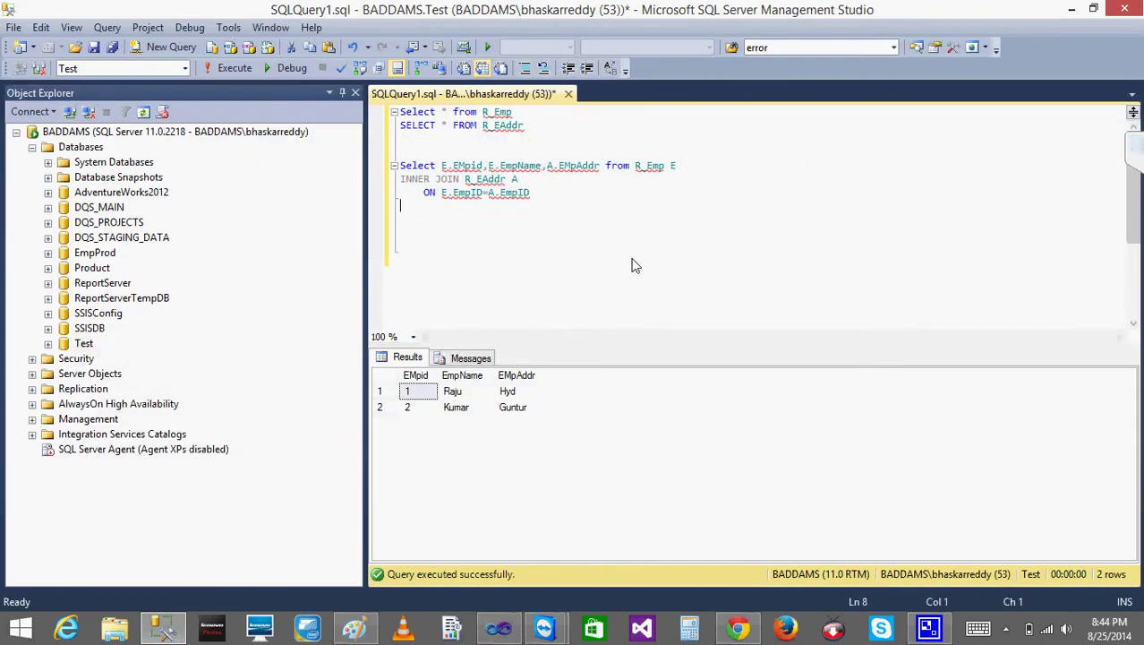
pyautogui.hotkey('ctrl', 'z')
pyautogui.hotkey('ctrl', 'z')
pyautogui.hotkey('ctrl', 'z')
pyautogui.hotkey('ctrl', 'z')
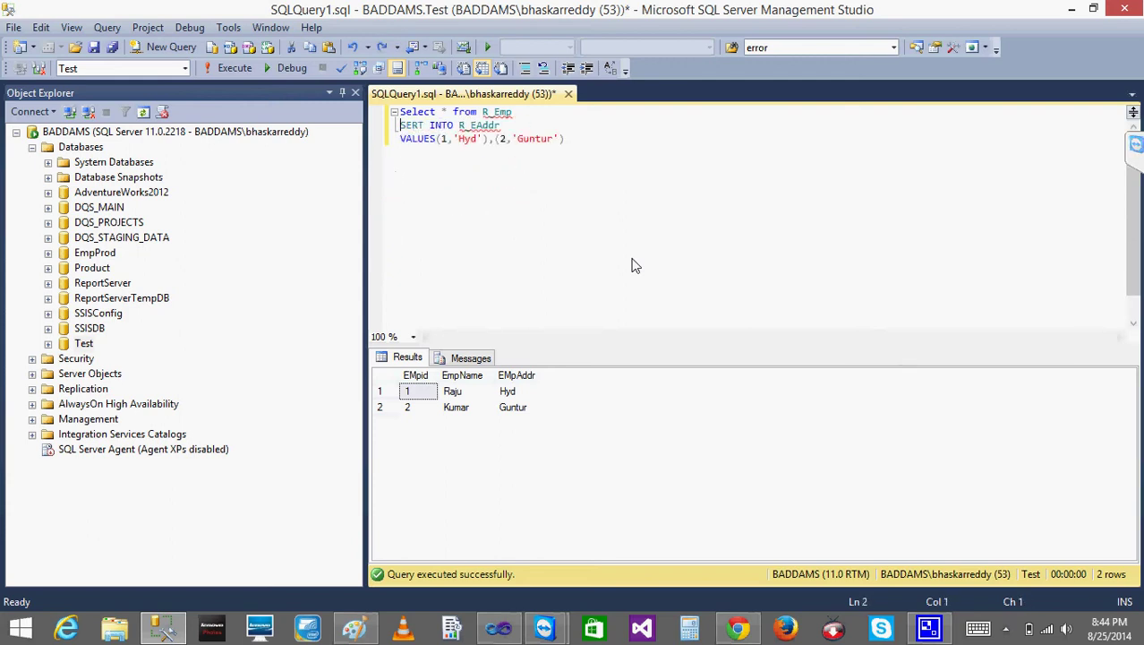
pyautogui.hotkey('ctrl', 'z')
pyautogui.hotkey('ctrl', 'z')
pyautogui.hotkey('ctrl', 'z')
pyautogui.hotkey('ctrl', 'z')
pyautogui.hotkey('ctrl', 'z')
pyautogui.hotkey('ctrl', 'z')
pyautogui.hotkey('ctrl', 'z')
pyautogui.hotkey('ctrl', 'z')
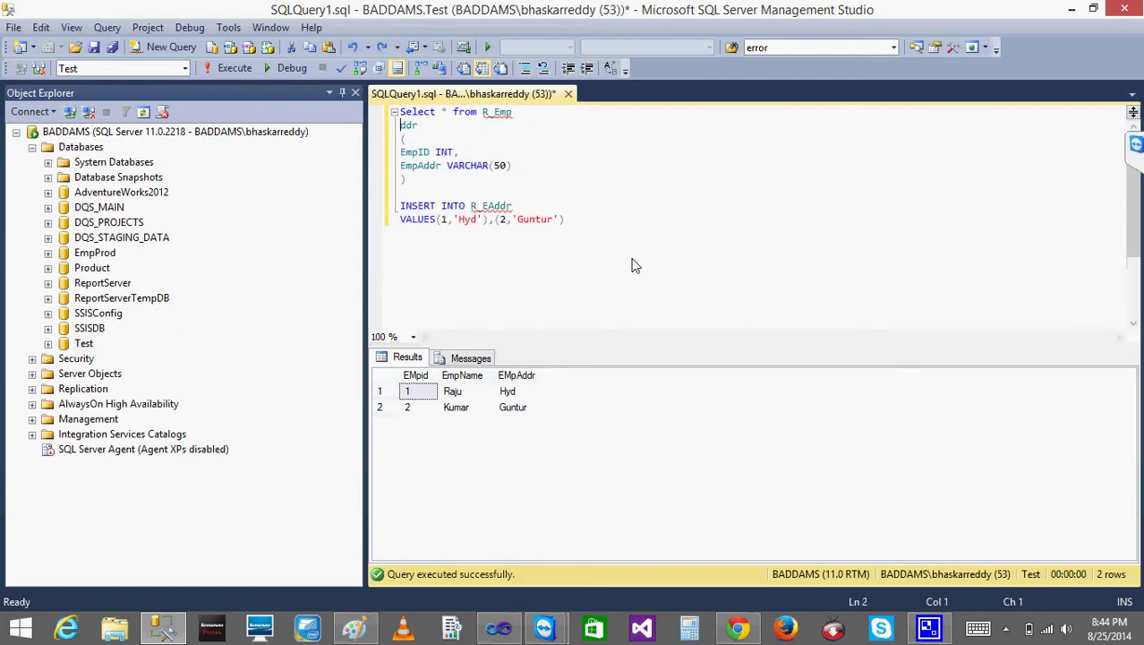
pyautogui.hotkey('ctrl', 'z')
pyautogui.hotkey('ctrl', 'z')
pyautogui.hotkey('ctrl', 'z')
pyautogui.hotkey('ctrl', 'z')
pyautogui.hotkey('ctrl', 'z')
pyautogui.hotkey('ctrl', 'z')
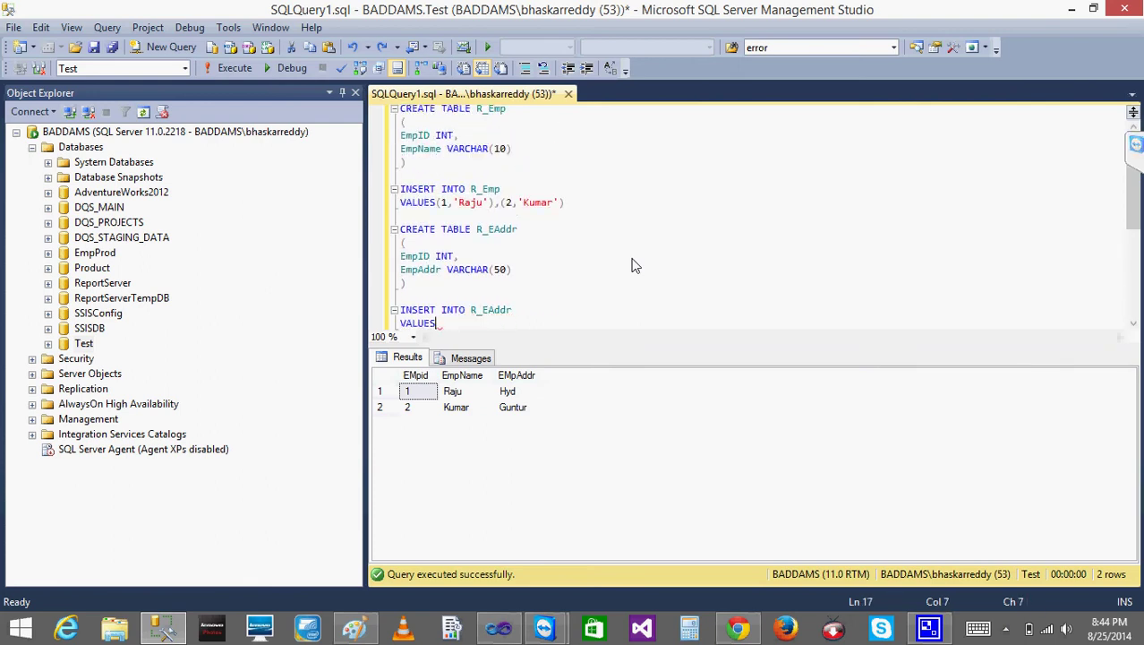
pyautogui.hotkey('ctrl', 'y')
pyautogui.hotkey('ctrl', 'y')
# Step: Remove the second row of values from the R_EAddr and R_Emp INSERT statements, keeping only the first row in each
pyautogui.press('BackSpace')
pyautogui.press('BackSpace')
pyautogui.press('BackSpace')
pyautogui.press('BackSpace')
pyautogui.click(572, 204)
pyautogui.press('BackSpace')
pyautogui.press('BackSpace')
pyautogui.press('BackSpace')
pyautogui.press('BackSpace')
pyautogui.press('BackSpace')
pyautogui.press('BackSpace')
pyautogui.press('BackSpace')
pyautogui.press('BackSpace')
pyautogui.press('BackSpace')
pyautogui.press('BackSpace')
pyautogui.press('BackSpace')
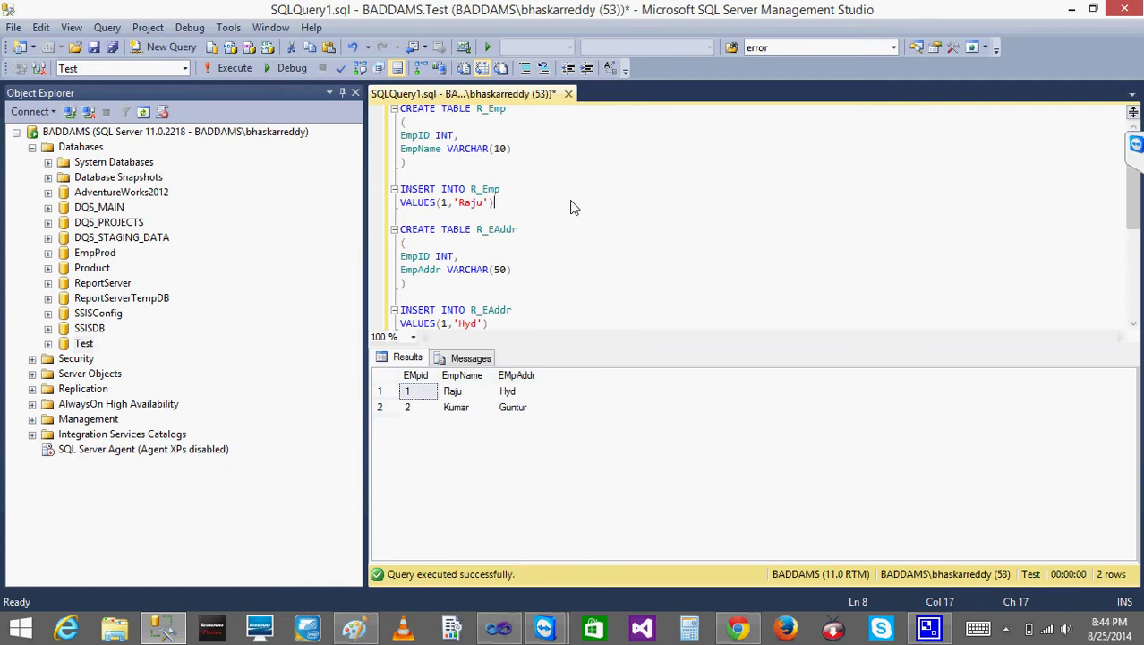
# Step: Change the R_Emp INSERT values to employee ID 3 and the new employee's name
pyautogui.press('Left')
pyautogui.press('Left')
pyautogui.press('Left')
pyautogui.press('Left')
pyautogui.press('BackSpace')
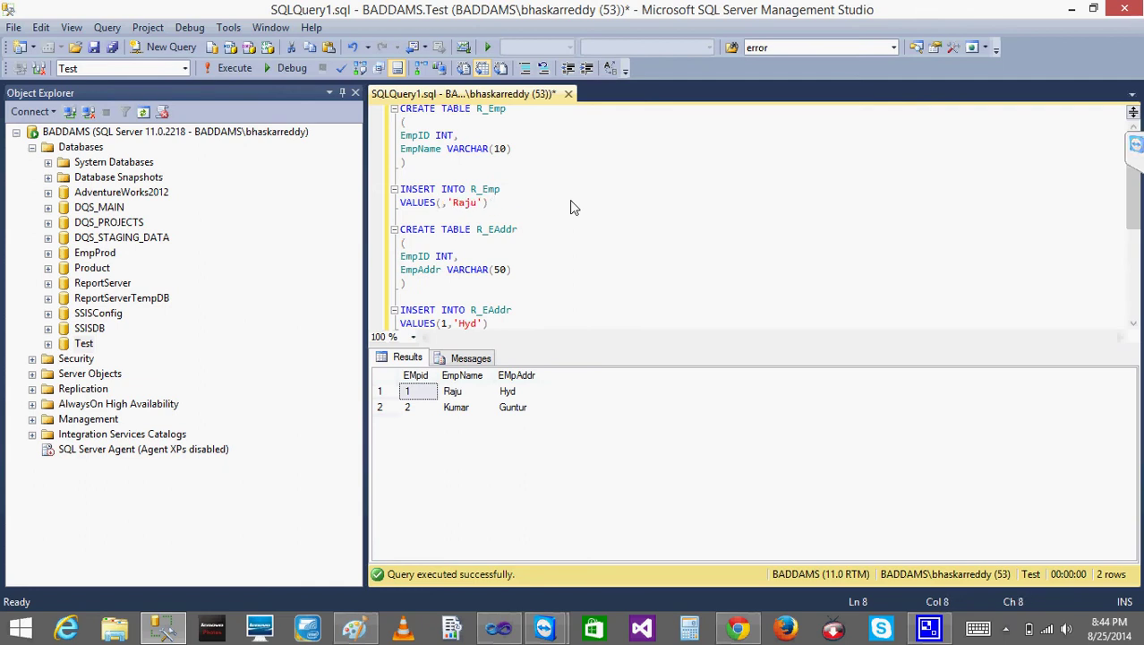
pyautogui.write('3')
pyautogui.press('Right')
pyautogui.press('Right')
pyautogui.press('Delete')
pyautogui.write('Ramu')
# Step: Change the R_EAddr INSERT values to employee ID 3 and address 'Scbd'
pyautogui.click(447, 324)
pyautogui.press('BackSpace')
pyautogui.write('3')
pyautogui.click(476, 326)
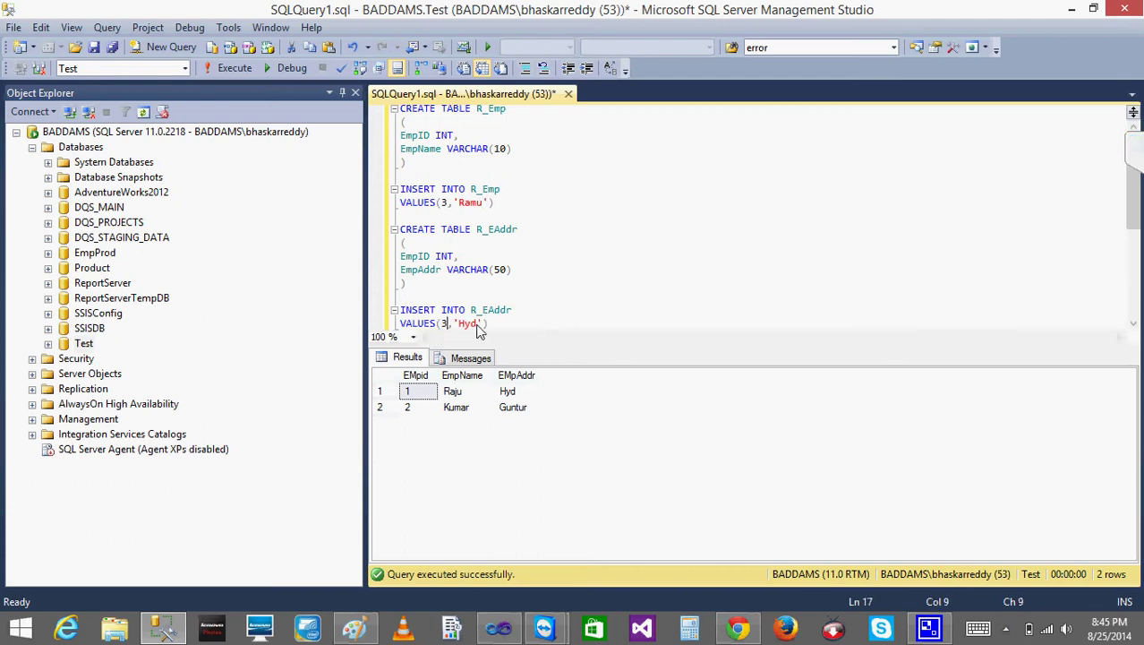
pyautogui.press('BackSpace')
pyautogui.press('BackSpace')
pyautogui.press('BackSpace')
pyautogui.click(555, 283)
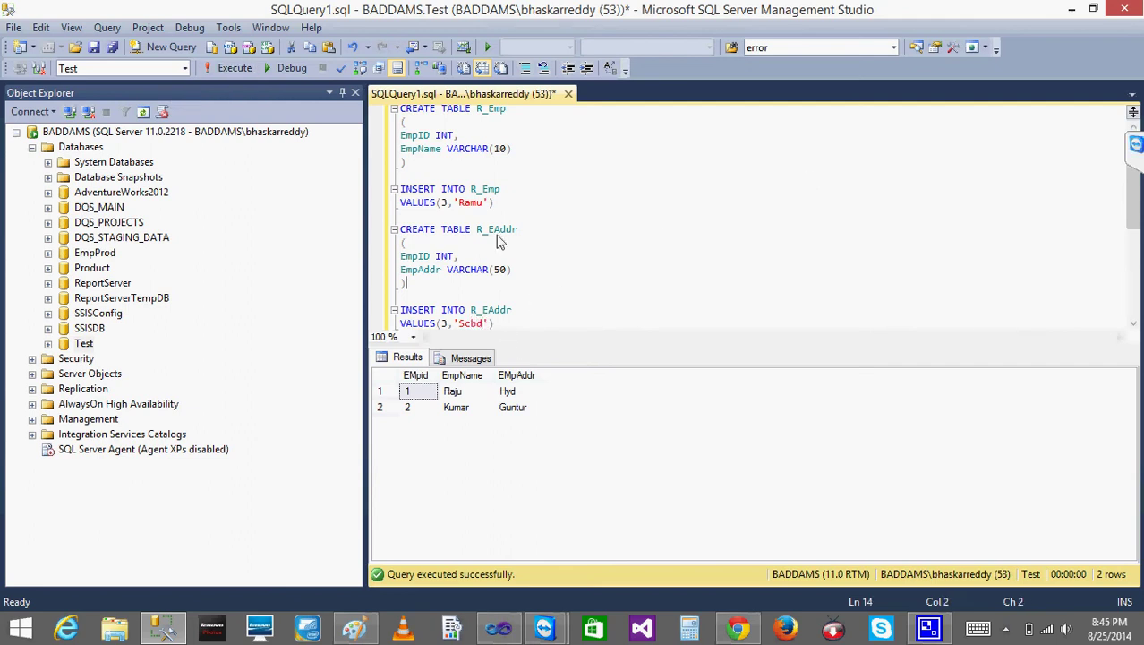
# Step: Execute only the R_Emp INSERT statement, followed by only the R_EAddr INSERT statement
pyautogui.moveTo(495, 206); pyautogui.dragTo(398, 193)
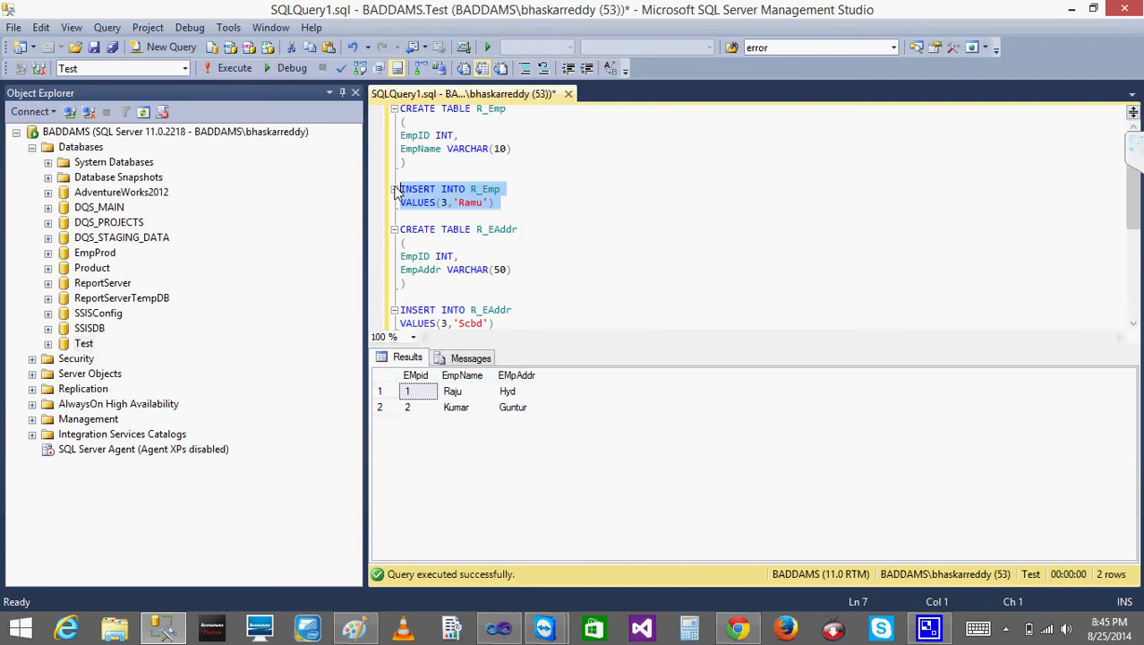
pyautogui.click(239, 70)
pyautogui.moveTo(528, 311); pyautogui.dragTo(383, 311)
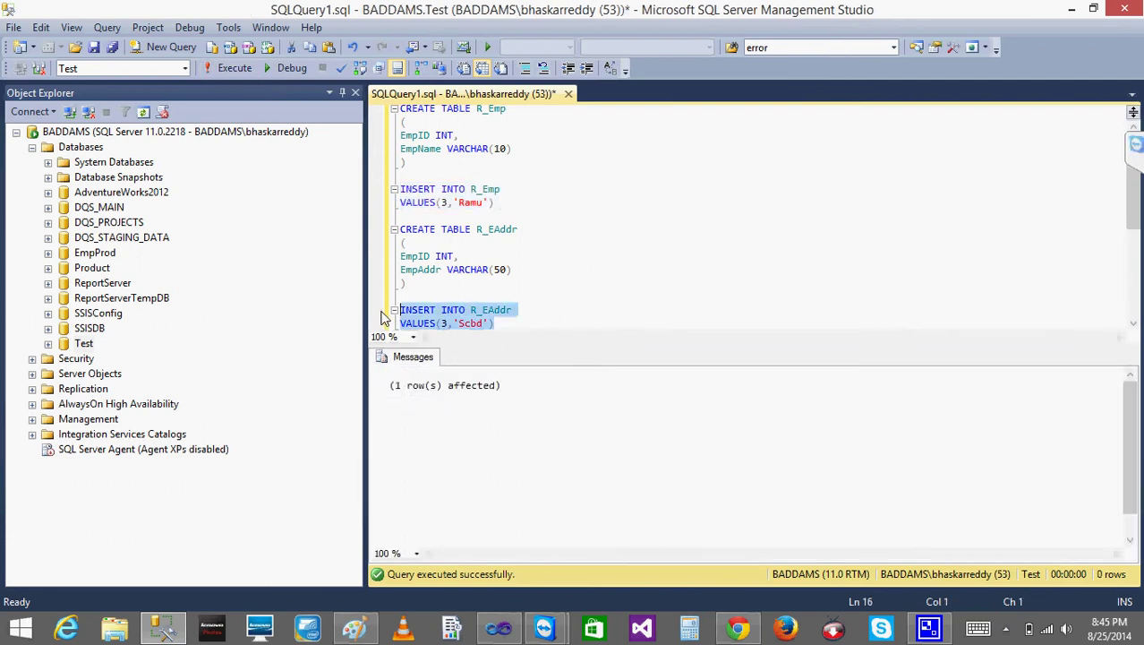
pyautogui.click(232, 73)
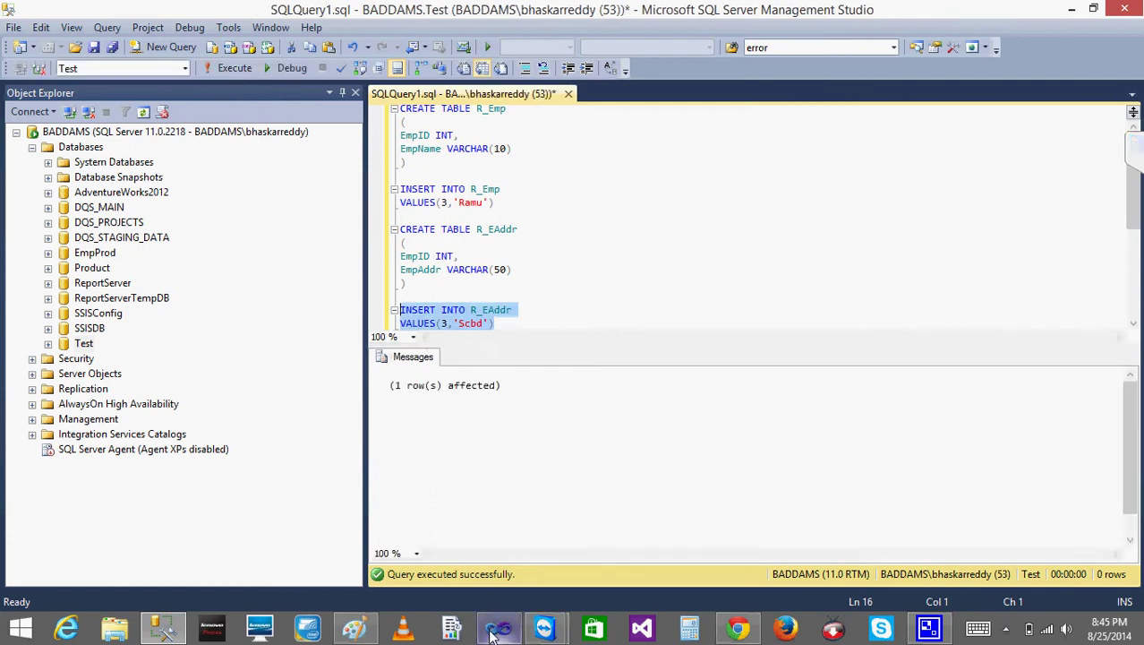
# Step: Switch to Visual Studio, preview the Lkp report again and return to its design view
pyautogui.click(498, 629)
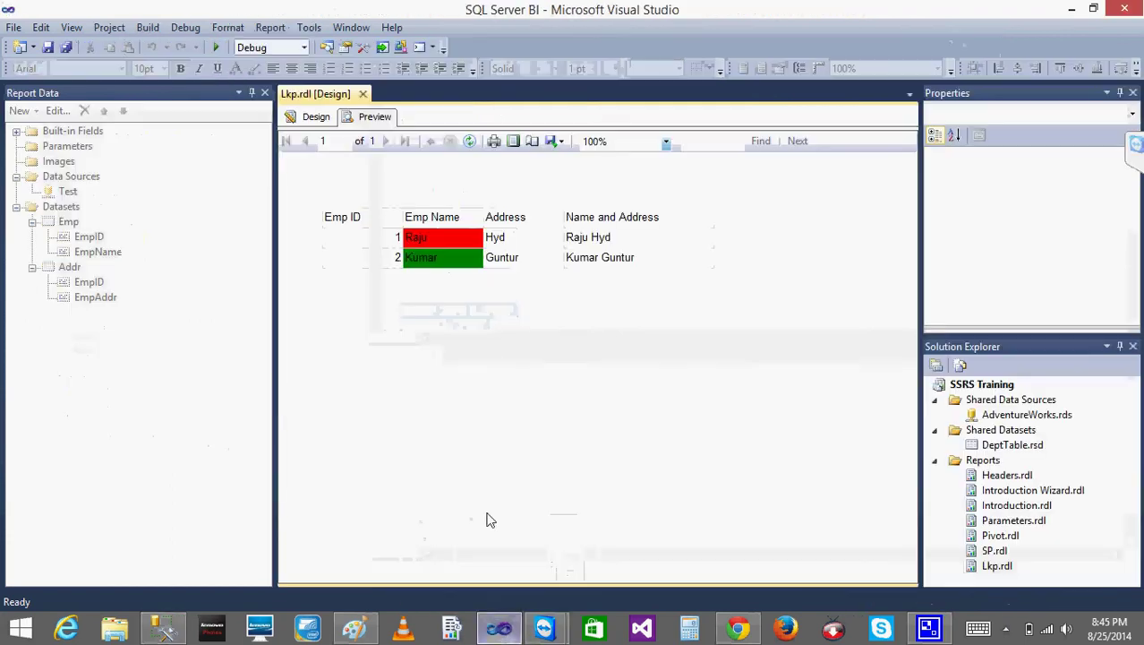
pyautogui.click(316, 117)
pyautogui.click(372, 117)
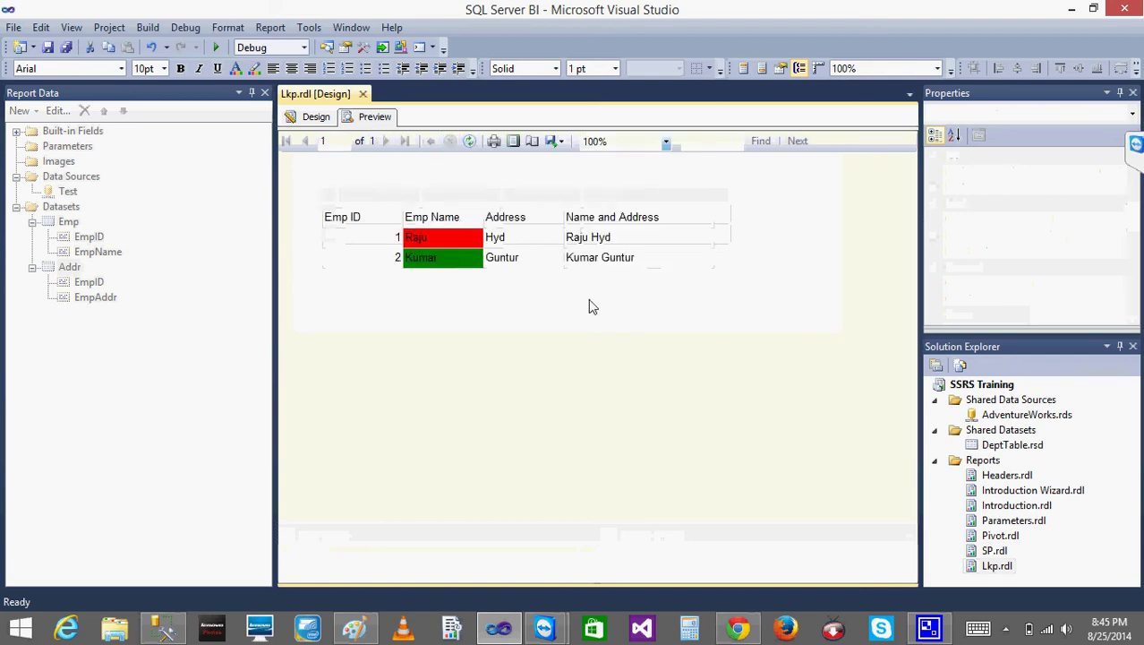
pyautogui.click(313, 117)
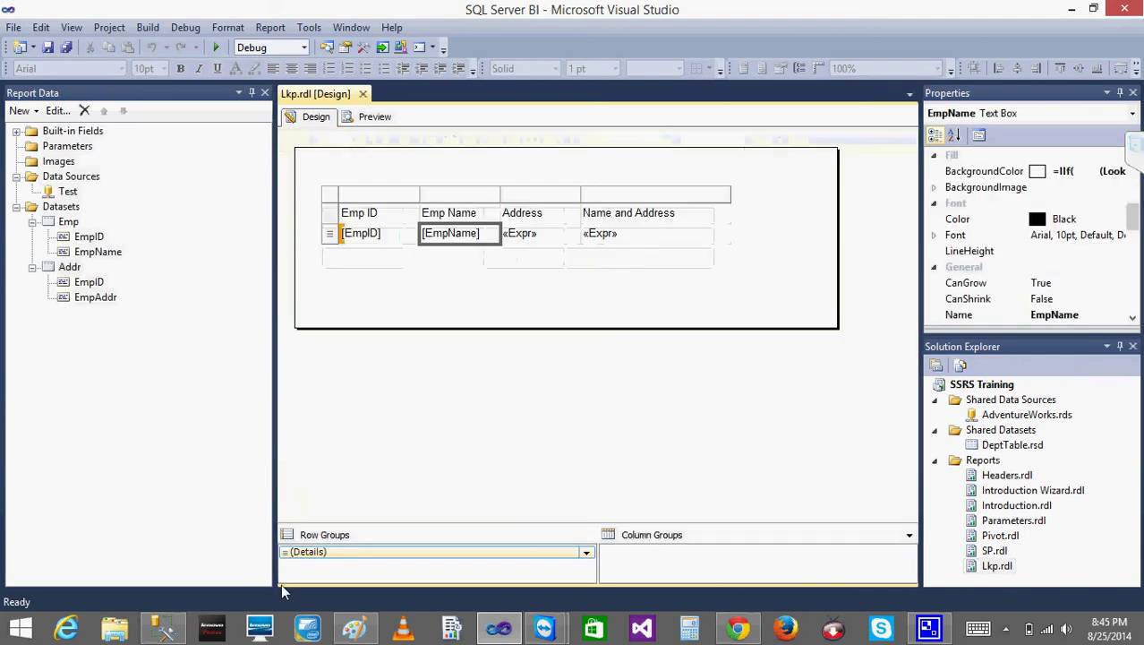
# Step: Switch to SQL Server Management Studio and undo the query edits back to the partly written R_EAddr table definition
pyautogui.click(163, 627)
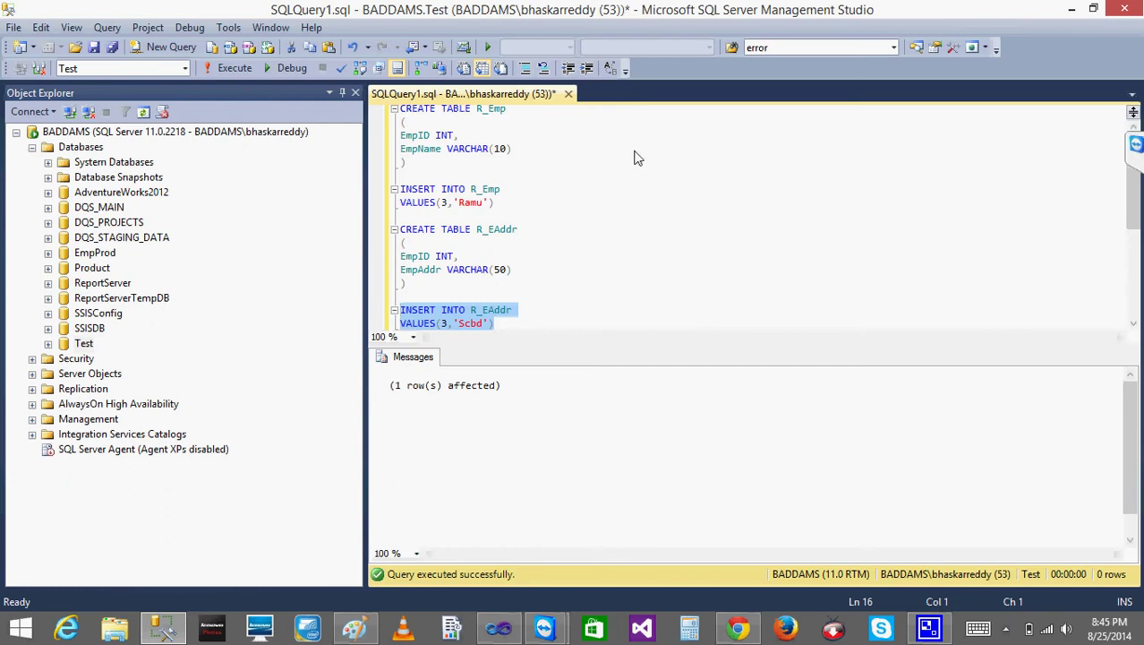
pyautogui.click(553, 156)
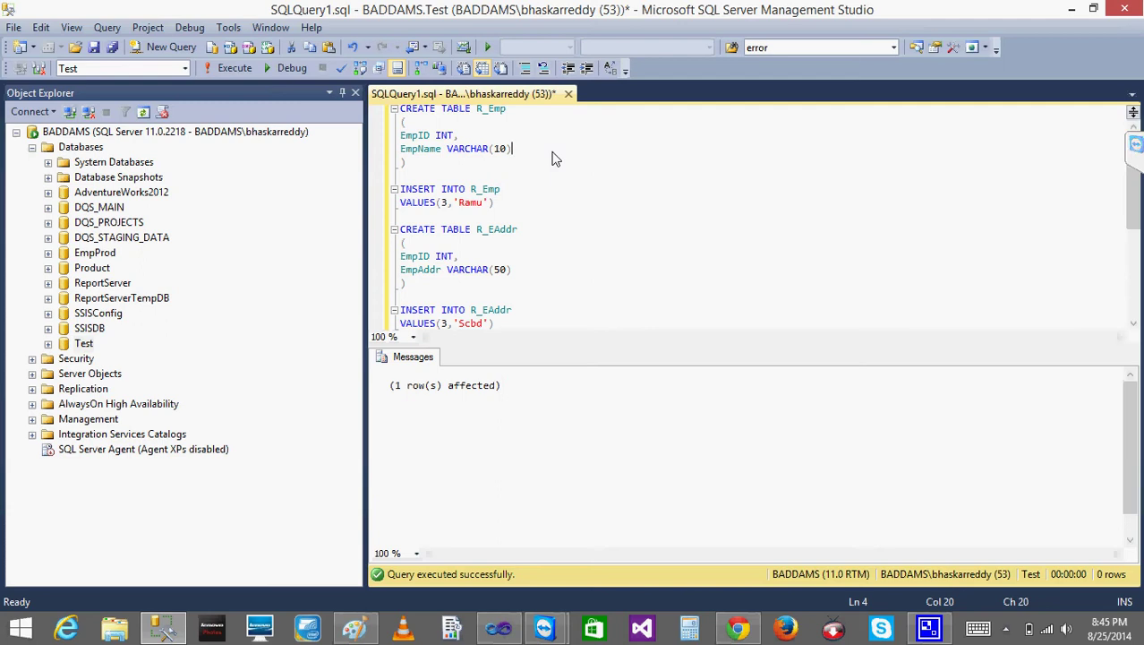
pyautogui.hotkey('ctrl', 'z')
pyautogui.hotkey('ctrl', 'z')
pyautogui.hotkey('ctrl', 'z')
pyautogui.hotkey('ctrl', 'z')
pyautogui.hotkey('ctrl', 'z')
pyautogui.hotkey('ctrl', 'z')
pyautogui.hotkey('ctrl', 'z')
pyautogui.hotkey('ctrl', 'z')
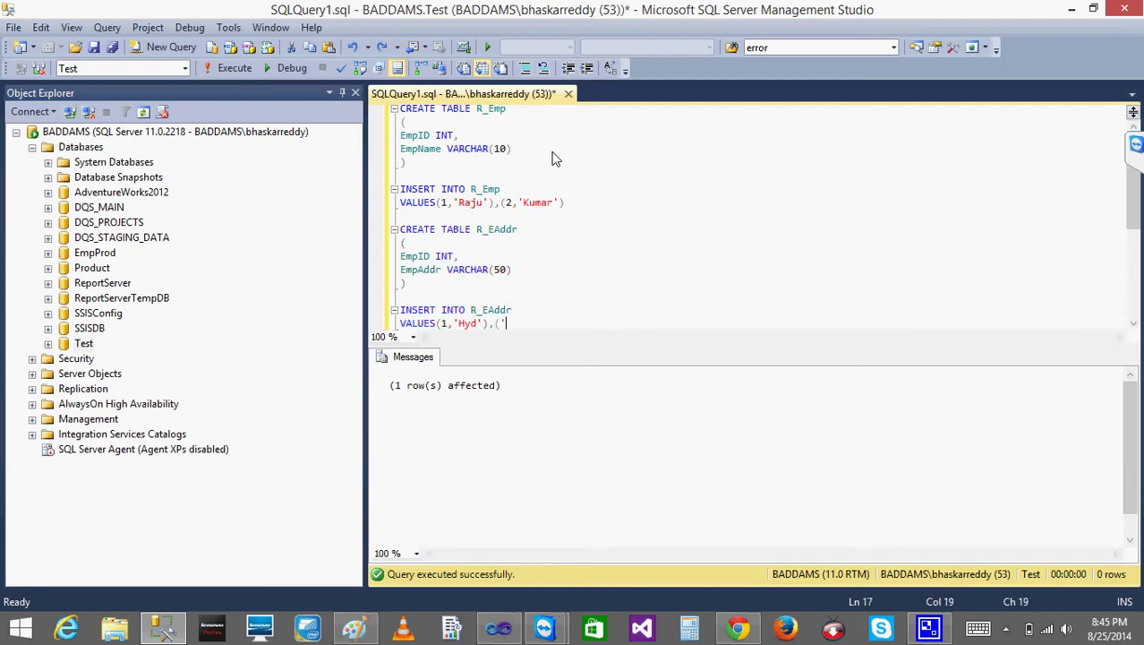
pyautogui.hotkey('ctrl', 'z')
pyautogui.hotkey('ctrl', 'z')
pyautogui.hotkey('ctrl', 'z')
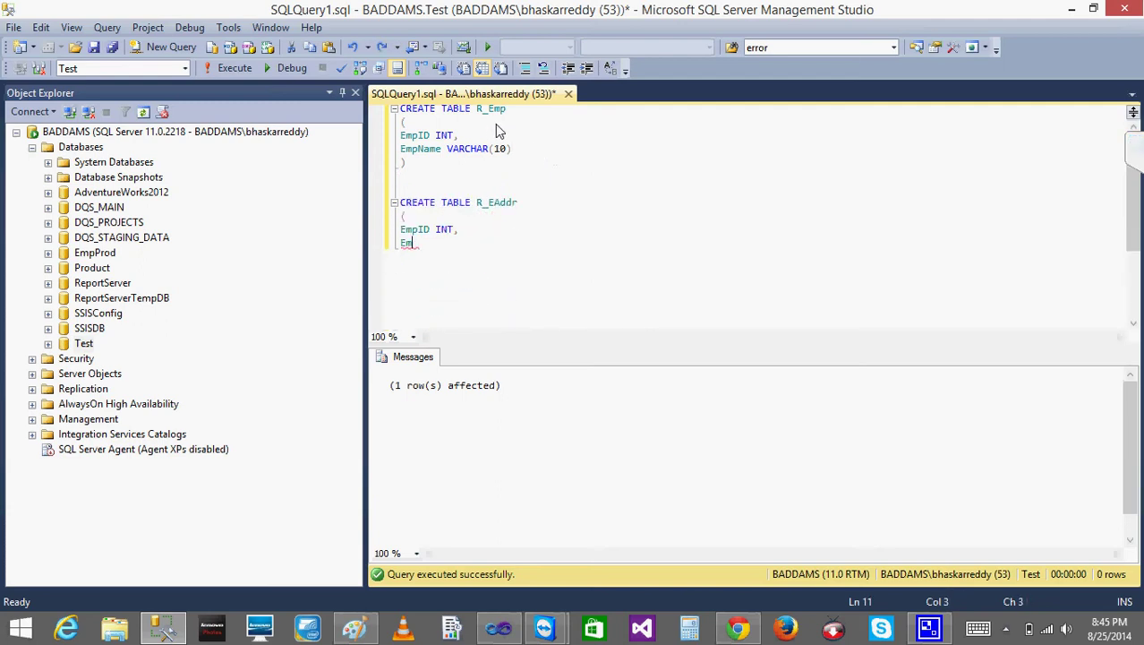
pyautogui.hotkey('ctrl', 'z')
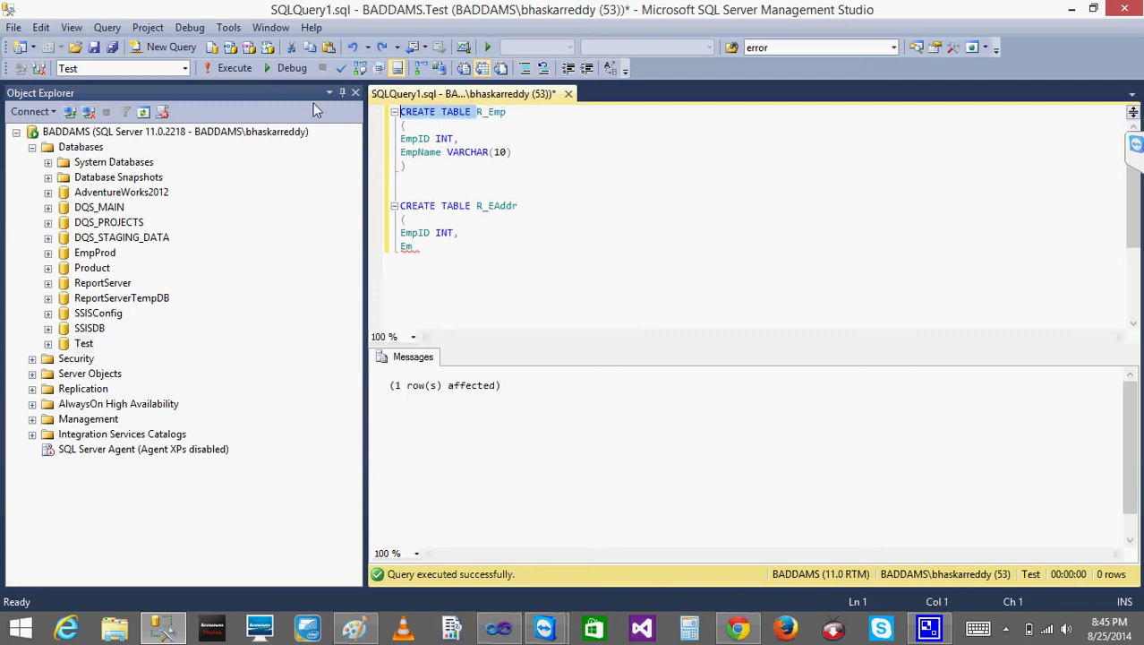
# Step: Replace the R_Emp table definition with SELECT * FROM R_Emp and rewrite the R_EAddr CREATE TABLE line as SELECT * FROM R_EAddr
pyautogui.write('SELECT * FROM')
pyautogui.moveTo(411, 173); pyautogui.dragTo(394, 134)
pyautogui.write('SELECT ')
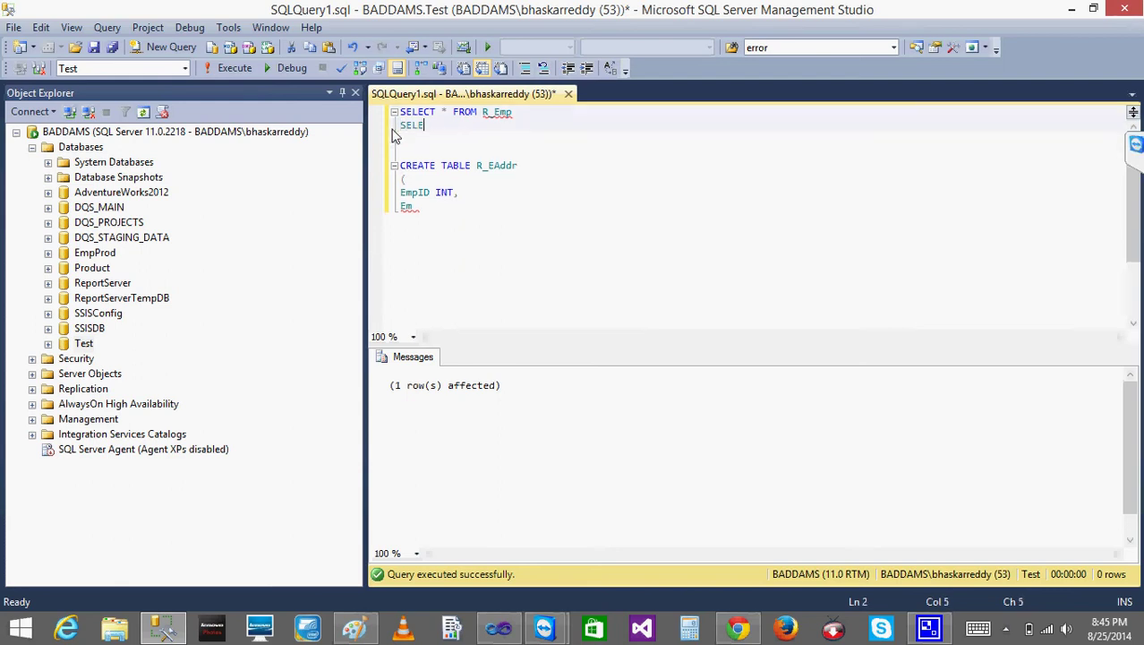
pyautogui.write('* FROM')
pyautogui.press('Delete')
pyautogui.press('Delete')
pyautogui.press('Delete')
pyautogui.press('Delete')
pyautogui.press('Delete')
pyautogui.press('Delete')
pyautogui.press('Delete')
pyautogui.press('Delete')
pyautogui.press('Delete')
pyautogui.press('Delete')
pyautogui.press('Delete')
pyautogui.press('Delete')
pyautogui.press('Delete')
pyautogui.press('Delete')
pyautogui.press('Delete')
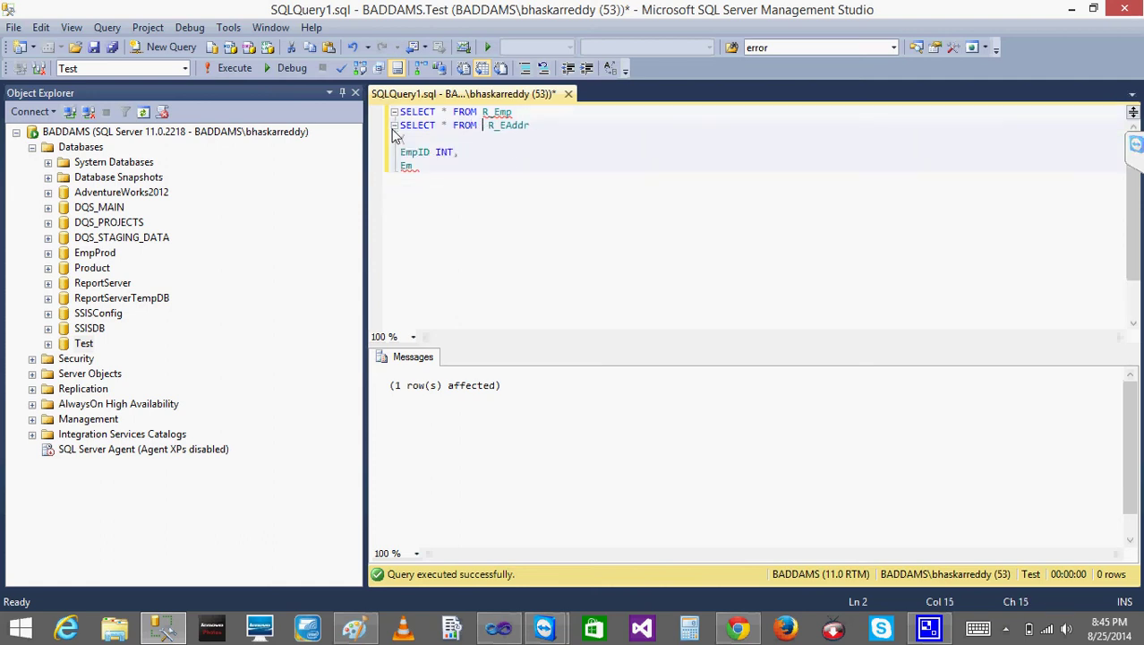
# Step: Delete the leftover column-definition lines below the queries and execute both SELECT statements
pyautogui.press('Home')
pyautogui.hotkey('shift', 'Down')
pyautogui.hotkey('shift', 'Down')
pyautogui.hotkey('shift', 'End')
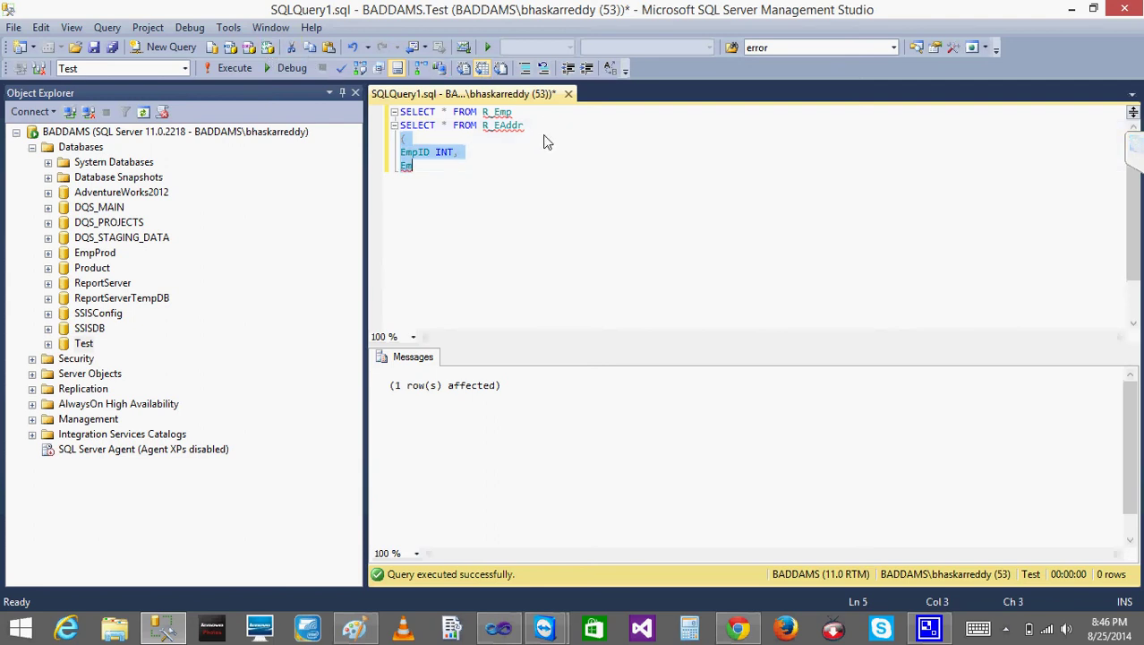
pyautogui.press('Delete')
pyautogui.click(229, 68)
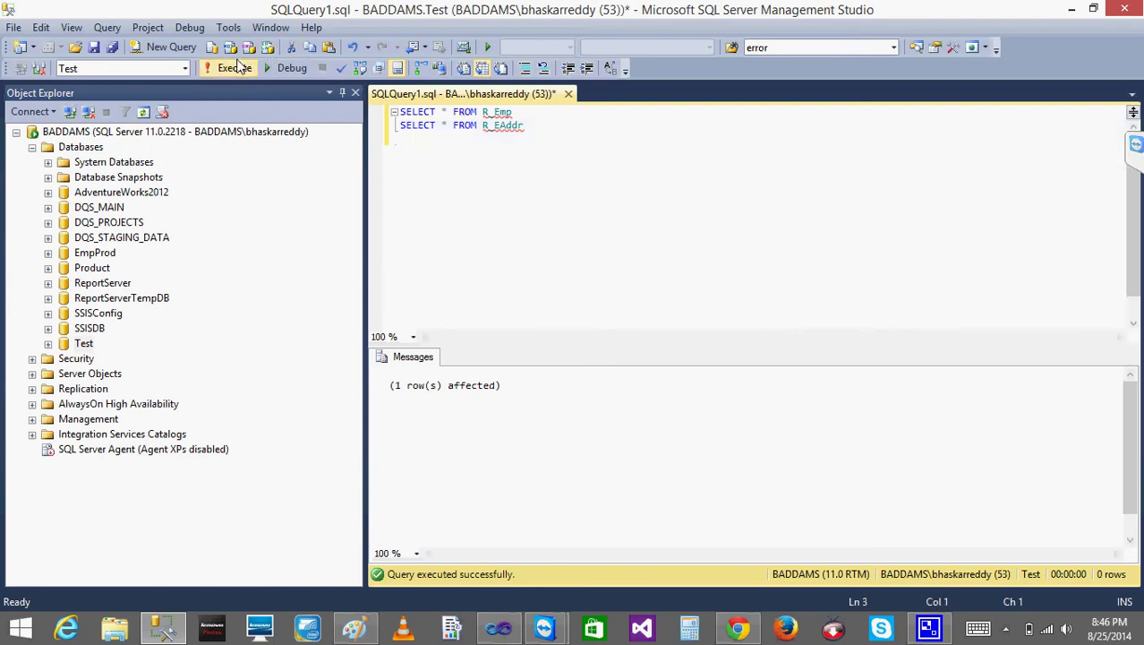
# Step: Switch to Visual Studio, preview the Lkp report and refresh its data
pyautogui.click(499, 627)
pyautogui.click(369, 117)
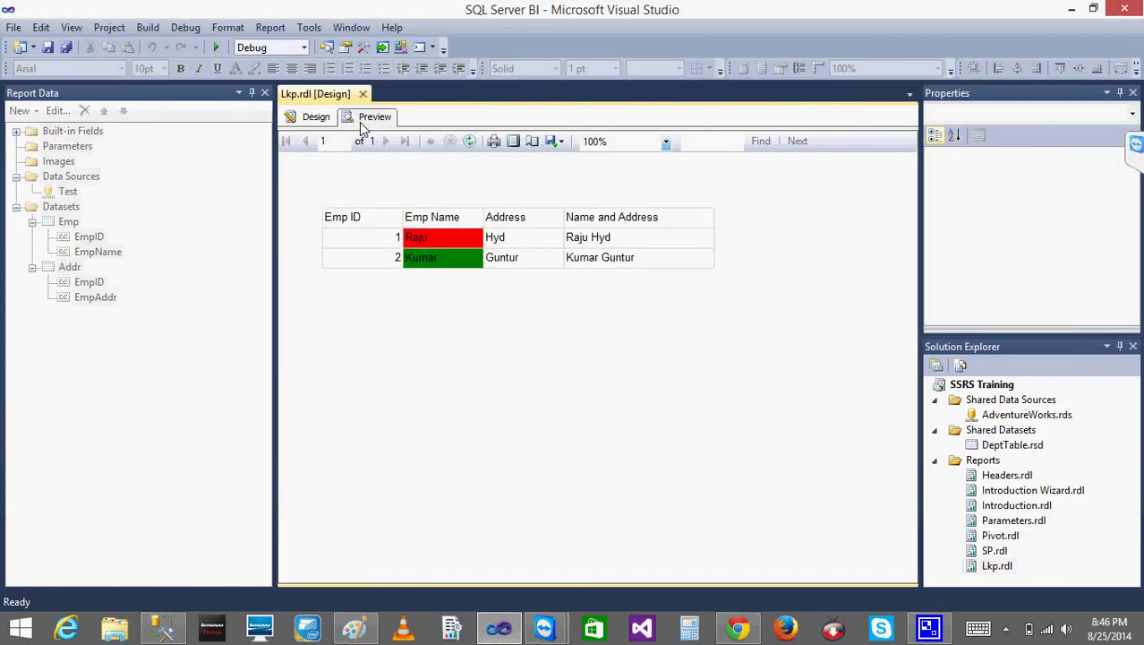
pyautogui.click(469, 144)
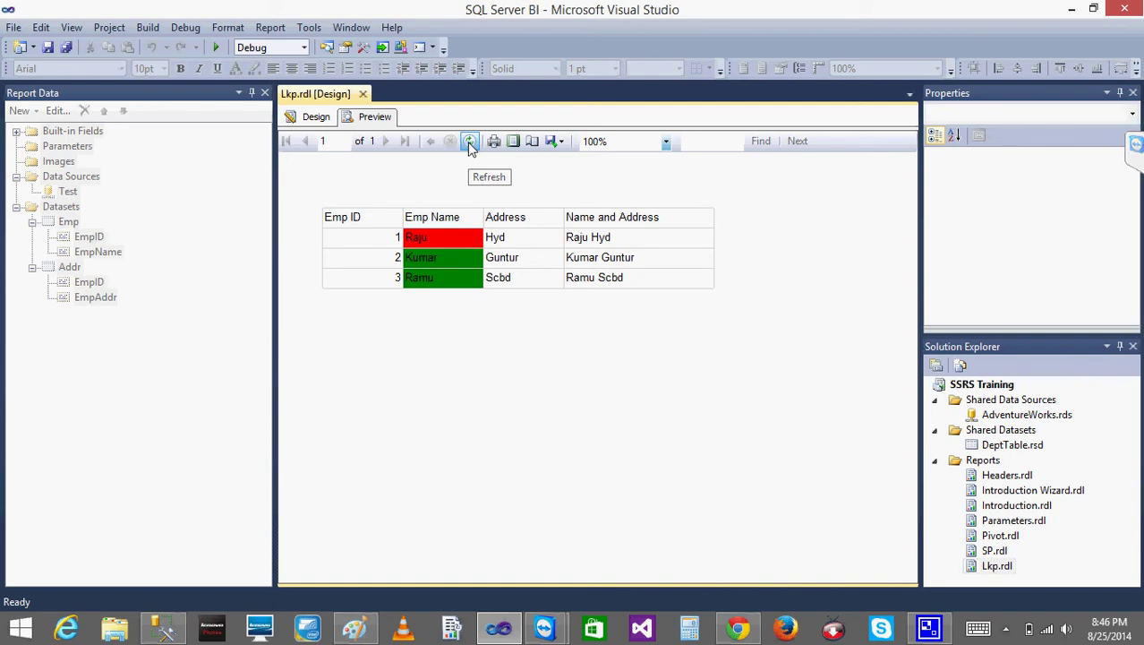
# Step: Switch to Paint, sketch two boxes linked by arrows with a short handwritten label beside the IF diagram, and minimize Paint
pyautogui.click(373, 631)
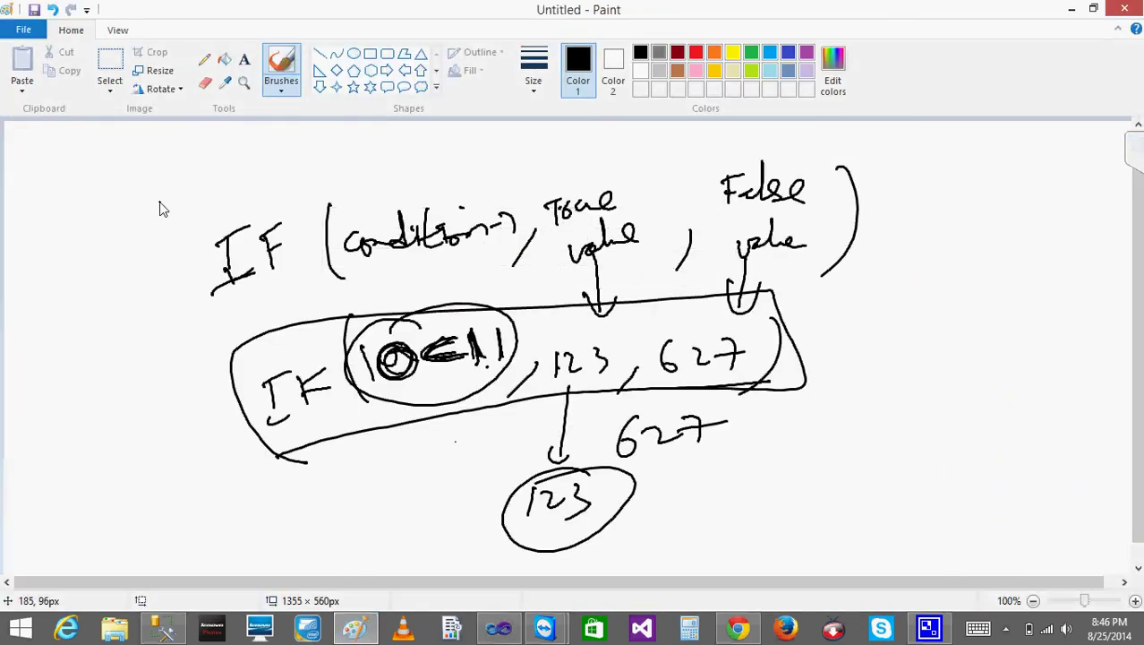
pyautogui.moveTo(928, 240)
pyautogui.mouseDown()
pyautogui.moveTo(979, 227)
pyautogui.moveTo(1001, 297)
pyautogui.mouseUp()
pyautogui.moveTo(994, 240)
pyautogui.mouseDown()
pyautogui.moveTo(1031, 234)
pyautogui.moveTo(1000, 305)
pyautogui.moveTo(989, 275)
pyautogui.moveTo(963, 316)
pyautogui.mouseUp()
pyautogui.moveTo(967, 298)
pyautogui.mouseDown()
pyautogui.moveTo(997, 310)
pyautogui.moveTo(965, 316)
pyautogui.mouseUp()
pyautogui.moveTo(972, 297); pyautogui.dragTo(976, 316)
pyautogui.moveTo(915, 339); pyautogui.dragTo(944, 333)
pyautogui.moveTo(933, 333); pyautogui.dragTo(960, 348)
pyautogui.moveTo(954, 335)
pyautogui.mouseDown()
pyautogui.moveTo(967, 364)
pyautogui.moveTo(976, 326)
pyautogui.moveTo(1018, 390)
pyautogui.mouseUp()
pyautogui.moveTo(1012, 346)
pyautogui.mouseDown()
pyautogui.moveTo(1089, 382)
pyautogui.moveTo(1019, 390)
pyautogui.mouseUp()
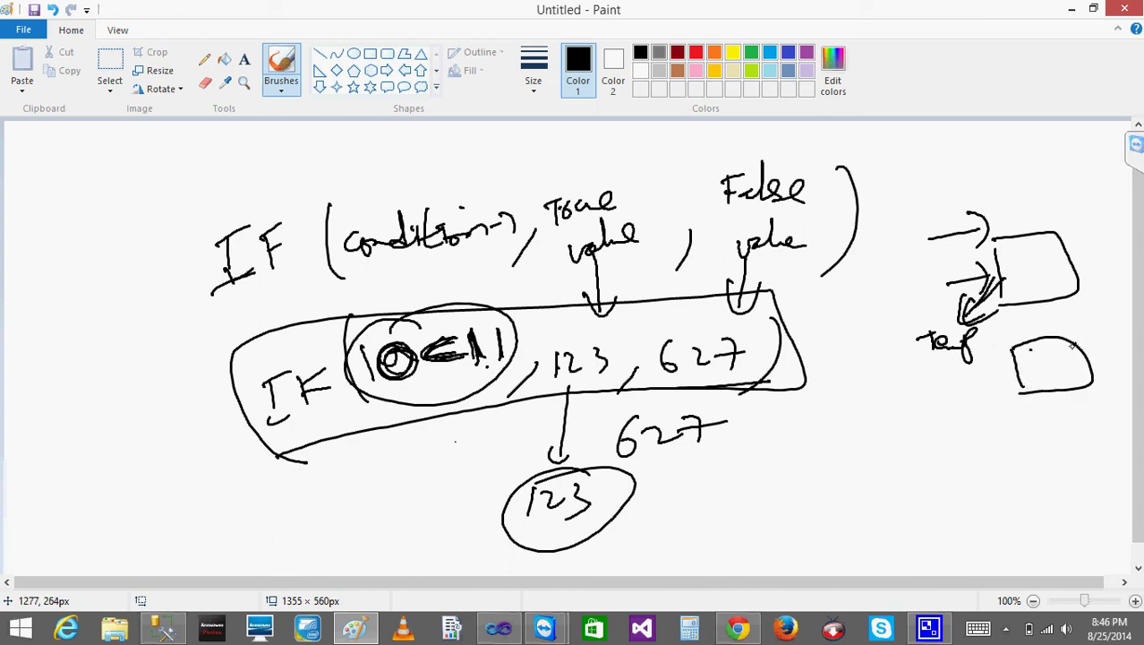
pyautogui.moveTo(1024, 381)
pyautogui.mouseDown()
pyautogui.moveTo(989, 381)
pyautogui.moveTo(960, 350)
pyautogui.moveTo(1018, 382)
pyautogui.mouseUp()
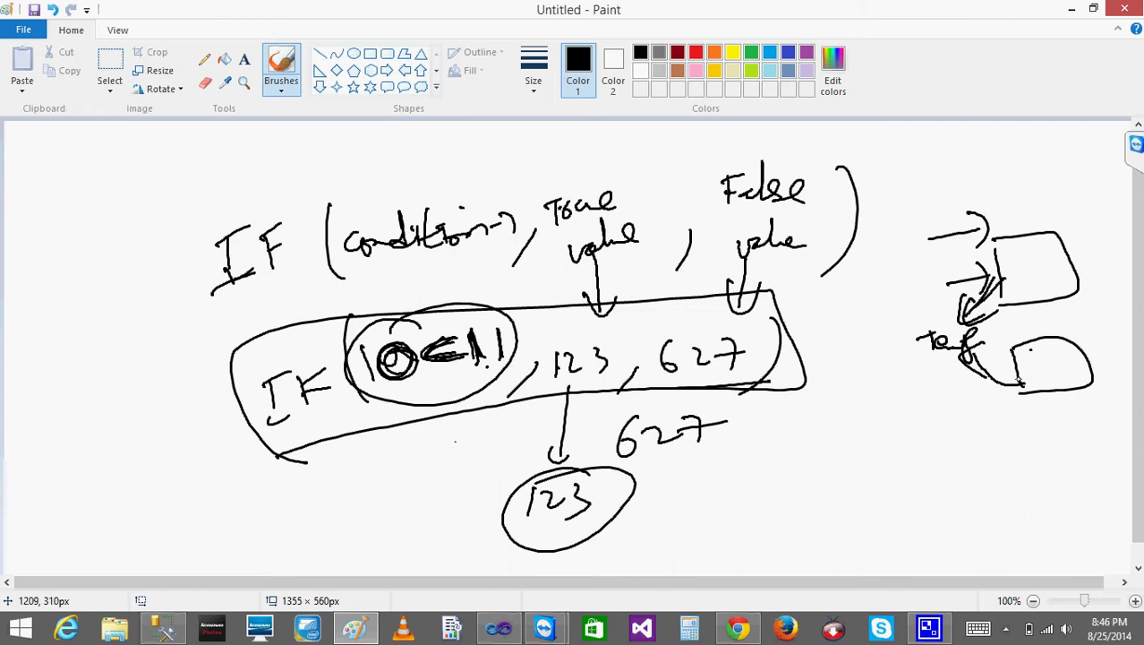
pyautogui.click(1071, 9)
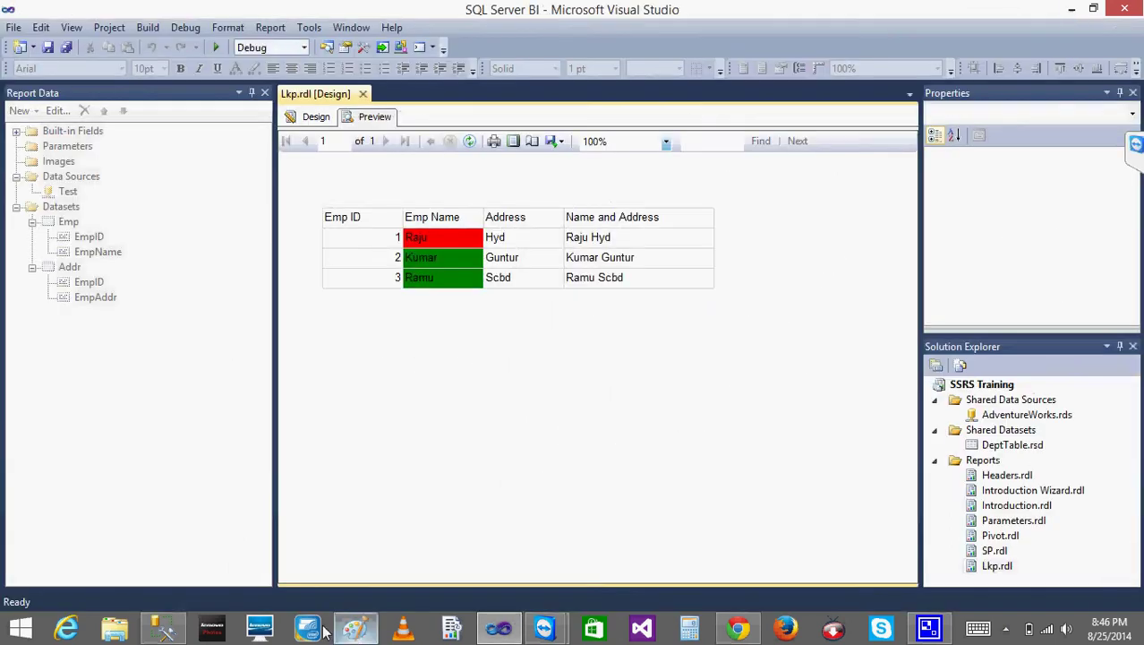
# Step: Browse to Documents > Visual Studio 2010 > Projects in File Explorer, look through the project folders and minimize the window
pyautogui.click(109, 634)
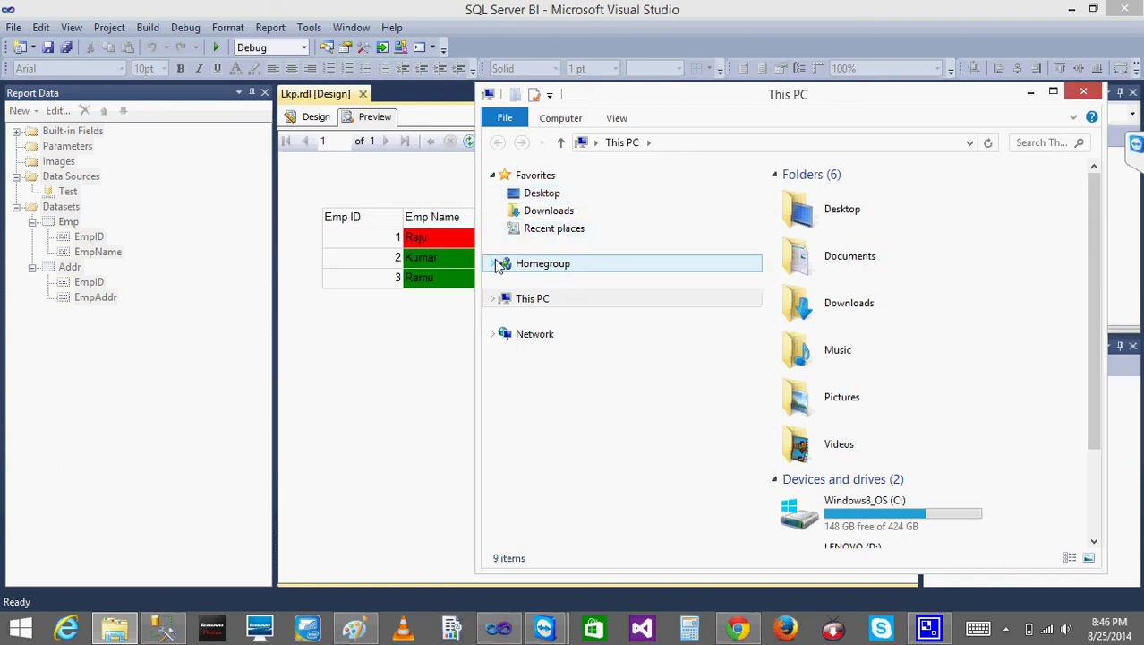
pyautogui.click(494, 300)
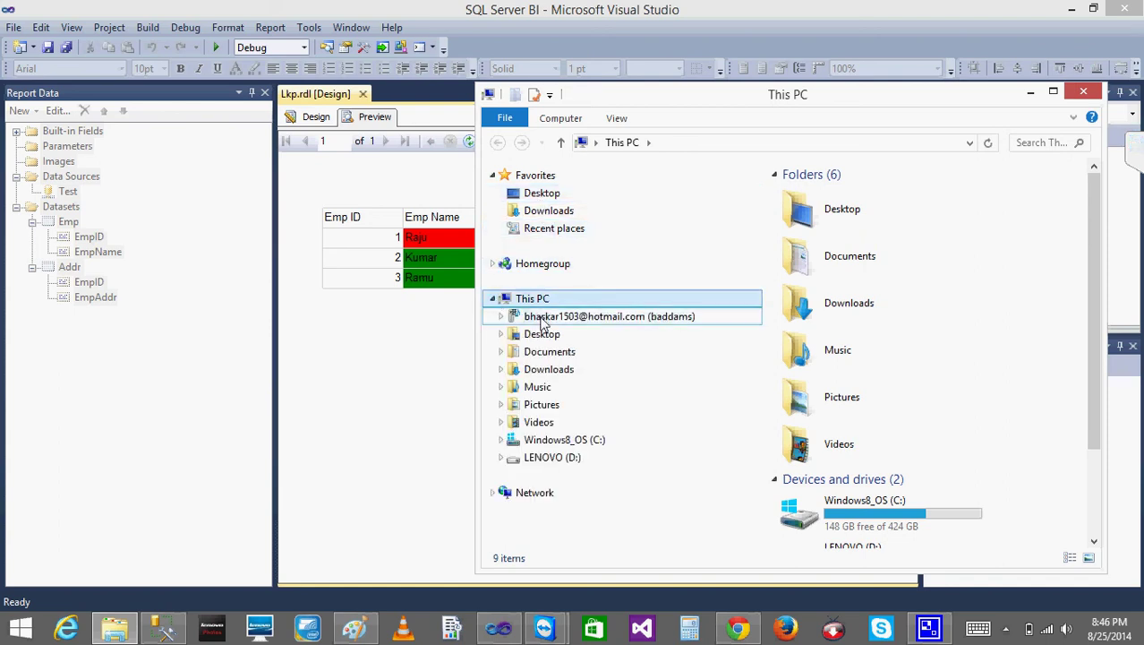
pyautogui.click(547, 351)
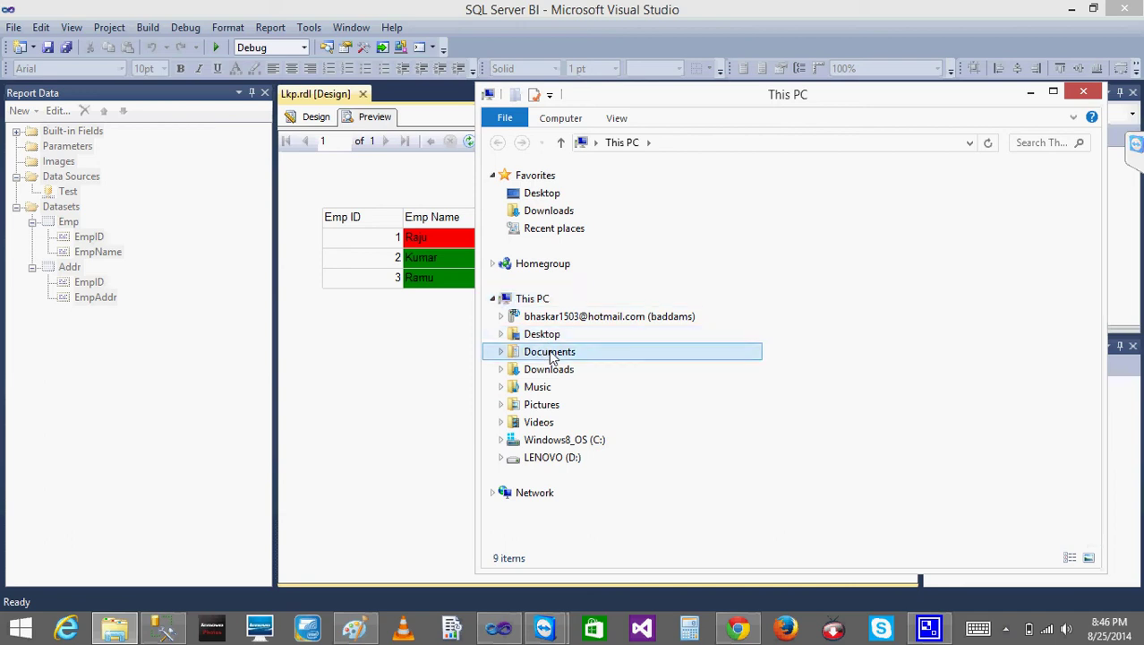
pyautogui.moveTo(1089, 251); pyautogui.dragTo(1100, 432)
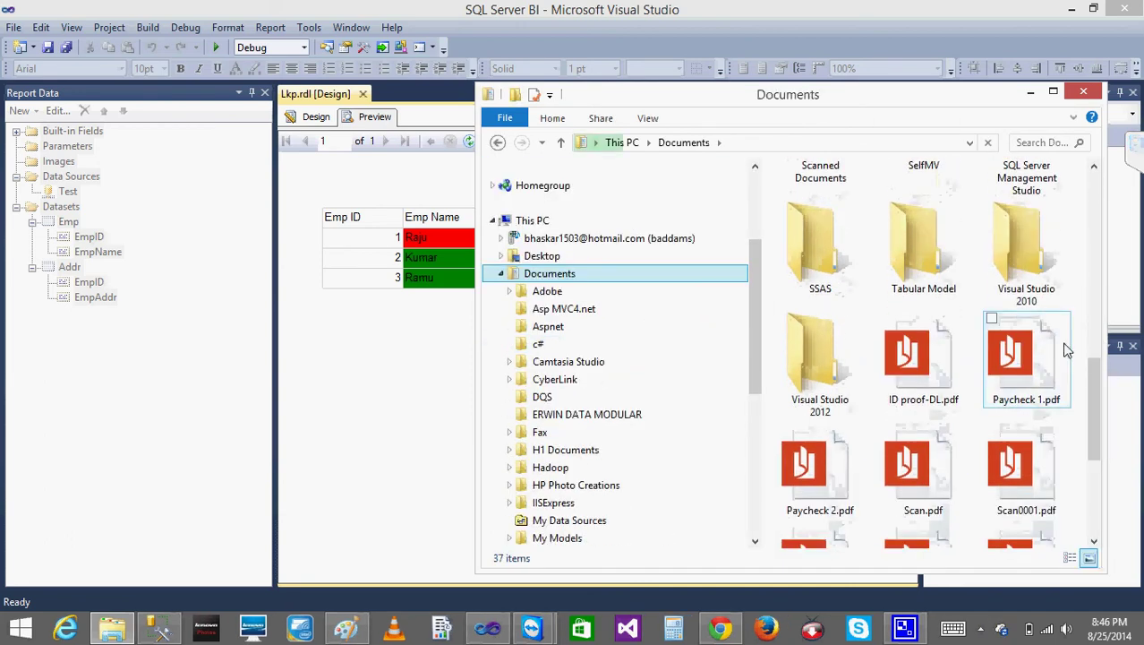
pyautogui.doubleClick(1020, 267)
pyautogui.doubleClick(828, 228)
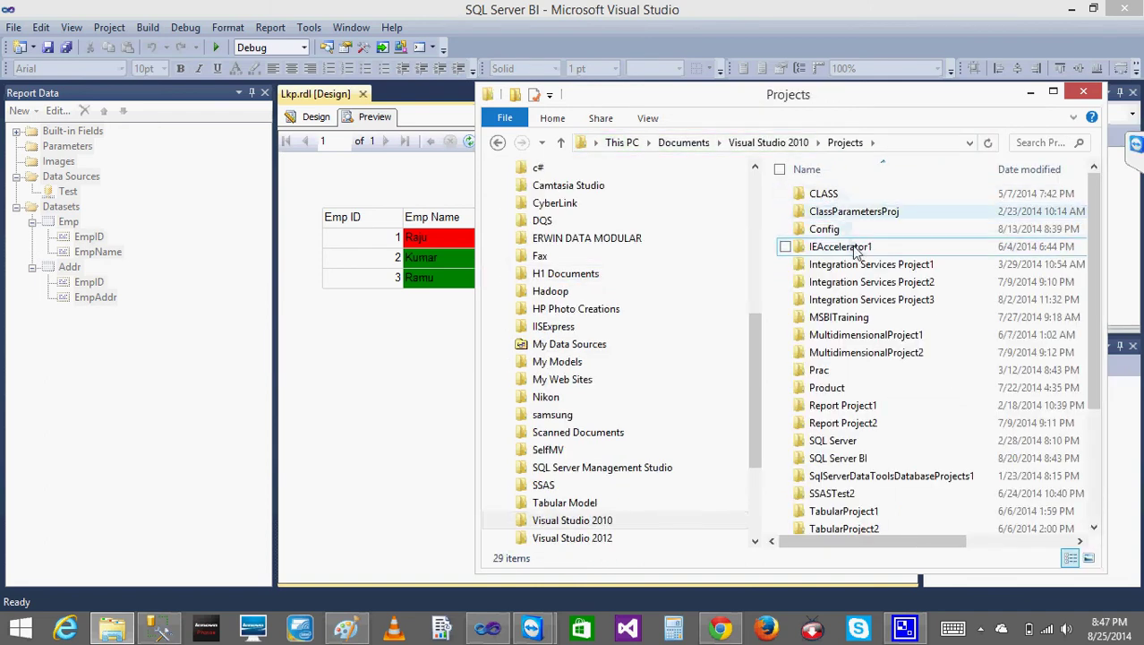
pyautogui.moveTo(1090, 281); pyautogui.dragTo(1090, 240)
pyautogui.click(1031, 94)
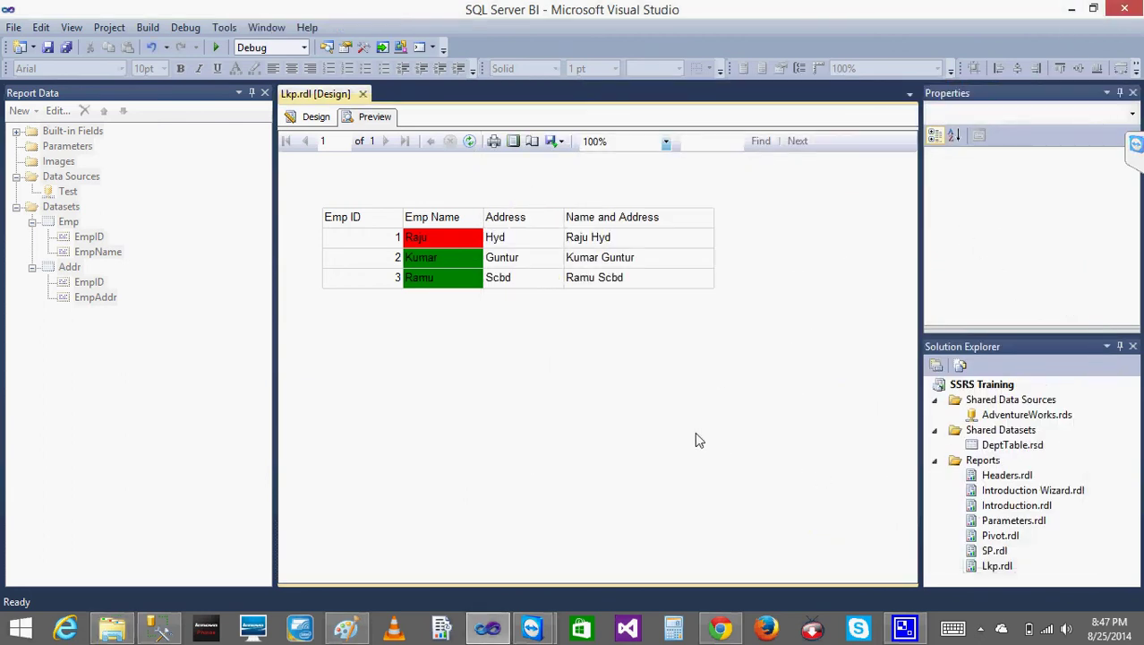
# Step: Return to the Lkp report's design view and read the SSRS Training project's FullPath property through to its end
pyautogui.click(313, 117)
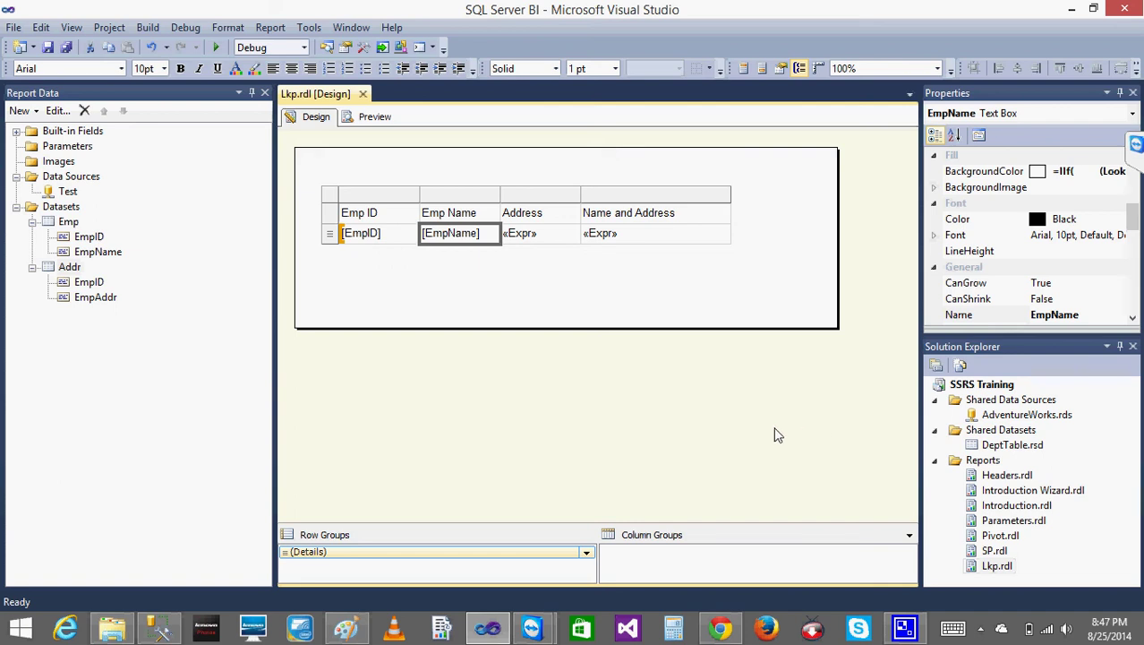
pyautogui.click(764, 433)
pyautogui.rightClick(763, 431)
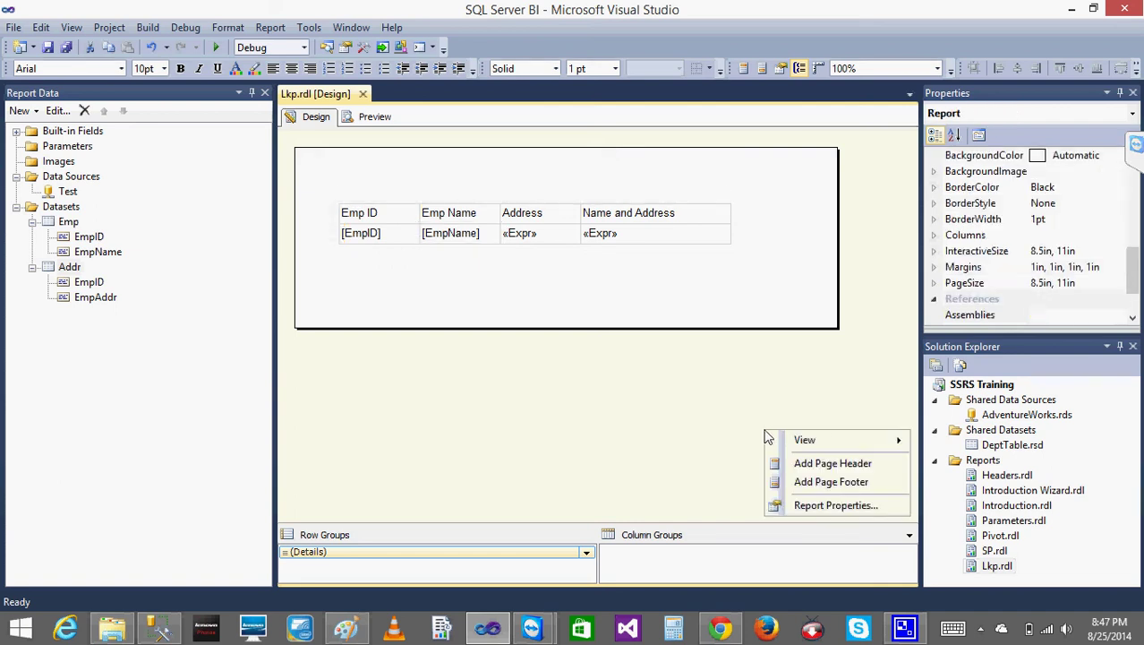
pyautogui.click(737, 360)
pyautogui.click(1003, 391)
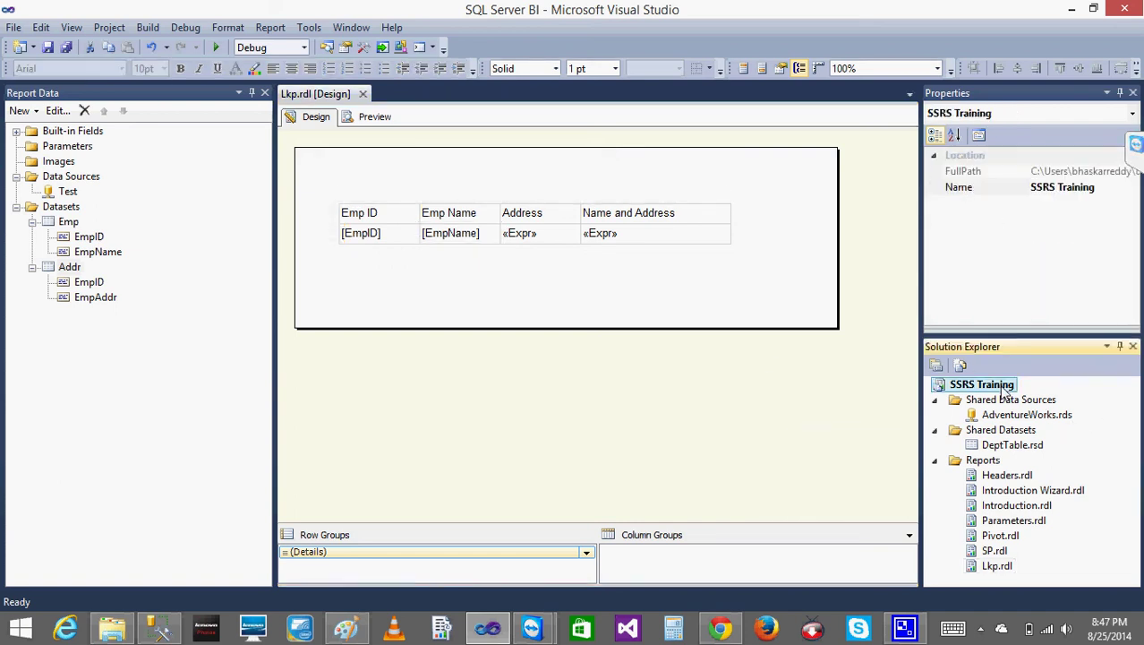
pyautogui.rightClick(1002, 389)
pyautogui.click(1075, 177)
pyautogui.click(1073, 171)
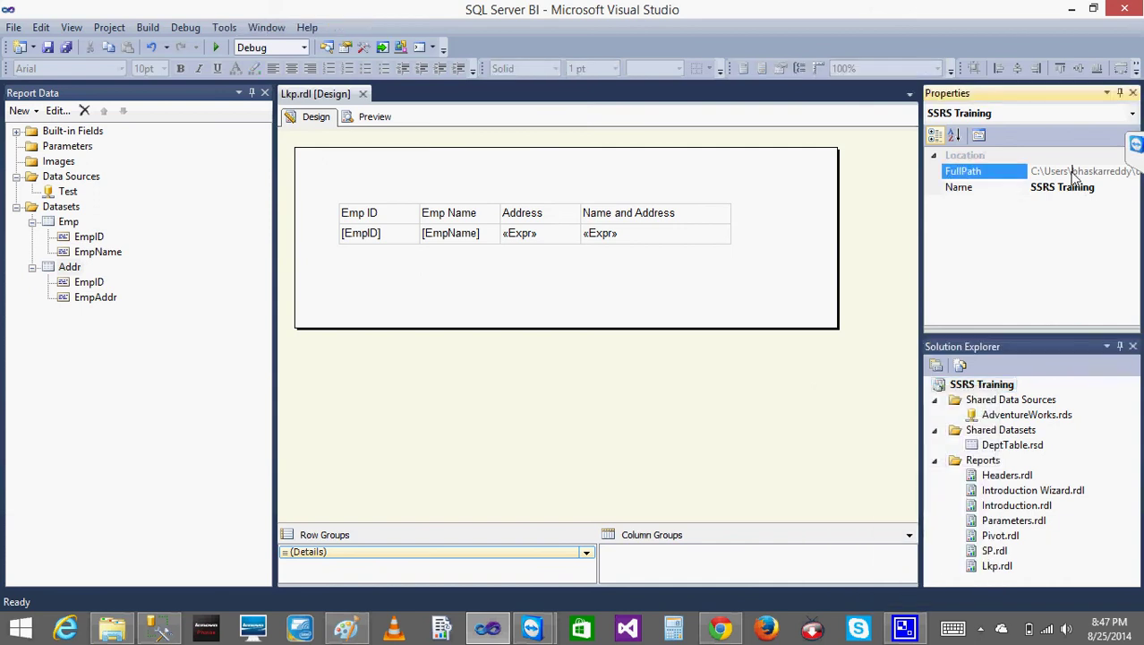
pyautogui.press('Right')
pyautogui.press('Right')
pyautogui.press('Right')
pyautogui.press('Right')
pyautogui.press('Right')
pyautogui.press('Right')
pyautogui.press('Right')
pyautogui.press('Right')
pyautogui.press('Right')
pyautogui.press('Right')
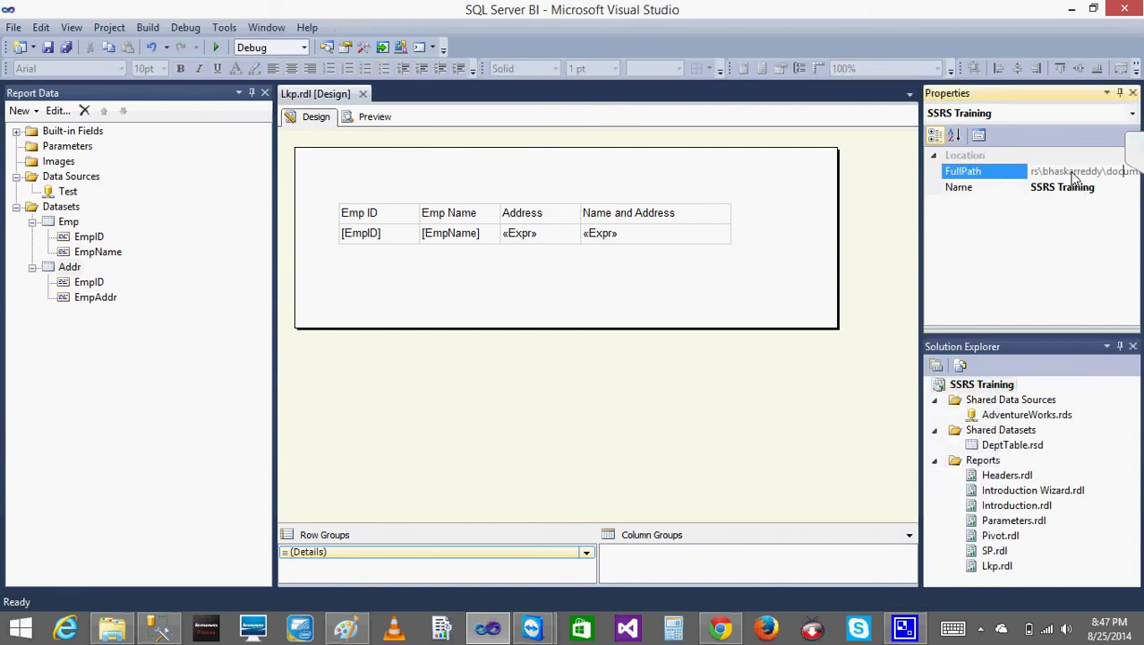
pyautogui.press('Right')
pyautogui.press('Right')
pyautogui.press('Right')
pyautogui.press('Right')
pyautogui.press('Right')
pyautogui.press('Right')
pyautogui.press('Right')
pyautogui.press('Right')
pyautogui.press('Right')
pyautogui.press('Right')
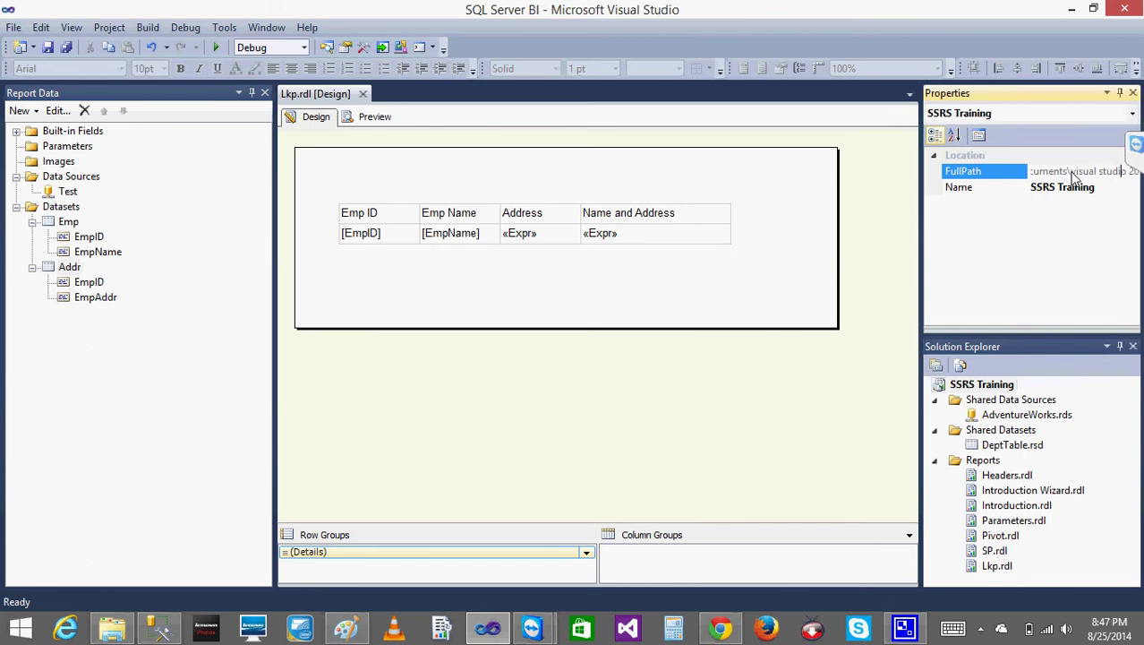
pyautogui.press('Right')
pyautogui.press('Right')
pyautogui.press('Right')
pyautogui.press('Right')
pyautogui.press('Right')
pyautogui.press('Right')
pyautogui.press('Right')
pyautogui.press('Right')
pyautogui.press('Right')
pyautogui.press('Right')
pyautogui.press('Right')
pyautogui.press('Right')
pyautogui.press('Right')
pyautogui.press('Right')
pyautogui.press('Right')
pyautogui.press('Right')
pyautogui.press('Right')
pyautogui.press('Right')
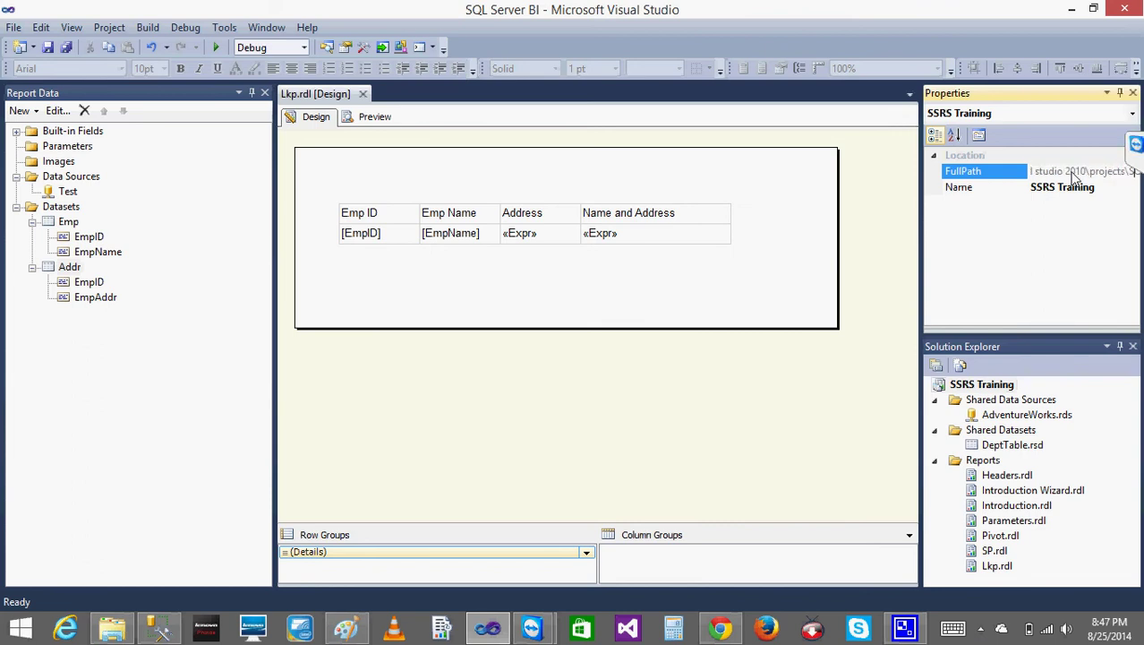
pyautogui.press('Right')
pyautogui.press('Right')
pyautogui.press('Right')
pyautogui.press('Right')
pyautogui.press('Right')
pyautogui.press('Right')
pyautogui.press('Right')
pyautogui.press('Right')
pyautogui.press('Right')
pyautogui.press('Right')
pyautogui.press('Right')
pyautogui.press('Right')
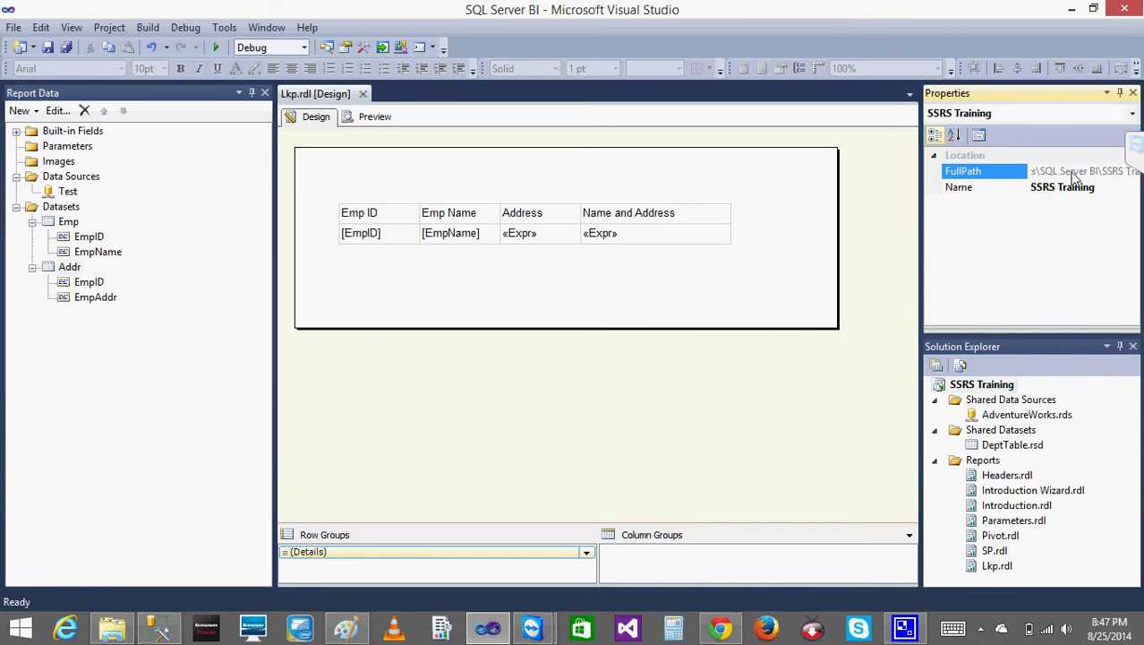
pyautogui.press('Right')
pyautogui.press('Right')
pyautogui.press('Right')
pyautogui.press('Right')
pyautogui.press('Right')
pyautogui.press('Right')
pyautogui.press('Right')
pyautogui.press('Right')
pyautogui.press('Right')
pyautogui.press('Right')
pyautogui.press('Right')
pyautogui.press('Right')
pyautogui.press('Right')
pyautogui.press('Right')
pyautogui.press('Right')
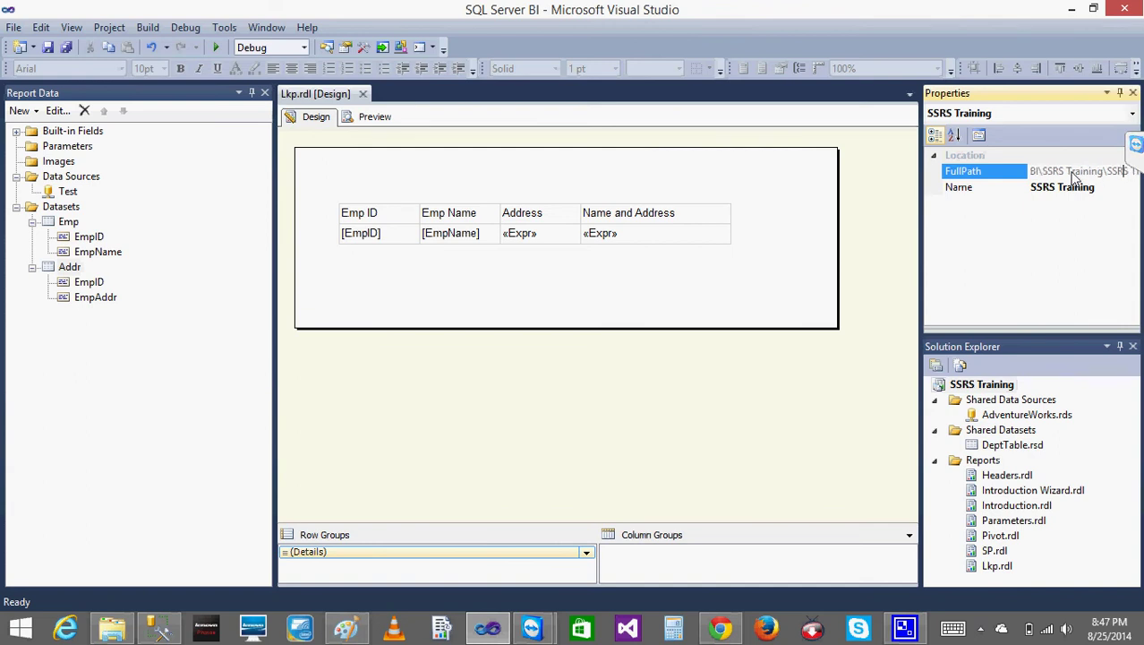
pyautogui.press('Right')
pyautogui.press('Right')
pyautogui.press('Right')
pyautogui.press('Right')
pyautogui.press('Right')
pyautogui.press('Right')
pyautogui.press('Right')
pyautogui.press('Right')
pyautogui.press('Right')
pyautogui.press('Right')
pyautogui.press('Right')
pyautogui.press('Right')
pyautogui.press('Right')
pyautogui.press('Right')
pyautogui.press('Right')
pyautogui.press('Right')
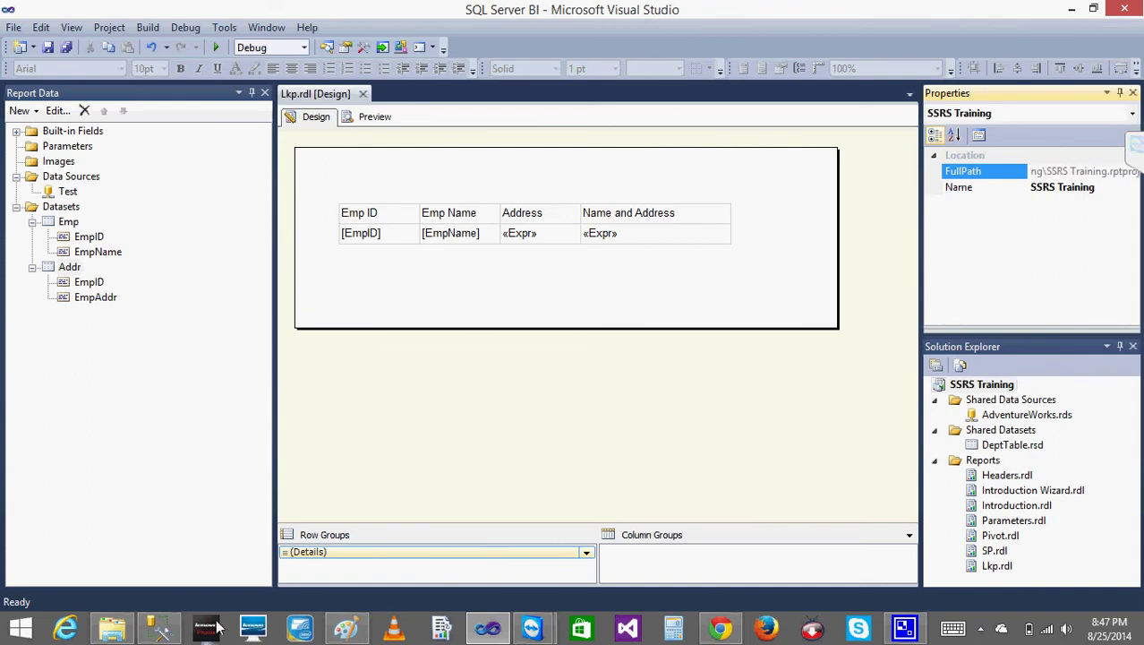
# Step: Switch to File Explorer, open the SQL Server BI > SSRS Training folder and move the window aside to uncover the project's report list
pyautogui.click(125, 627)
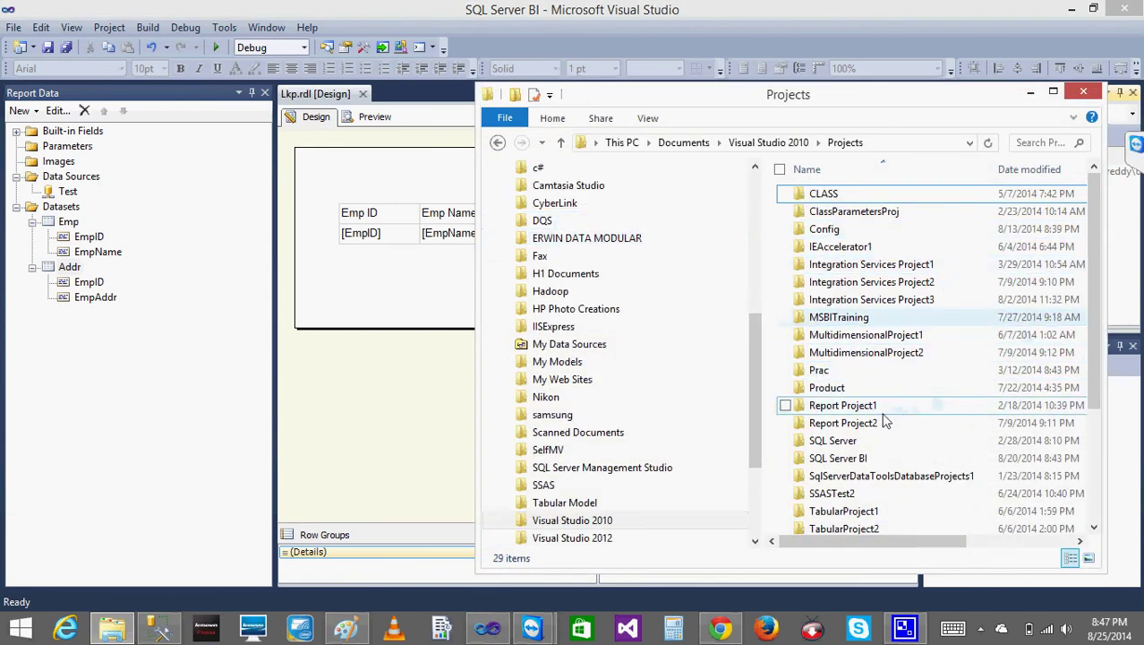
pyautogui.doubleClick(839, 458)
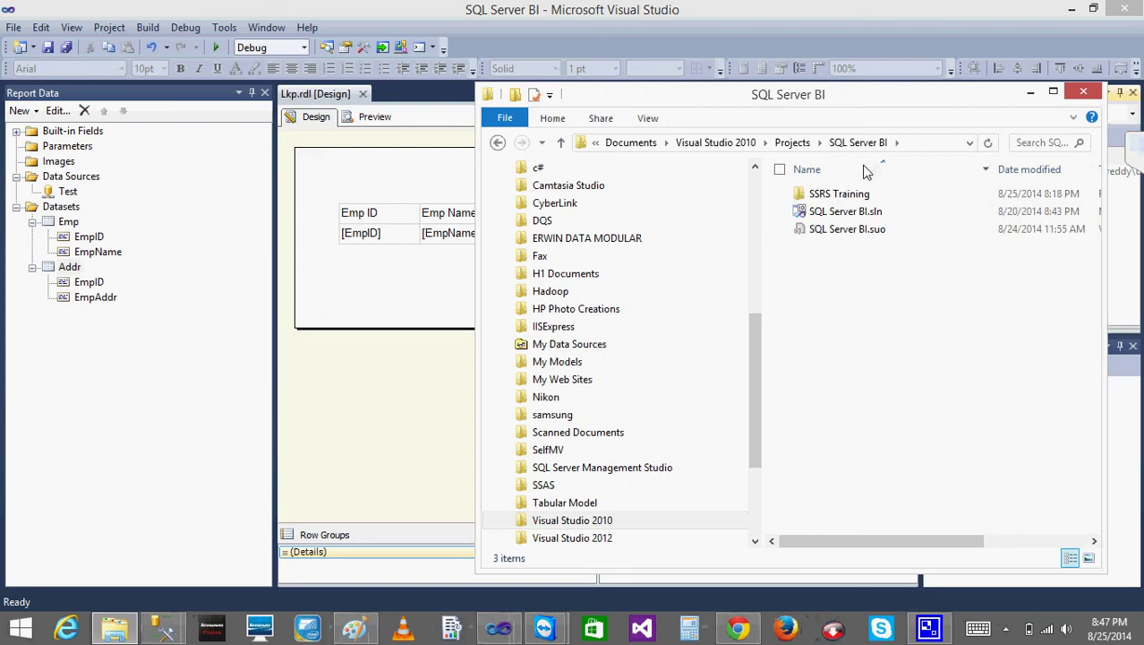
pyautogui.doubleClick(842, 198)
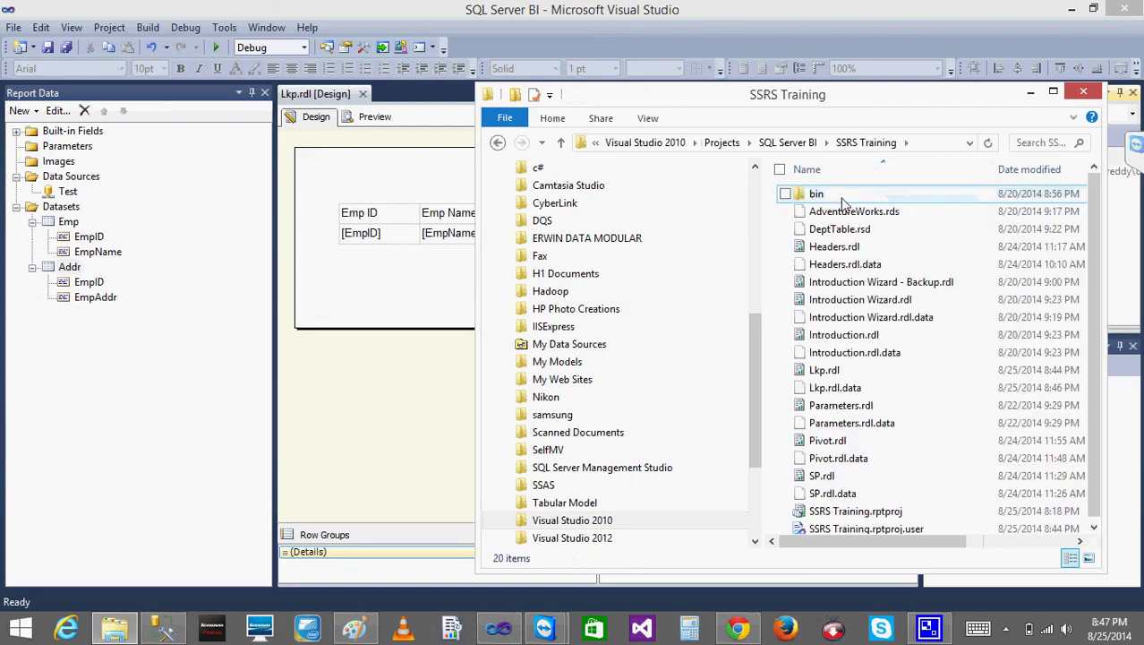
pyautogui.moveTo(886, 102); pyautogui.dragTo(528, 97)
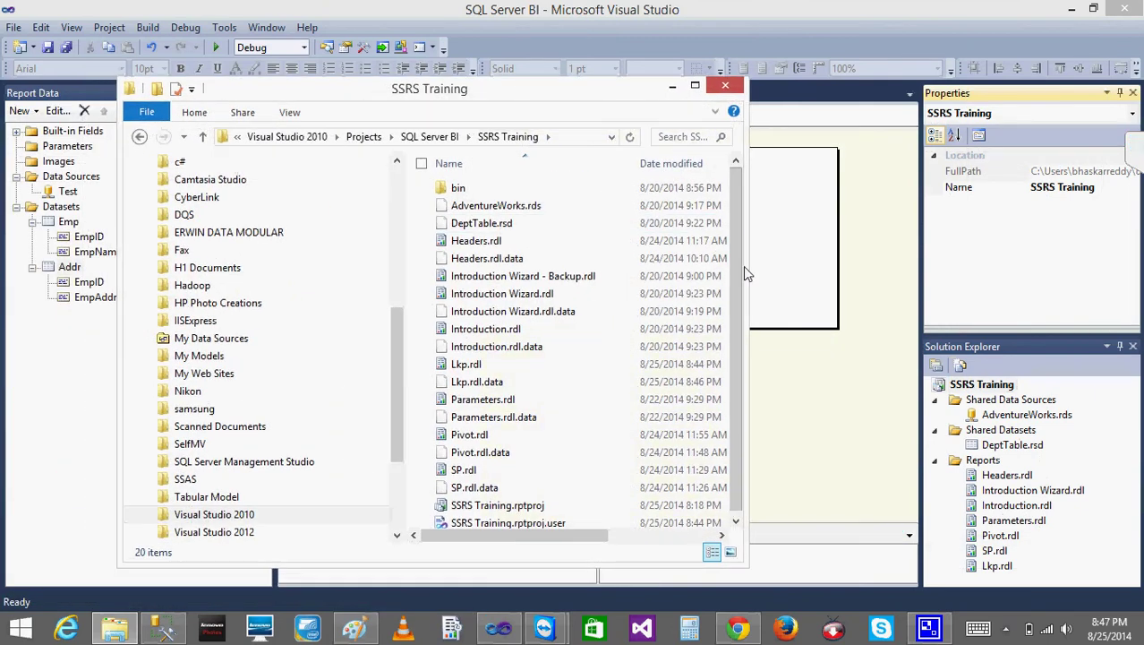
# Step: Examine Lkp.rdl and its Lkp.rdl.data file in the SSRS Training folder, and minimize the File Explorer window
pyautogui.moveTo(740, 276); pyautogui.dragTo(733, 286)
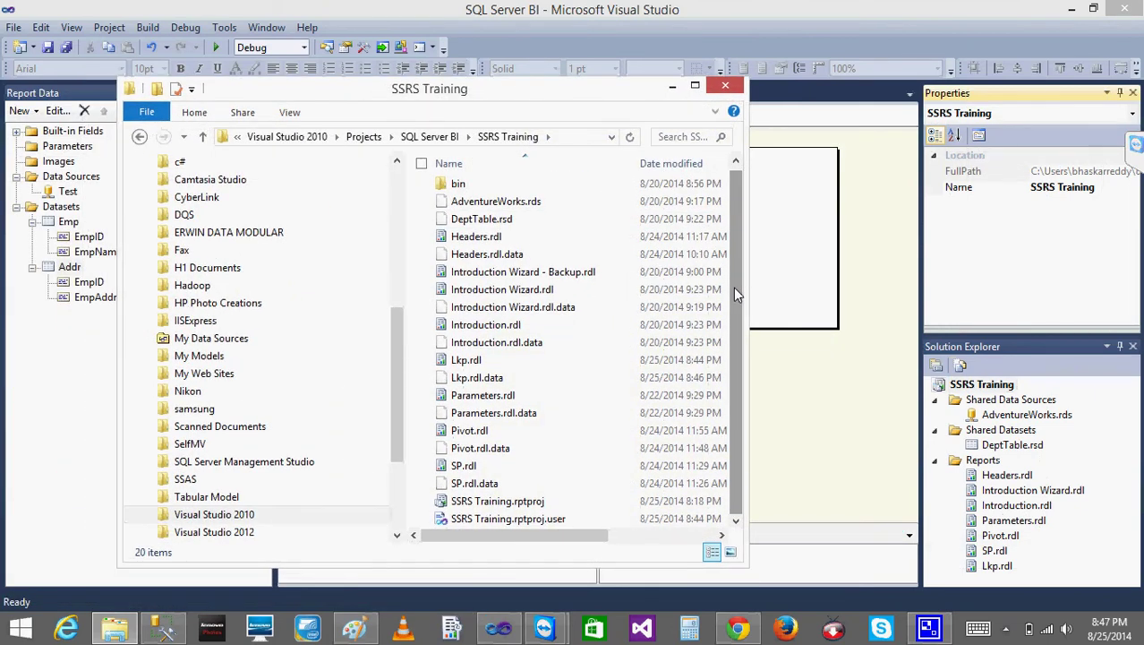
pyautogui.click(502, 361)
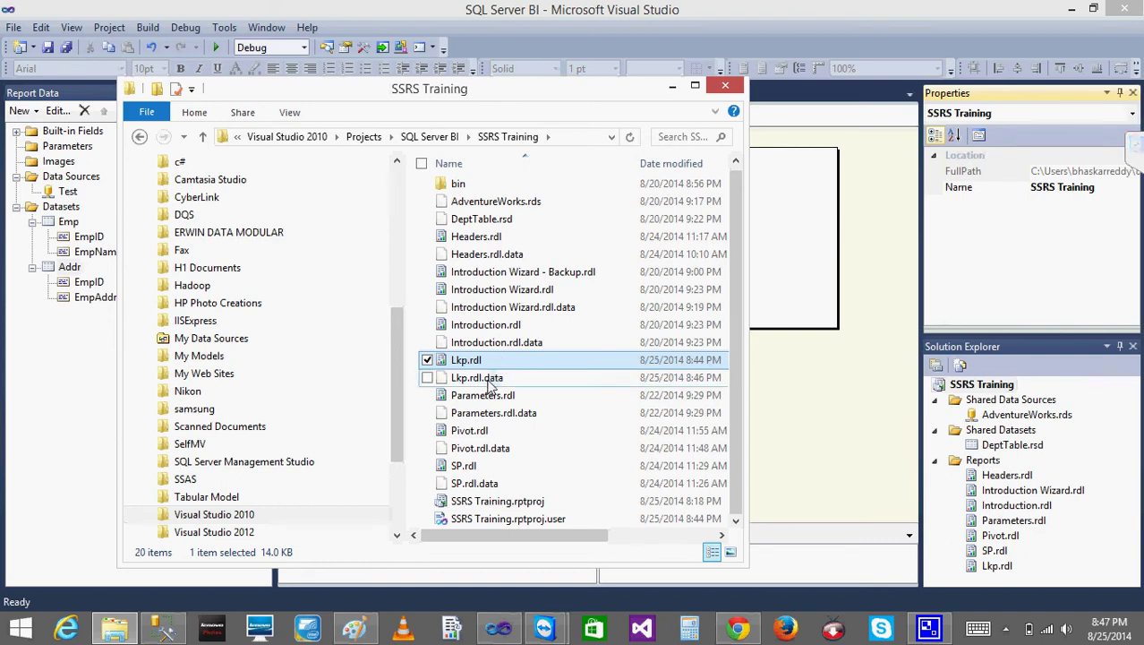
pyautogui.click(486, 383)
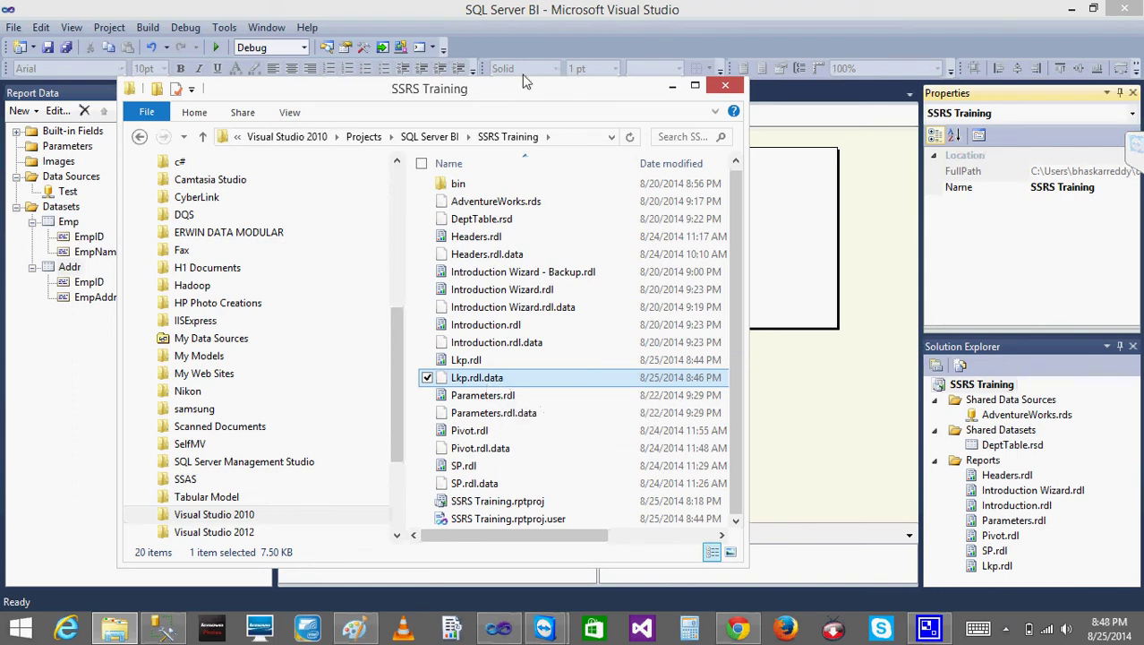
pyautogui.moveTo(504, 96); pyautogui.dragTo(1005, 87)
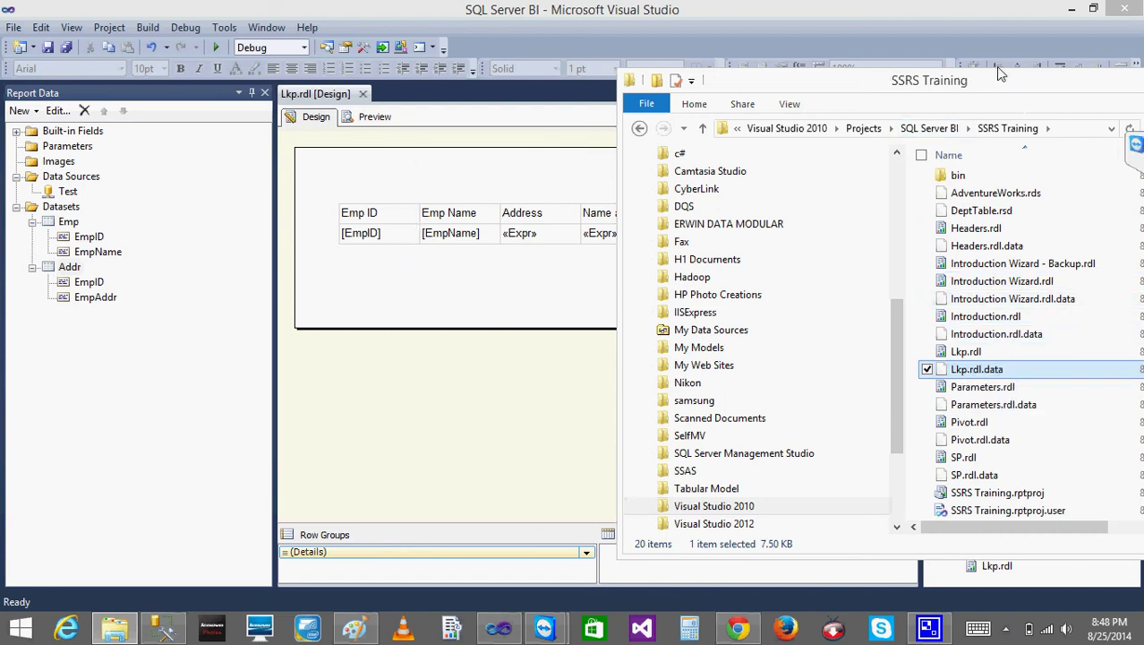
pyautogui.moveTo(999, 91); pyautogui.dragTo(482, 125)
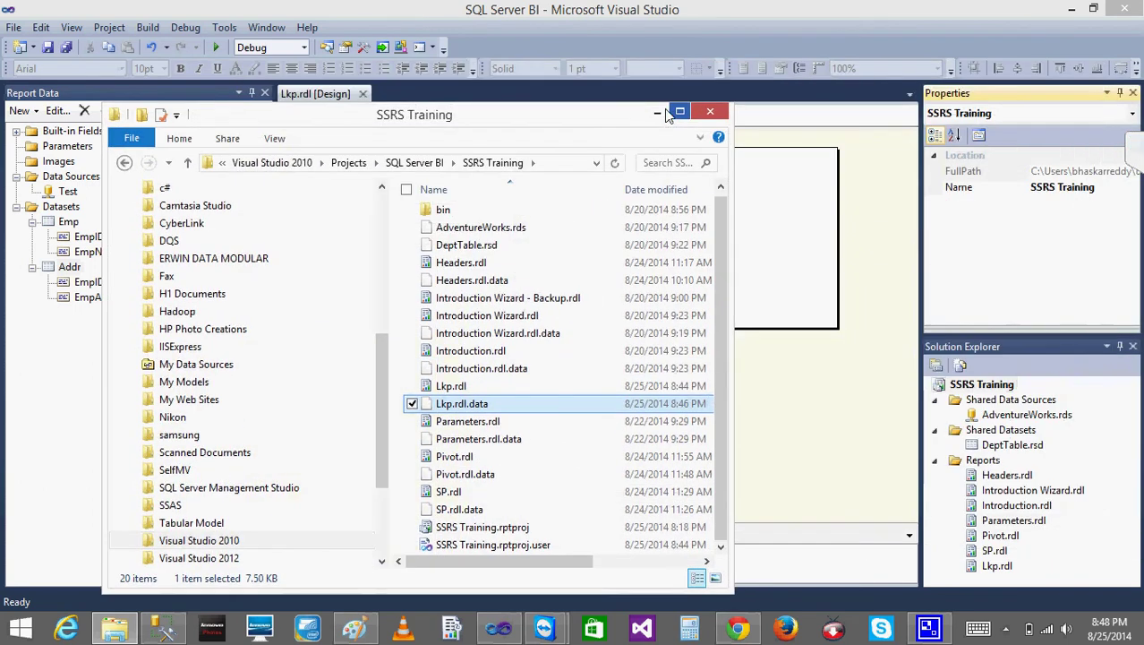
pyautogui.click(659, 112)
# Step: Preview and refresh the Lkp report, check the modified time of Lkp.rdl.data in File Explorer, and return to design view
pyautogui.click(380, 118)
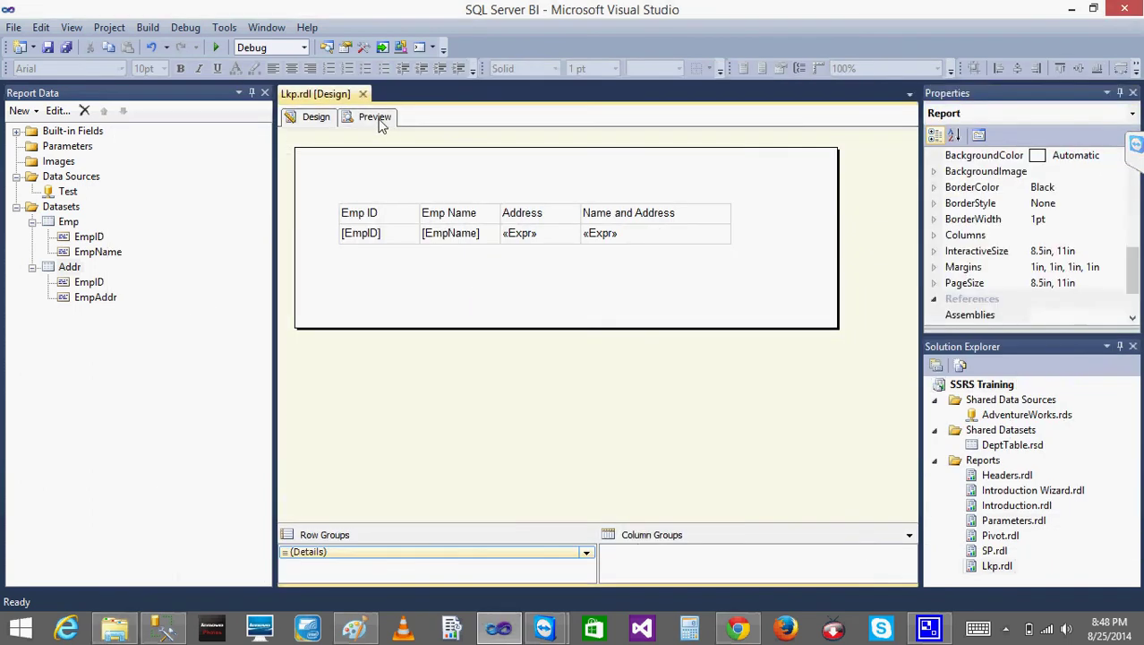
pyautogui.click(464, 143)
pyautogui.click(471, 143)
pyautogui.click(471, 143)
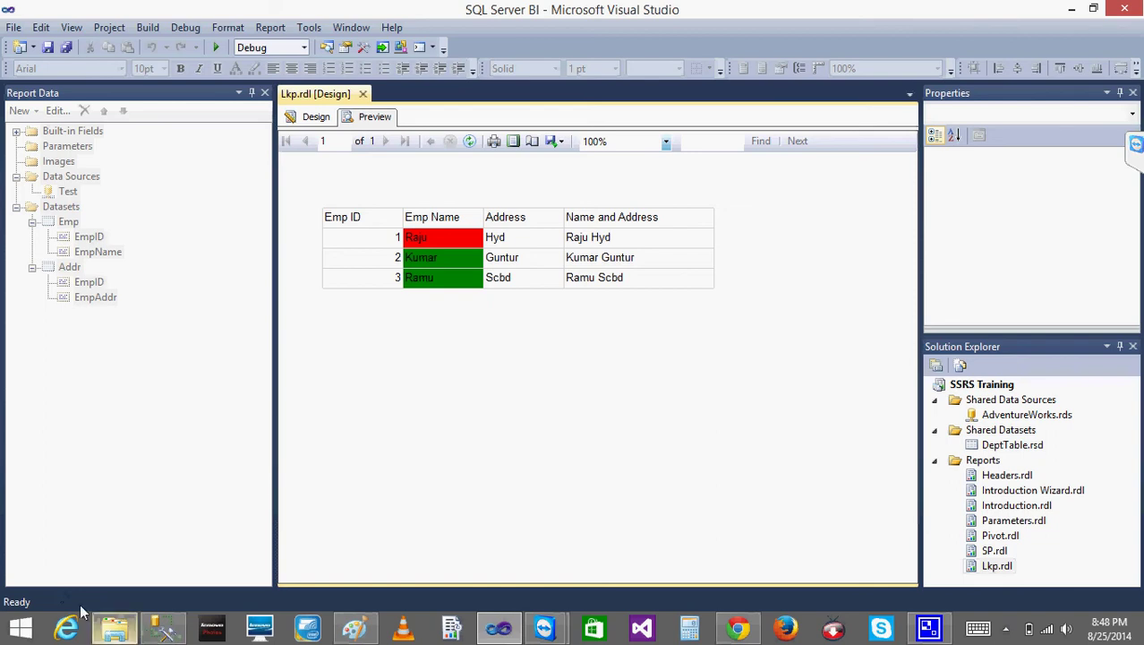
pyautogui.click(126, 631)
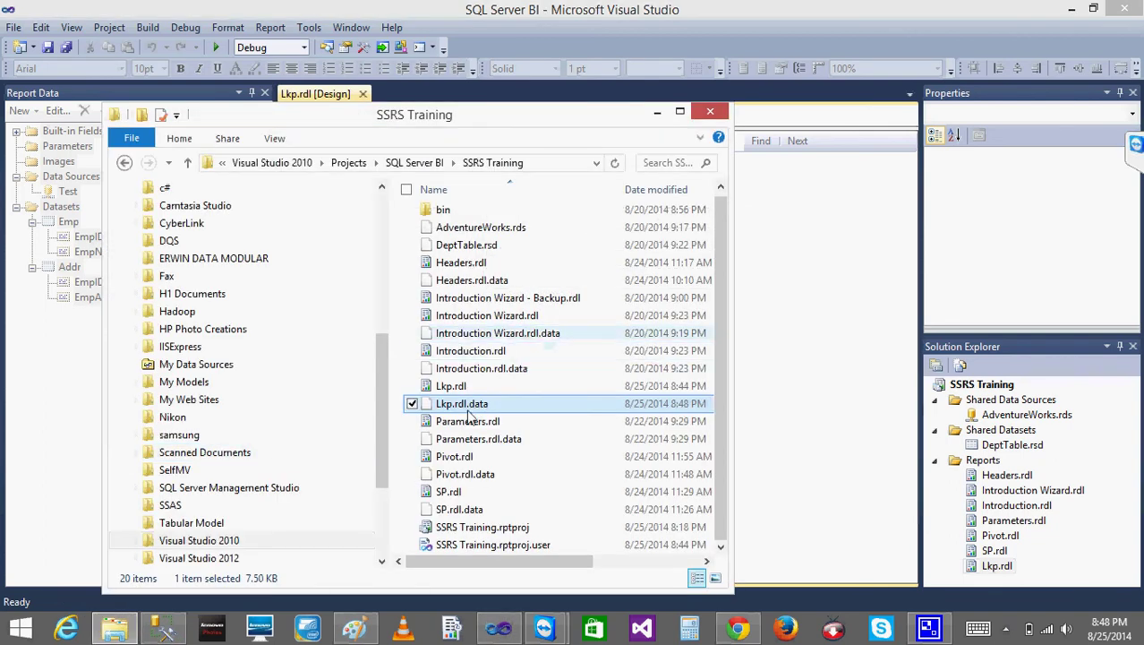
pyautogui.click(658, 113)
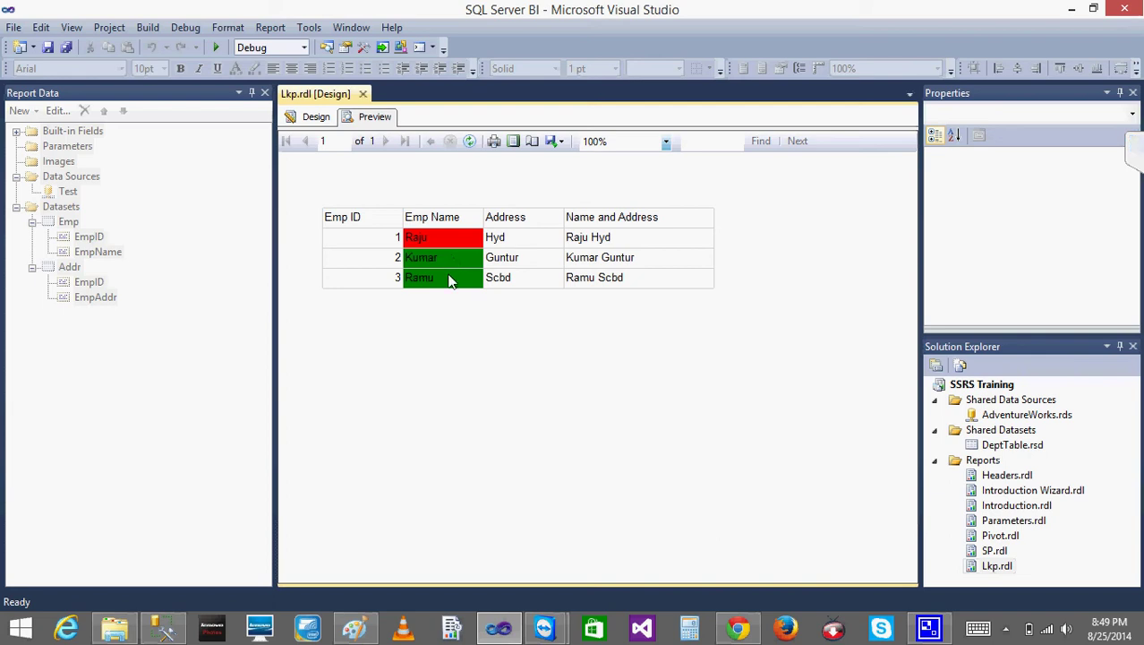
pyautogui.click(319, 120)
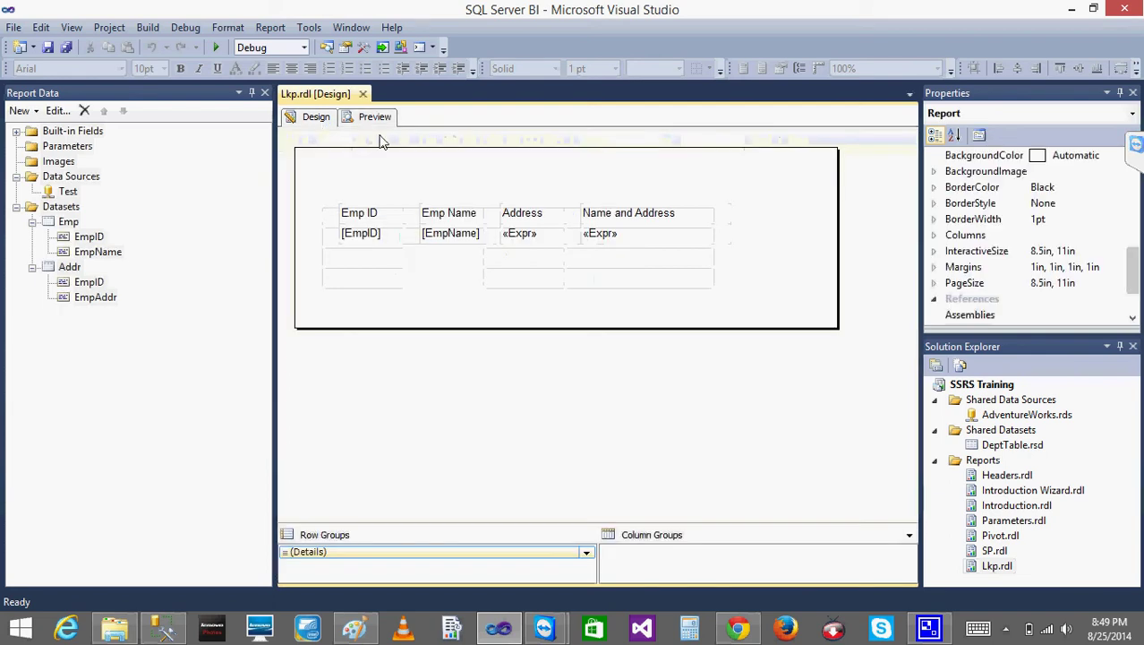
# Step: Switch to Paint, clear the canvas, and handwrite "IIF(" with "condition," beneath it
pyautogui.click(355, 628)
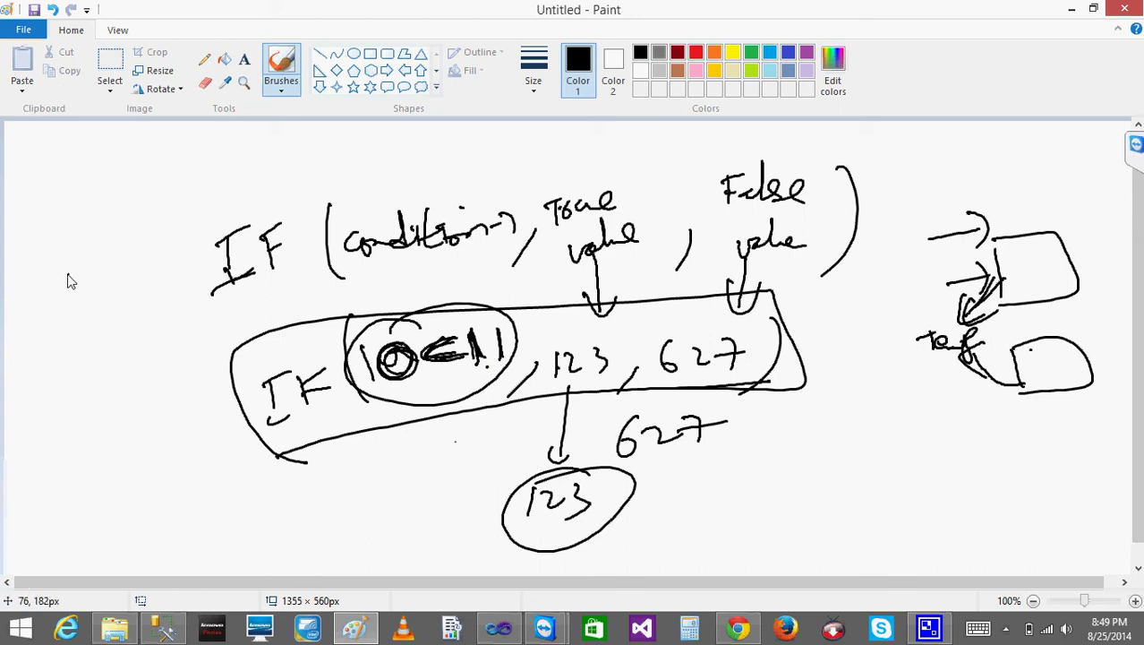
pyautogui.rightClick(368, 631)
pyautogui.click(308, 541)
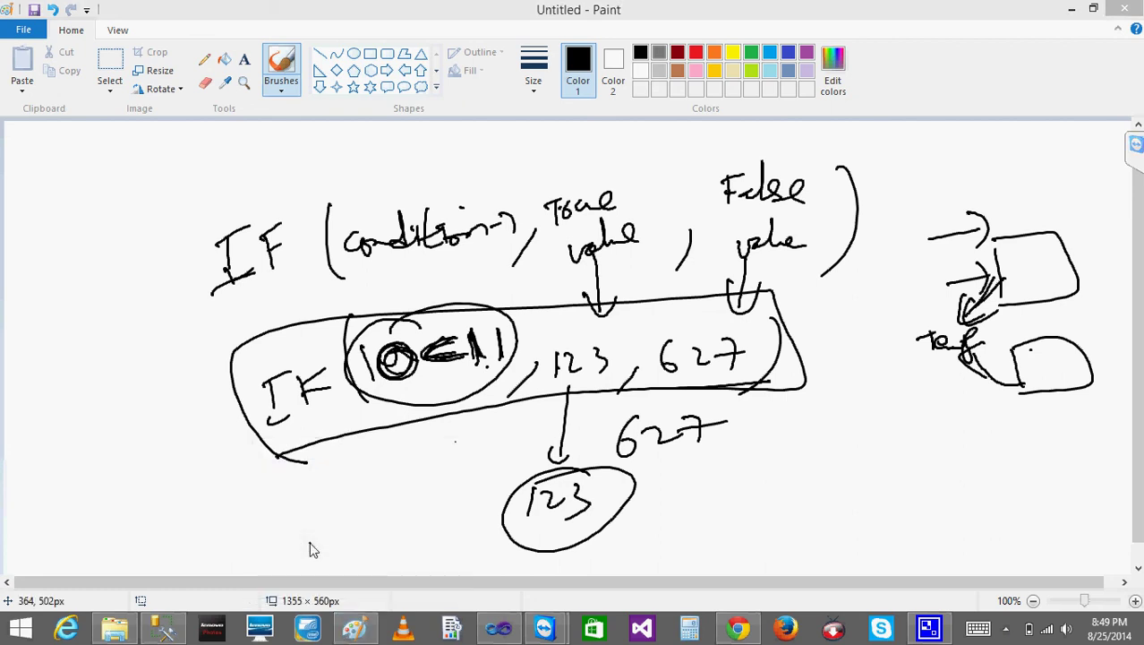
pyautogui.click(440, 143)
pyautogui.moveTo(278, 179)
pyautogui.mouseDown()
pyautogui.moveTo(274, 221)
pyautogui.moveTo(299, 172)
pyautogui.mouseUp()
pyautogui.moveTo(273, 222); pyautogui.dragTo(320, 213)
pyautogui.moveTo(316, 190)
pyautogui.mouseDown()
pyautogui.moveTo(335, 176)
pyautogui.moveTo(382, 221)
pyautogui.mouseUp()
pyautogui.moveTo(237, 203); pyautogui.dragTo(231, 239)
pyautogui.moveTo(210, 208); pyautogui.dragTo(252, 187)
pyautogui.moveTo(219, 258); pyautogui.dragTo(264, 238)
pyautogui.moveTo(367, 250)
pyautogui.mouseDown()
pyautogui.moveTo(408, 255)
pyautogui.moveTo(466, 237)
pyautogui.moveTo(491, 261)
pyautogui.mouseUp()
pyautogui.moveTo(471, 249)
pyautogui.mouseDown()
pyautogui.moveTo(514, 238)
pyautogui.moveTo(534, 255)
pyautogui.moveTo(563, 250)
pyautogui.mouseUp()
pyautogui.moveTo(606, 245); pyautogui.dragTo(582, 270)
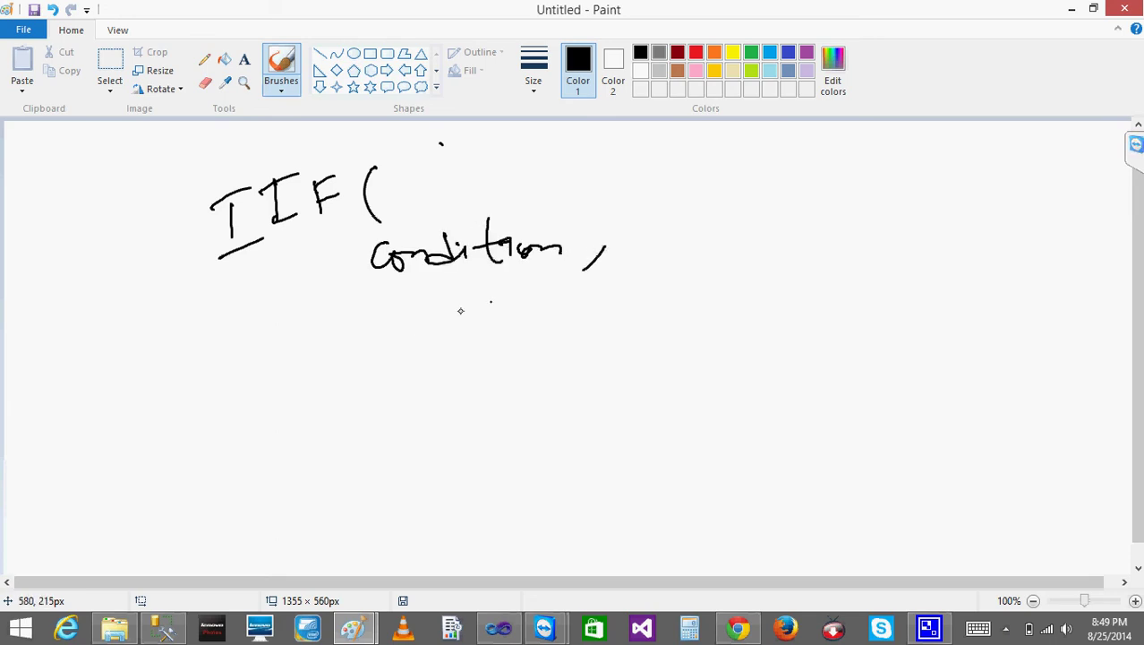
# Step: Handwrite "True value," and "False value" below the condition, add the closing parenthesis, and circle "False value"
pyautogui.moveTo(402, 322)
pyautogui.mouseDown()
pyautogui.moveTo(408, 351)
pyautogui.moveTo(410, 328)
pyautogui.moveTo(517, 323)
pyautogui.moveTo(556, 305)
pyautogui.moveTo(567, 315)
pyautogui.mouseUp()
pyautogui.moveTo(612, 314); pyautogui.dragTo(587, 340)
pyautogui.moveTo(418, 405)
pyautogui.mouseDown()
pyautogui.moveTo(393, 405)
pyautogui.moveTo(564, 387)
pyautogui.mouseUp()
pyautogui.moveTo(383, 454); pyautogui.dragTo(370, 544)
pyautogui.moveTo(422, 370)
pyautogui.mouseDown()
pyautogui.moveTo(430, 358)
pyautogui.moveTo(590, 374)
pyautogui.moveTo(358, 387)
pyautogui.mouseUp()
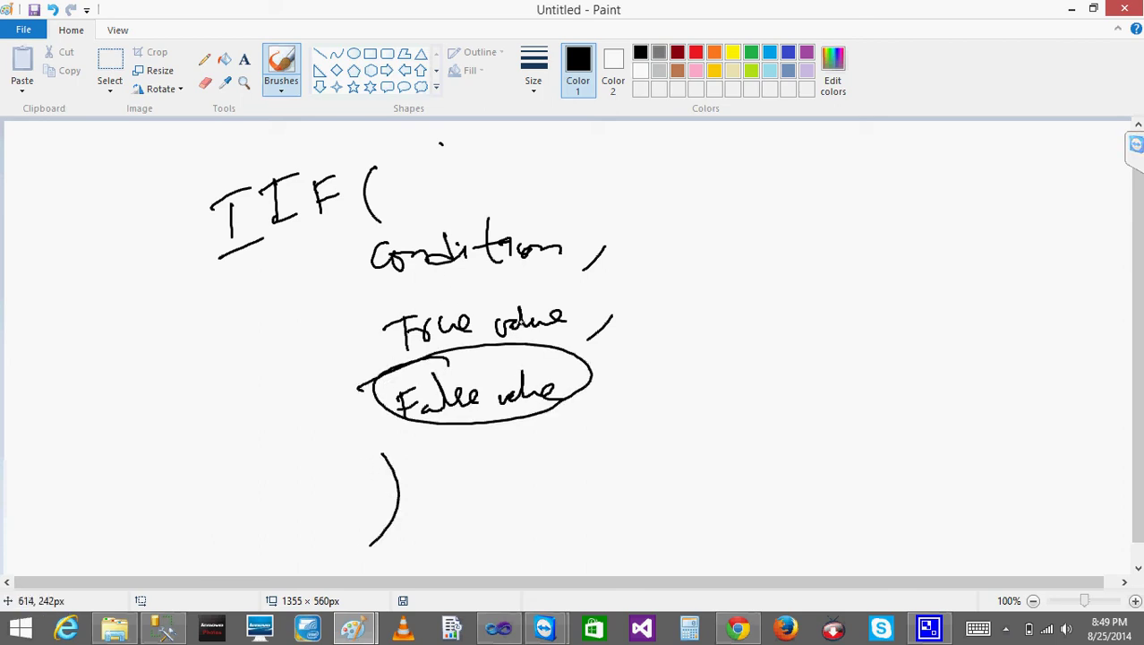
# Step: Write "= Hyd" beside the condition and "Red" beside the true value, and circle "False value" again
pyautogui.moveTo(631, 251)
pyautogui.mouseDown()
pyautogui.moveTo(677, 252)
pyautogui.moveTo(757, 215)
pyautogui.moveTo(743, 247)
pyautogui.mouseUp()
pyautogui.moveTo(645, 316)
pyautogui.mouseDown()
pyautogui.moveTo(658, 305)
pyautogui.moveTo(710, 318)
pyautogui.mouseUp()
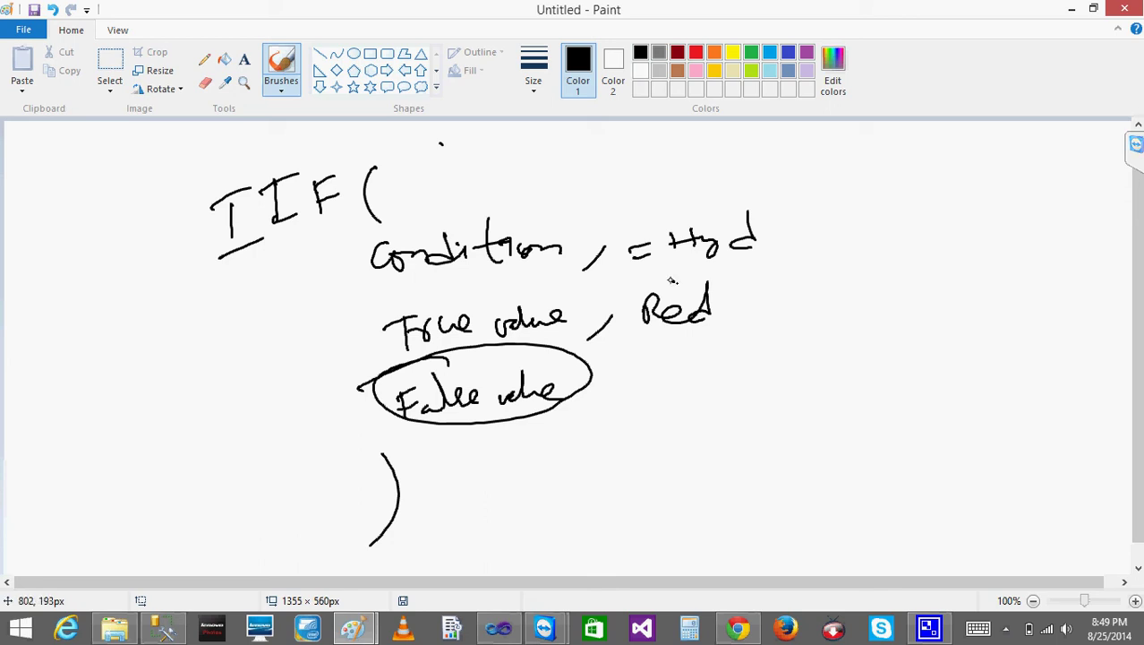
pyautogui.moveTo(485, 358)
pyautogui.mouseDown()
pyautogui.moveTo(495, 420)
pyautogui.moveTo(595, 379)
pyautogui.moveTo(603, 358)
pyautogui.mouseUp()
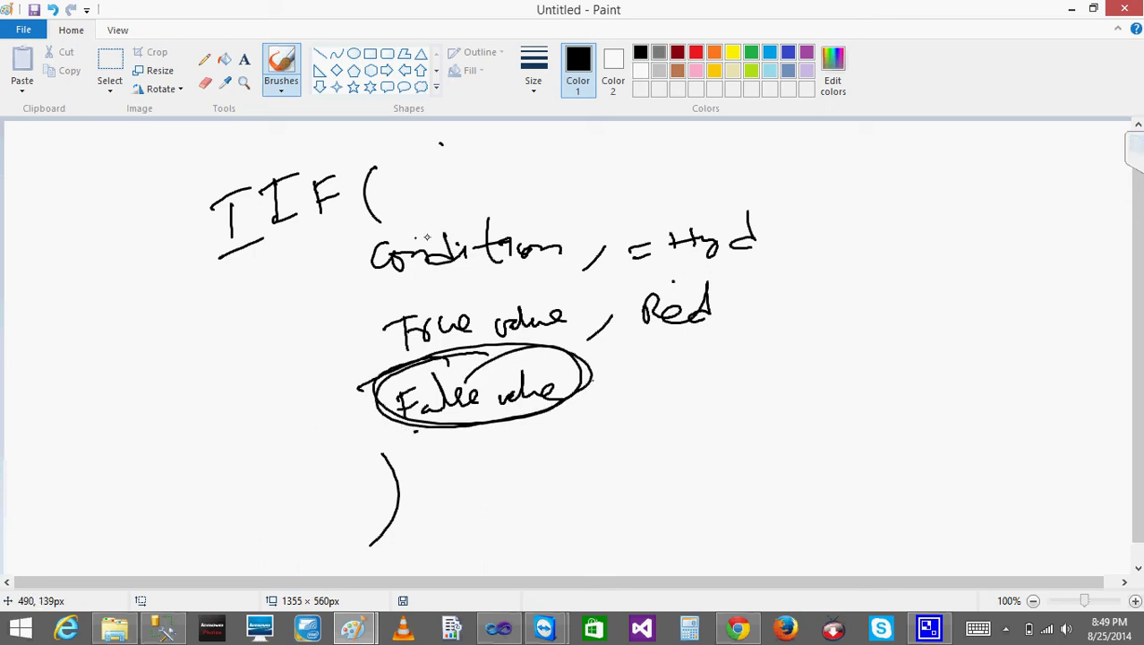
# Step: Handwrite a nested IIF beside "False value" with a Guntur condition and its true and false colors, and circle it
pyautogui.moveTo(608, 383)
pyautogui.mouseDown()
pyautogui.moveTo(611, 393)
pyautogui.moveTo(689, 383)
pyautogui.moveTo(757, 429)
pyautogui.moveTo(848, 415)
pyautogui.mouseUp()
pyautogui.moveTo(829, 428)
pyautogui.mouseDown()
pyautogui.moveTo(935, 410)
pyautogui.moveTo(954, 416)
pyautogui.moveTo(918, 420)
pyautogui.moveTo(958, 410)
pyautogui.moveTo(958, 421)
pyautogui.mouseUp()
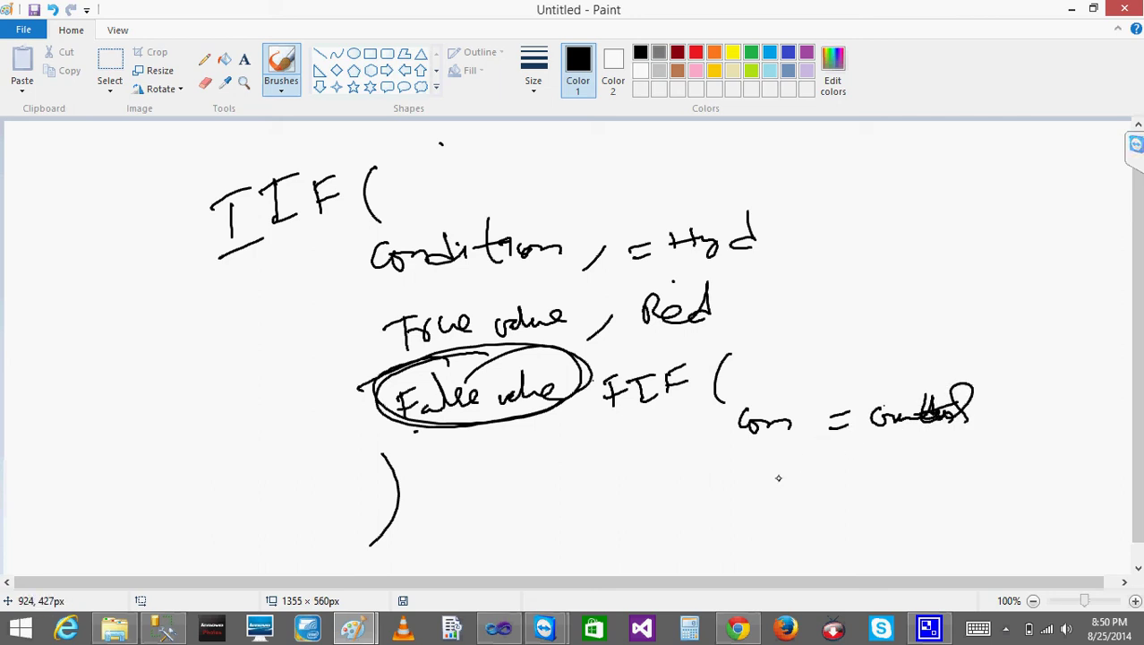
pyautogui.moveTo(748, 469)
pyautogui.mouseDown()
pyautogui.moveTo(813, 466)
pyautogui.moveTo(855, 493)
pyautogui.mouseUp()
pyautogui.moveTo(992, 415); pyautogui.dragTo(974, 439)
pyautogui.moveTo(892, 461); pyautogui.dragTo(941, 469)
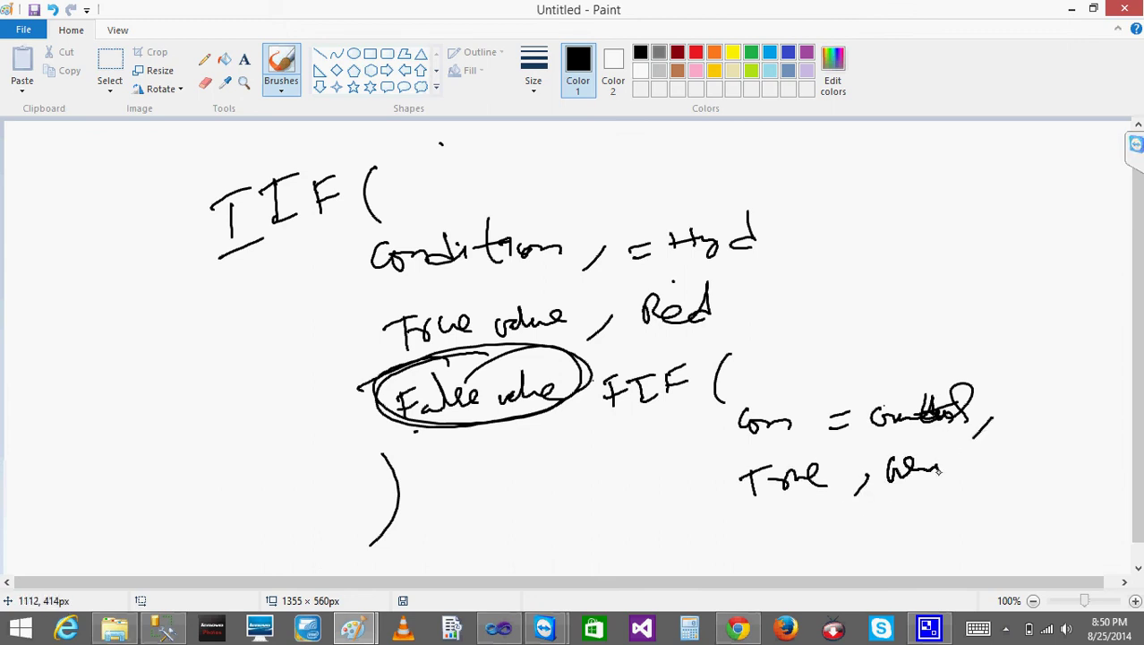
pyautogui.moveTo(759, 508)
pyautogui.mouseDown()
pyautogui.moveTo(790, 534)
pyautogui.moveTo(836, 523)
pyautogui.moveTo(858, 548)
pyautogui.mouseUp()
pyautogui.moveTo(727, 333)
pyautogui.mouseDown()
pyautogui.moveTo(573, 403)
pyautogui.moveTo(833, 572)
pyautogui.moveTo(1045, 437)
pyautogui.moveTo(765, 333)
pyautogui.moveTo(685, 339)
pyautogui.mouseUp()
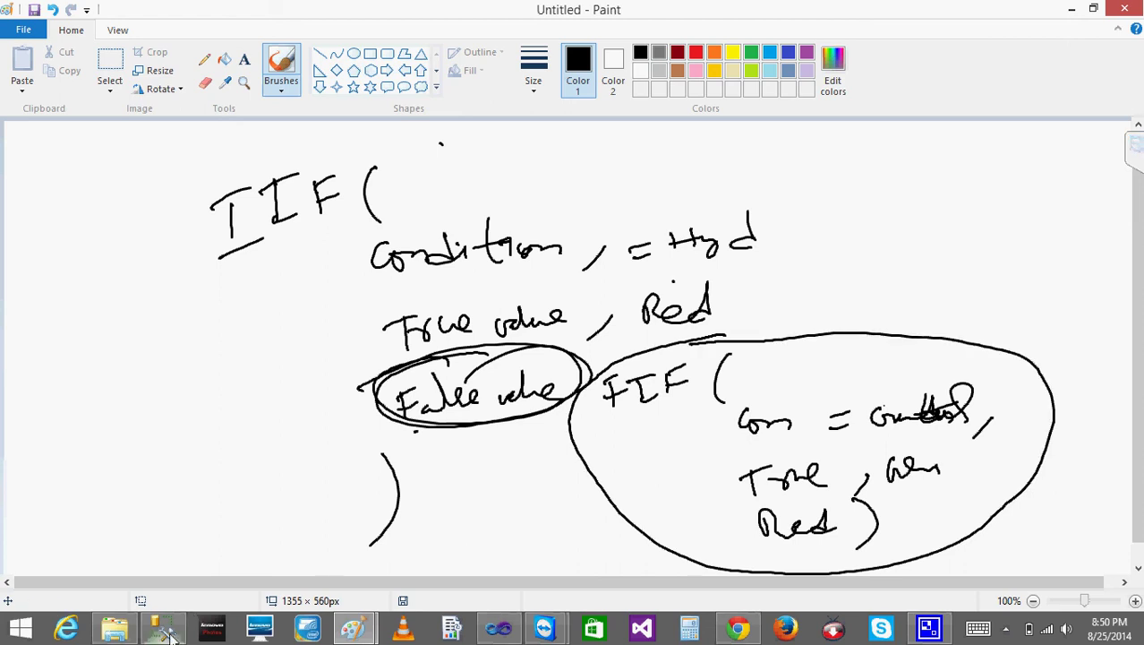
# Step: Switch to Visual Studio and open the fill color expression of the EmpName text box
pyautogui.moveTo(501, 632)
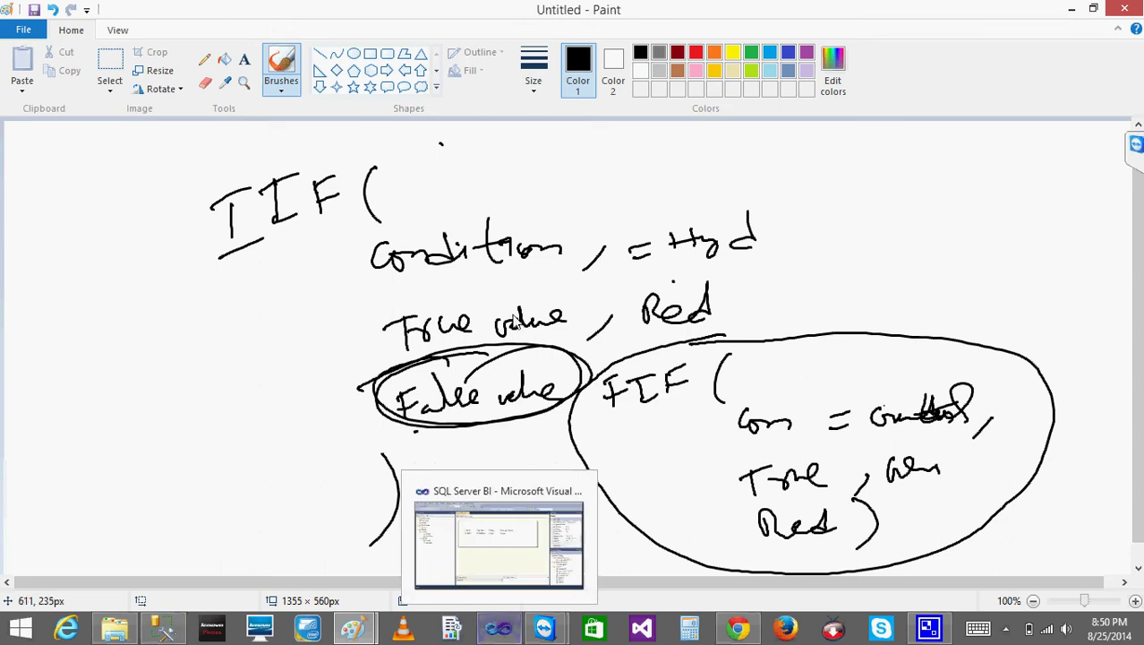
pyautogui.click(499, 630)
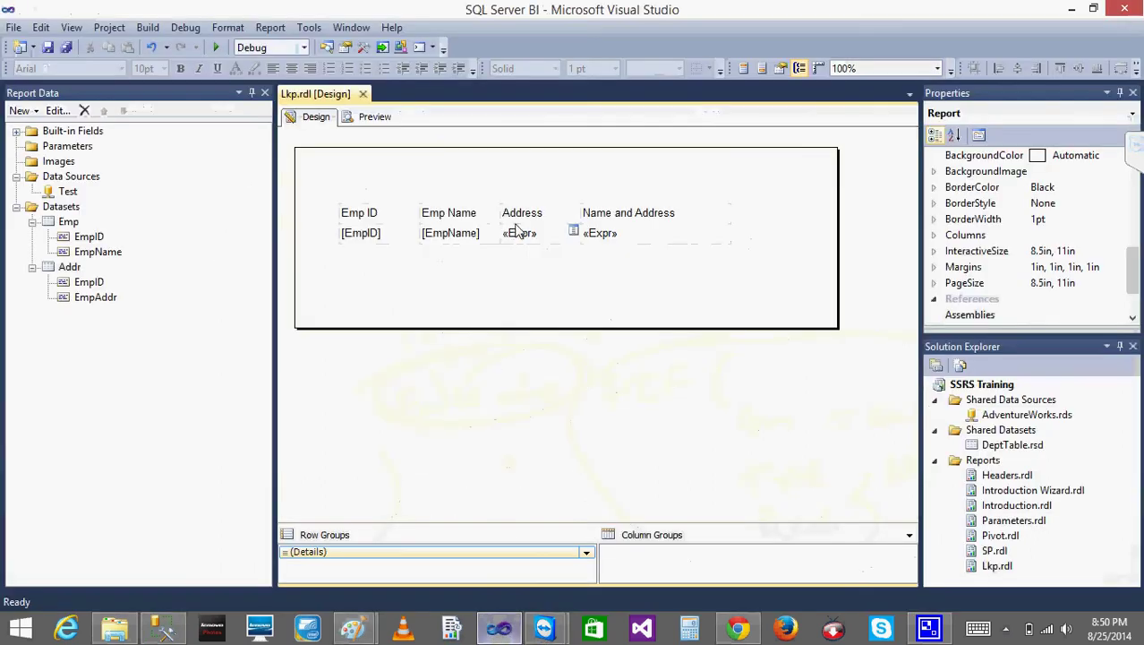
pyautogui.rightClick(461, 240)
pyautogui.click(537, 389)
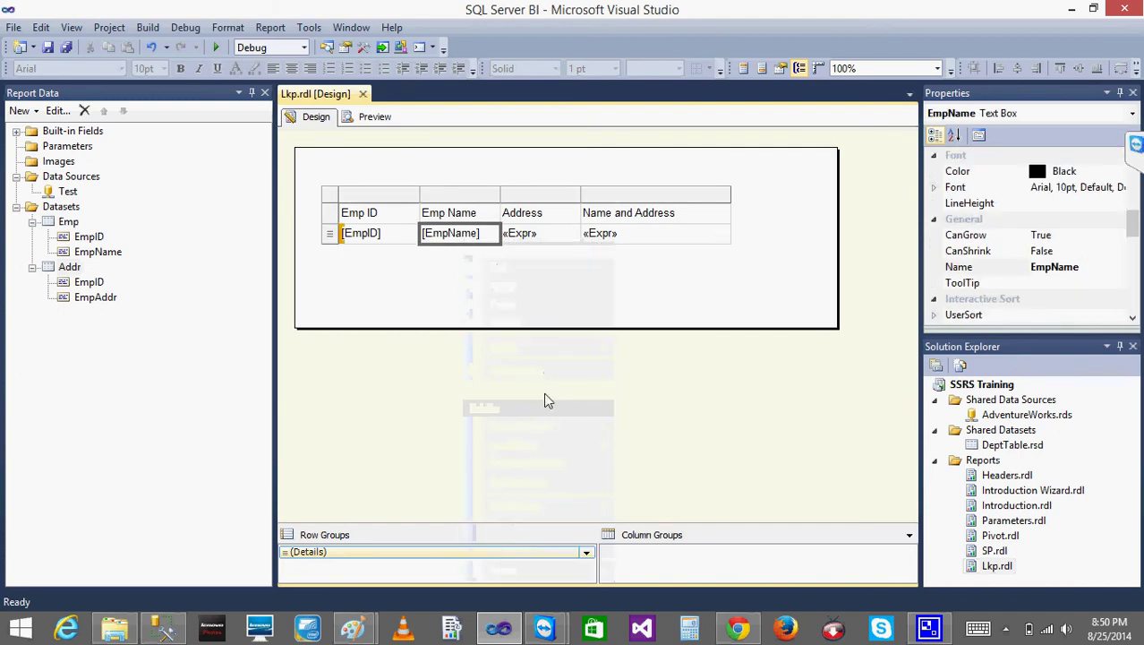
pyautogui.click(360, 241)
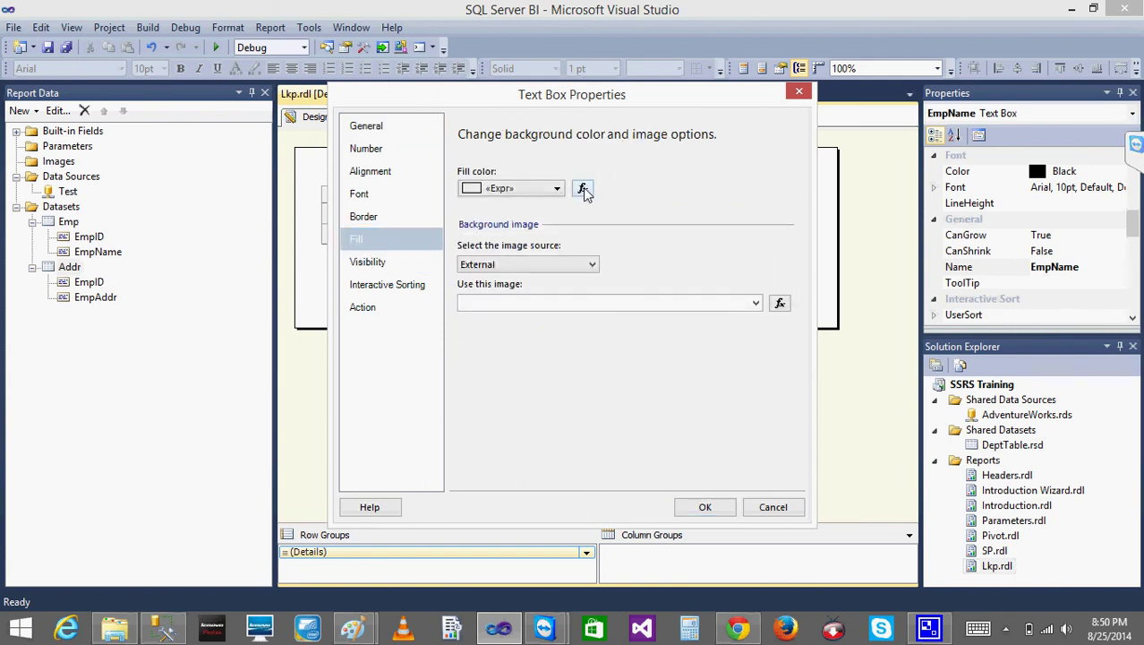
pyautogui.click(582, 188)
# Step: Copy the whole BackgroundColor expression and paste it over the contents of SQLQuery1.sql in SQL Server Management Studio
pyautogui.hotkey('ctrl', 'a')
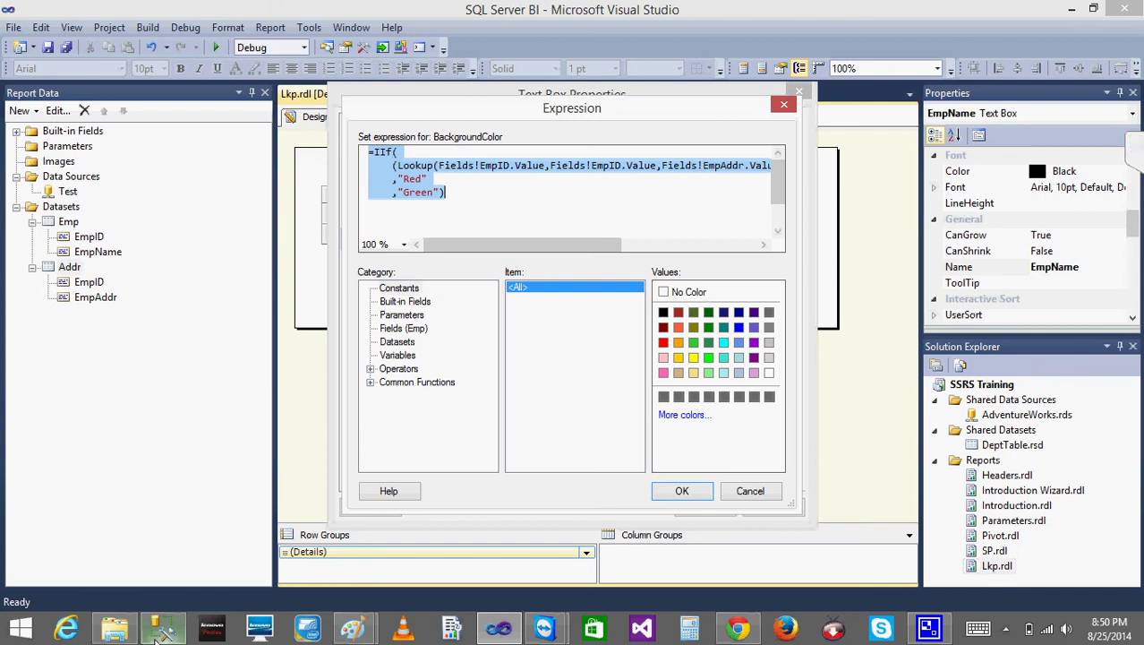
pyautogui.hotkey('alt', 'Tab')
pyautogui.hotkey('ctrl', 'a')
pyautogui.write('=IIf( \t(Lookup(Fields!EmpID.Value,Fields!EmpID.Value,Fields!EmpAddr.Value, "Addr"))="Hyd" \t,"Red" \t,"Green")')
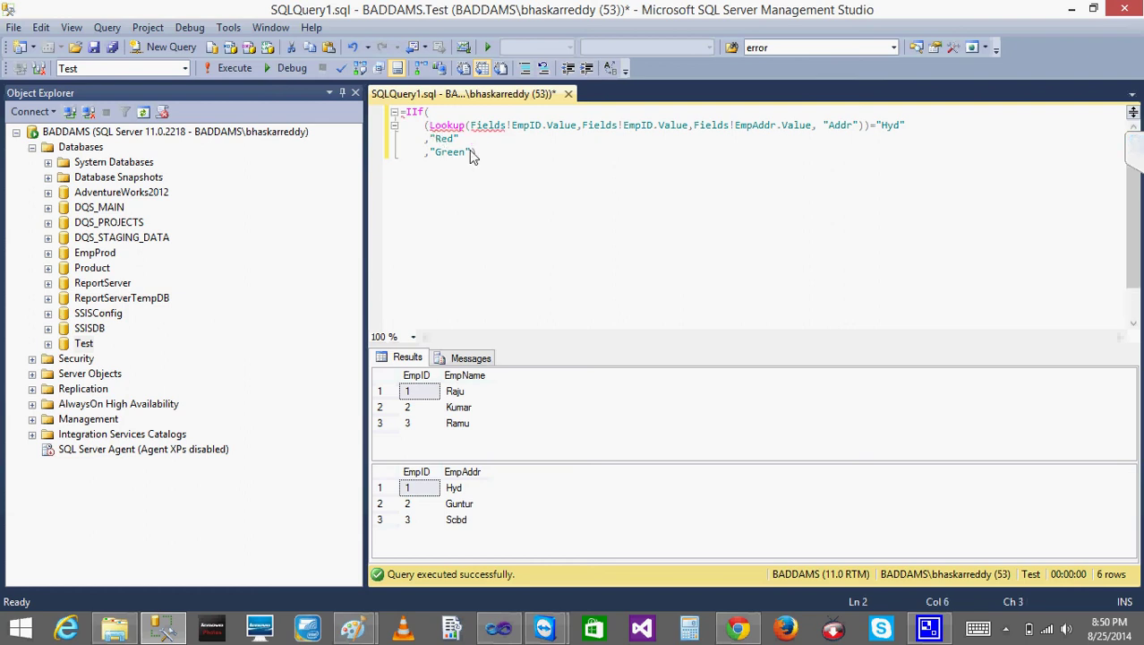
# Step: Move the expression's closing parenthesis two lines down and cut "Green" from the false argument
pyautogui.click(473, 155)
pyautogui.press('Return')
pyautogui.press('Return')
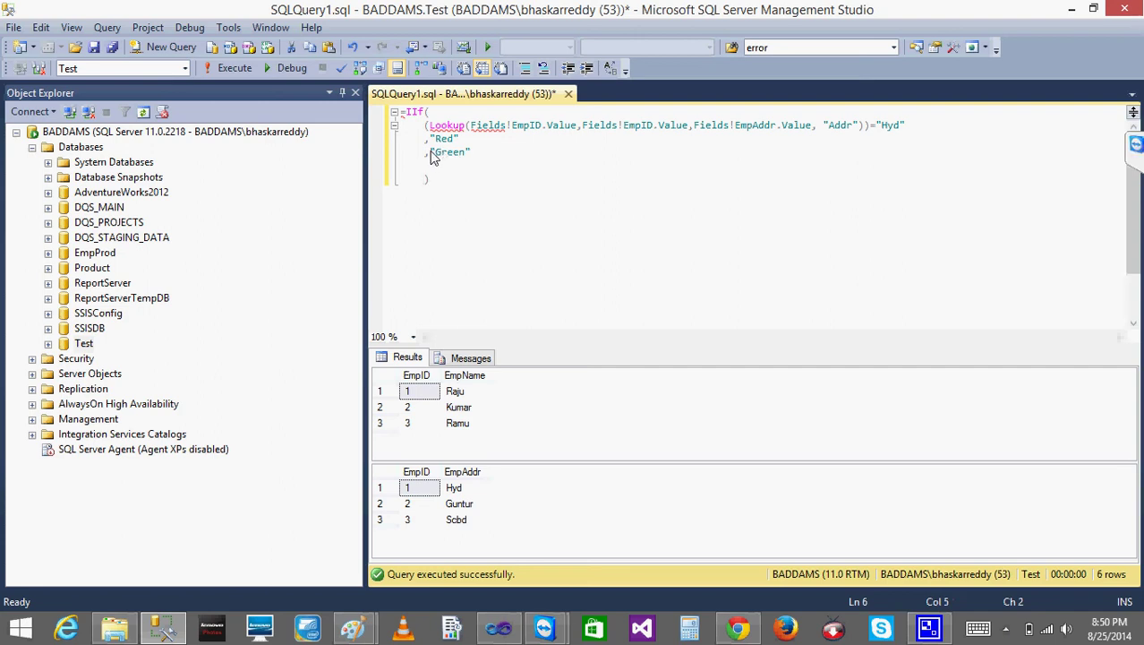
pyautogui.moveTo(430, 154); pyautogui.dragTo(477, 158)
pyautogui.hotkey('ctrl', 'x')
# Step: Start a nested IIF( as the false argument and paste a copy of the "Hyd" Lookup condition inside it
pyautogui.click(430, 127)
pyautogui.moveTo(436, 128); pyautogui.dragTo(926, 126)
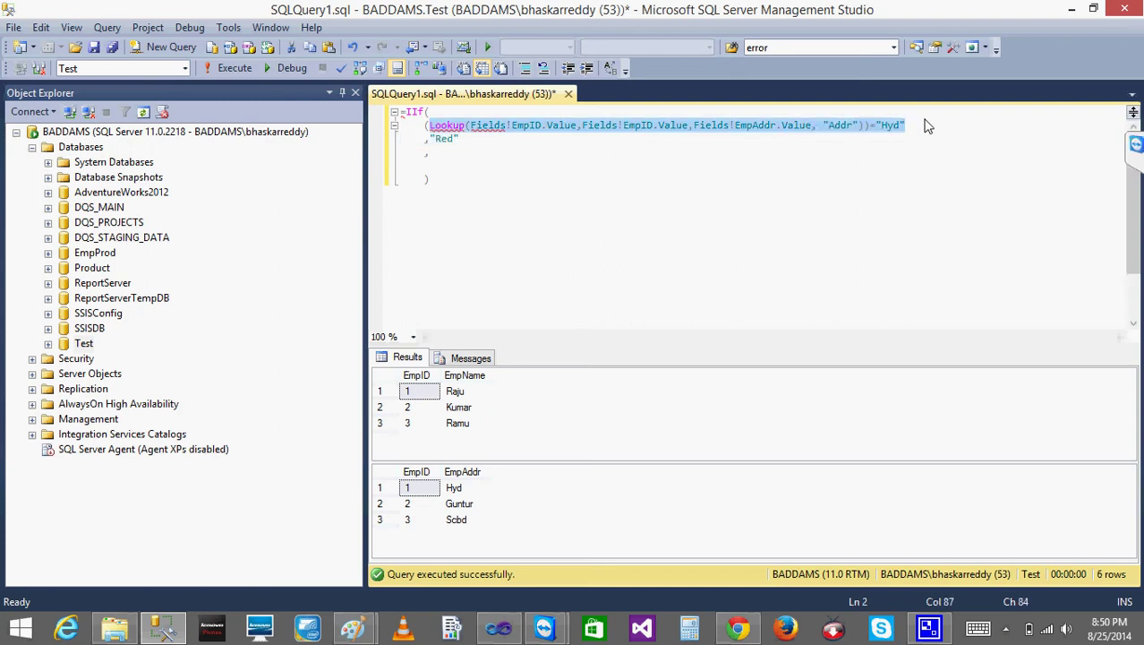
pyautogui.press('Down')
pyautogui.press('Down')
pyautogui.press('Down')
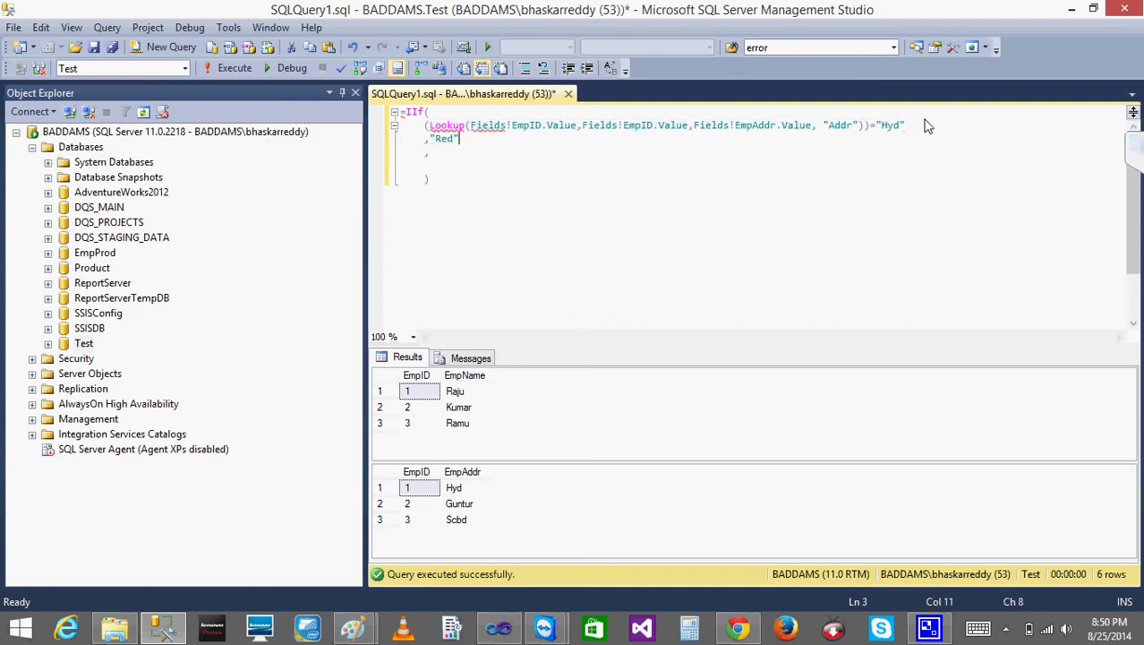
pyautogui.write('IIf(')
pyautogui.press('Left')
pyautogui.press('Return')
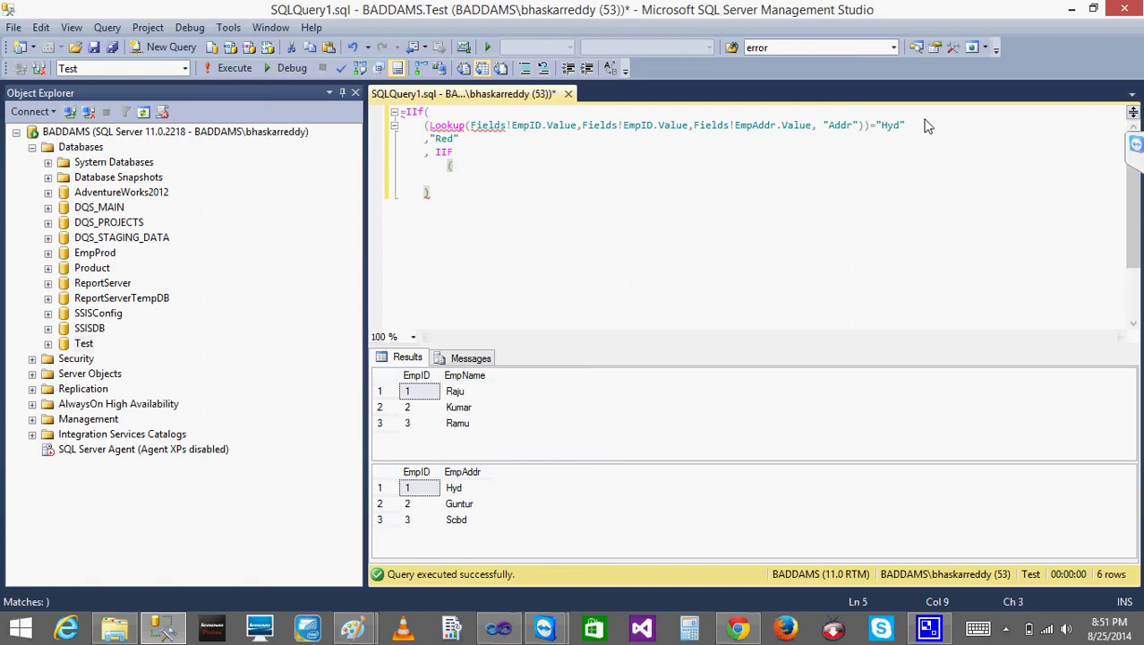
pyautogui.press('Return')
pyautogui.write('(')
pyautogui.hotkey('ctrl', 'v')
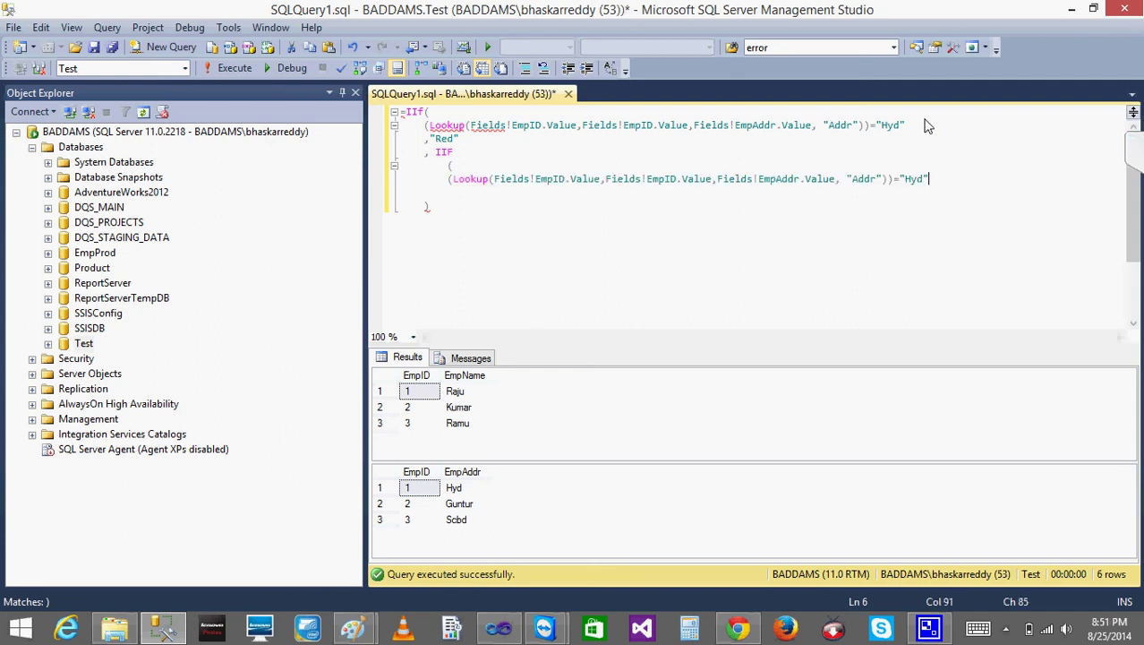
# Step: Change the comparison value in the nested Lookup condition to "Guntur"
pyautogui.press('Return')
pyautogui.press('Left')
pyautogui.press('Left')
pyautogui.press('Left')
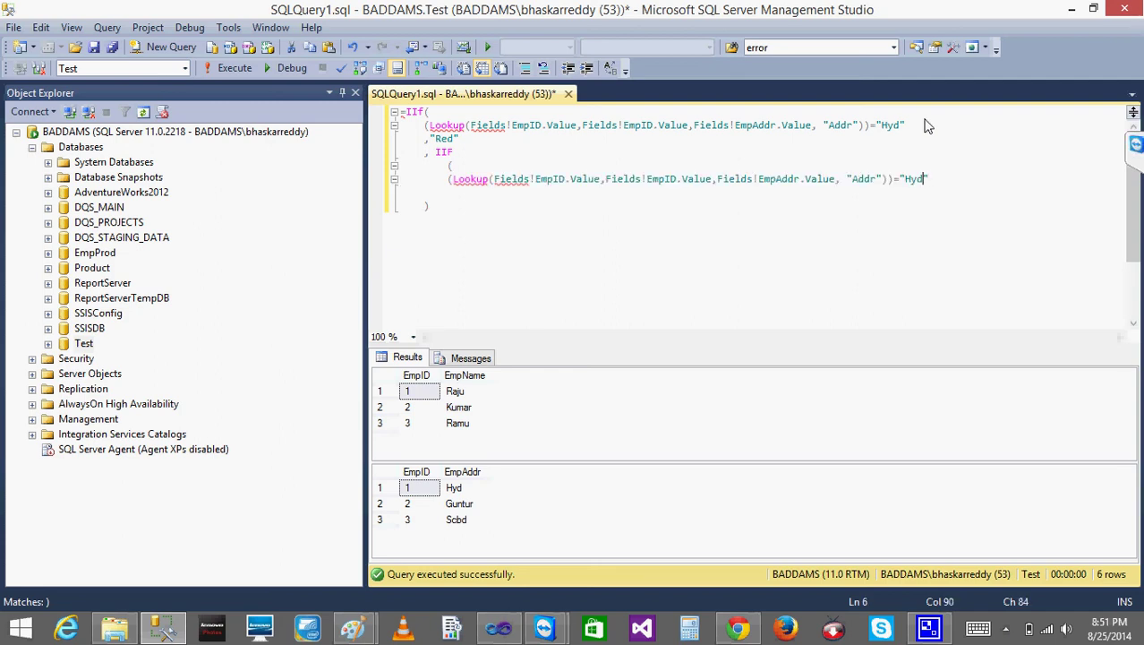
pyautogui.press('BackSpace')
pyautogui.press('BackSpace')
pyautogui.write('Guntur')
# Step: Complete the nested IIF with "Green" as the true value, "Gray" as the false value and a closing parenthesis
pyautogui.press('Return')
pyautogui.write(',"Green"')
pyautogui.press('Return')
pyautogui.write(',')
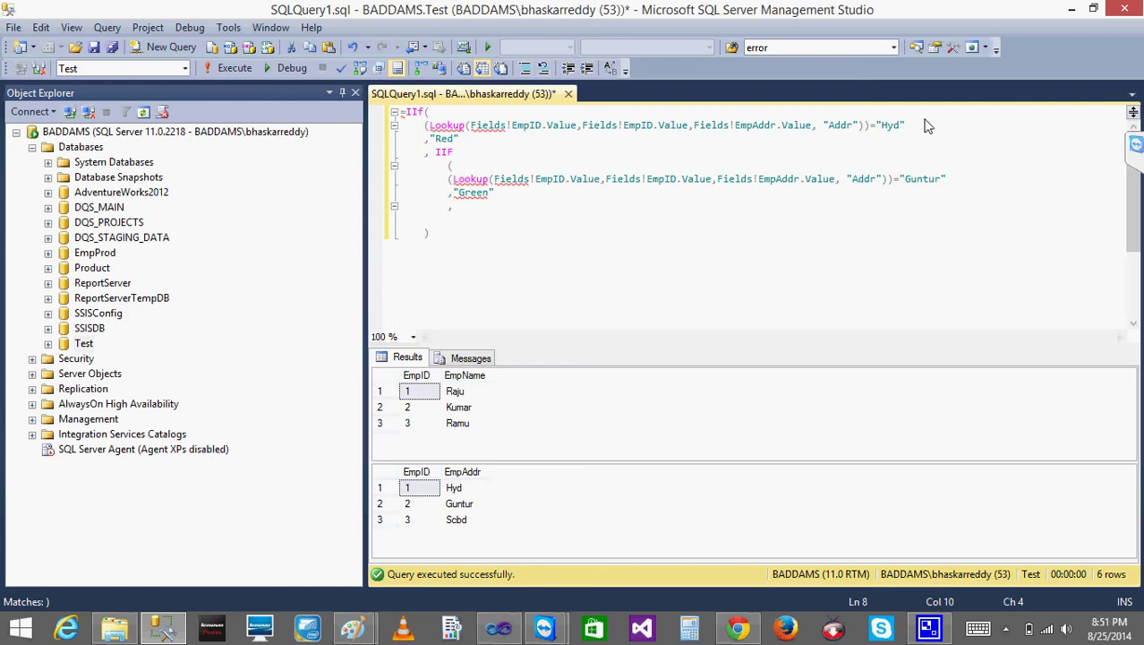
pyautogui.write('"Gray"')
pyautogui.press('Return')
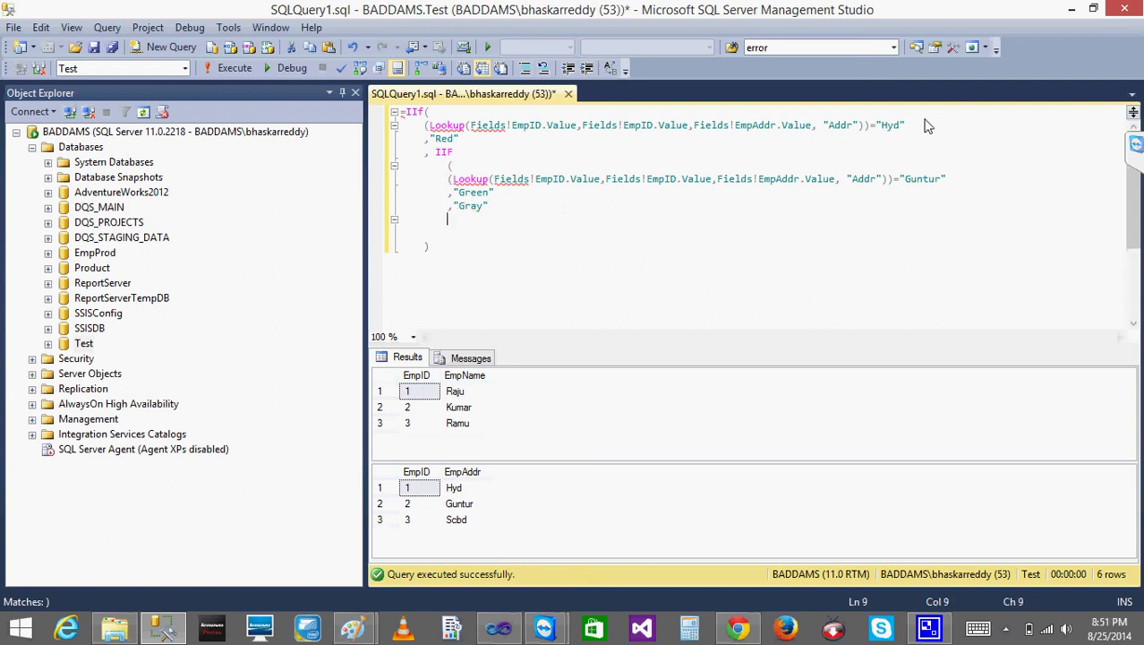
pyautogui.write(')')
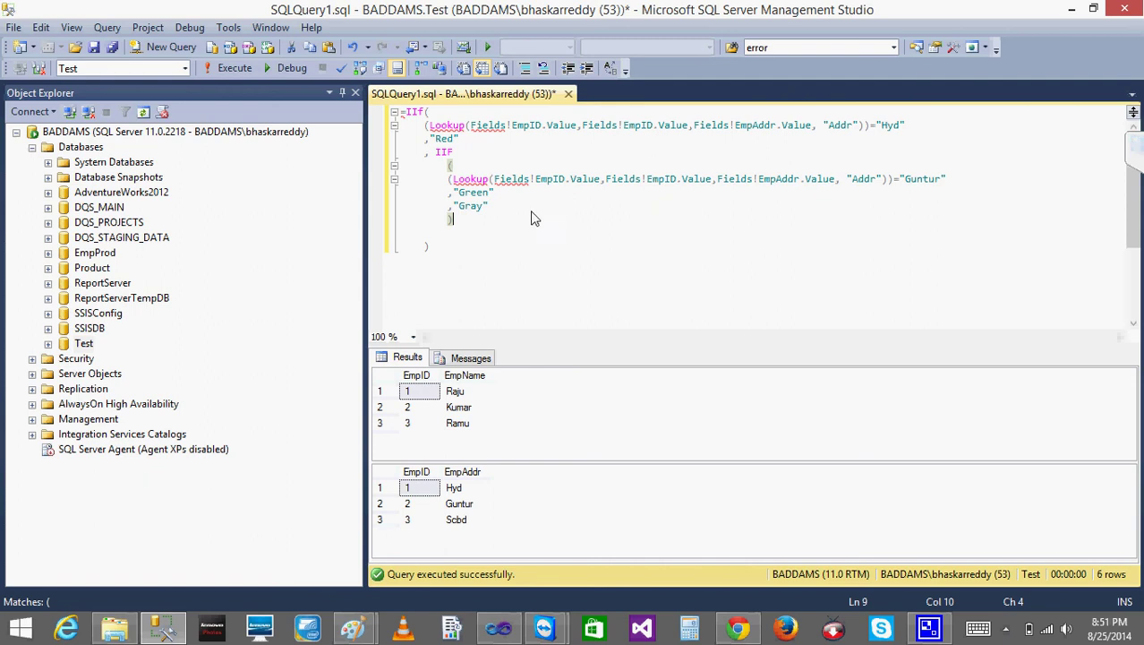
# Step: Replace EmpName's background color expression in the Visual Studio report with a copy of the nested IIF, apply it and preview the report
pyautogui.moveTo(491, 257); pyautogui.dragTo(370, 113)
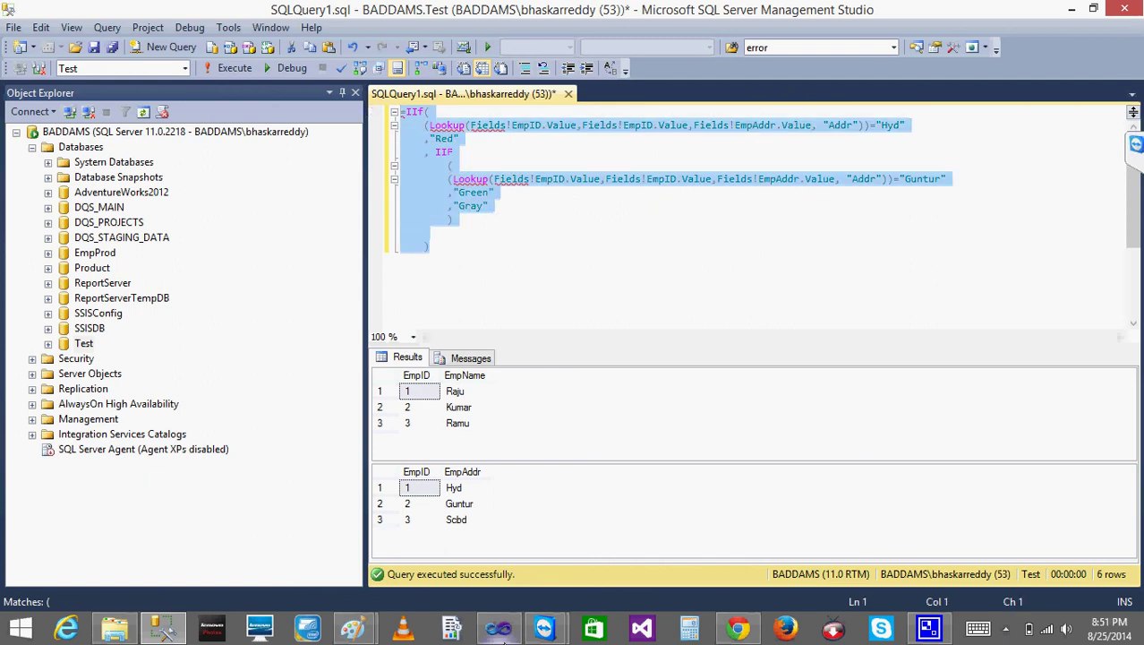
pyautogui.click(498, 627)
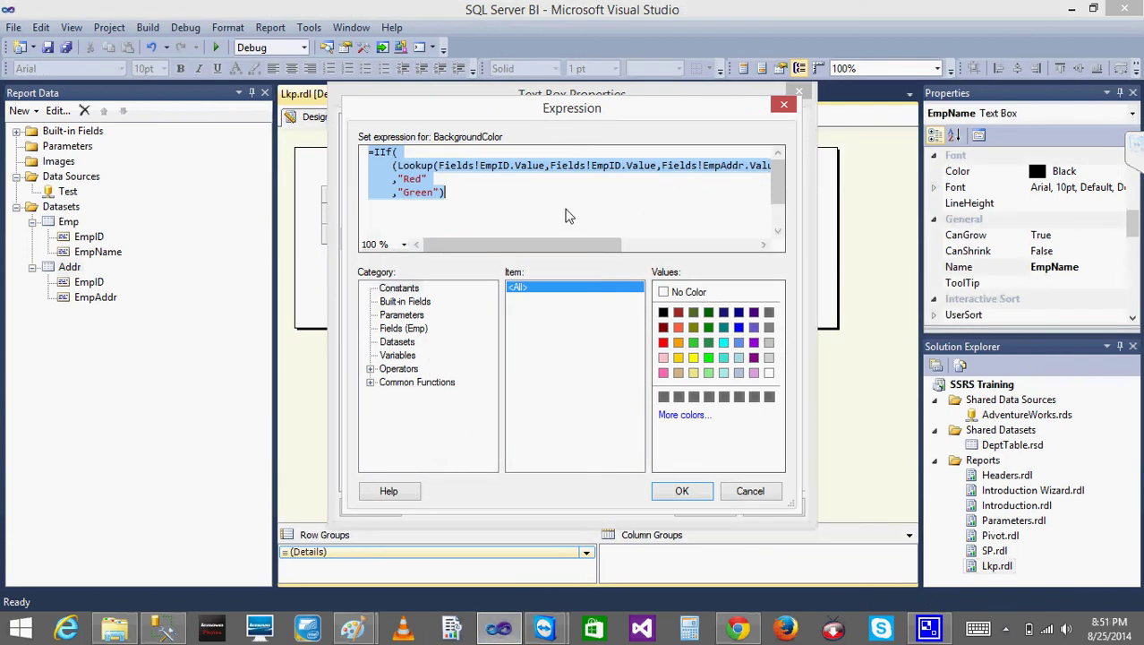
pyautogui.hotkey('ctrl', 'v')
pyautogui.click(685, 493)
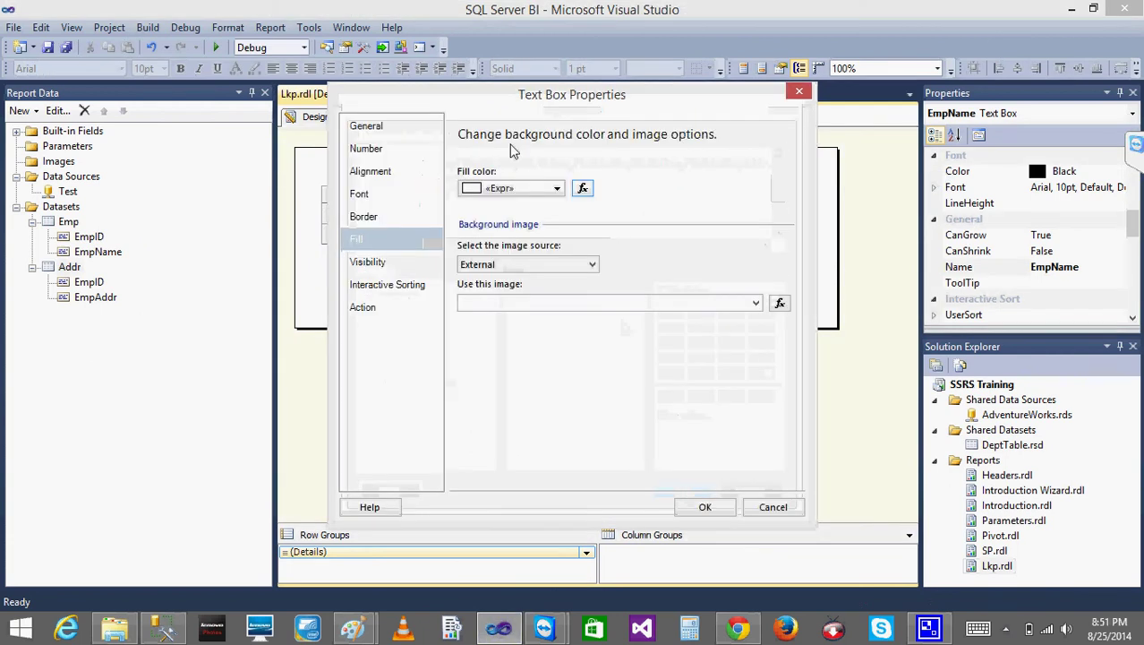
pyautogui.click(703, 505)
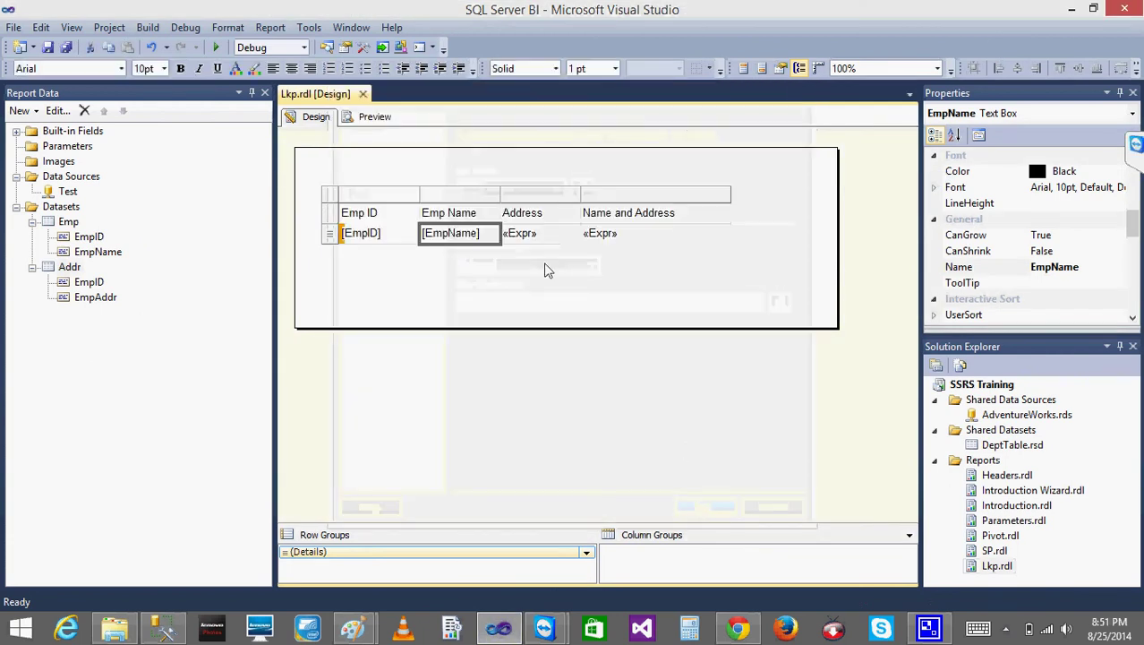
pyautogui.click(374, 118)
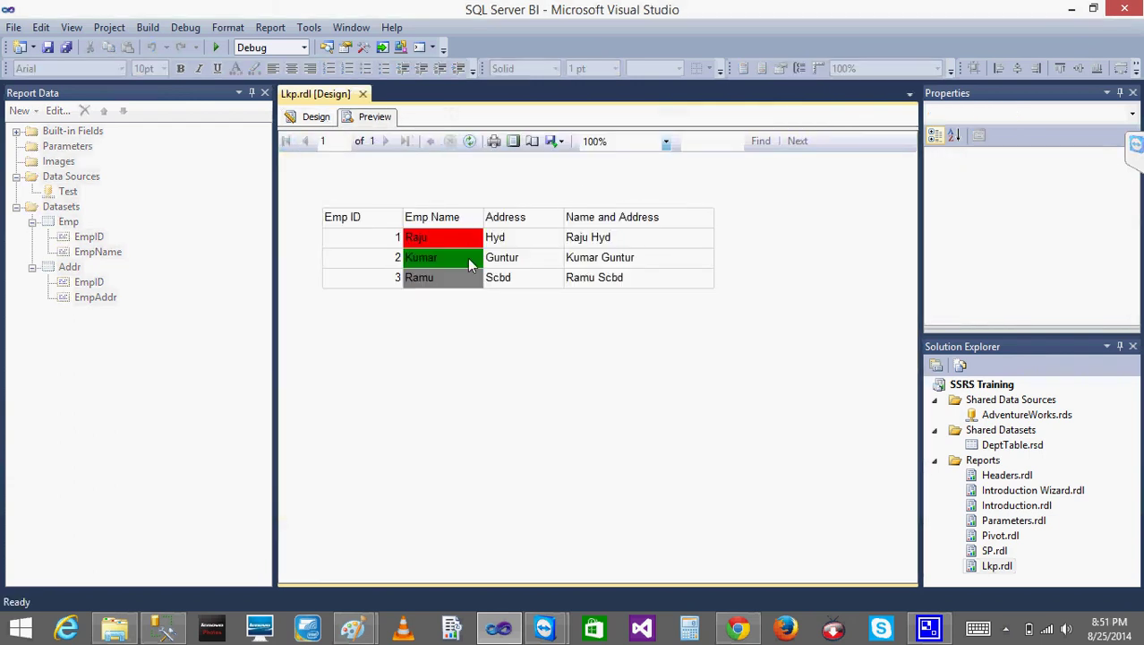
# Step: Compare the nested IIF block in SQL Server Management Studio with the name colors in the report preview
pyautogui.click(499, 629)
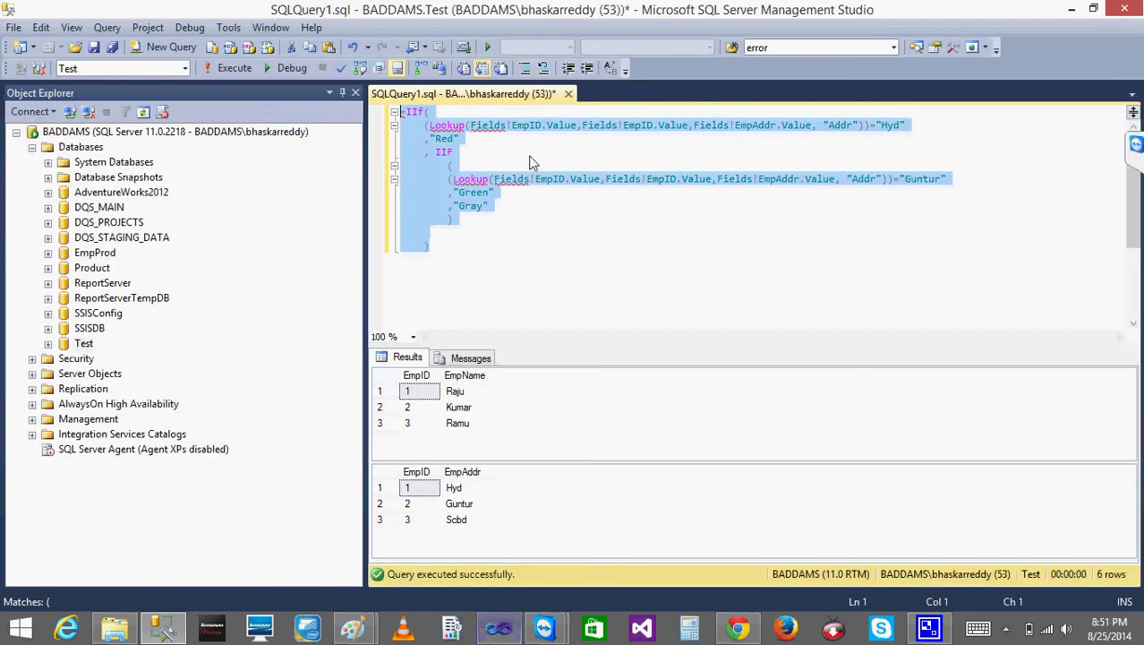
pyautogui.click(427, 271)
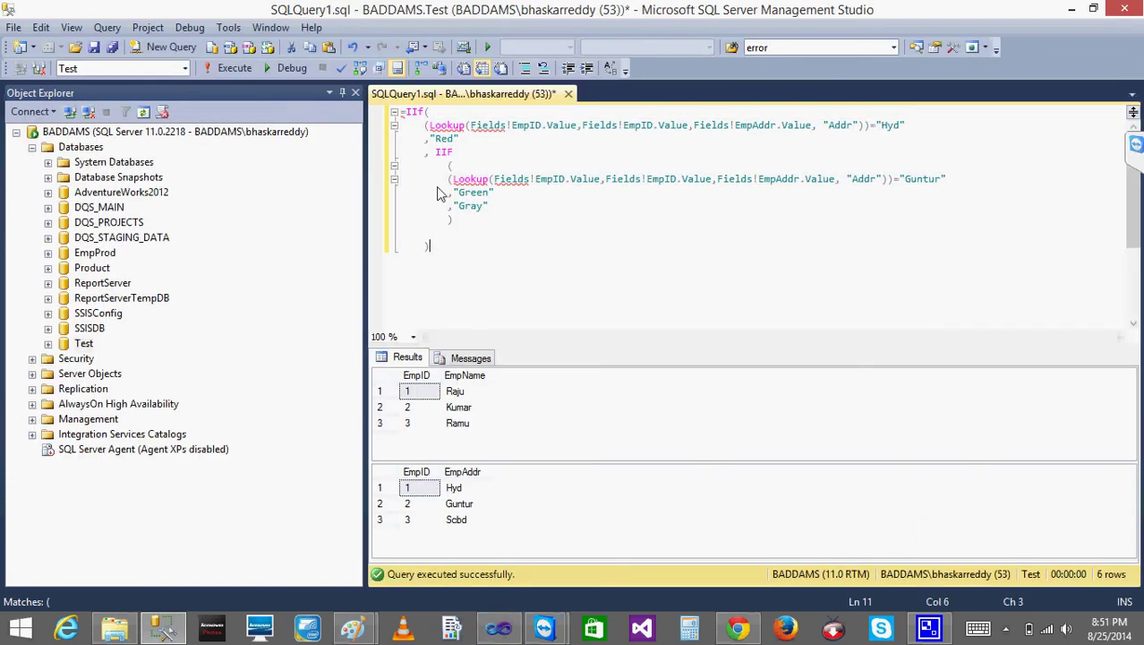
pyautogui.moveTo(436, 158)
pyautogui.mouseDown()
pyautogui.moveTo(503, 230)
pyautogui.moveTo(421, 168)
pyautogui.moveTo(431, 154)
pyautogui.mouseUp()
pyautogui.click(506, 230)
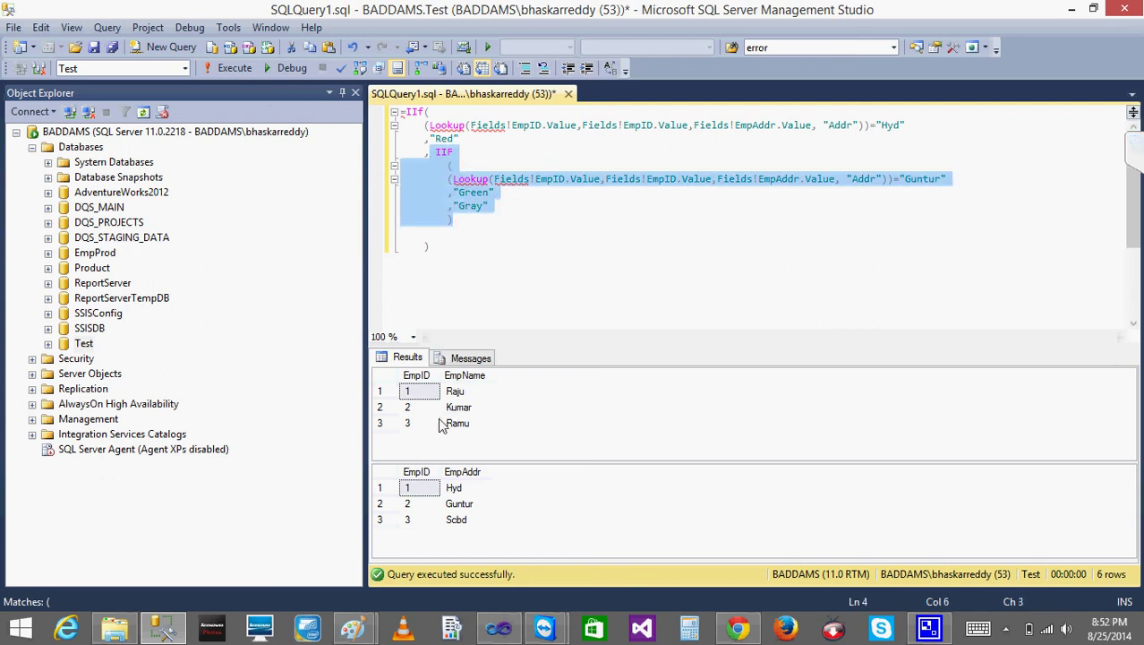
pyautogui.click(497, 629)
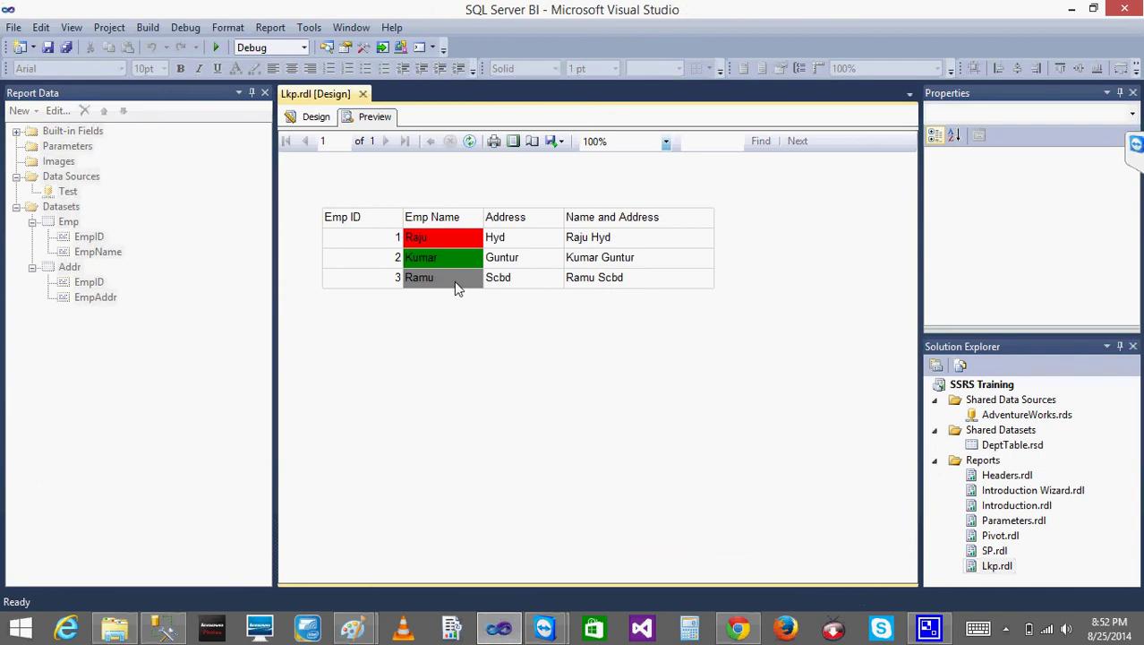
pyautogui.click(161, 631)
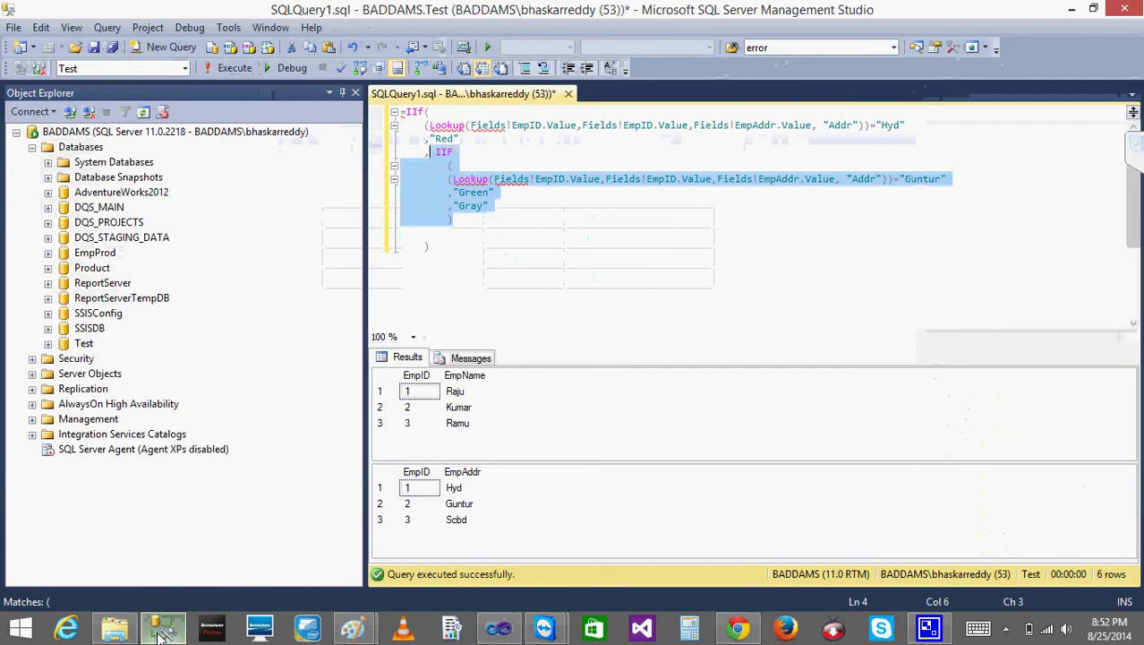
pyautogui.click(507, 253)
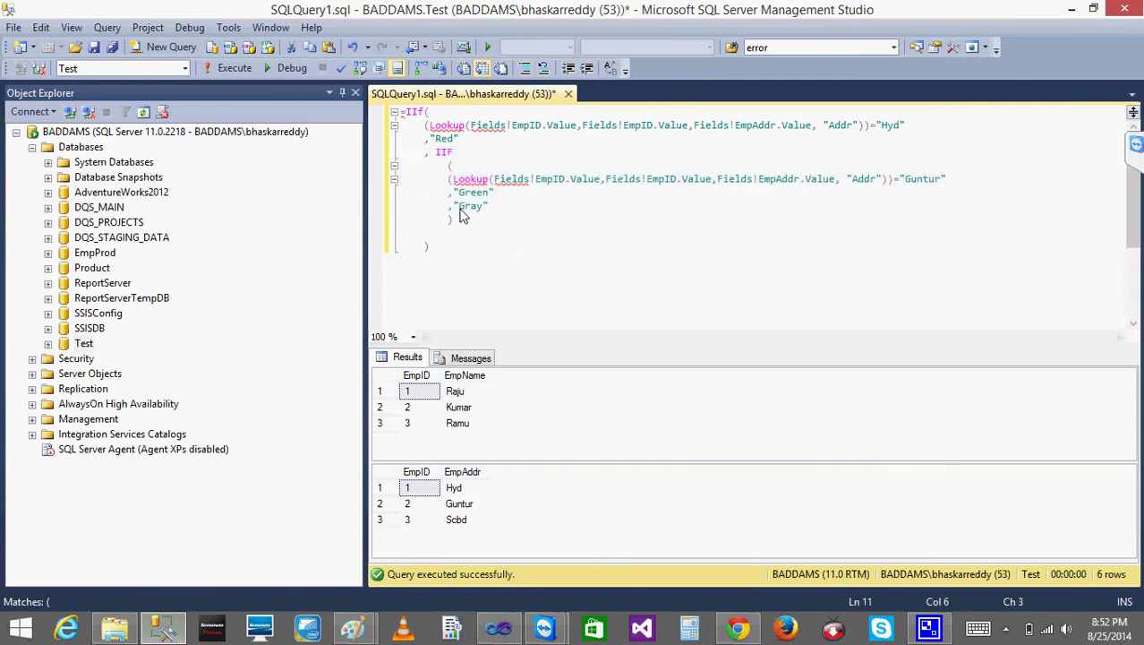
# Step: Delete "Gray" from the nested IIF's false argument and add a blank line after its comma
pyautogui.moveTo(454, 206); pyautogui.dragTo(483, 208)
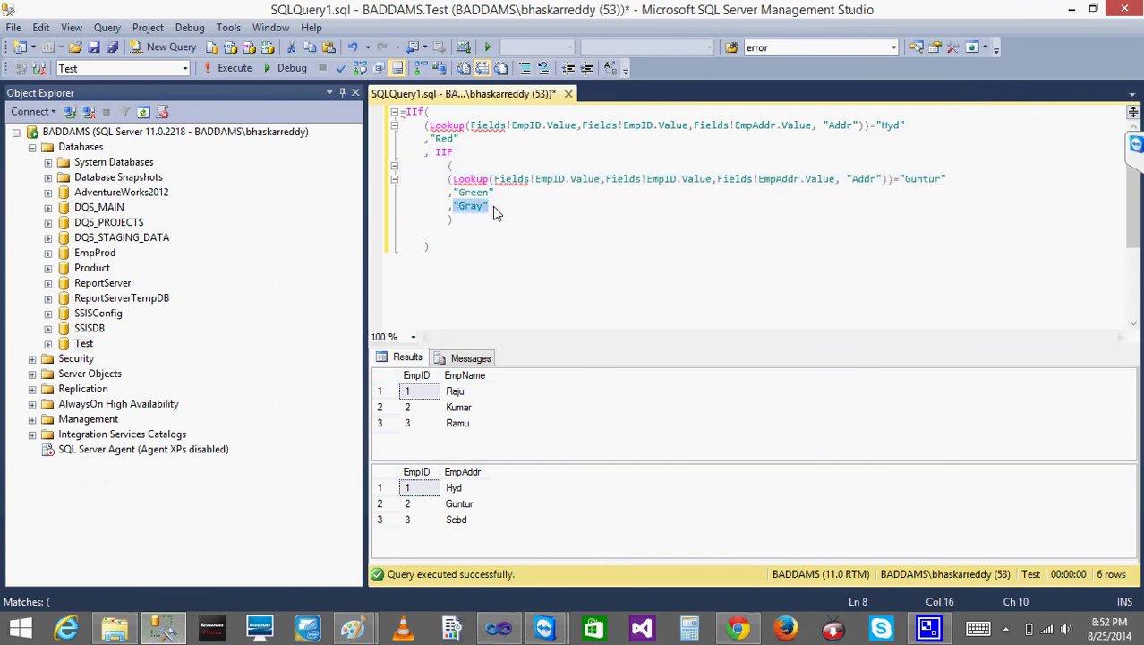
pyautogui.press('Delete')
pyautogui.press('Return')
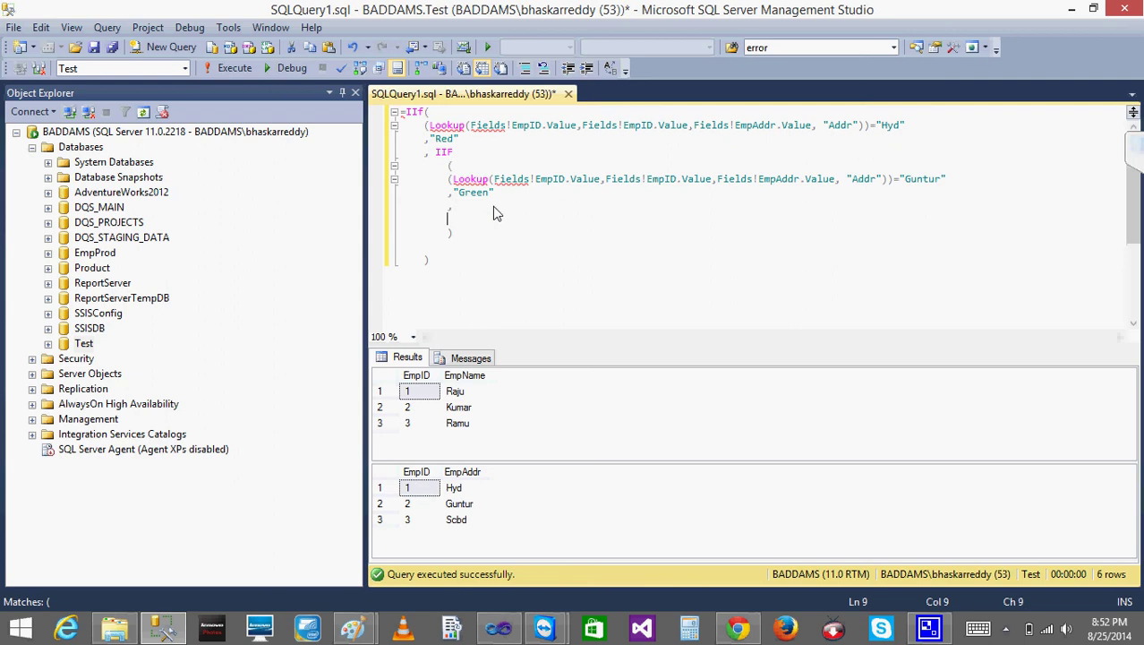
pyautogui.click(499, 628)
pyautogui.click(306, 117)
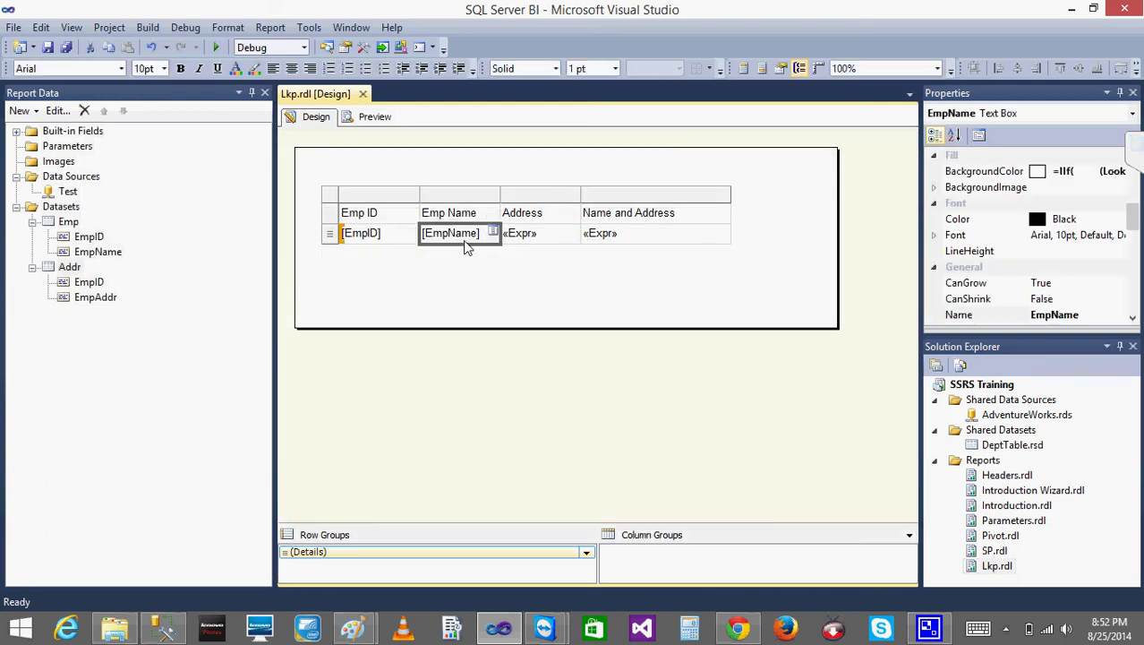
pyautogui.rightClick(463, 238)
pyautogui.click(523, 372)
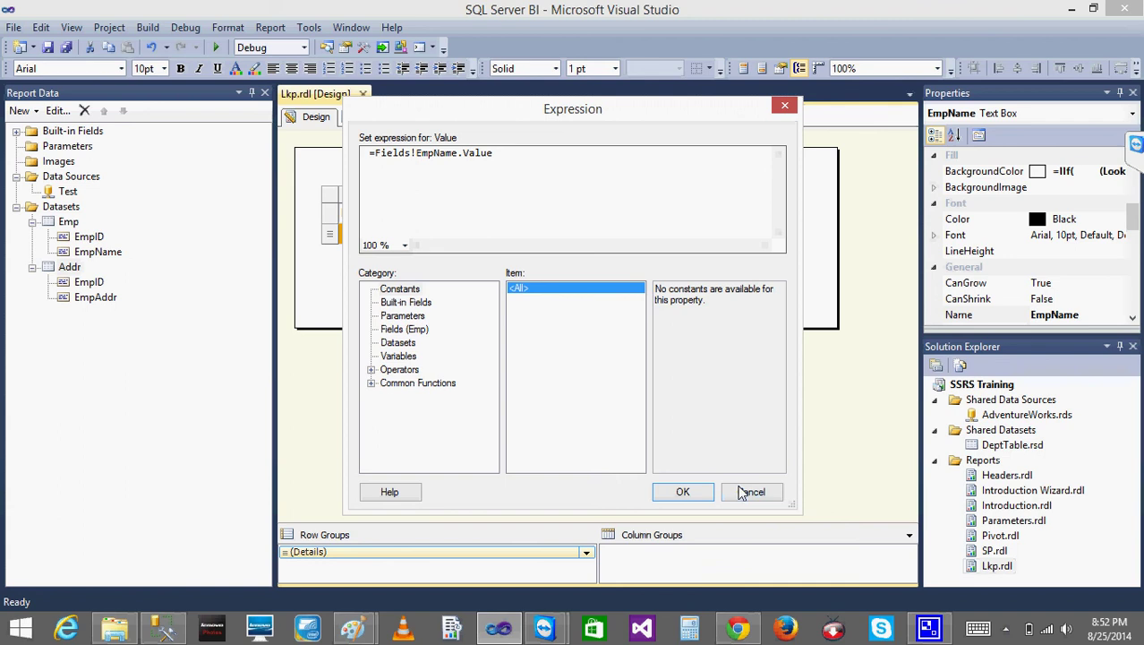
pyautogui.click(750, 492)
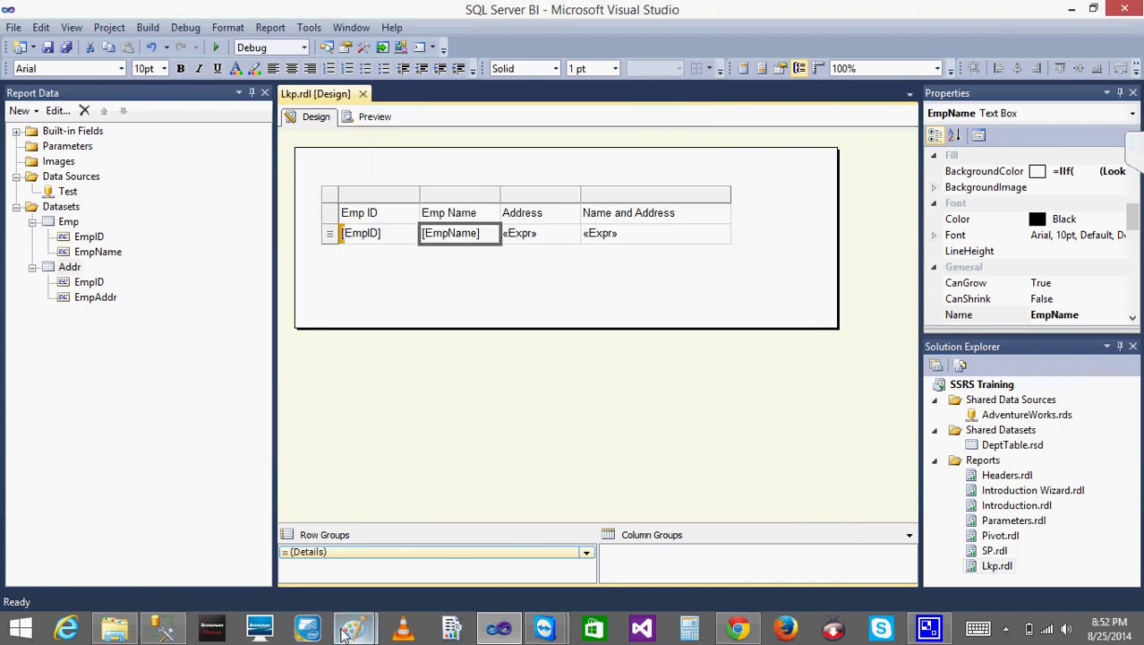
# Step: Switch to Paint and handwrite "Switch(" with the first condition C1 and its "True" value above the IIF sketch
pyautogui.moveTo(356, 629)
pyautogui.click(374, 585)
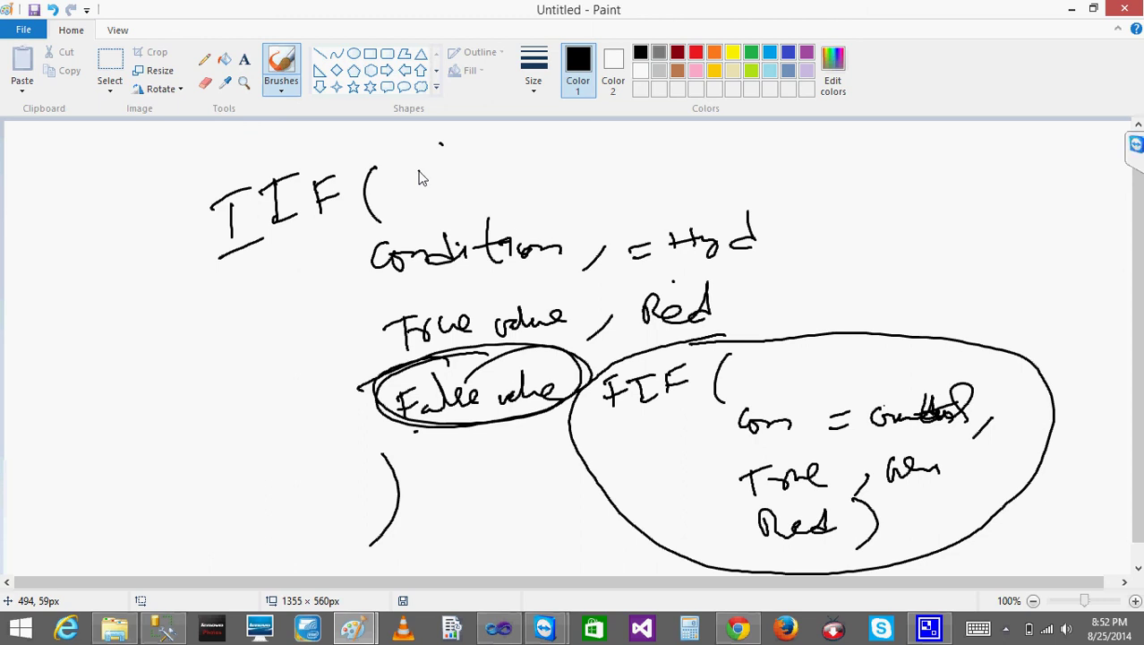
pyautogui.moveTo(651, 142)
pyautogui.mouseDown()
pyautogui.moveTo(617, 164)
pyautogui.moveTo(708, 161)
pyautogui.moveTo(713, 143)
pyautogui.mouseUp()
pyautogui.moveTo(704, 140)
pyautogui.mouseDown()
pyautogui.moveTo(718, 163)
pyautogui.moveTo(738, 157)
pyautogui.mouseUp()
pyautogui.moveTo(754, 131); pyautogui.dragTo(763, 167)
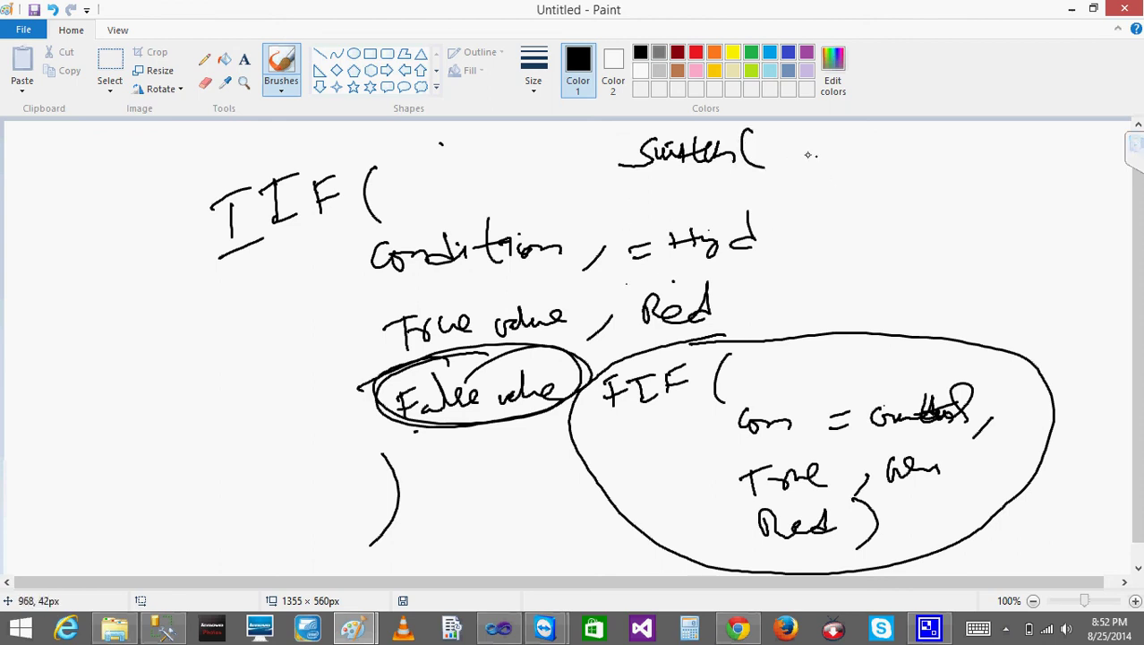
pyautogui.moveTo(778, 146)
pyautogui.mouseDown()
pyautogui.moveTo(797, 154)
pyautogui.moveTo(812, 136)
pyautogui.moveTo(824, 164)
pyautogui.mouseUp()
pyautogui.moveTo(837, 135)
pyautogui.mouseDown()
pyautogui.moveTo(838, 166)
pyautogui.moveTo(822, 143)
pyautogui.moveTo(882, 166)
pyautogui.mouseUp()
pyautogui.moveTo(923, 153); pyautogui.dragTo(896, 183)
pyautogui.moveTo(947, 135); pyautogui.dragTo(945, 149)
pyautogui.moveTo(956, 134)
pyautogui.mouseDown()
pyautogui.moveTo(955, 146)
pyautogui.moveTo(989, 144)
pyautogui.mouseUp()
pyautogui.moveTo(999, 131)
pyautogui.mouseDown()
pyautogui.moveTo(972, 145)
pyautogui.moveTo(1036, 152)
pyautogui.mouseUp()
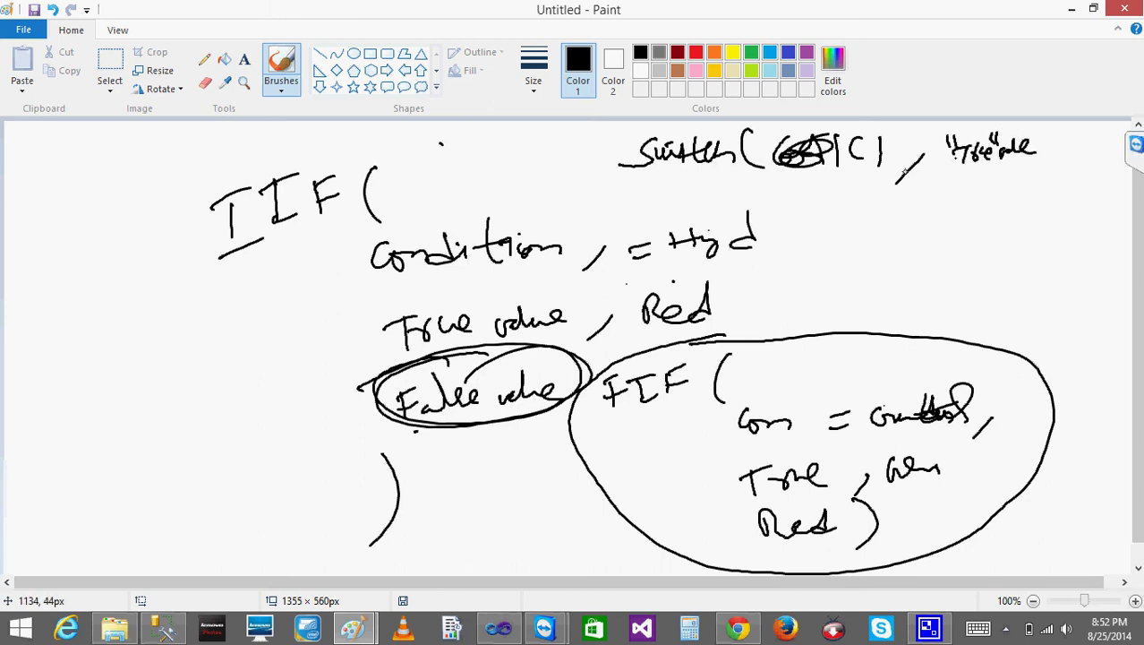
# Step: Underline C1 and its true value, and handwrite the C2 and C3 condition-value pairs with commas beneath them
pyautogui.moveTo(828, 143)
pyautogui.mouseDown()
pyautogui.moveTo(810, 157)
pyautogui.moveTo(877, 170)
pyautogui.mouseUp()
pyautogui.moveTo(964, 162)
pyautogui.mouseDown()
pyautogui.moveTo(1029, 157)
pyautogui.moveTo(1040, 177)
pyautogui.mouseUp()
pyautogui.moveTo(822, 206); pyautogui.dragTo(817, 233)
pyautogui.moveTo(840, 211); pyautogui.dragTo(859, 230)
pyautogui.moveTo(890, 220); pyautogui.dragTo(864, 256)
pyautogui.moveTo(931, 216)
pyautogui.mouseDown()
pyautogui.moveTo(1009, 205)
pyautogui.moveTo(985, 189)
pyautogui.mouseUp()
pyautogui.moveTo(1065, 213); pyautogui.dragTo(1009, 249)
pyautogui.moveTo(847, 267)
pyautogui.mouseDown()
pyautogui.moveTo(848, 287)
pyautogui.moveTo(893, 303)
pyautogui.mouseUp()
pyautogui.moveTo(949, 270)
pyautogui.mouseDown()
pyautogui.moveTo(1001, 265)
pyautogui.moveTo(1029, 297)
pyautogui.mouseUp()
# Step: Handwrite the default pair of True and an empty quoted value with a closing parenthesis, circle it, and minimize Paint
pyautogui.moveTo(819, 319); pyautogui.dragTo(852, 315)
pyautogui.moveTo(833, 318)
pyautogui.mouseDown()
pyautogui.moveTo(834, 340)
pyautogui.moveTo(895, 327)
pyautogui.mouseUp()
pyautogui.moveTo(929, 318); pyautogui.dragTo(904, 342)
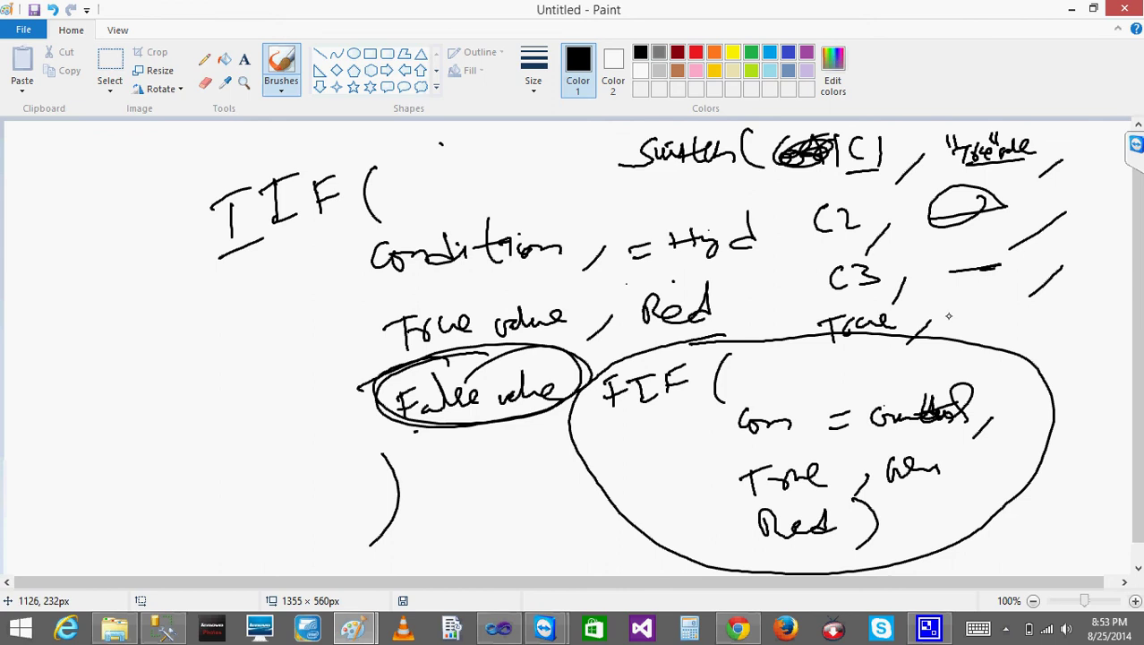
pyautogui.moveTo(1017, 309); pyautogui.dragTo(1022, 319)
pyautogui.moveTo(1042, 307); pyautogui.dragTo(1034, 348)
pyautogui.moveTo(995, 304)
pyautogui.mouseDown()
pyautogui.moveTo(876, 302)
pyautogui.moveTo(1056, 356)
pyautogui.moveTo(896, 306)
pyautogui.mouseUp()
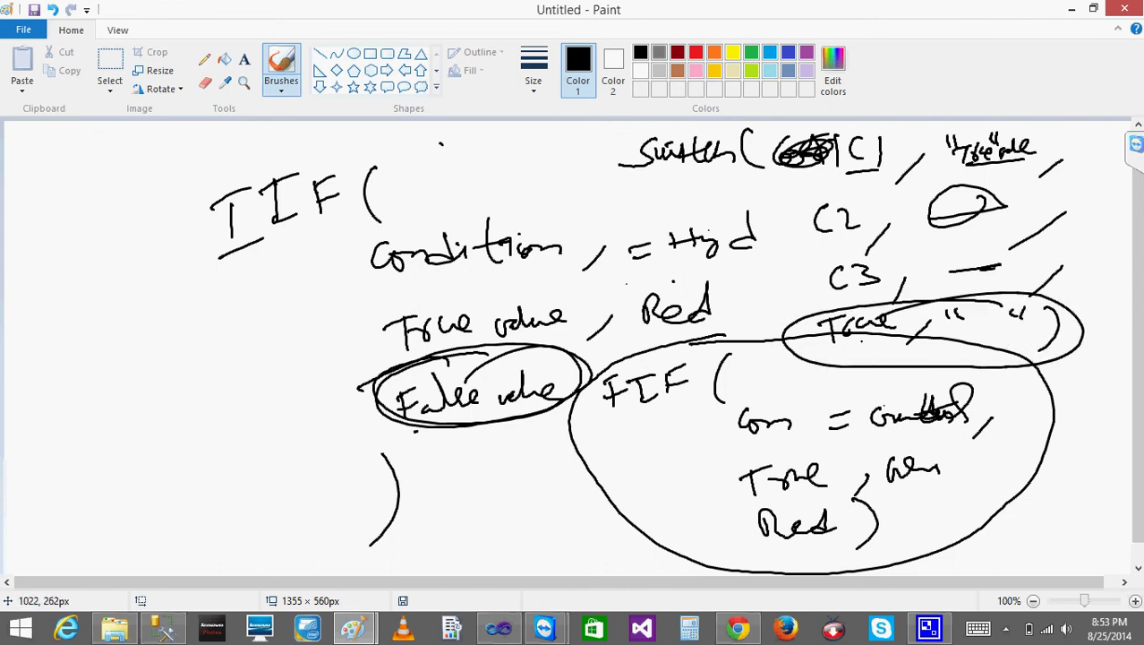
pyautogui.click(1071, 10)
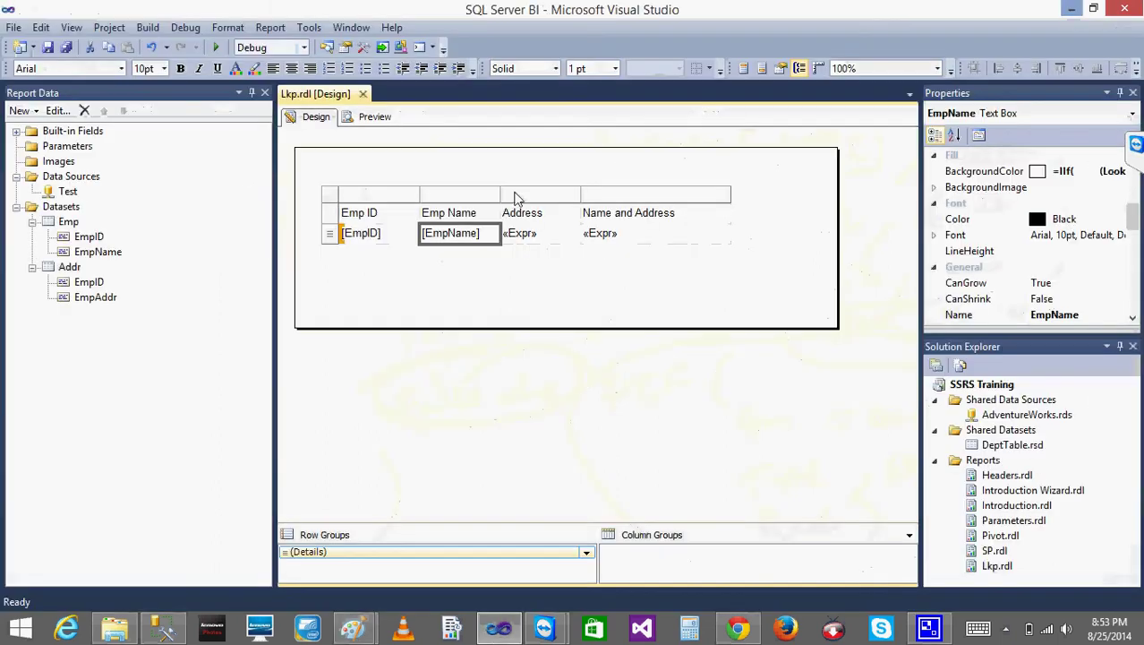
pyautogui.click(388, 249)
pyautogui.rightClick(389, 249)
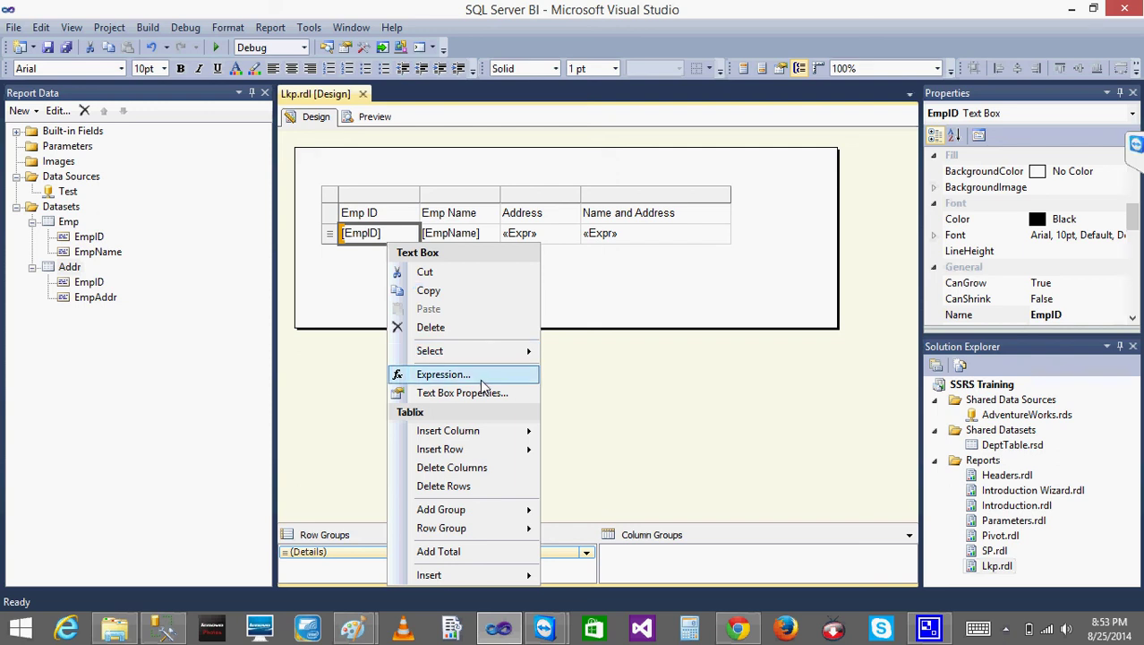
pyautogui.click(650, 293)
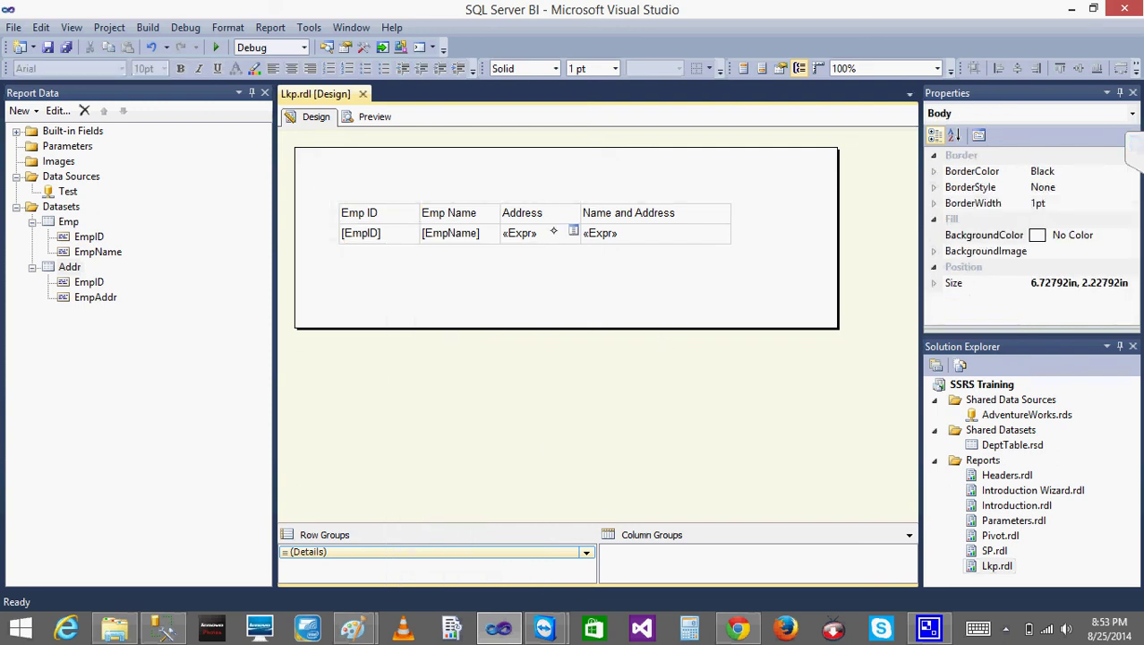
pyautogui.click(399, 231)
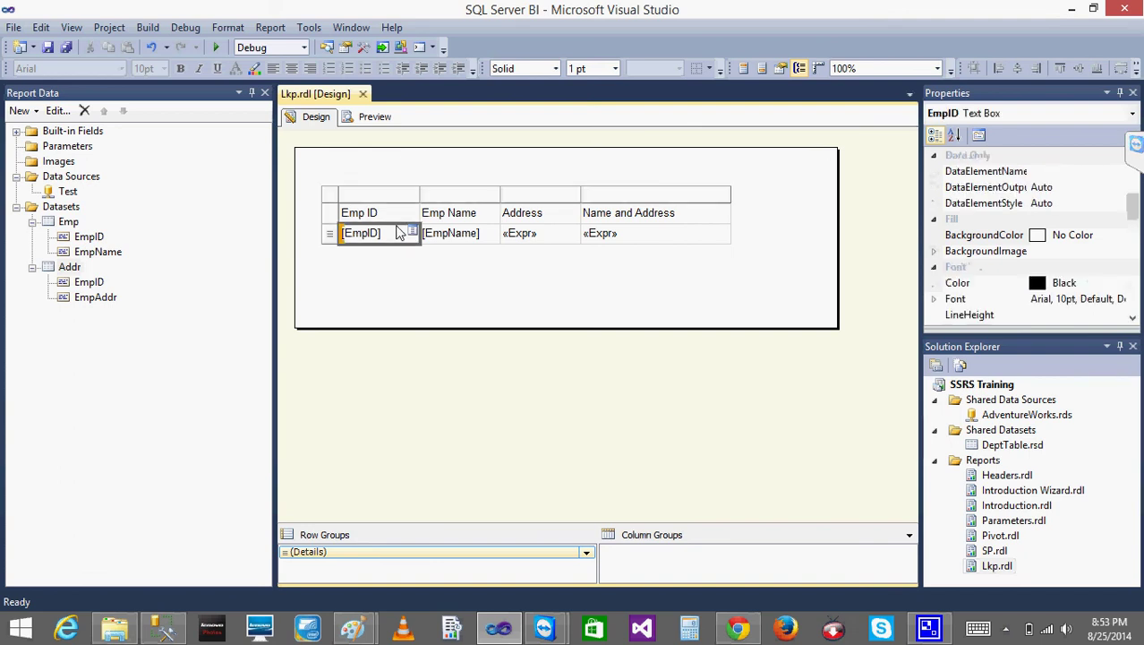
pyautogui.rightClick(397, 229)
pyautogui.click(480, 376)
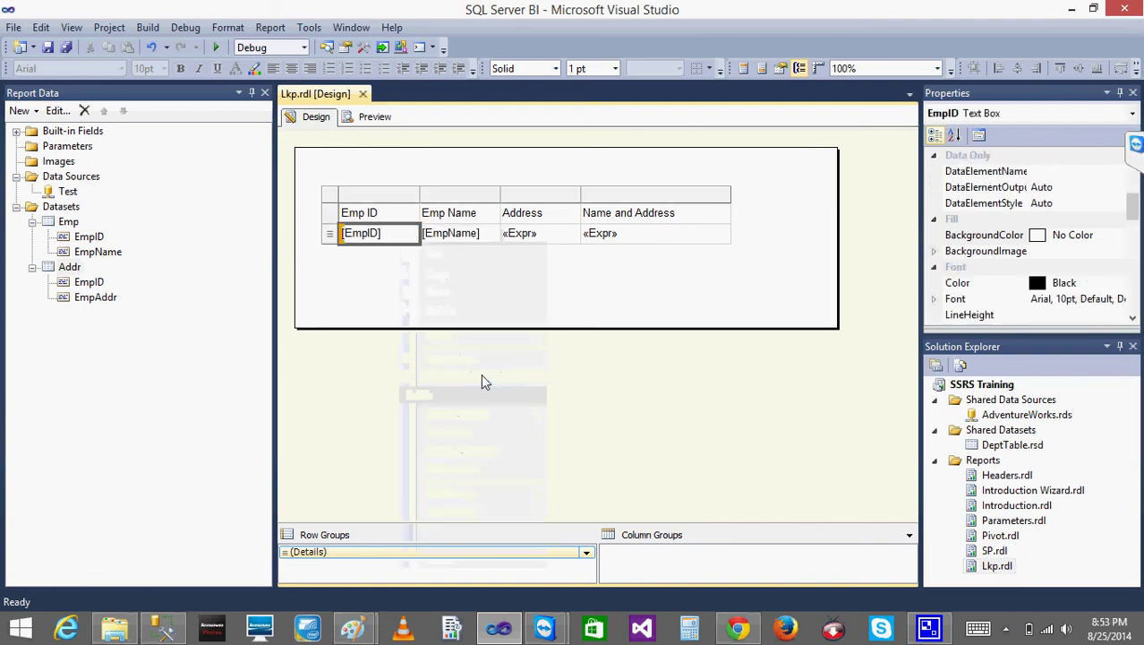
pyautogui.click(365, 239)
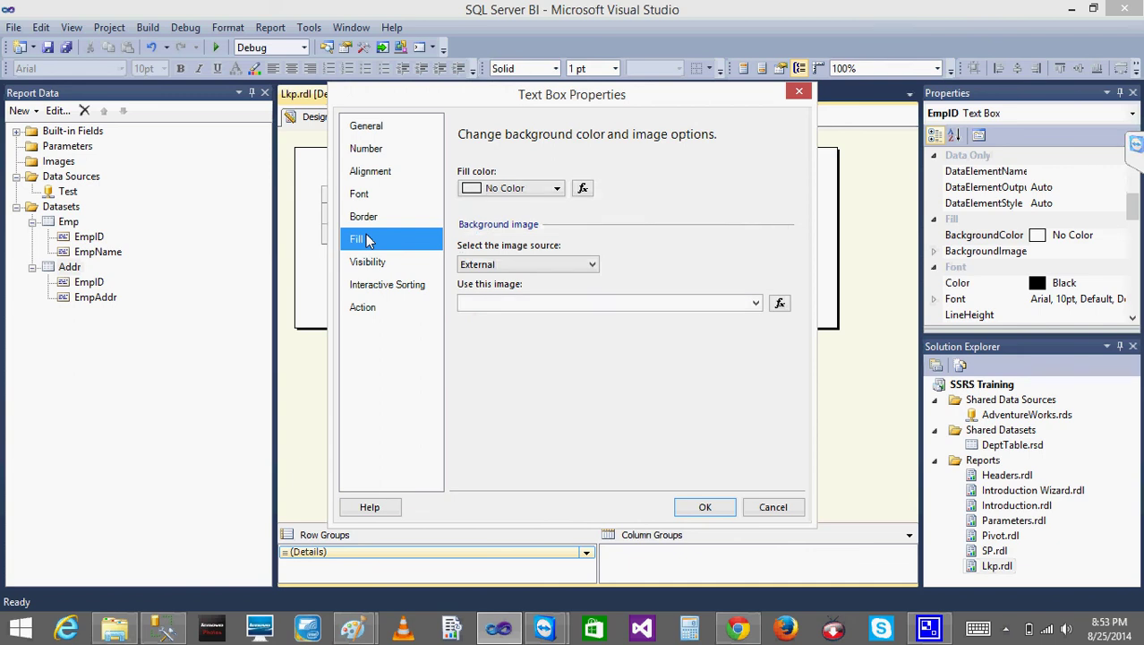
pyautogui.click(772, 507)
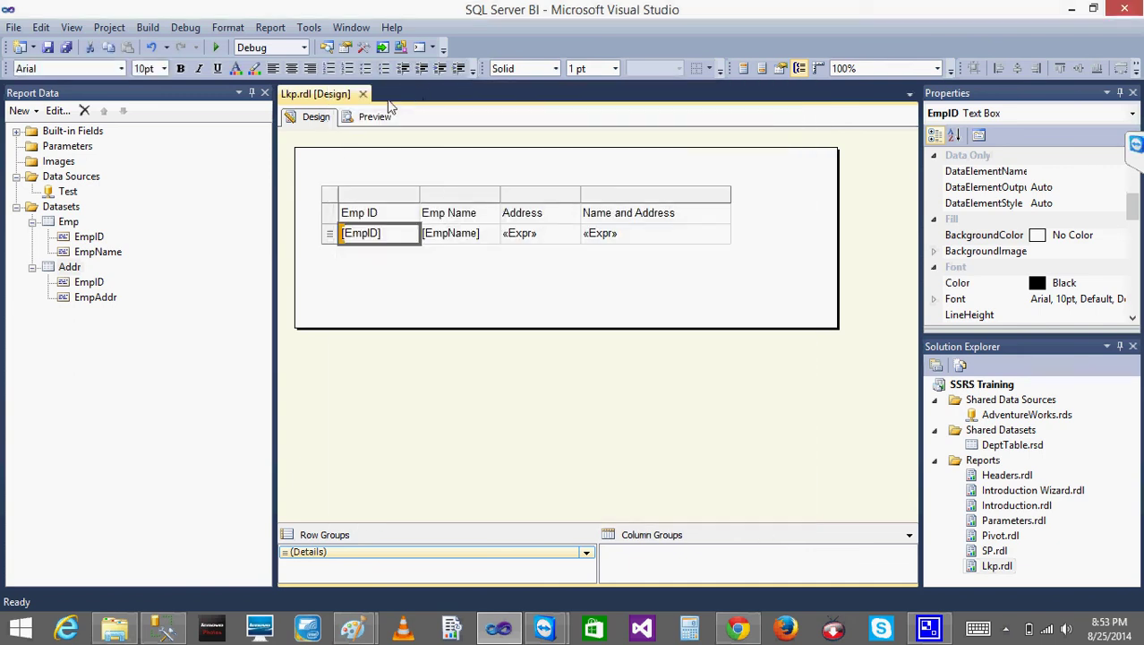
# Step: Preview the report to check the Emp ID column, and return to the EmpID cell in the design view
pyautogui.click(375, 117)
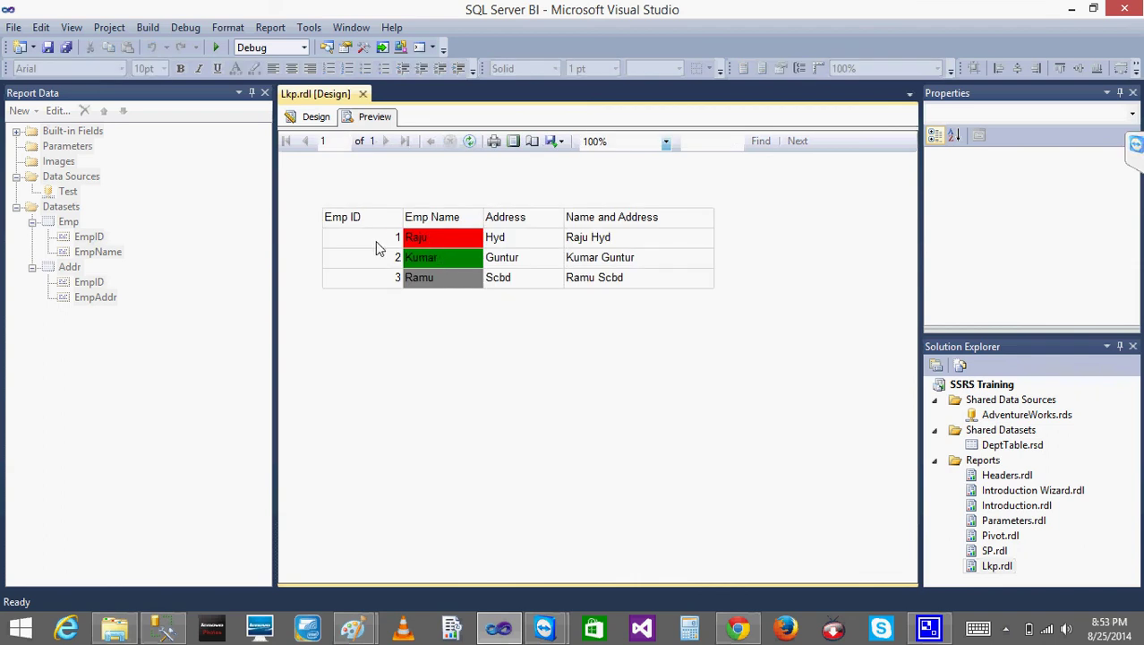
pyautogui.click(316, 118)
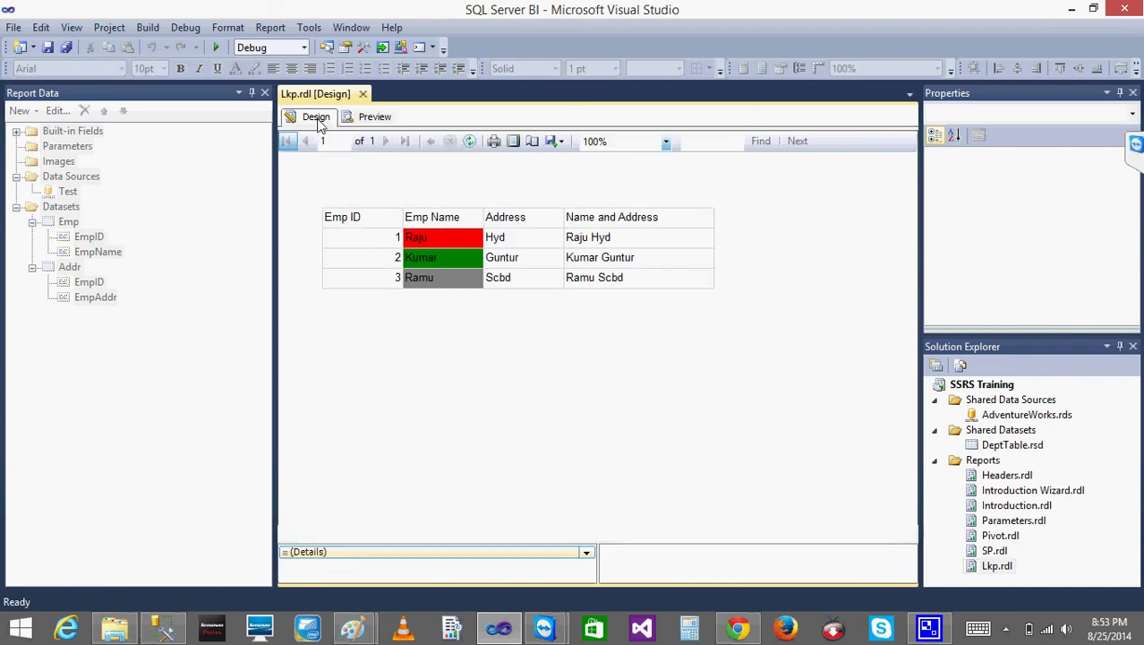
pyautogui.rightClick(384, 240)
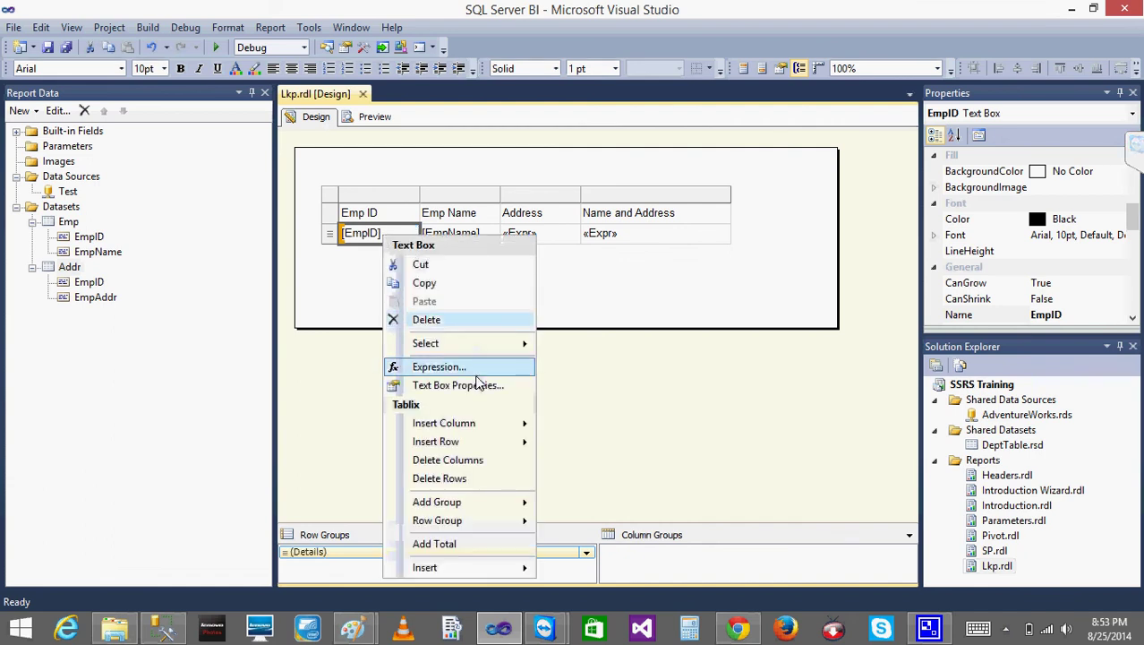
# Step: Switch to SQL Server Management Studio and copy the complete Lookup condition that compares the address with "Guntur"
pyautogui.hotkey('alt', 'Tab')
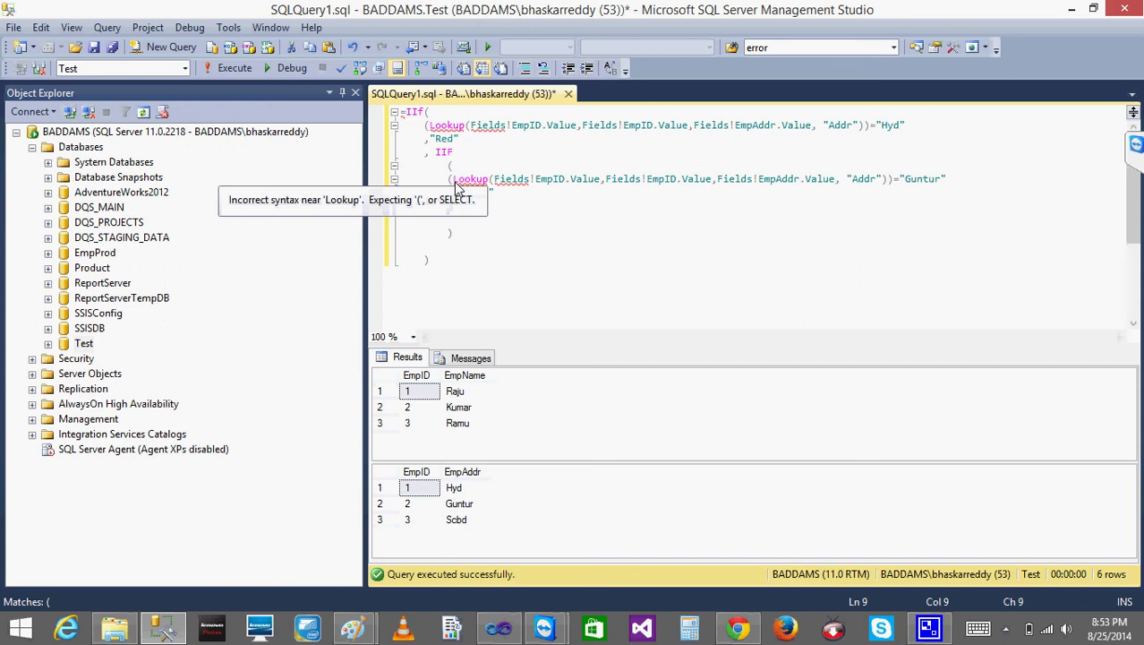
pyautogui.moveTo(447, 178); pyautogui.dragTo(969, 186)
pyautogui.hotkey('ctrl', 'c')
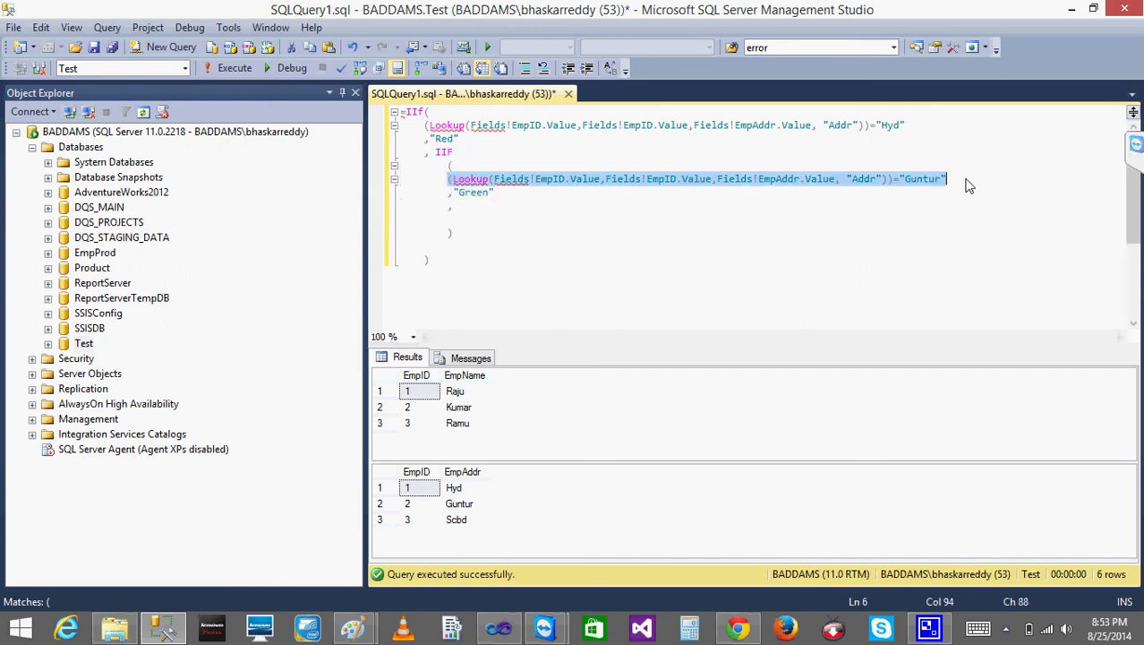
# Step: Replace the entire IIF expression in the query editor with "=SWITCH(" followed by an indented new line
pyautogui.hotkey('ctrl', 'a')
pyautogui.press('Delete')
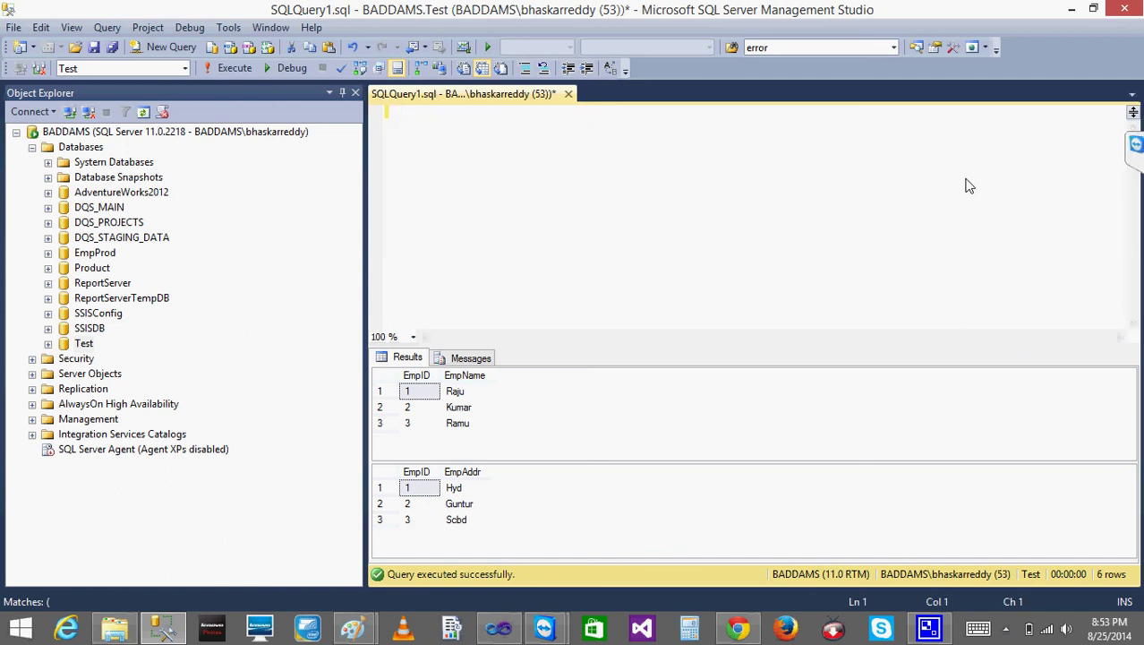
pyautogui.write('=SWITCH(')
pyautogui.press('Return')
pyautogui.press('Tab')
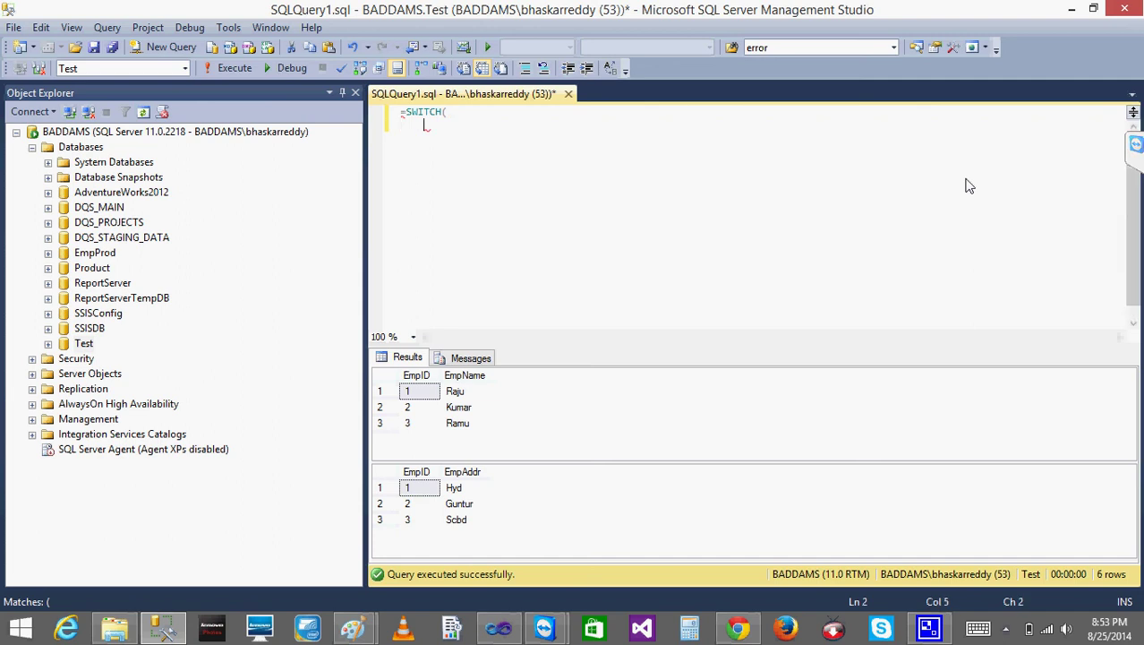
# Step: Add the first SWITCH pair: the copied Lookup condition compared with "Hyd", returning "Red"
pyautogui.write('(')
pyautogui.hotkey('ctrl', 'v')
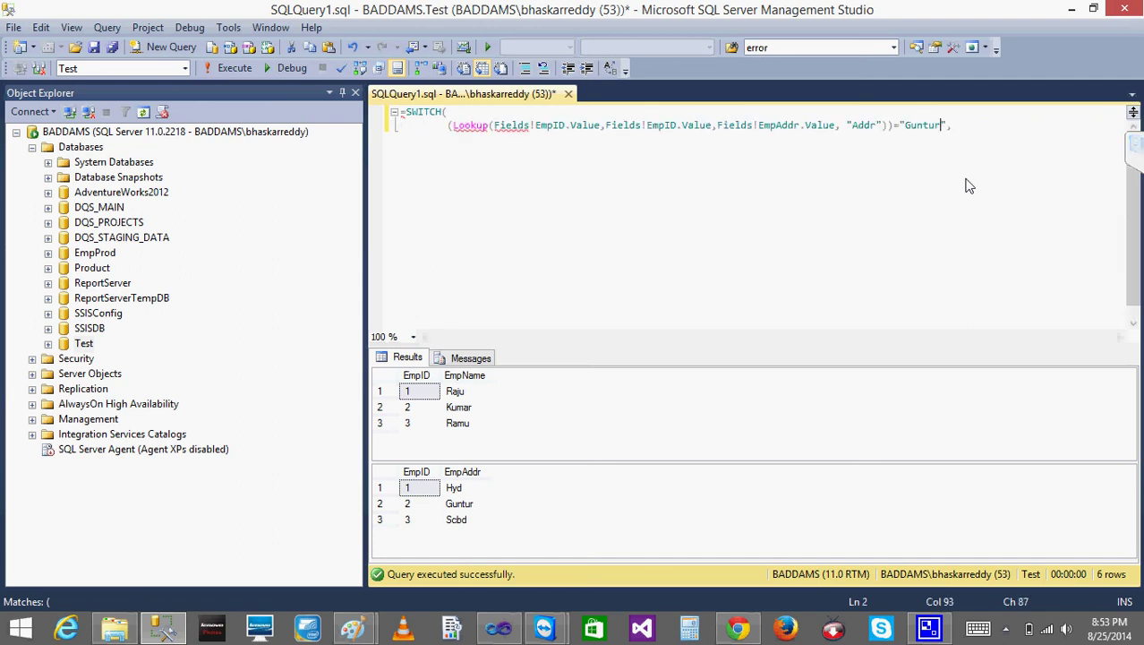
pyautogui.press('BackSpace')
pyautogui.press('BackSpace')
pyautogui.press('BackSpace')
pyautogui.press('BackSpace')
pyautogui.press('BackSpace')
pyautogui.press('BackSpace')
pyautogui.write('Hyd')
pyautogui.press('End')
pyautogui.write('"Red"')
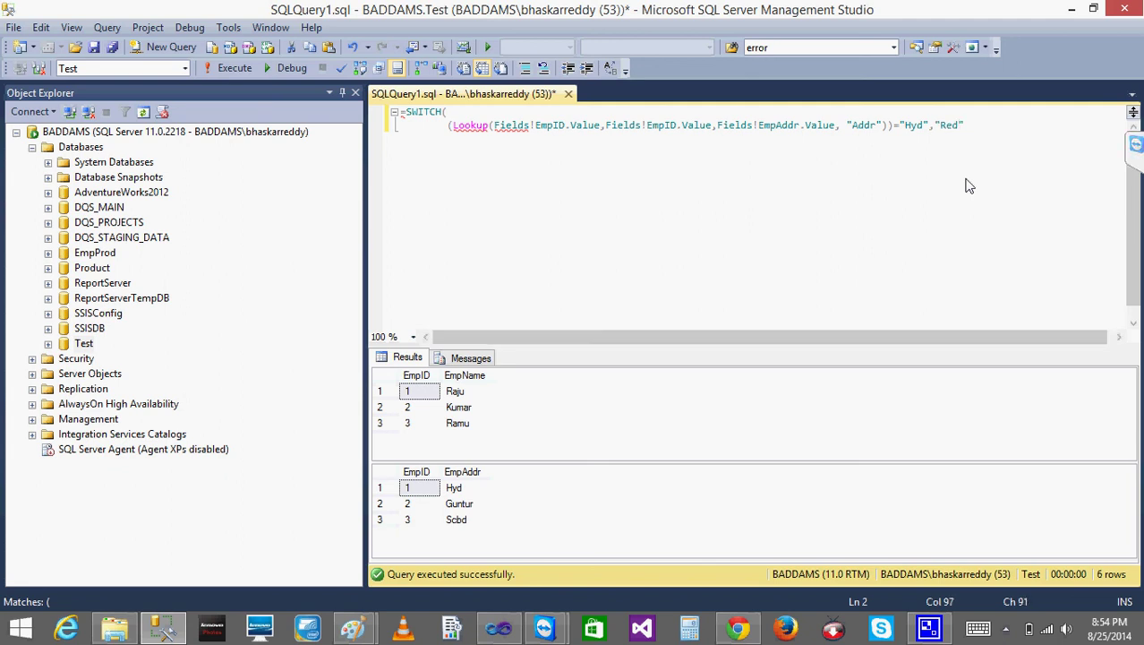
# Step: Add a second SWITCH pair on a new line: the Lookup condition compared with "Guntur", returning "Green"
pyautogui.press('Return')
pyautogui.write(',')
pyautogui.write('(Lookup(Fields!EmpID.Value,Fields!EmpID.Value,Fields!EmpAddr.Value, "Addr"))="Guntur"')
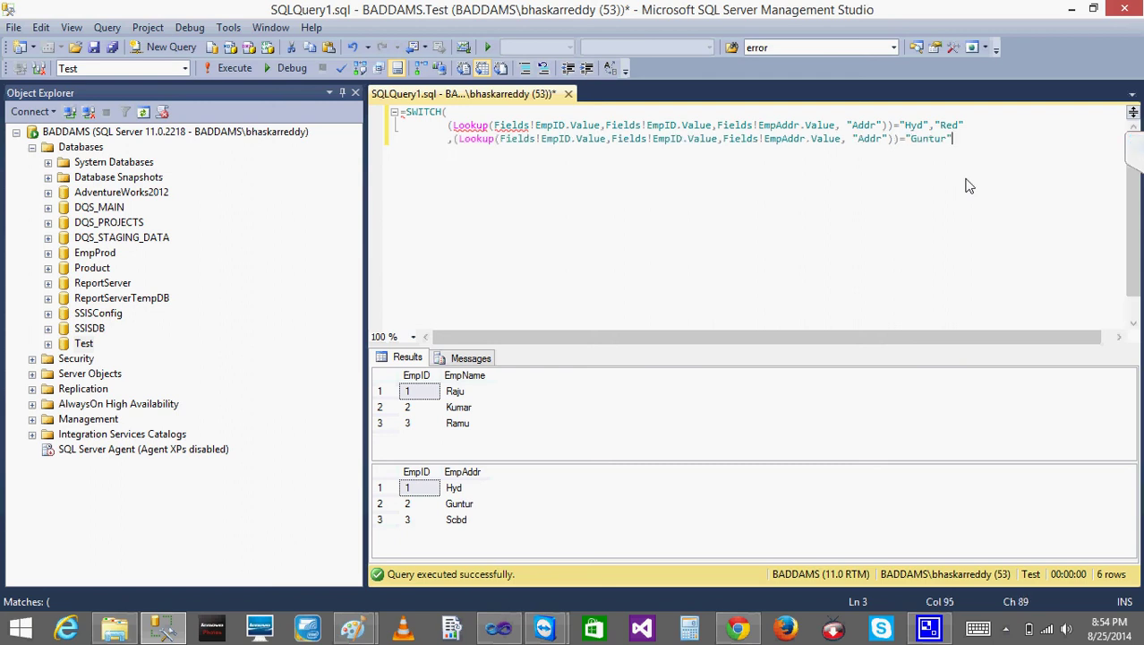
pyautogui.write(',"Green"')
# Step: Add the default pair True,"Gray" on its own line and close the SWITCH expression with a parenthesis
pyautogui.press('Return')
pyautogui.write(')')
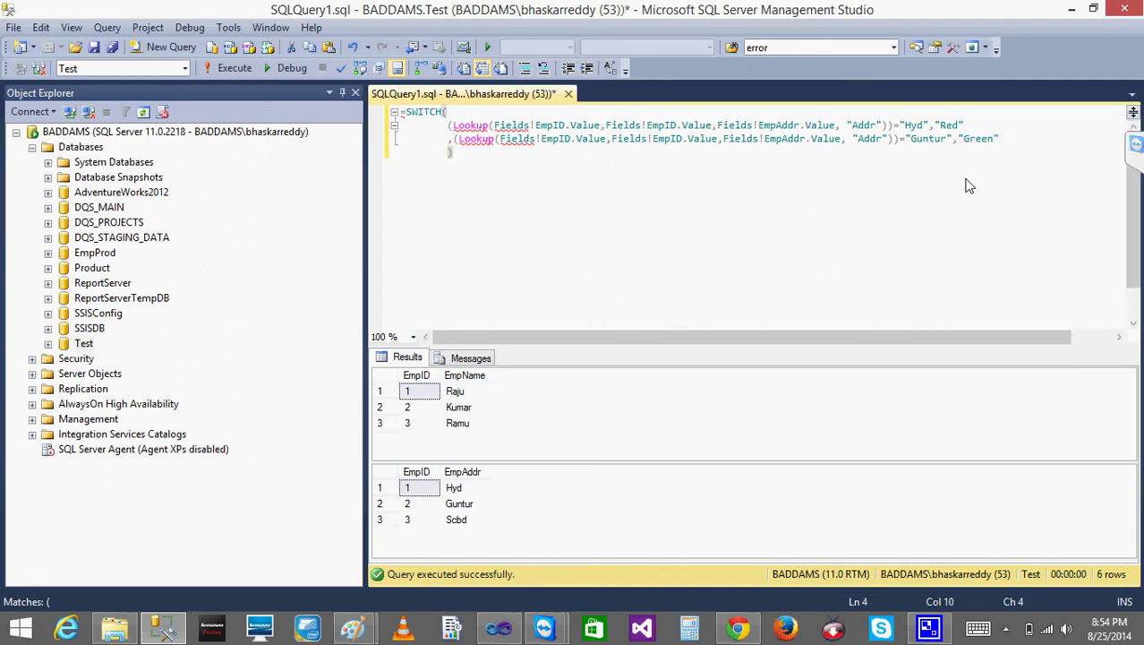
pyautogui.press('BackSpace')
pyautogui.write(',')
pyautogui.write('True,"Gray')
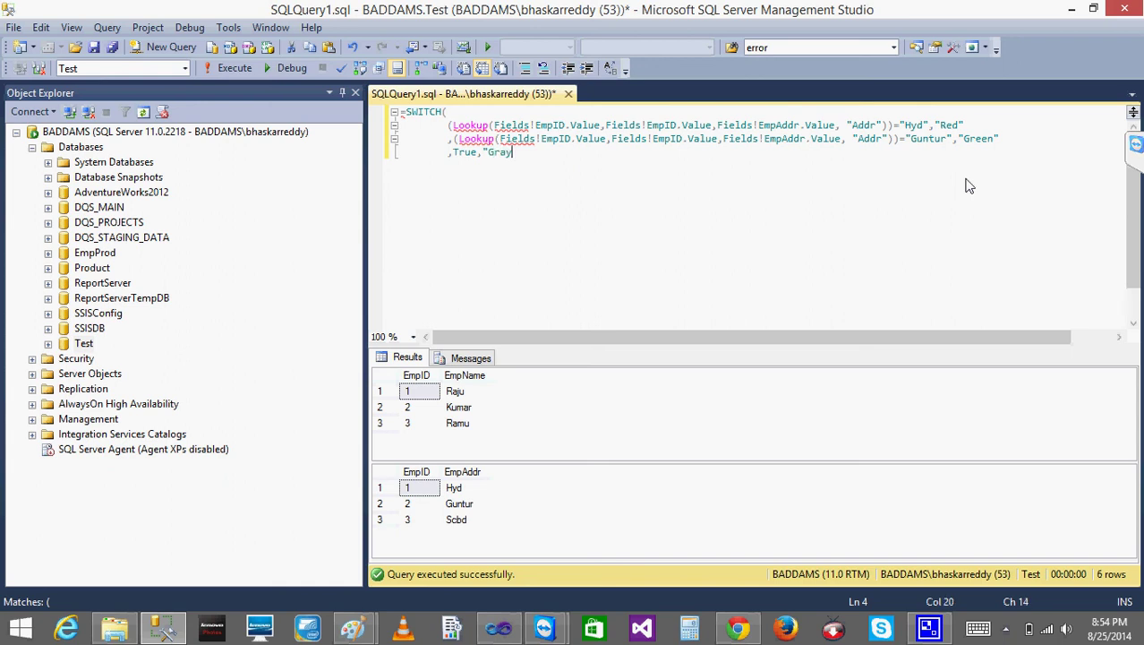
pyautogui.write('"')
pyautogui.press('Return')
pyautogui.write(')')
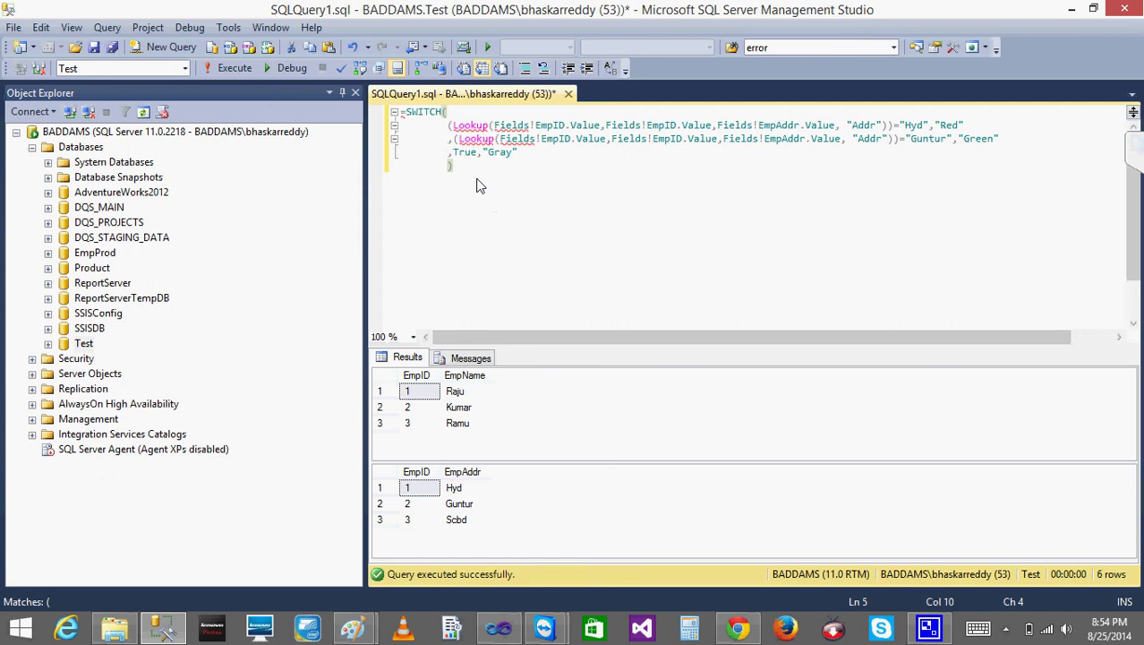
# Step: Copy the complete SWITCH expression, switch to Visual Studio, and open the fill settings of the EmpID text box
pyautogui.moveTo(473, 175); pyautogui.dragTo(374, 99)
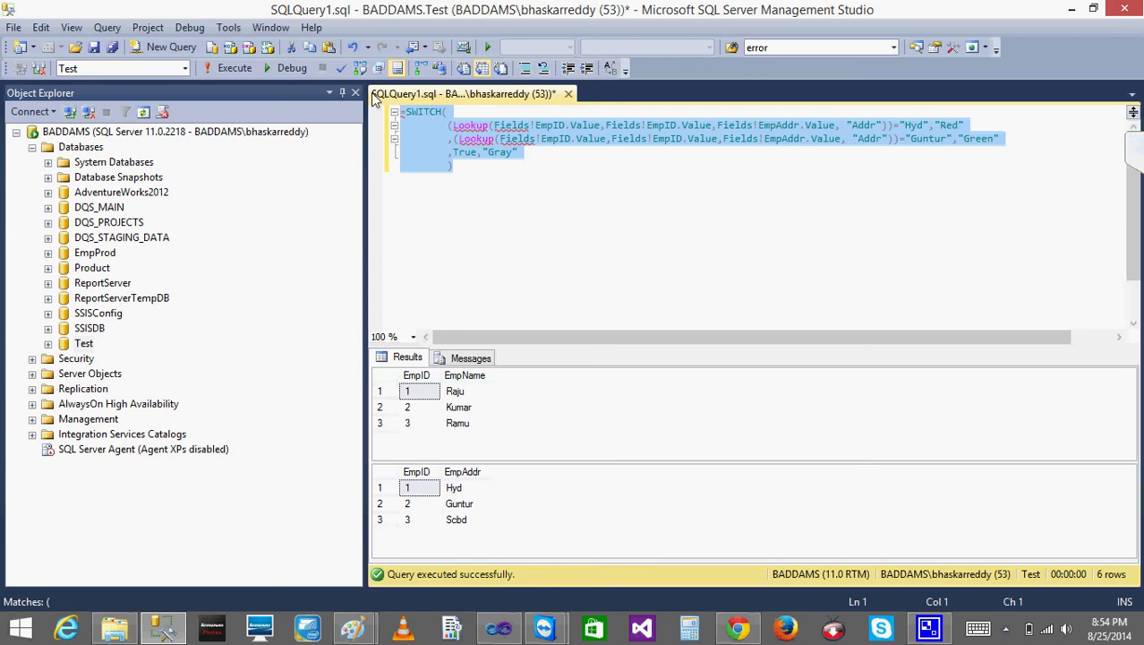
pyautogui.click(497, 628)
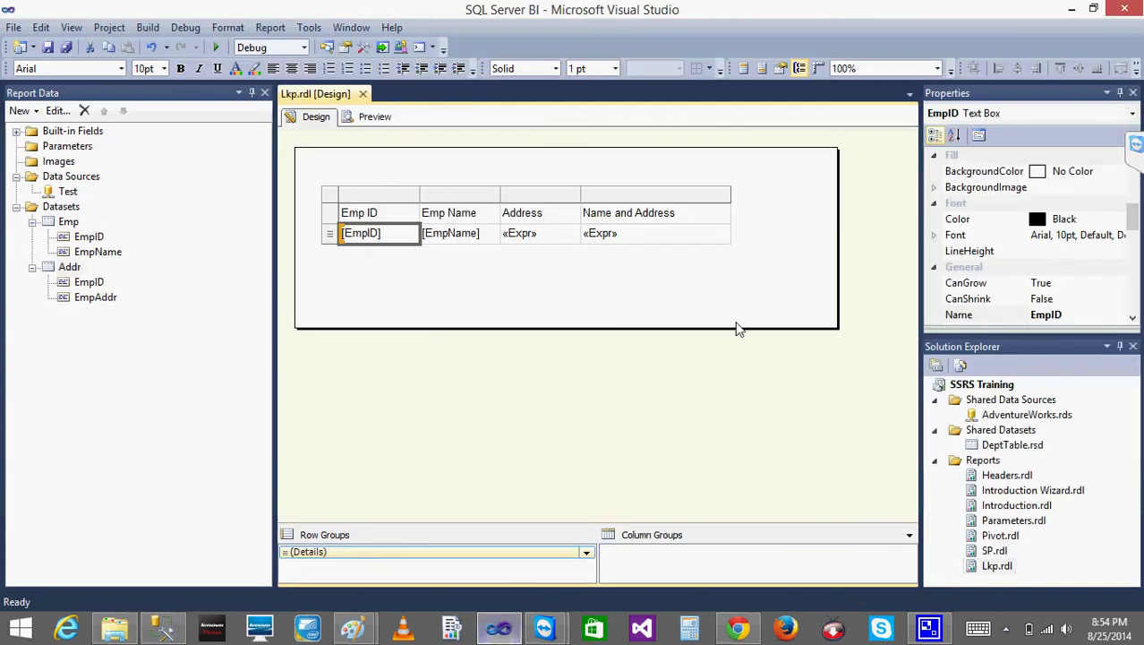
pyautogui.rightClick(394, 239)
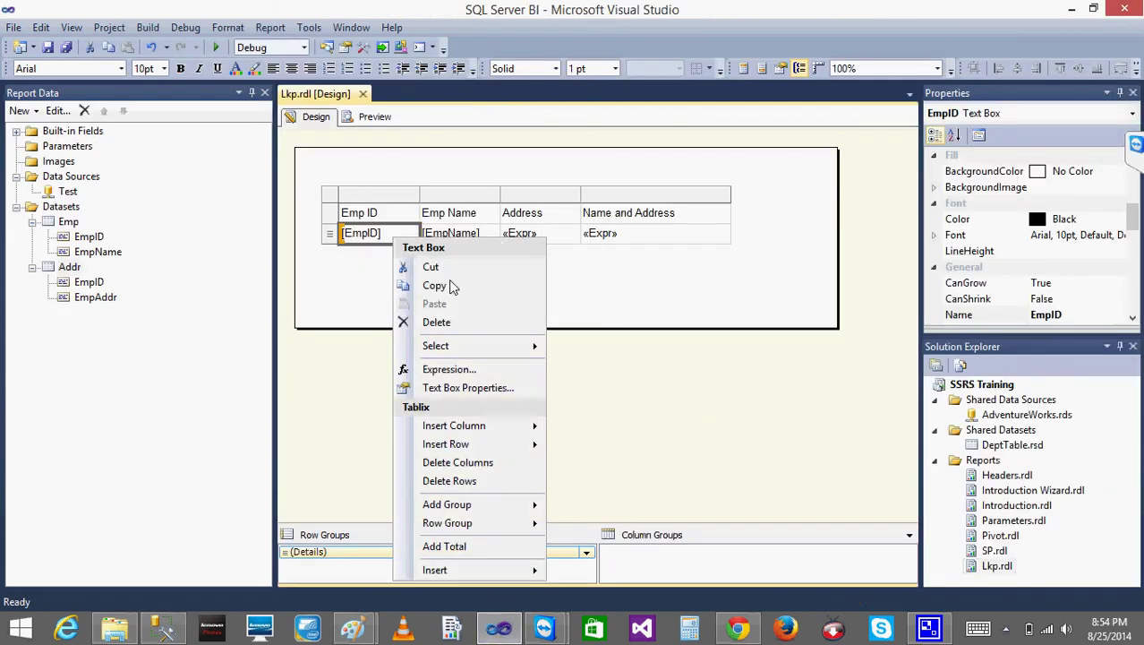
pyautogui.click(483, 387)
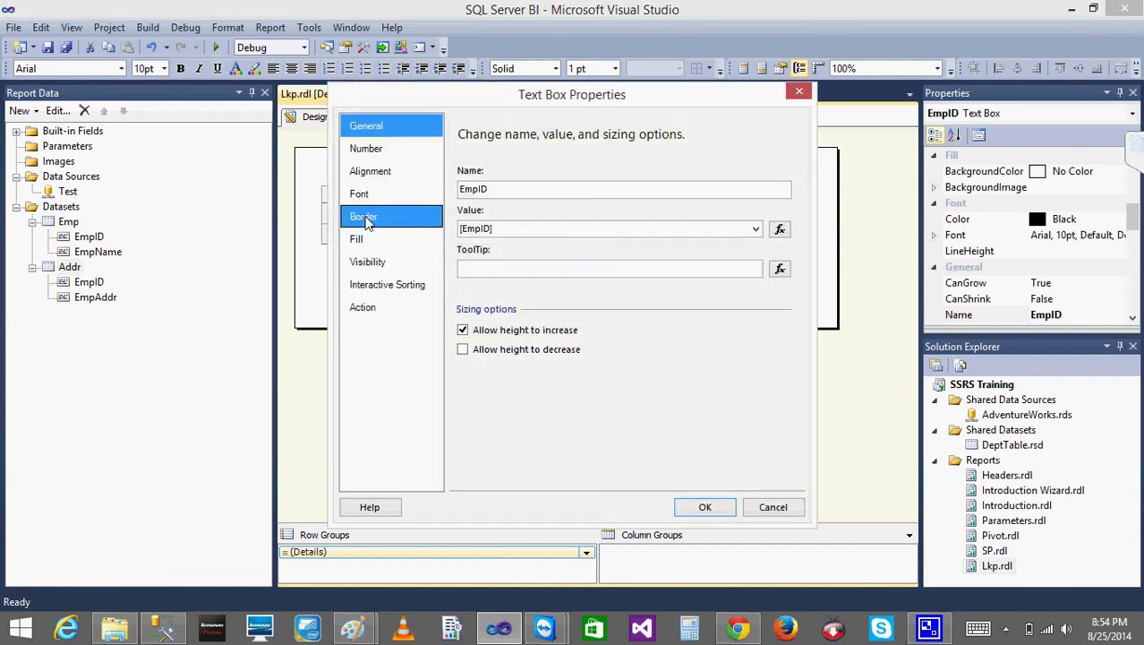
pyautogui.click(358, 240)
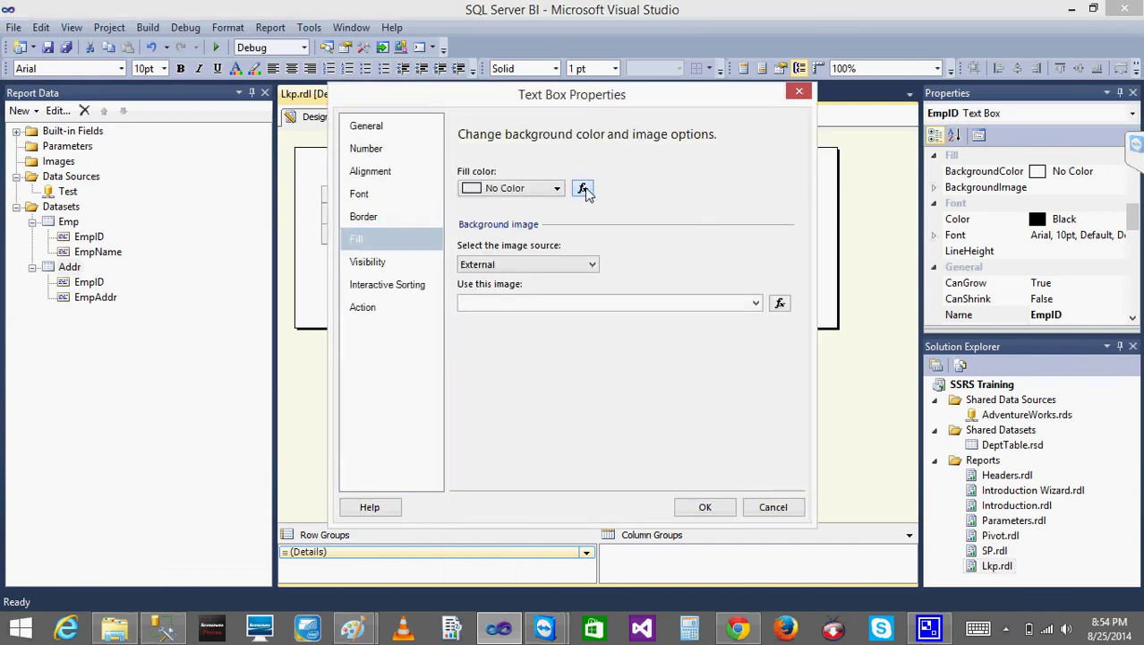
# Step: Set the EmpID fill color expression to the copied SWITCH expression and apply the text box properties
pyautogui.click(583, 190)
pyautogui.press('BackSpace')
pyautogui.press('BackSpace')
pyautogui.press('BackSpace')
pyautogui.press('BackSpace')
pyautogui.press('BackSpace')
pyautogui.press('BackSpace')
pyautogui.press('BackSpace')
pyautogui.hotkey('ctrl', 'v')
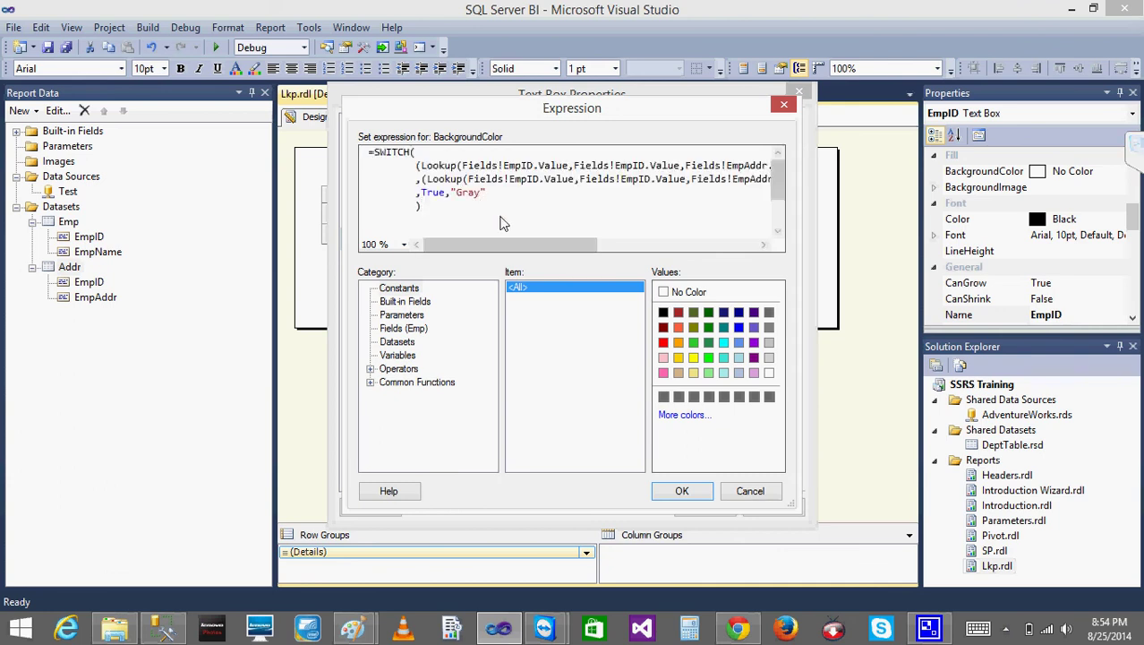
pyautogui.doubleClick(693, 374)
pyautogui.press('BackSpace')
pyautogui.press('BackSpace')
pyautogui.press('BackSpace')
pyautogui.press('BackSpace')
pyautogui.press('BackSpace')
pyautogui.press('BackSpace')
pyautogui.press('BackSpace')
pyautogui.click(682, 491)
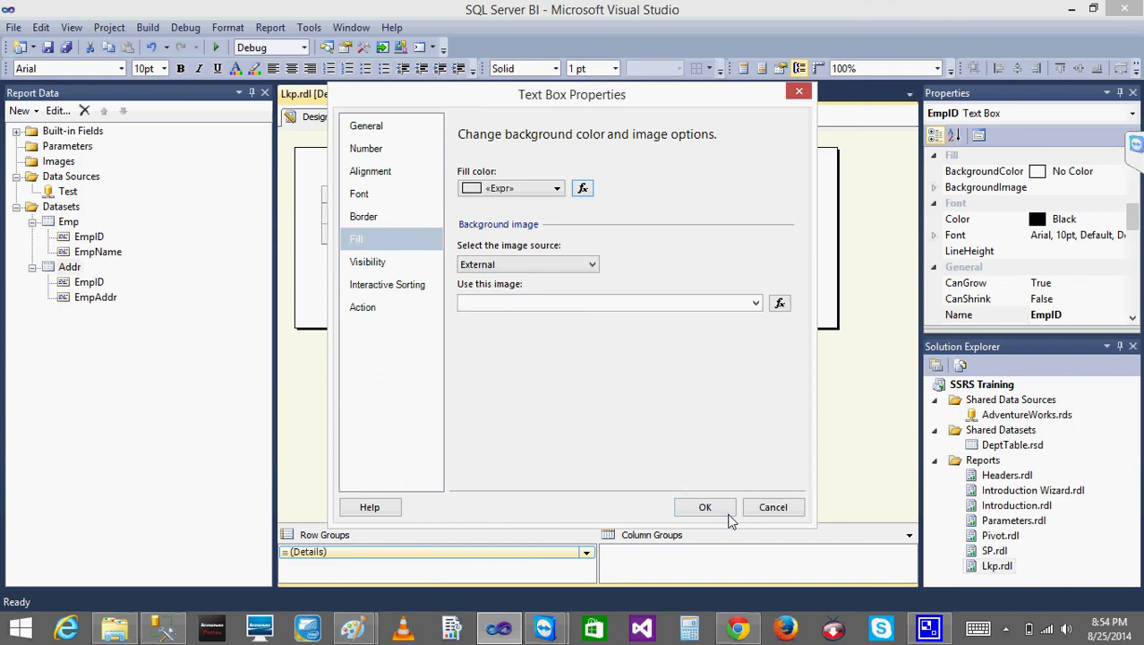
pyautogui.click(706, 507)
# Step: Preview the report to check the Emp ID column's colors, and return to the design view
pyautogui.click(373, 120)
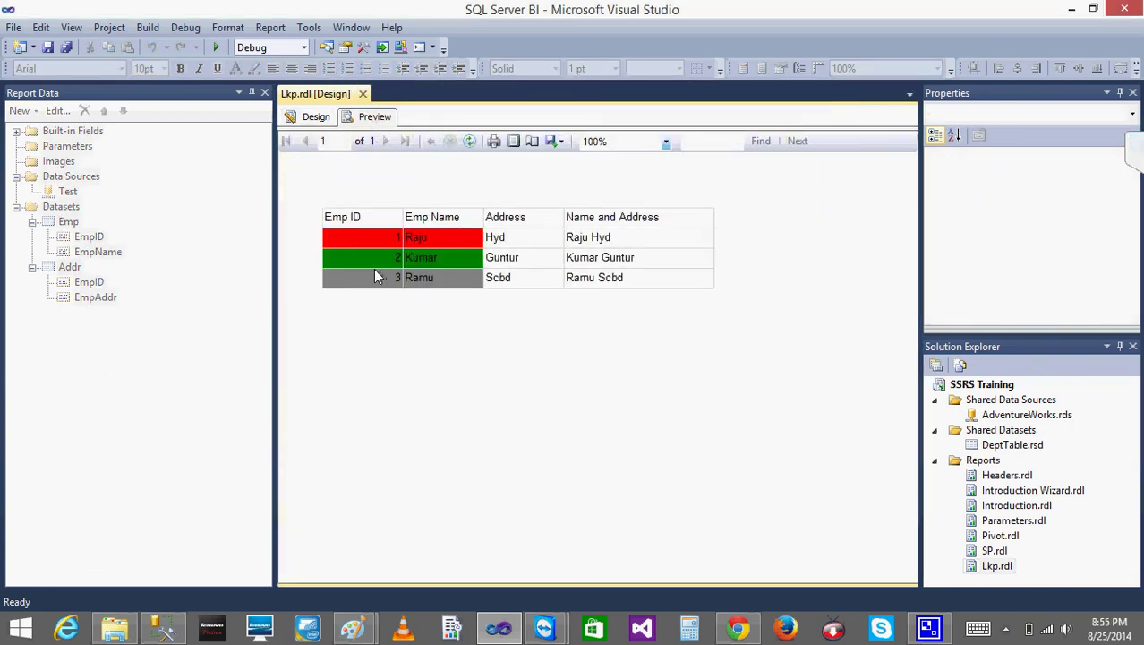
pyautogui.click(315, 116)
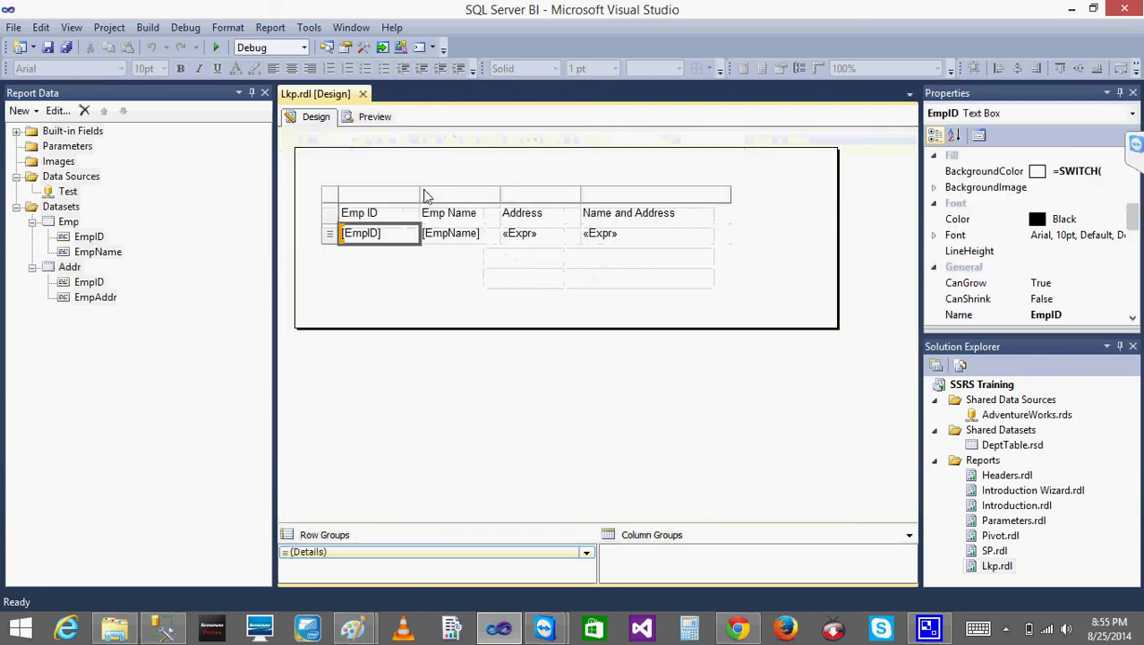
pyautogui.click(458, 284)
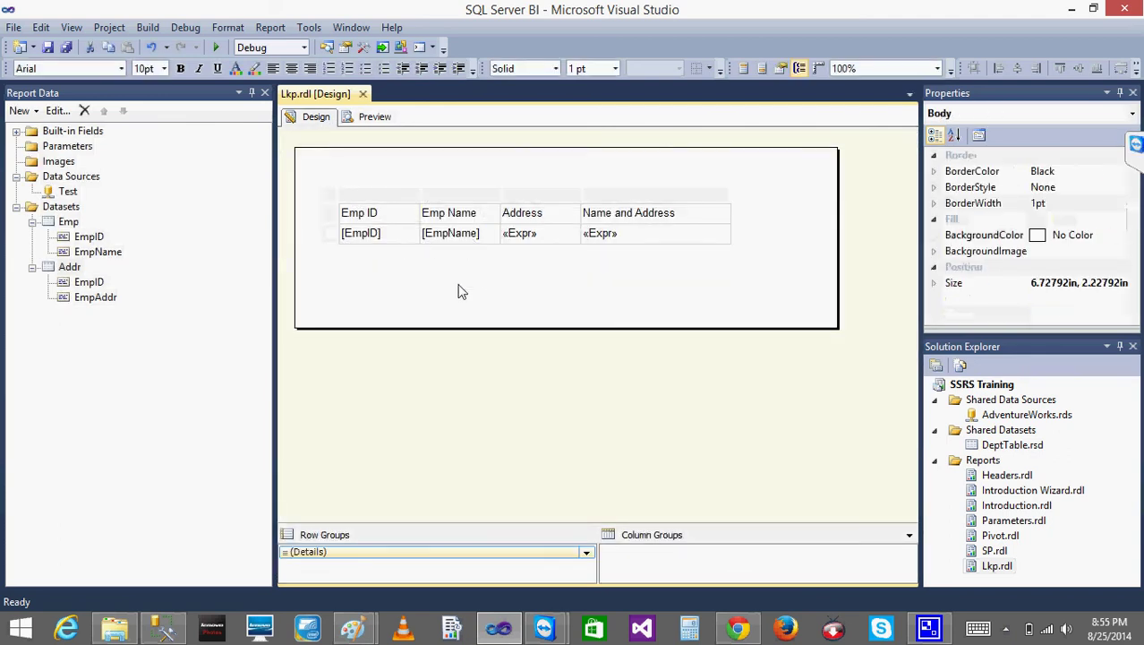
# Step: Select the table's entire detail row and set its BackgroundColor to the copied SWITCH expression
pyautogui.click(367, 246)
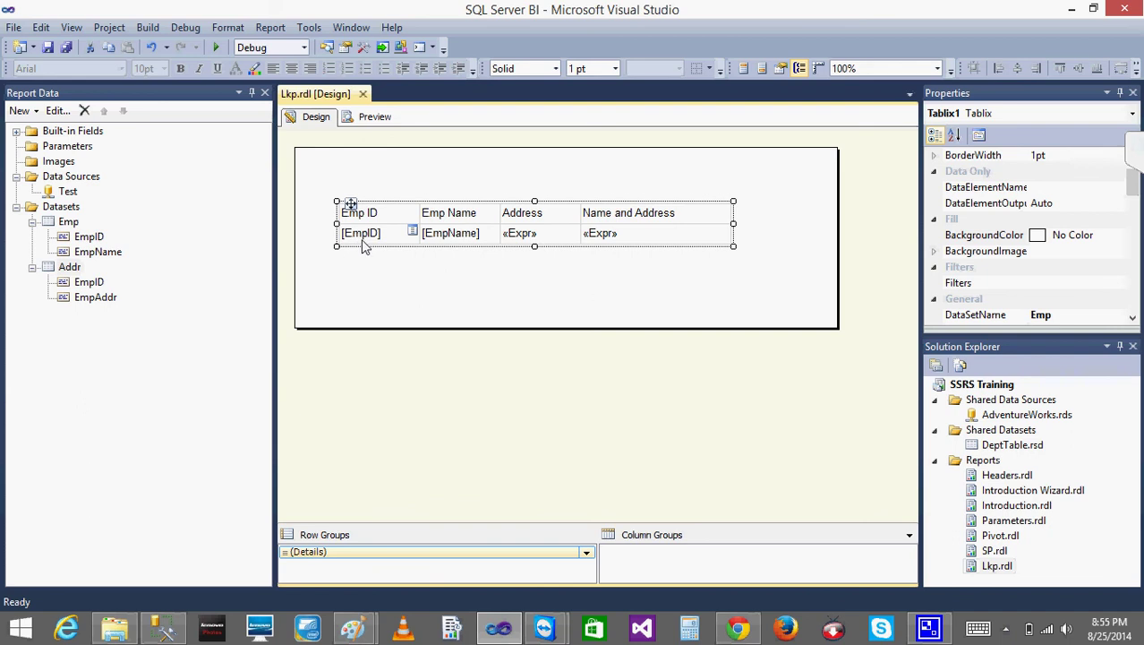
pyautogui.doubleClick(367, 234)
pyautogui.click(340, 241)
pyautogui.click(339, 238)
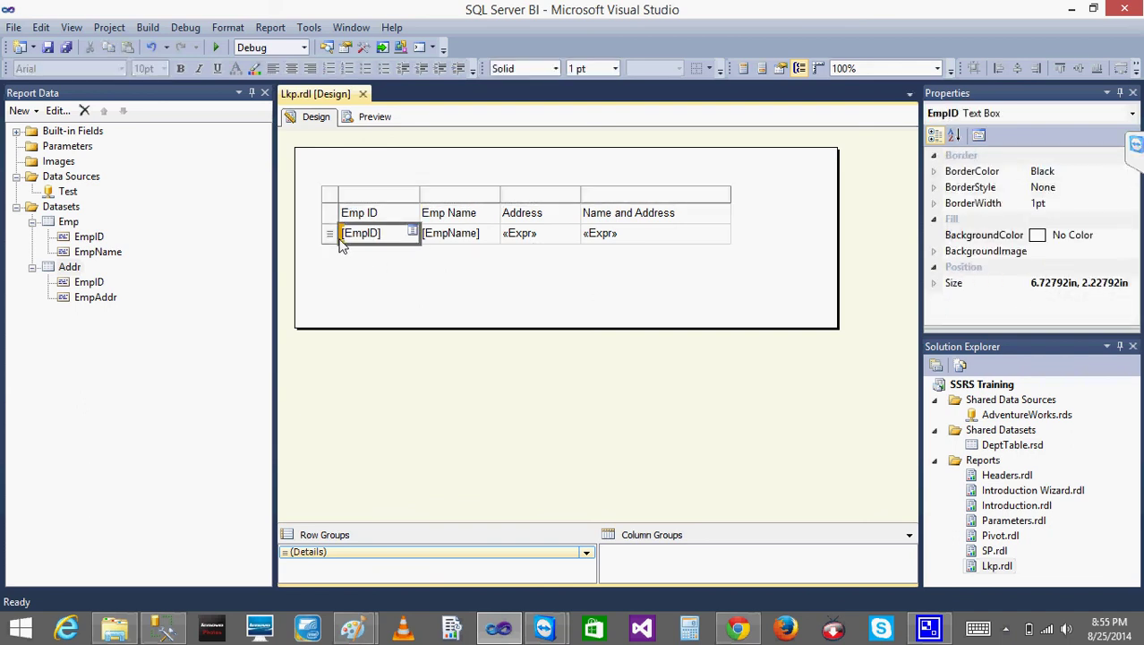
pyautogui.click(328, 236)
pyautogui.rightClick(328, 240)
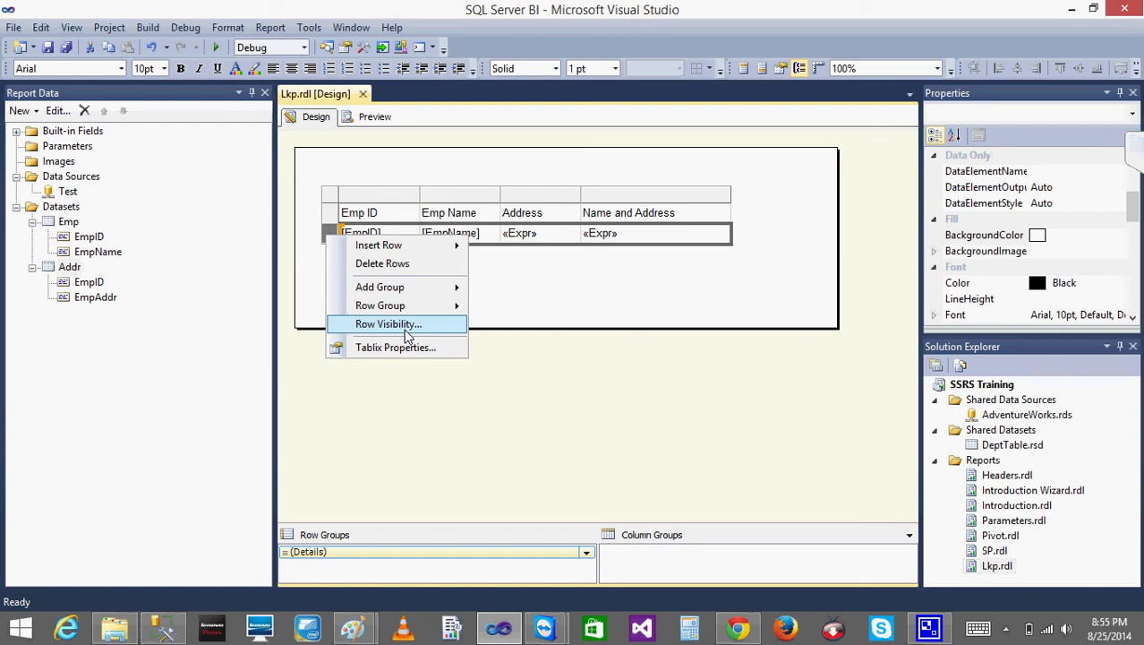
pyautogui.click(329, 232)
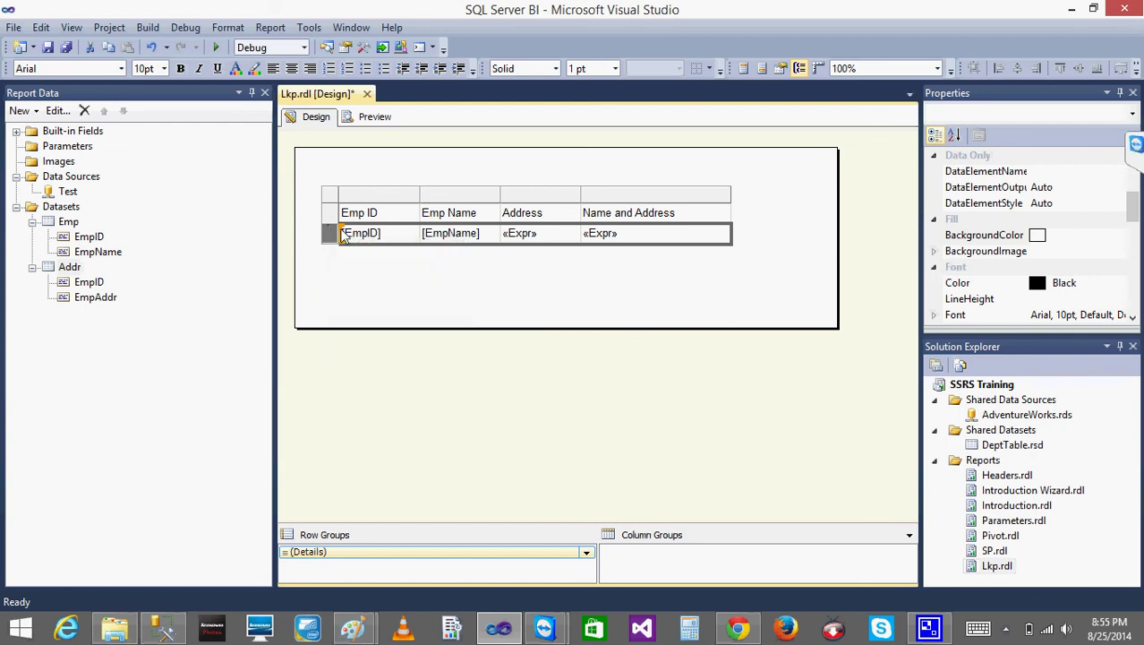
pyautogui.moveTo(1133, 214); pyautogui.dragTo(1132, 227)
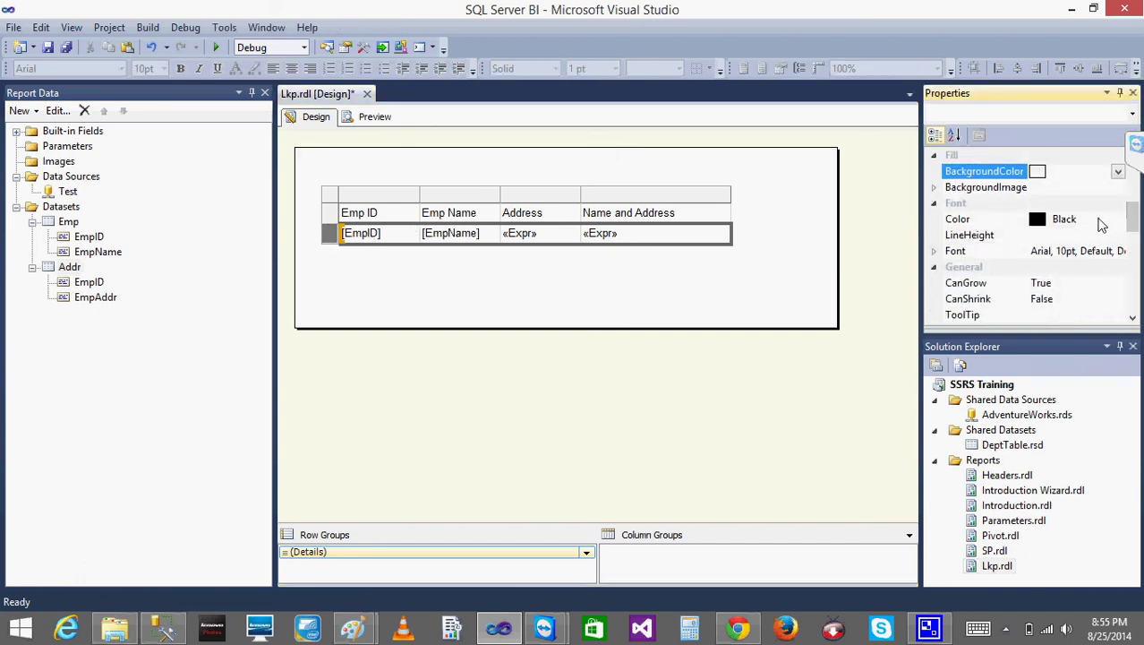
pyautogui.click(1096, 220)
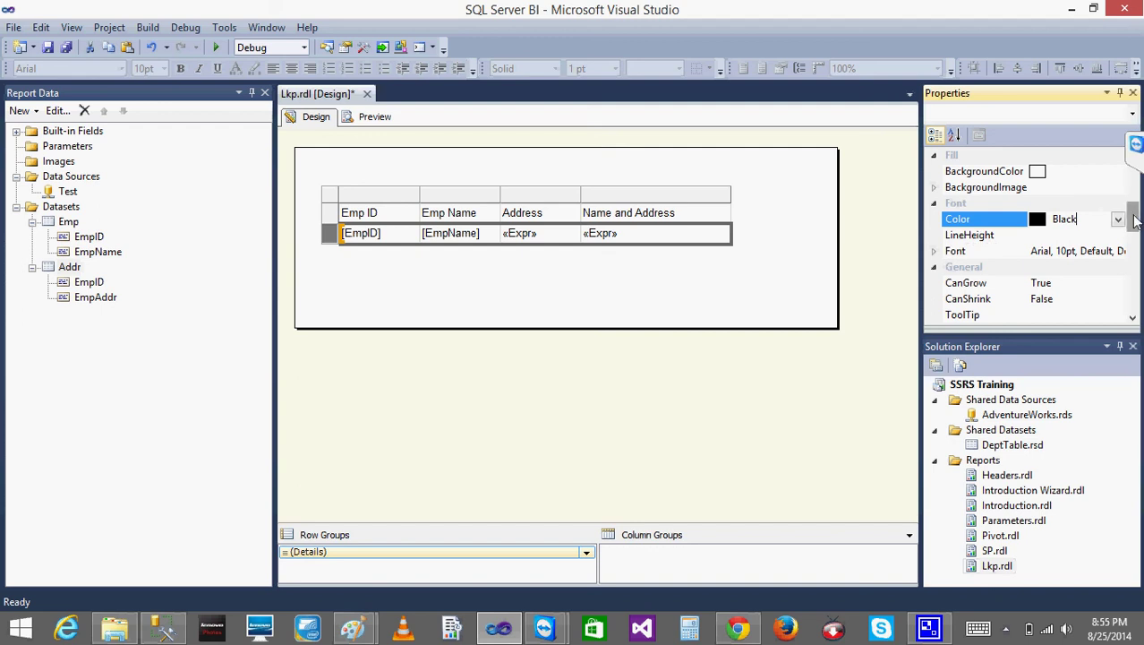
pyautogui.scroll(2, 1134, 222)
pyautogui.click(1085, 252)
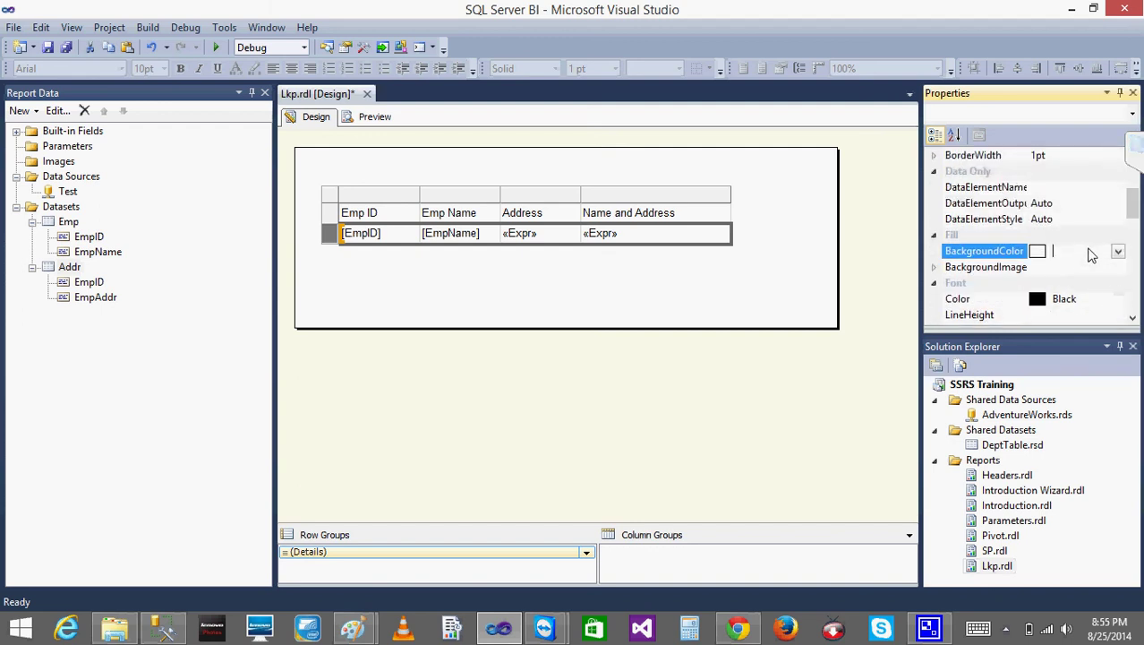
pyautogui.click(1118, 252)
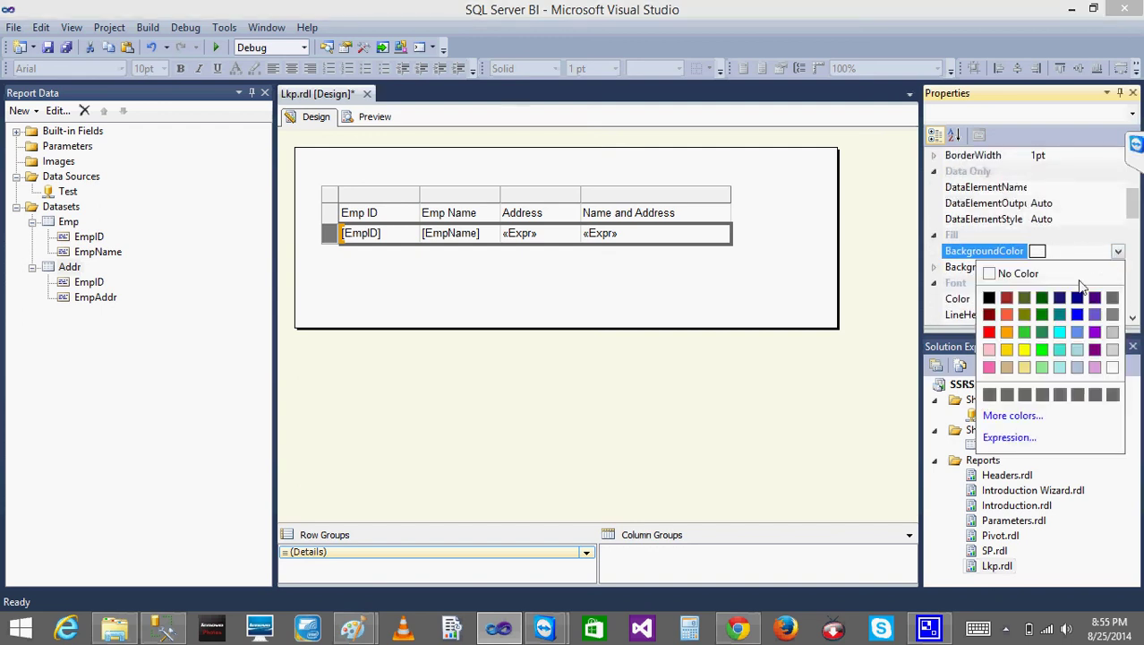
pyautogui.click(1011, 438)
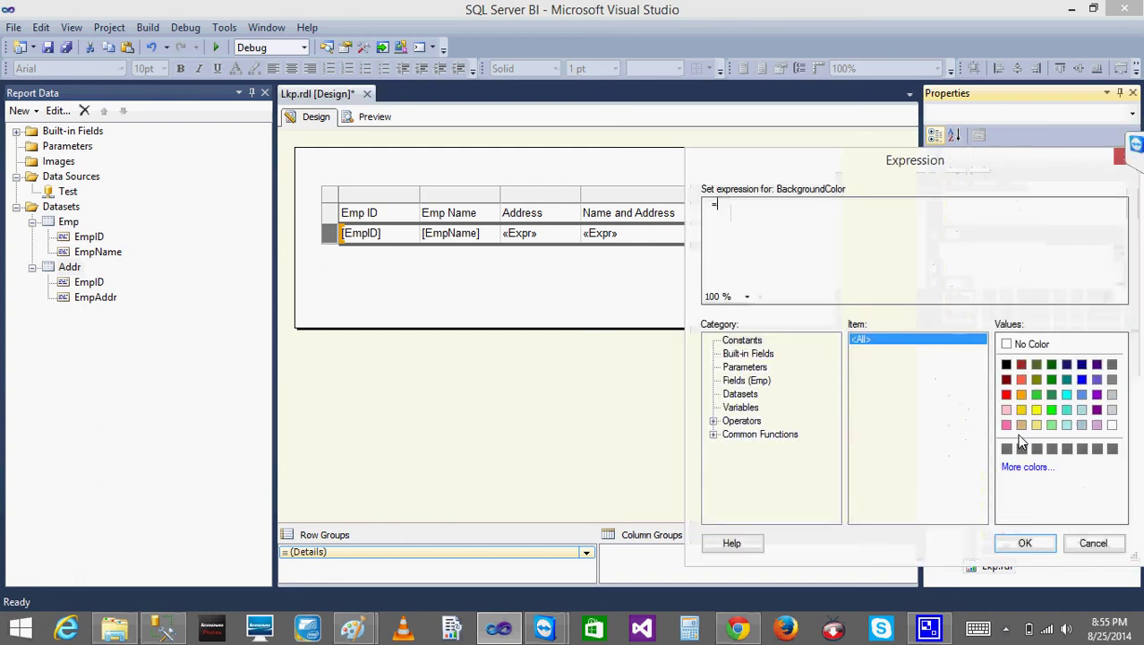
pyautogui.hotkey('ctrl', 'v')
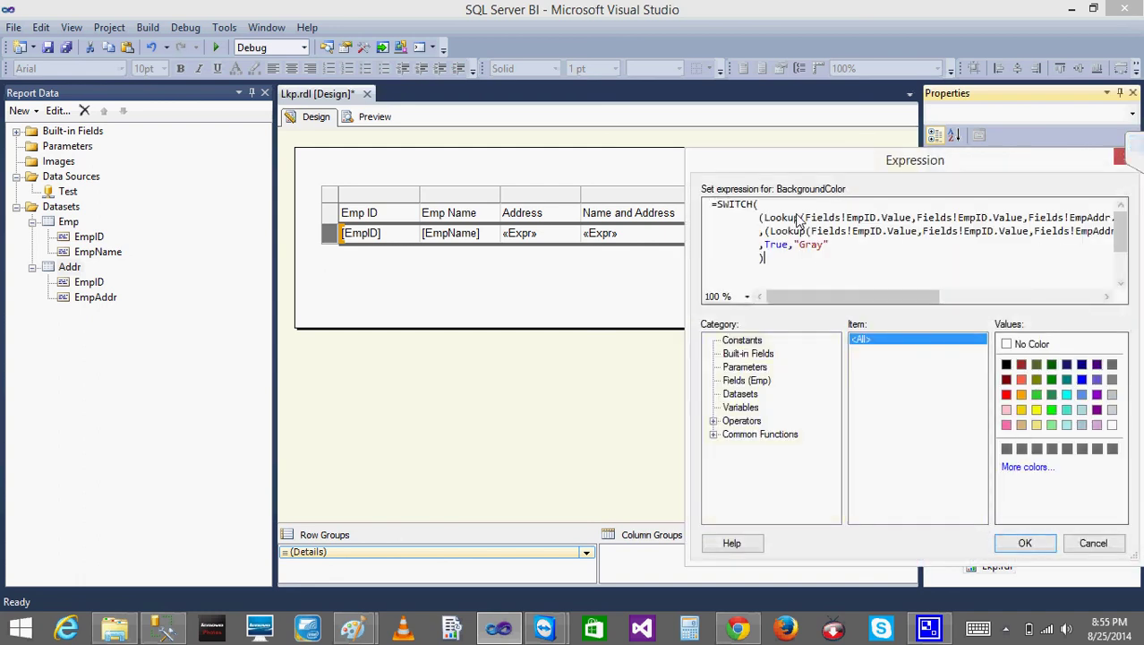
pyautogui.click(1022, 544)
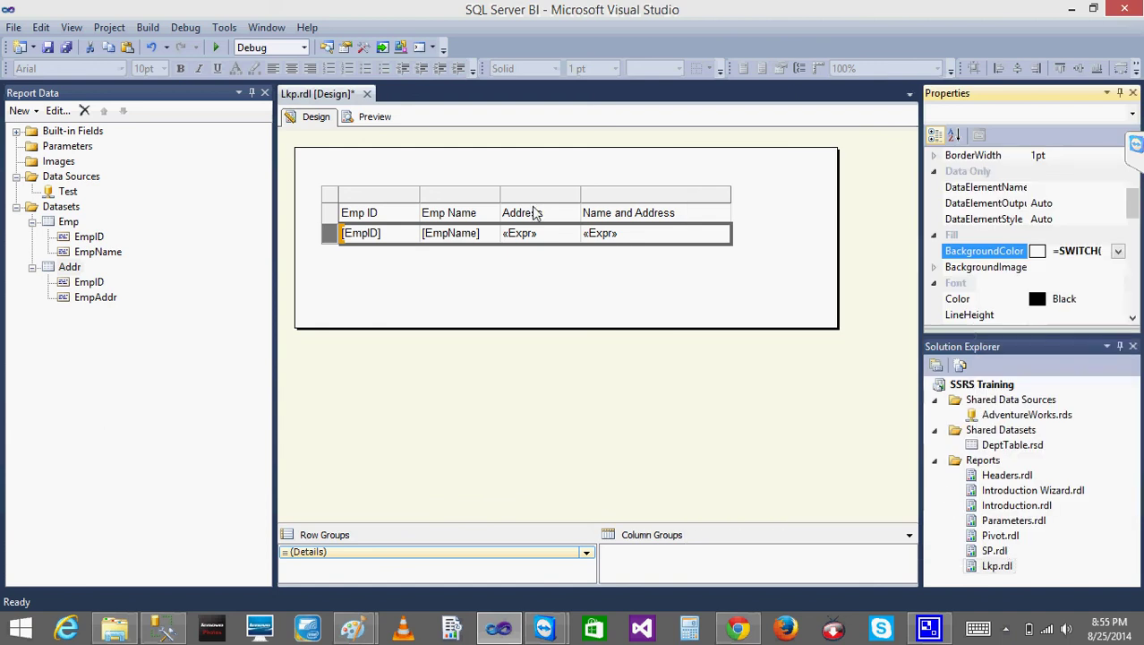
# Step: Preview the report to check the coloring across whole rows, and go back to the design view
pyautogui.click(371, 117)
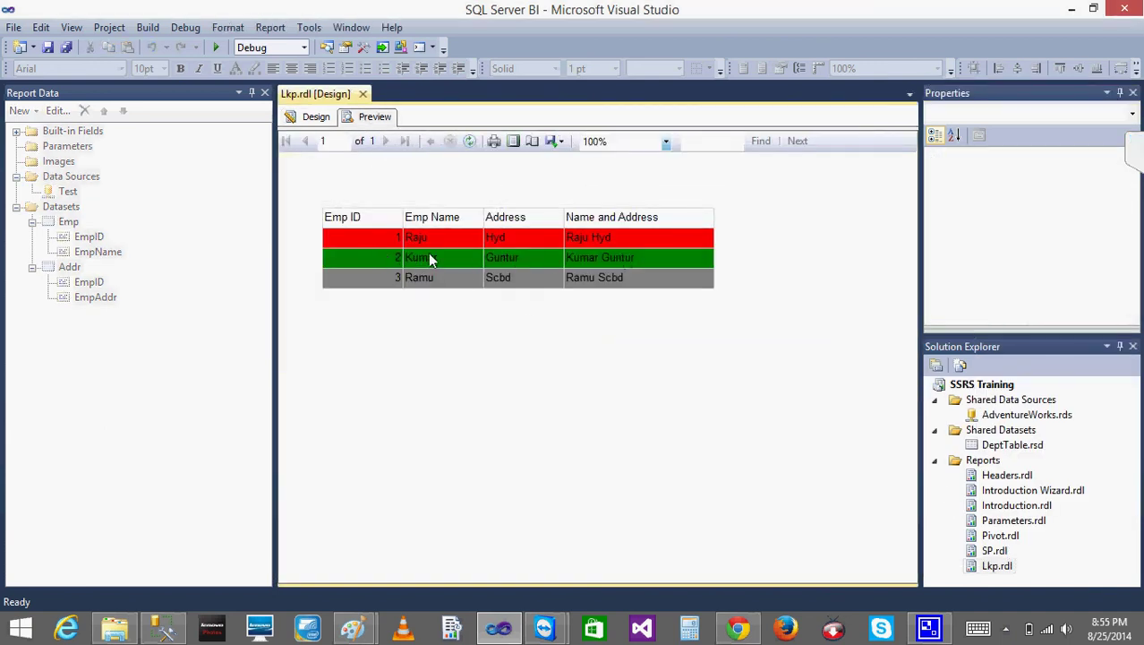
pyautogui.click(314, 118)
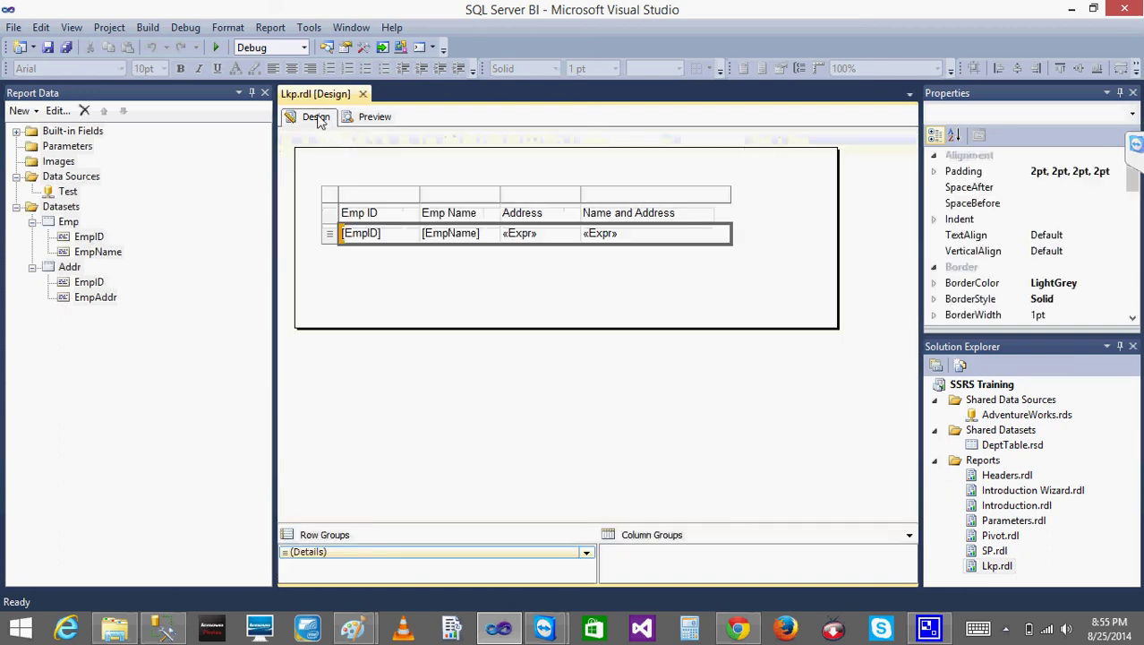
pyautogui.click(405, 242)
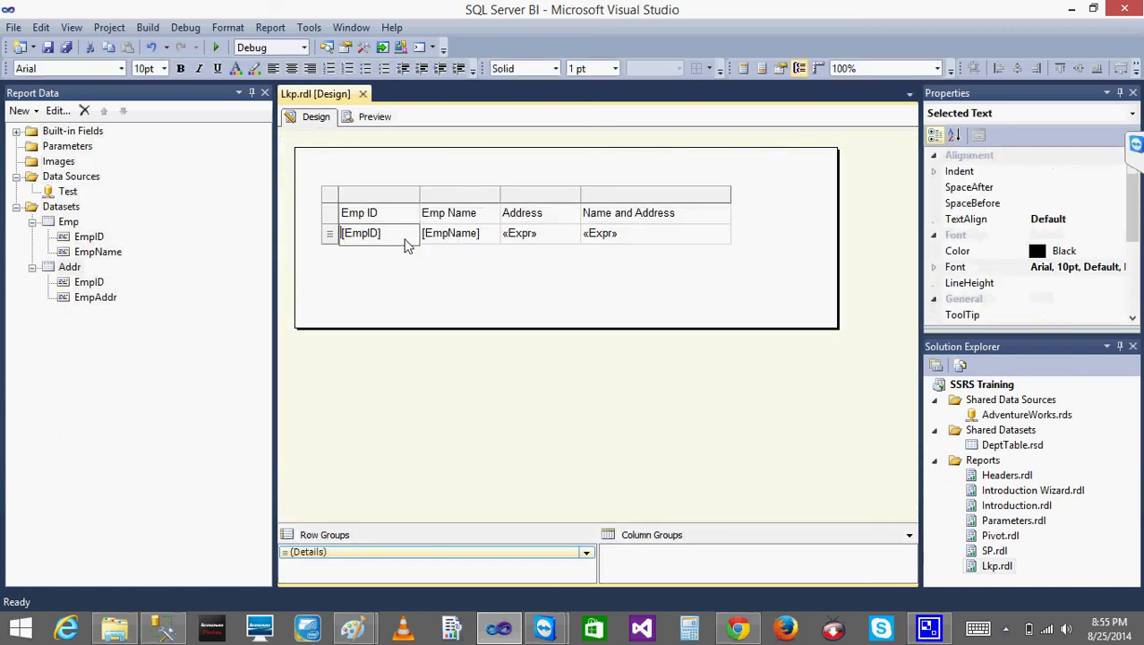
pyautogui.click(453, 267)
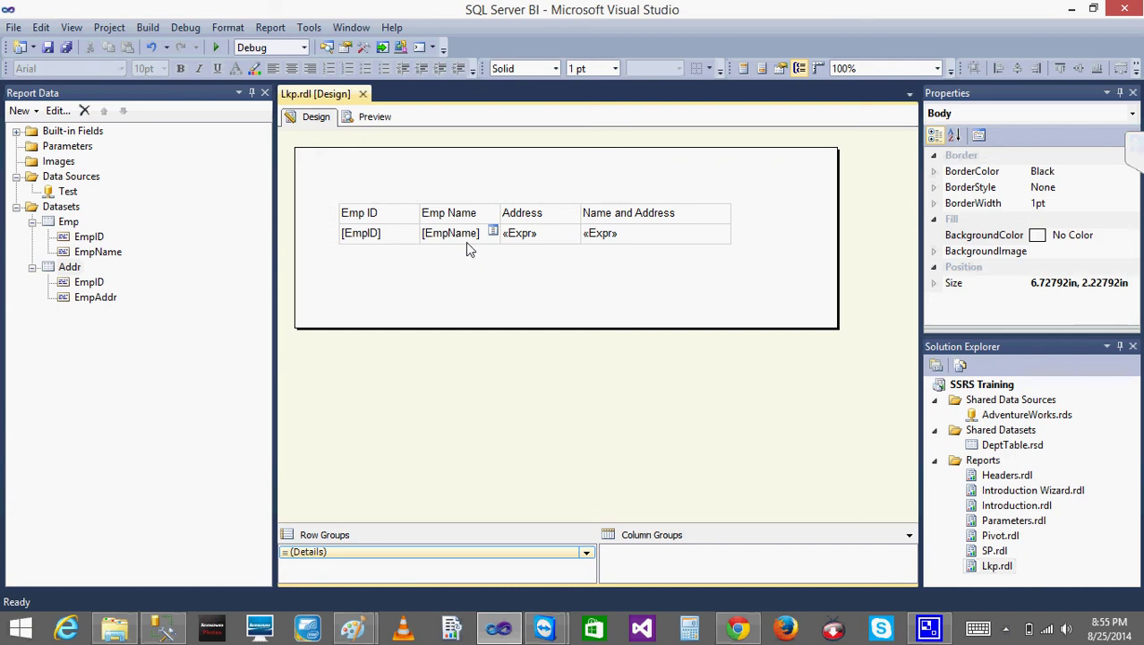
# Step: Inspect the fill color setting of the EmpName text box and close its properties without changes
pyautogui.click(466, 241)
pyautogui.rightClick(465, 242)
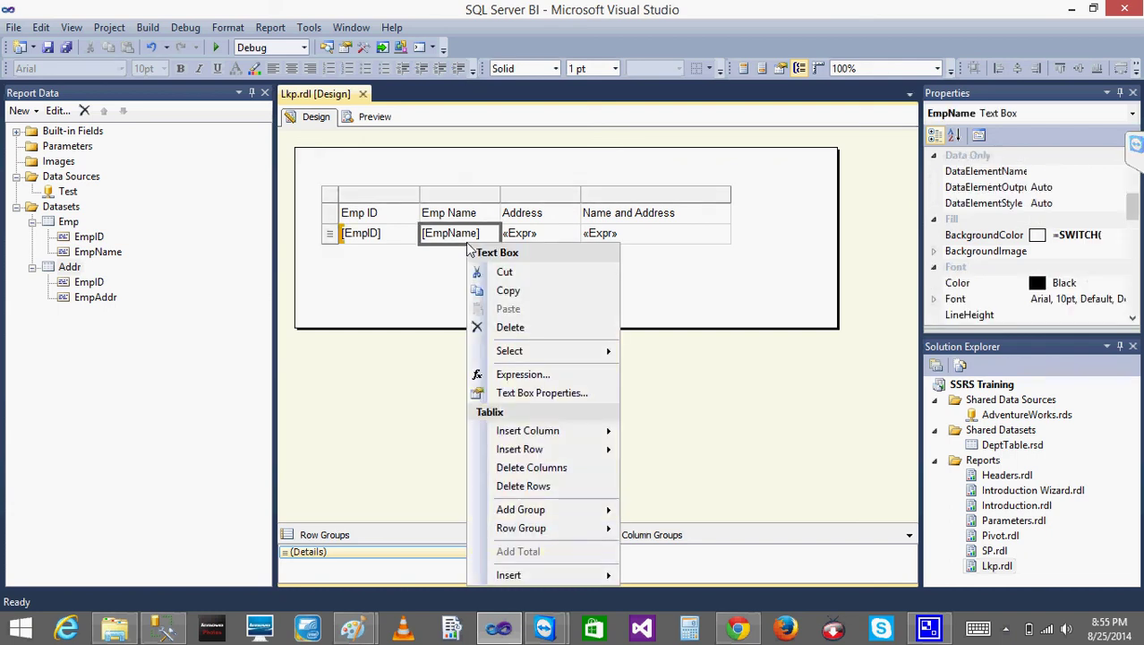
pyautogui.click(546, 394)
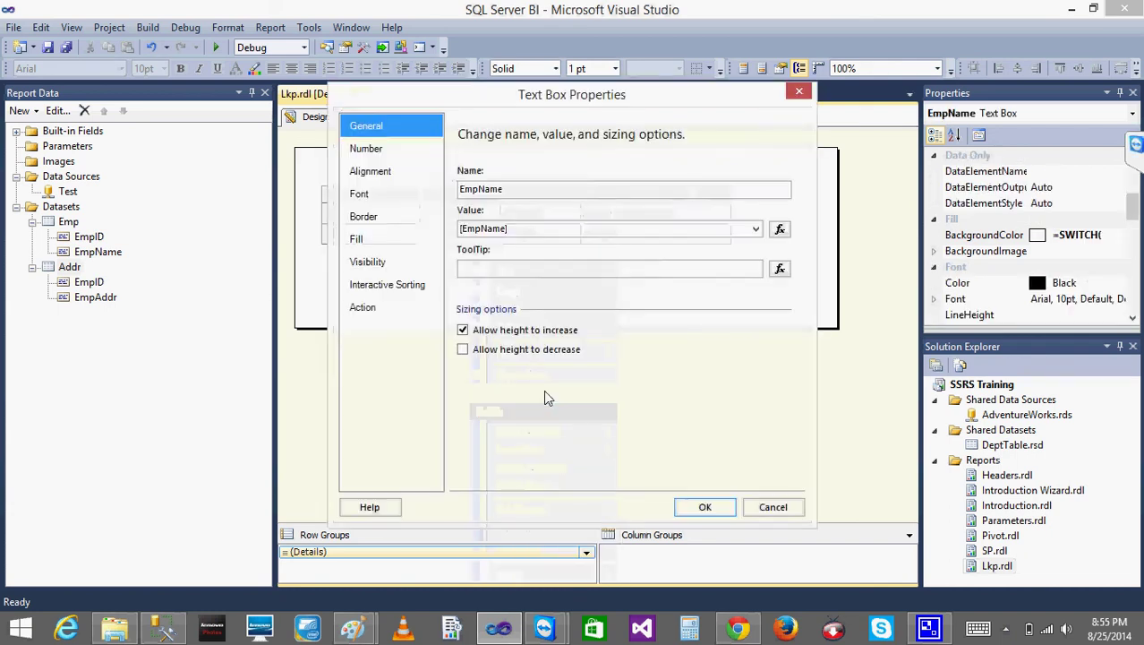
pyautogui.click(365, 240)
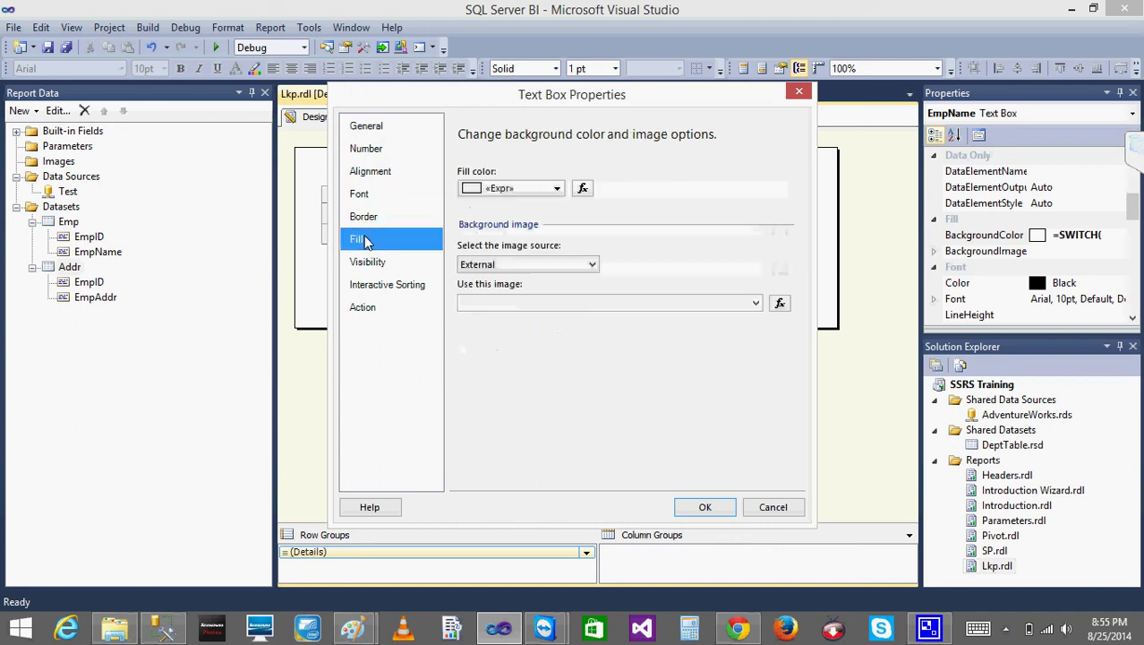
pyautogui.click(775, 507)
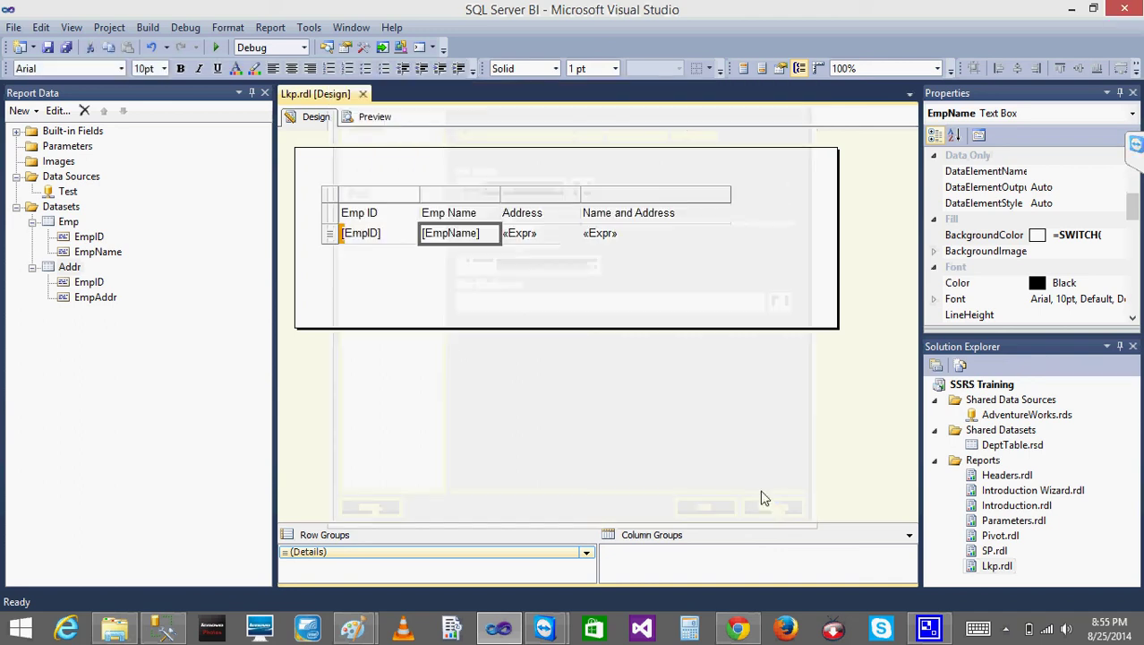
# Step: Select the table's detail row, look through its Tablix Properties, and close them without changes
pyautogui.click(518, 317)
pyautogui.click(366, 245)
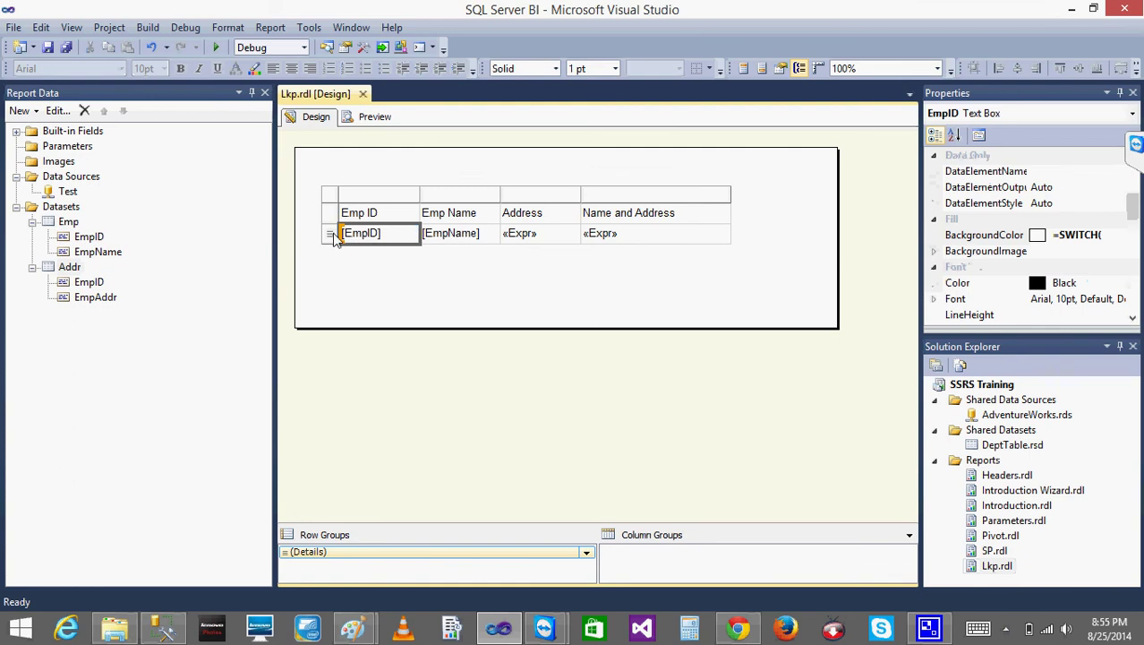
pyautogui.click(328, 232)
pyautogui.rightClick(327, 233)
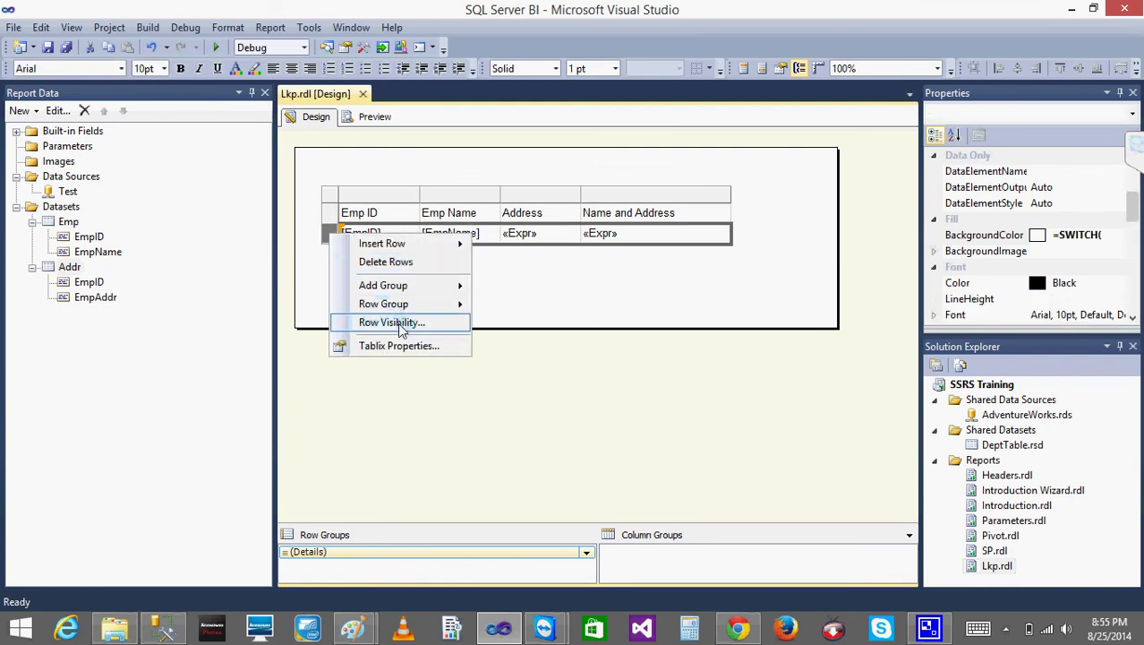
pyautogui.click(399, 346)
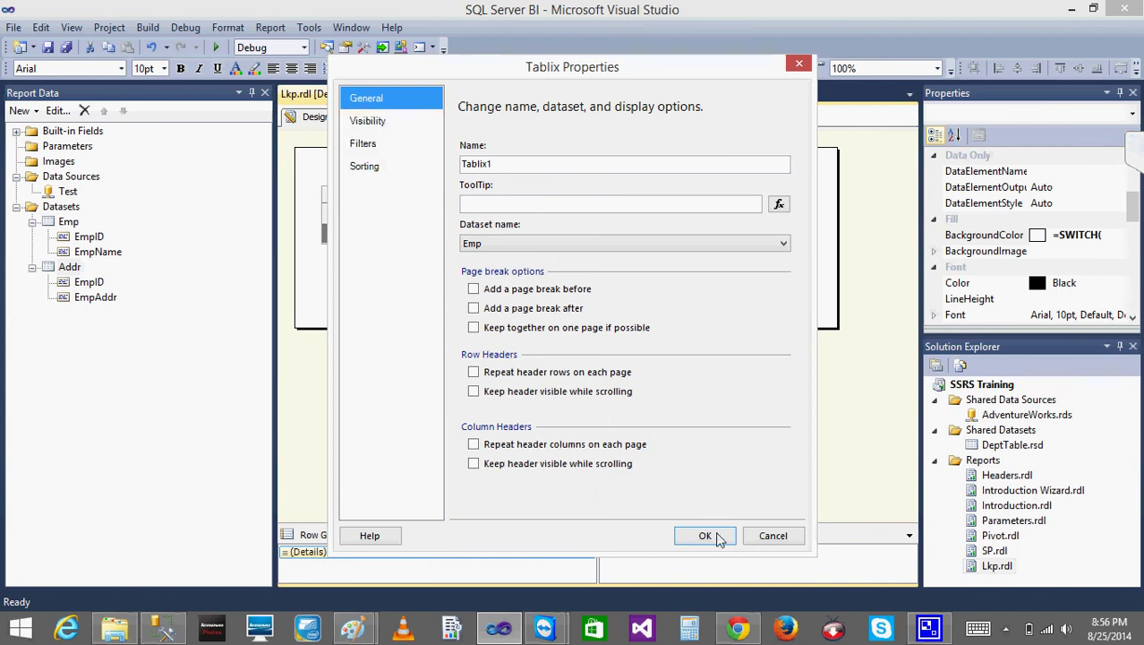
pyautogui.click(773, 536)
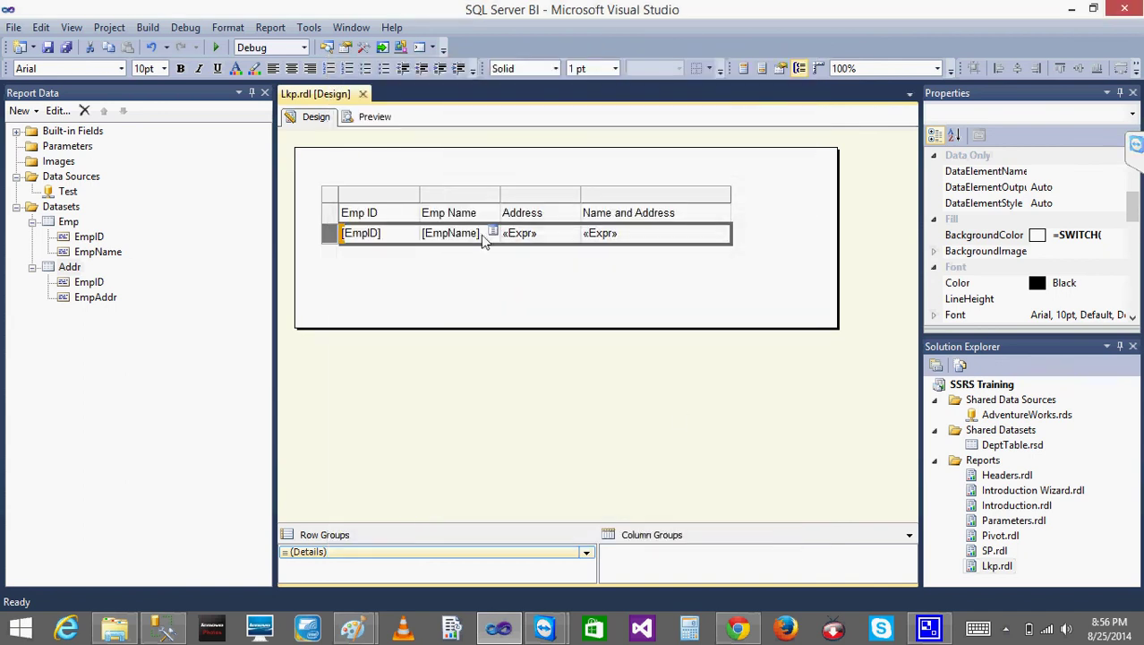
# Step: Show the Properties window, review the detail row's BackgroundColor expression, and close it without changes
pyautogui.click(72, 28)
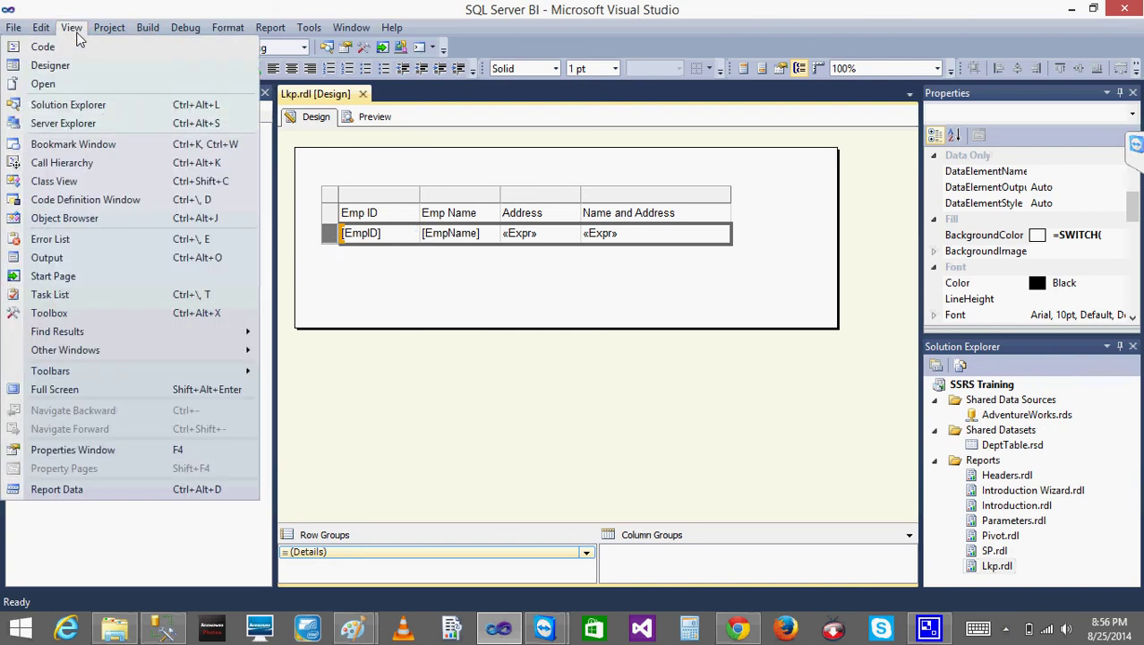
pyautogui.click(131, 458)
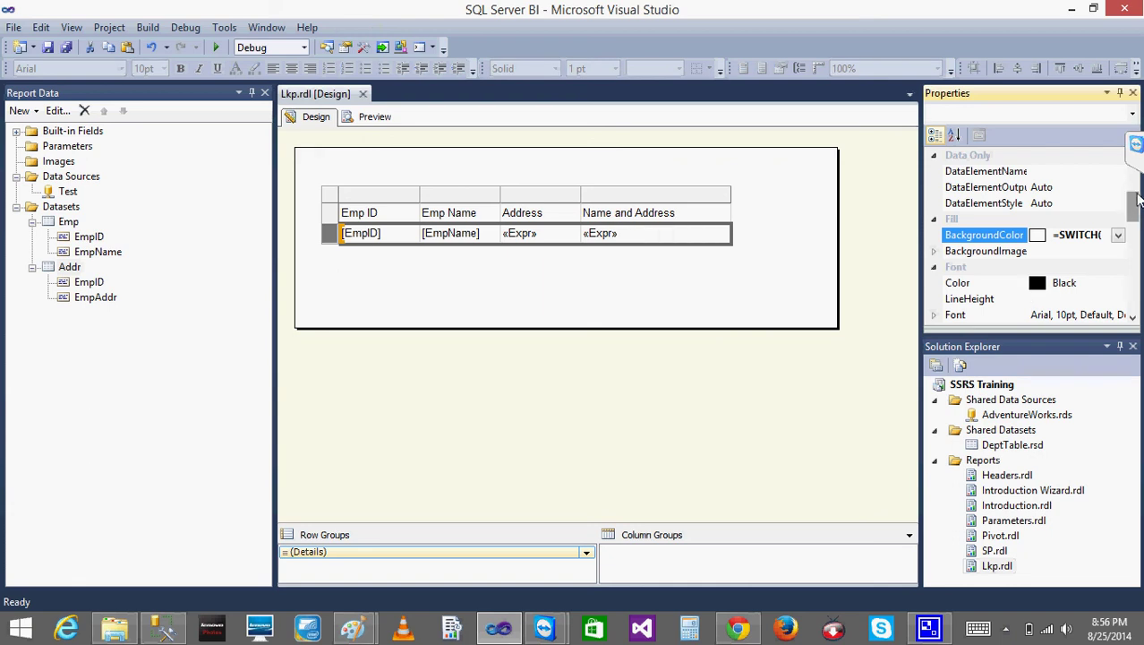
pyautogui.moveTo(1135, 211)
pyautogui.mouseDown()
pyautogui.moveTo(1135, 200)
pyautogui.moveTo(1135, 215)
pyautogui.mouseUp()
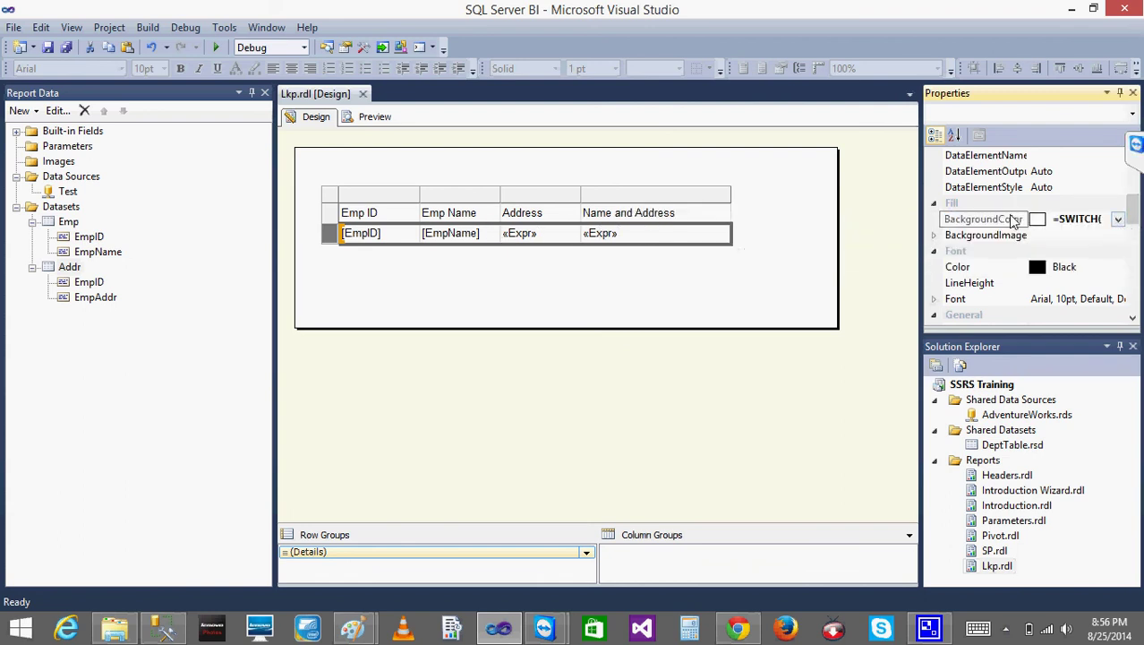
pyautogui.click(1118, 220)
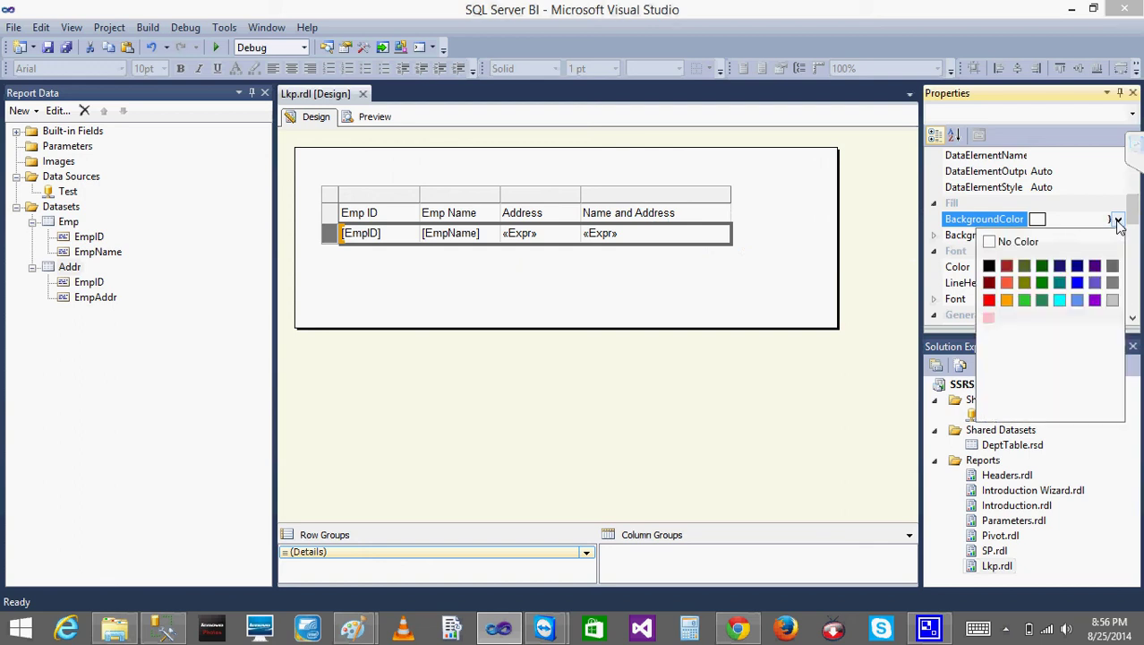
pyautogui.moveTo(1118, 231)
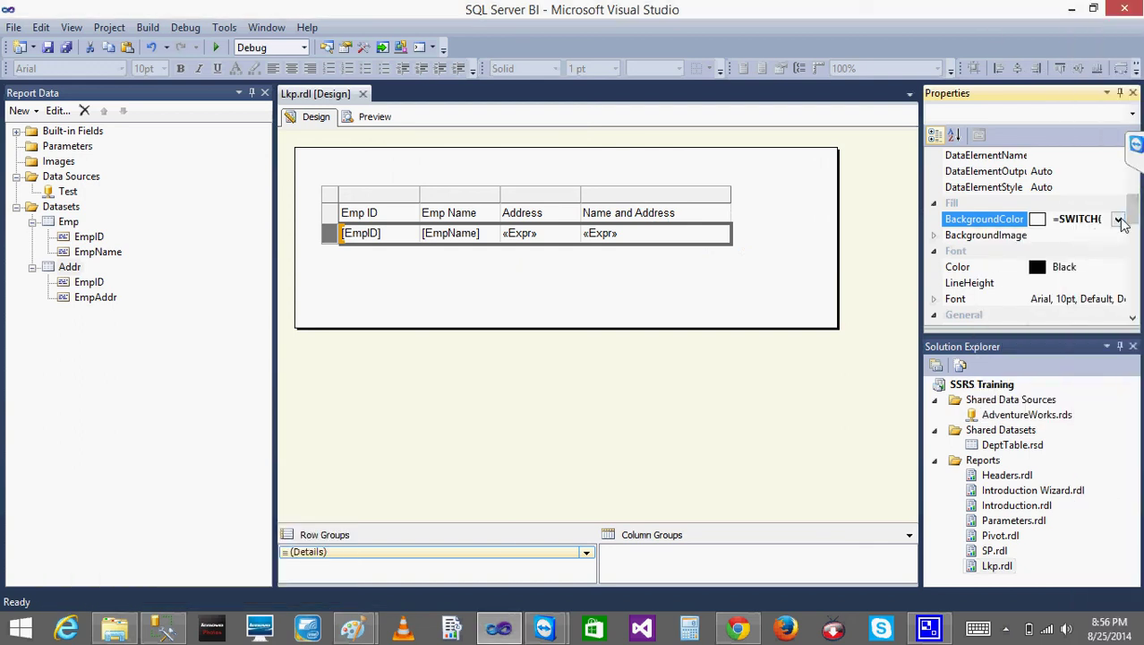
pyautogui.click(1119, 220)
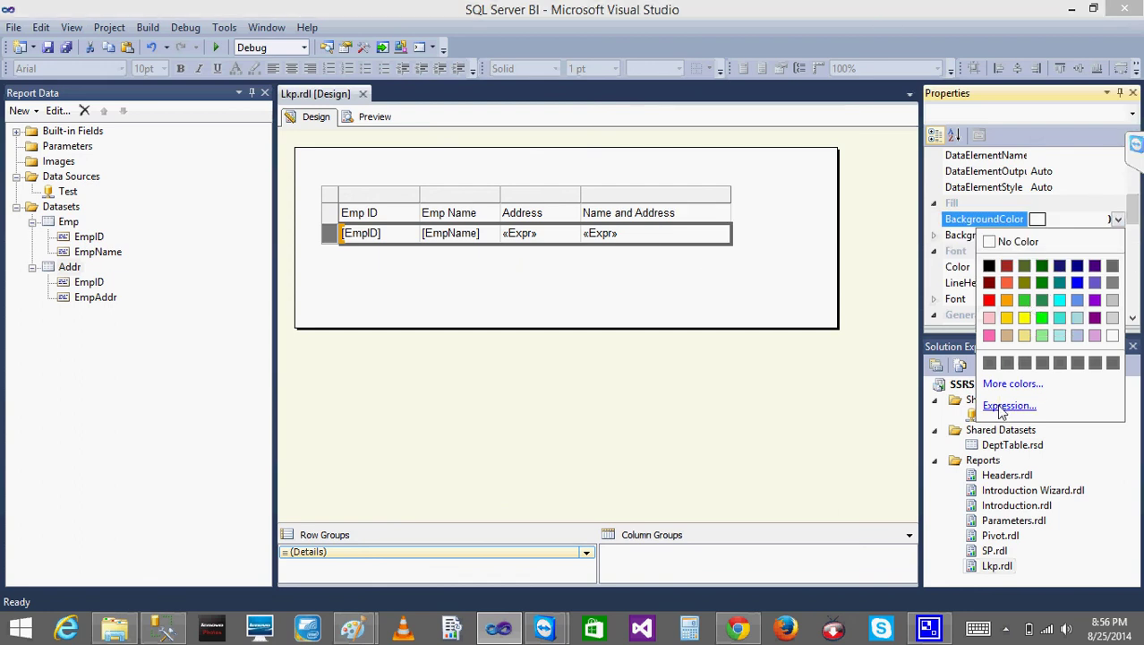
pyautogui.click(1007, 406)
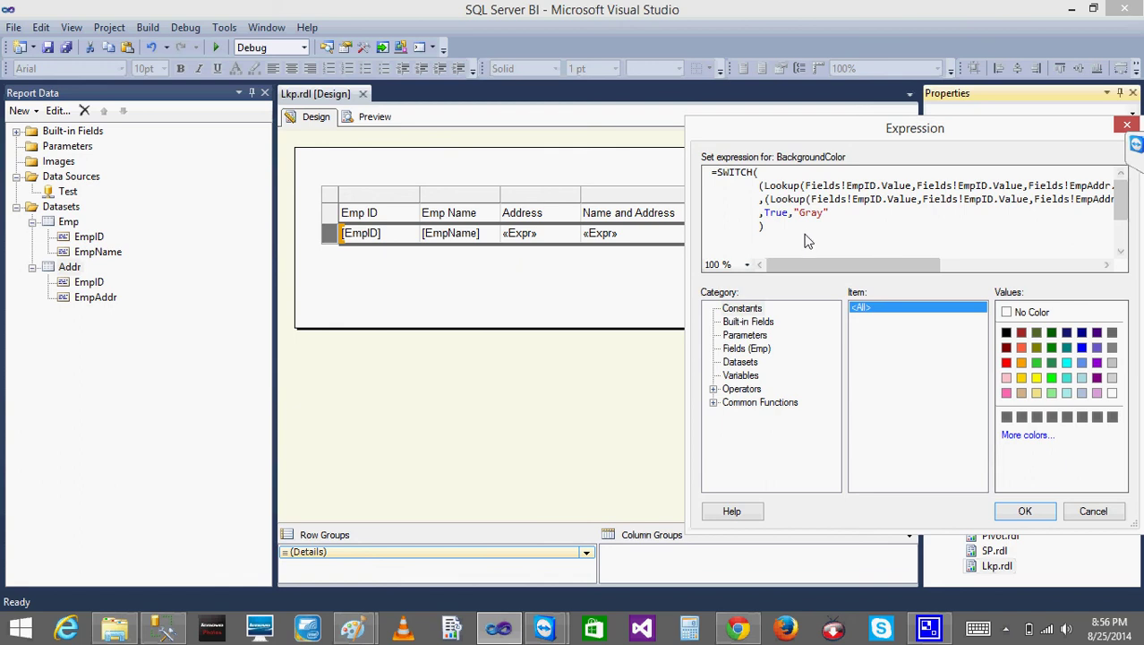
pyautogui.click(1093, 511)
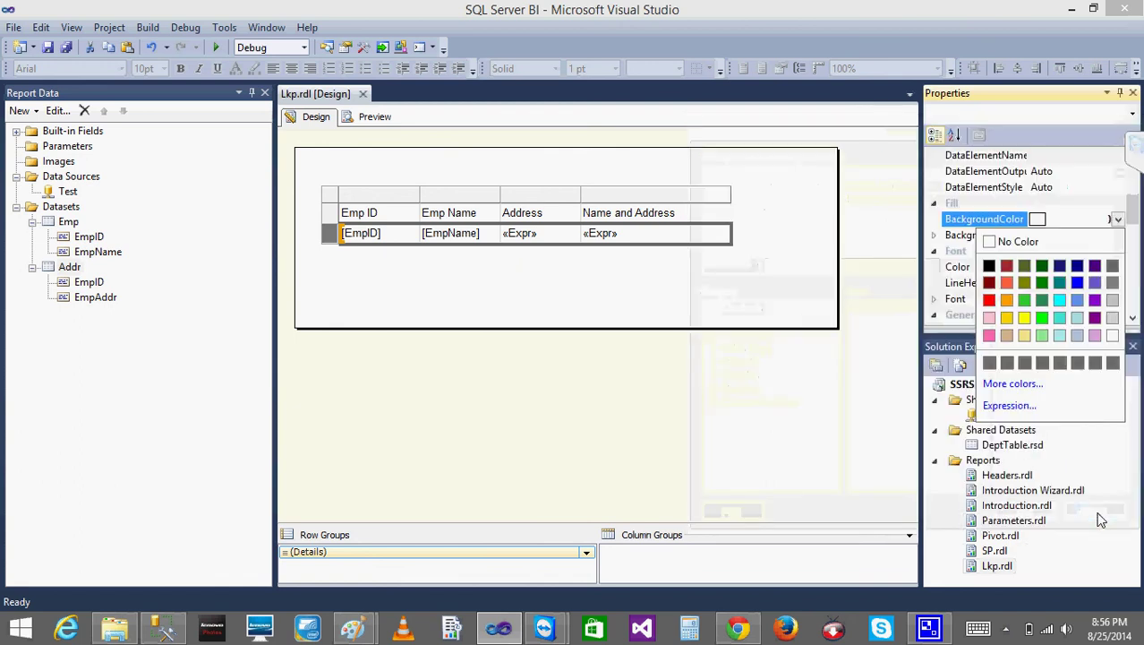
pyautogui.click(616, 283)
pyautogui.click(365, 236)
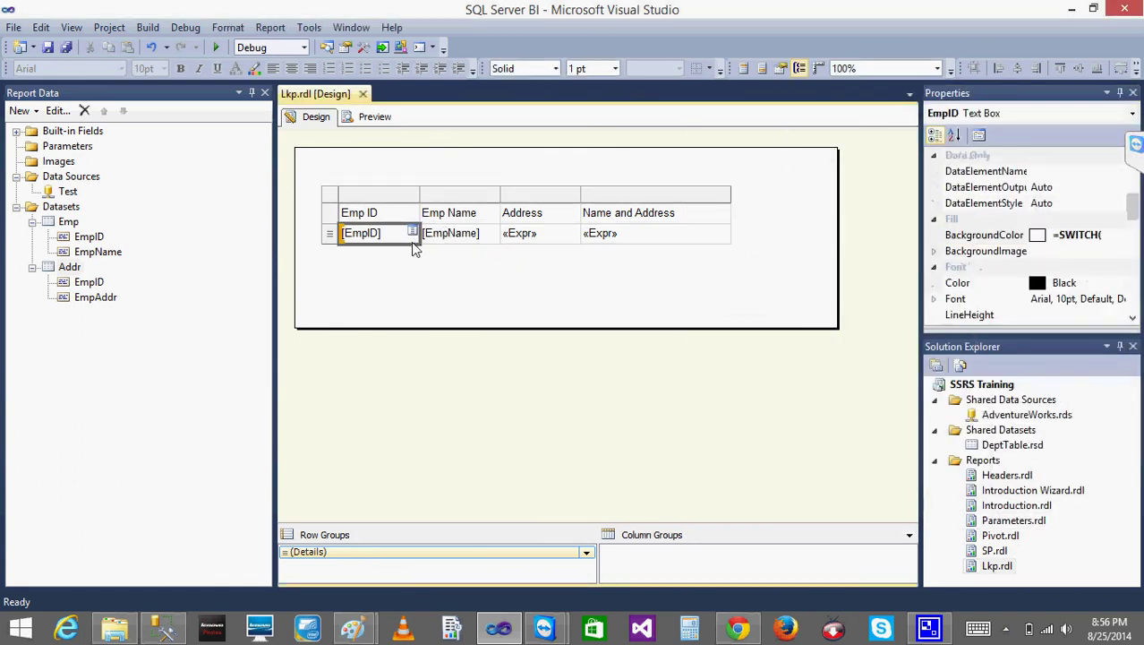
pyautogui.click(448, 271)
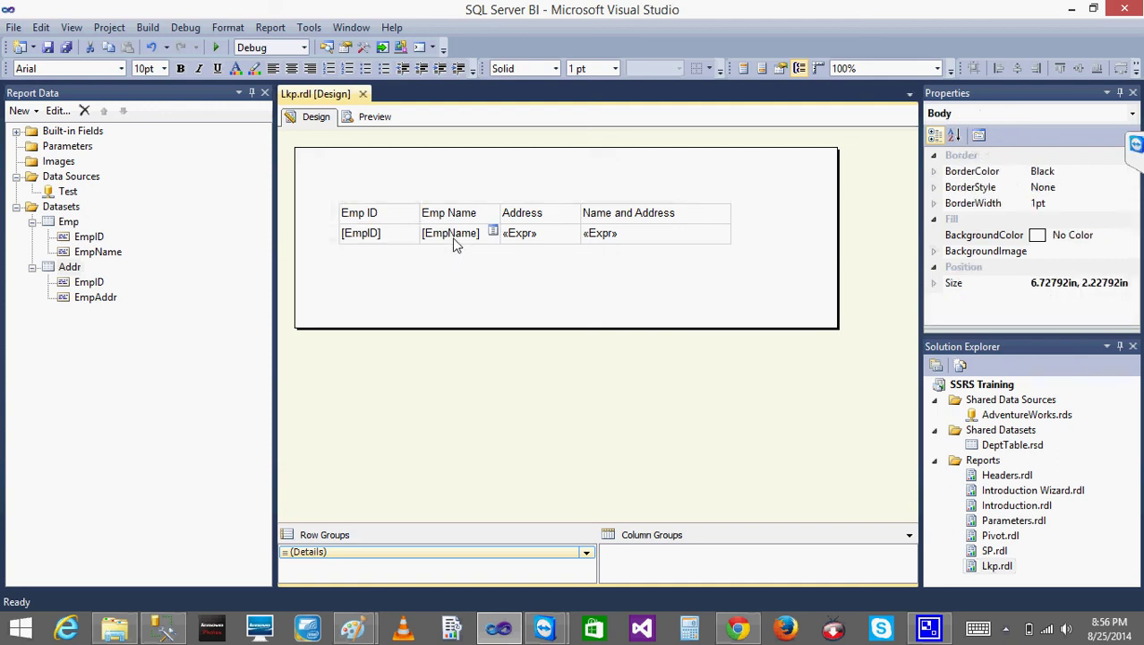
pyautogui.rightClick(454, 242)
pyautogui.click(389, 272)
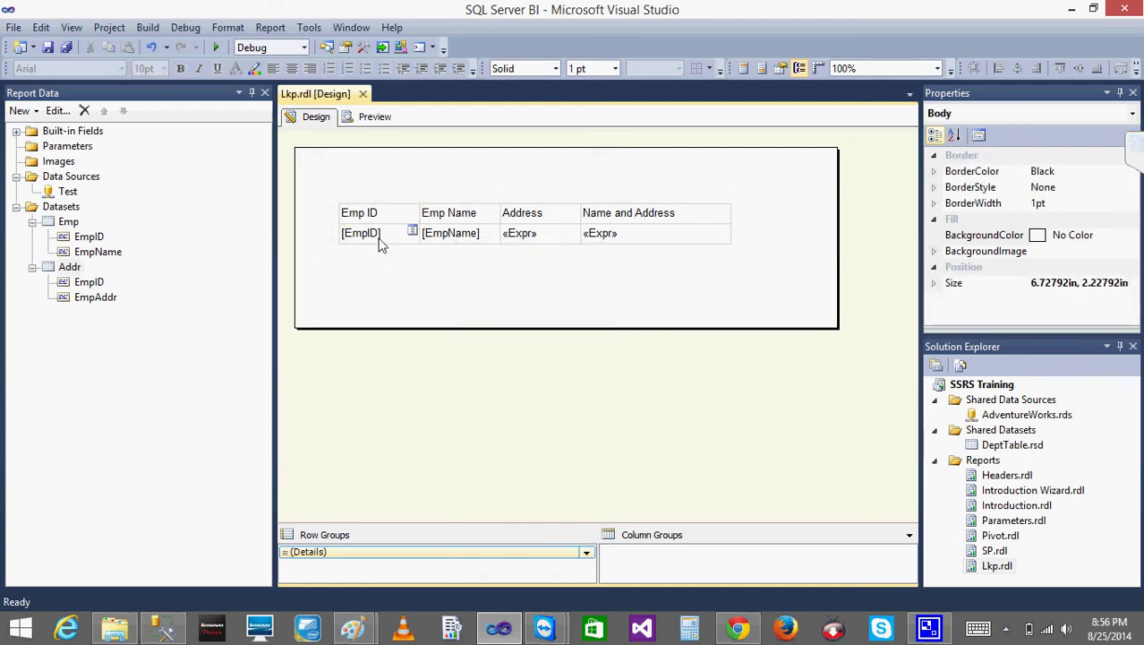
pyautogui.rightClick(379, 239)
pyautogui.click(341, 167)
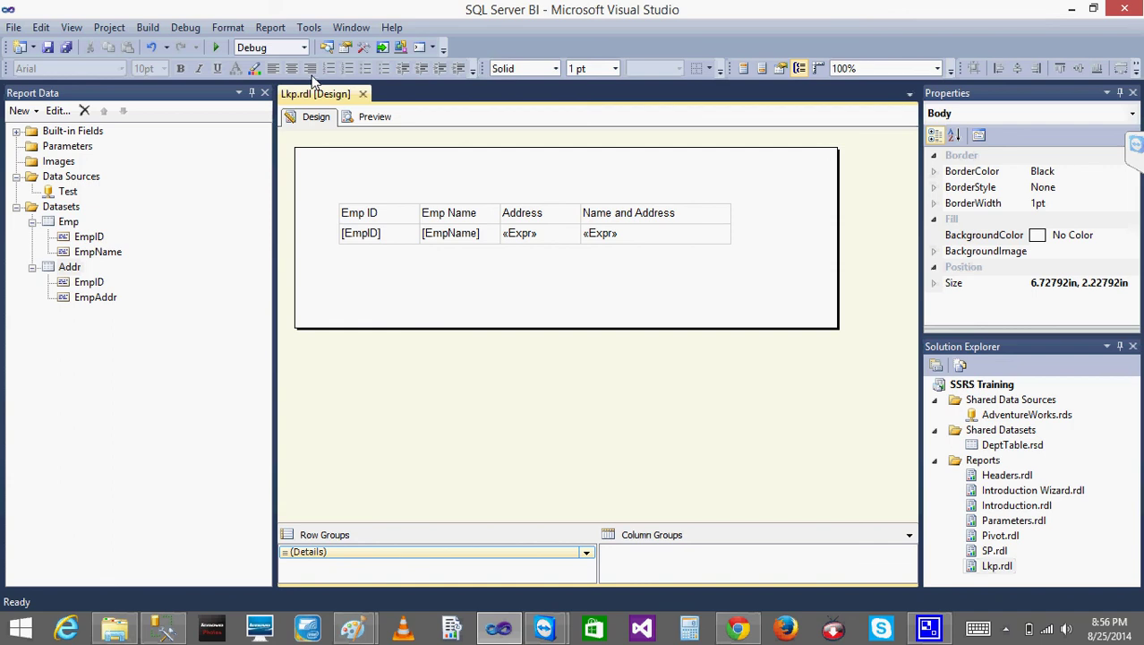
# Step: Switch to SQL Server Management Studio and select the entire SWITCH expression in the query editor
pyautogui.click(162, 629)
pyautogui.hotkey('ctrl', 'a')
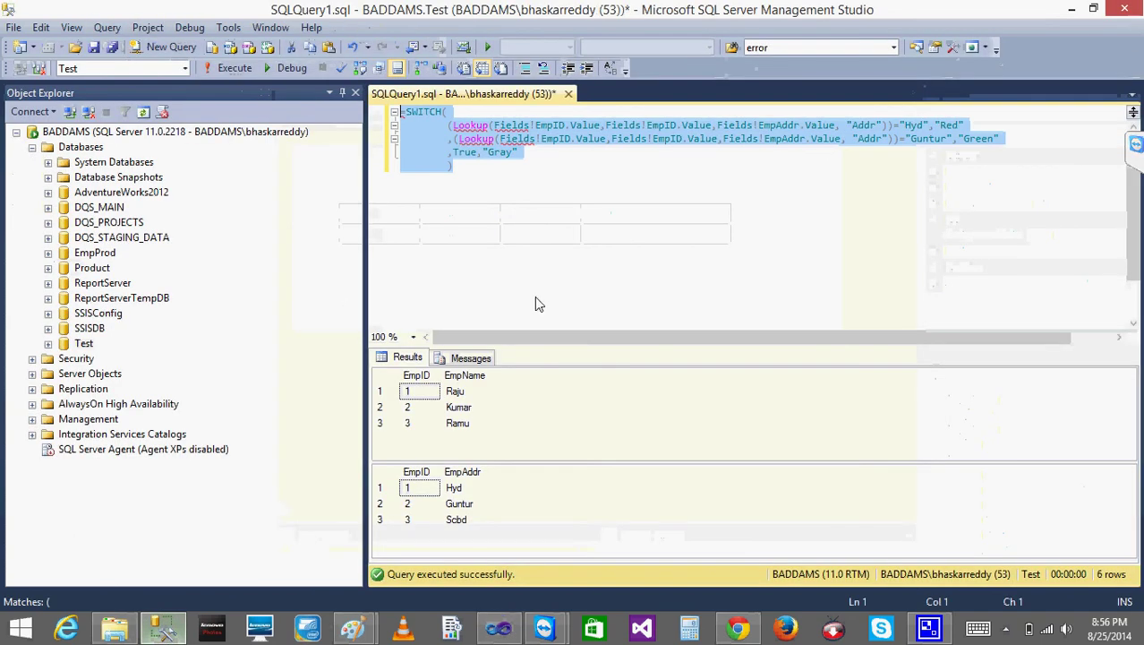
pyautogui.click(1007, 629)
pyautogui.rightClick(965, 462)
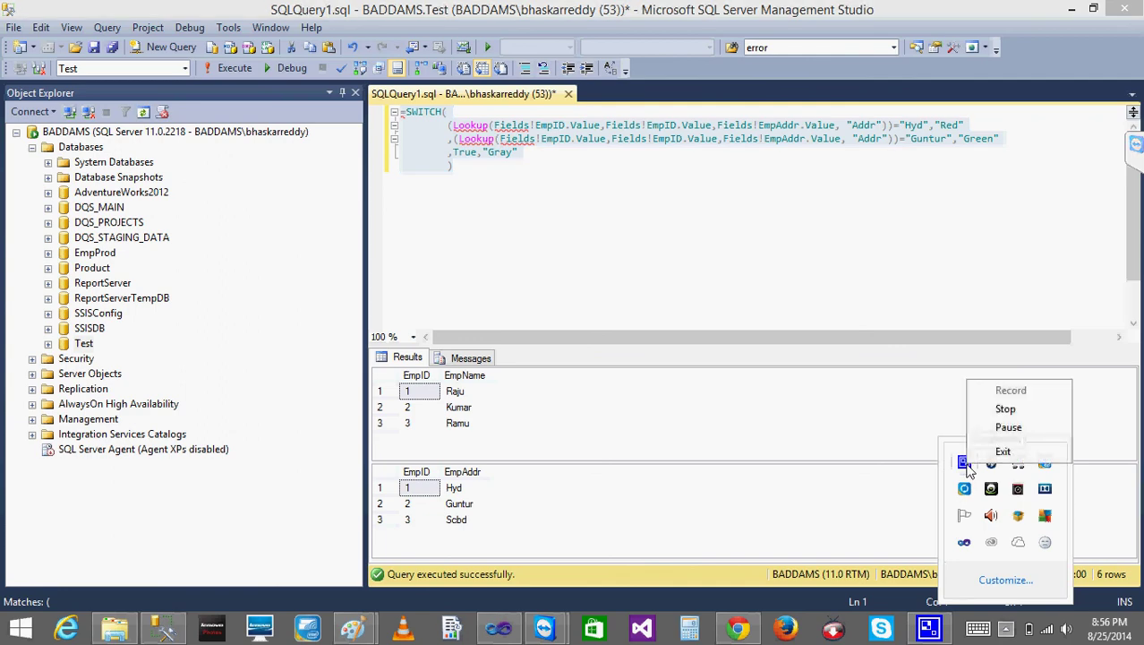